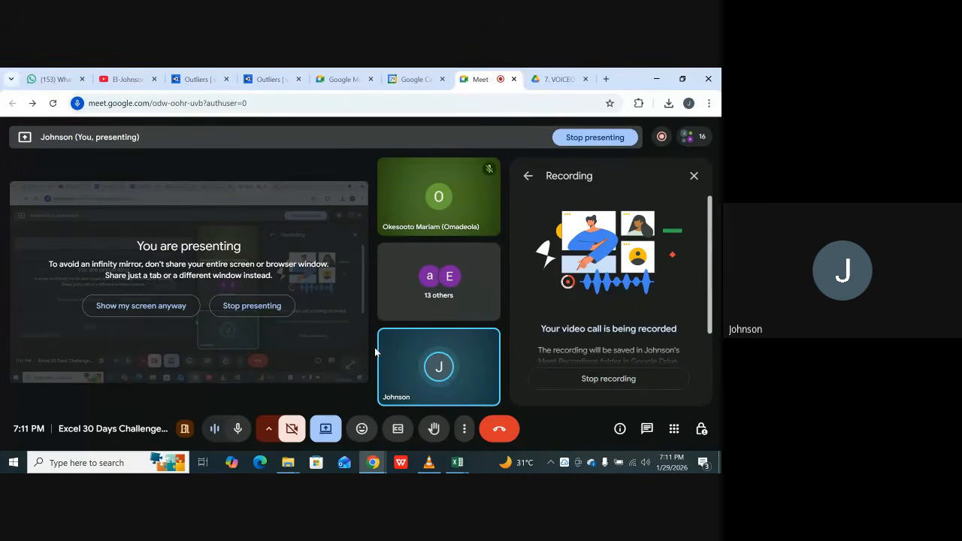
Switch to the PRACTICE copy of the Advanced Excel workbook in Excel
mouse_move(389, 355)
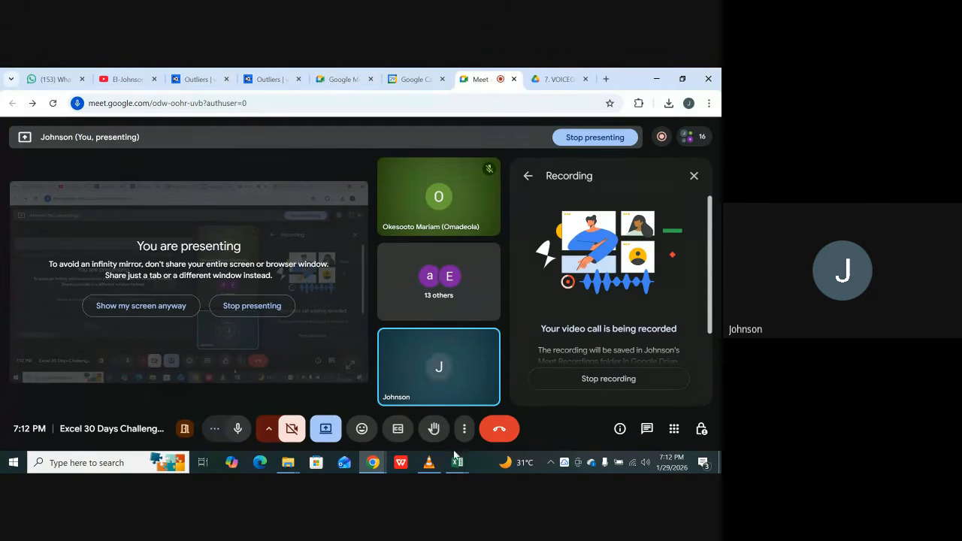
mouse_move(454, 472)
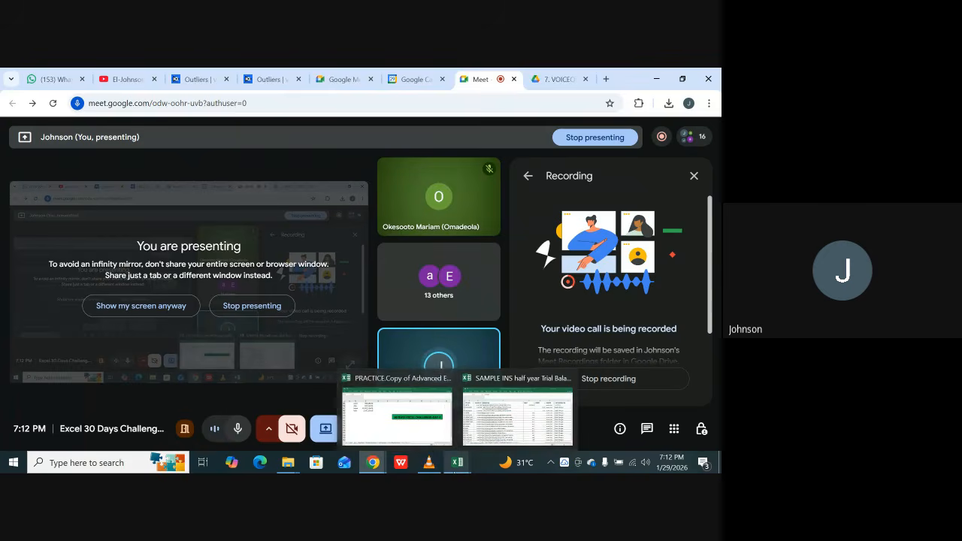
left_click(396, 402)
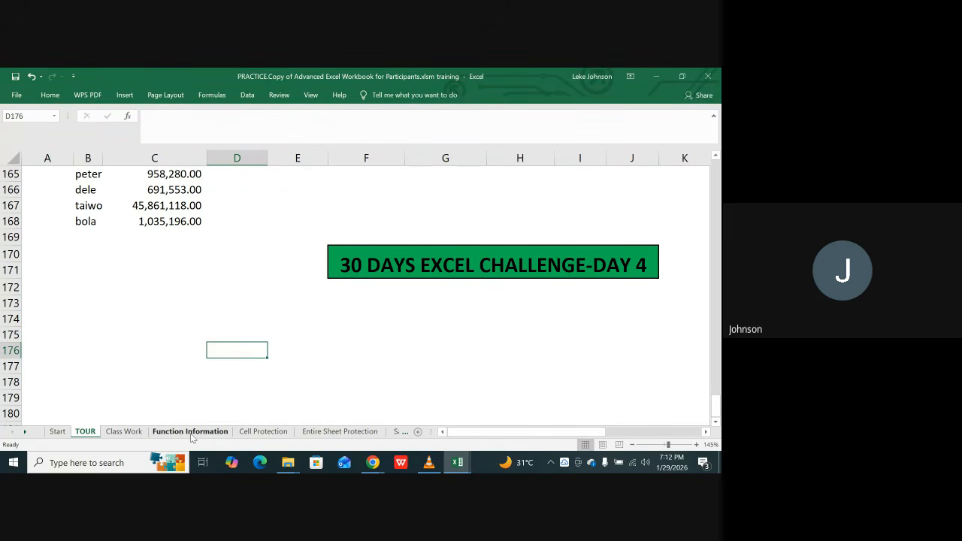
Open the Linking Worksheets sheet and show its first rows
left_click(26, 433)
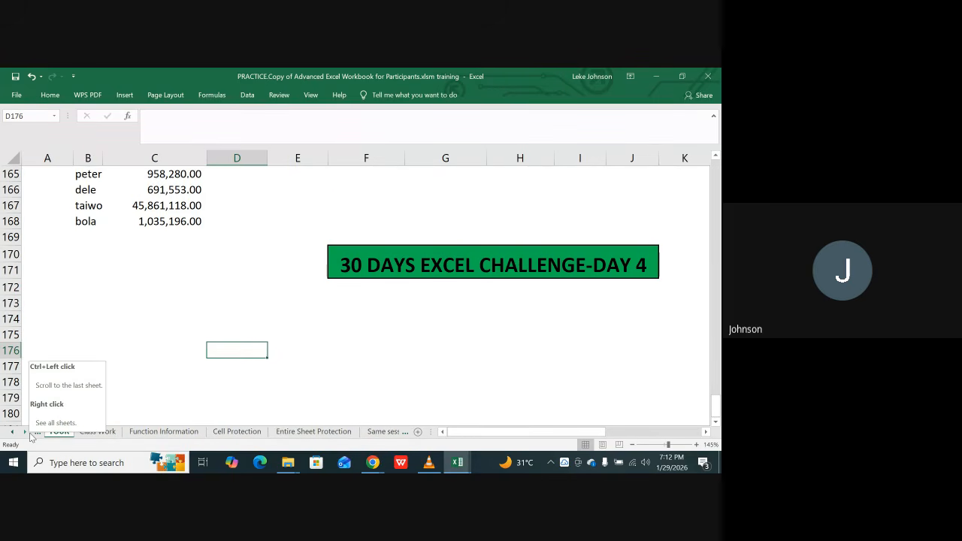
left_click(30, 434)
left_click(30, 434)
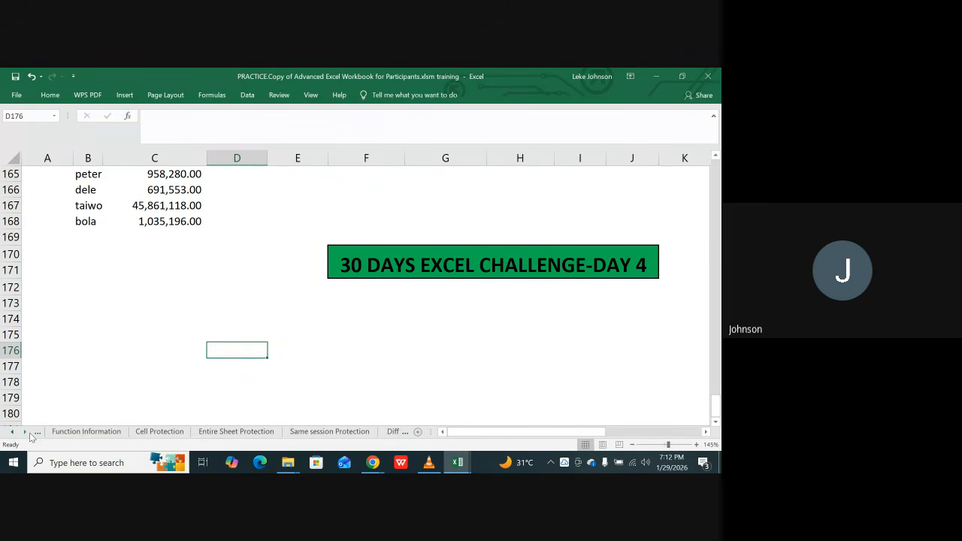
left_click(30, 434)
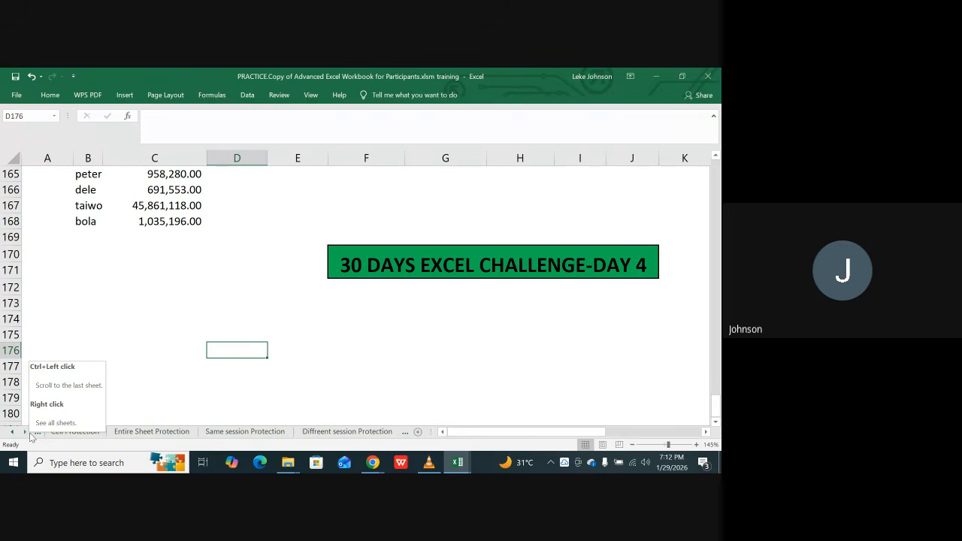
left_click(31, 435)
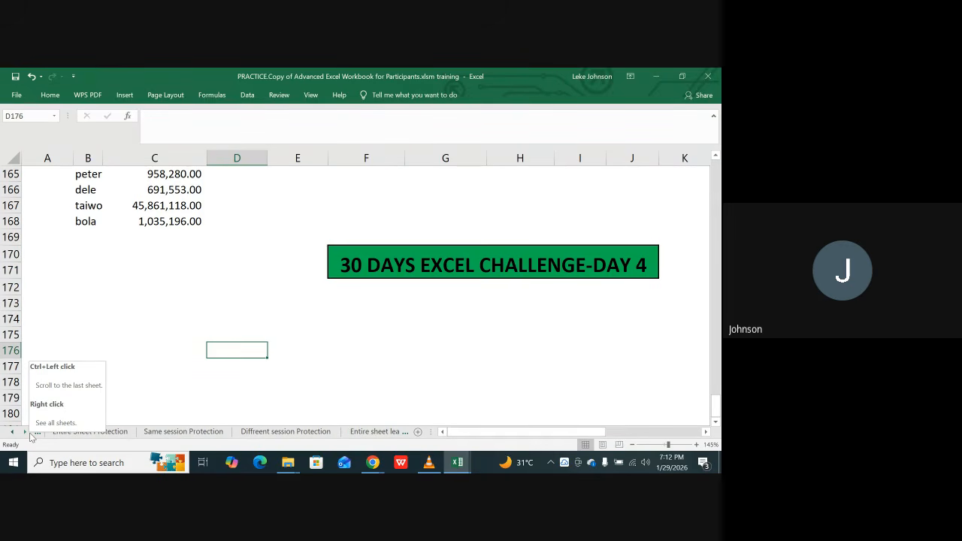
left_click(30, 434)
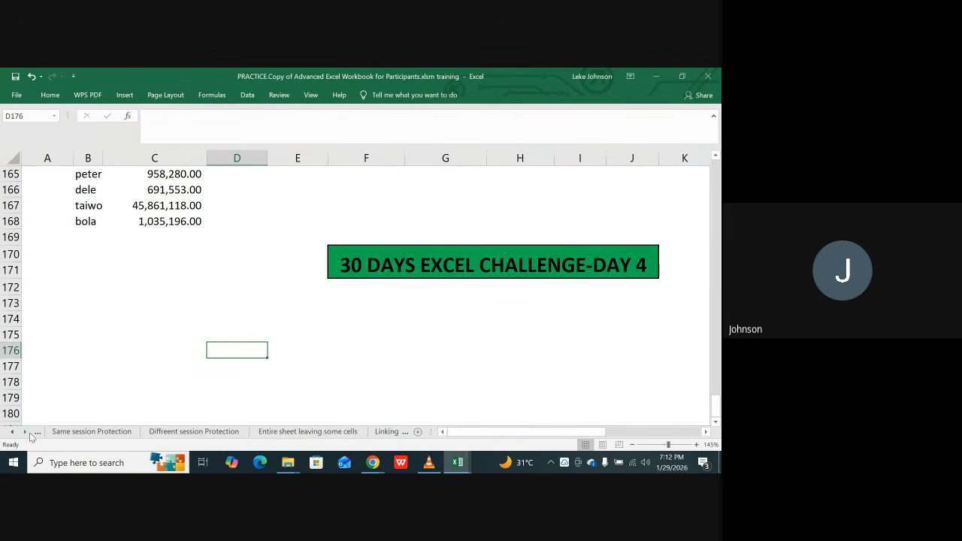
left_click(30, 434)
left_click(30, 434)
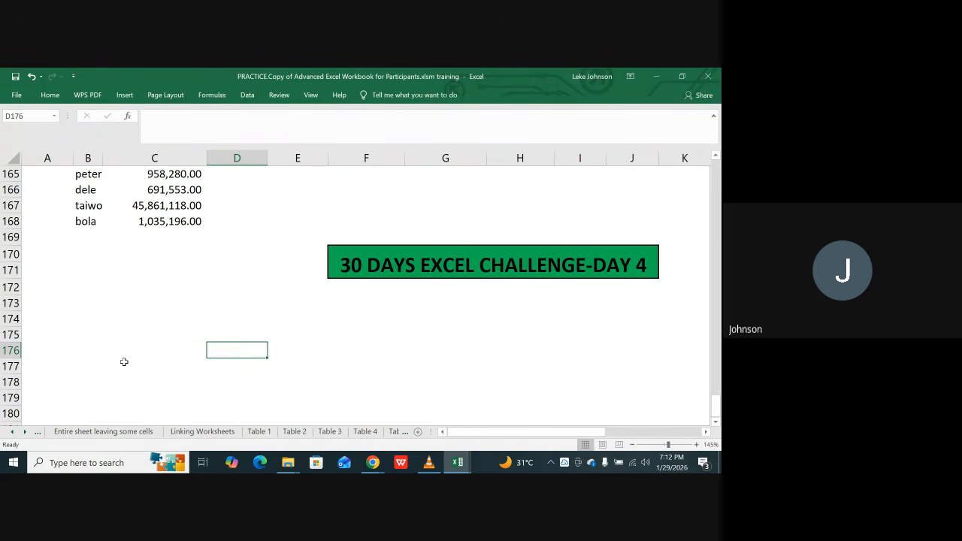
left_click(193, 432)
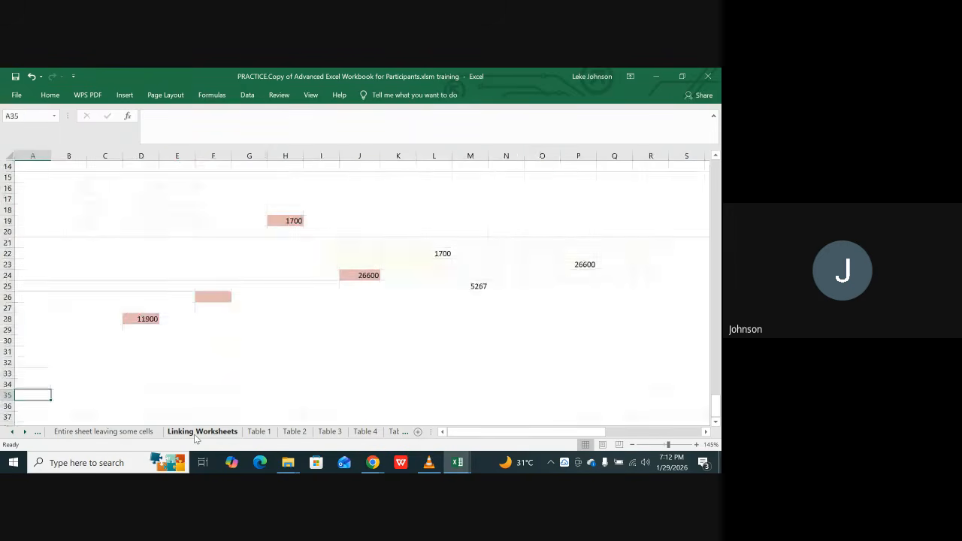
scroll(236, 418, "up", 4)
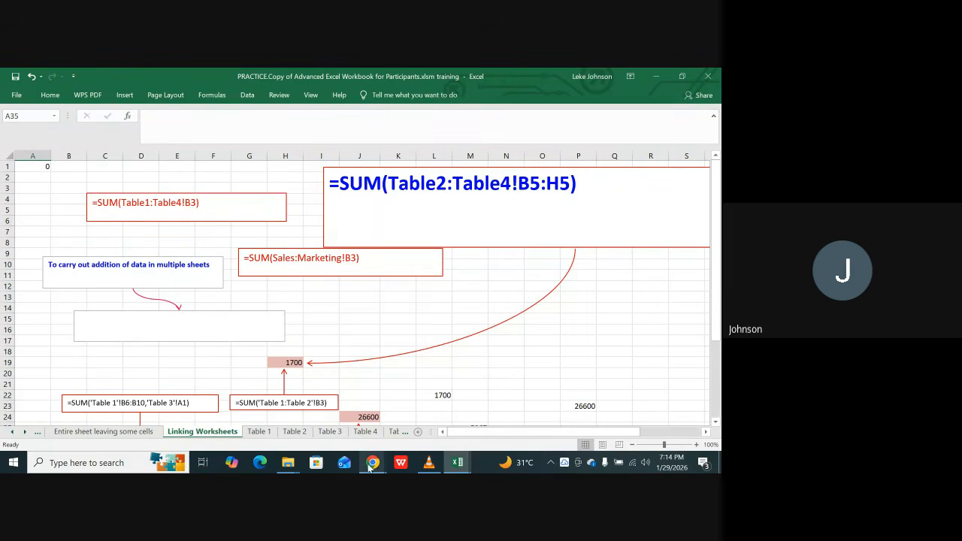
Switch to the Google Meet call and open the meeting chat, keeping the microphone muted only while a participant speaks
mouse_move(372, 466)
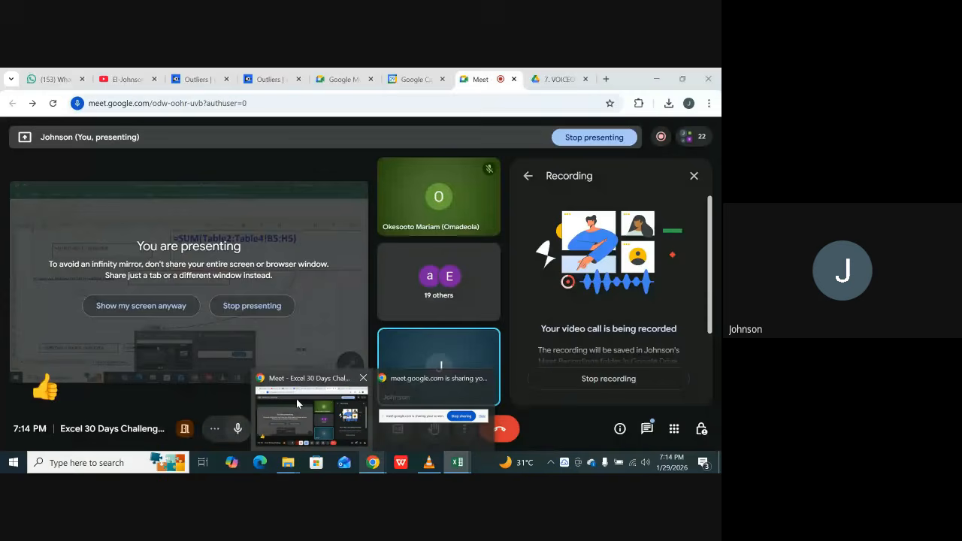
left_click(296, 398)
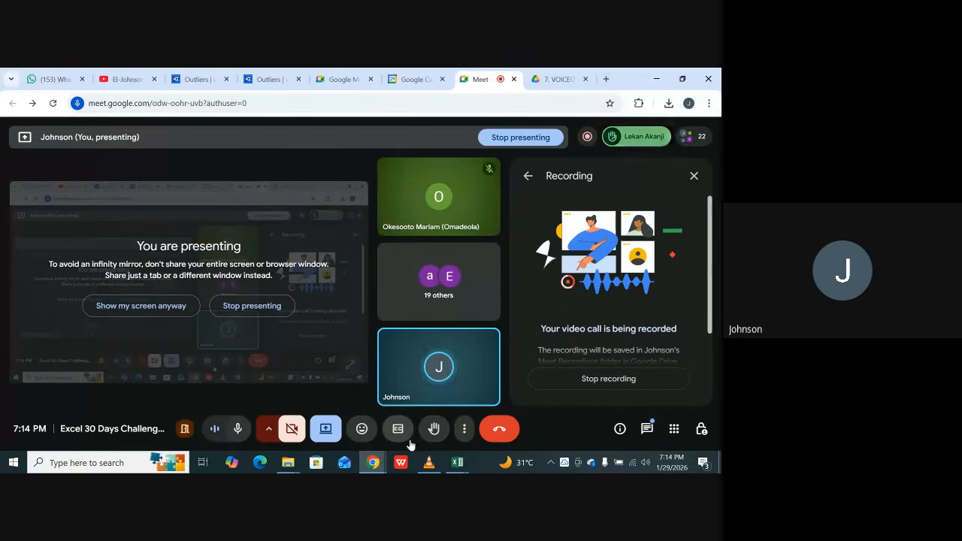
left_click(238, 429)
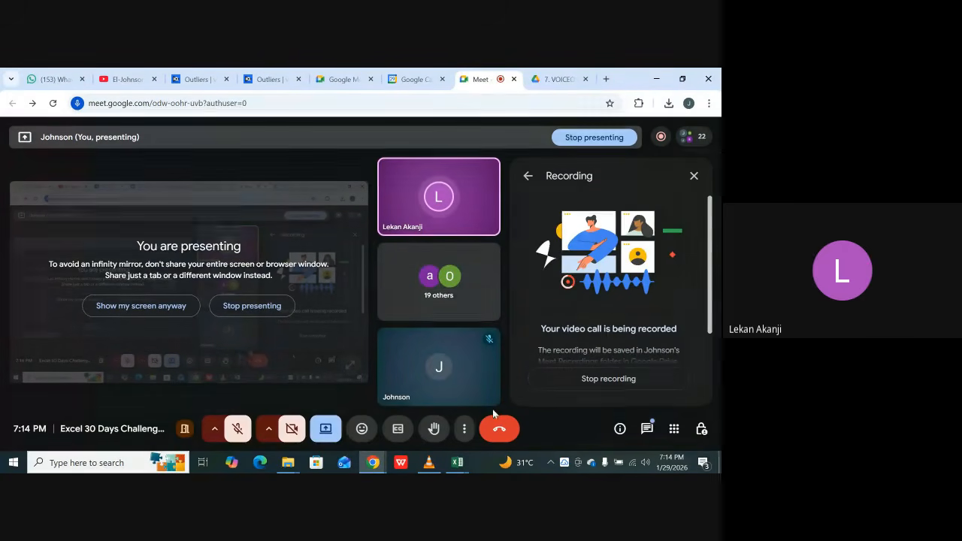
left_click(648, 428)
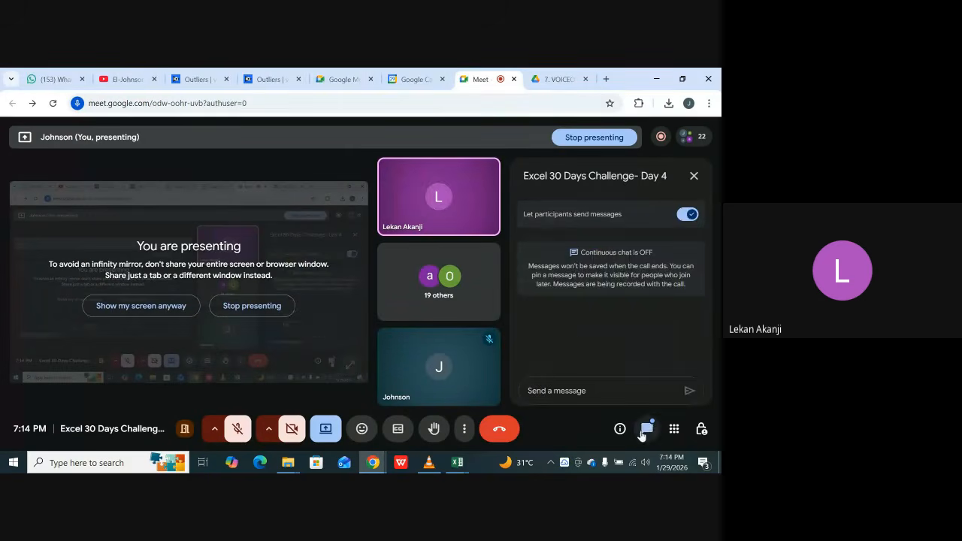
left_click(241, 435)
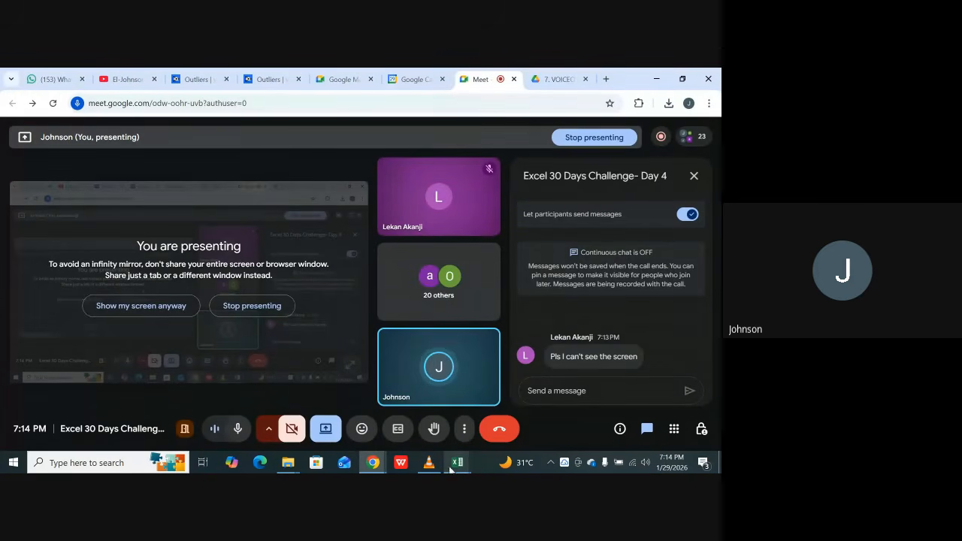
Switch back to the PRACTICE workbook in Excel and collapse the expanded formula bar above the Linking Worksheets sheet
mouse_move(454, 463)
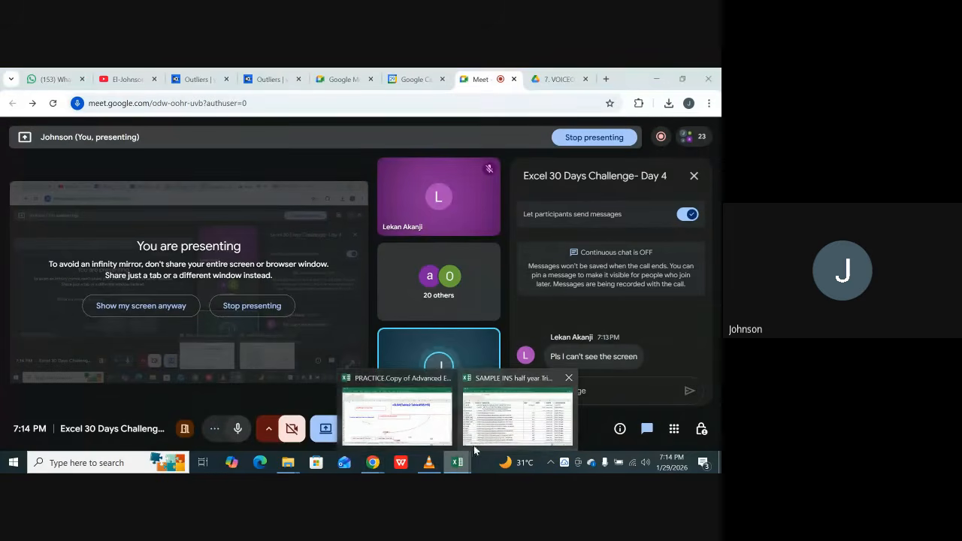
left_click(407, 424)
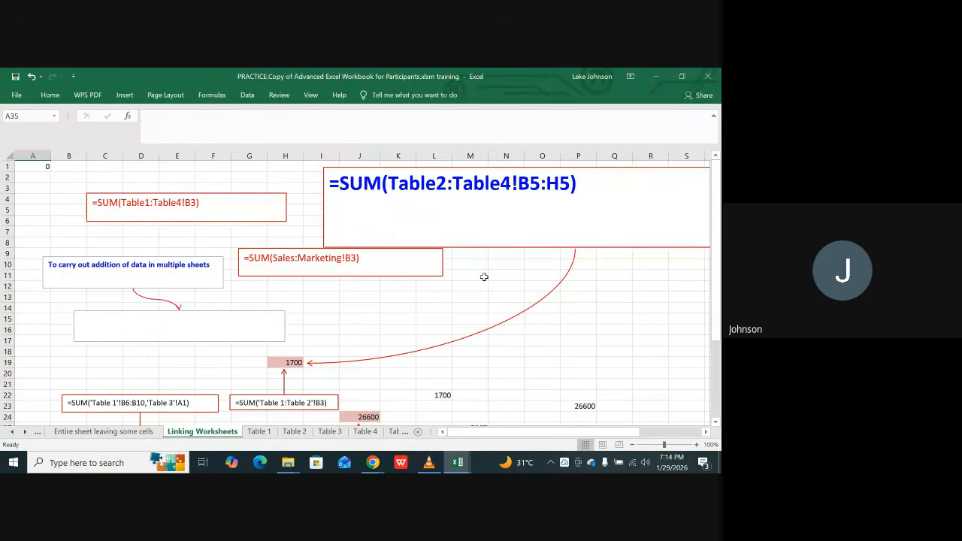
left_click(714, 116)
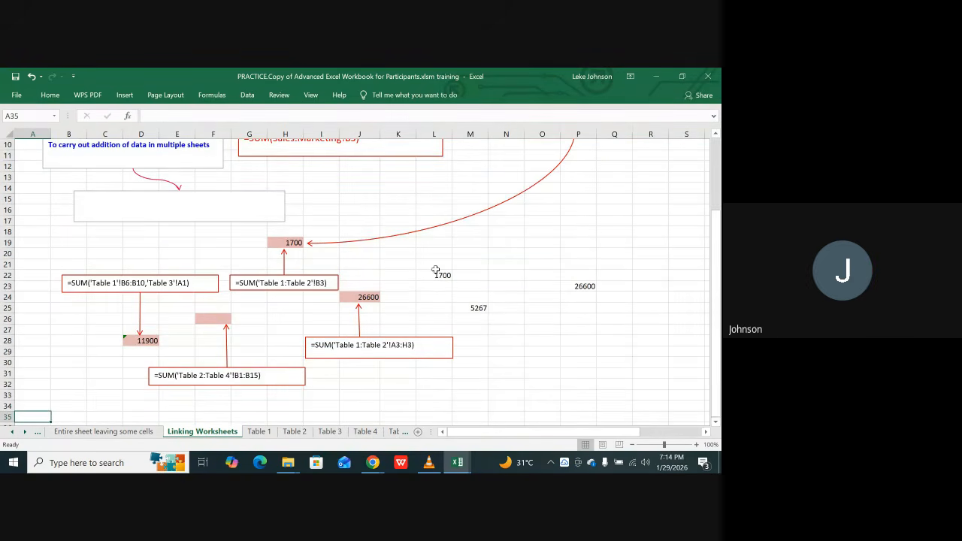
scroll(383, 284, "up", 2)
scroll(383, 285, "up", 1)
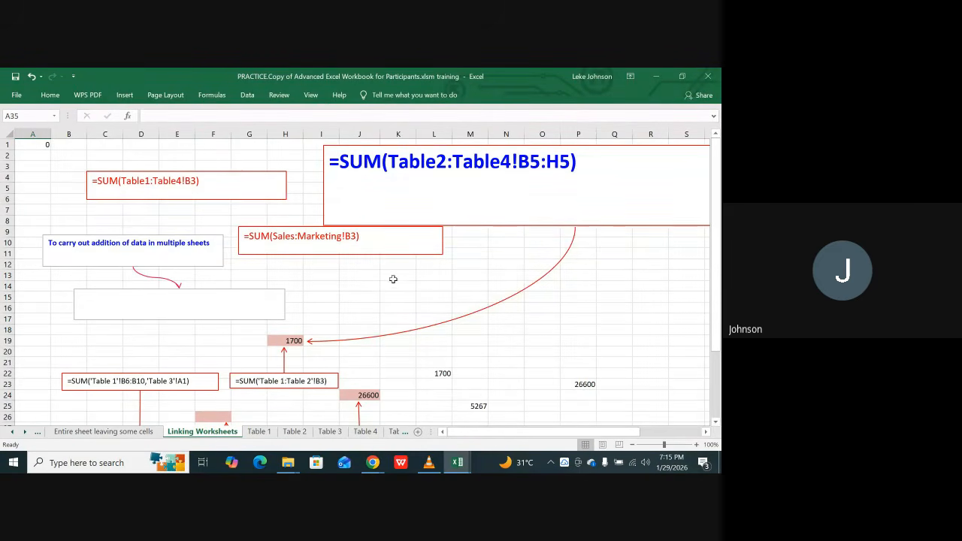
Examine the number tables on the Table 1 through Table 6 sheets one after another
left_click(259, 432)
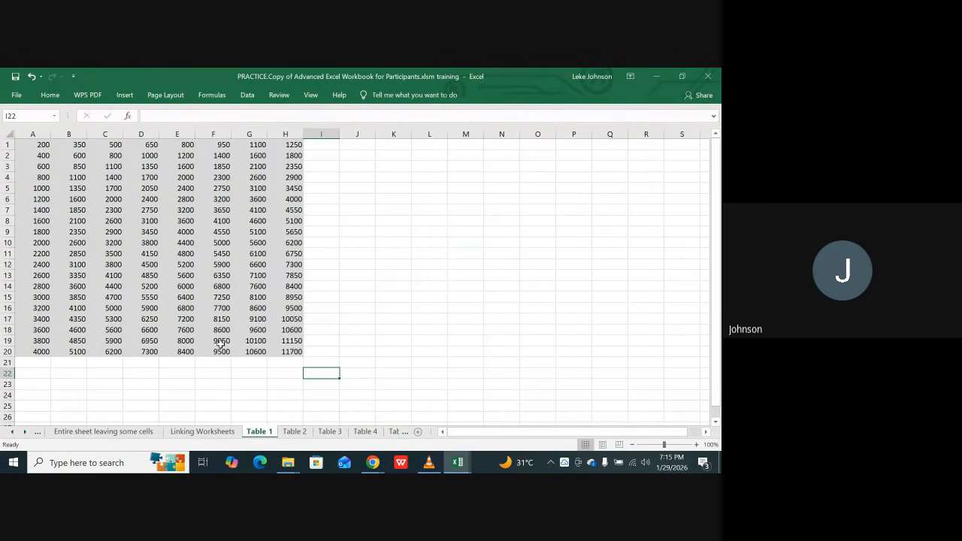
left_click(295, 433)
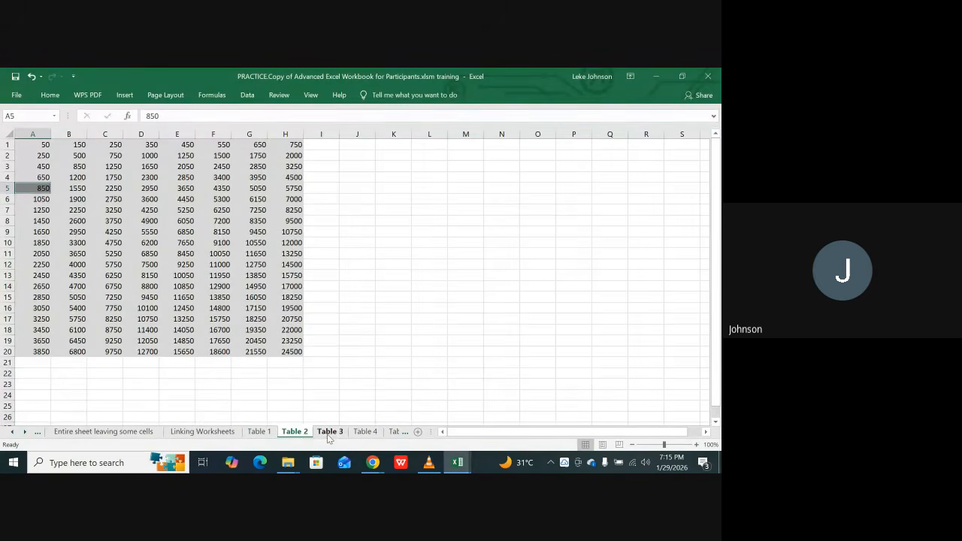
left_click(329, 434)
left_click(360, 434)
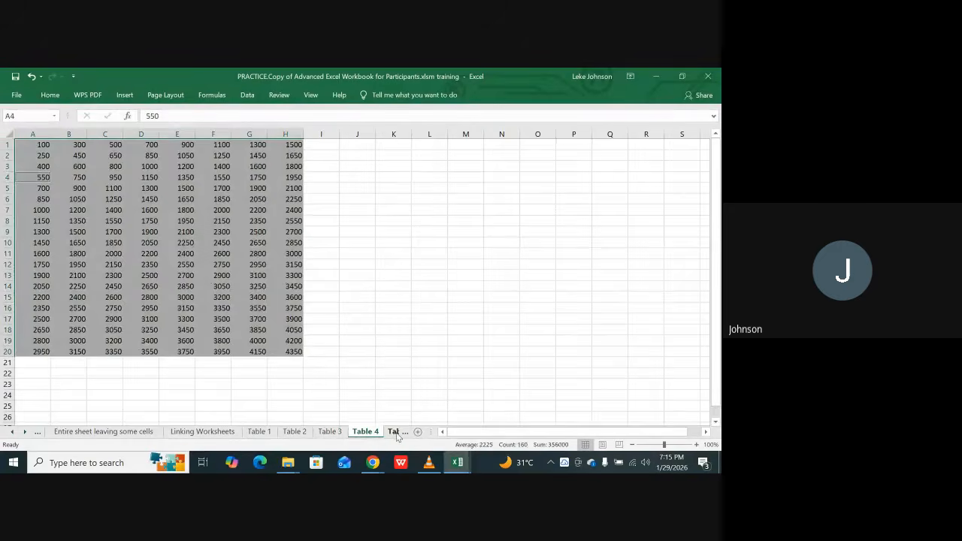
left_click(394, 433)
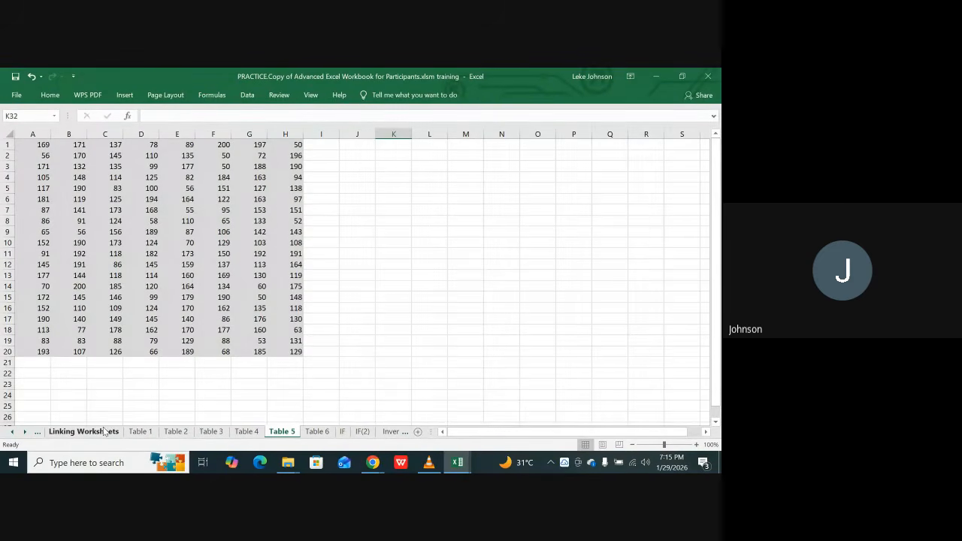
left_click(137, 434)
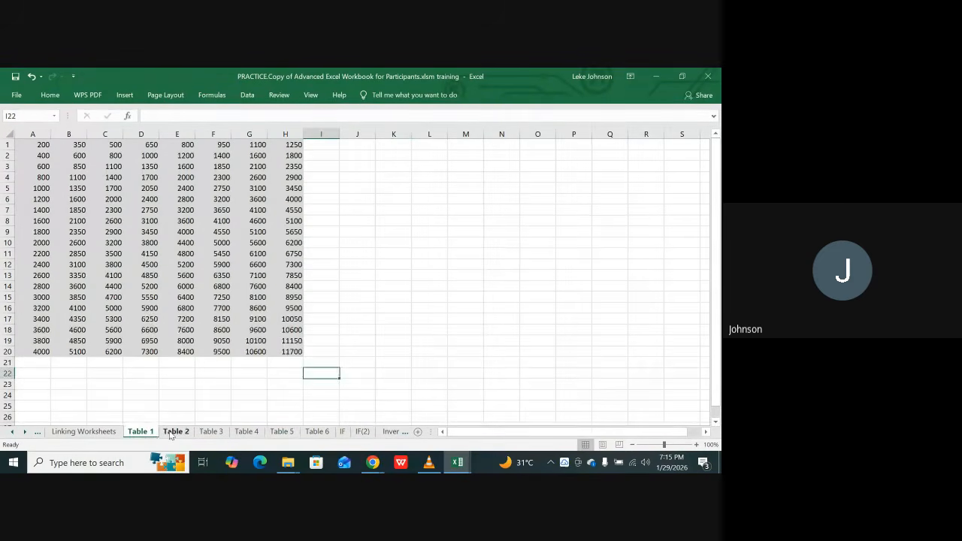
left_click(176, 434)
left_click(211, 434)
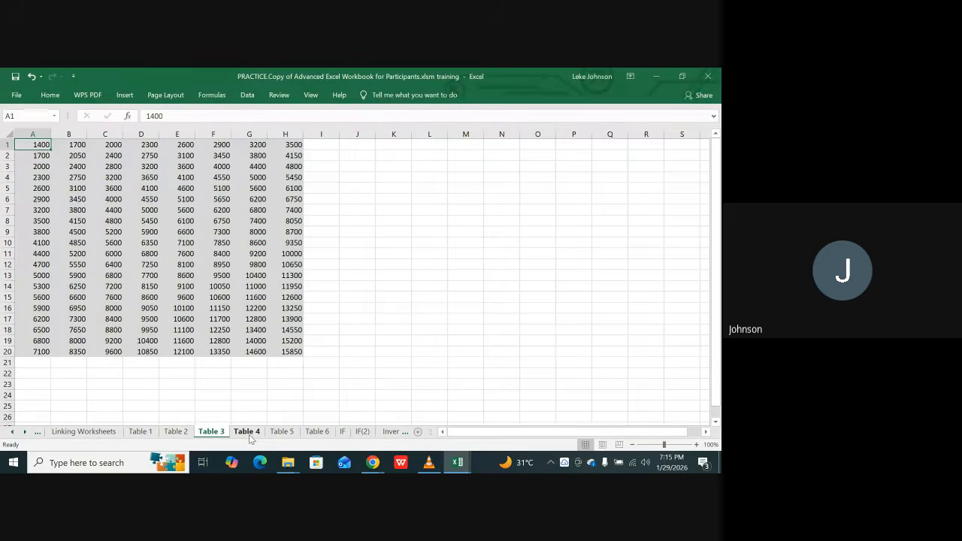
left_click(249, 434)
left_click(278, 433)
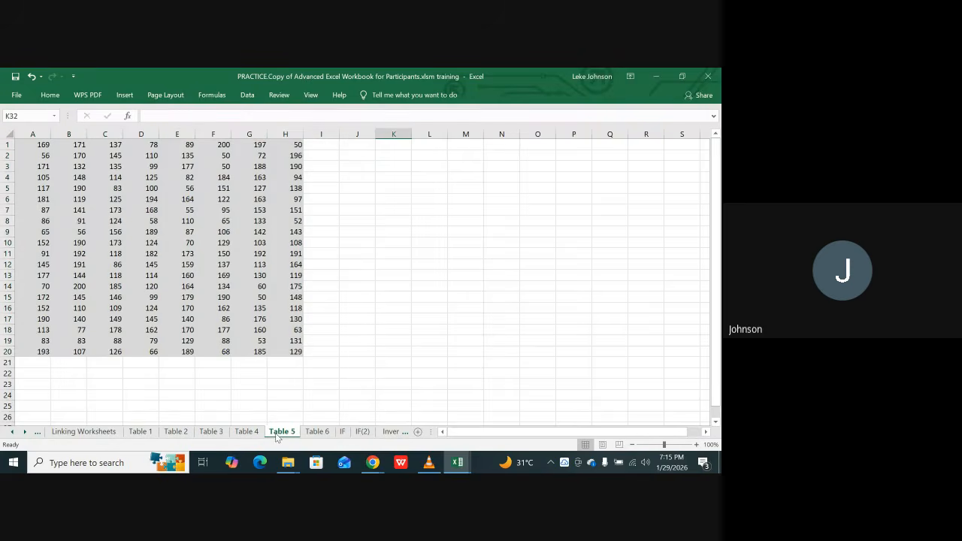
left_click(319, 434)
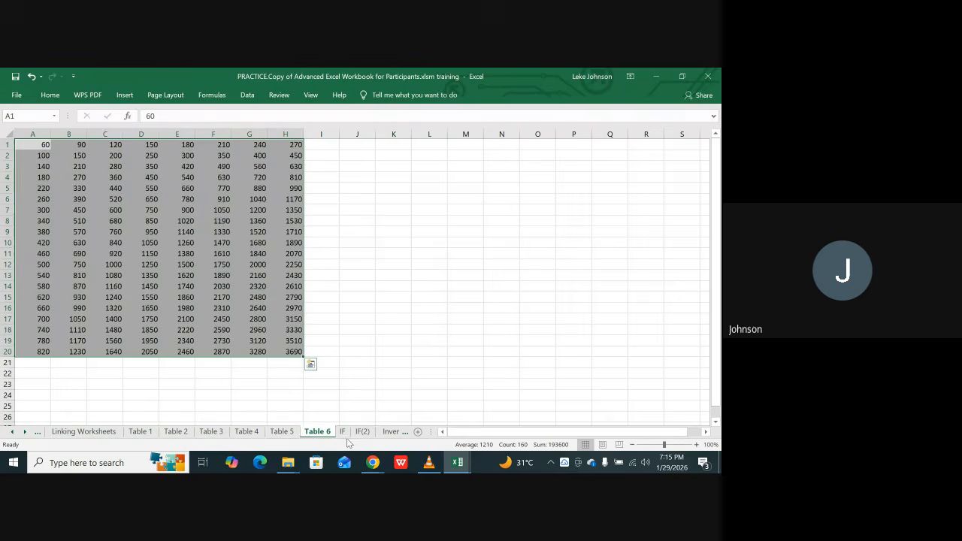
Clear the range selection on Table 6 by selecting cell K15, and return to the Linking Worksheets sheet
left_click(12, 433)
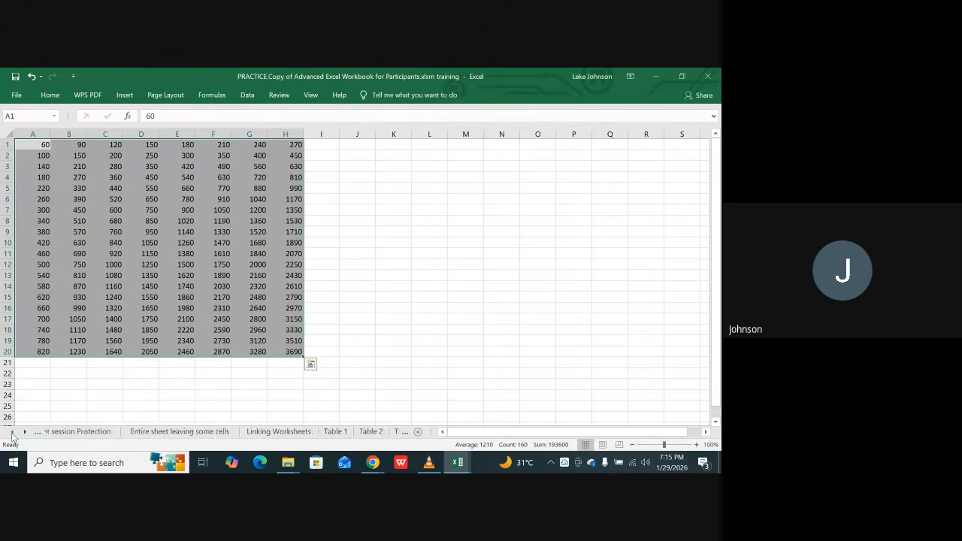
left_click(12, 433)
left_click(13, 433)
left_click(12, 433)
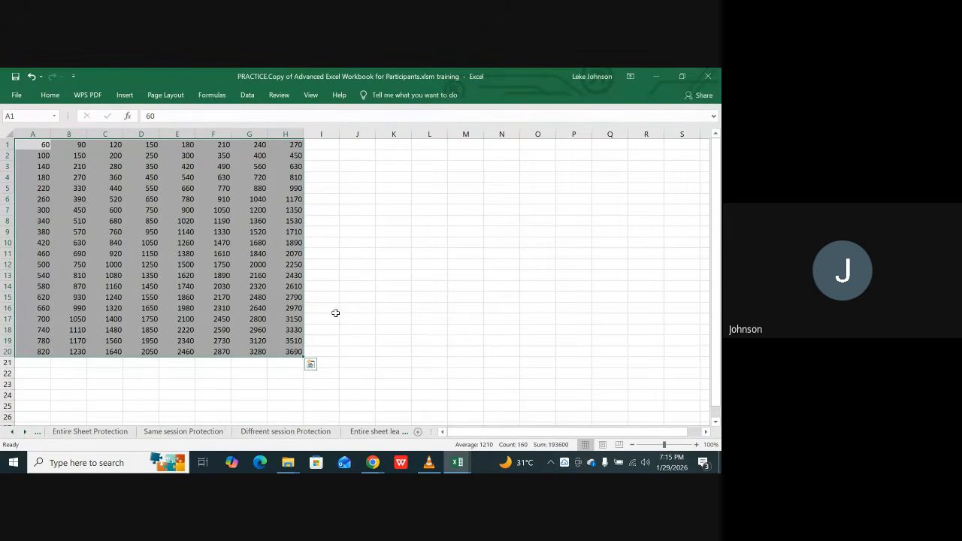
left_click(379, 298)
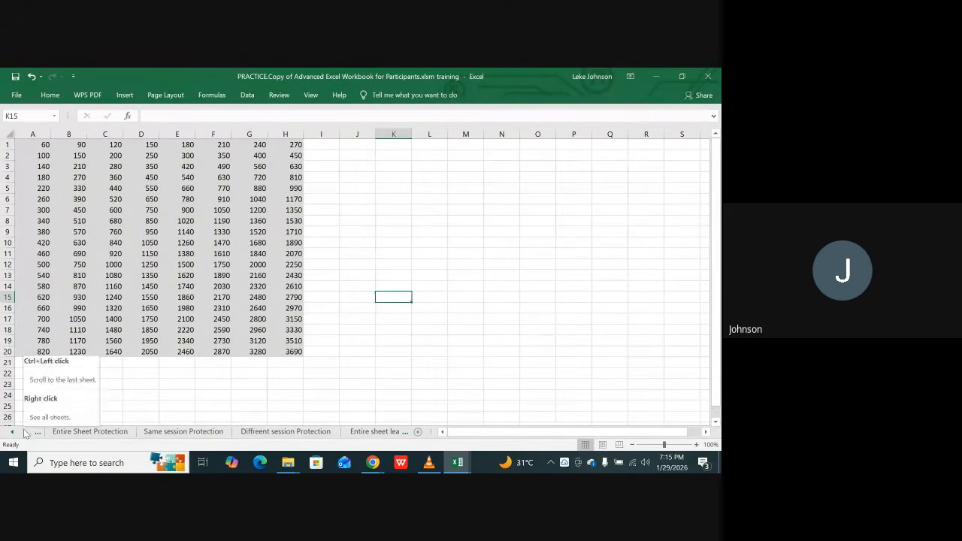
left_click(26, 433)
left_click(25, 433)
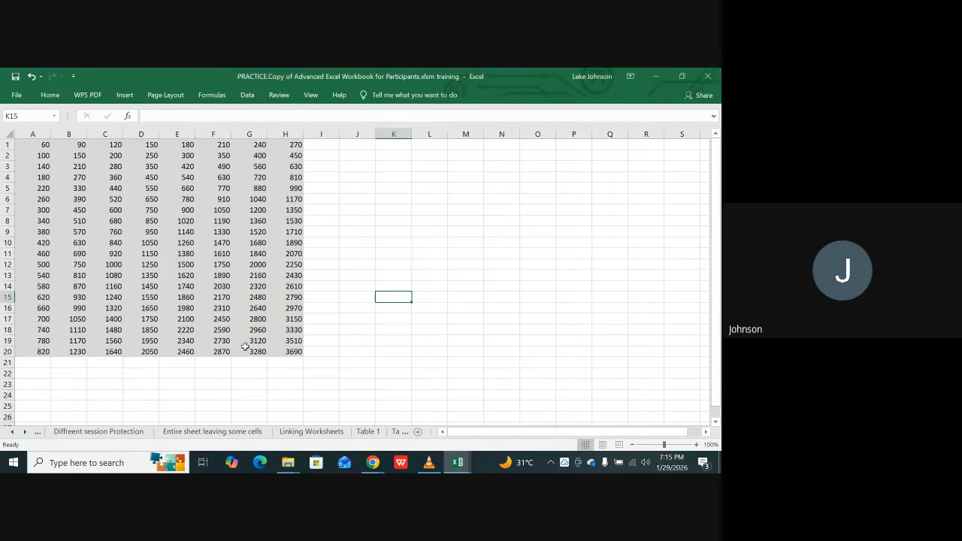
left_click(316, 431)
left_click(302, 435)
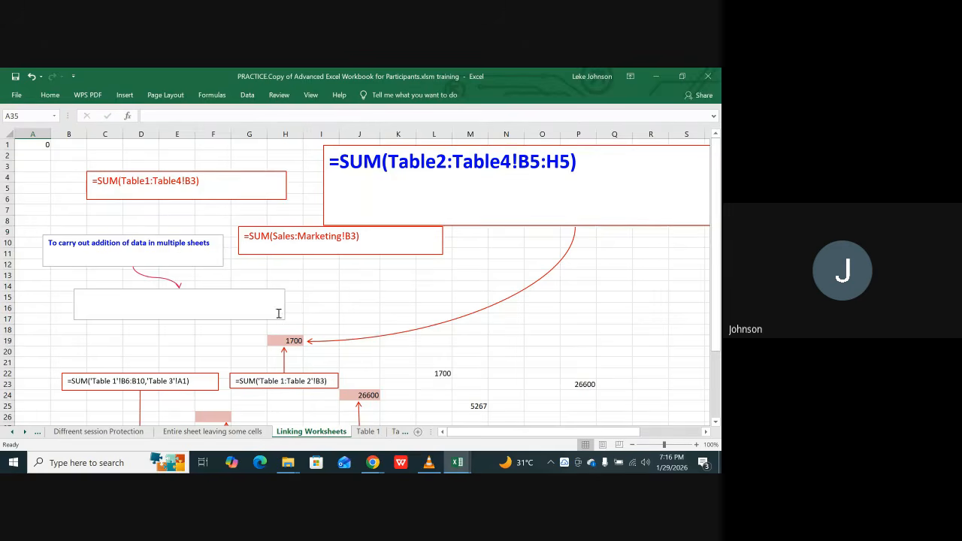
Begin a SUM formula in cell J13 of the Linking Worksheets sheet with the opening sheet reference =sum('table 2:
left_click(358, 277)
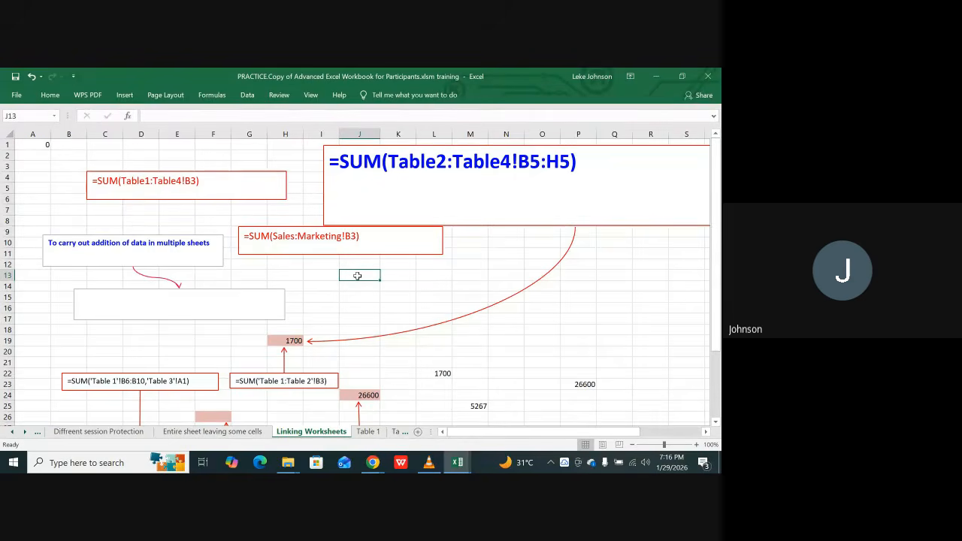
type("=")
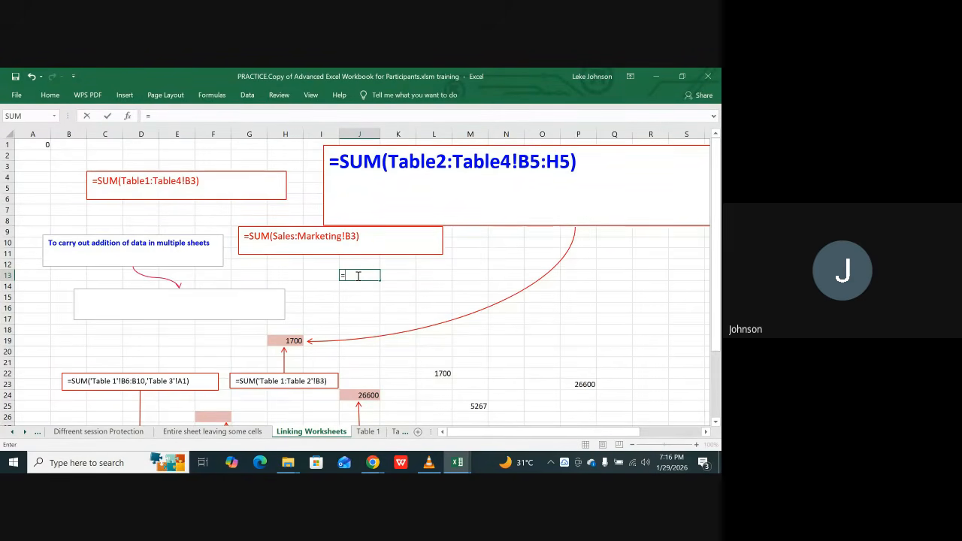
type("sum")
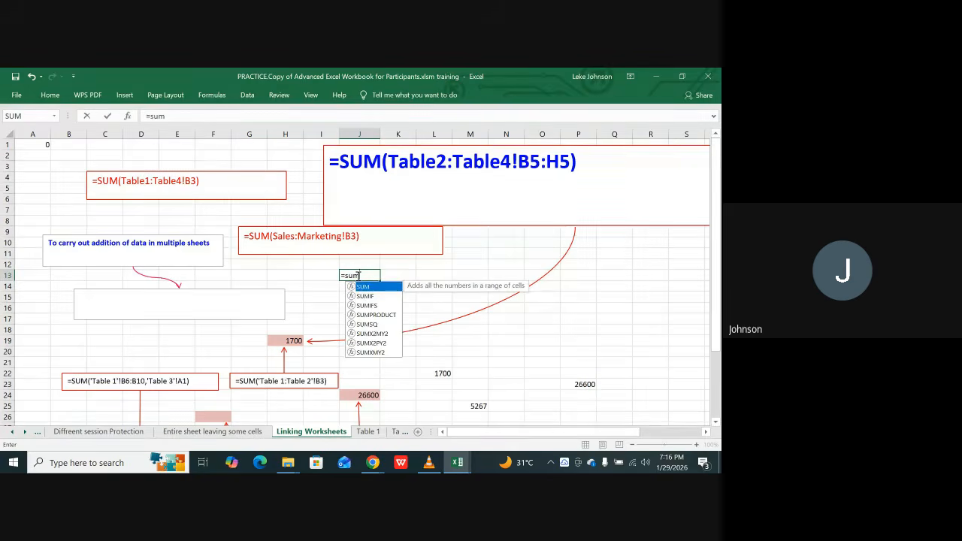
type("(")
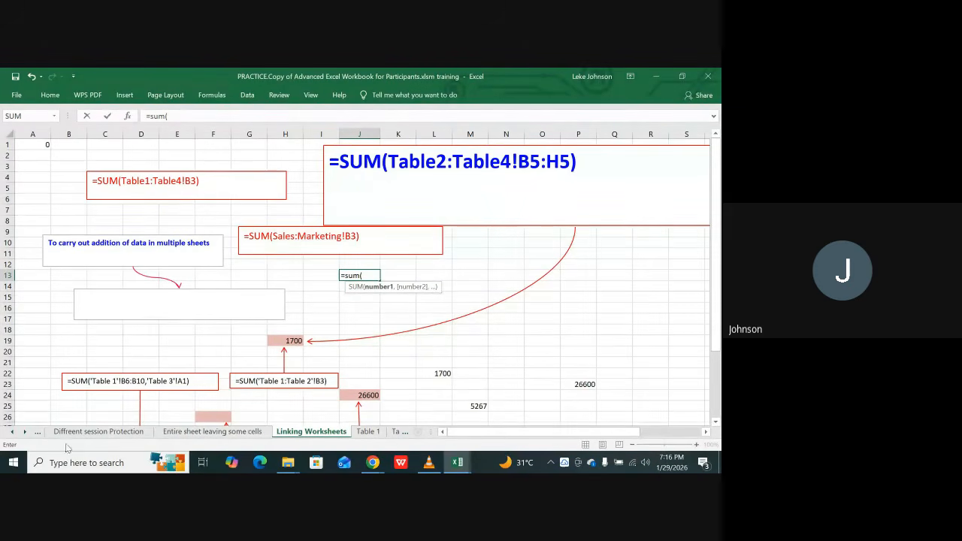
left_click(24, 432)
left_click(25, 432)
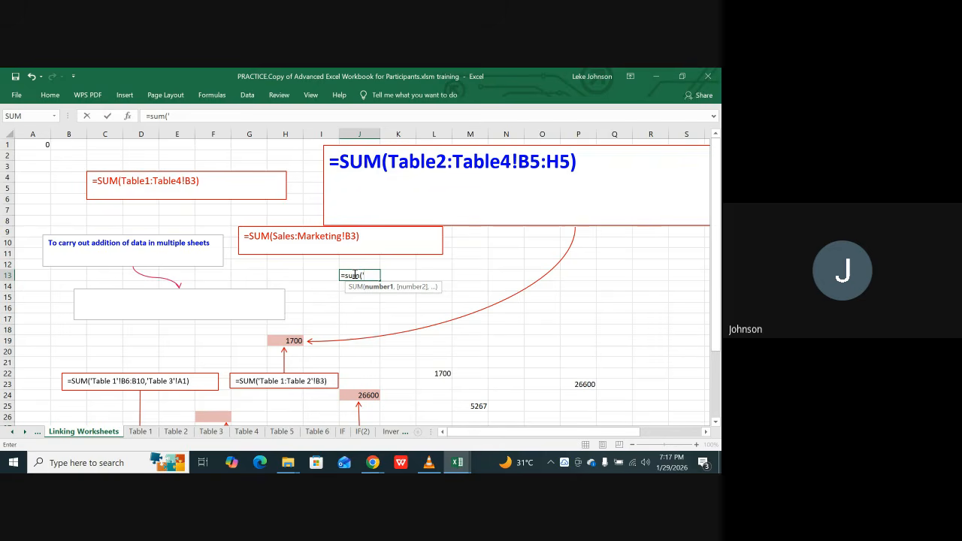
type("t")
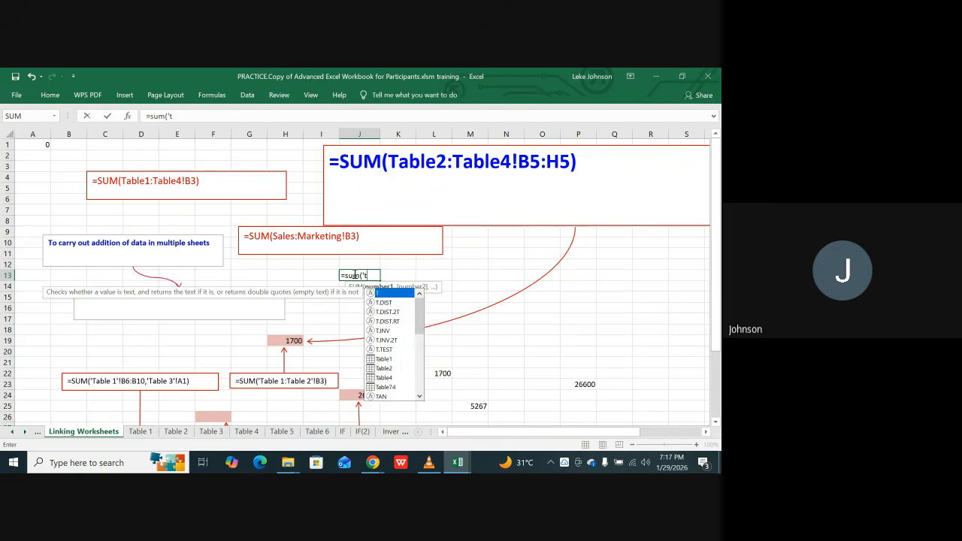
type("abl")
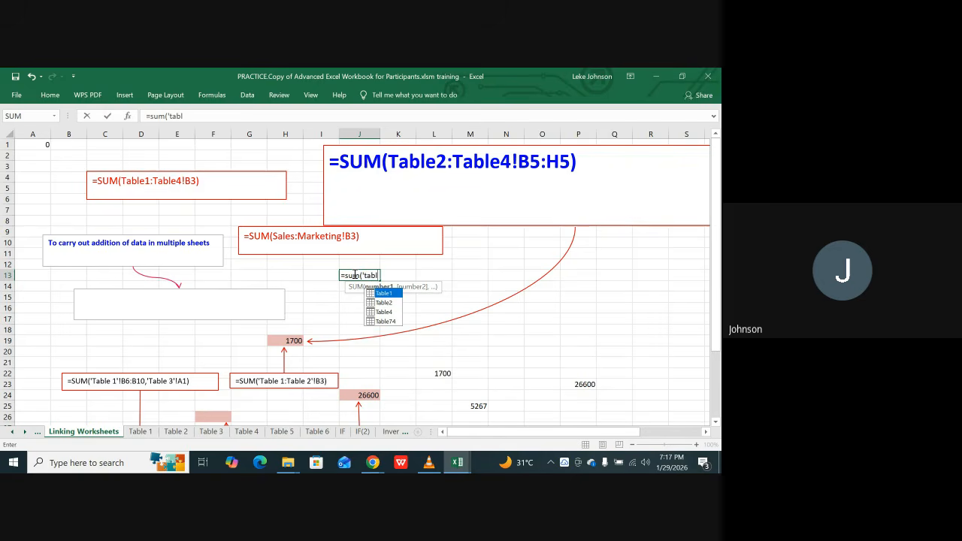
type("e2")
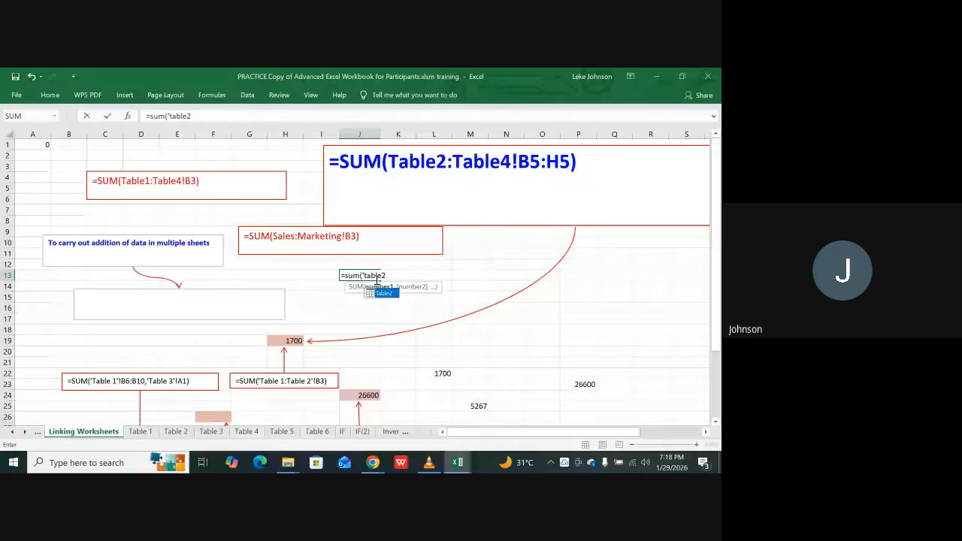
key("BackSpace")
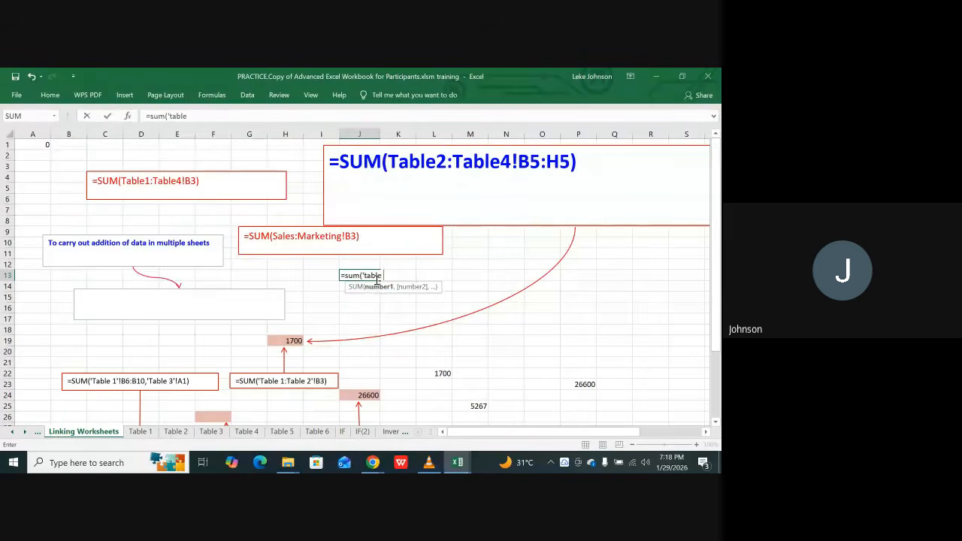
type("2:")
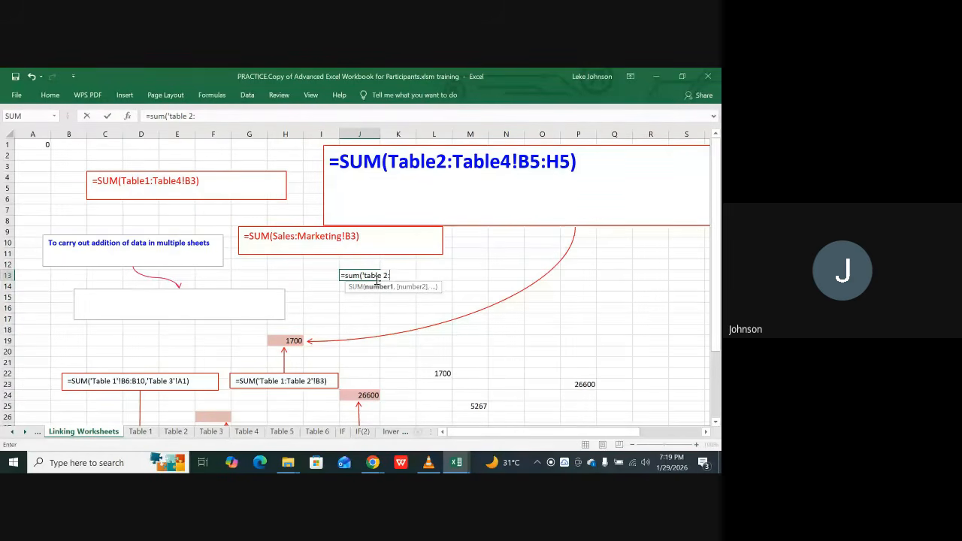
Extend the sheet reference in the J13 formula through table 4, so that it reads =sum('table 2:table 4'!
type("tab")
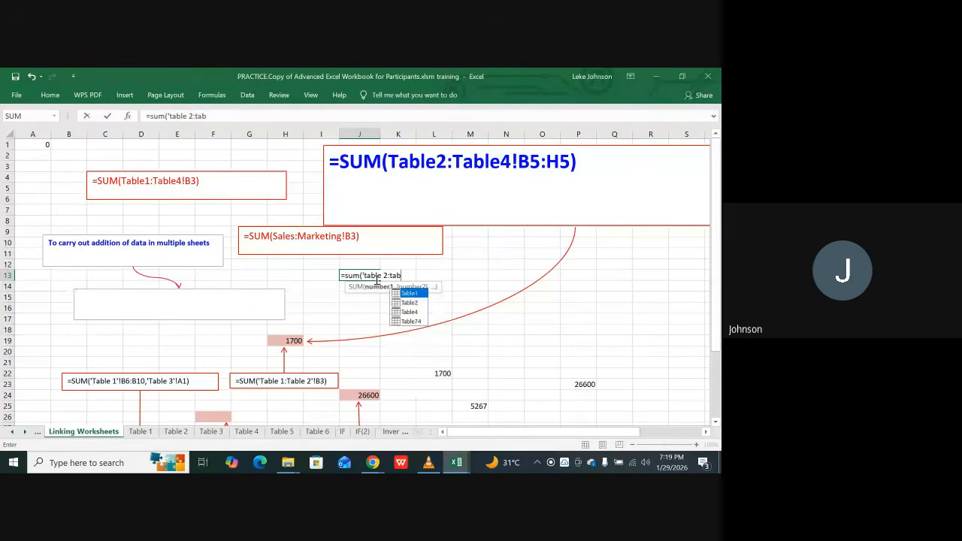
type("le")
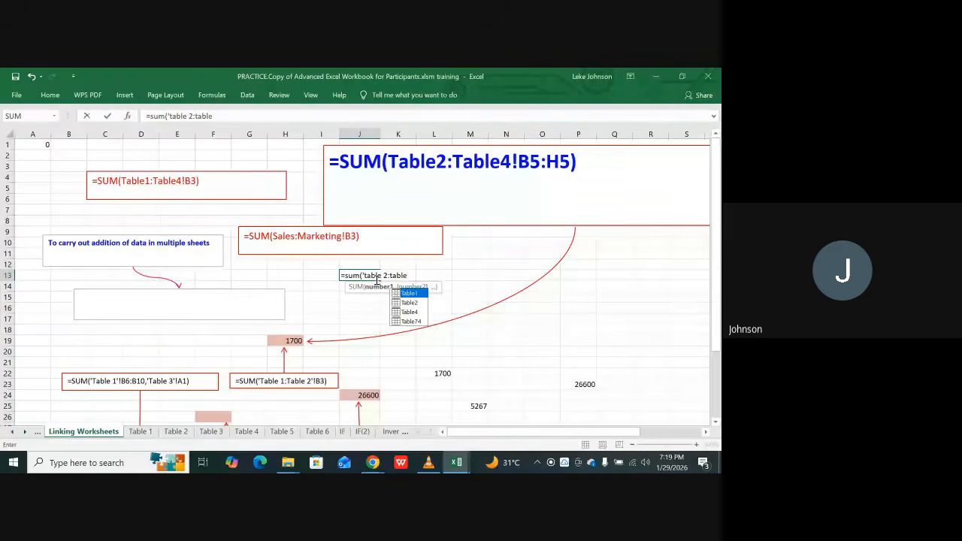
type(" 4")
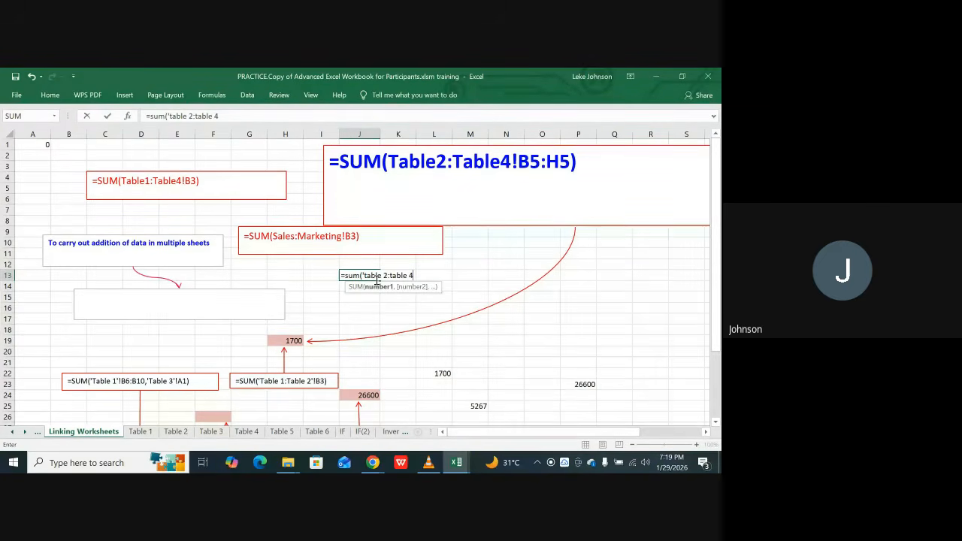
type("'")
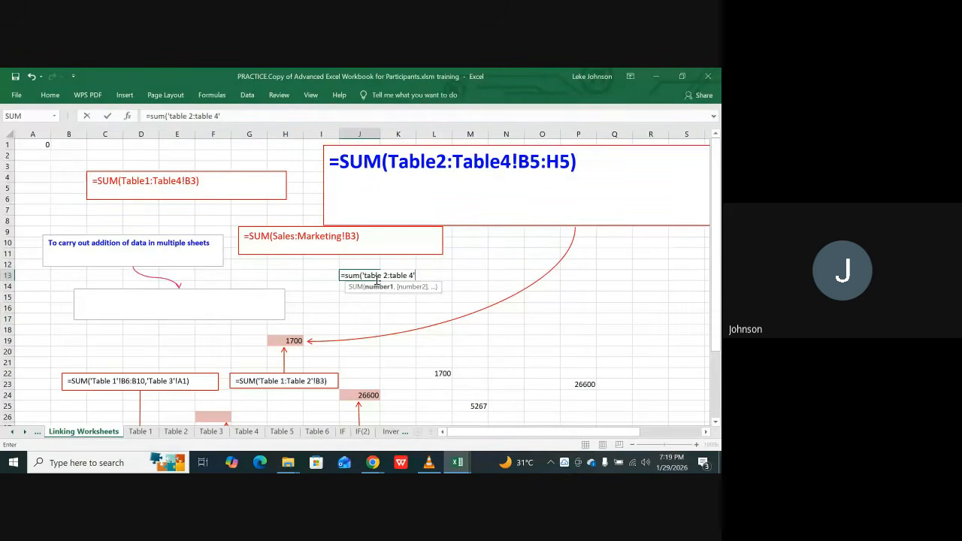
type("!")
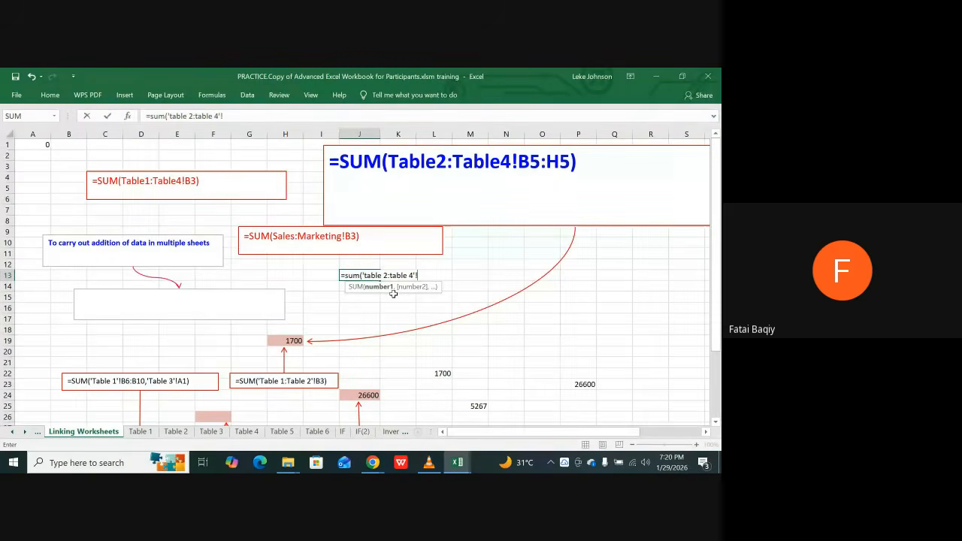
Switch to the Google Meet call to check on the participants, and return to the PRACTICE workbook in Excel
left_click(375, 464)
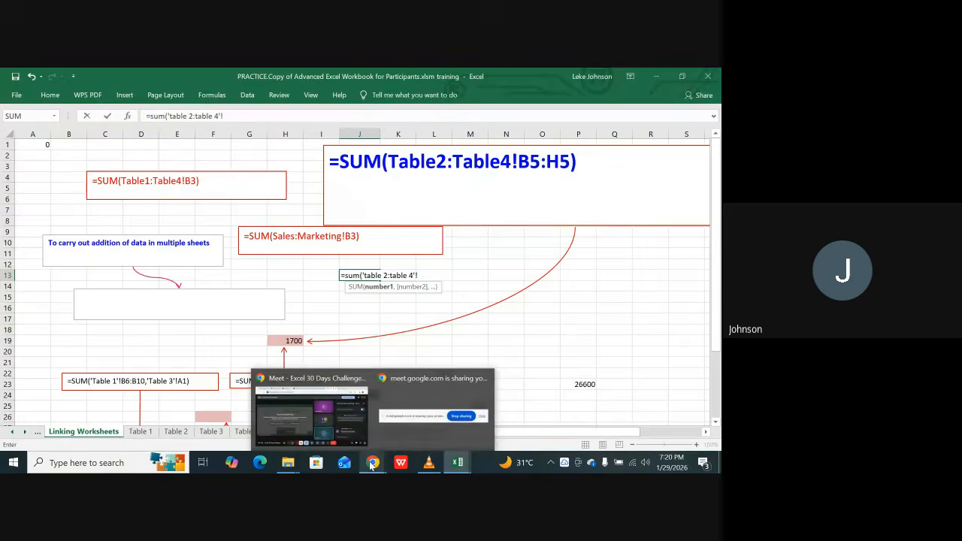
left_click(324, 416)
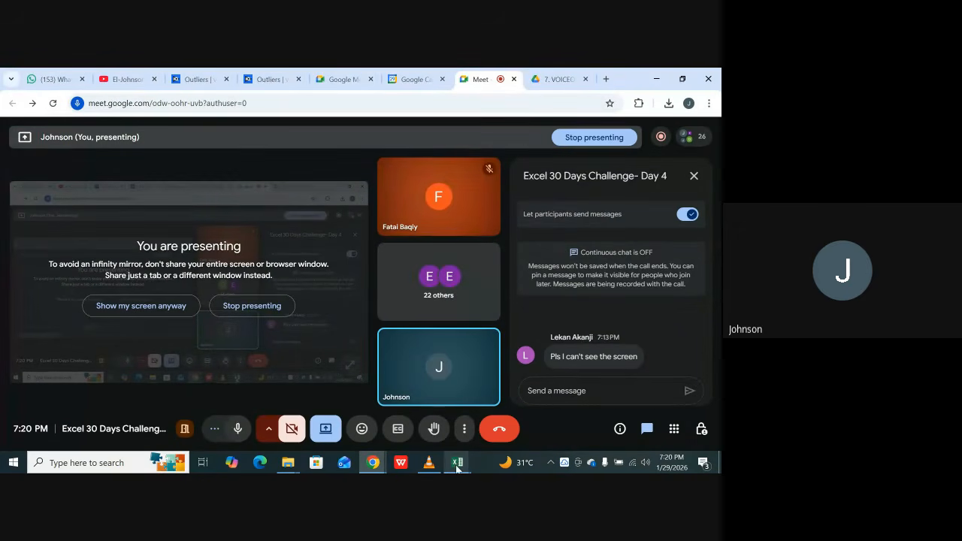
mouse_move(457, 469)
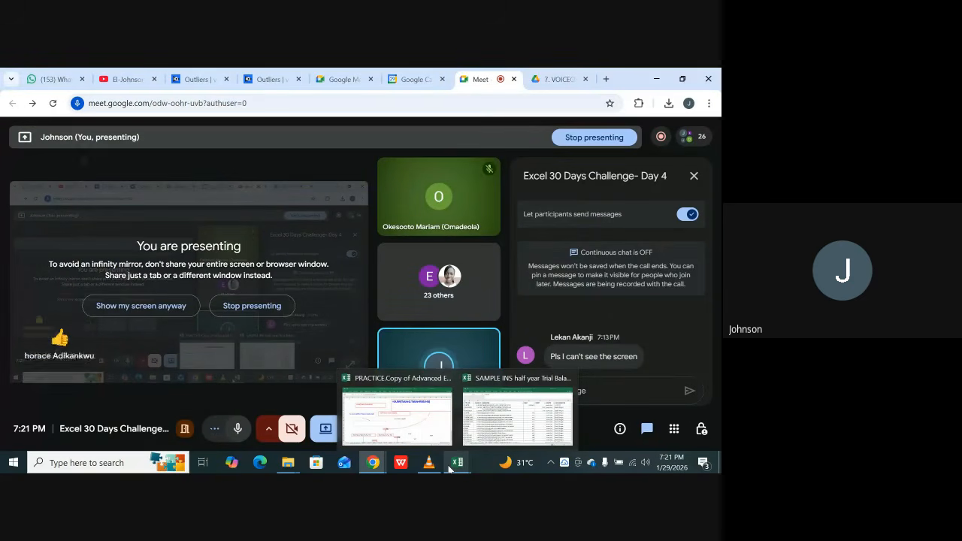
left_click(424, 437)
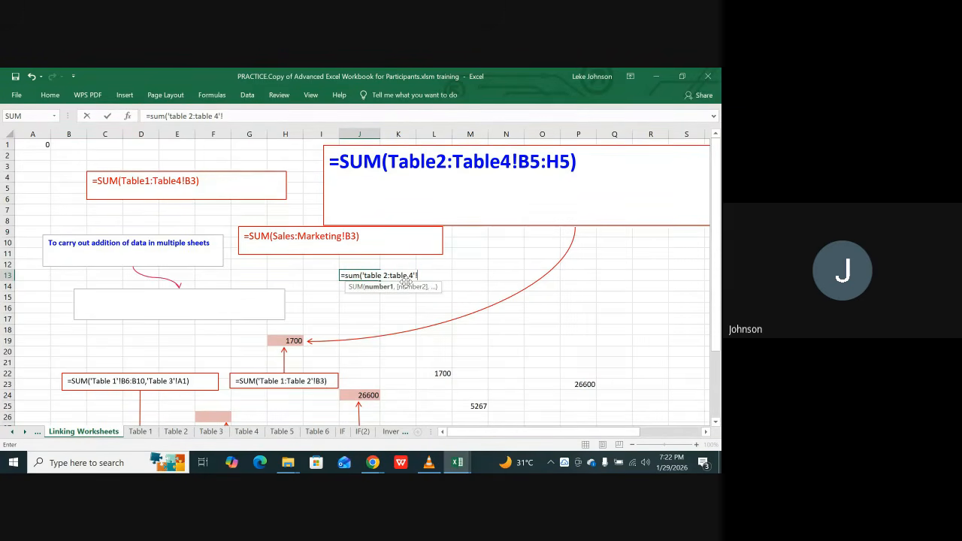
Complete the formula in J13 with the cell range b5:h5, enter it, and reselect the cell
type("b")
type("5;")
type("h")
type("5")
type(")")
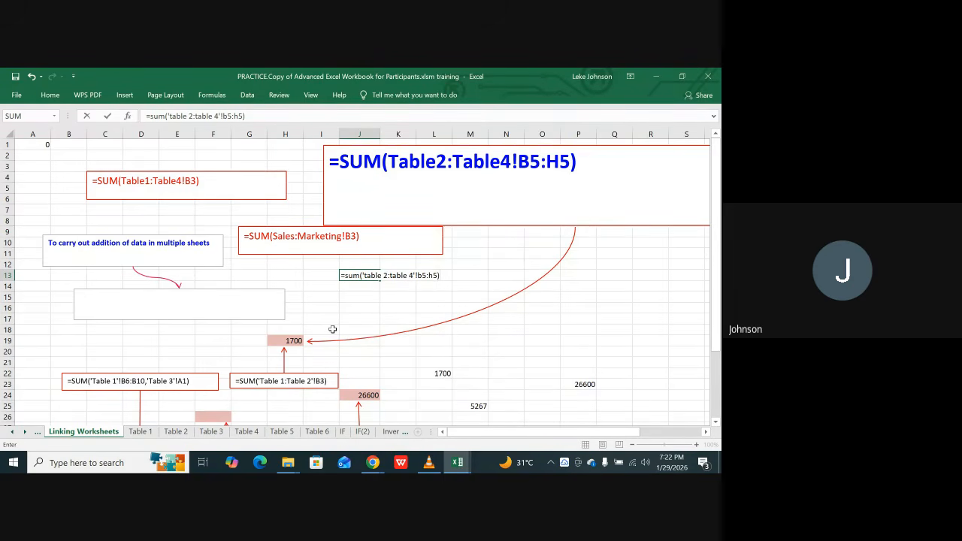
key("Return")
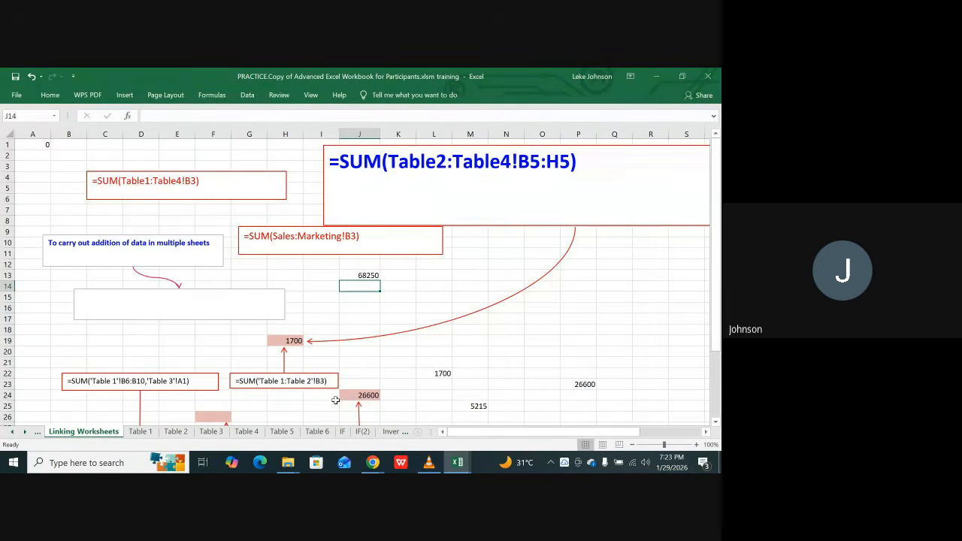
left_click(369, 276)
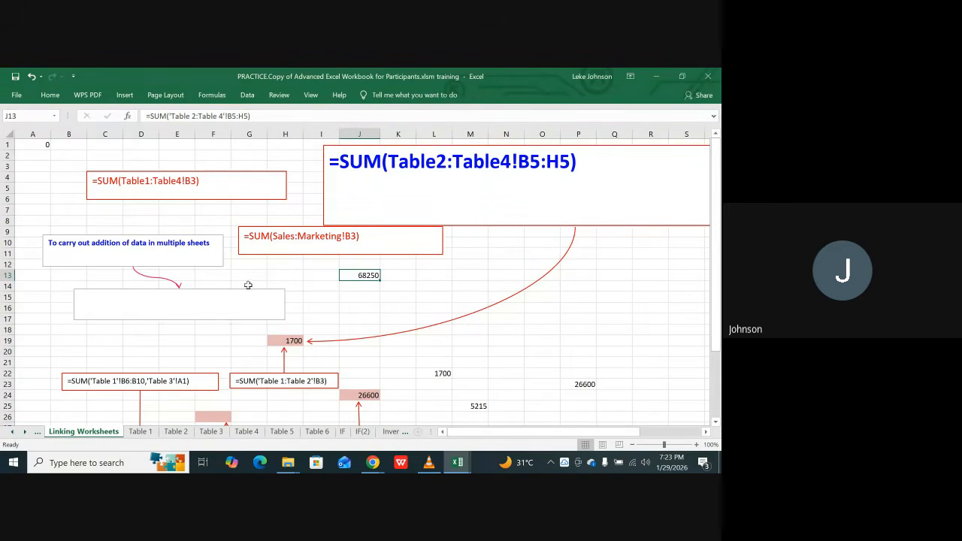
On the Table 2 sheet, trace column B and row 5 to their shared cell and select the range B5:H5
left_click(174, 432)
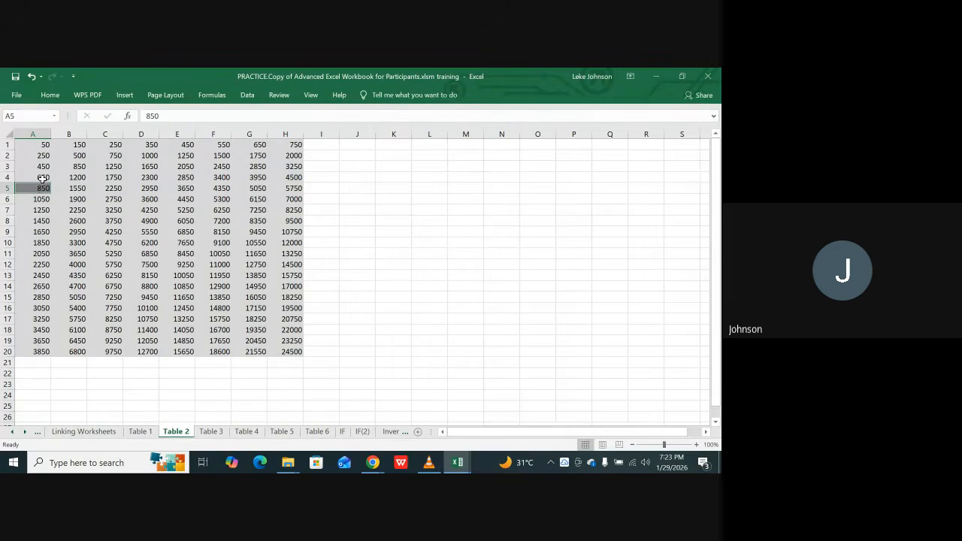
left_click(64, 133)
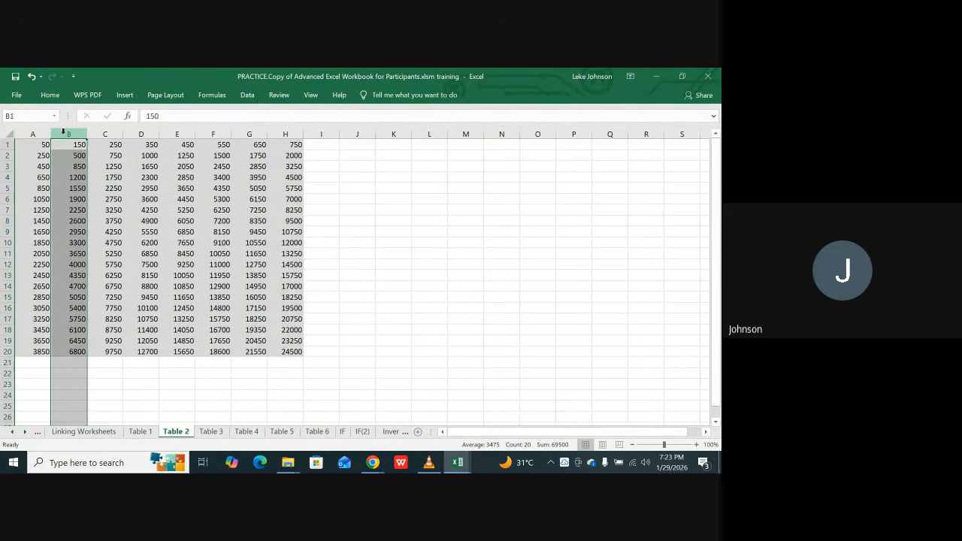
left_click(5, 188)
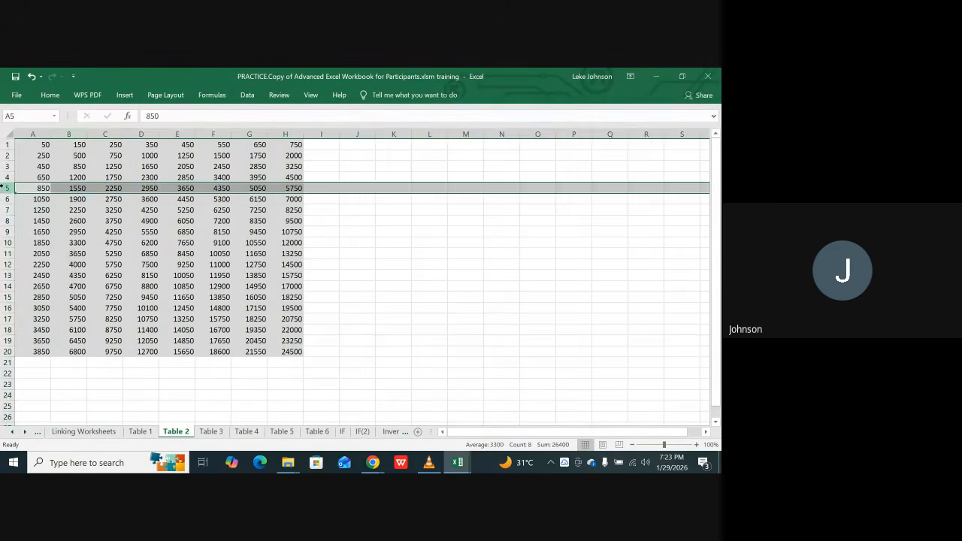
left_click(70, 188)
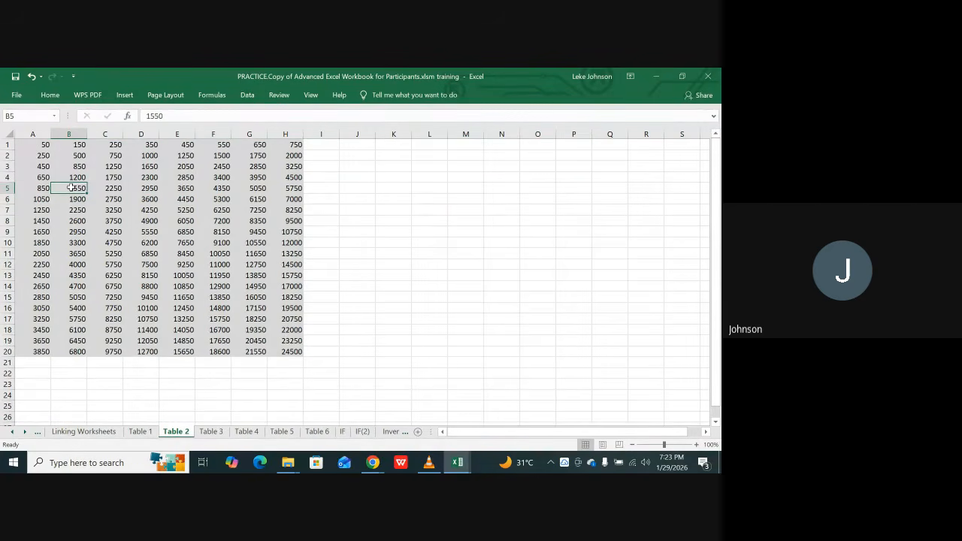
key("shift+Right")
key("shift+Right")
key("shift+Right")
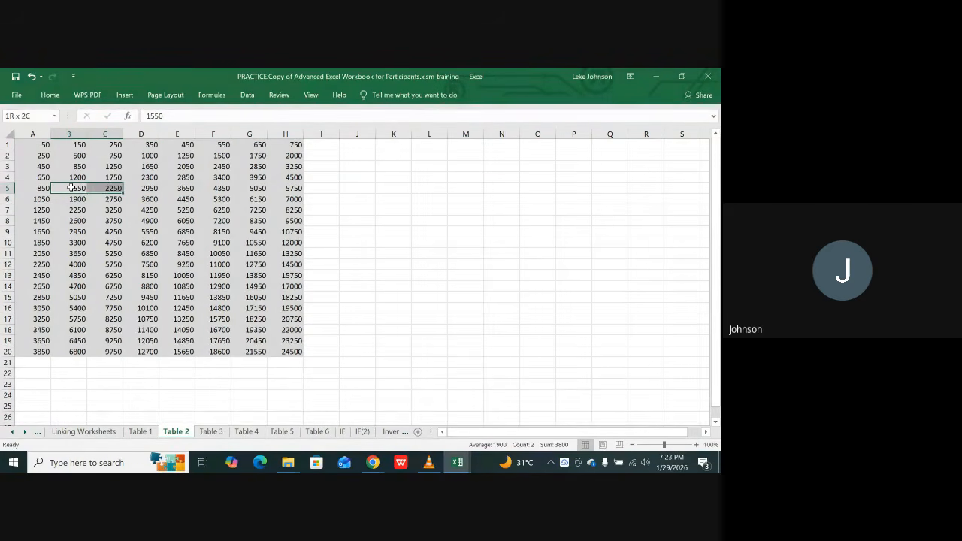
key("shift+Right")
key("shift+Right")
key("shift+Right")
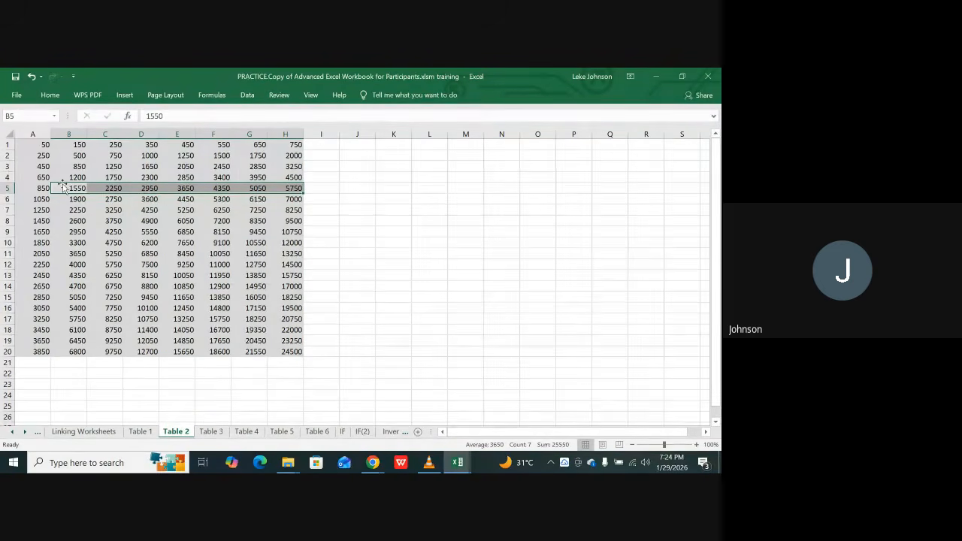
Enter the range reference B5:H5 as text in cell K5 of the Table 2 sheet
left_click(381, 188)
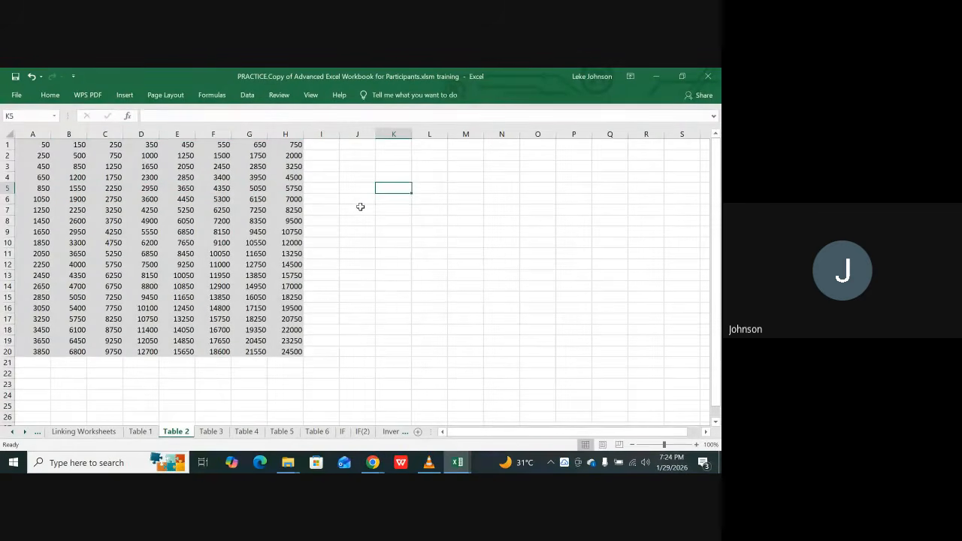
type("B")
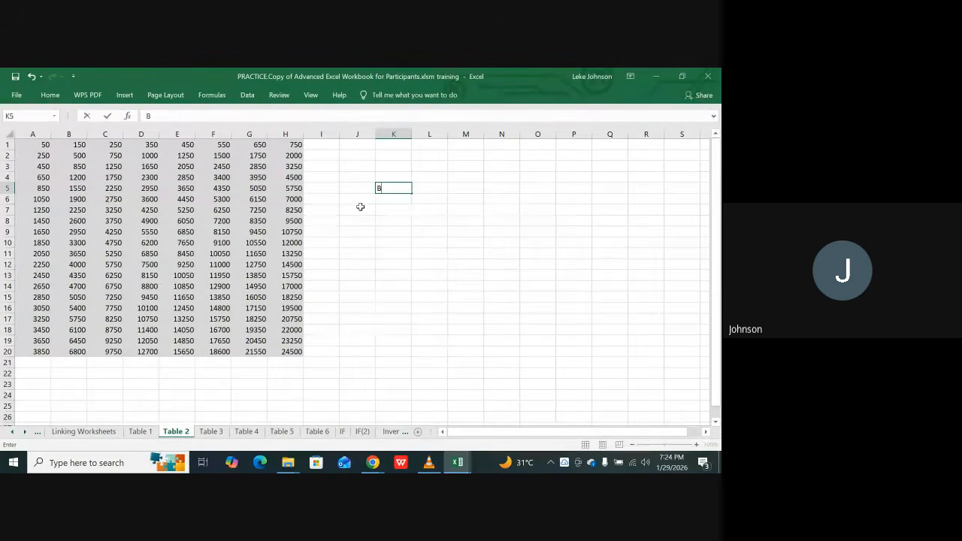
type("%")
key("BackSpace")
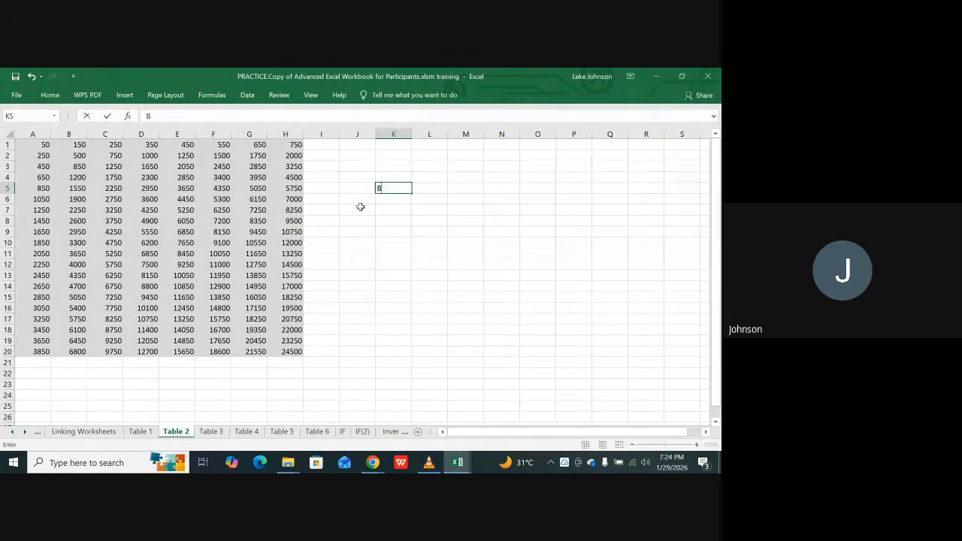
type("5")
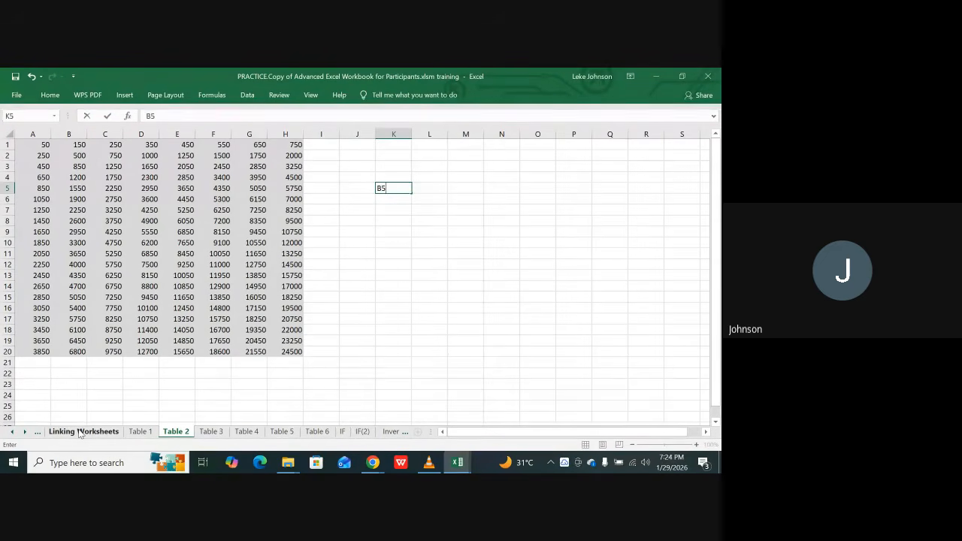
type(":H%")
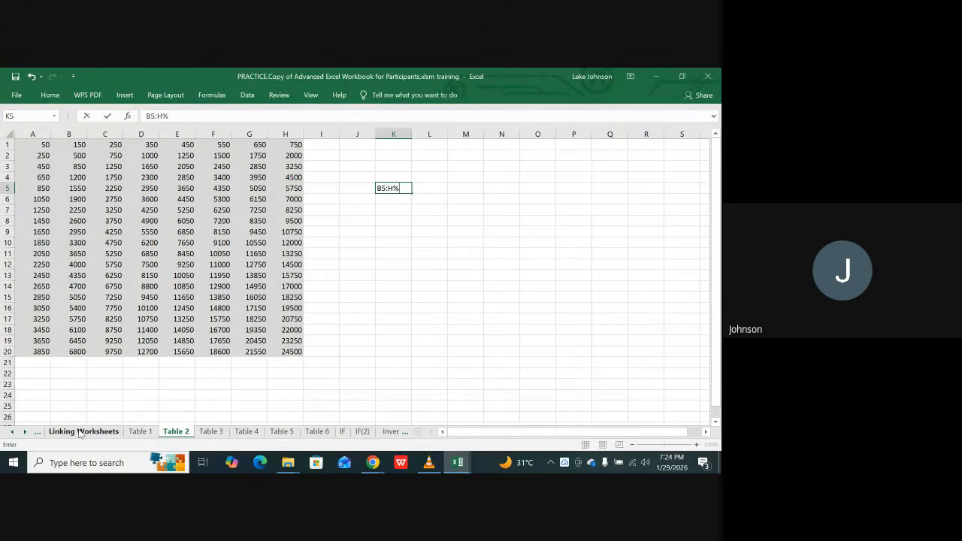
key("BackSpace")
type("5")
key("Tab")
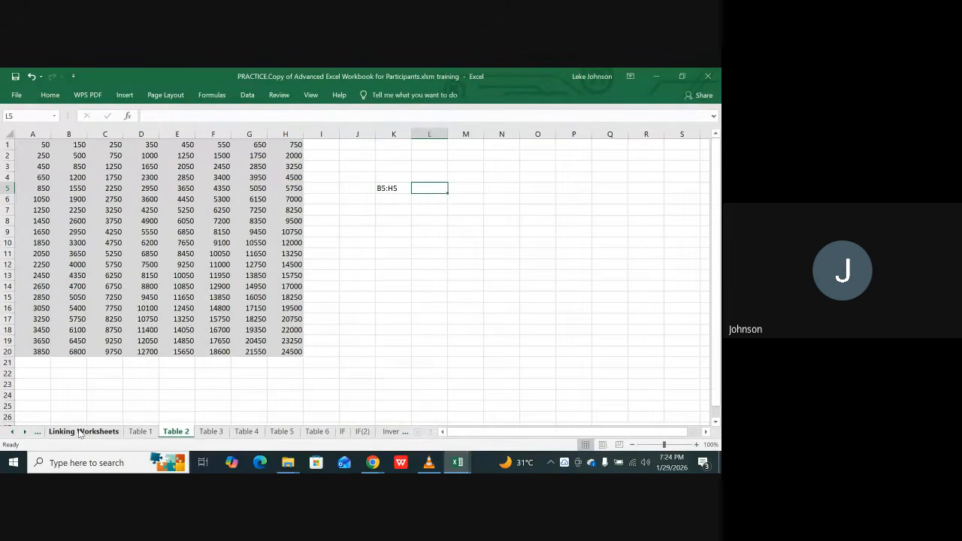
Enter the explanation "from B5 to H5" in cell L5 of the Table 2 sheet, beside the range reference
type("from B")
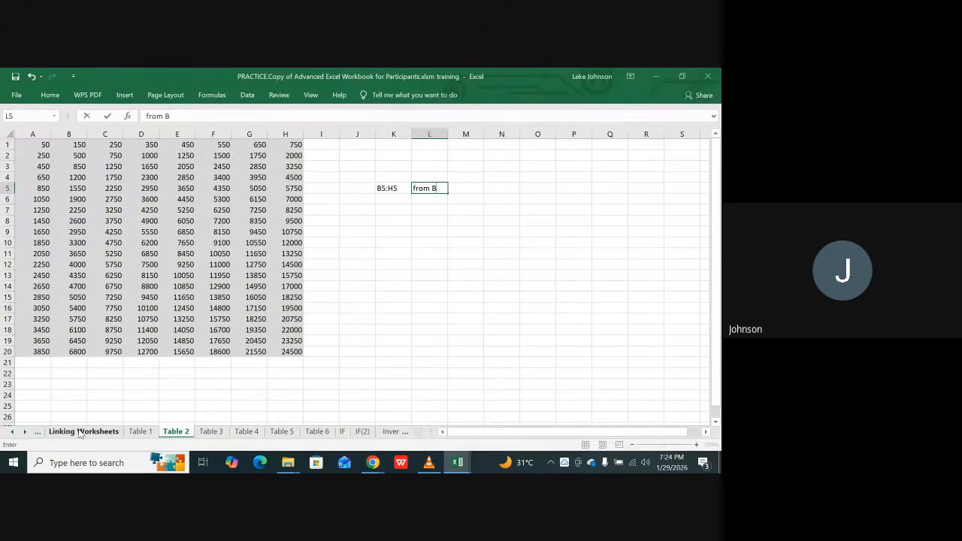
type("5 to H5")
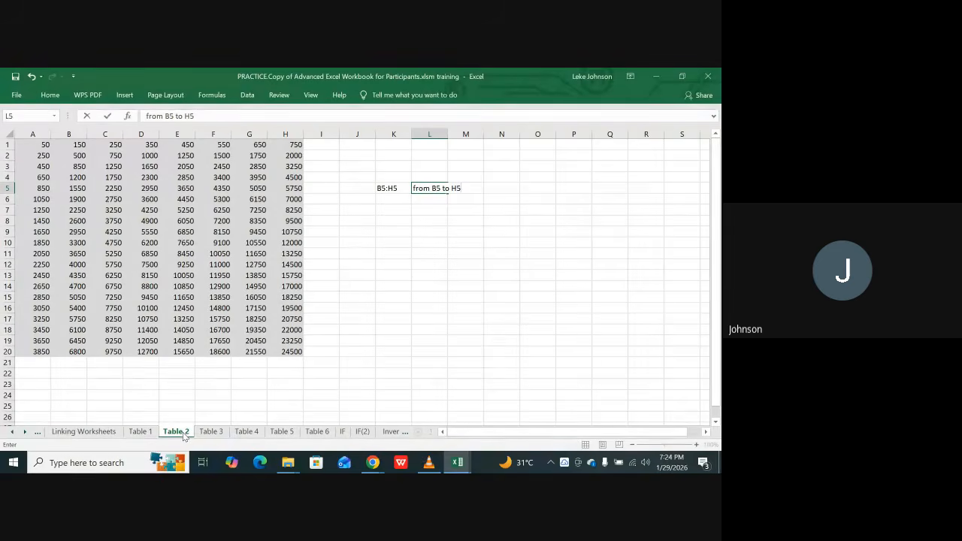
On the Table 4 sheet, trace column B and row 5 to their shared cell and select the range B5:H5
left_click(244, 432)
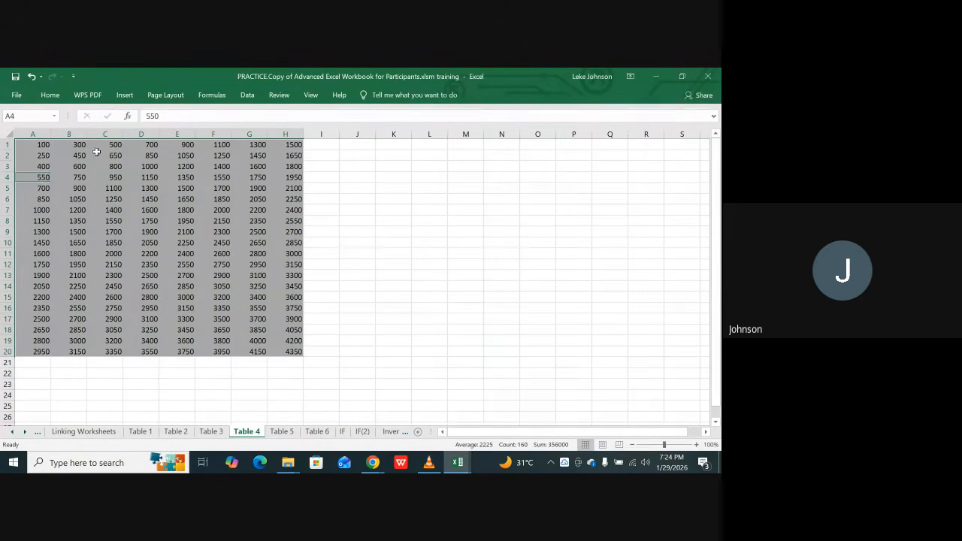
left_click(70, 134)
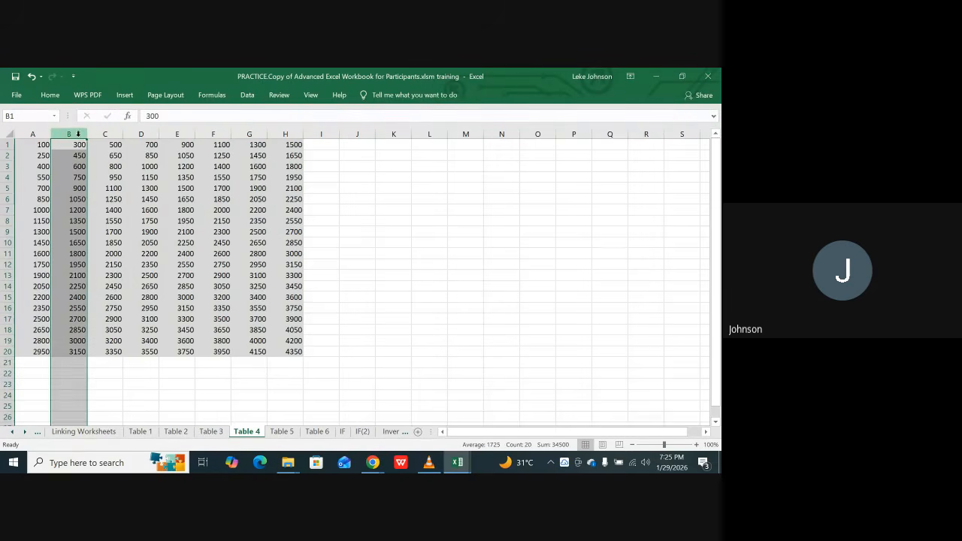
left_click(4, 189)
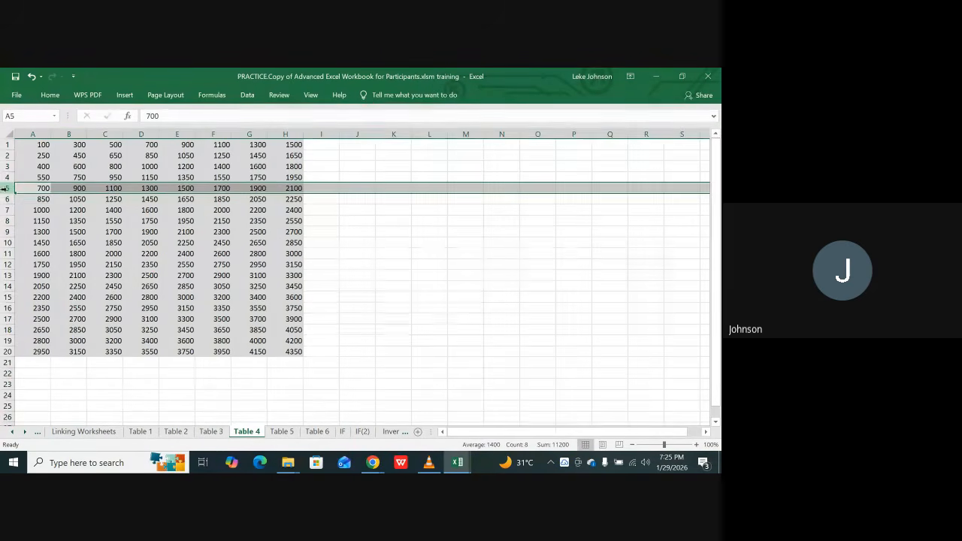
left_click(78, 188)
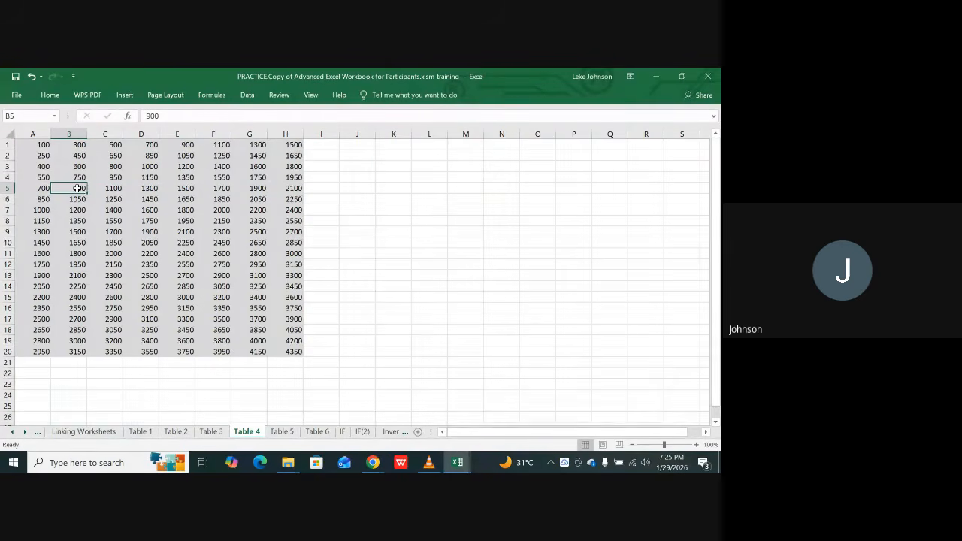
key("shift+Right")
key("shift+Right")
key("shift+Right")
key("shift+Right")
key("shift+Right")
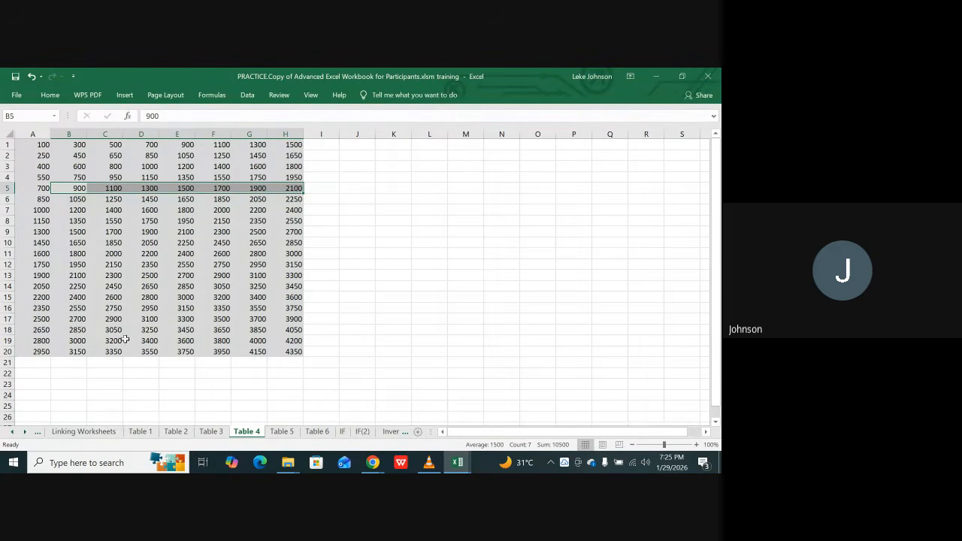
Apply the comma number style to the multi-sheet sum in J13 of the Linking Worksheets sheet
left_click(83, 432)
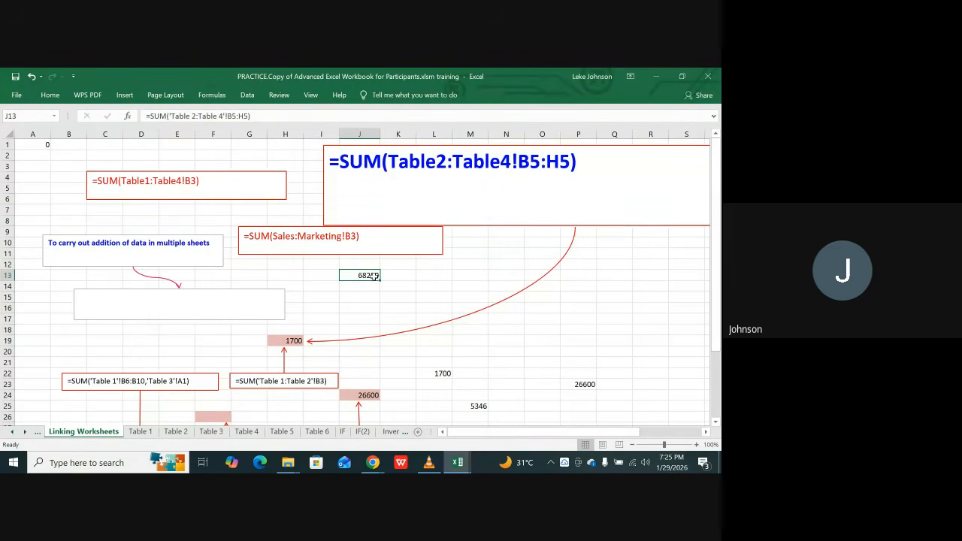
left_click(44, 94)
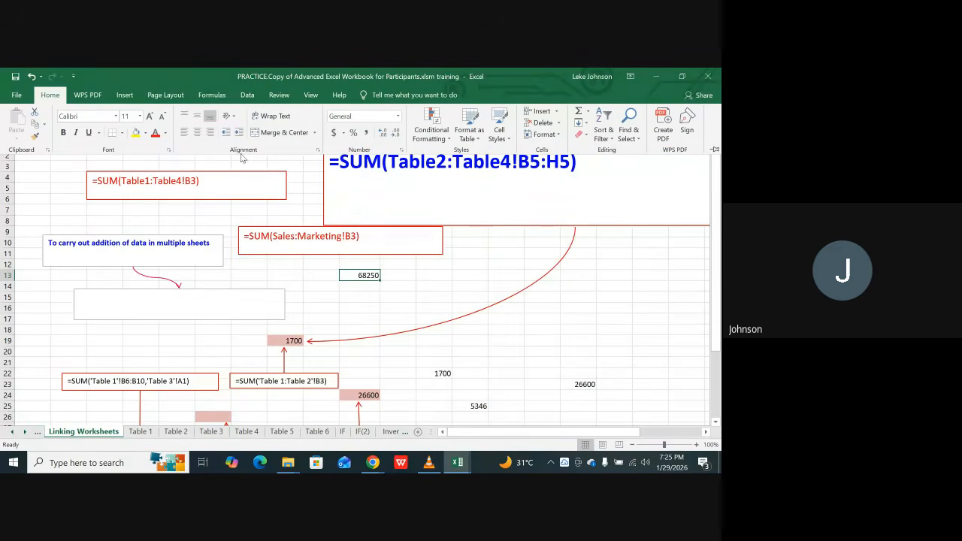
left_click(365, 133)
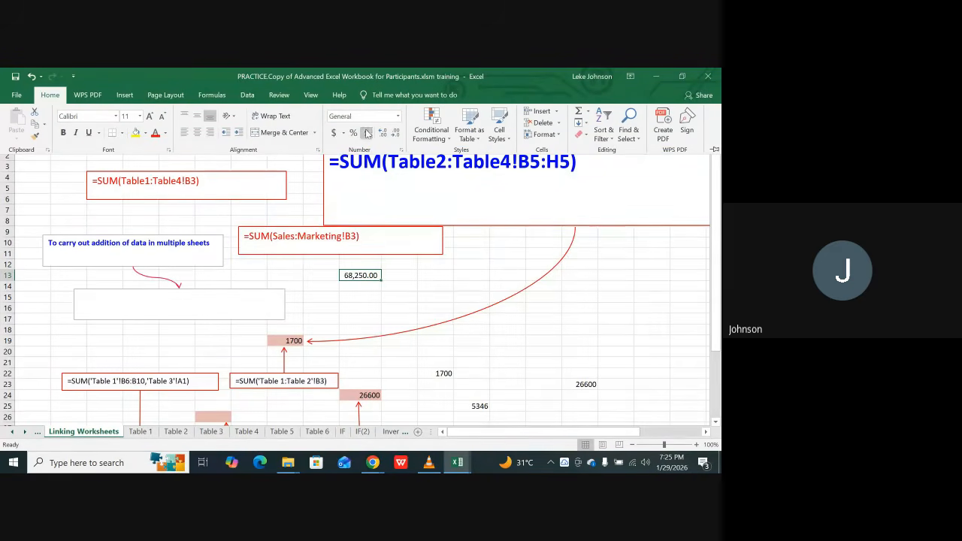
left_click(383, 288)
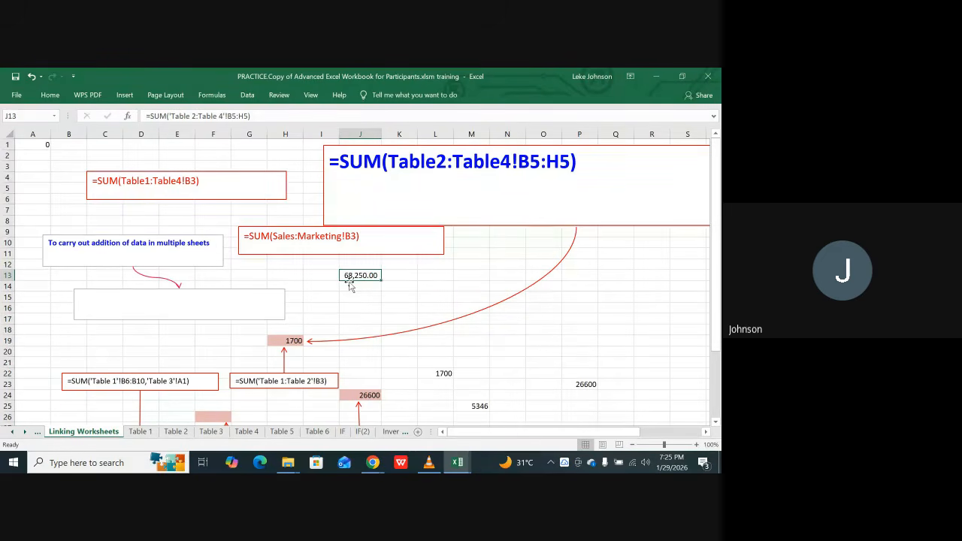
Enter the formula =sum(b5:h5) in cell K6 of the Table 2 sheet
left_click(176, 431)
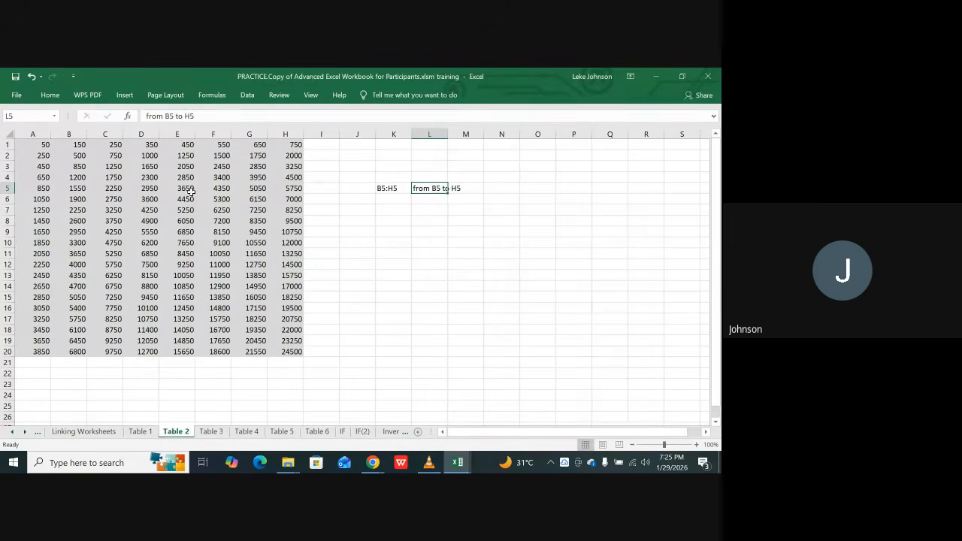
left_click(379, 202)
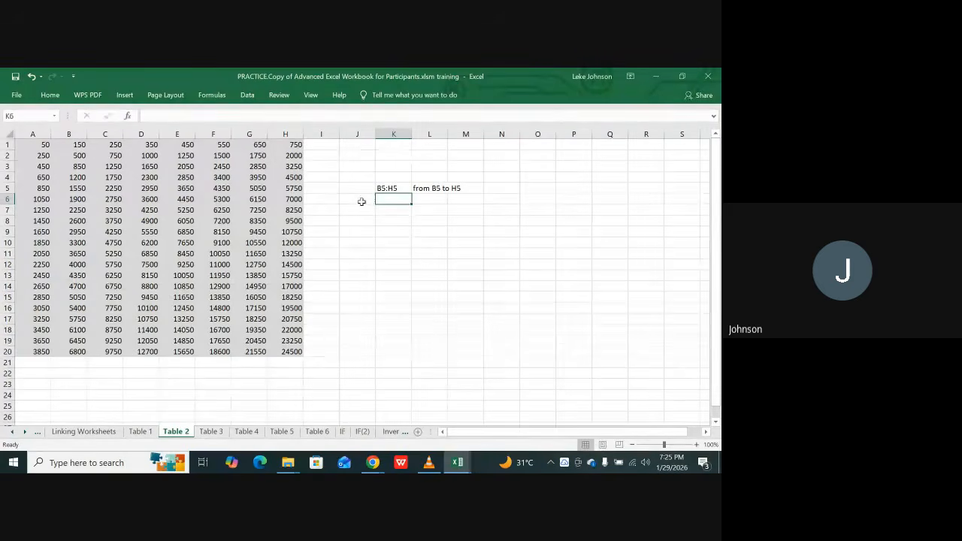
type("=sum")
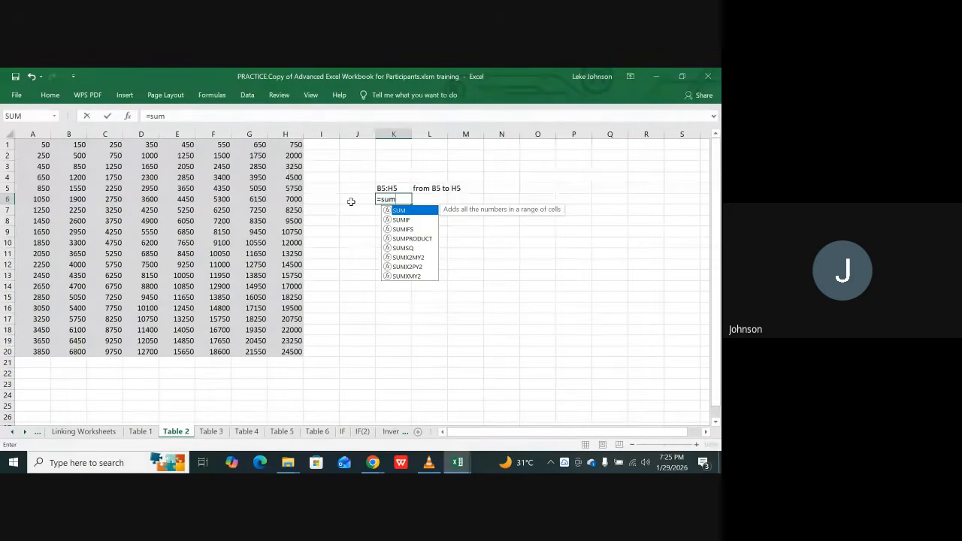
type("(")
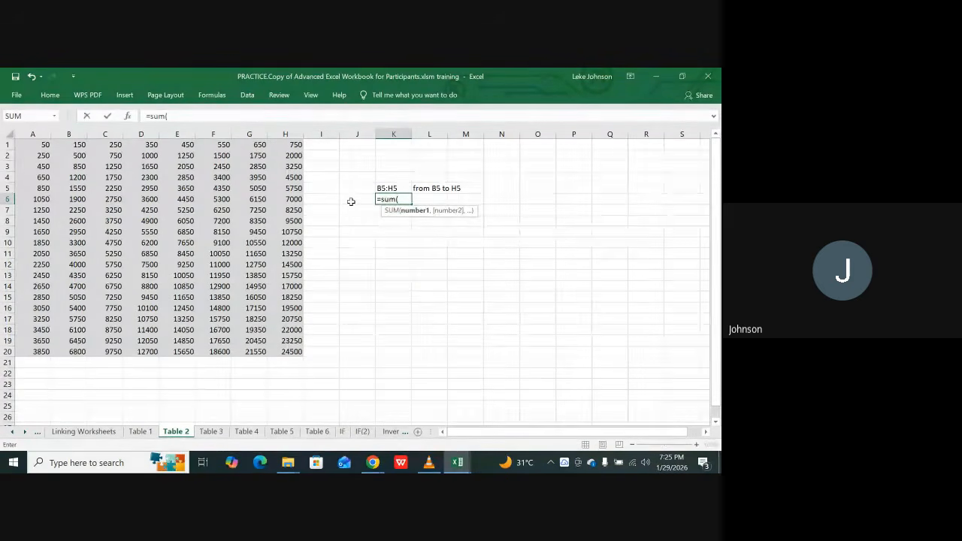
type("b5")
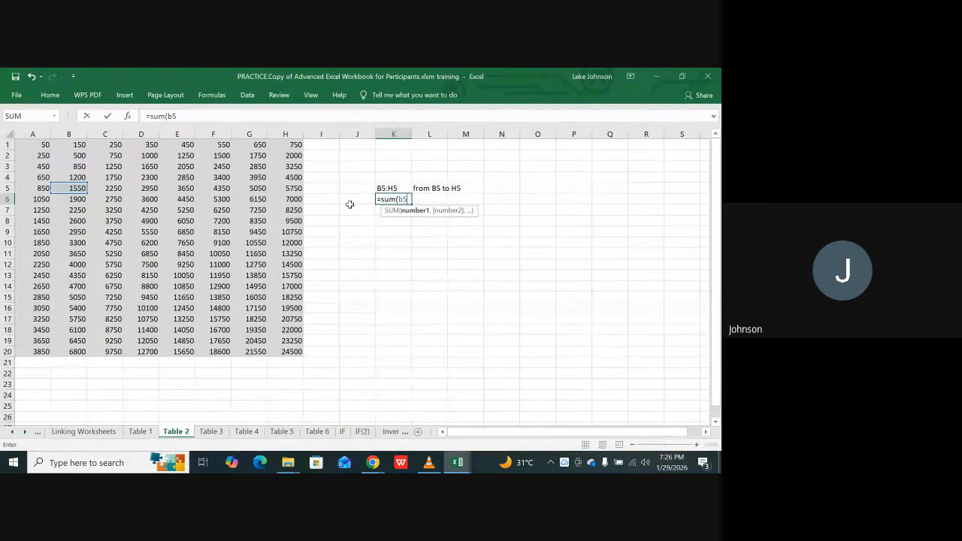
type(":h5)")
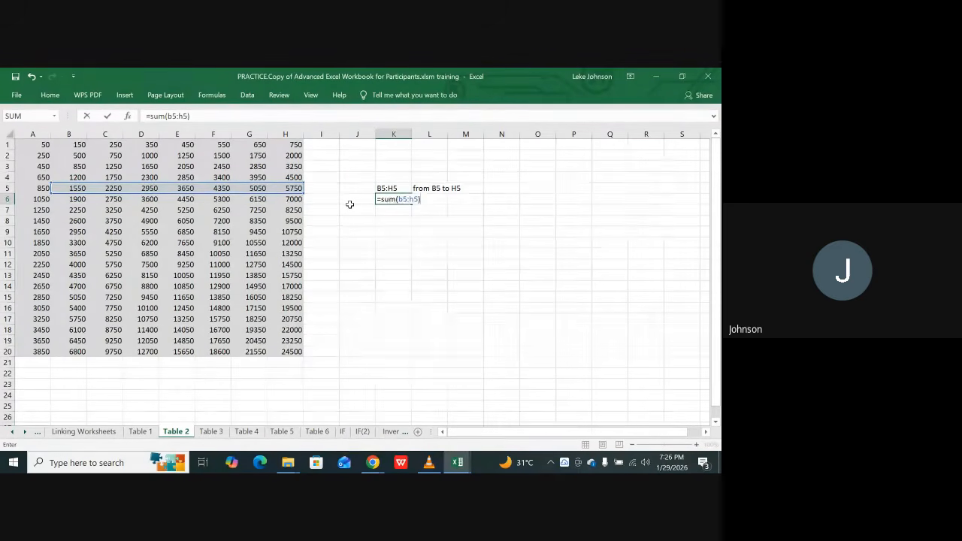
key("Return")
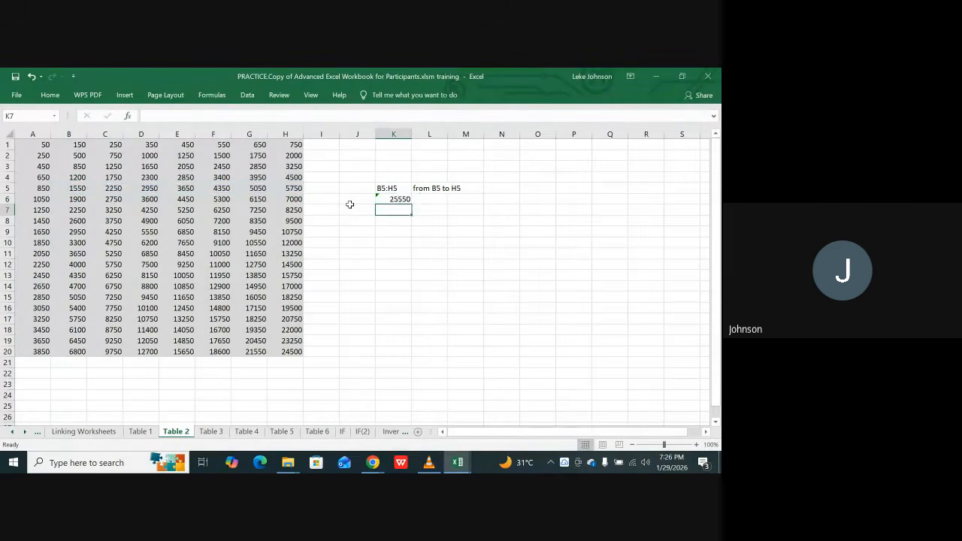
Apply the comma number style to the sum in K6 and reselect the cell to show its formula
left_click(398, 199)
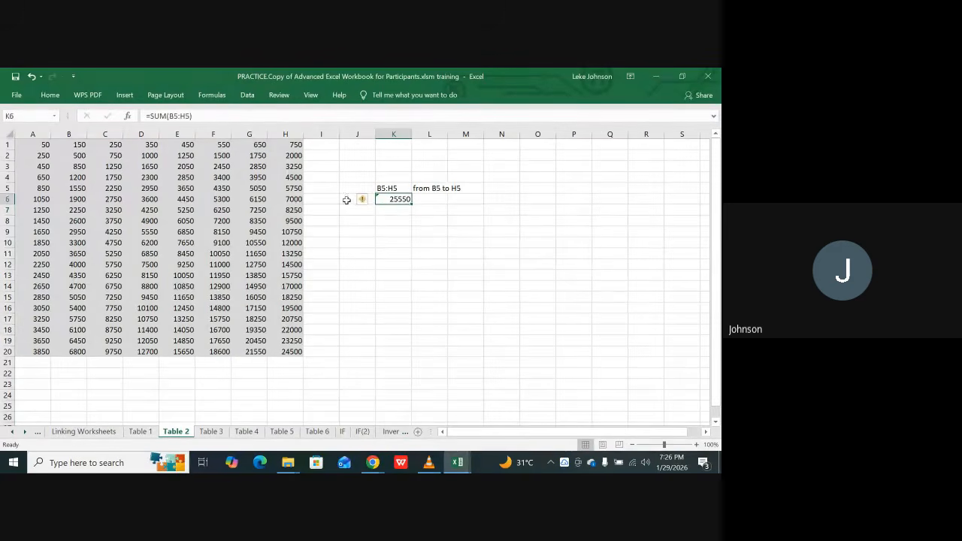
left_click(50, 95)
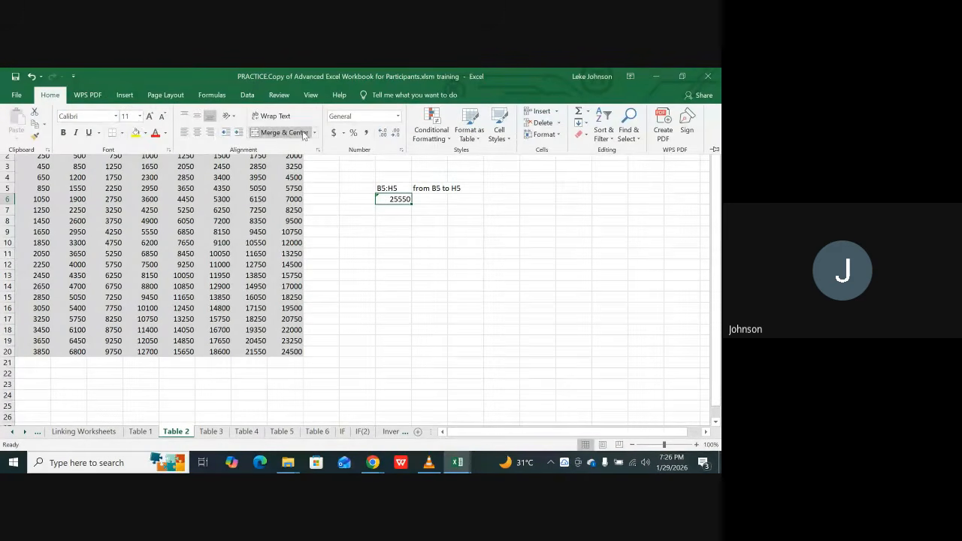
left_click(362, 133)
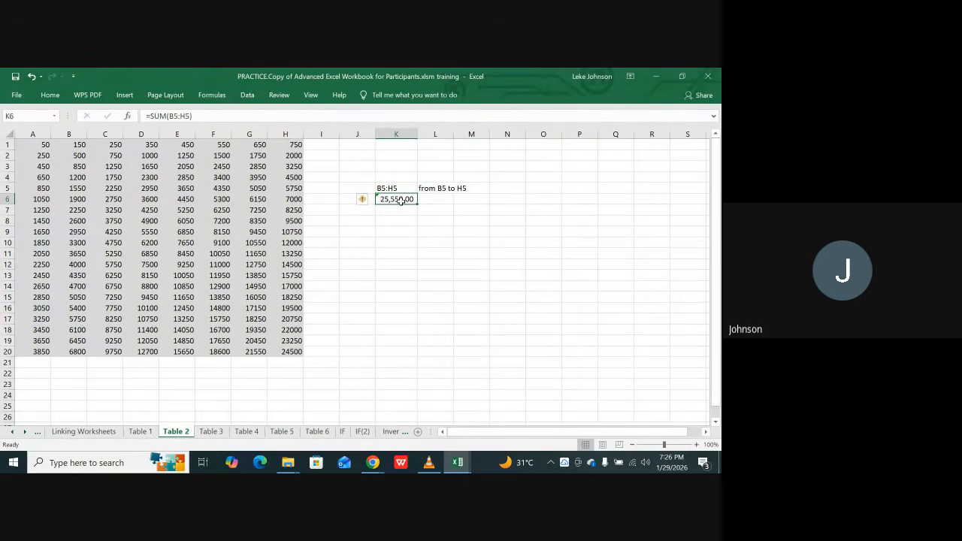
left_click(351, 265)
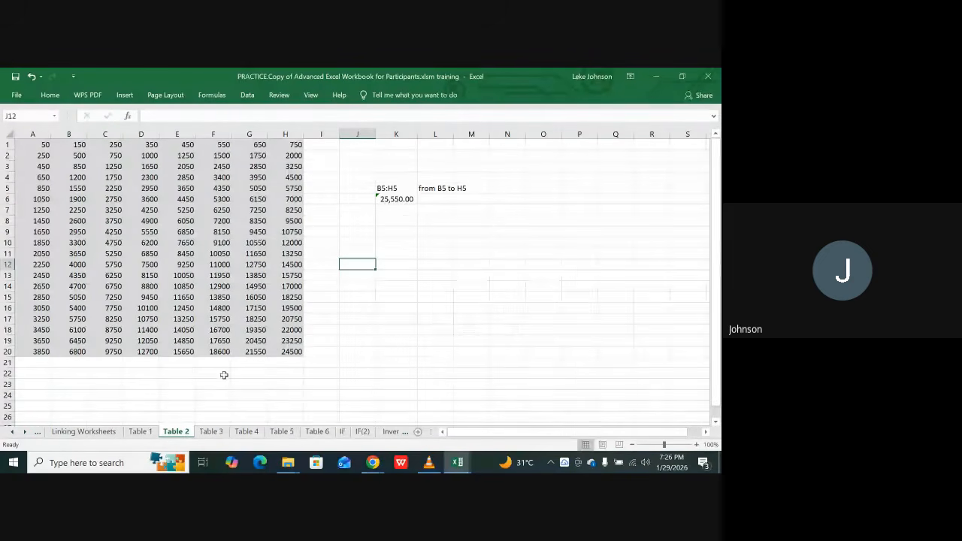
left_click(393, 201)
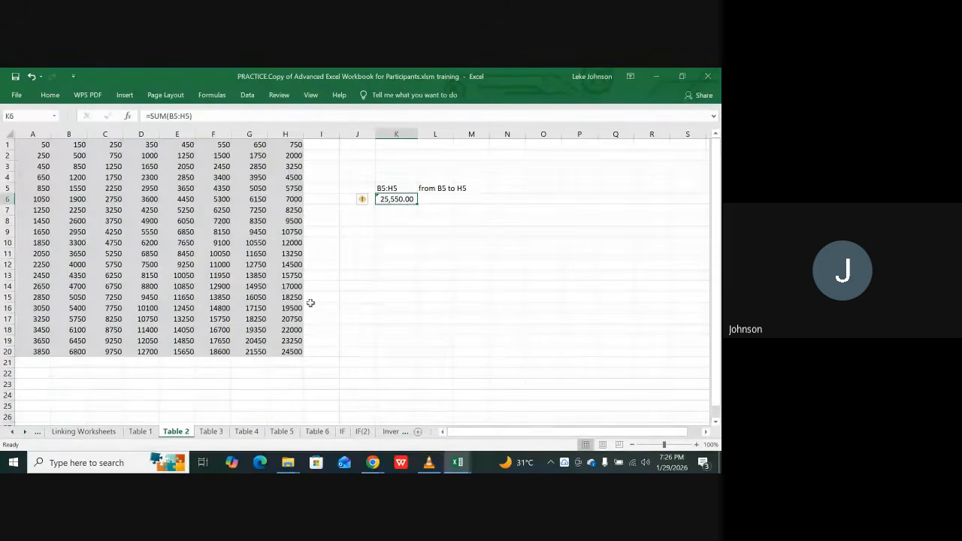
Enter the formula =sum(b5:h5) in cell J5 of the Table 4 sheet
left_click(249, 433)
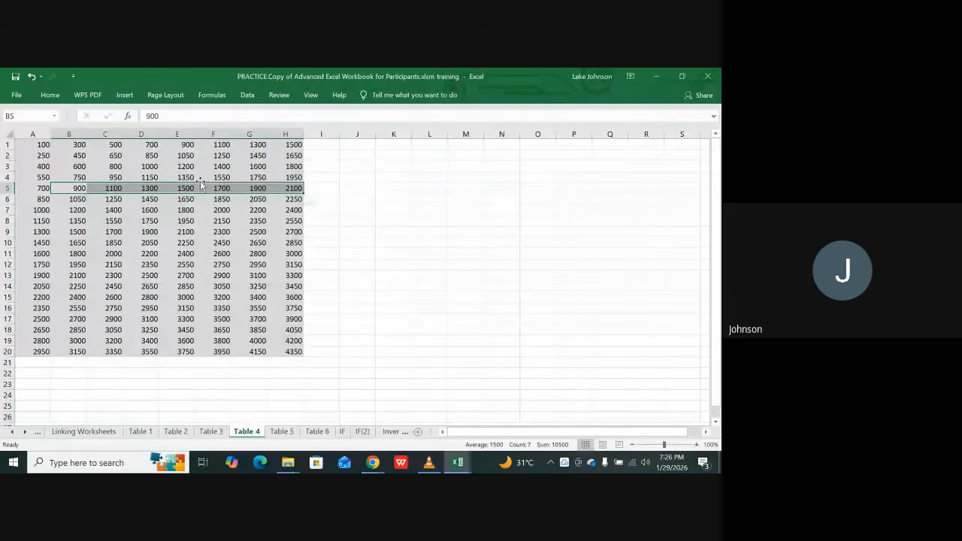
left_click(360, 188)
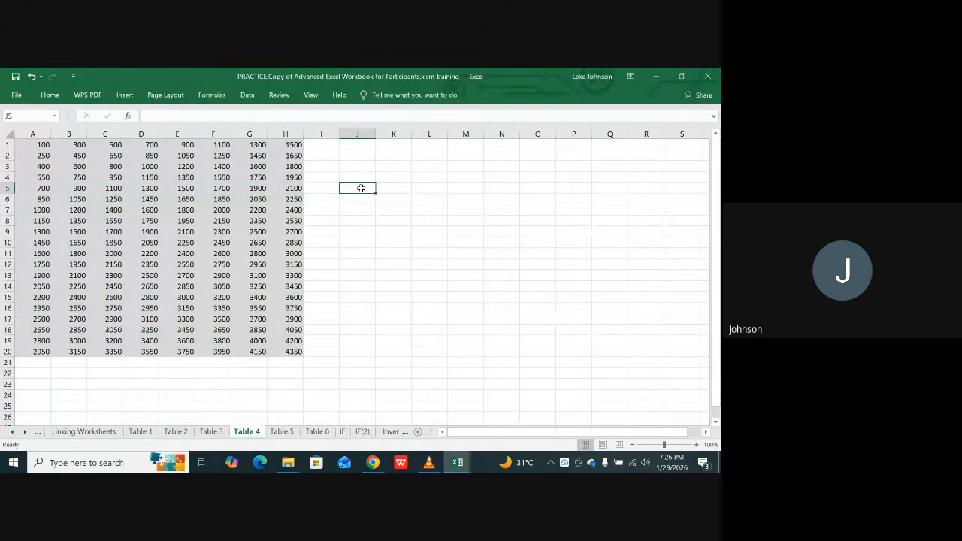
type("=s")
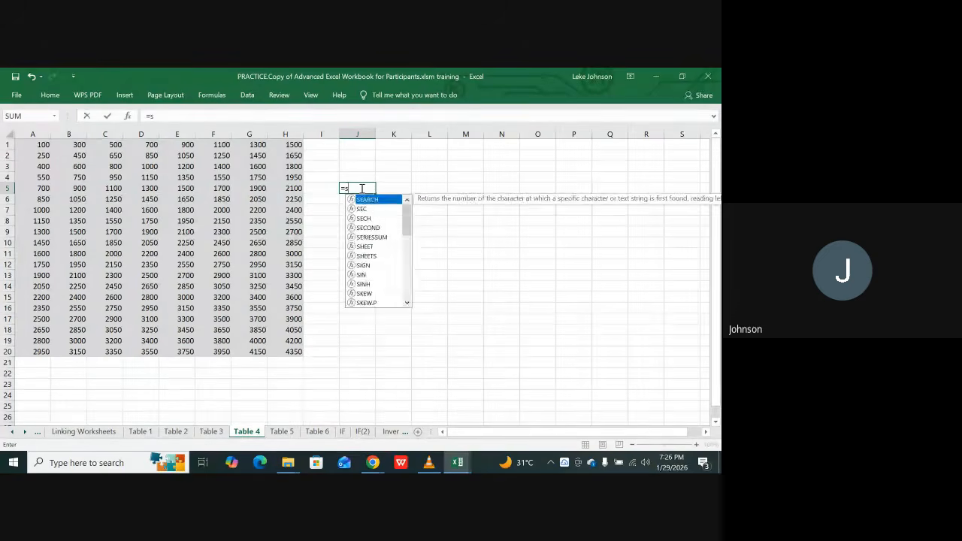
type("um(")
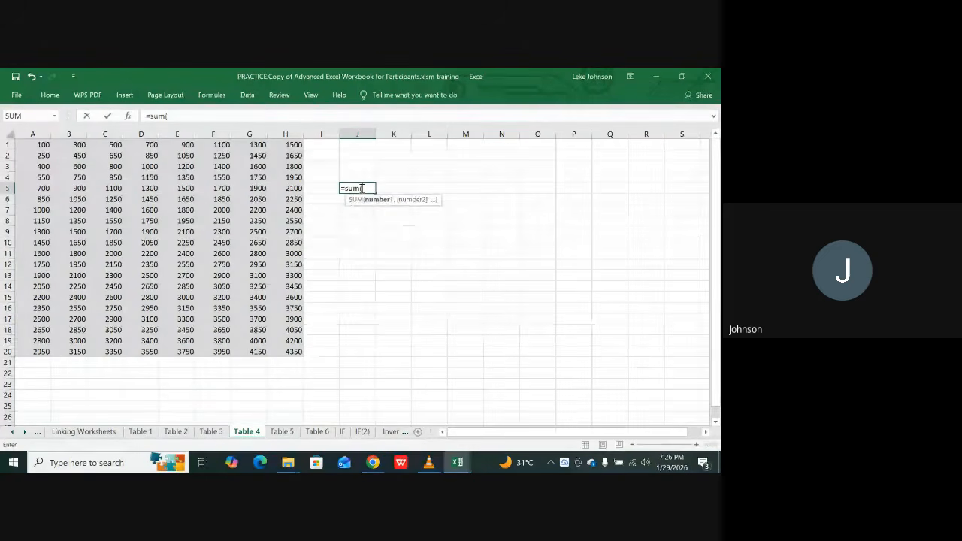
type("b")
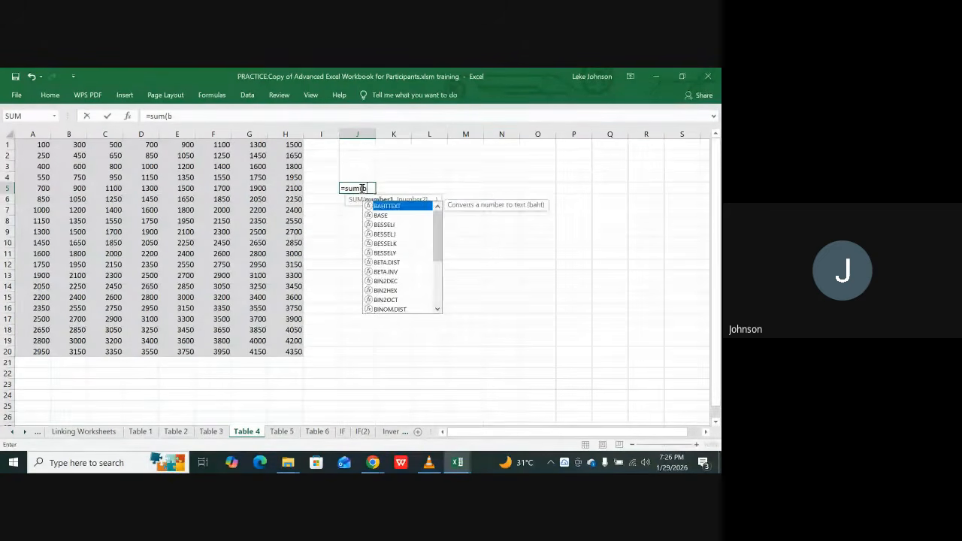
type("5:")
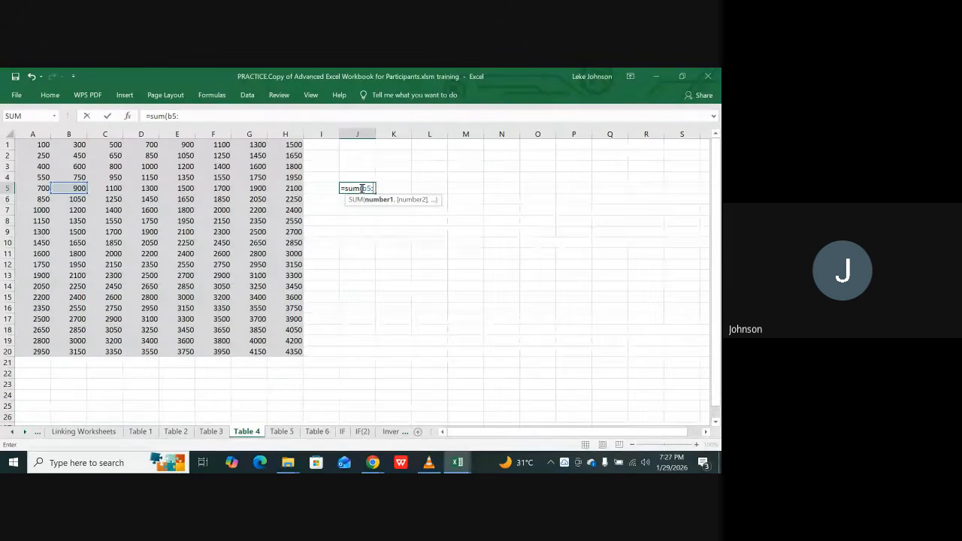
type("h")
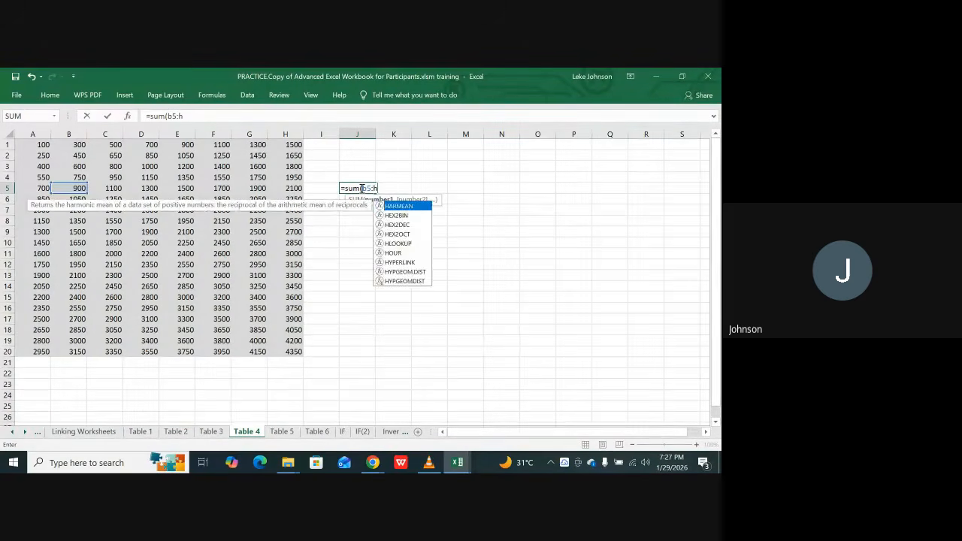
type("5)")
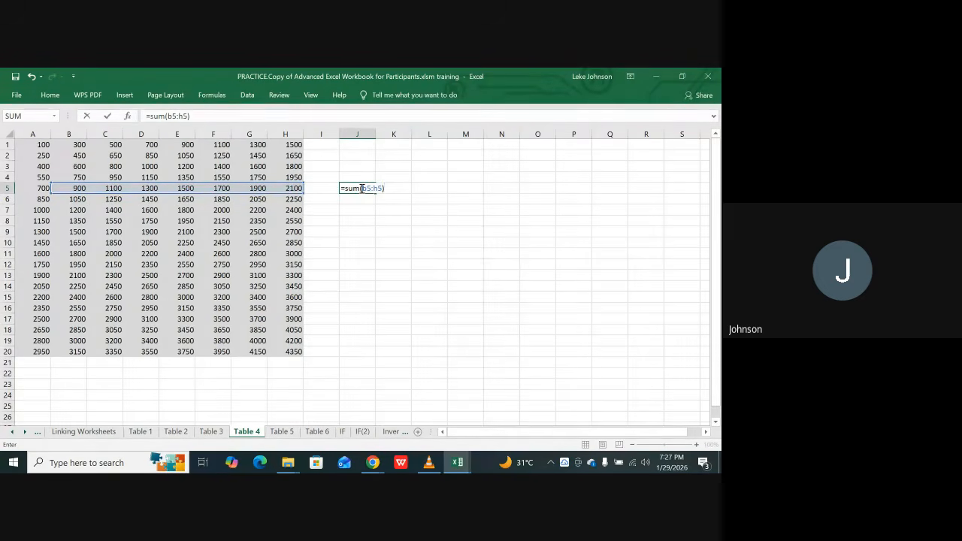
key("Return")
Apply the comma number style to the sum in J5 and reselect the cell to show its formula
left_click(362, 188)
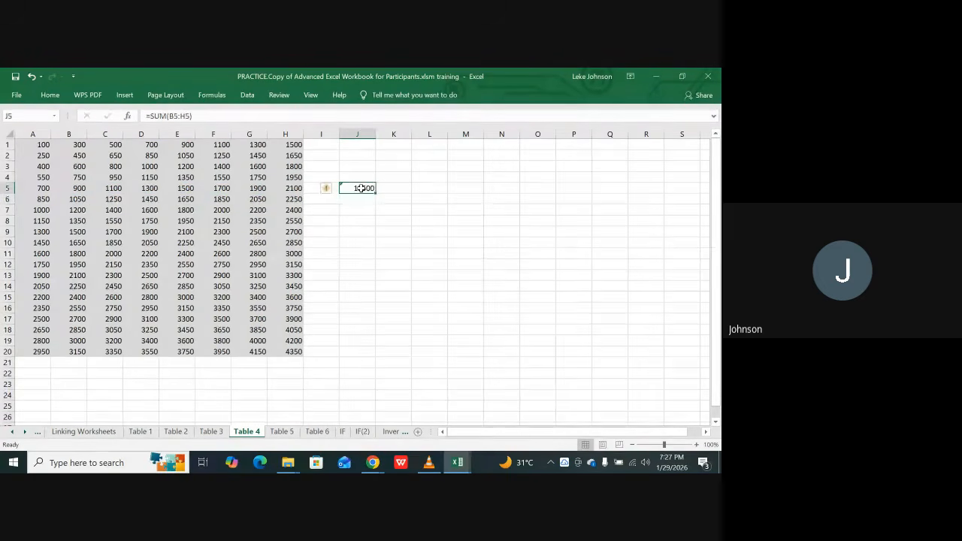
left_click(53, 95)
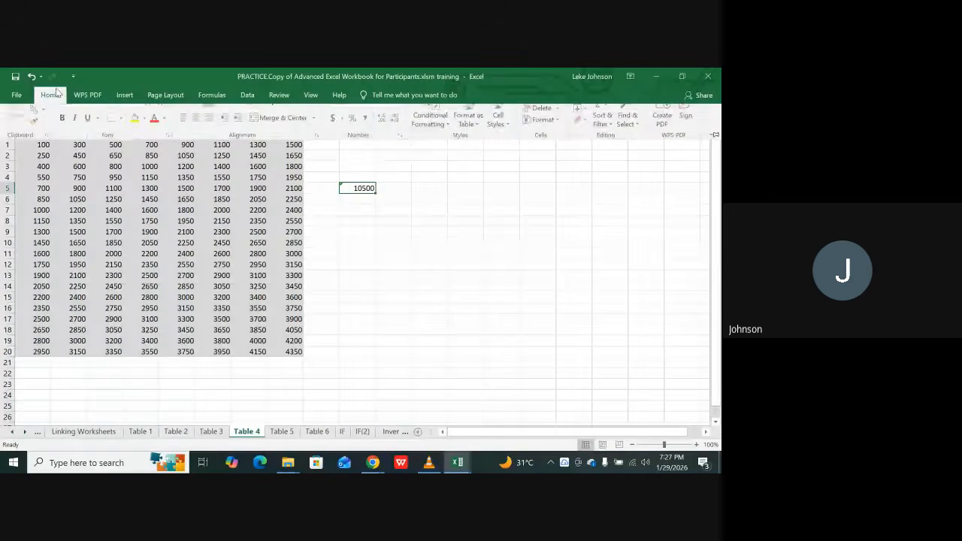
left_click(366, 132)
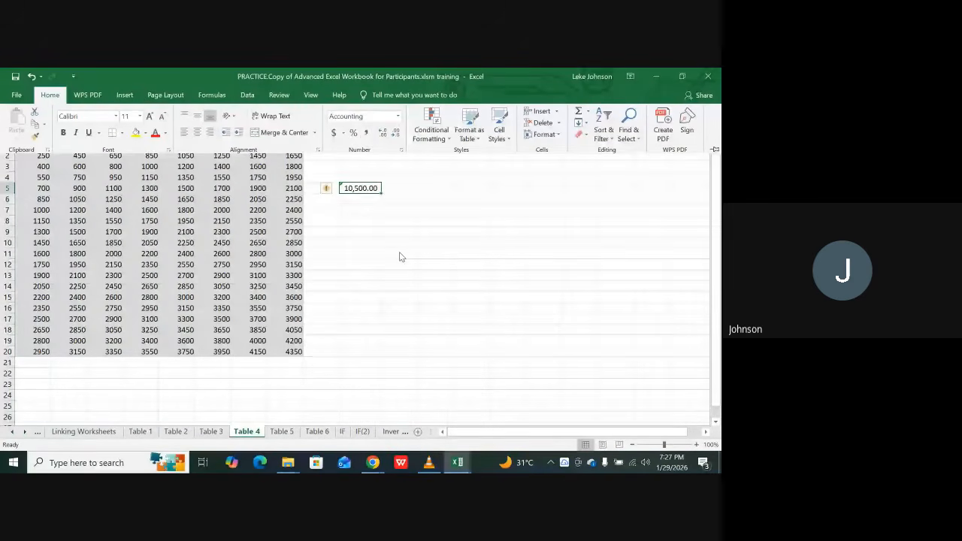
left_click(364, 208)
left_click(358, 189)
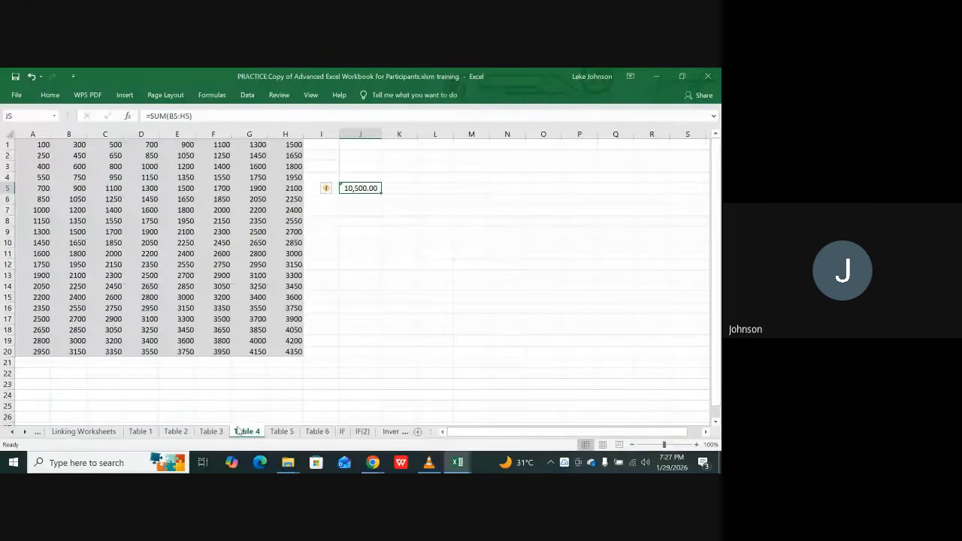
Review the linked sum formula in J13 of the Linking Worksheets sheet alongside the example formulas and the B3 sum in H19
left_click(177, 432)
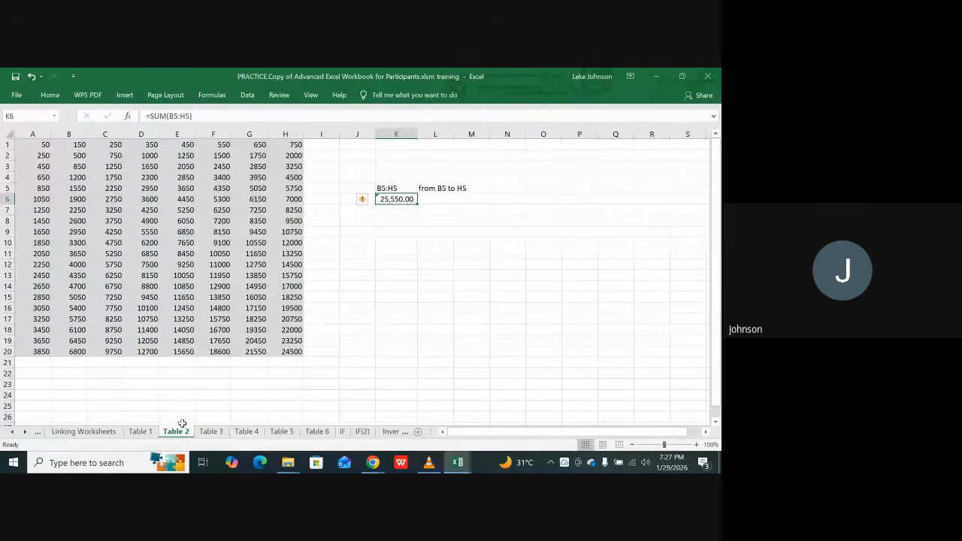
left_click(90, 435)
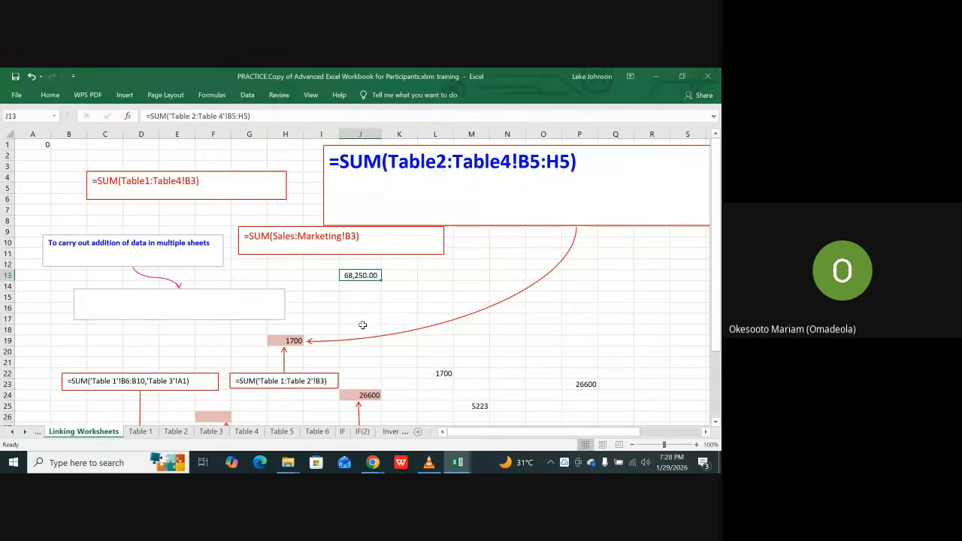
left_click(281, 344)
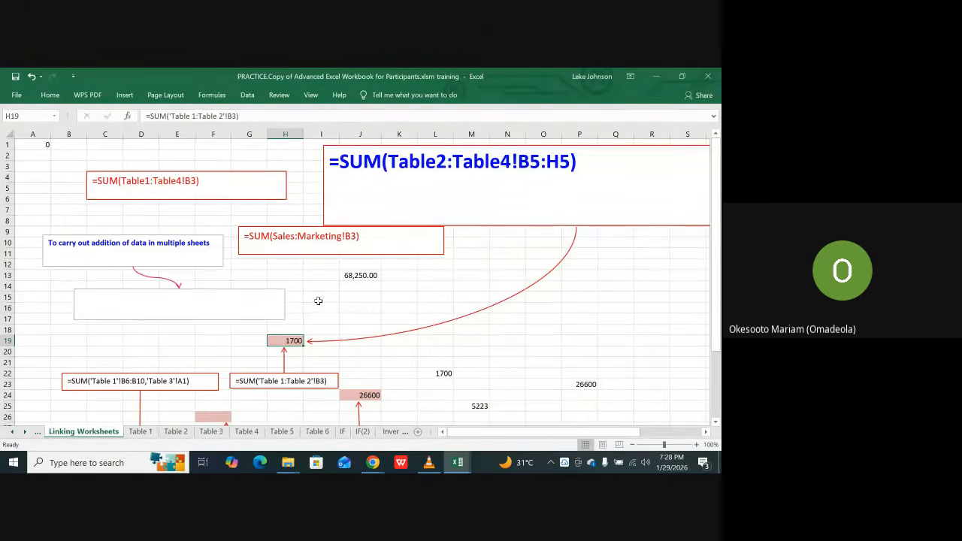
left_click(358, 276)
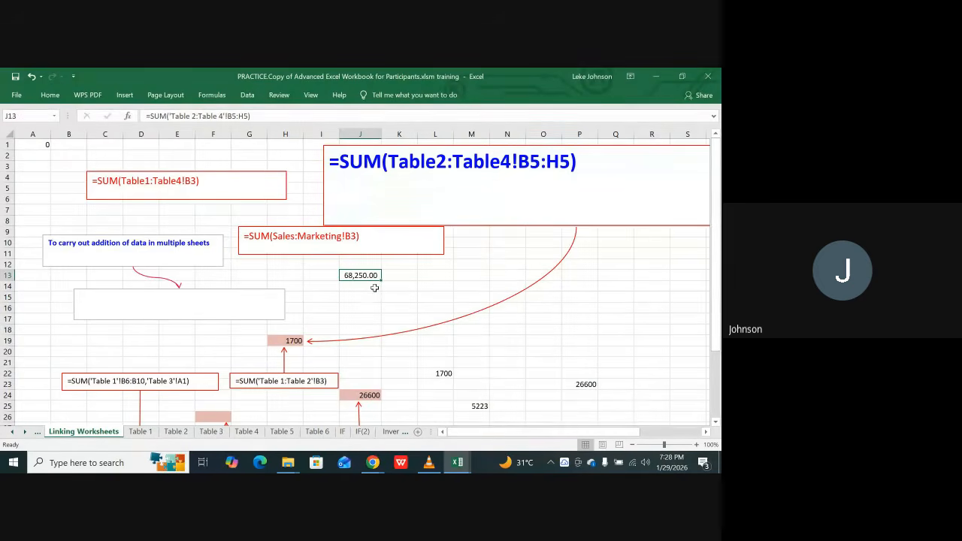
scroll(391, 280, "down", 7)
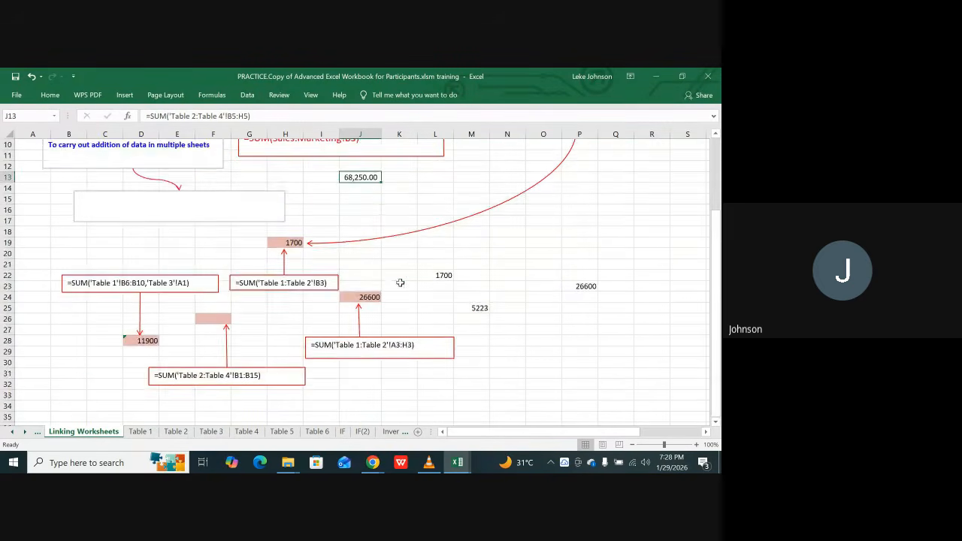
scroll(428, 294, "up", 2)
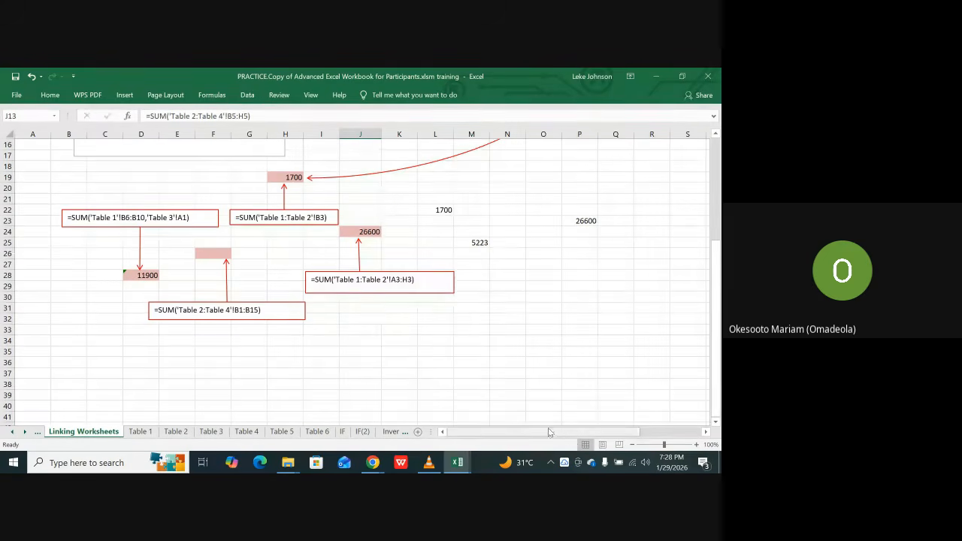
left_click_drag(549, 432, 501, 394)
scroll(512, 370, "up", 4)
scroll(510, 371, "up", 1)
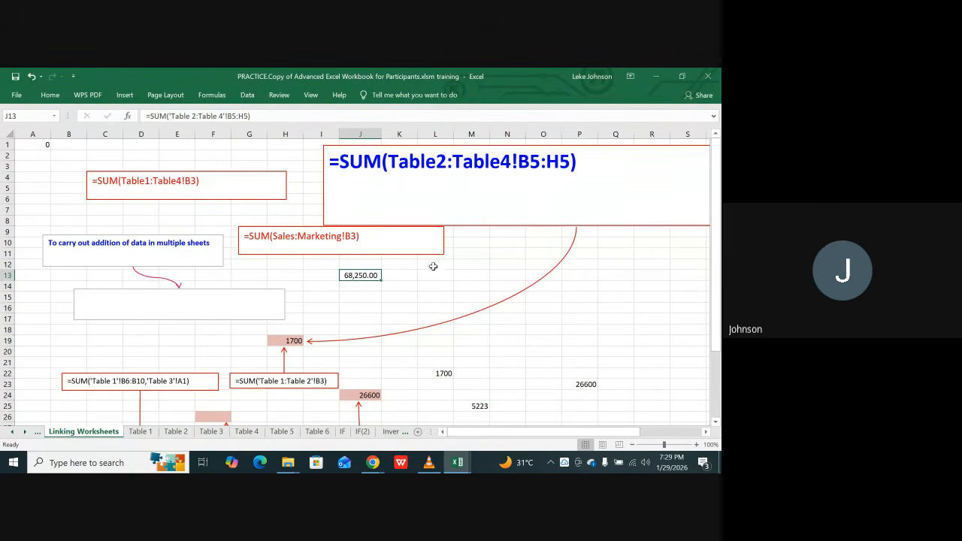
Review the individual B5:H5 sums on the Table 2 and Table 4 sheets
left_click(176, 431)
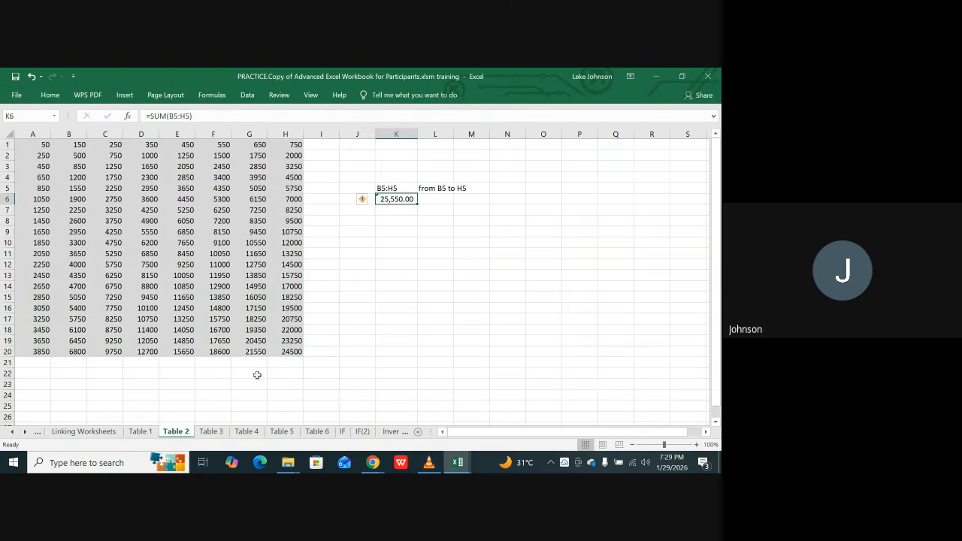
left_click(401, 206)
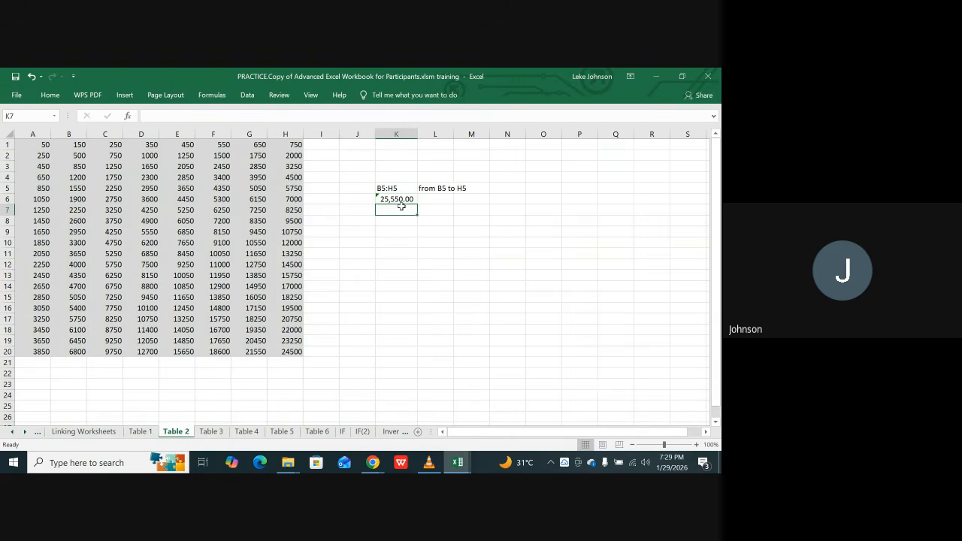
left_click(245, 425)
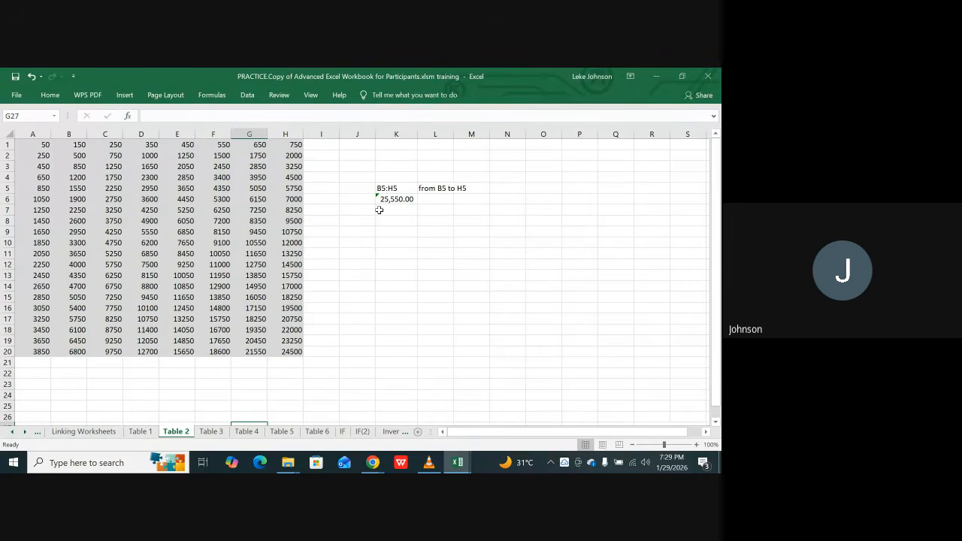
left_click(246, 432)
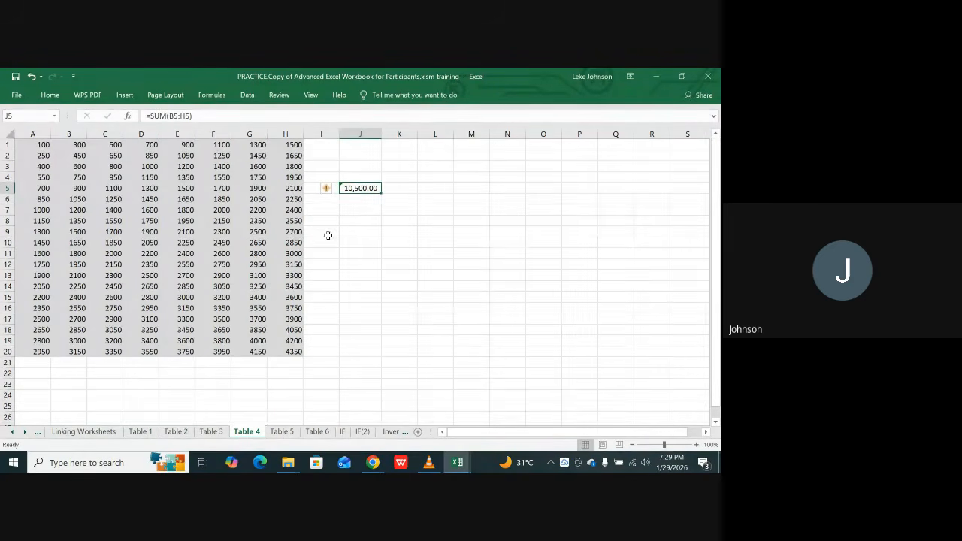
Enter the formula =sum(b5:h5) in cell J5 of the Table 3 sheet
left_click(211, 432)
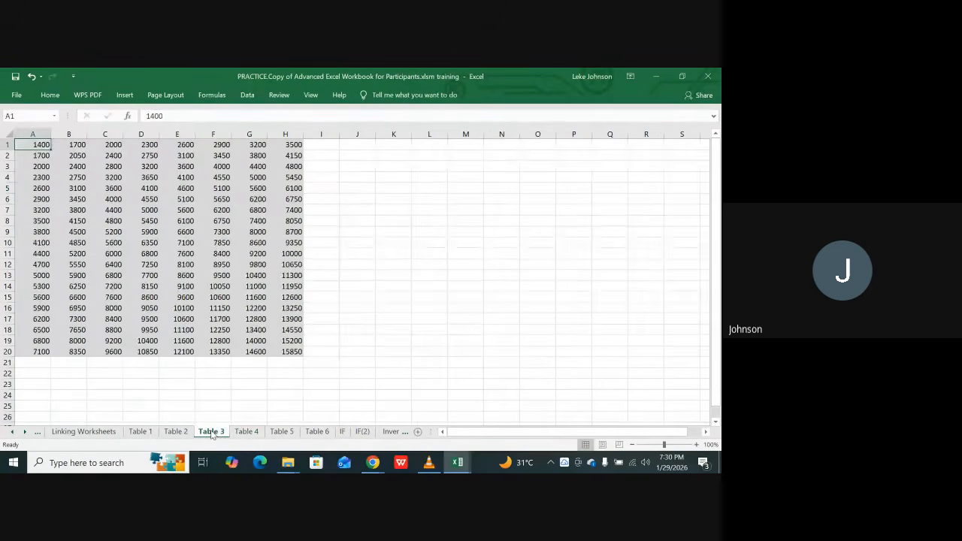
left_click(365, 186)
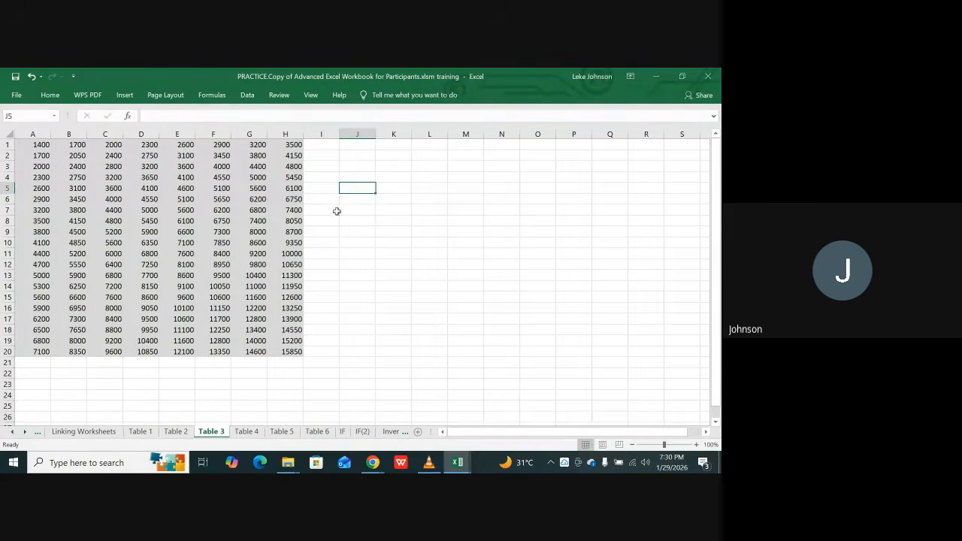
type("=sum")
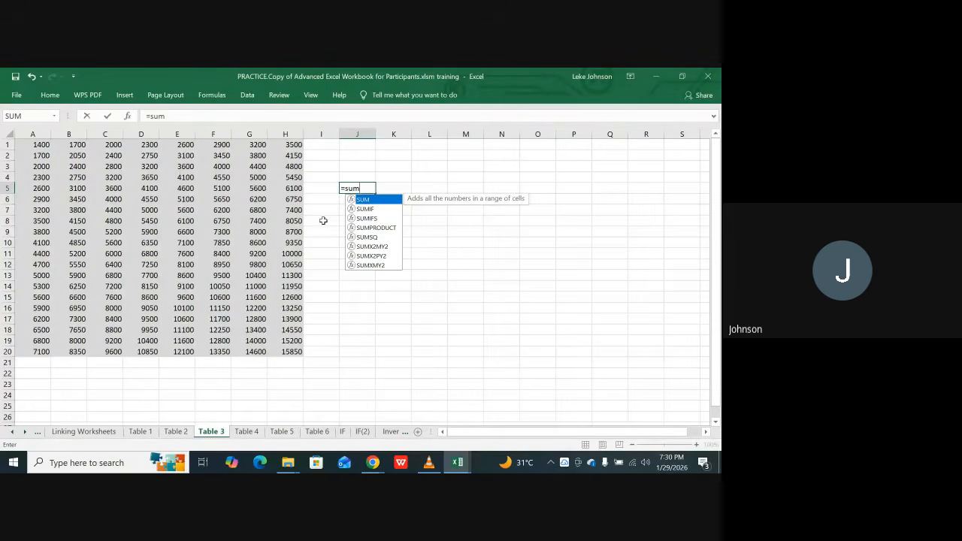
type("(")
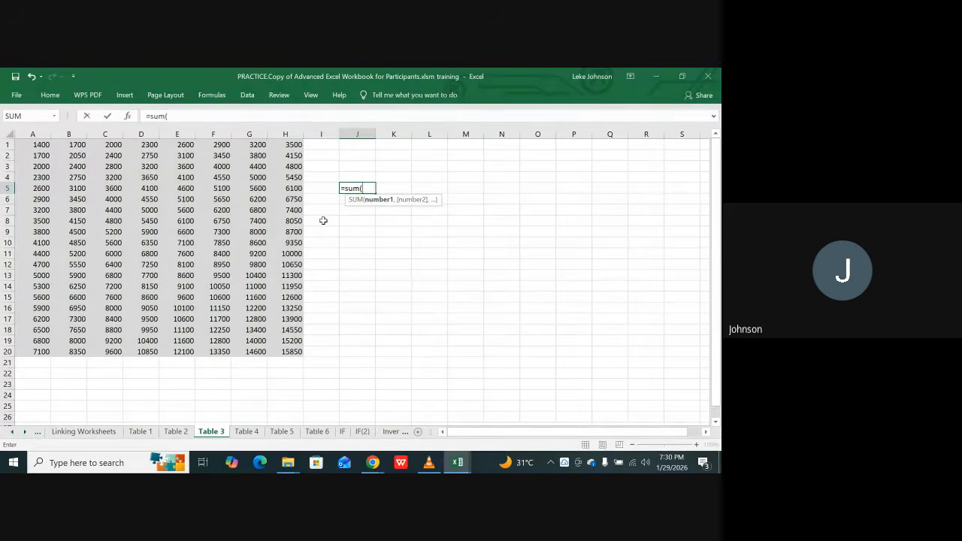
type("b5")
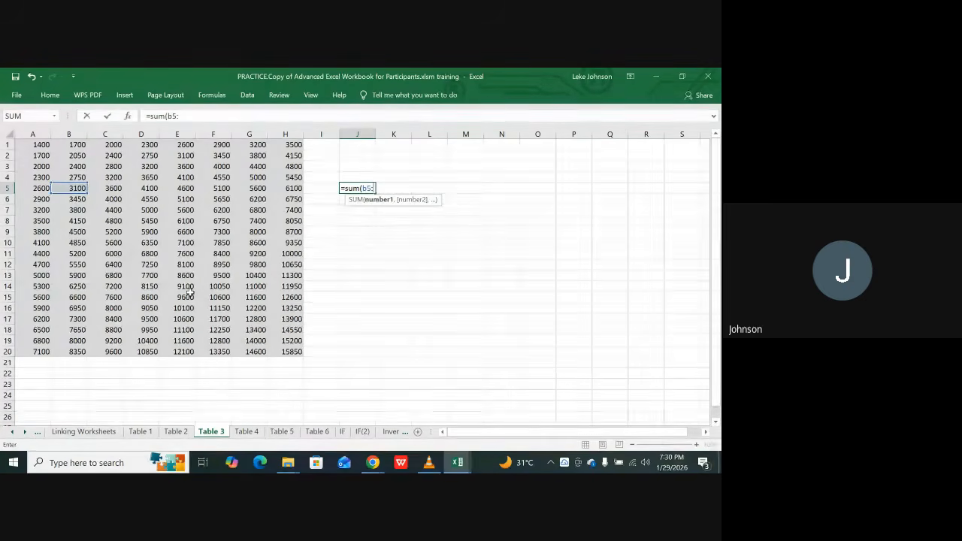
type(":h5")
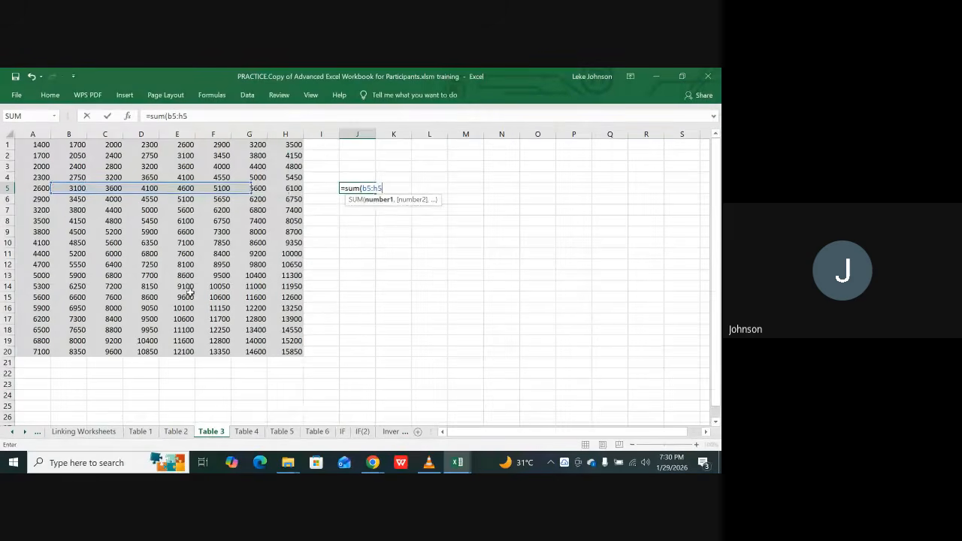
type(")")
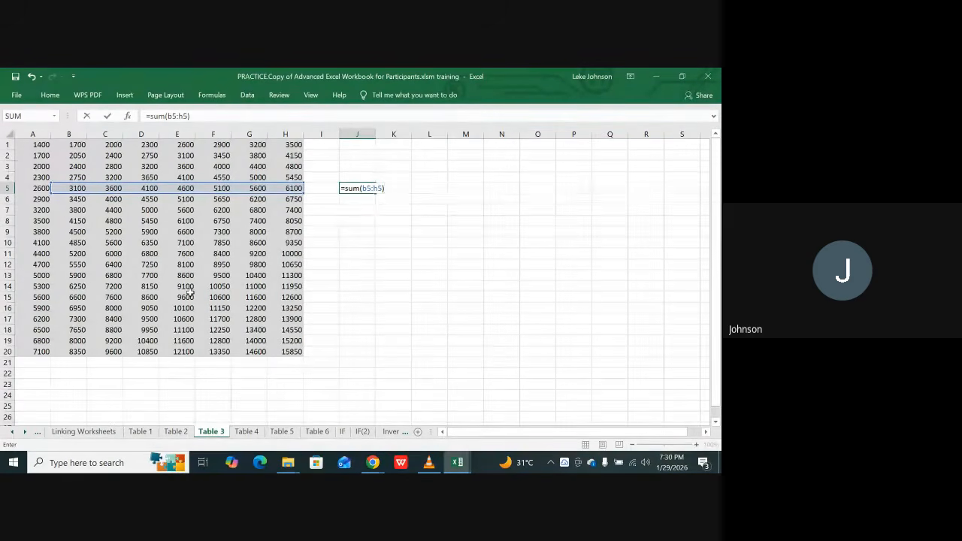
key("Return")
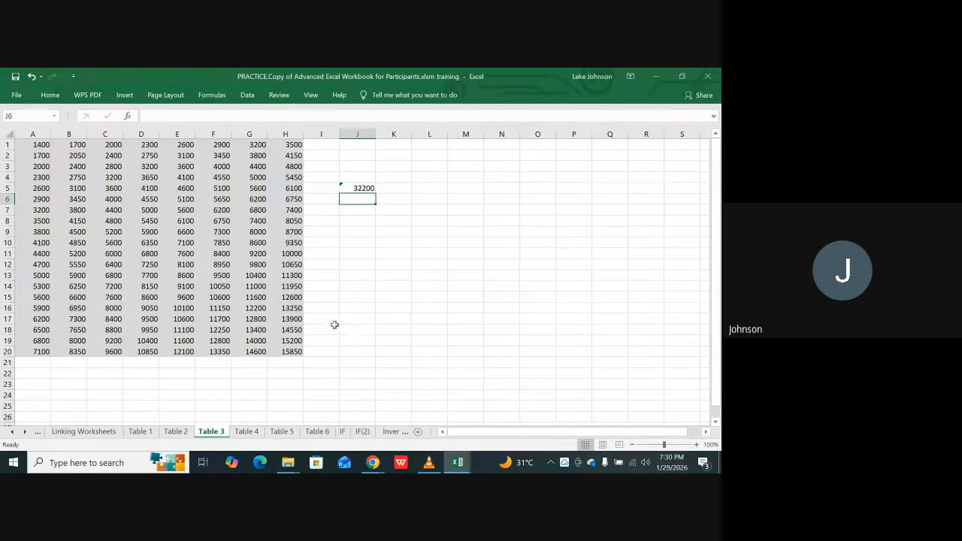
Apply the comma number style to the B5:H5 sum in J5 of the Table 3 sheet
left_click(361, 228)
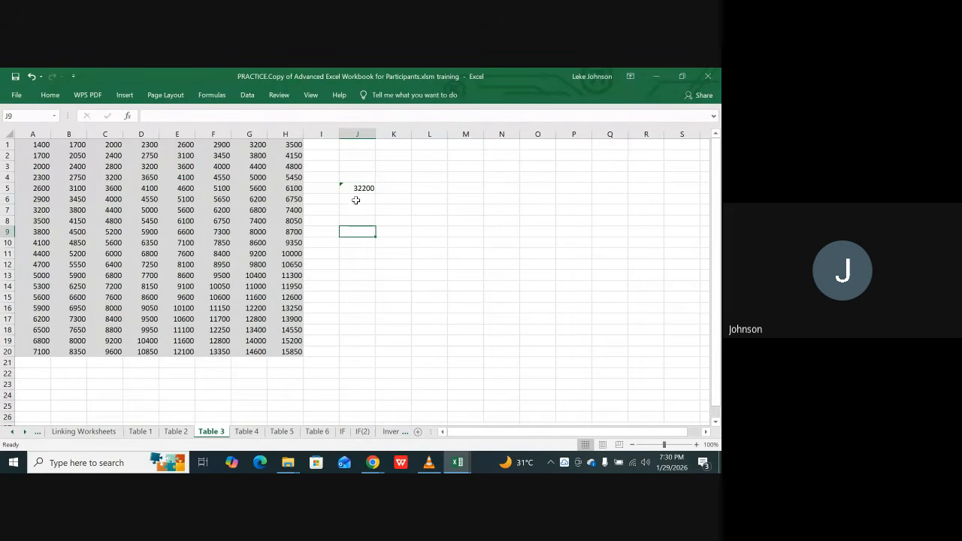
left_click(359, 188)
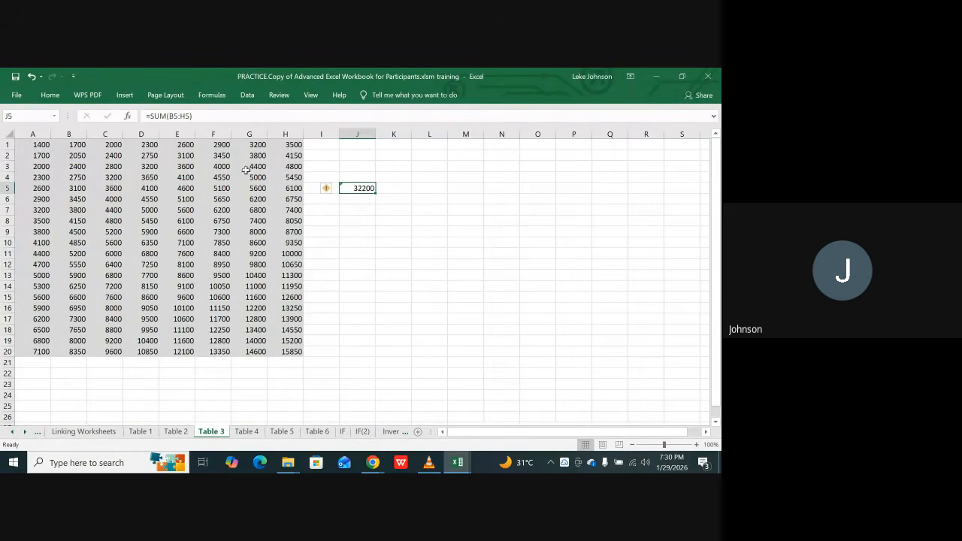
left_click(49, 95)
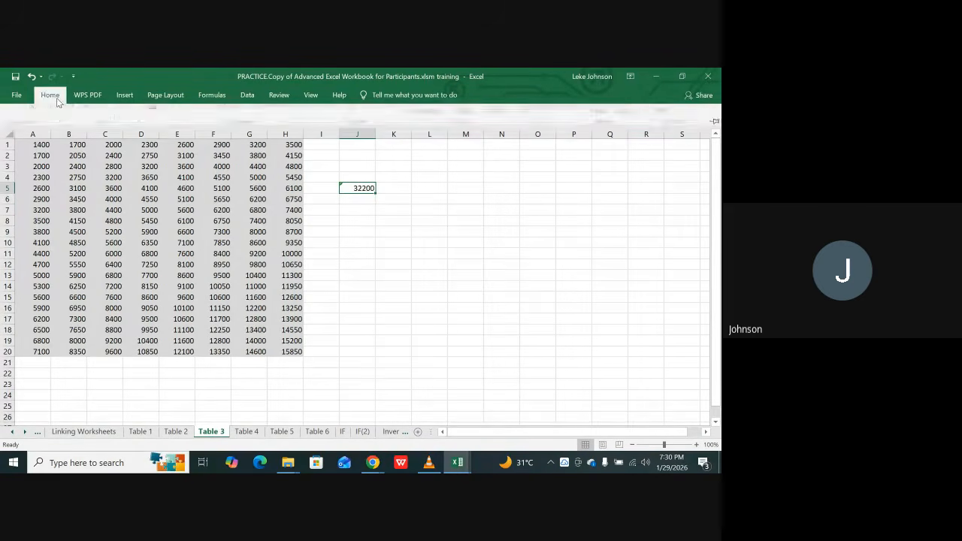
left_click(366, 132)
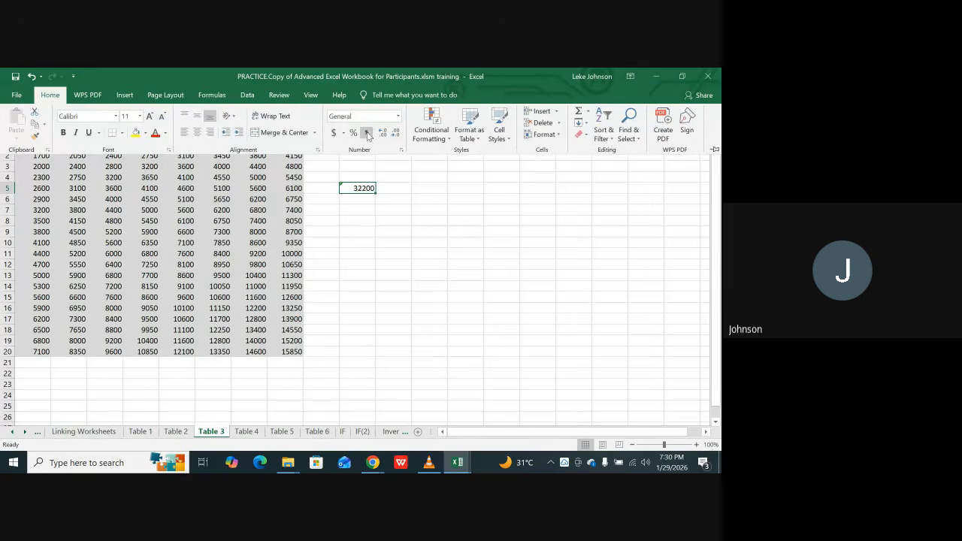
left_click(368, 192)
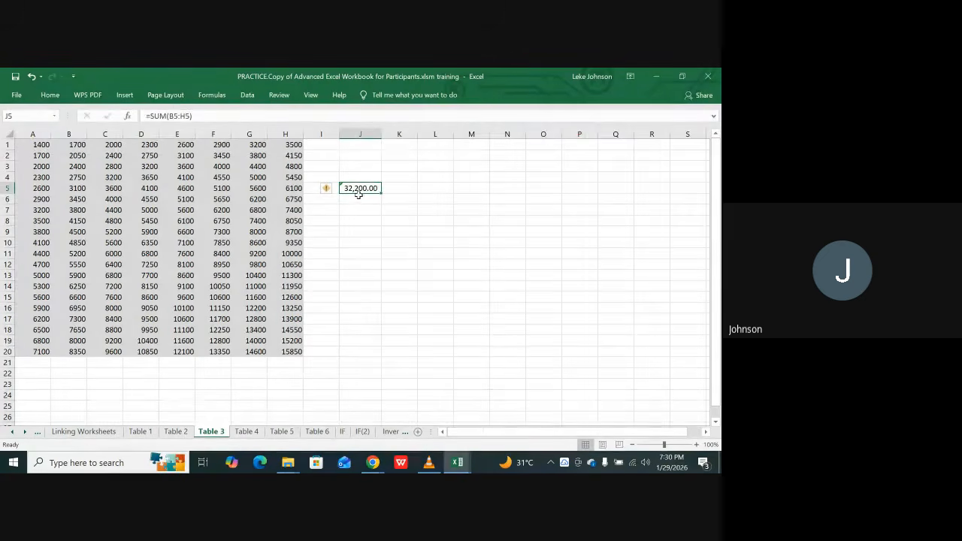
left_click(356, 196)
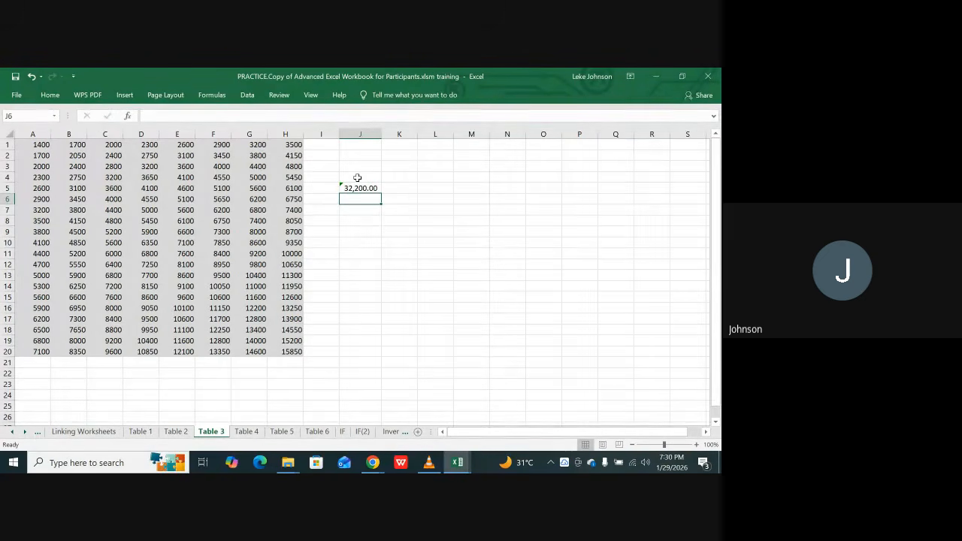
In cell K8 of the Table 2 sheet, enter a formula adding K6, 'Table 3'!J5 and 'Table 4'!J5
left_click(246, 431)
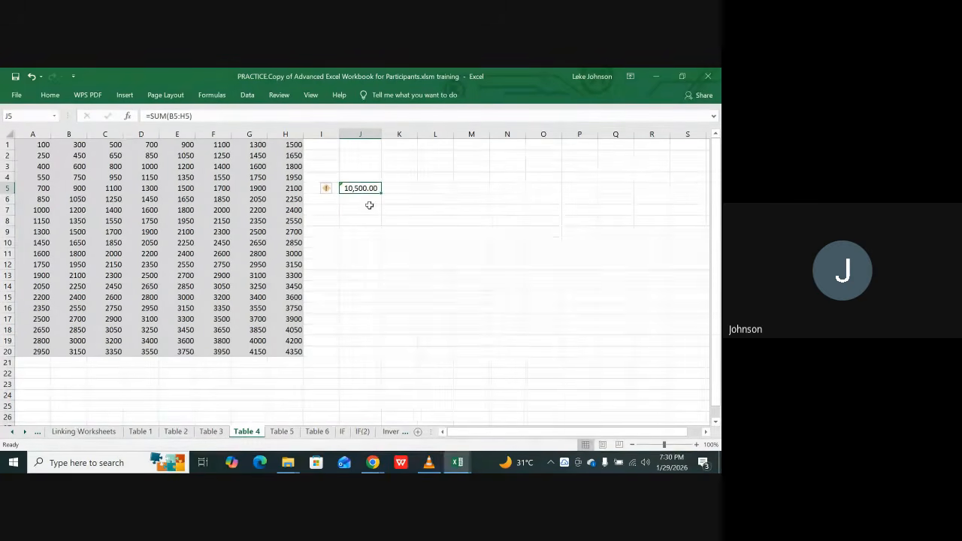
left_click(175, 433)
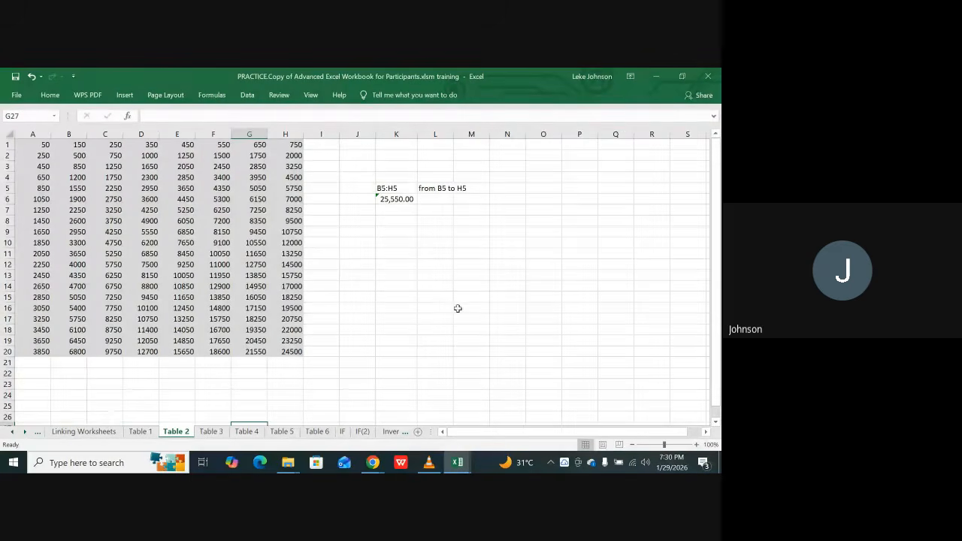
left_click(396, 219)
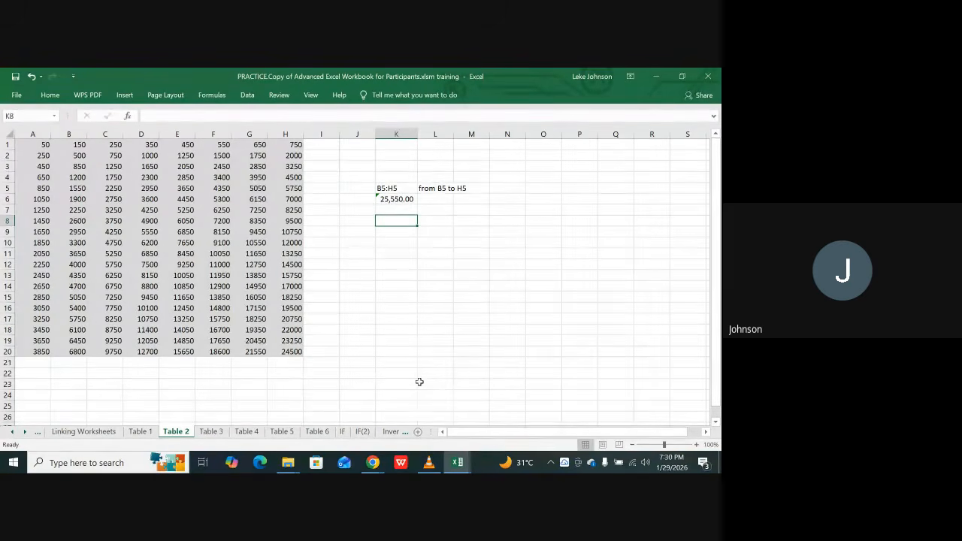
type("=")
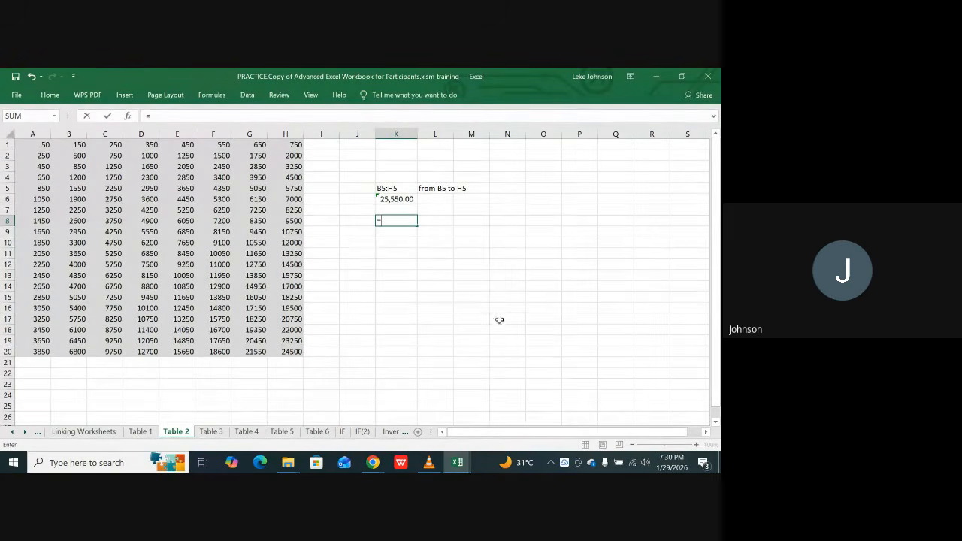
left_click(407, 202)
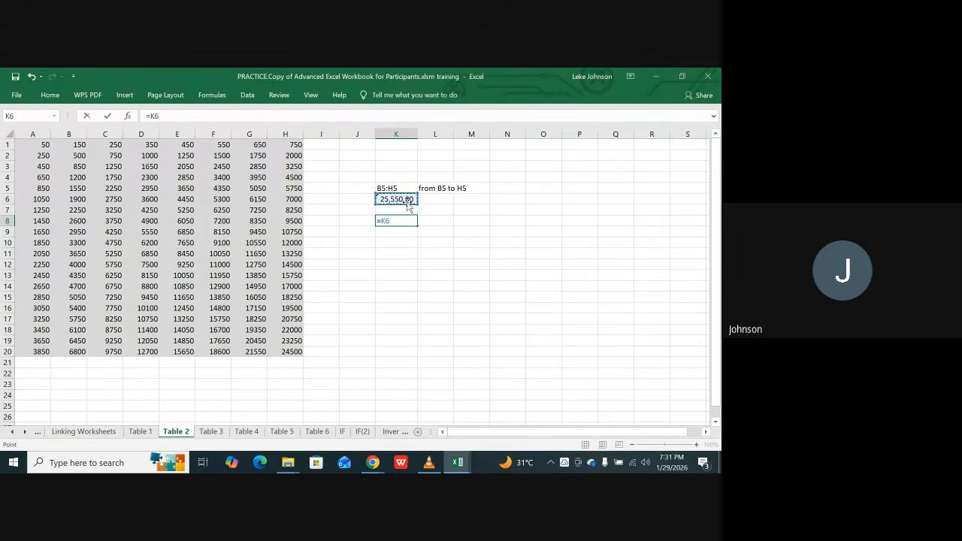
type("+")
left_click(205, 432)
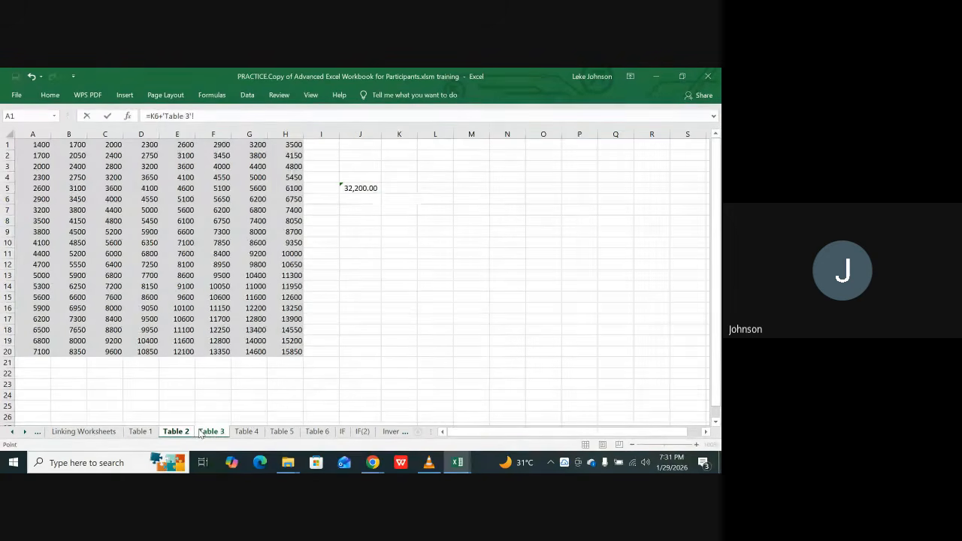
left_click(346, 192)
type("+")
left_click(242, 431)
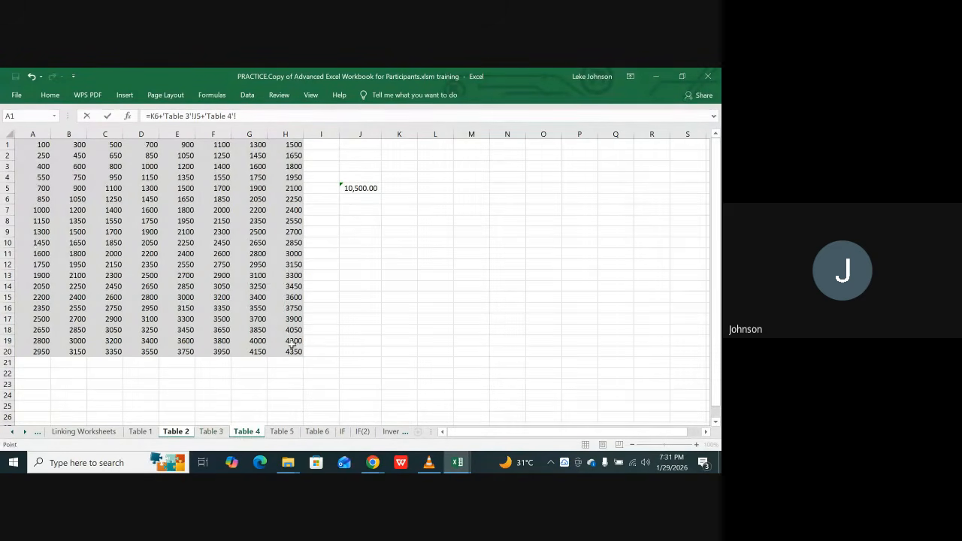
left_click(361, 191)
key("Return")
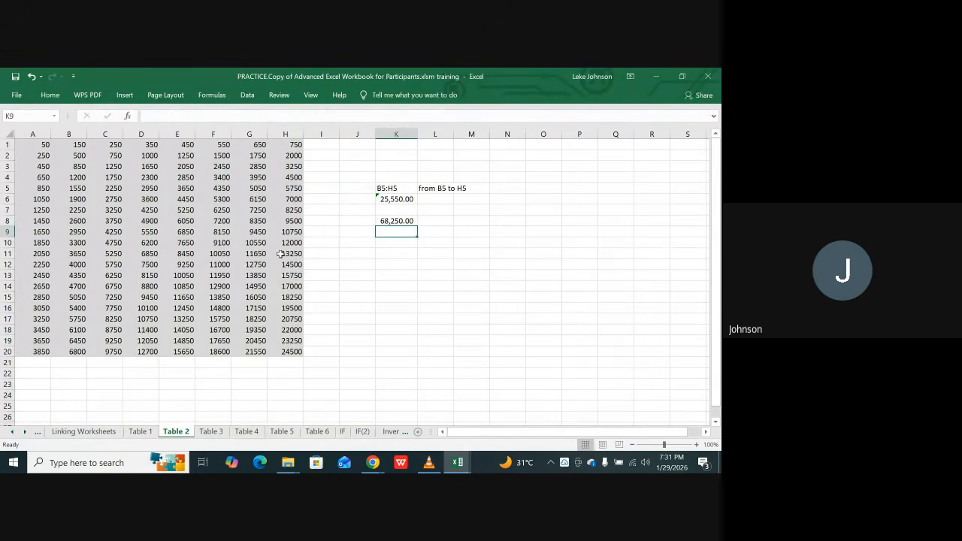
Check the formula in K8 of Table 2 and compare its result with the linked sum on the Linking Worksheets sheet
left_click(396, 219)
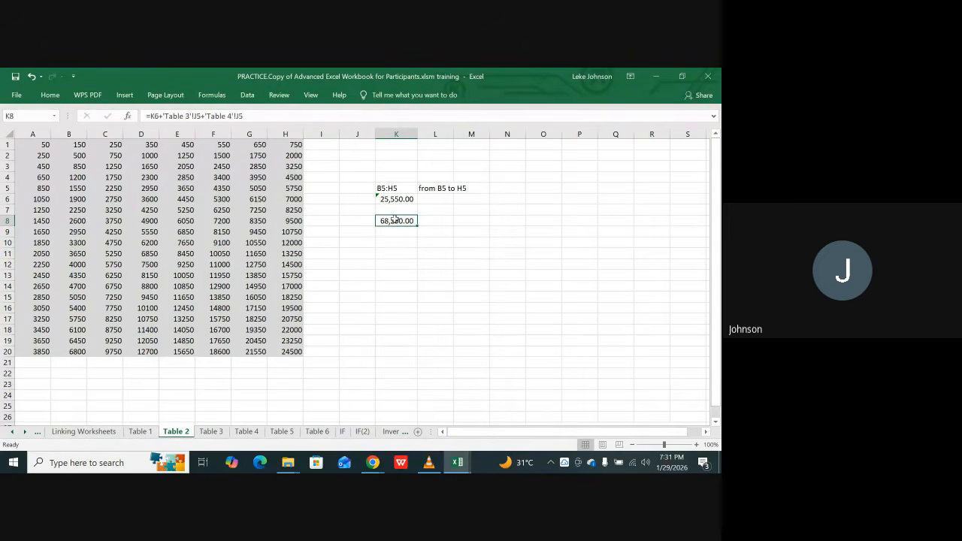
left_click(107, 433)
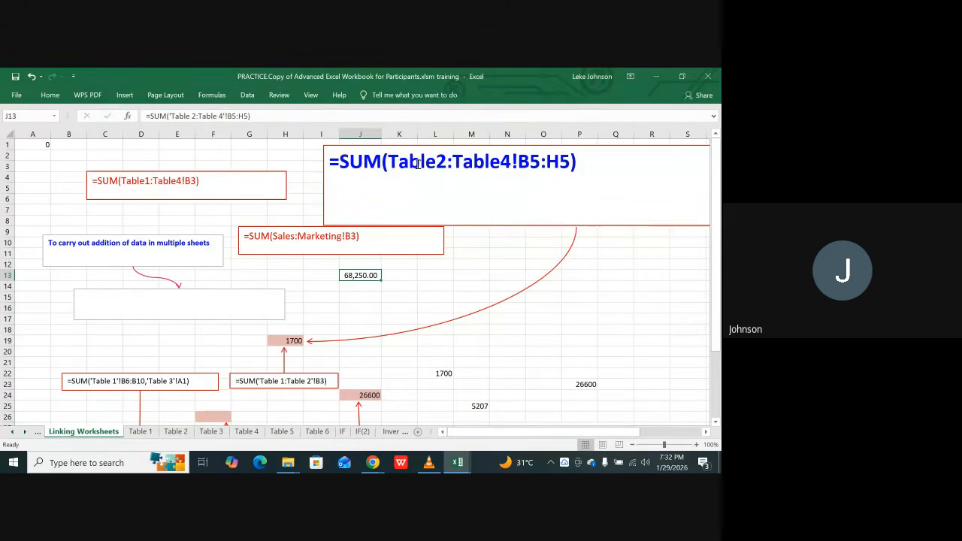
In cell M13 of Linking Worksheets, begin a SUM formula with 'table 2'!b5:h5 as its first argument
left_click(465, 274)
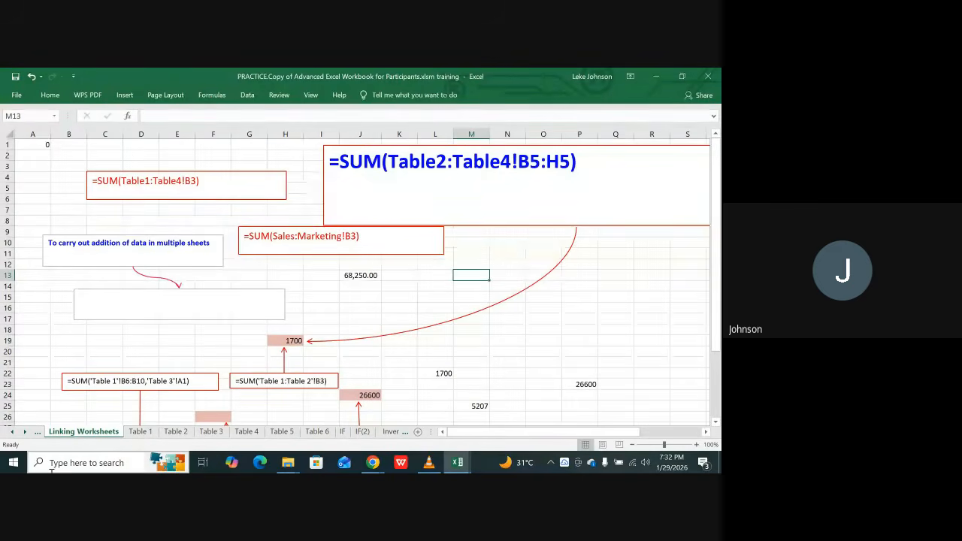
type("=")
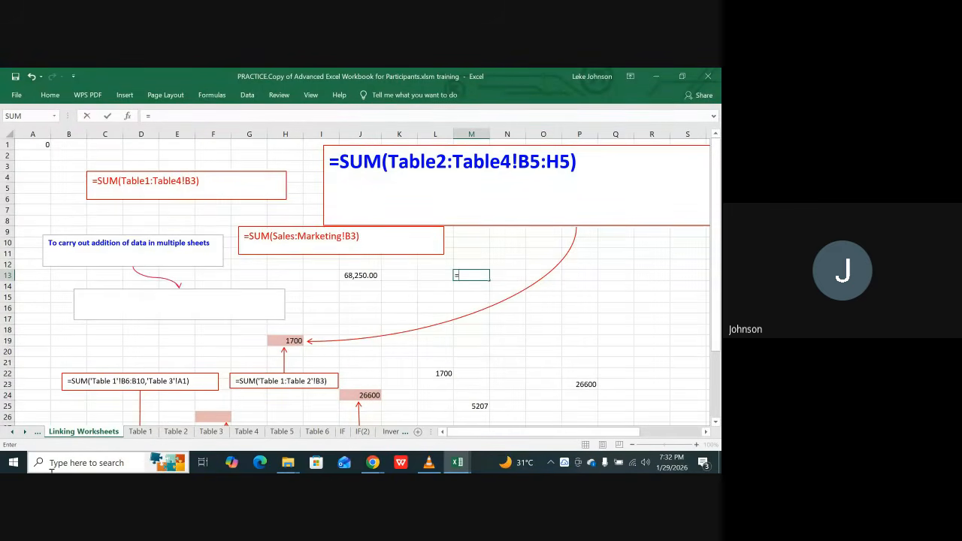
type("sum")
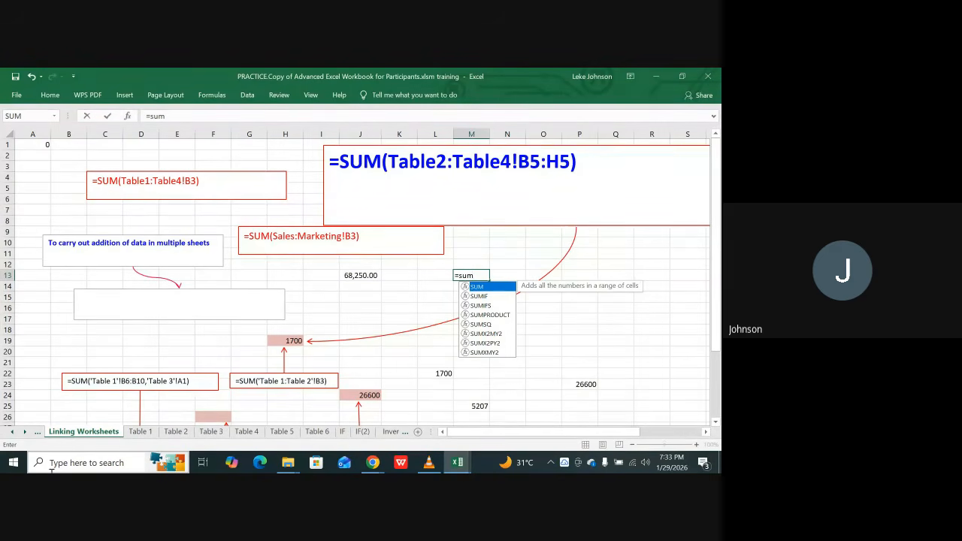
type("(")
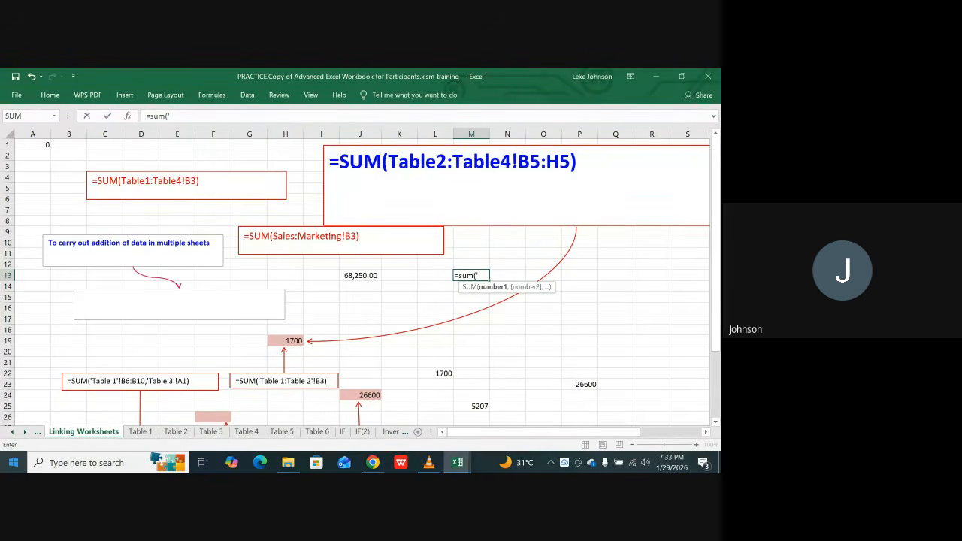
type("tab")
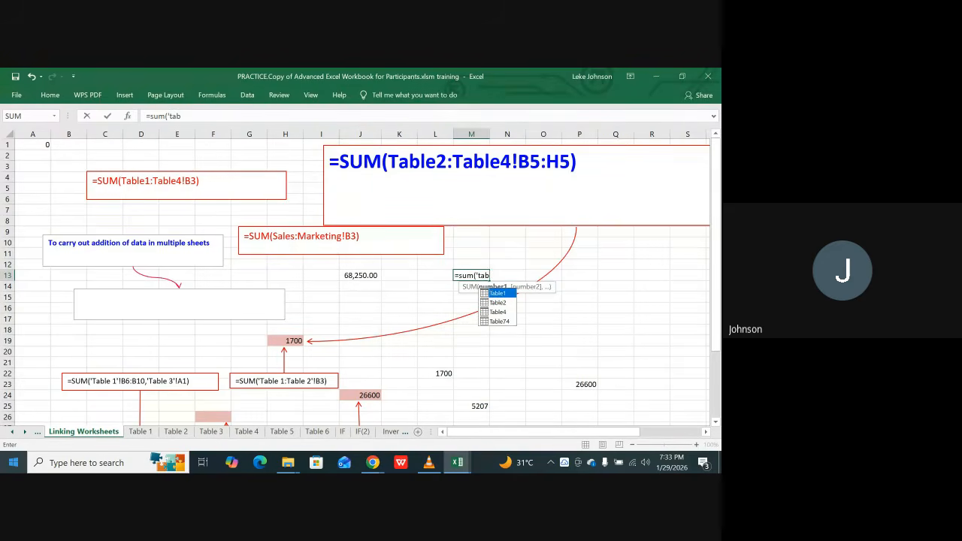
type("le 2")
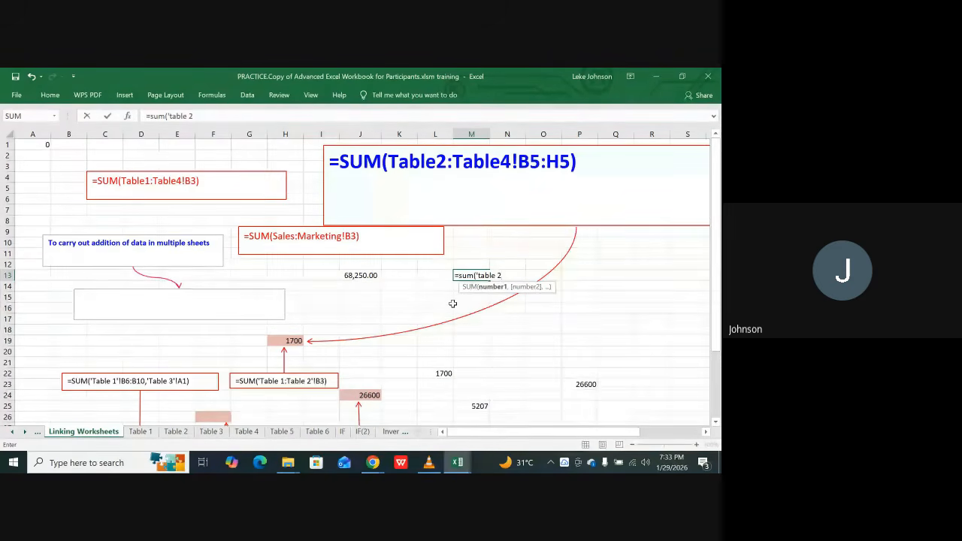
type("'")
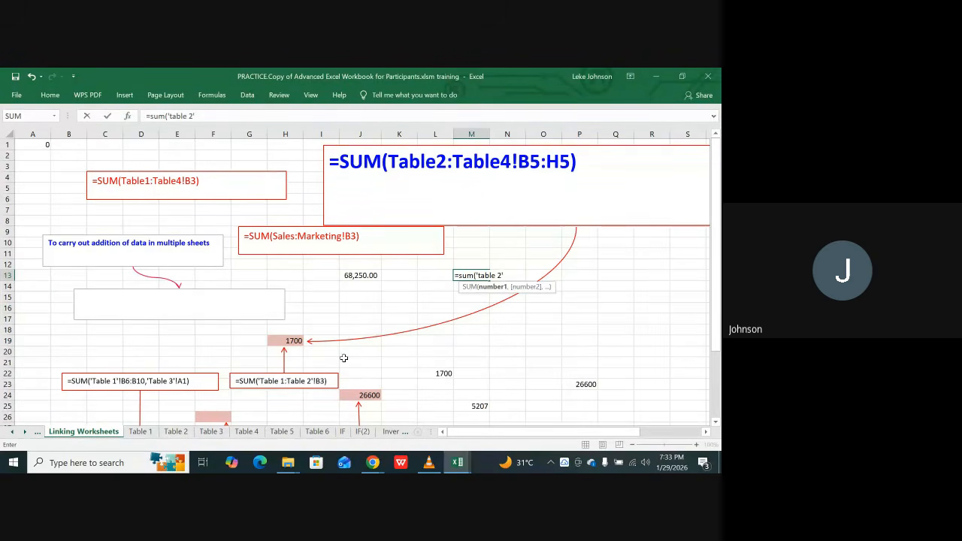
type("!b5:h")
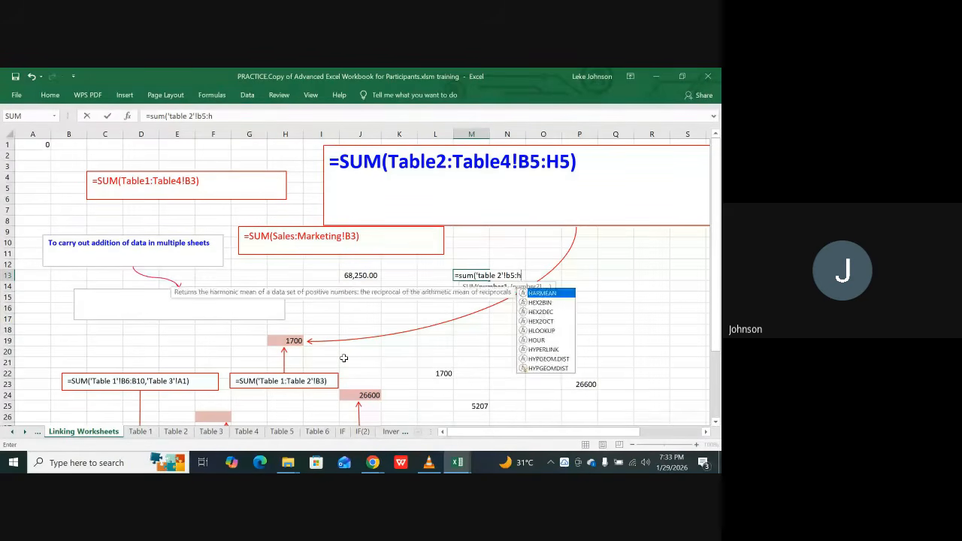
type("5")
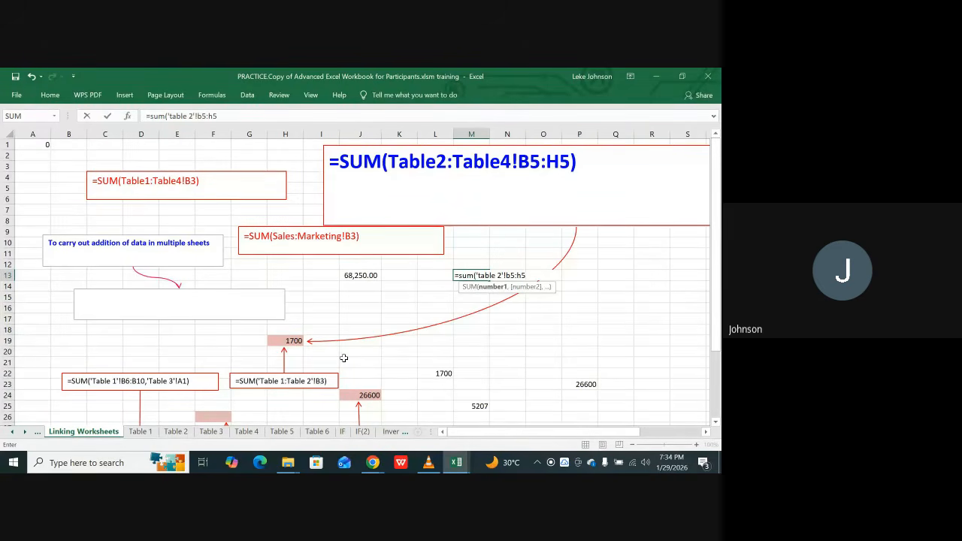
Add 'table 4'!b5:h5 as the second argument of the SUM formula in M13 and complete the formula
type(",")
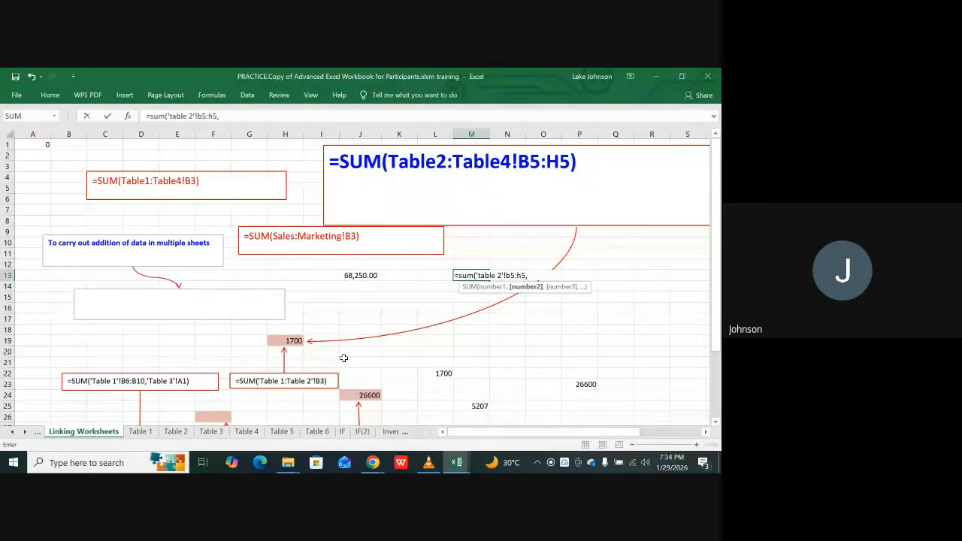
type("'")
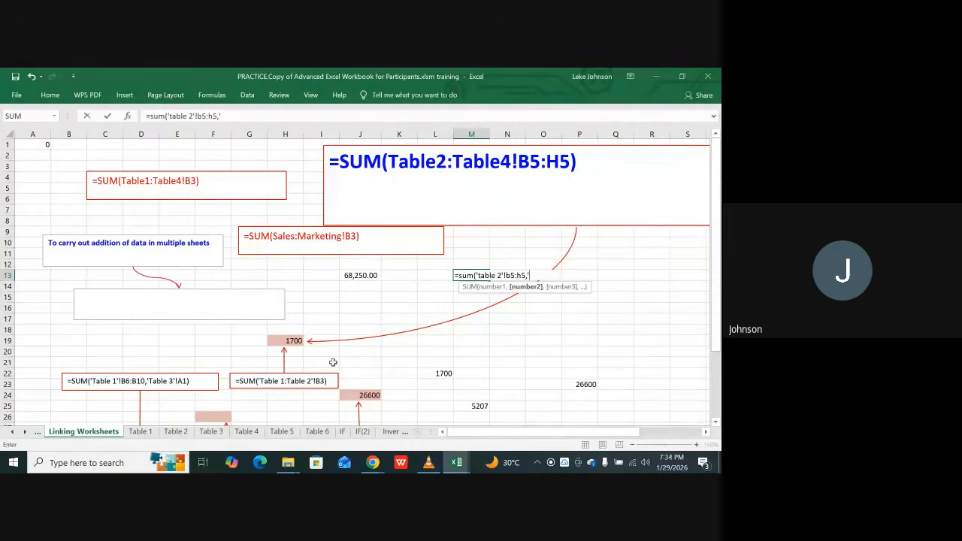
type("t")
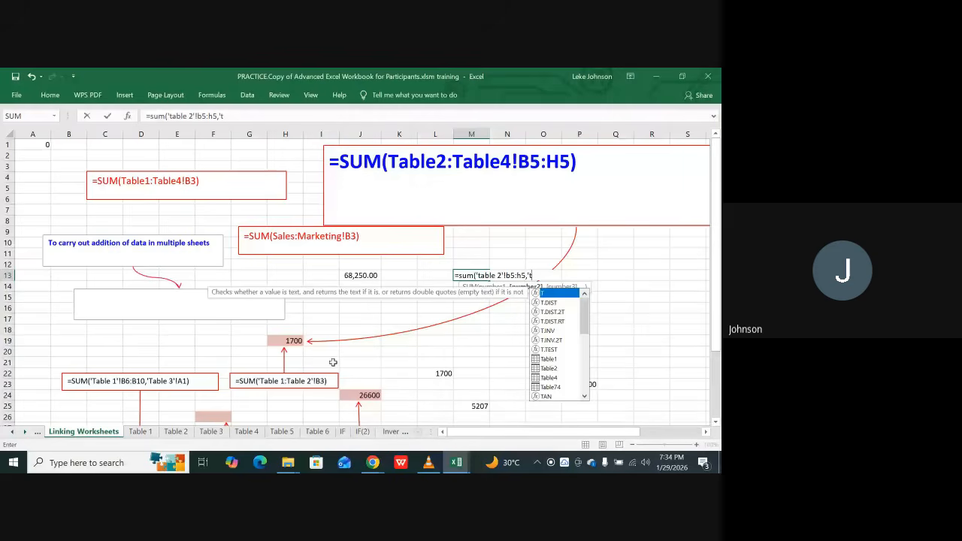
type("abl")
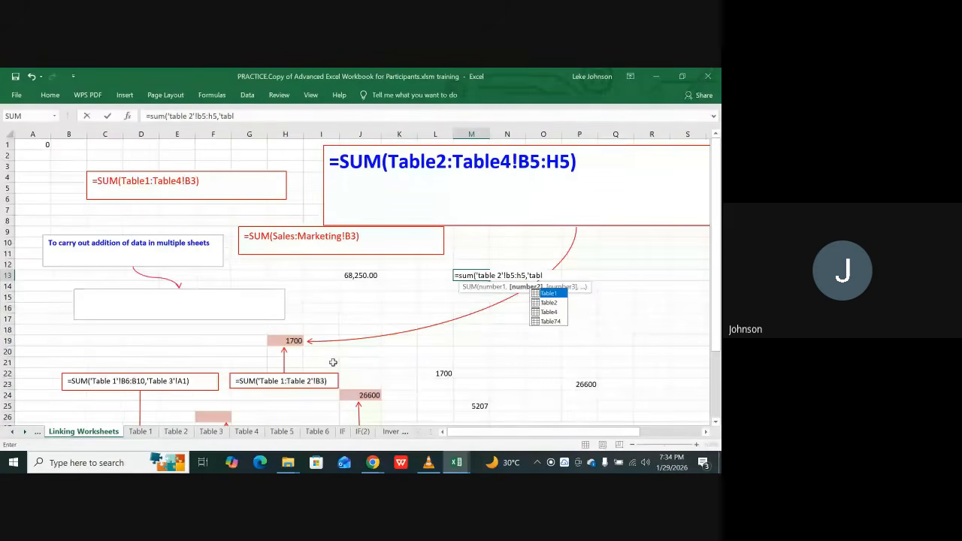
type("e ")
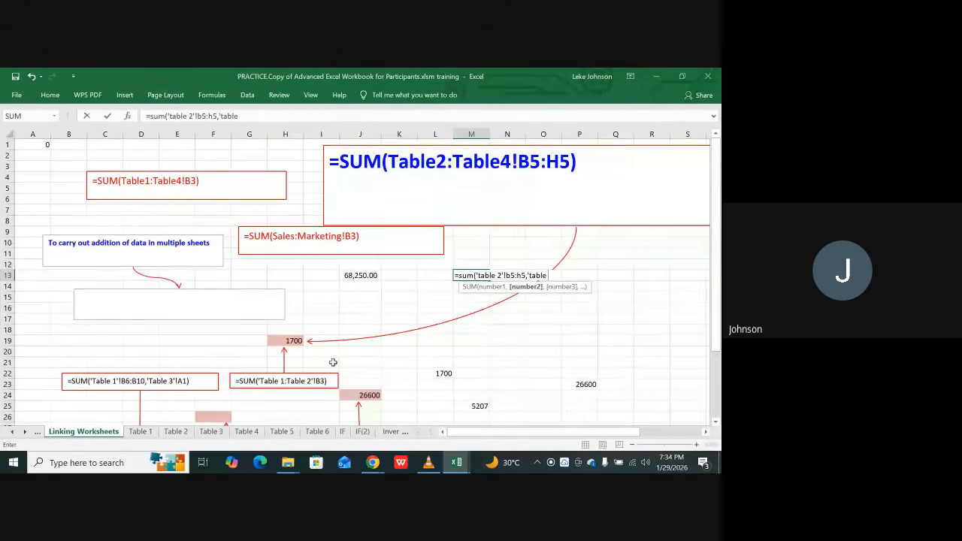
type("4")
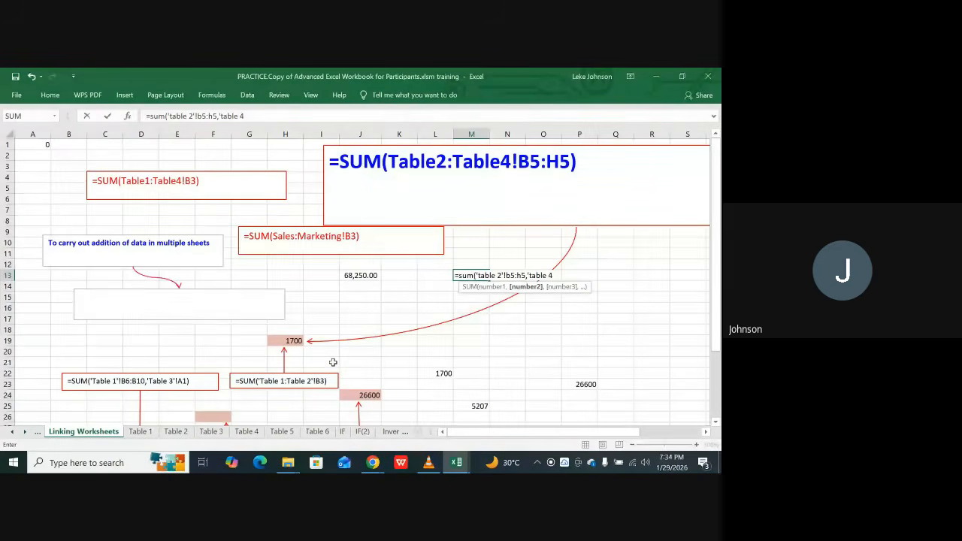
type("'!b5")
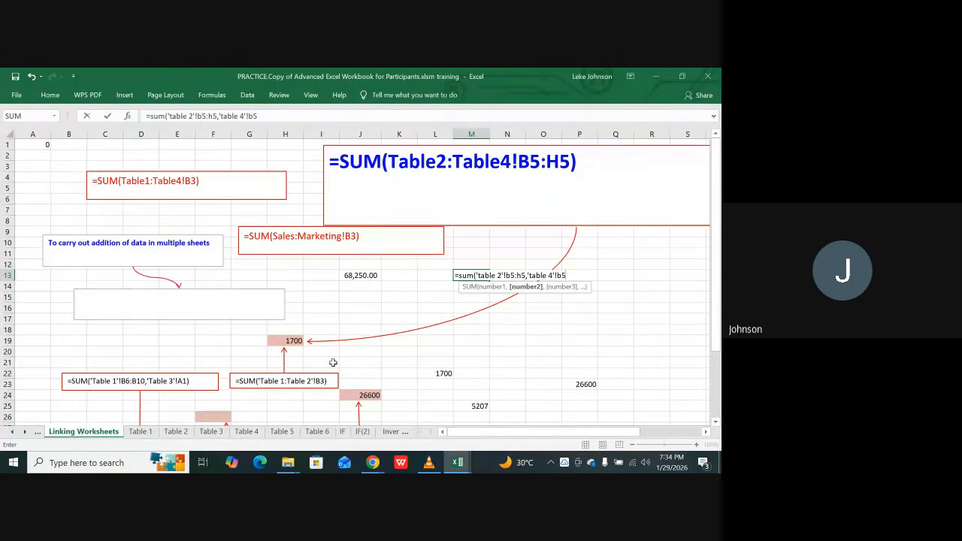
type(":h5")
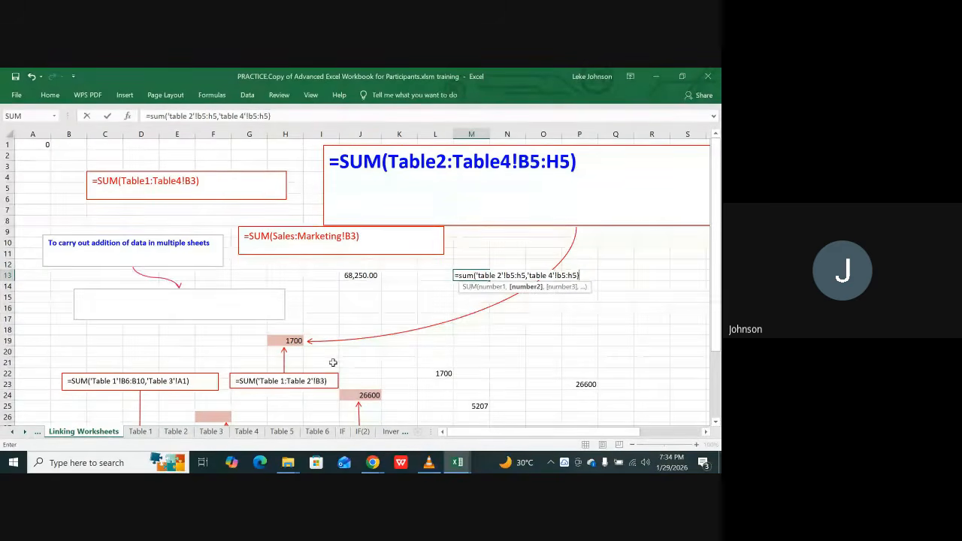
type(")")
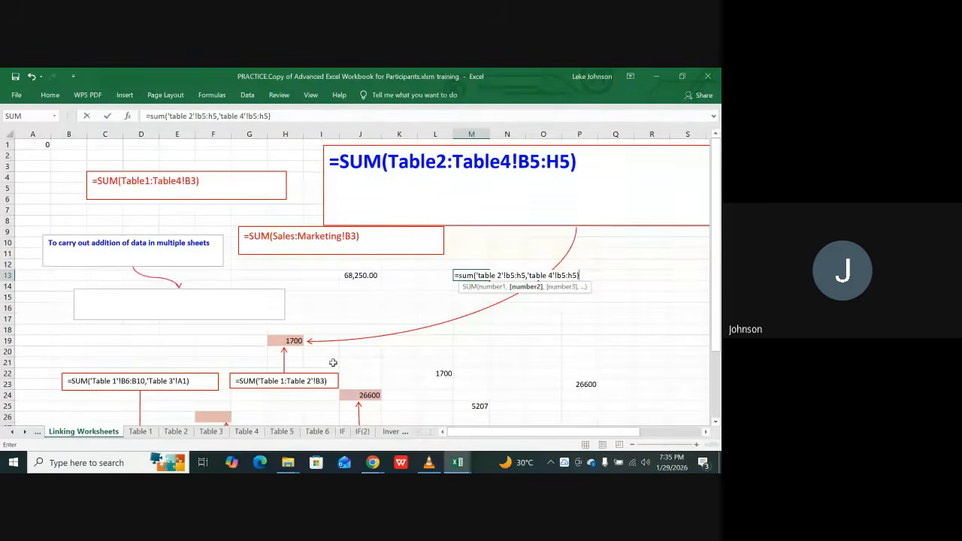
key("BackSpace")
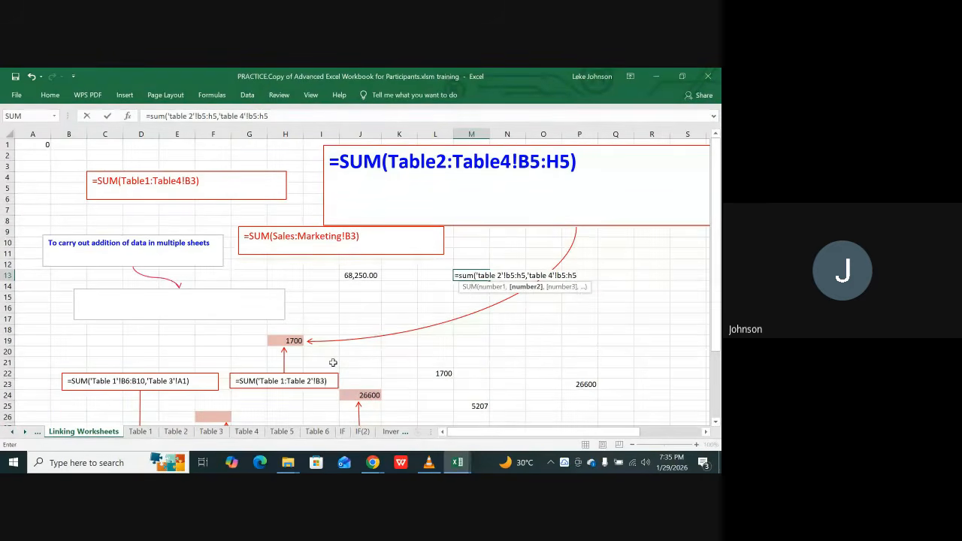
type(")")
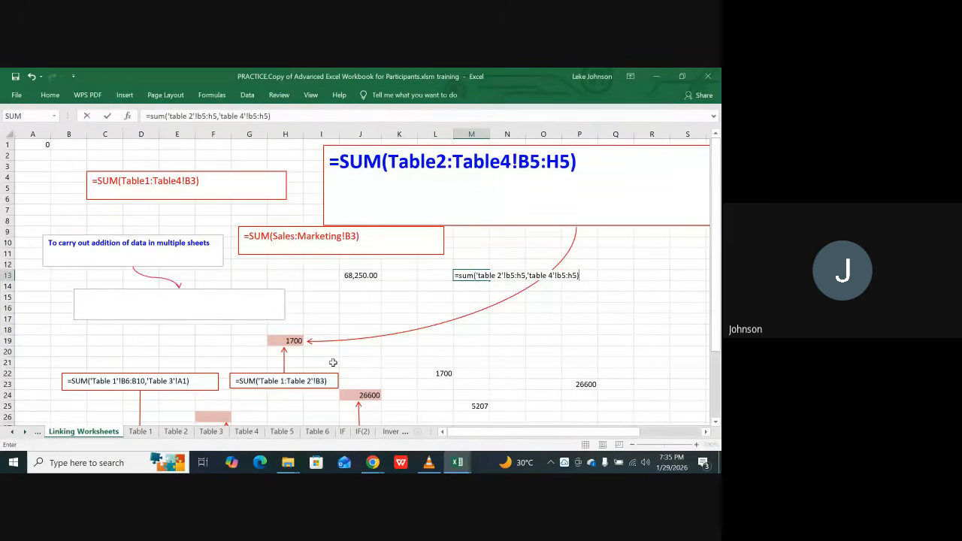
key("Return")
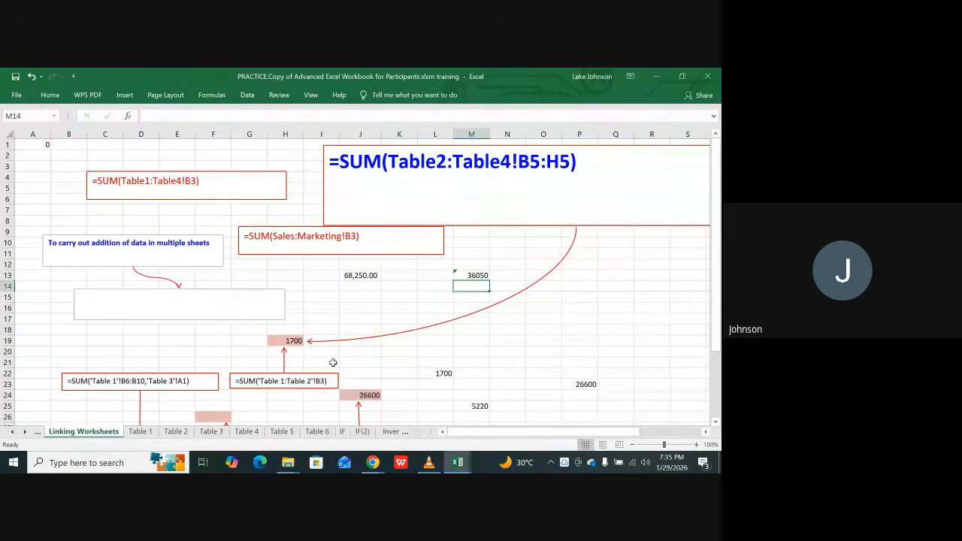
Apply the comma number style to the Table 2 and Table 4 sum in M13
left_click(458, 277)
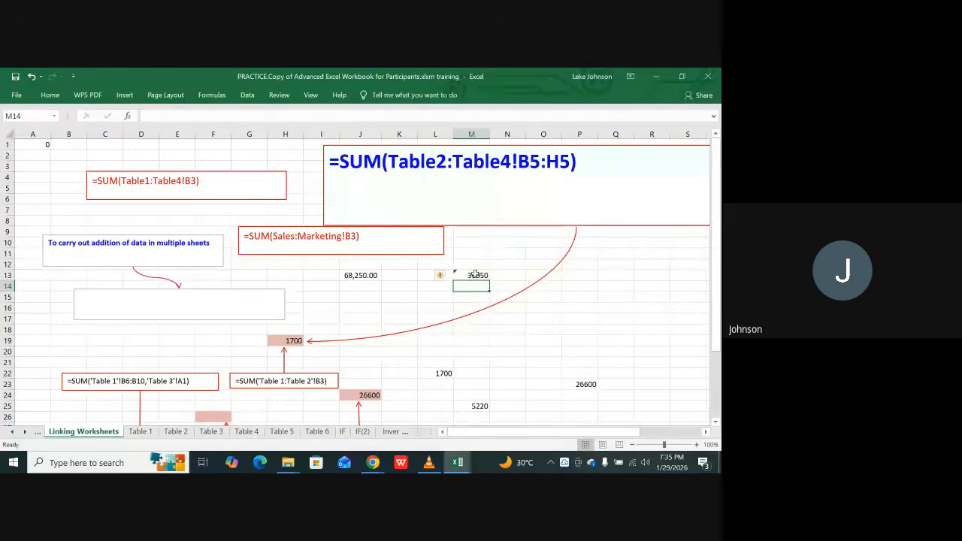
left_click(360, 276)
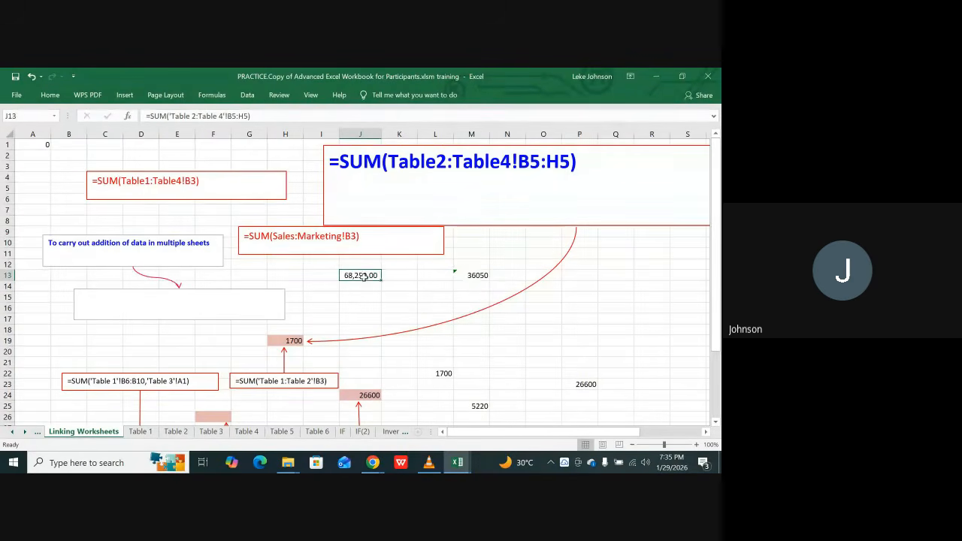
left_click(460, 276)
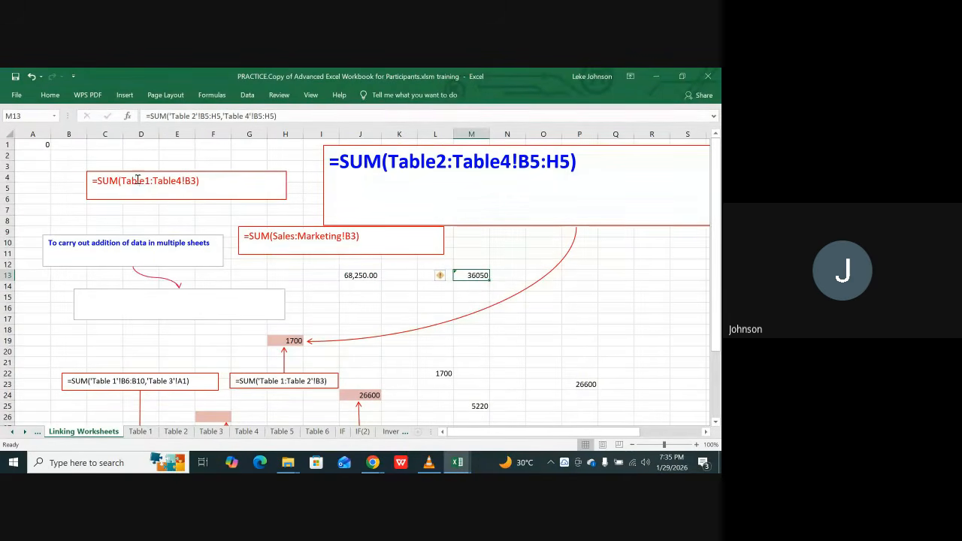
left_click(50, 95)
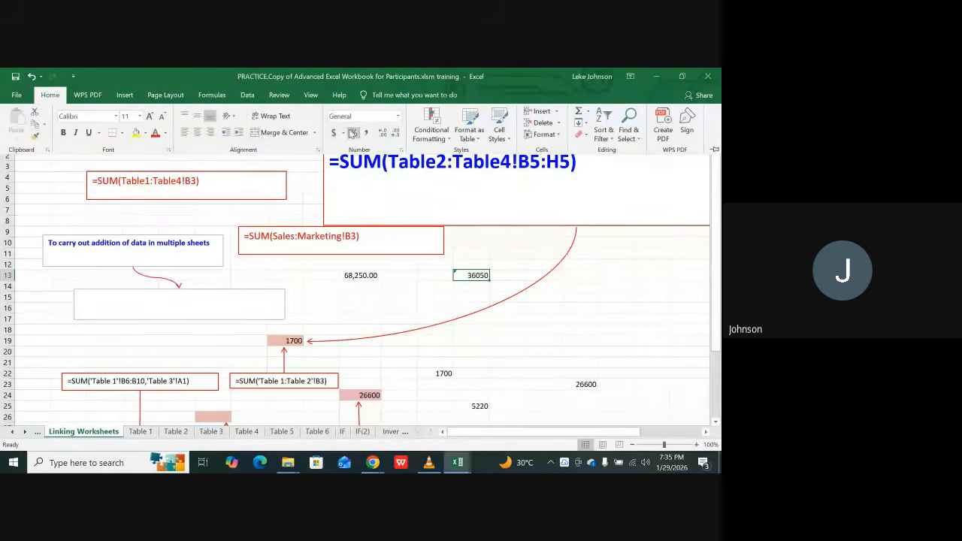
left_click(363, 132)
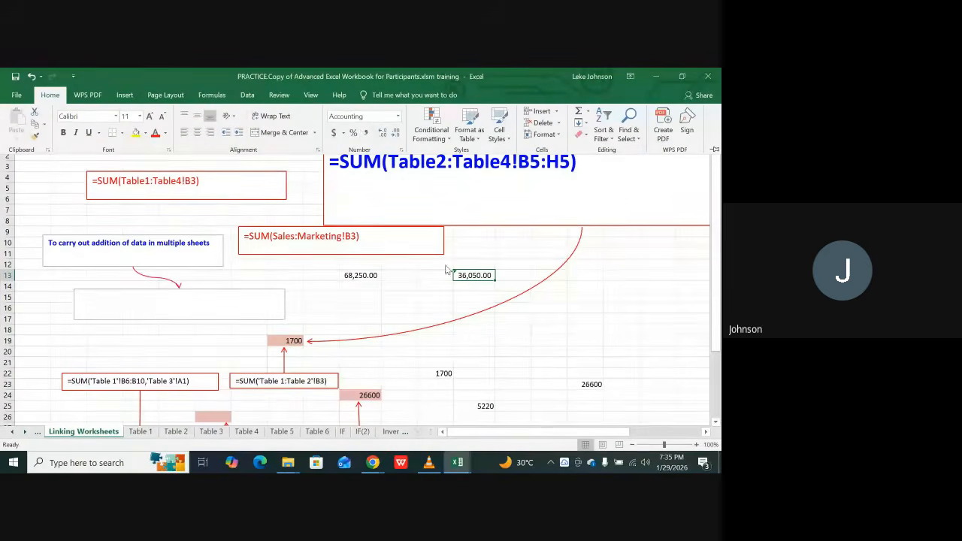
left_click(465, 292)
left_click(440, 297)
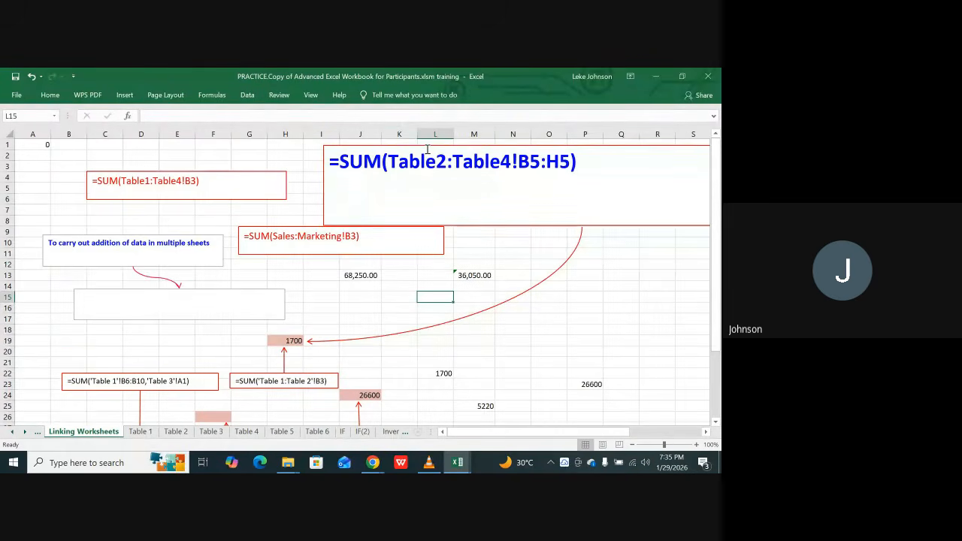
Examine the SUM formula in M13 in edit mode, reading its separate Table 2 and Table 4 references
left_click(465, 275)
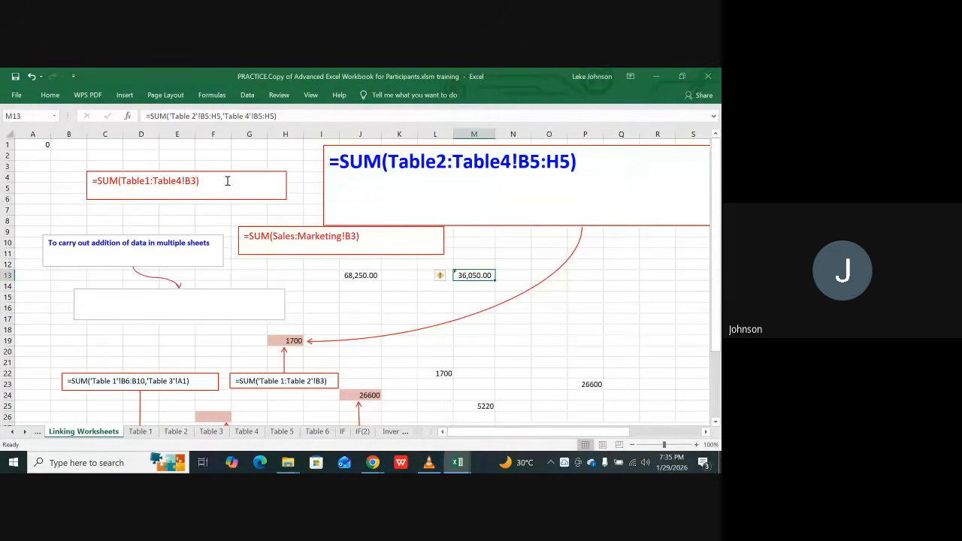
key("F2")
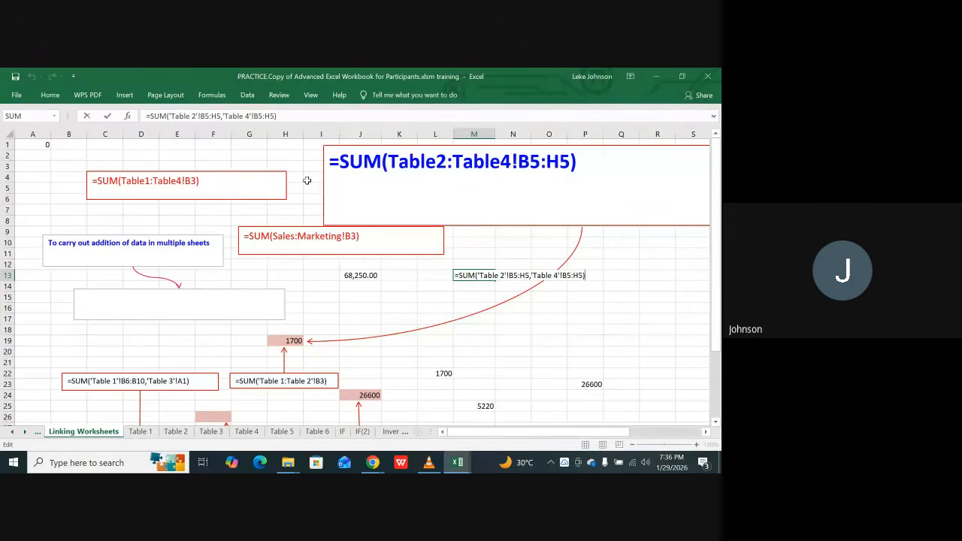
left_click(489, 339)
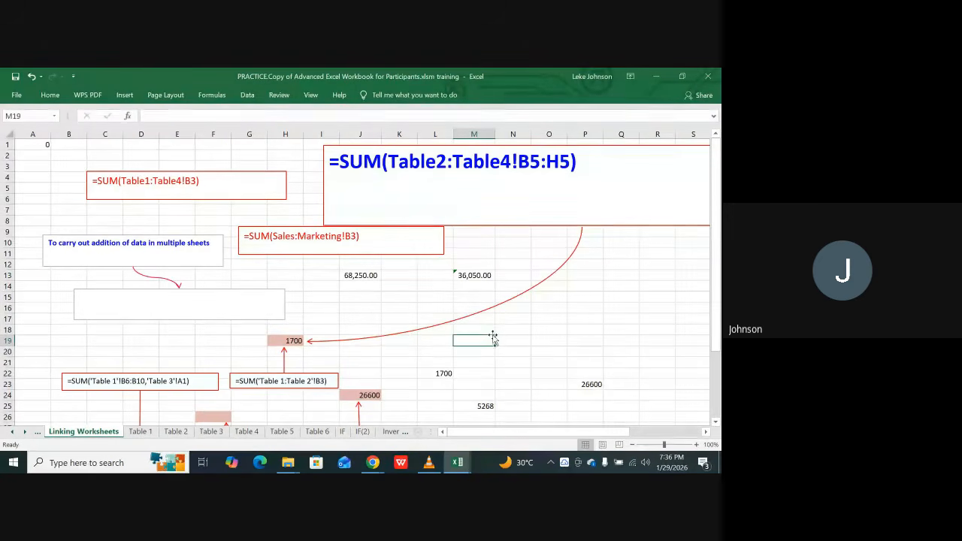
scroll(489, 339, "up", 2)
scroll(489, 342, "up", 1)
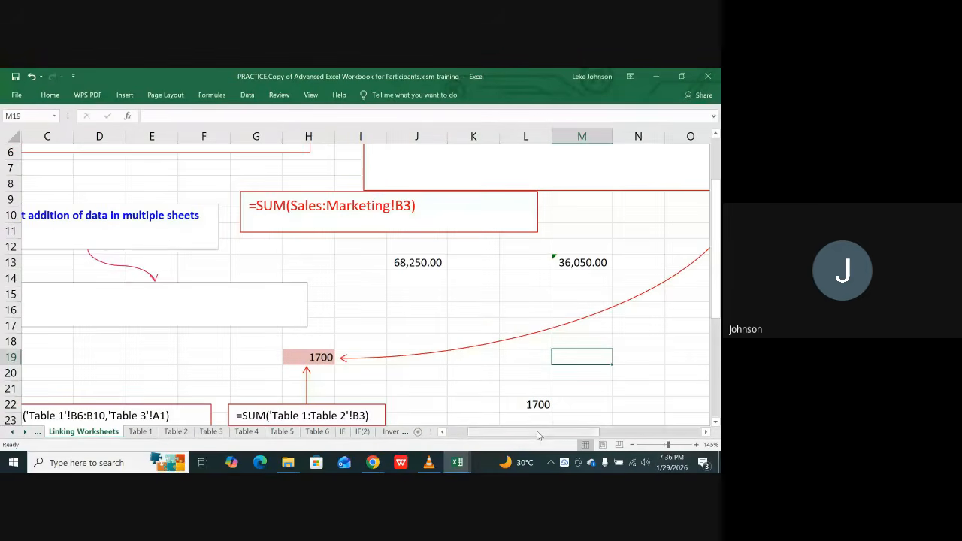
left_click_drag(540, 432, 570, 442)
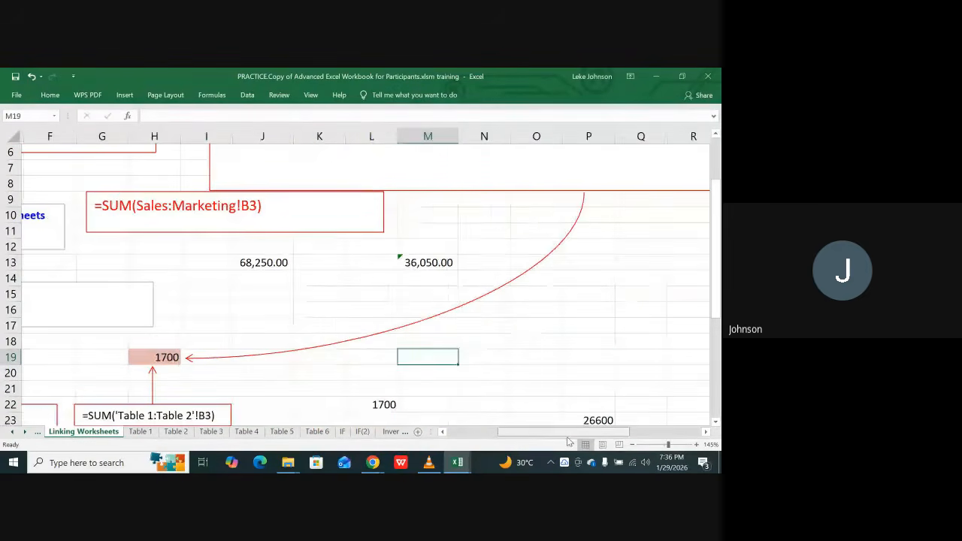
left_click(410, 265)
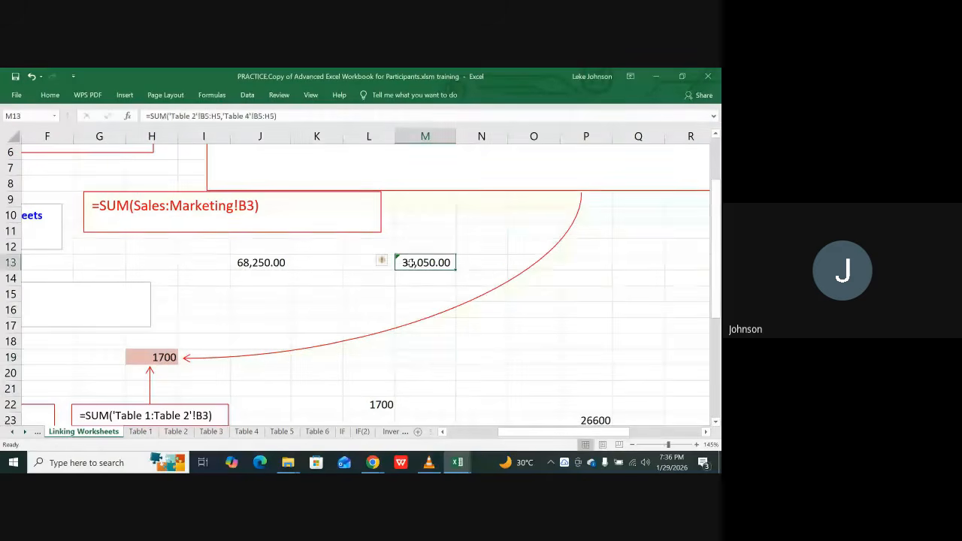
key("F2")
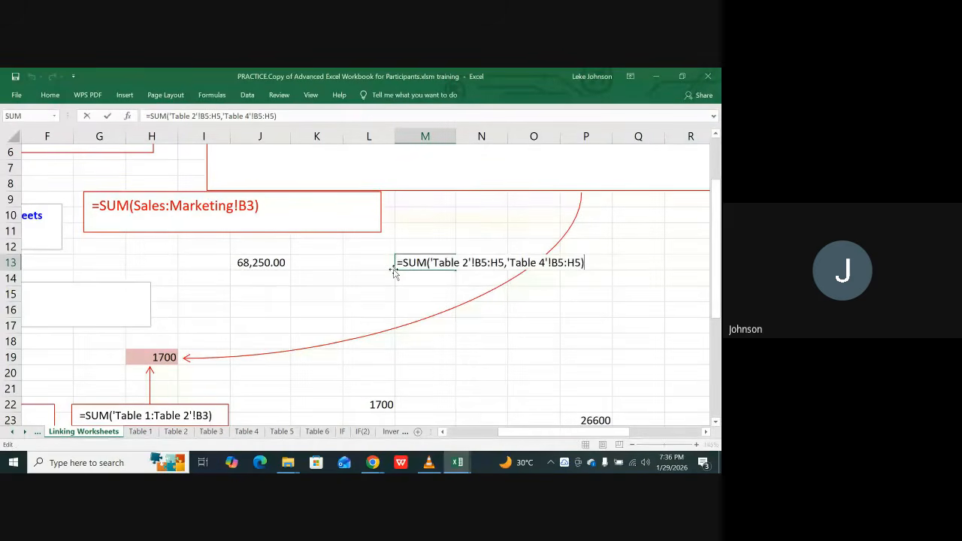
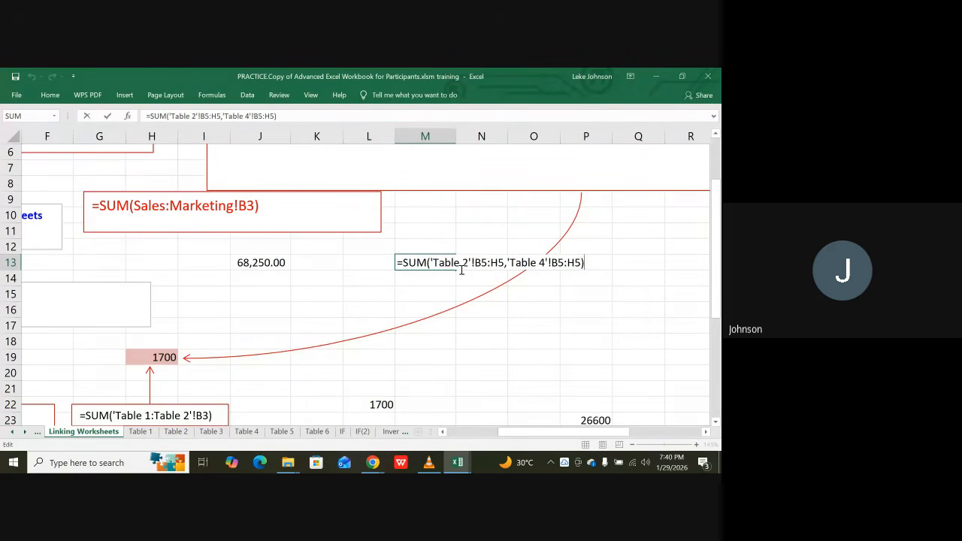
Leave M13 and examine the SUM formula in J13 in edit mode, reading its Table 2 to Table 4 range reference
left_click(433, 265)
left_click(237, 261)
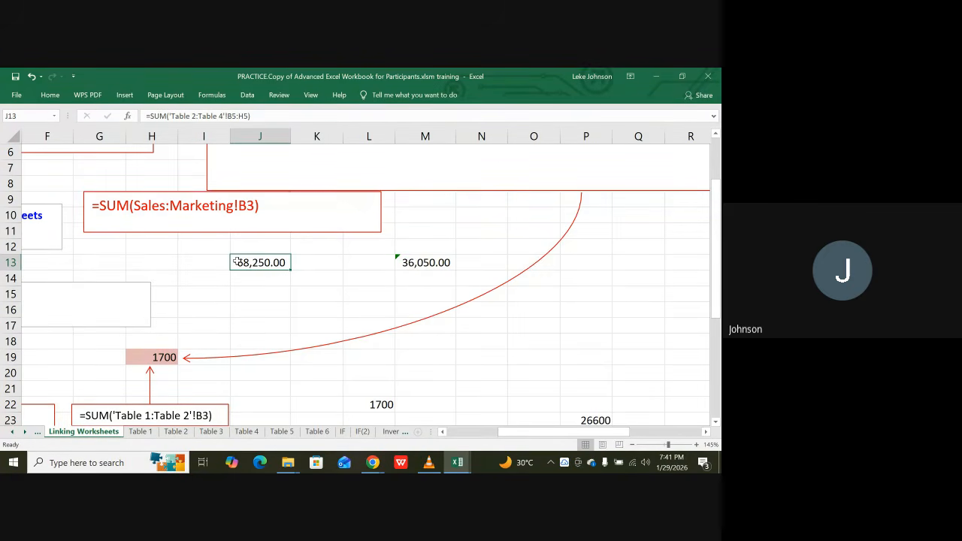
double_click(237, 261)
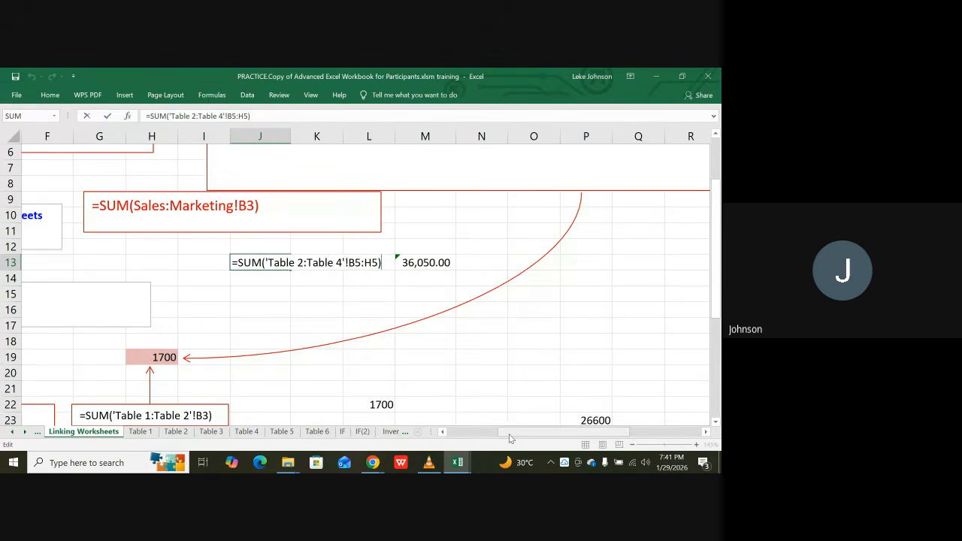
left_click_drag(509, 438, 469, 439)
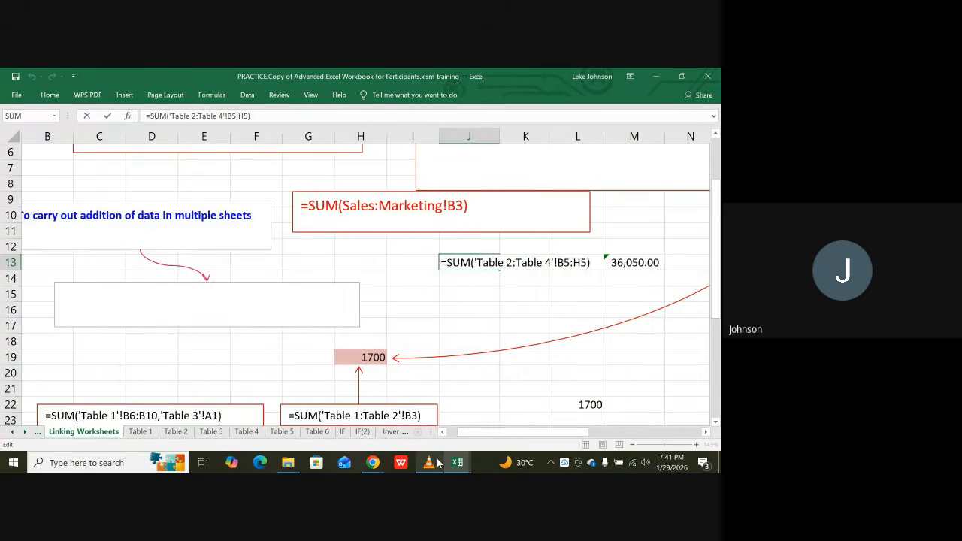
key("Return")
Examine the notes and example SUM formulas for adding data in multiple sheets on Linking Worksheets
left_click(129, 346)
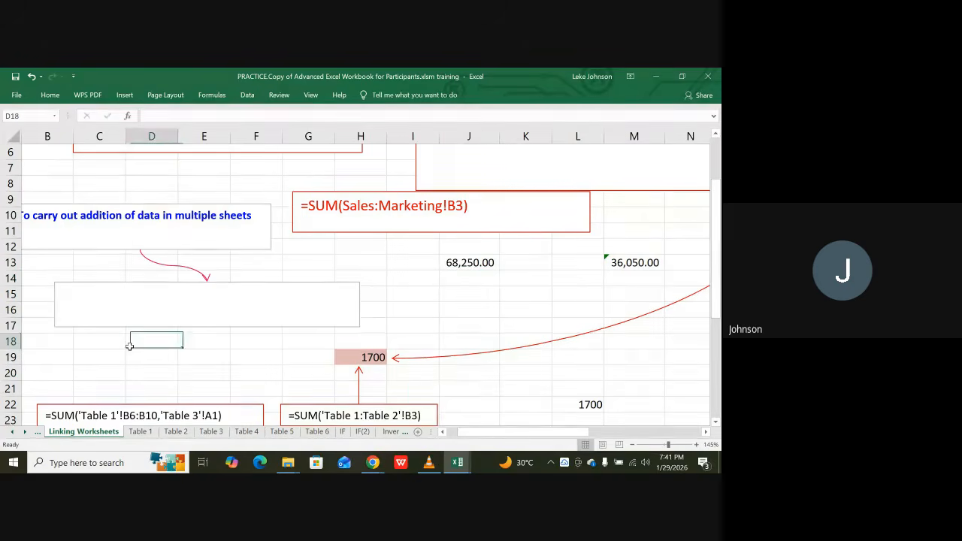
scroll(301, 376, "up", 2)
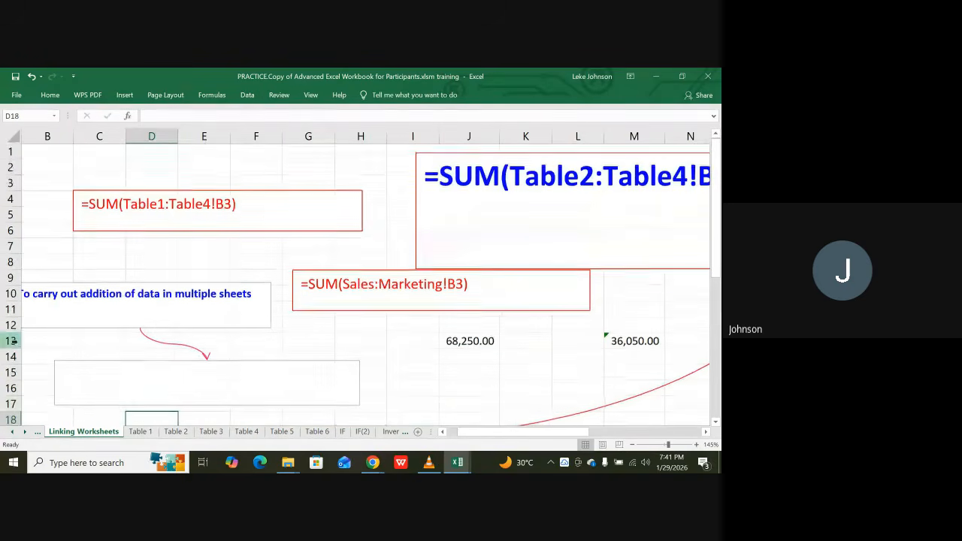
left_click(443, 433)
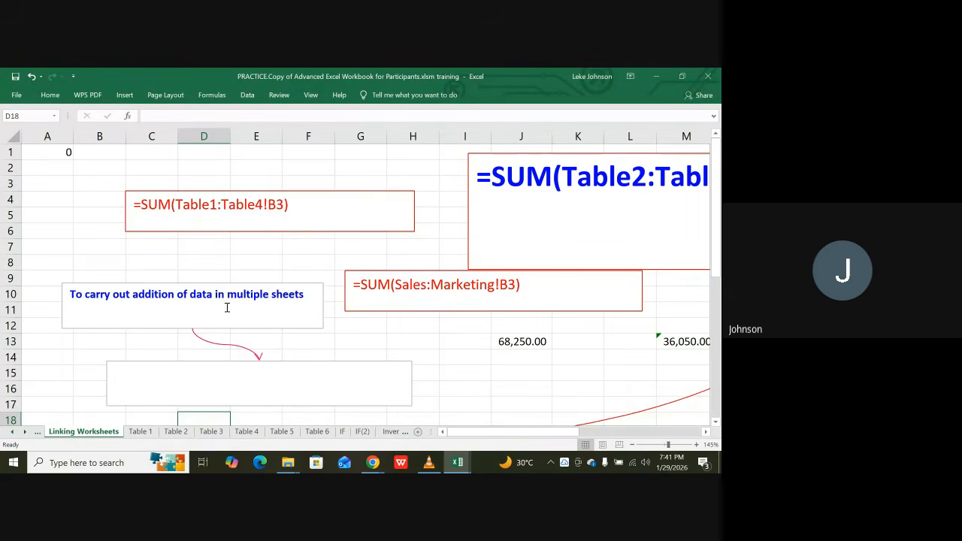
scroll(298, 311, "down", 1)
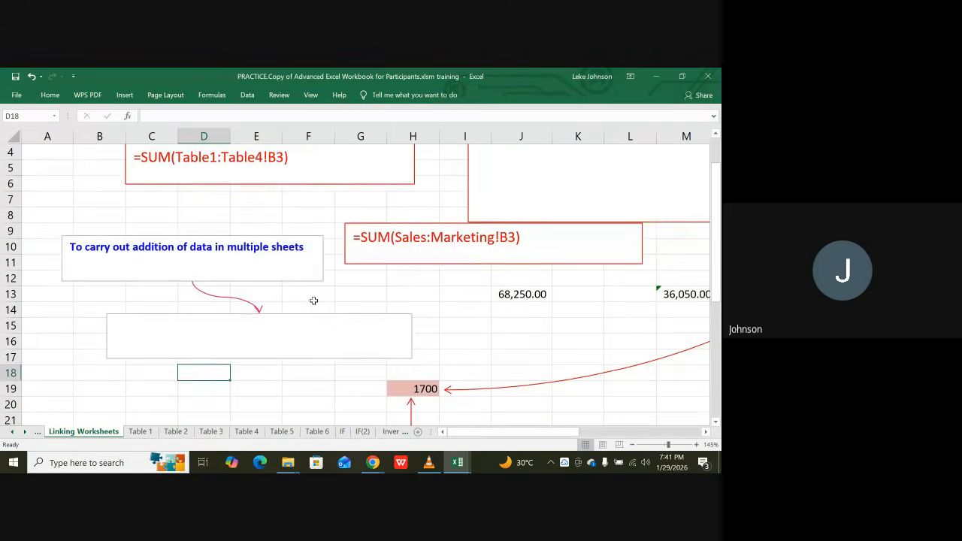
scroll(316, 297, "down", 1)
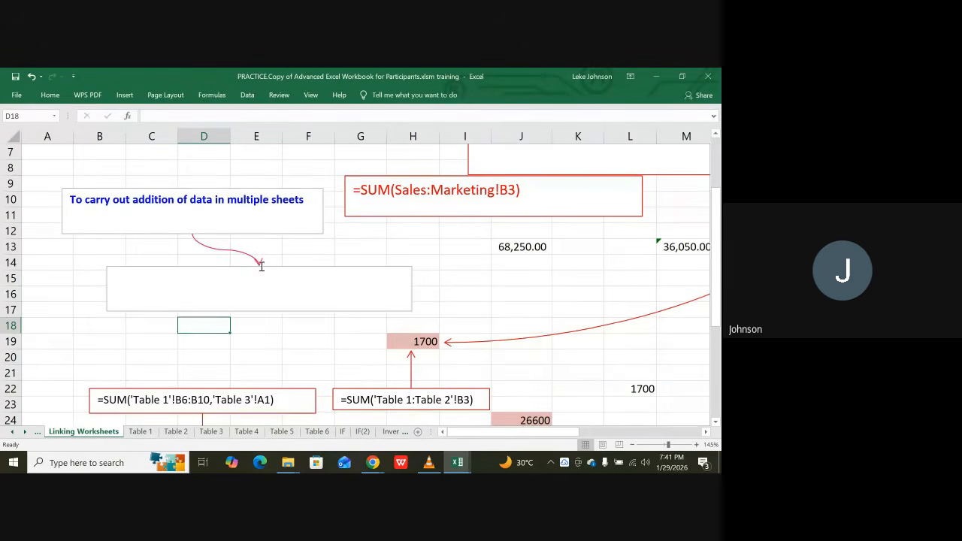
left_click(216, 340)
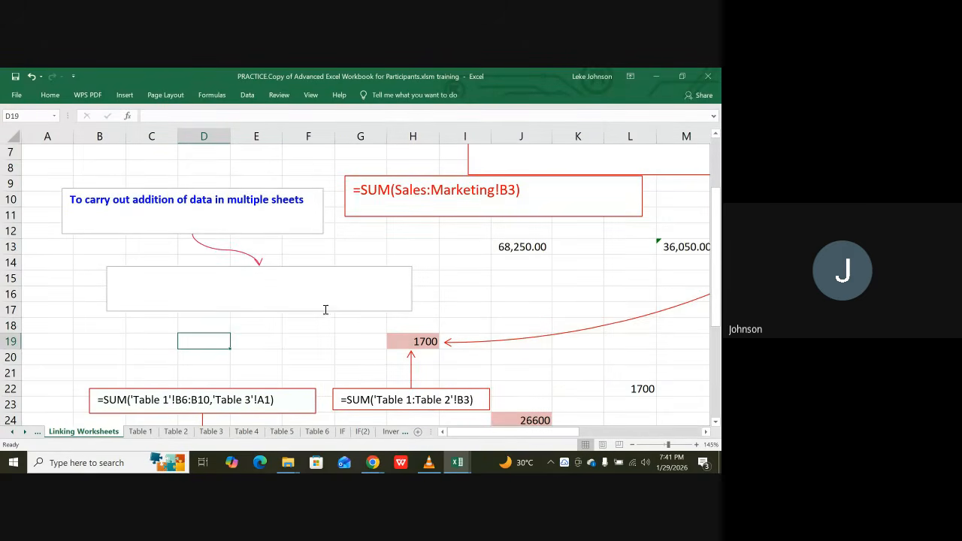
scroll(361, 282, "up", 2)
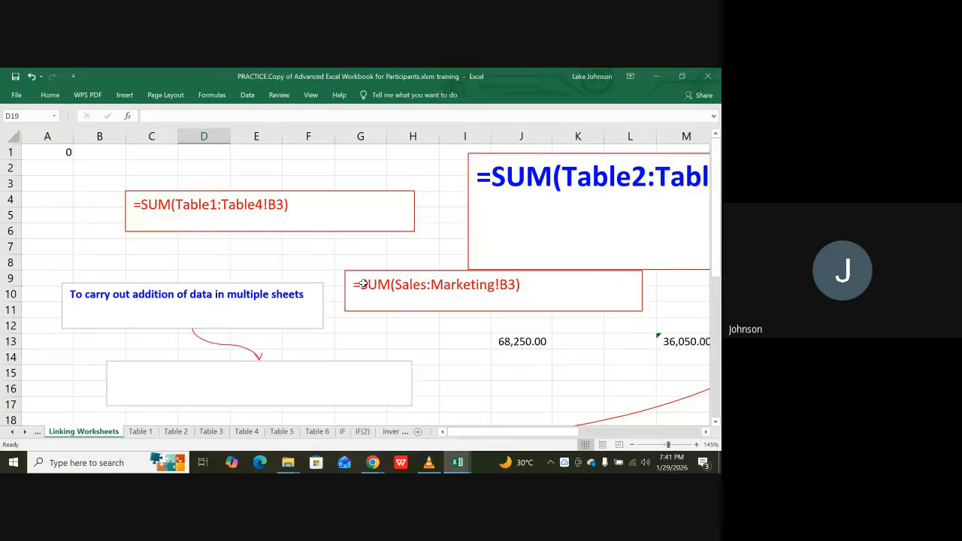
scroll(363, 284, "down", 2)
scroll(376, 285, "up", 2)
Highlight cell B3 on the Table 1 sheet with a yellow fill
left_click(142, 432)
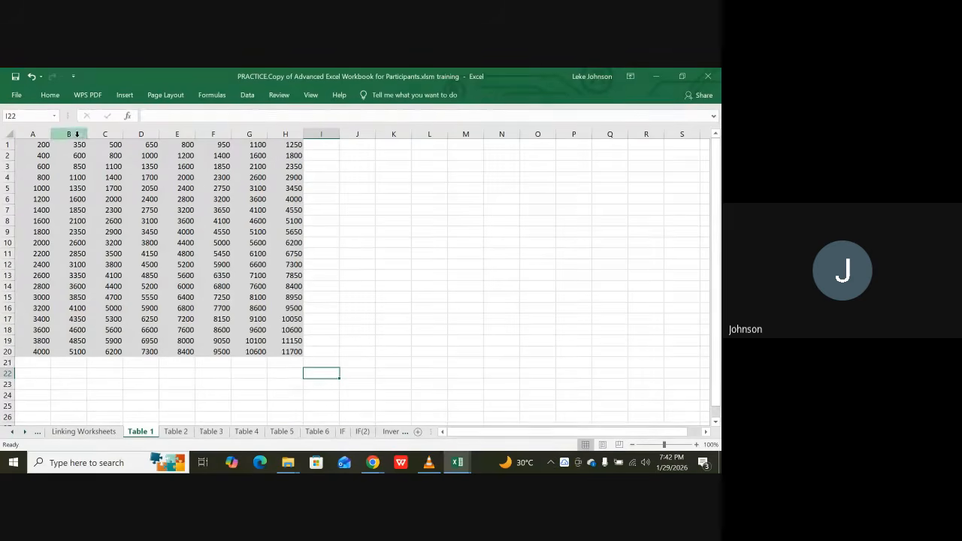
left_click(83, 167)
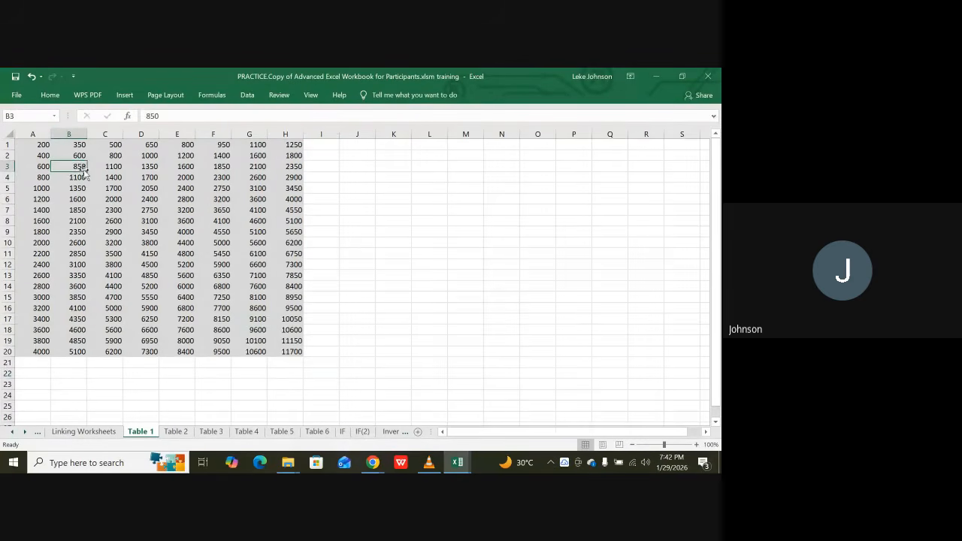
left_click(50, 95)
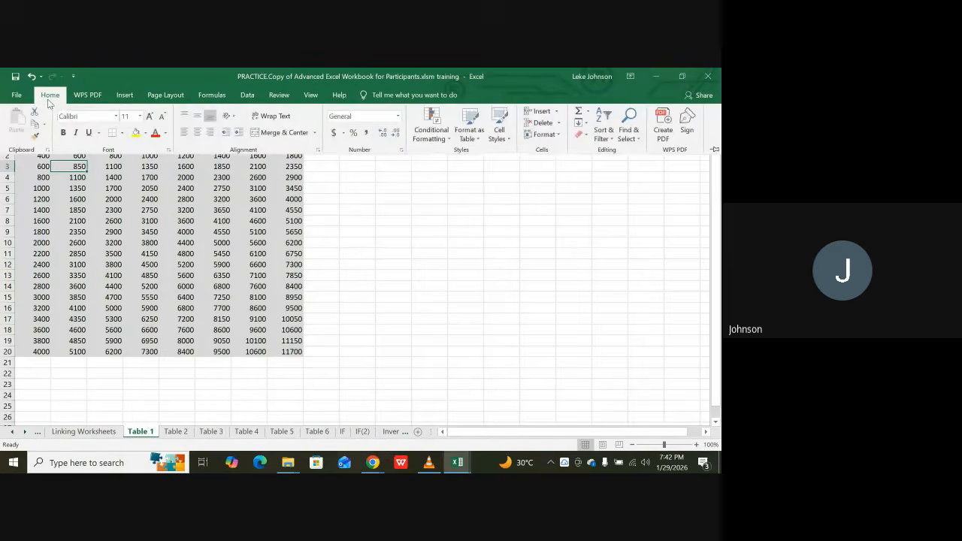
left_click(145, 134)
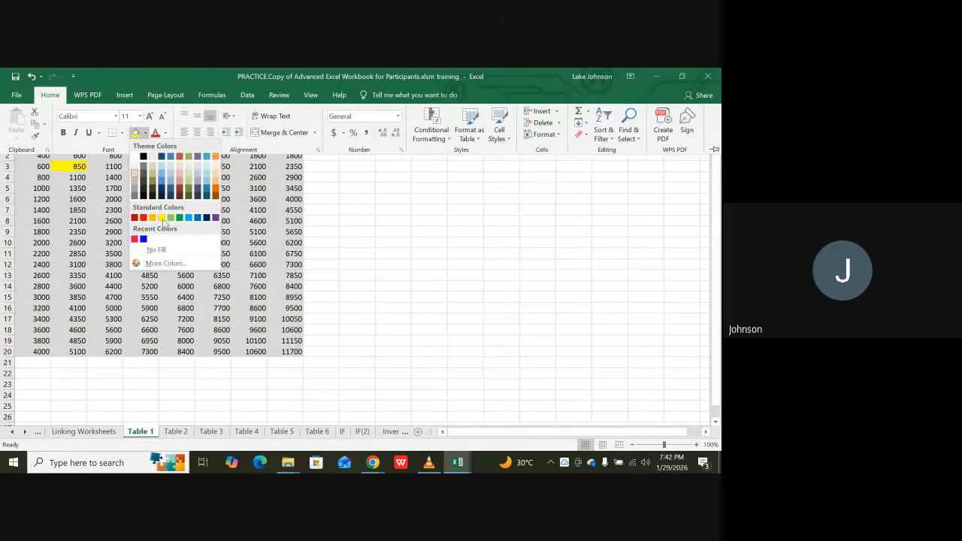
left_click(162, 218)
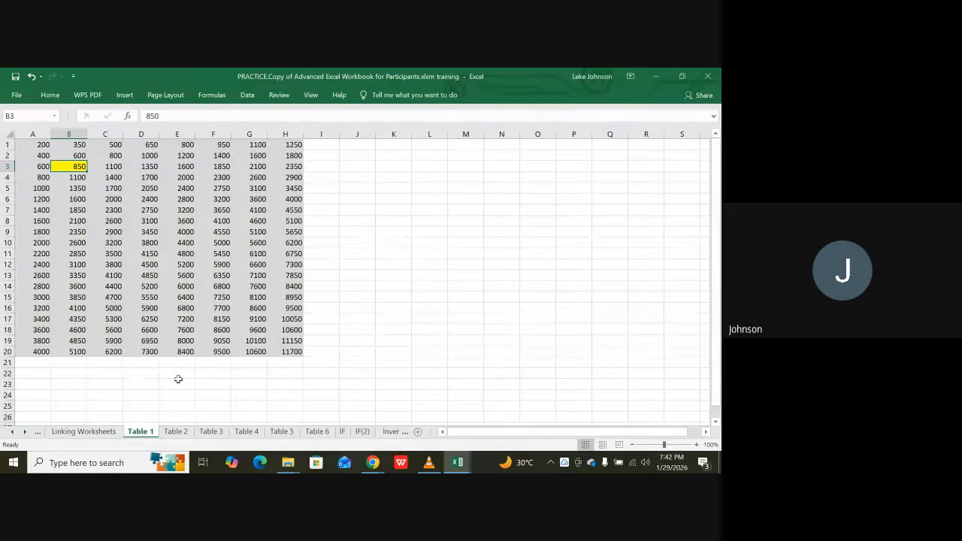
Highlight cell B3 on the Table 2 sheet with the same yellow fill
left_click(176, 432)
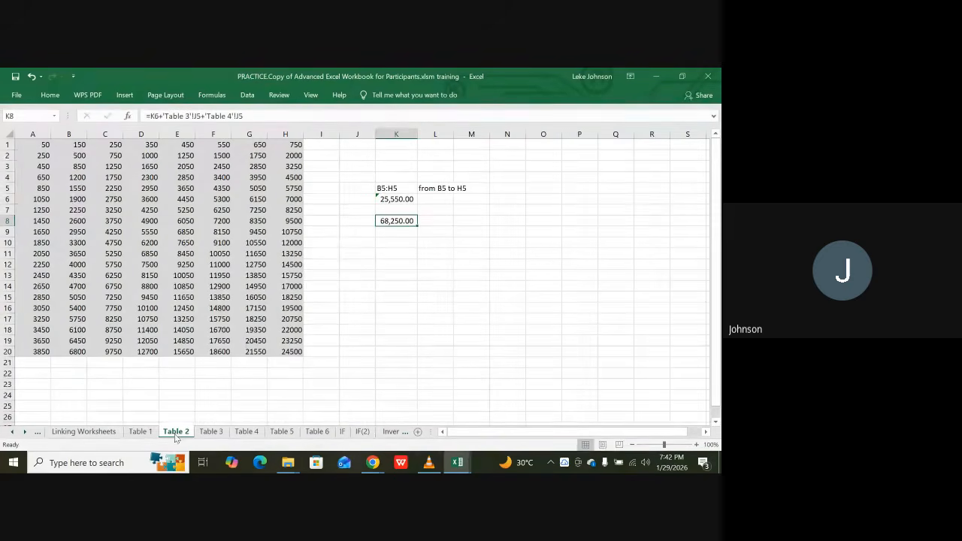
left_click(85, 169)
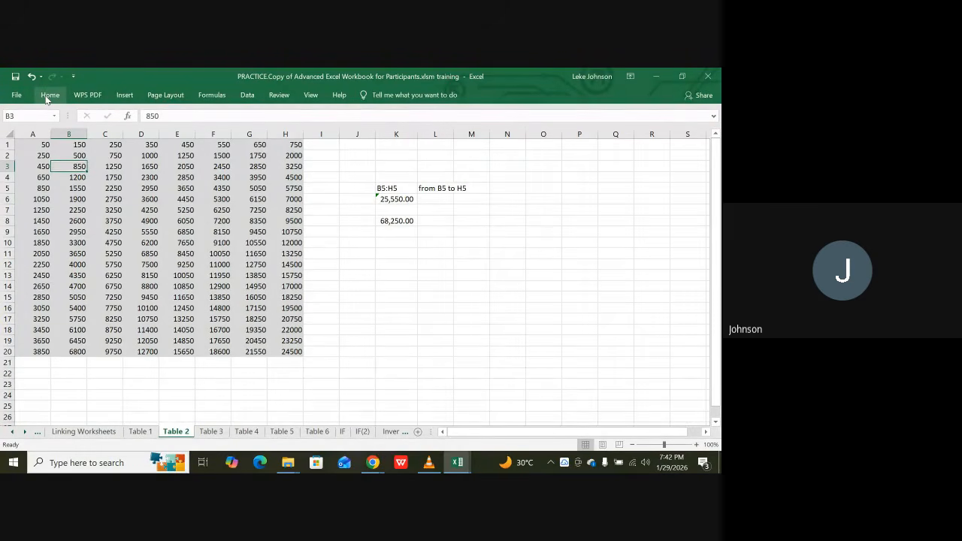
key("F3")
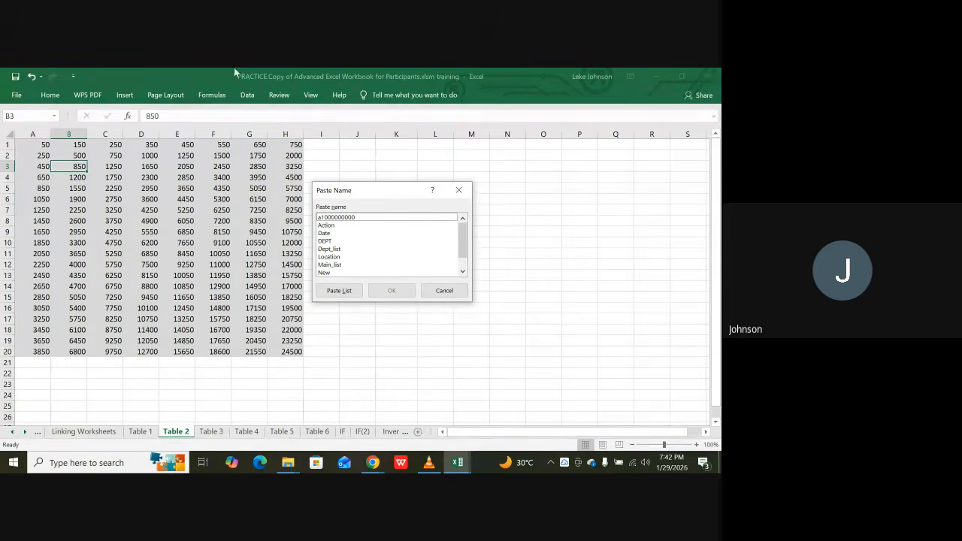
left_click(459, 189)
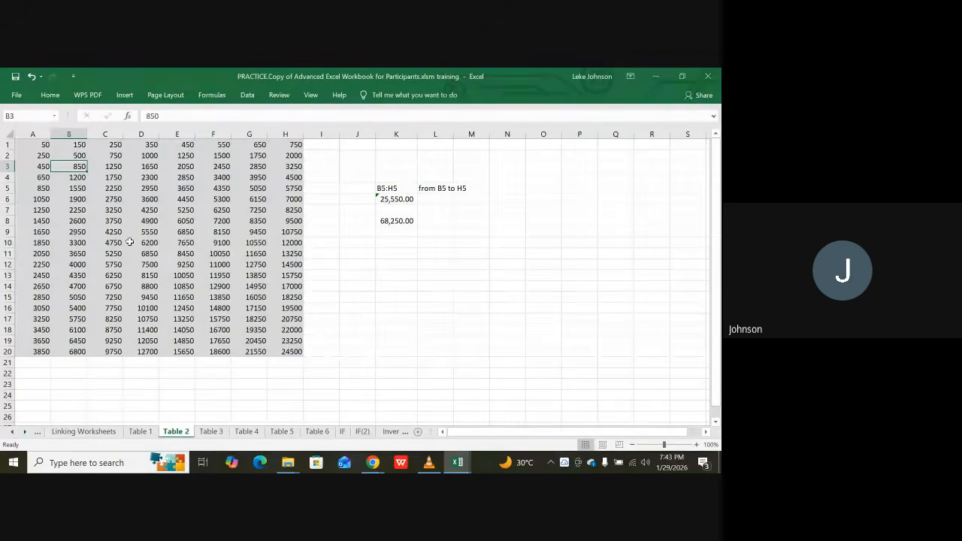
left_click(50, 95)
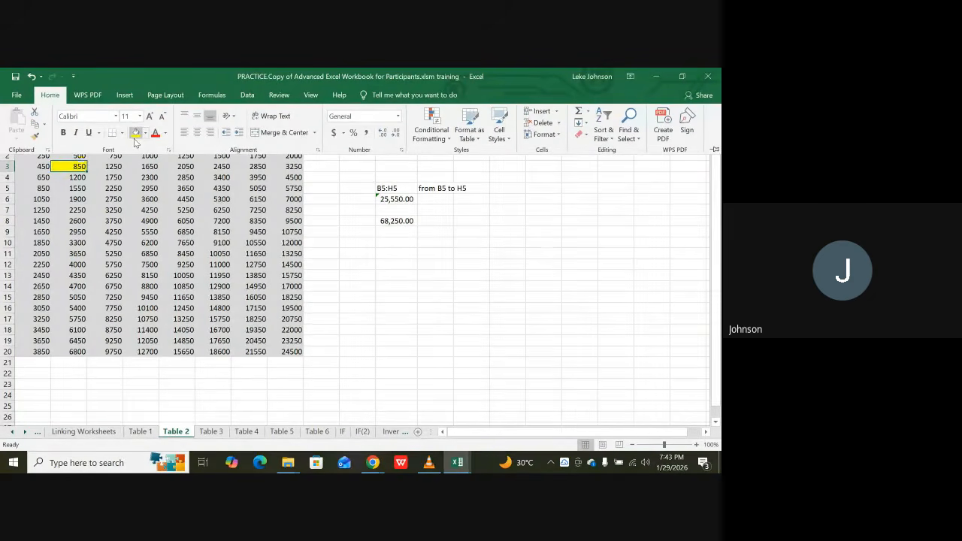
left_click(107, 205)
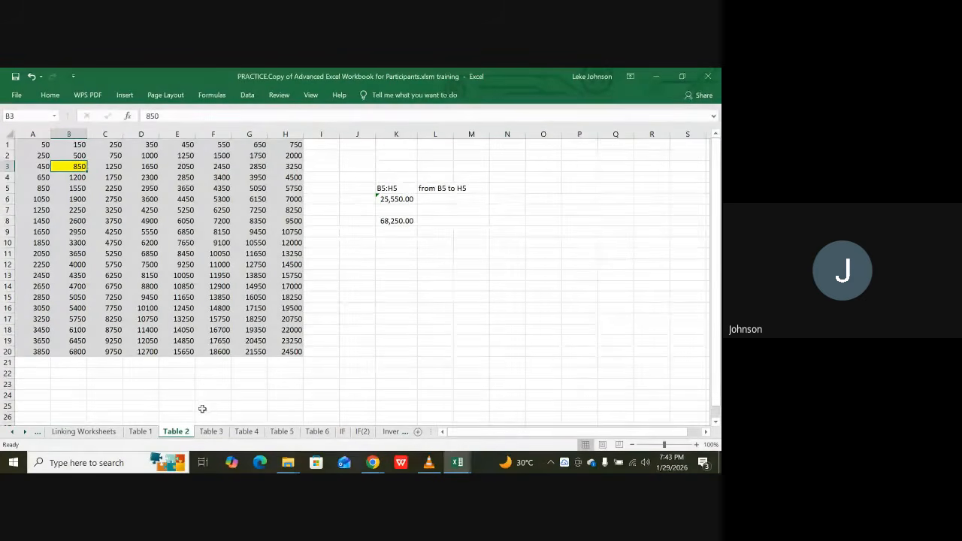
Highlight cell B3 on the Table 3 sheet with the same yellow fill
left_click(210, 432)
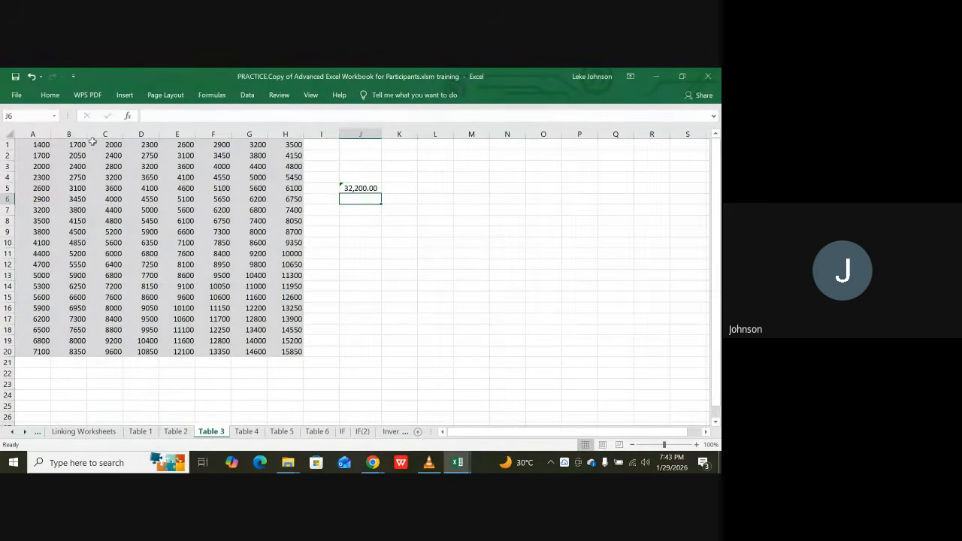
left_click(78, 167)
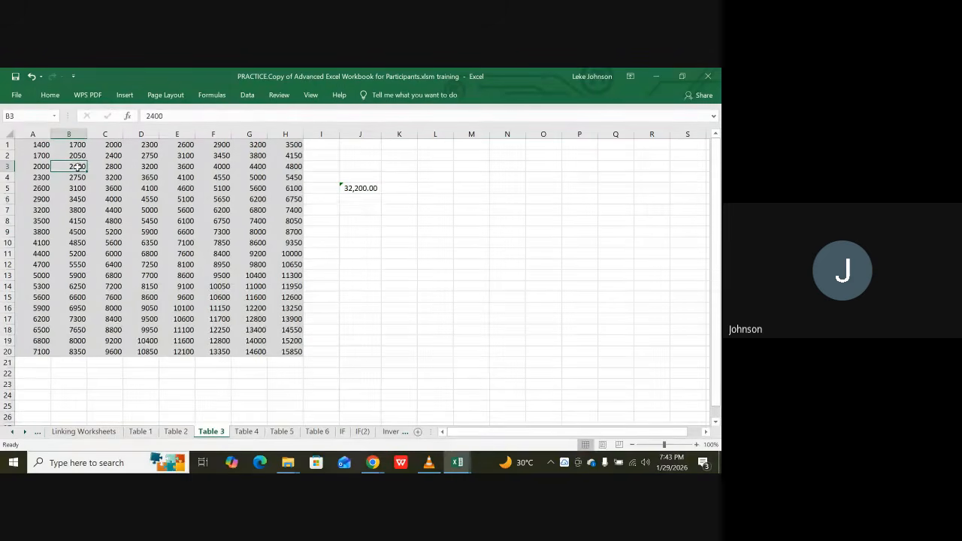
left_click(50, 95)
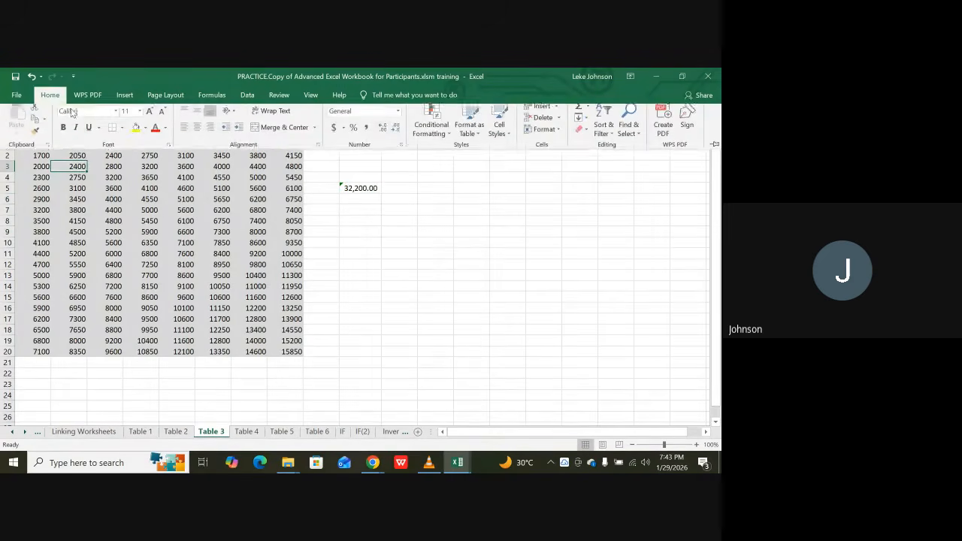
left_click(135, 132)
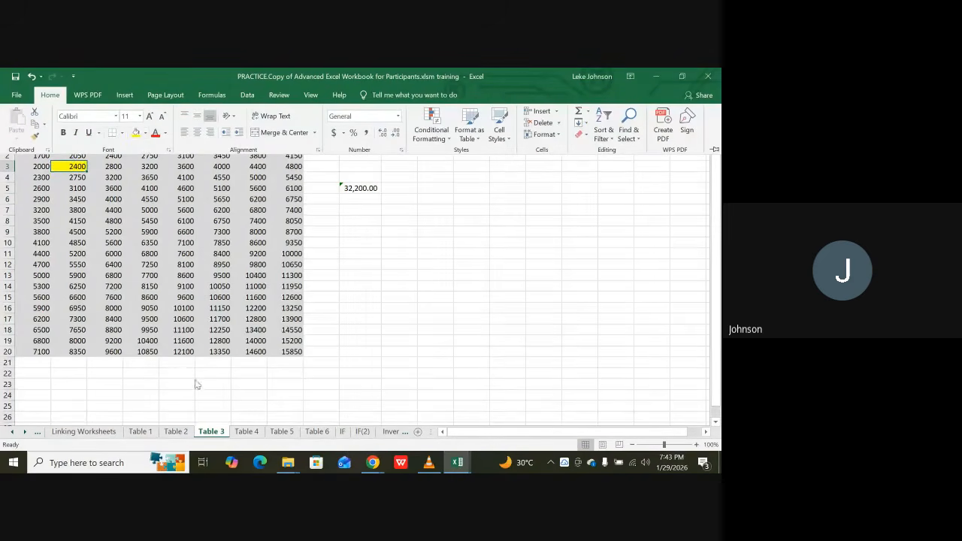
Highlight cell B3 on the Table 4 sheet with the same yellow fill
left_click(247, 434)
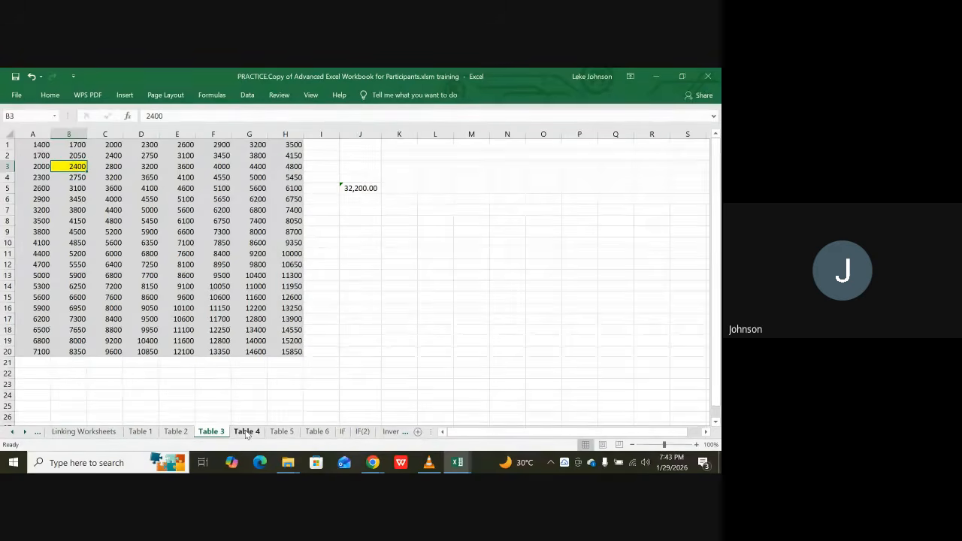
left_click(246, 434)
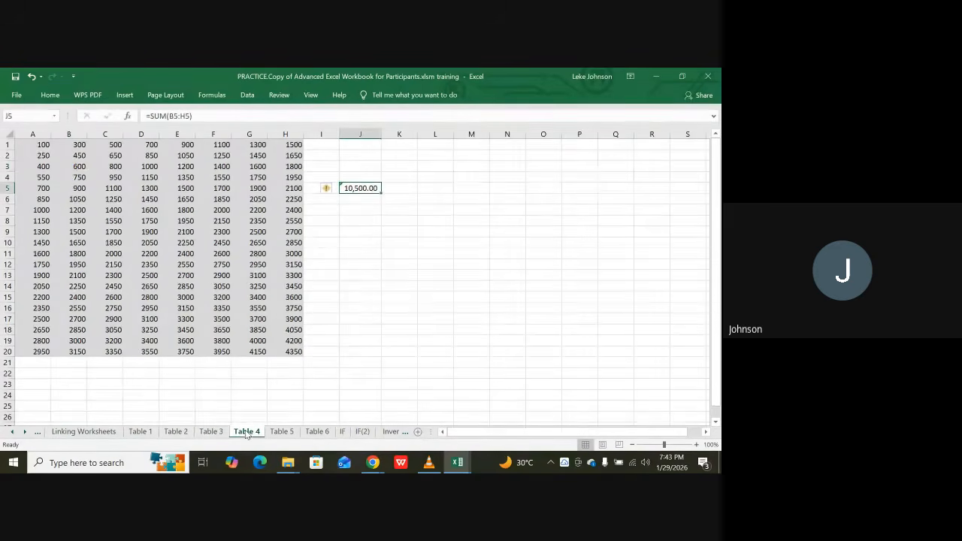
left_click(82, 167)
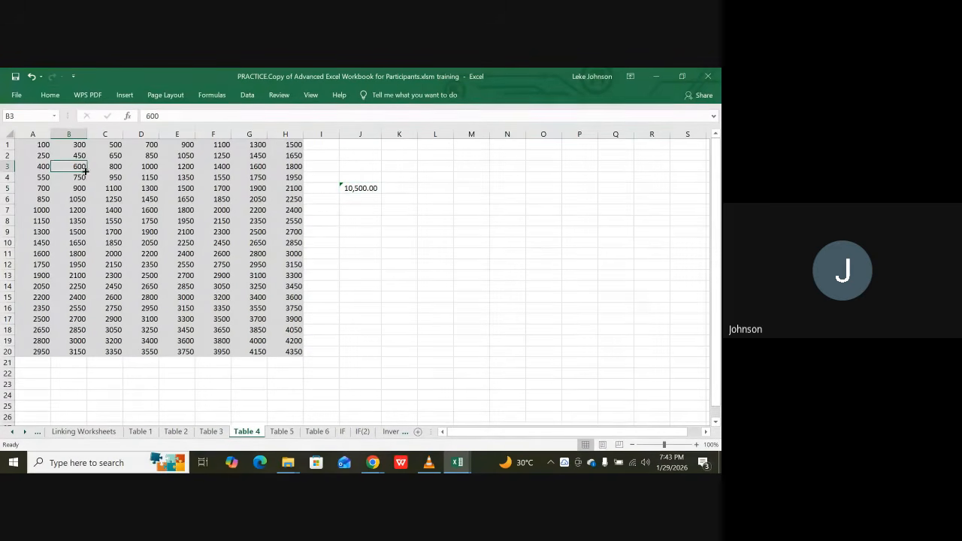
left_click(51, 96)
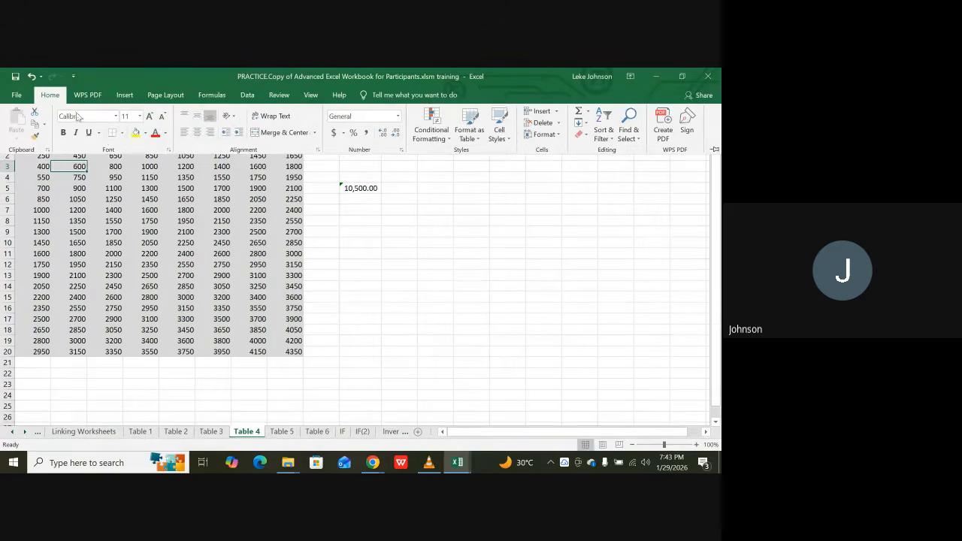
left_click(136, 134)
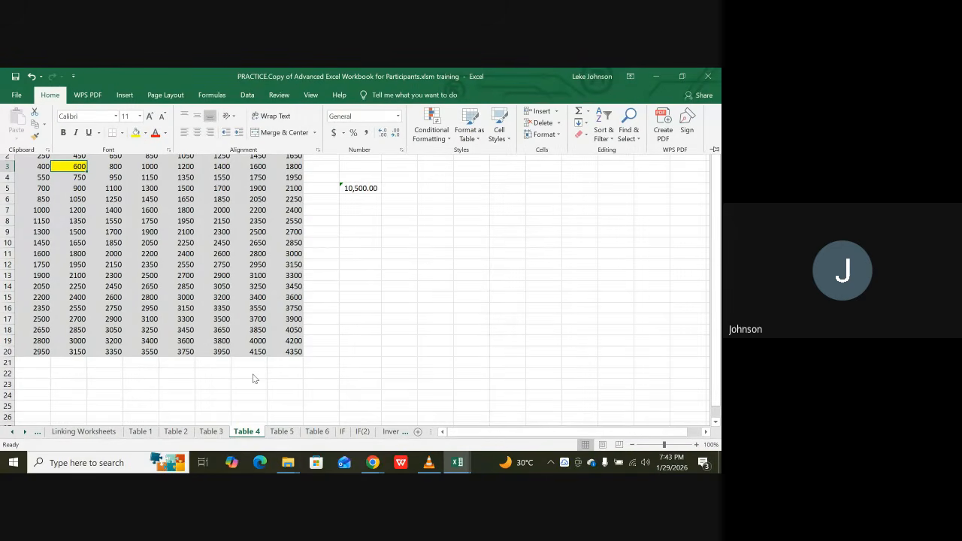
Highlight cell B3 on the Table 5 sheet with the same yellow fill and return to Linking Worksheets
left_click(282, 431)
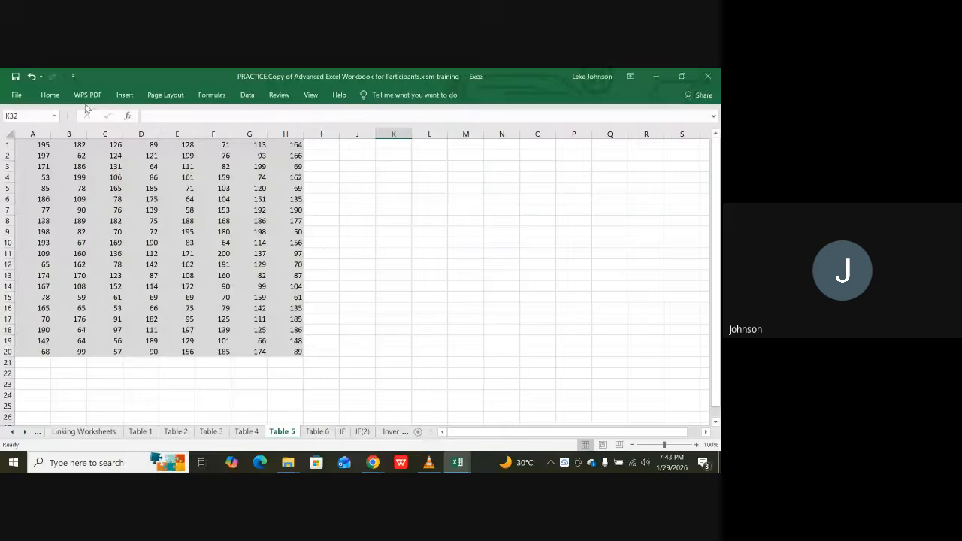
left_click(88, 167)
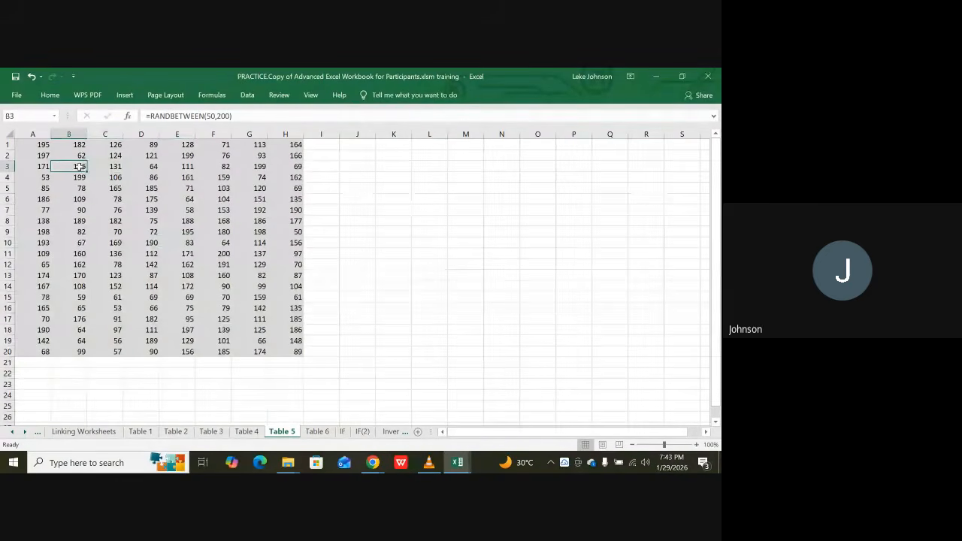
left_click(49, 95)
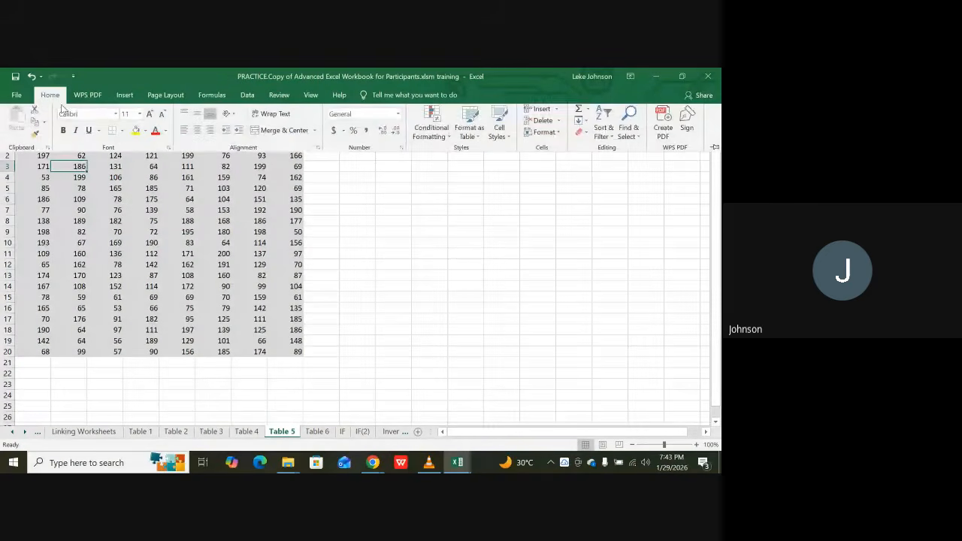
left_click(136, 133)
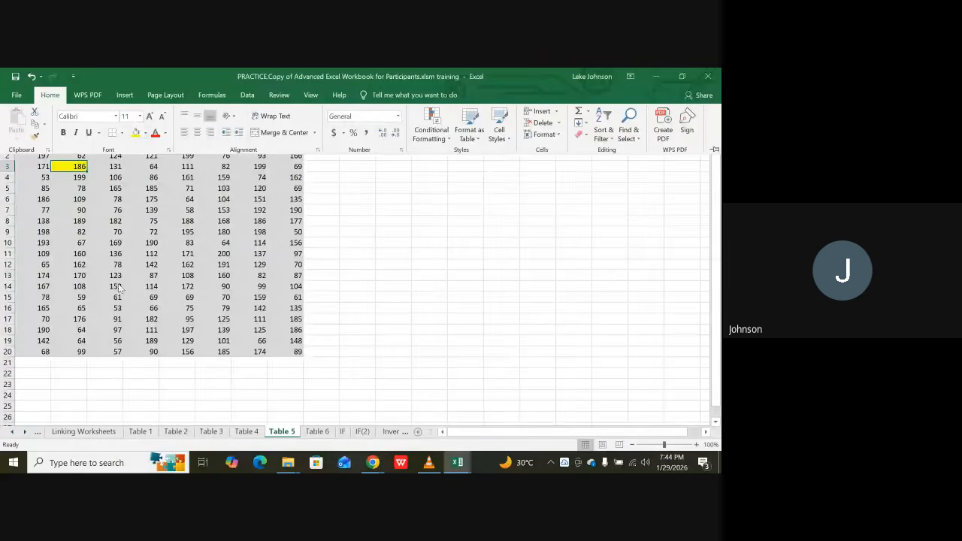
left_click(84, 432)
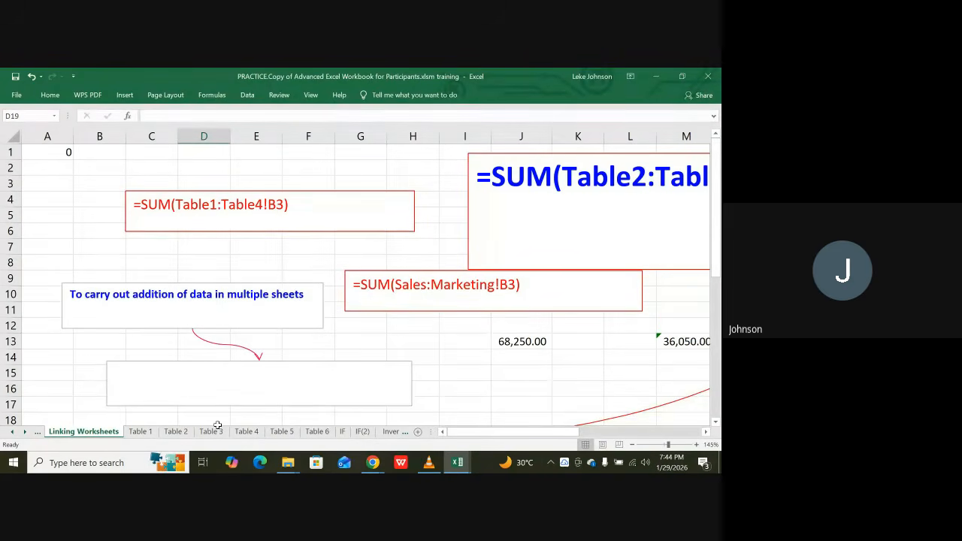
Enter the formula =sum('table 1:table 4'!b3) in cell E8 of Linking Worksheets
left_click(246, 259)
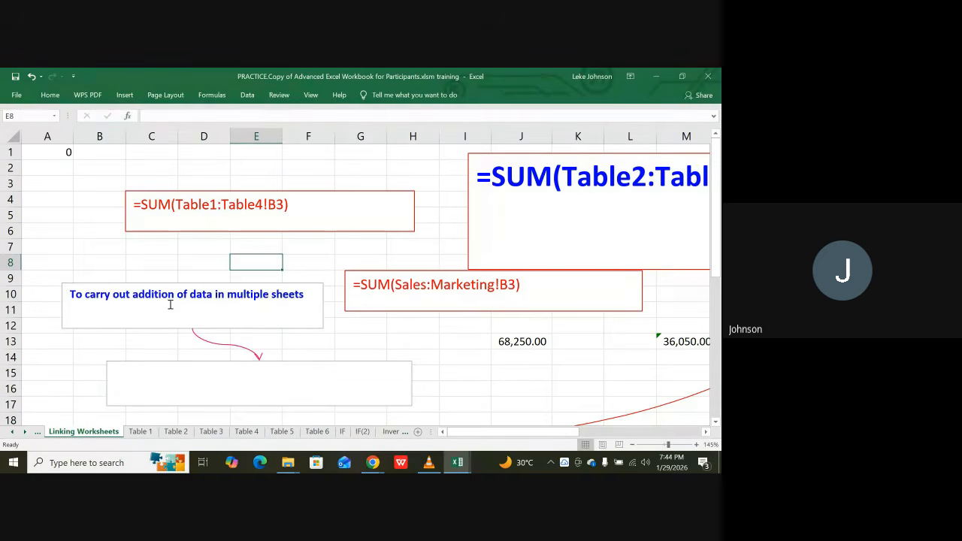
type("=")
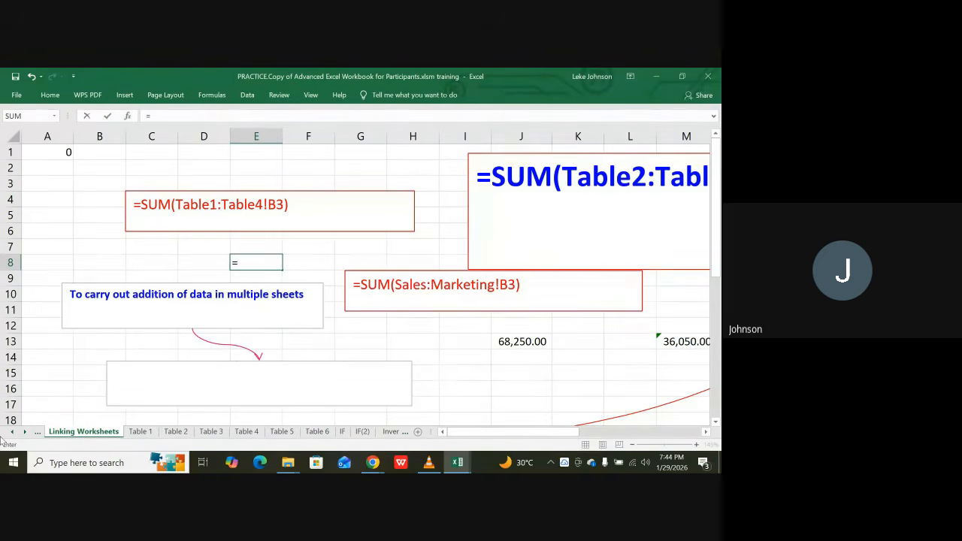
type("sum")
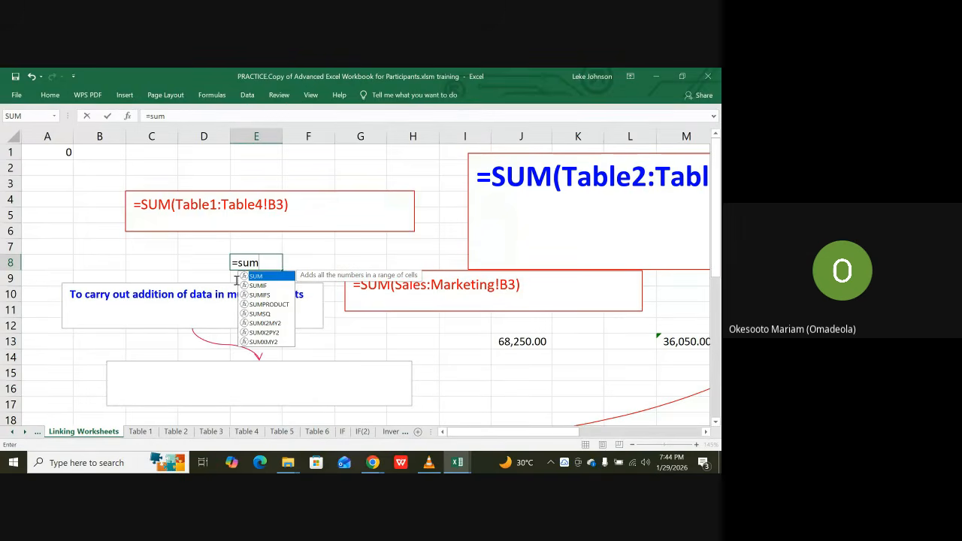
type("(")
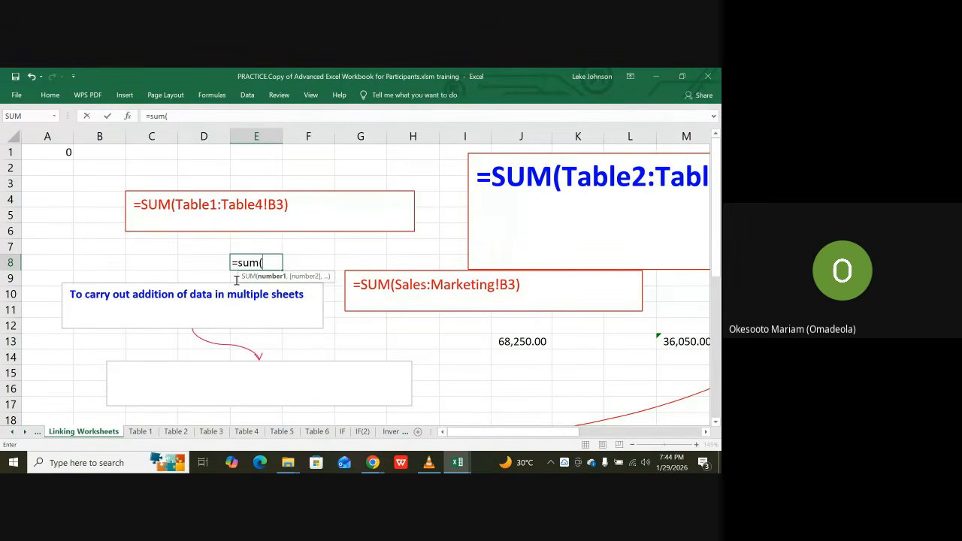
type(";")
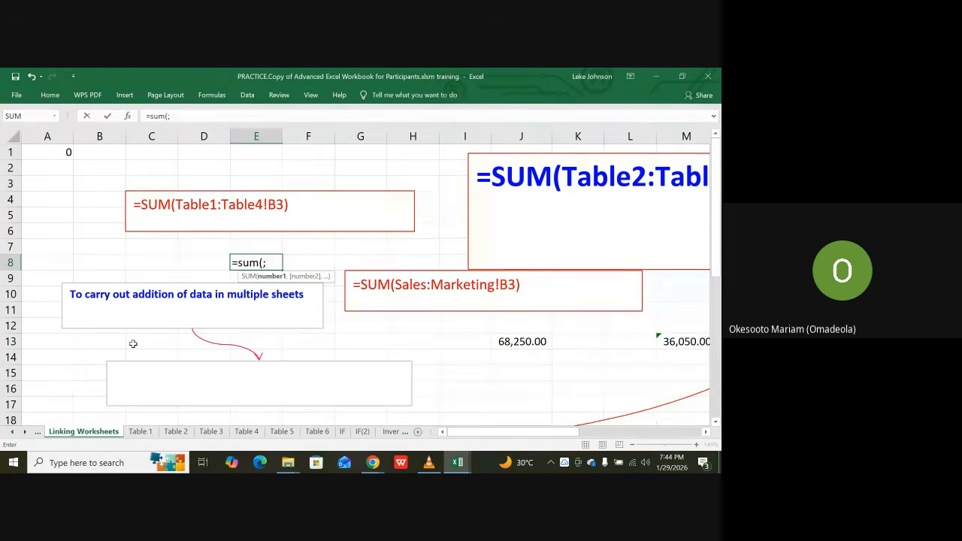
key("BackSpace")
type("'")
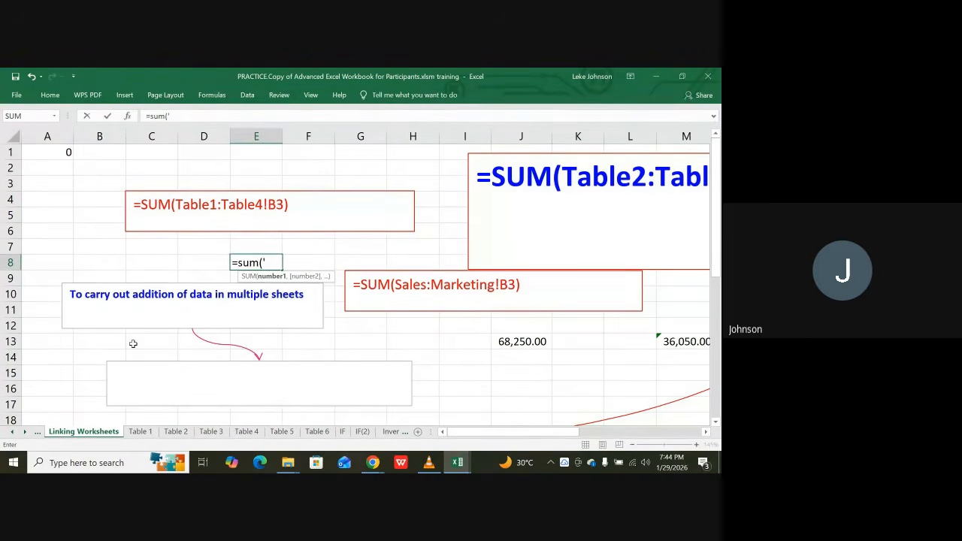
type("table 1")
type(":")
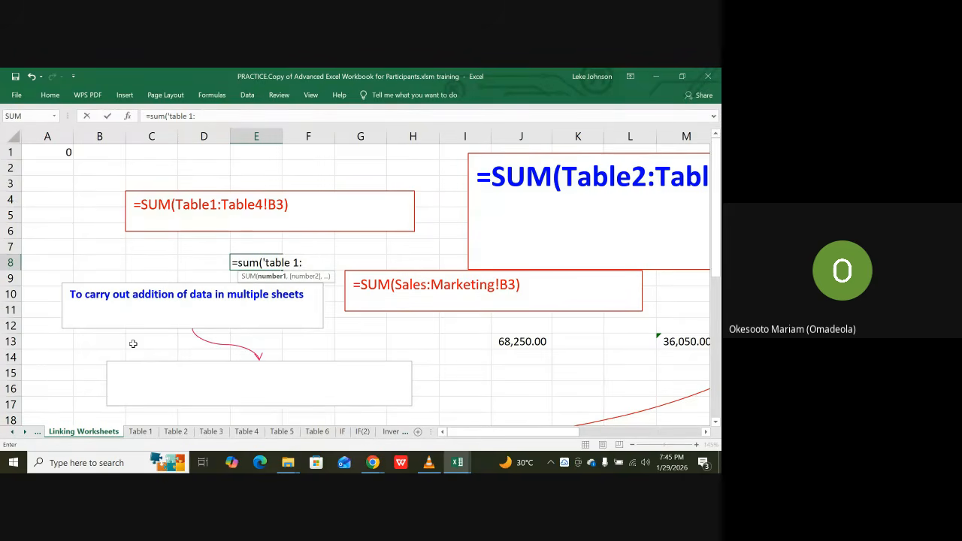
type("table")
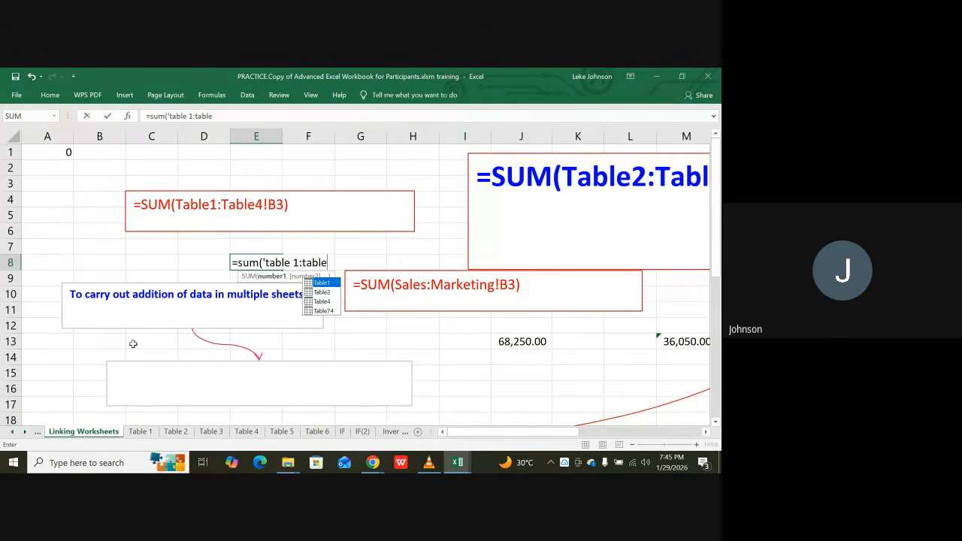
type(" 4")
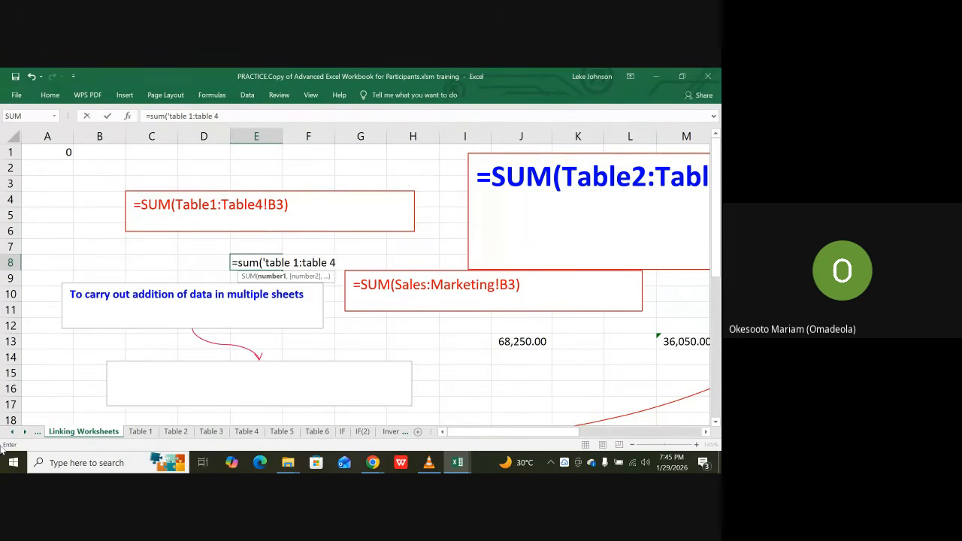
type("'")
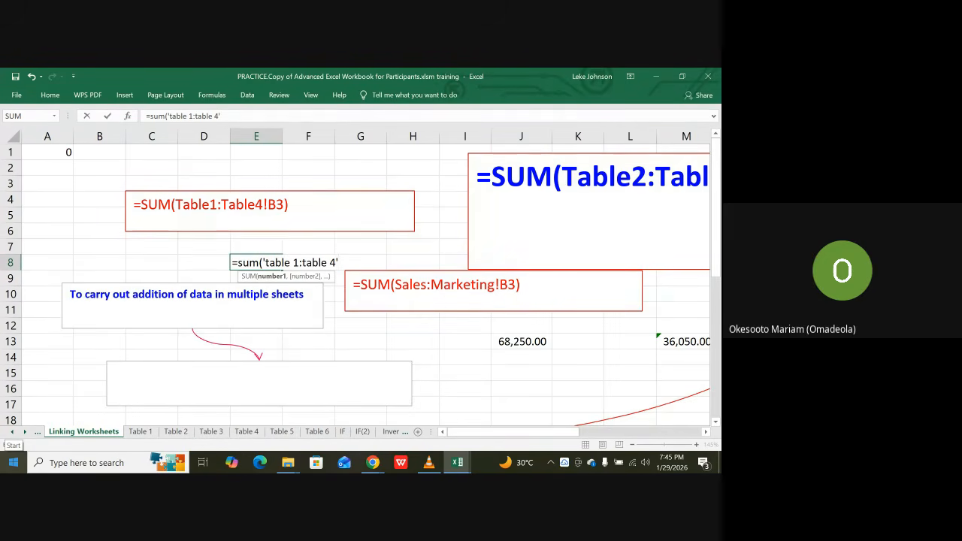
type("!b3")
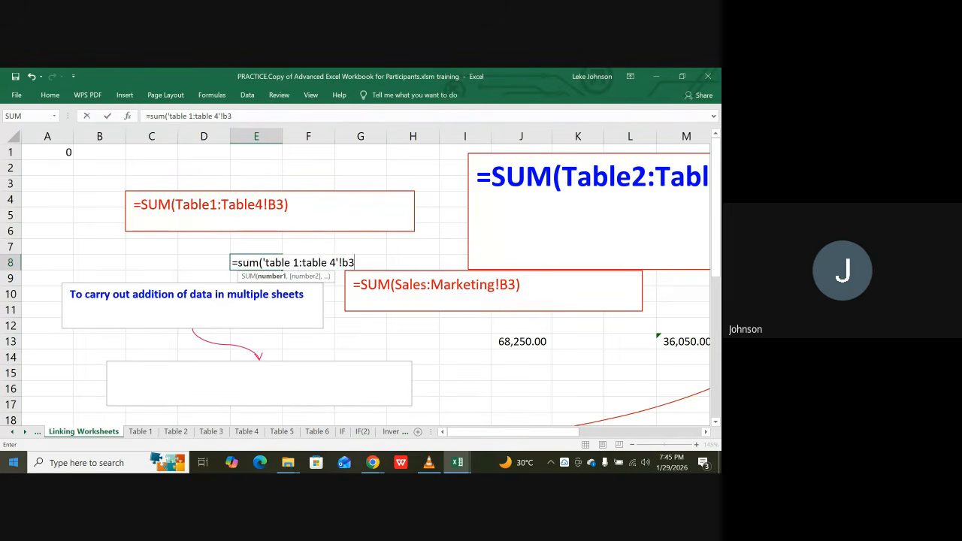
type(")")
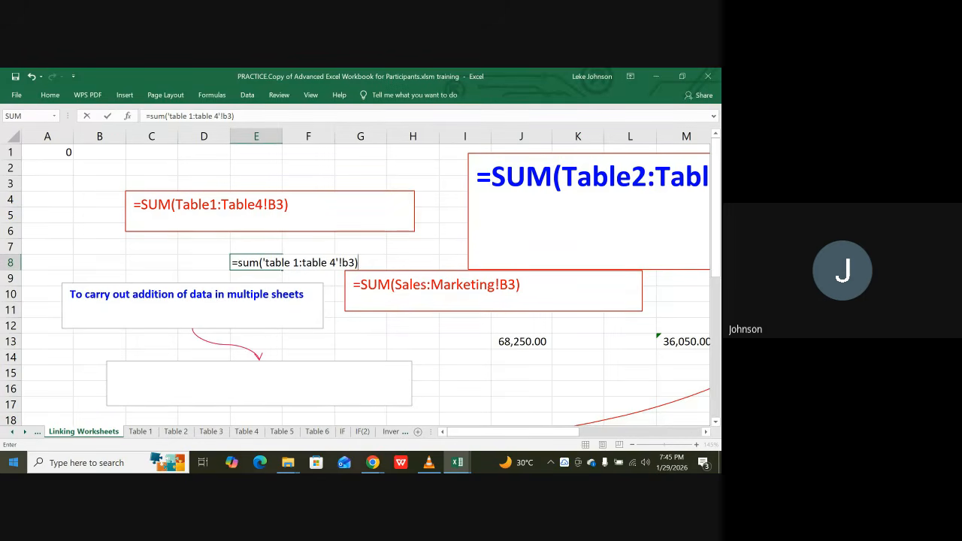
key("Return")
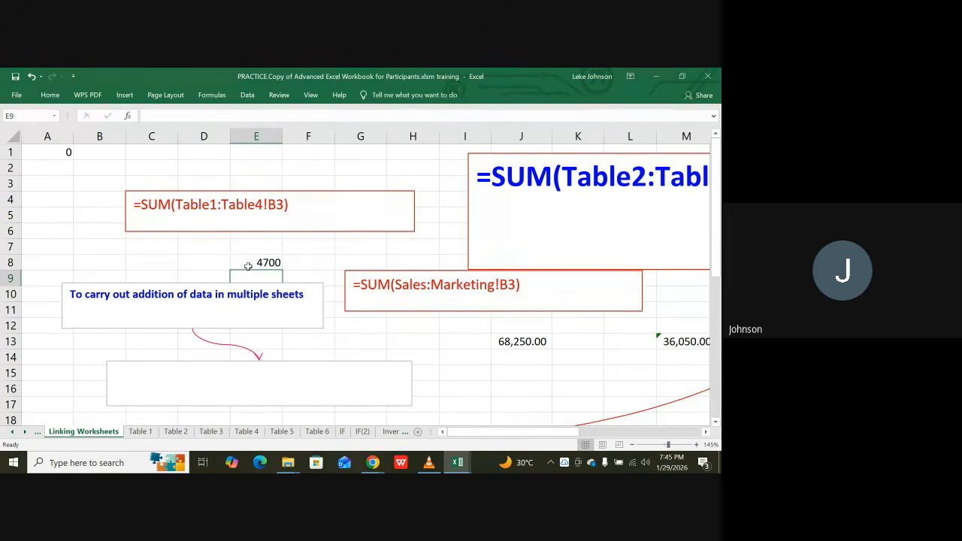
Format the result in cell E8 with the comma number style
left_click(248, 266)
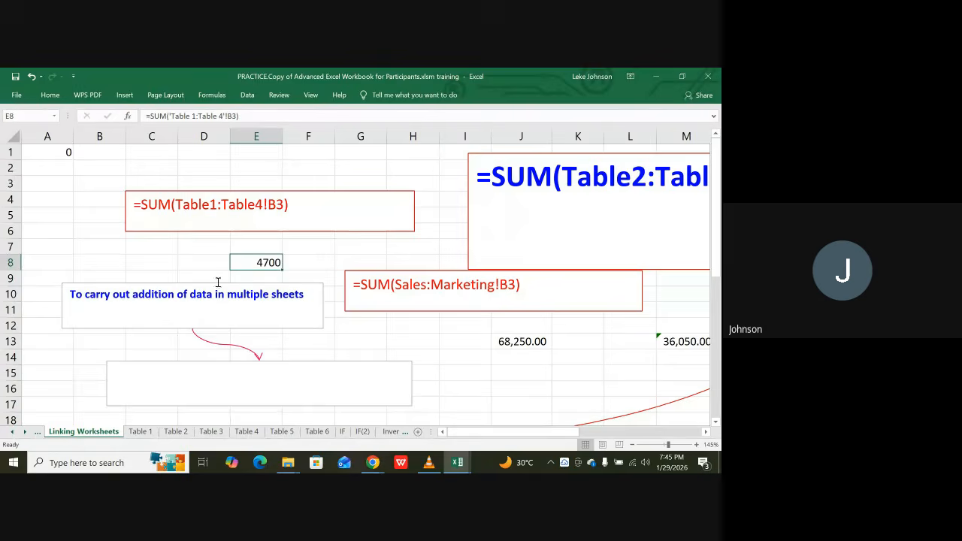
left_click(50, 94)
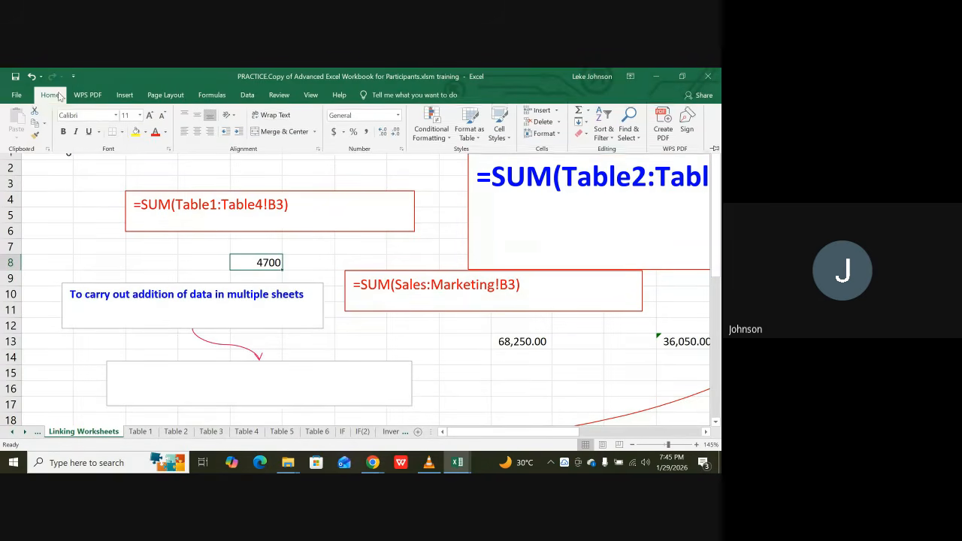
left_click(368, 134)
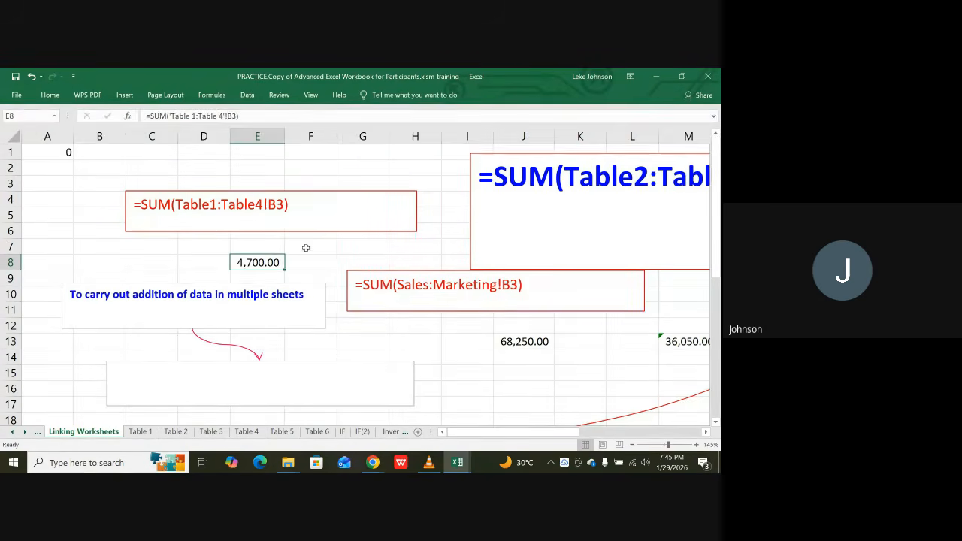
left_click(207, 245)
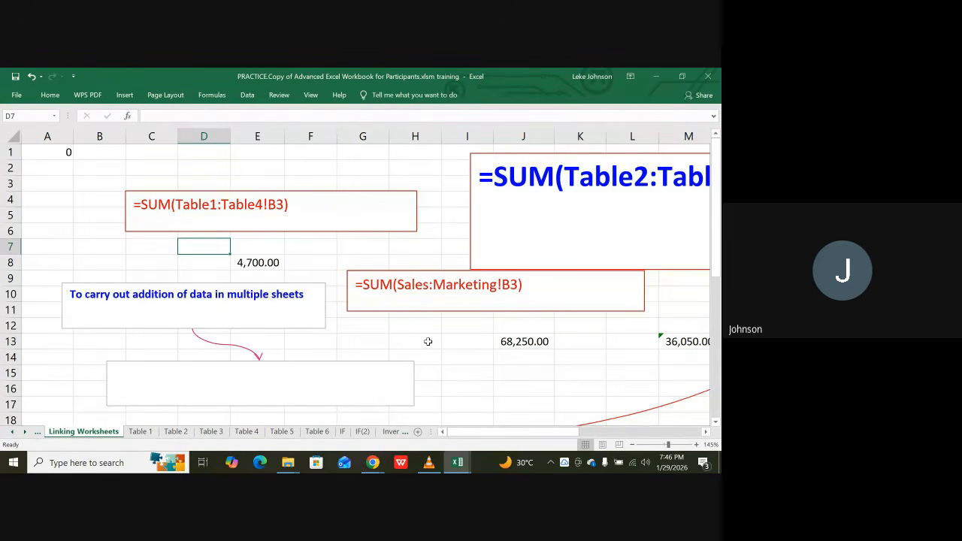
Examine the boxed example SUM formulas across multiple sheets in the lower part of Linking Worksheets
scroll(428, 341, "down", 2)
scroll(435, 340, "down", 2)
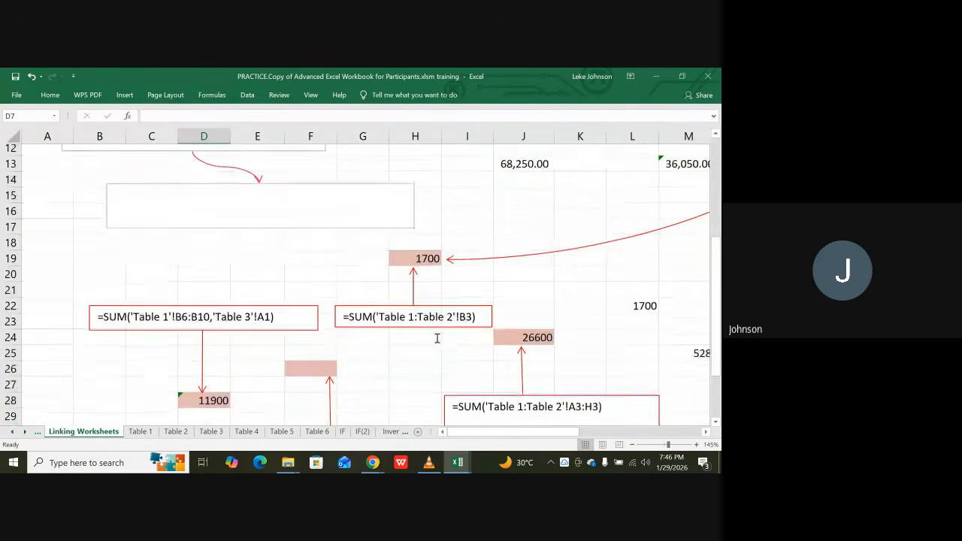
scroll(373, 339, "down", 1)
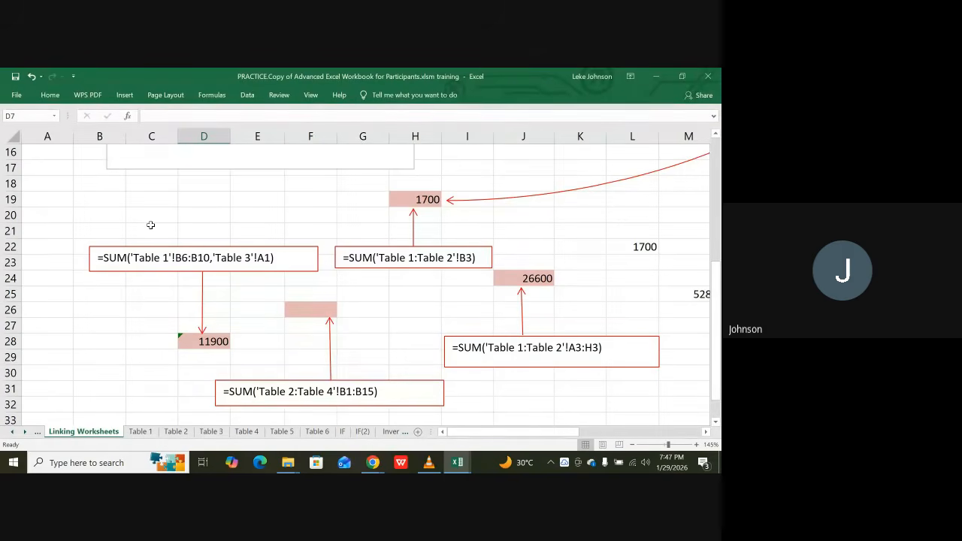
scroll(185, 236, "down", 1)
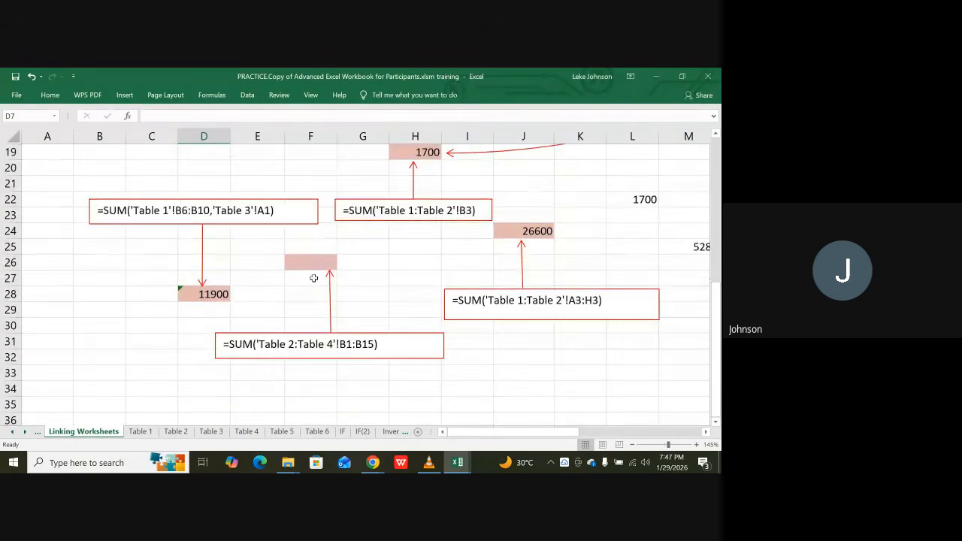
scroll(344, 294, "down", 2)
scroll(394, 305, "up", 3)
scroll(393, 304, "up", 5)
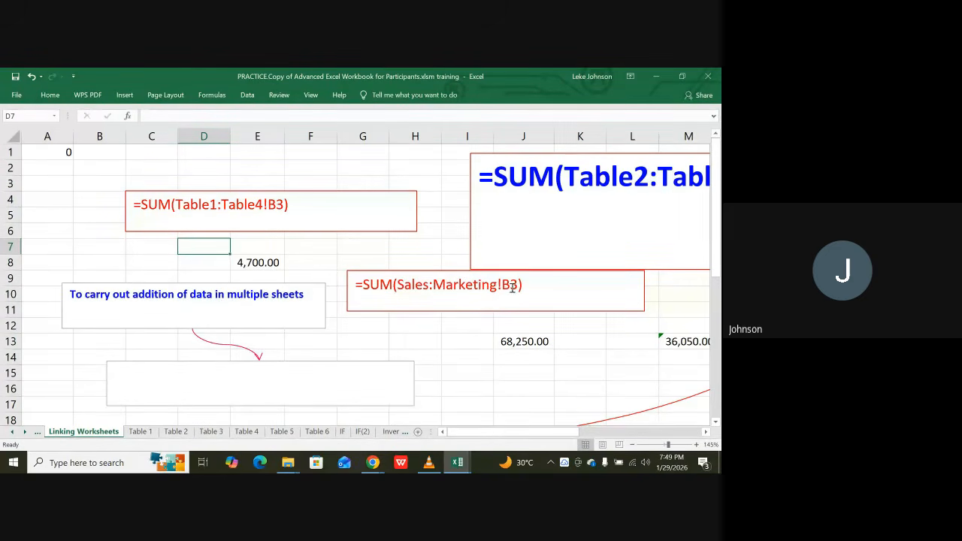
scroll(421, 319, "down", 4)
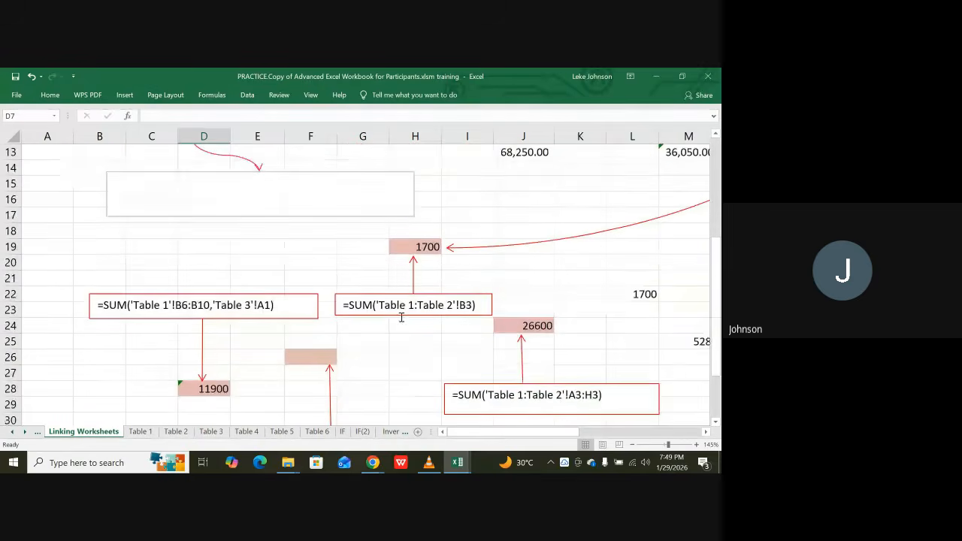
scroll(526, 338, "down", 2)
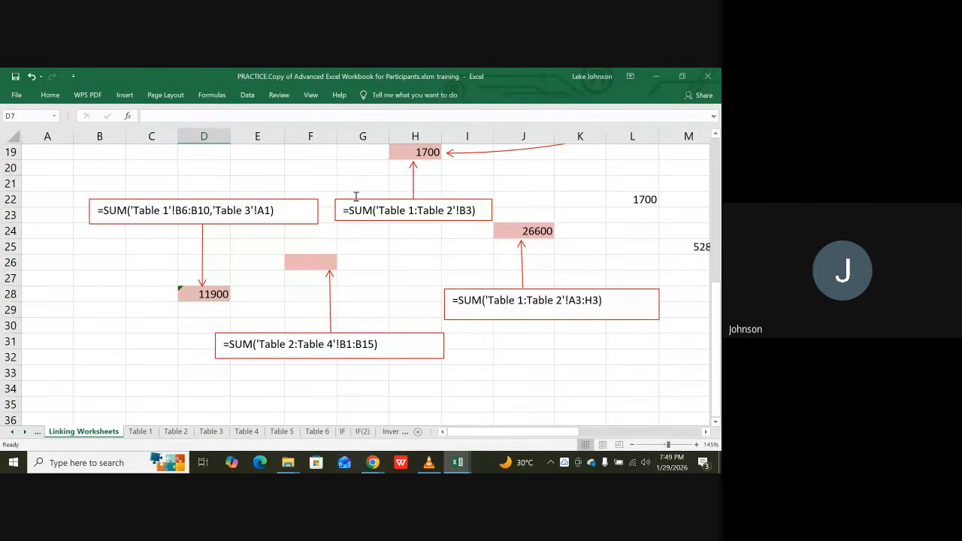
scroll(359, 306, "up", 5)
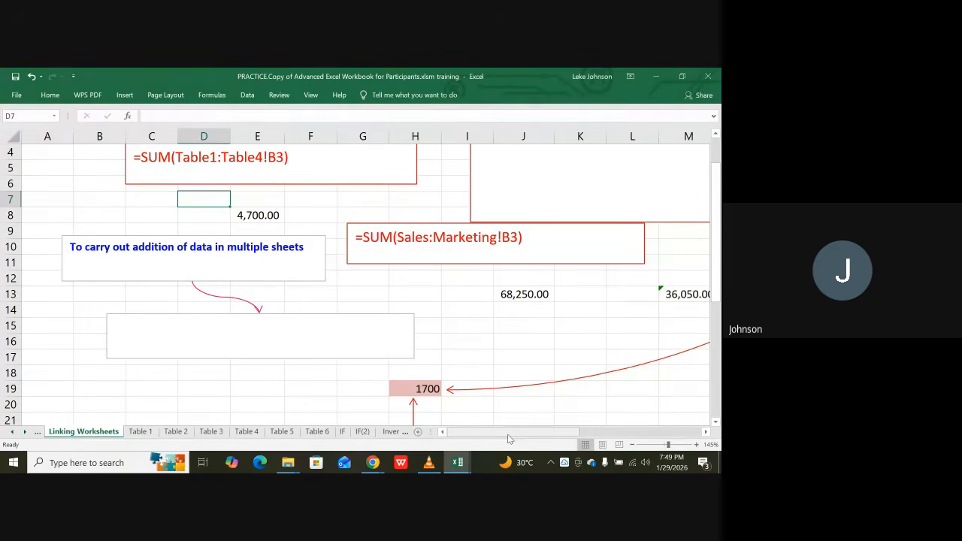
Compare the =SUM(Table2:Table4!B5:H5) and =SUM(Sales:Marketing!B3) examples with the boxed formulas further down Linking Worksheets
left_click_drag(509, 436, 594, 442)
scroll(554, 354, "up", 1)
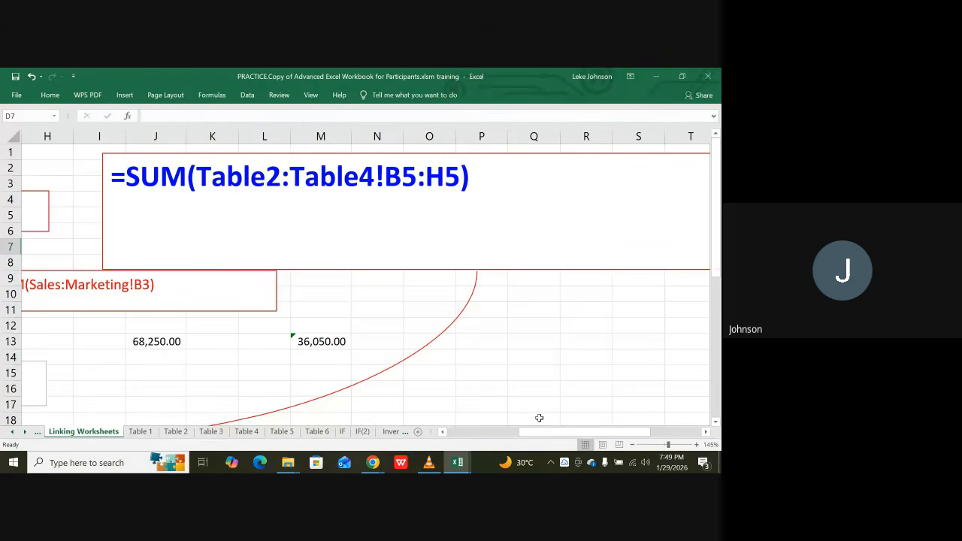
left_click_drag(546, 432, 525, 431)
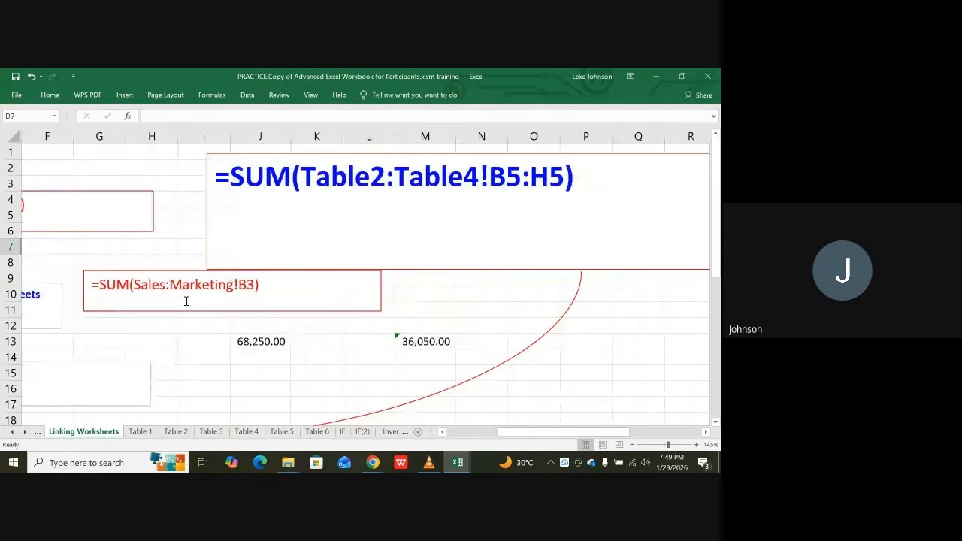
left_click_drag(547, 436, 515, 433)
scroll(361, 363, "down", 3)
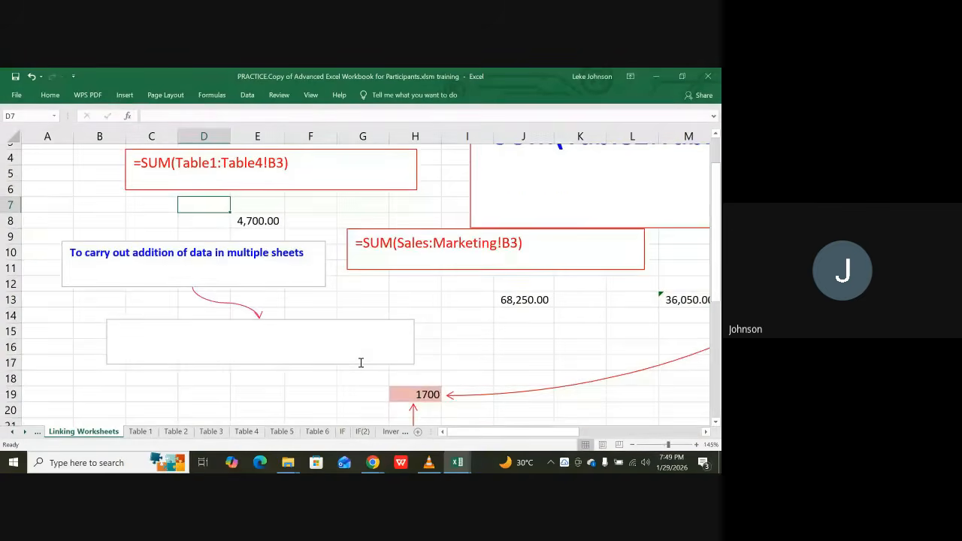
scroll(366, 359, "down", 3)
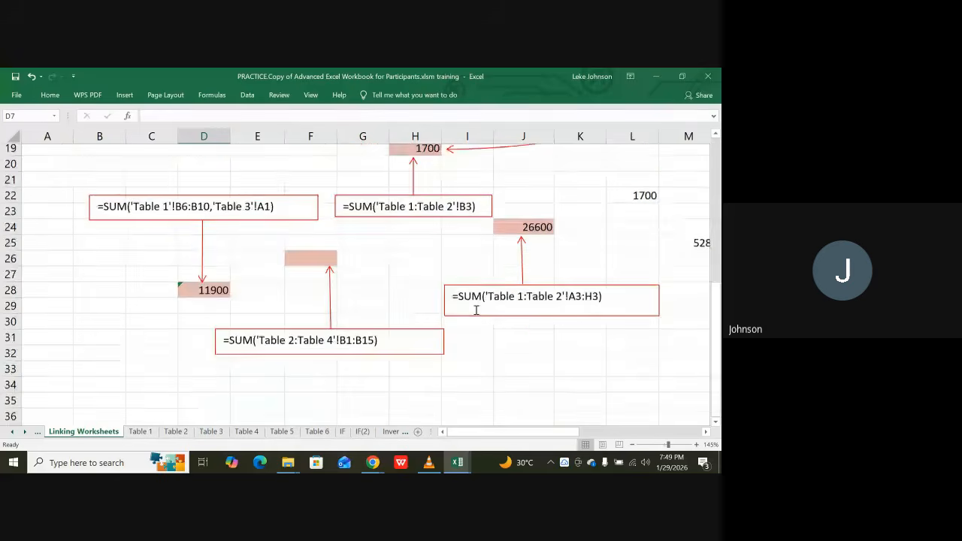
scroll(372, 311, "up", 5)
scroll(372, 311, "up", 1)
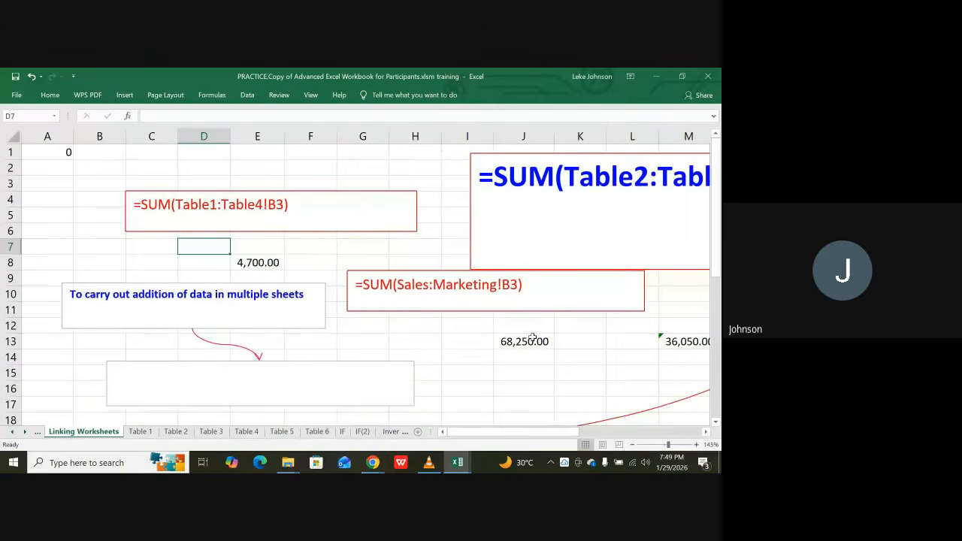
scroll(519, 339, "down", 2)
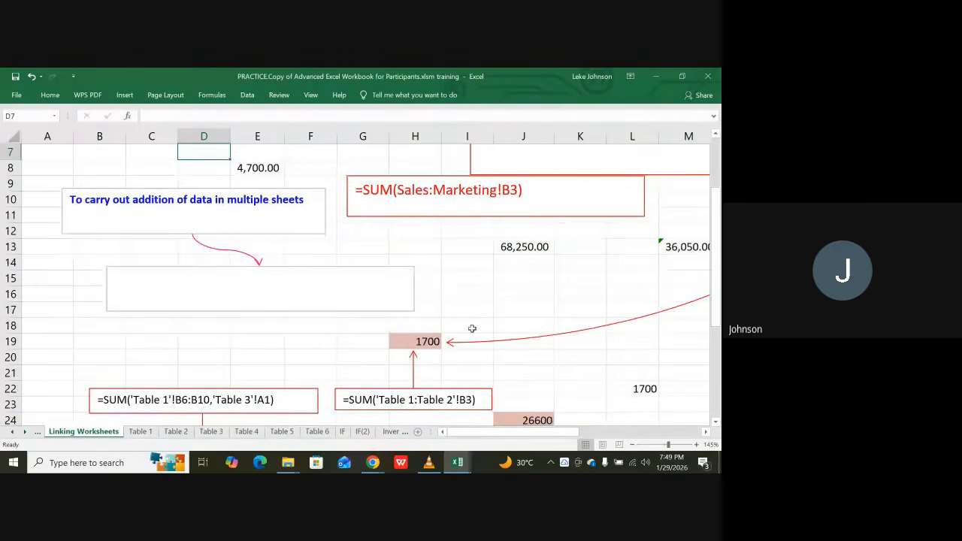
scroll(459, 352, "down", 1)
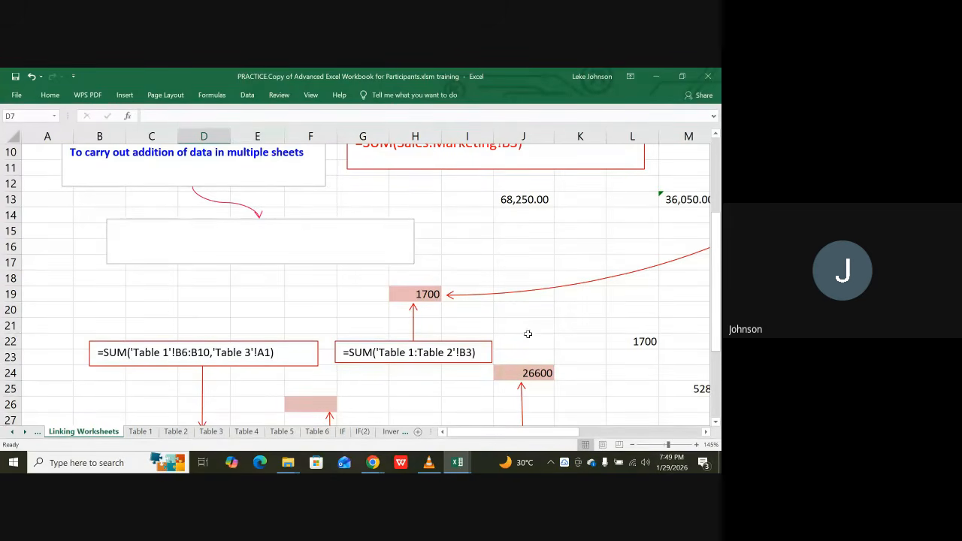
scroll(331, 371, "down", 1)
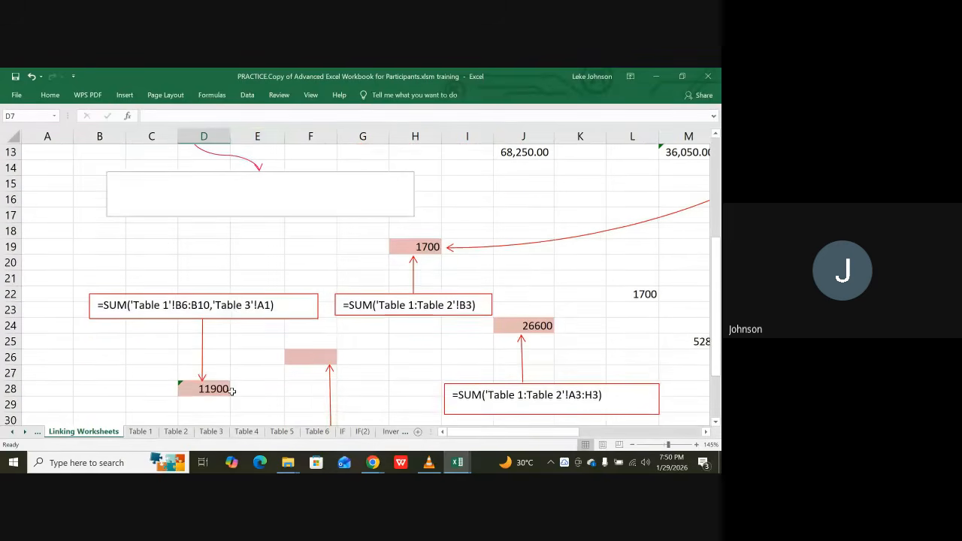
Clear the leftover B5:H5 notes and totals in range J5:M9 of the Table 2 sheet
left_click(140, 431)
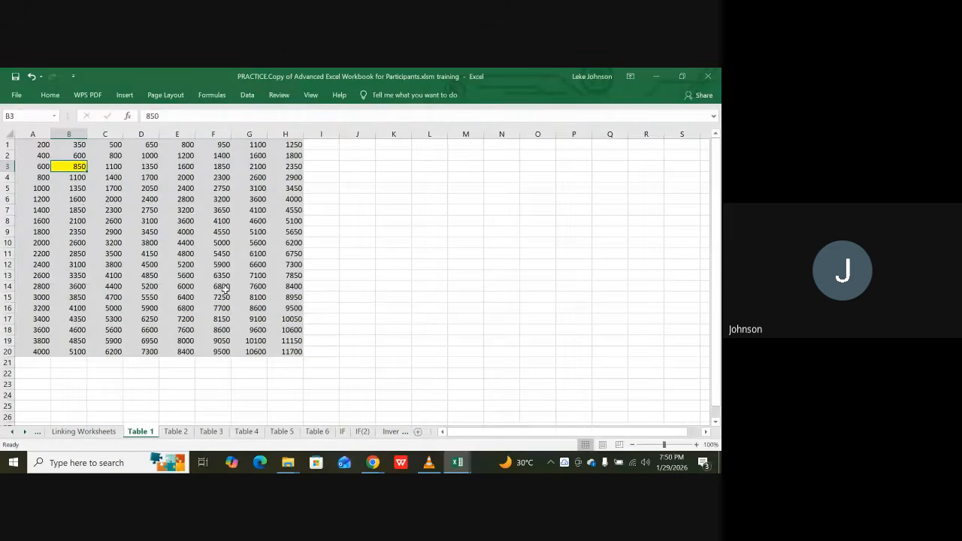
left_click(176, 431)
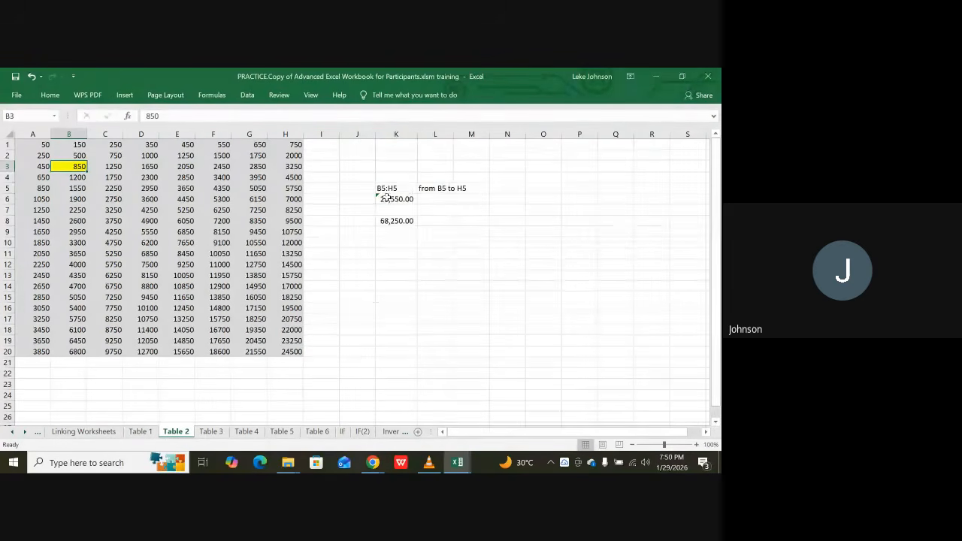
left_click_drag(374, 188, 463, 228)
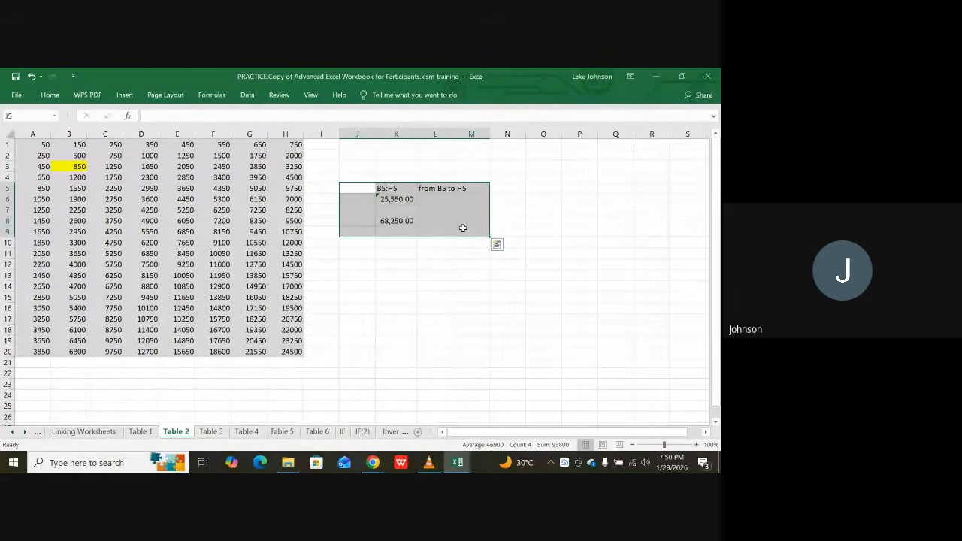
key("Delete")
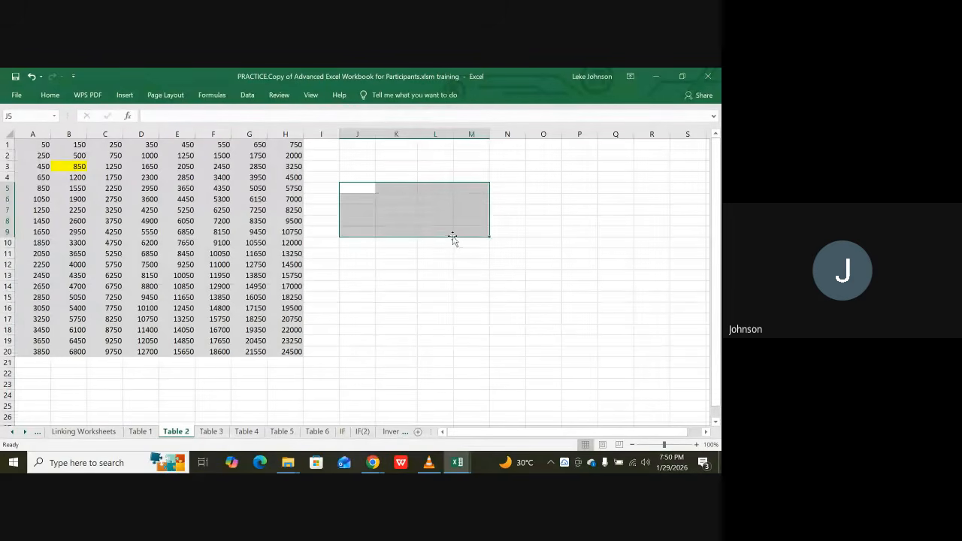
left_click(384, 295)
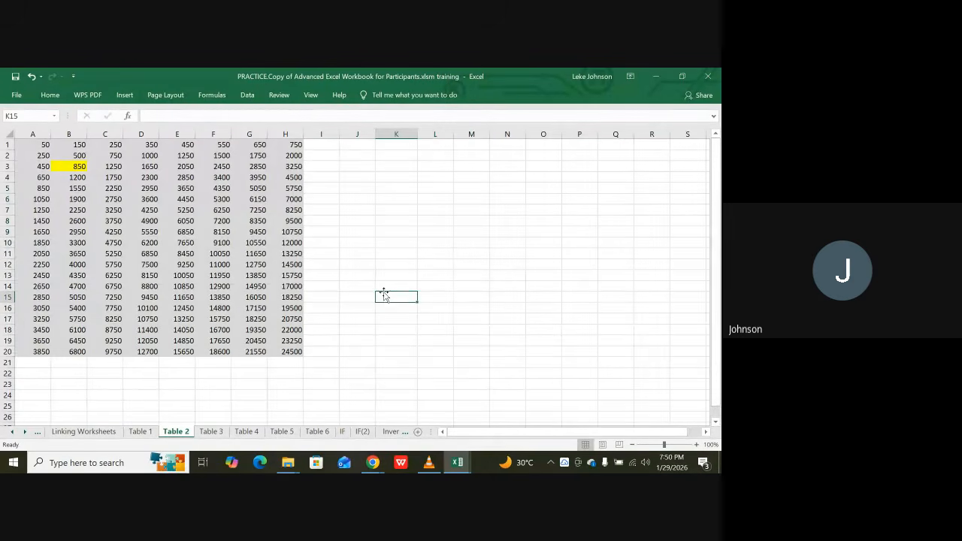
Review the remaining boxed SUM examples in Linking Worksheets, and examine the reorder formula in cell H4 of the IF sheet
left_click(84, 431)
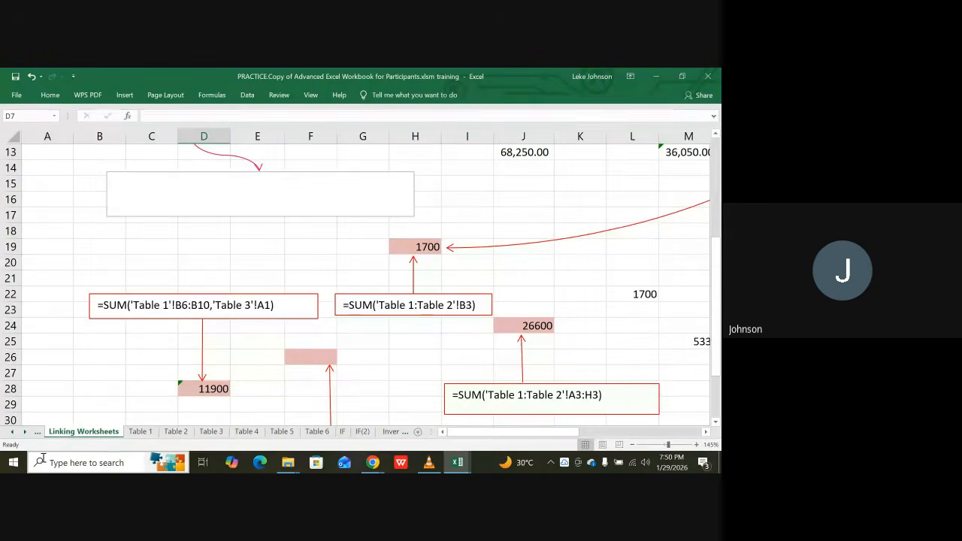
scroll(284, 337, "down", 2)
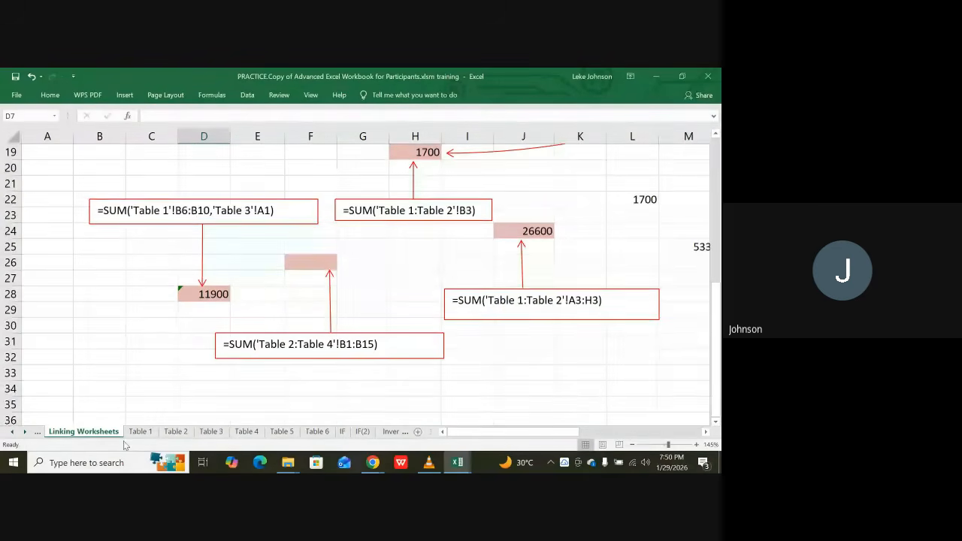
left_click(24, 432)
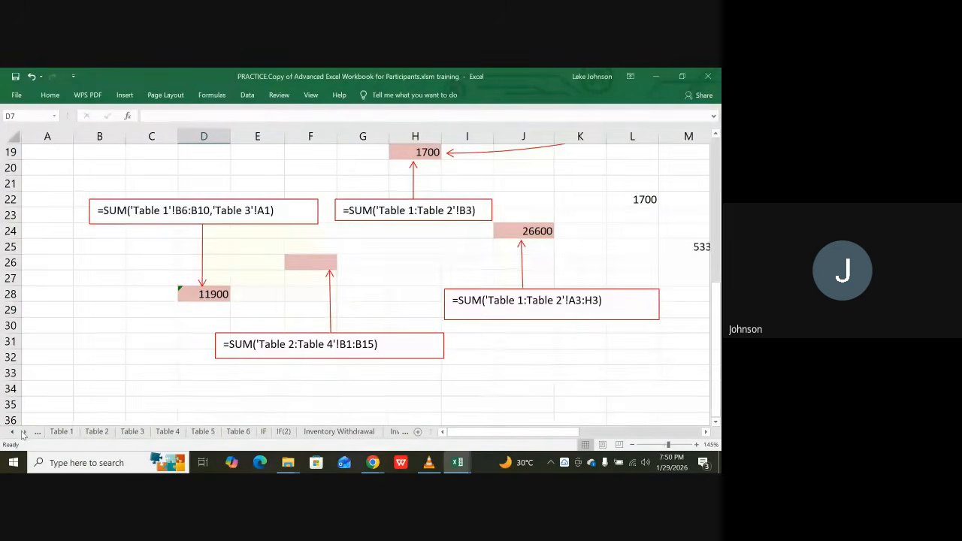
left_click(24, 432)
left_click(24, 432)
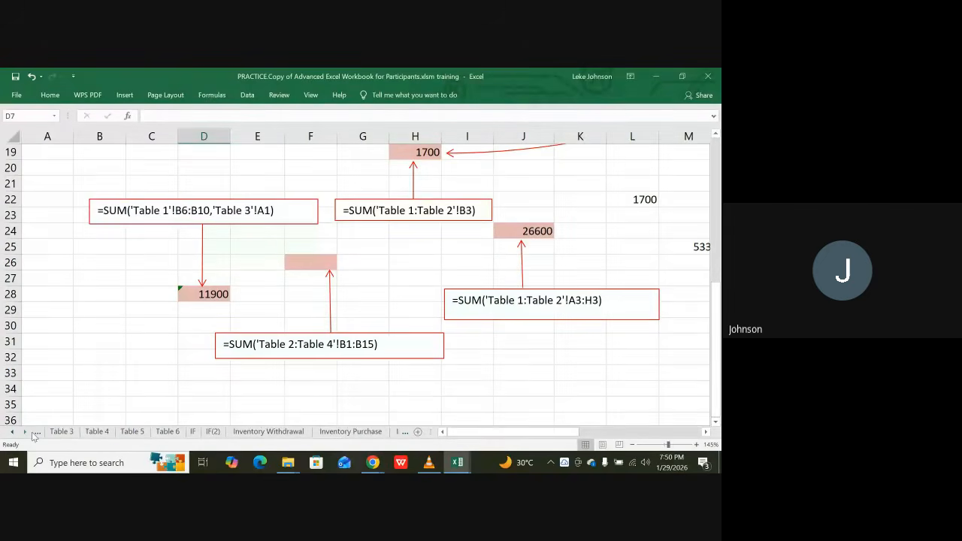
left_click(192, 432)
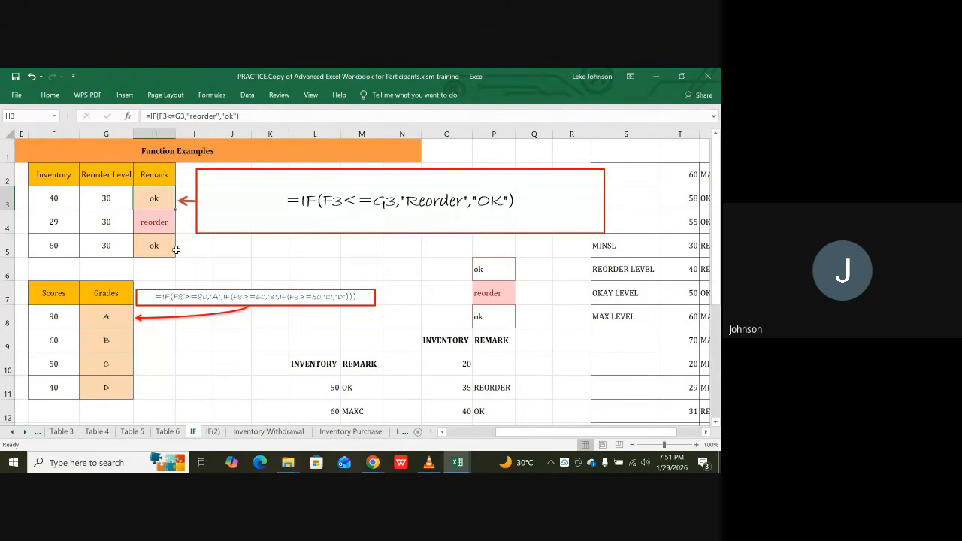
left_click(155, 222)
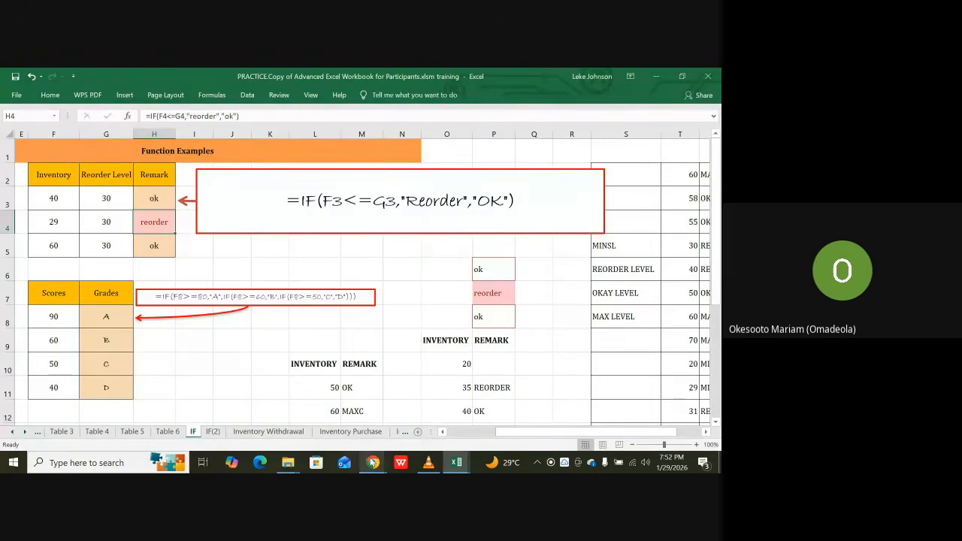
Switch to the Google Meet window in Chrome, close the WhatsApp page, and return to the practice workbook in Excel
mouse_move(373, 462)
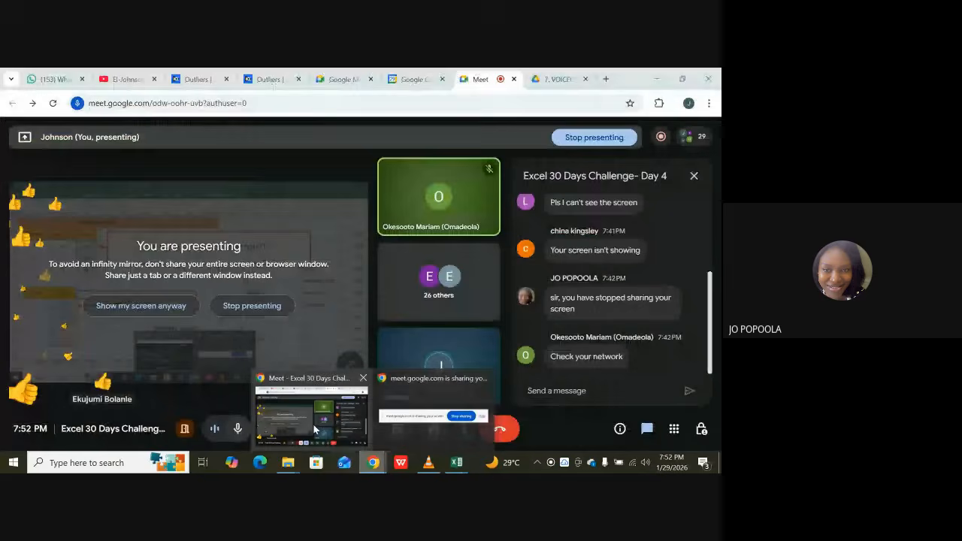
left_click(314, 428)
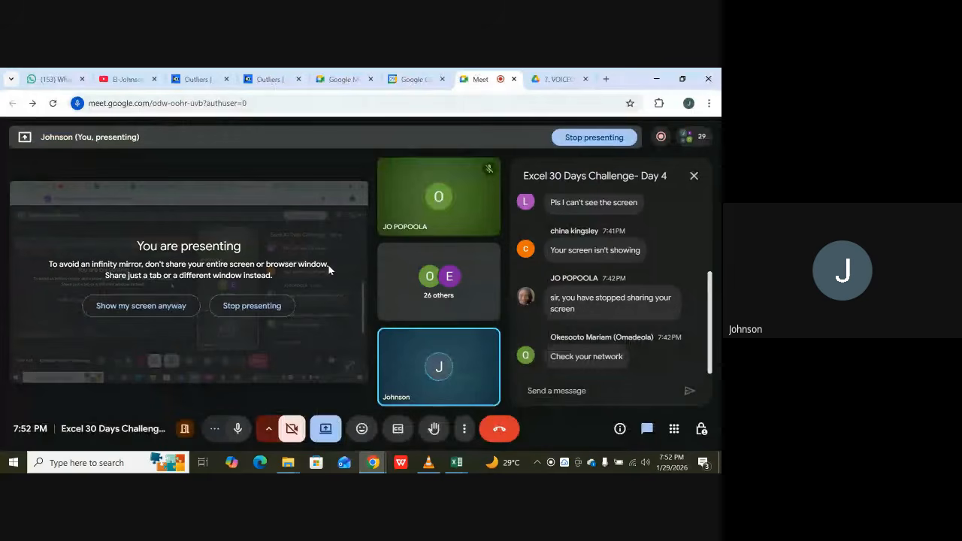
left_click(79, 79)
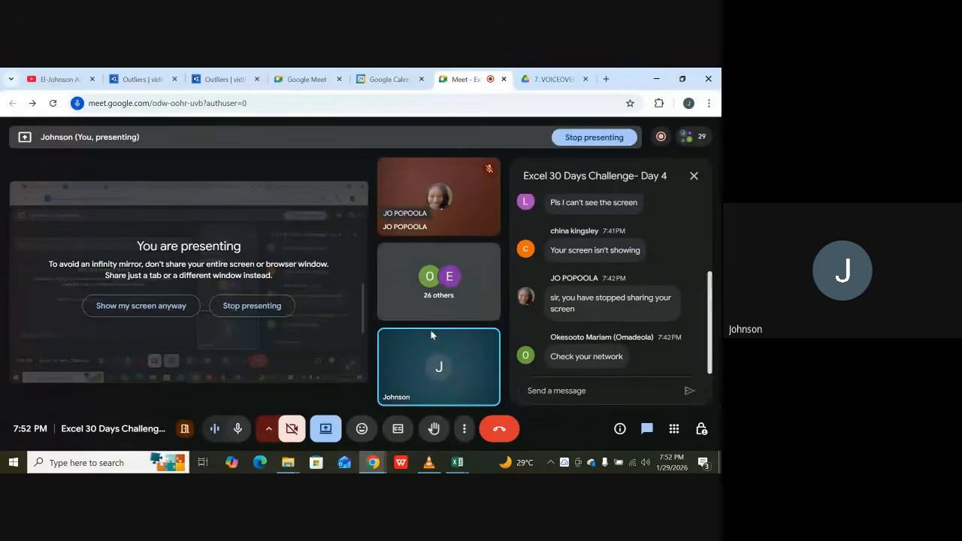
mouse_move(457, 460)
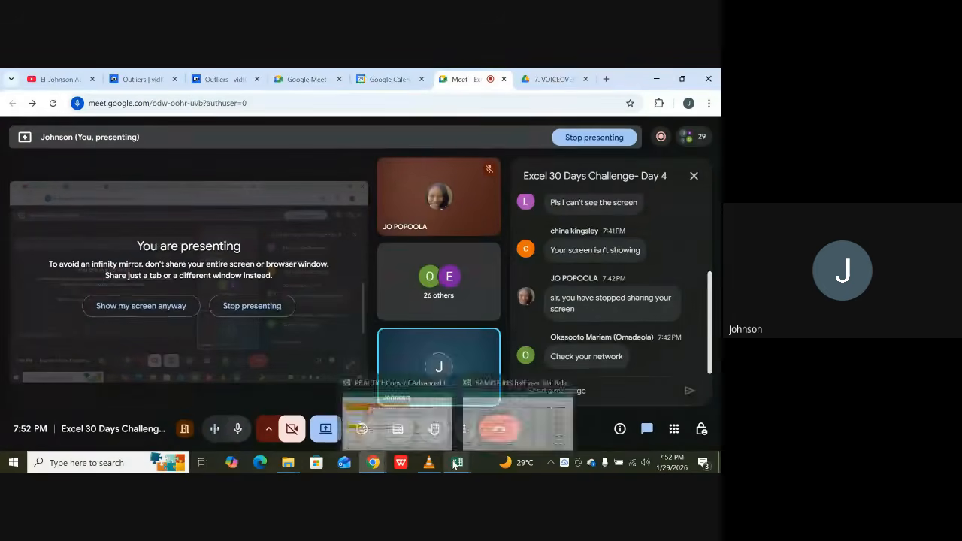
left_click(439, 417)
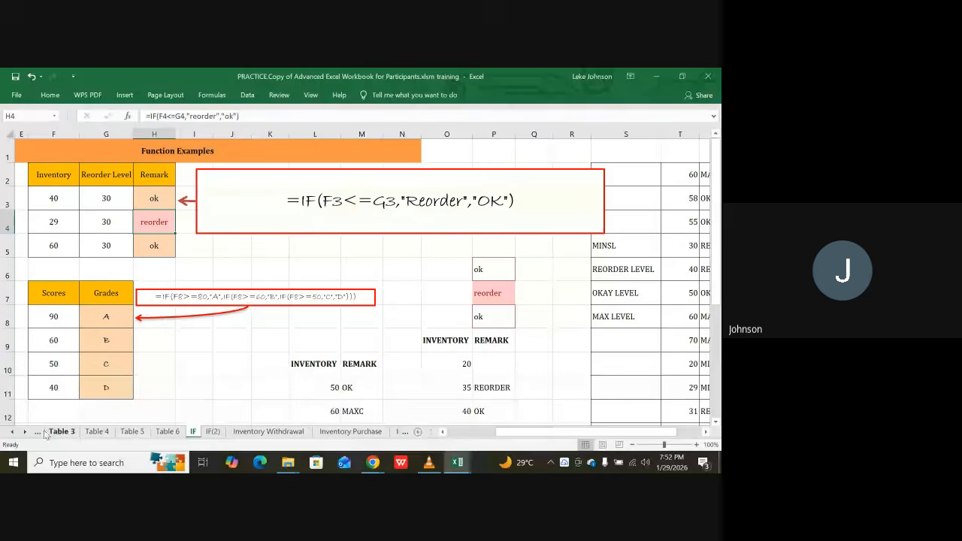
Compare the boxed SUM examples in Linking Worksheets with the source data in the Table 1 sheet
left_click(11, 435)
left_click(12, 435)
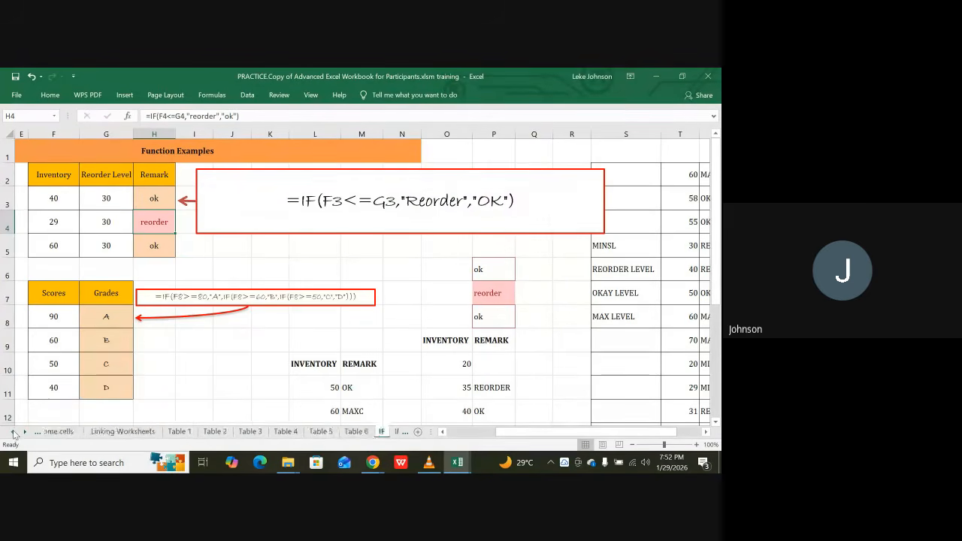
left_click(11, 435)
left_click(12, 434)
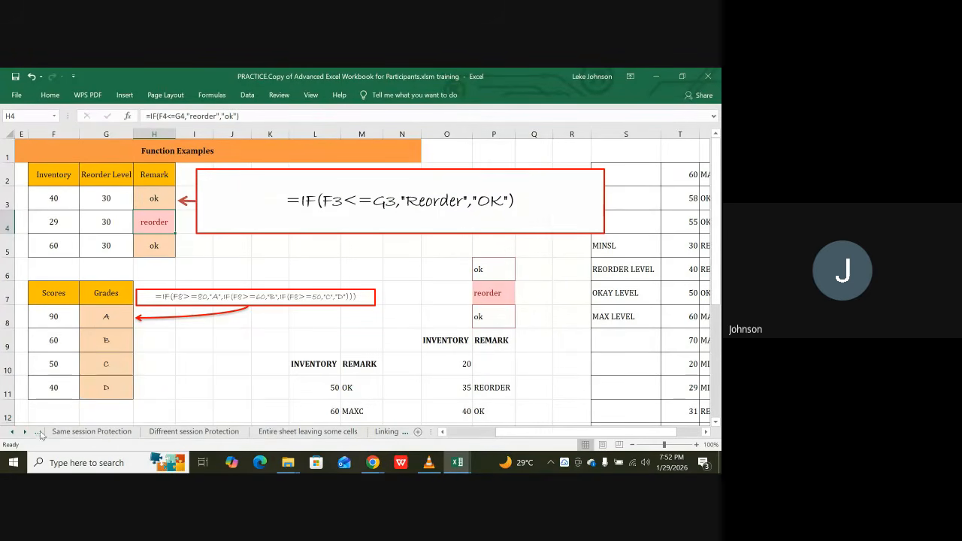
left_click(26, 433)
left_click(25, 433)
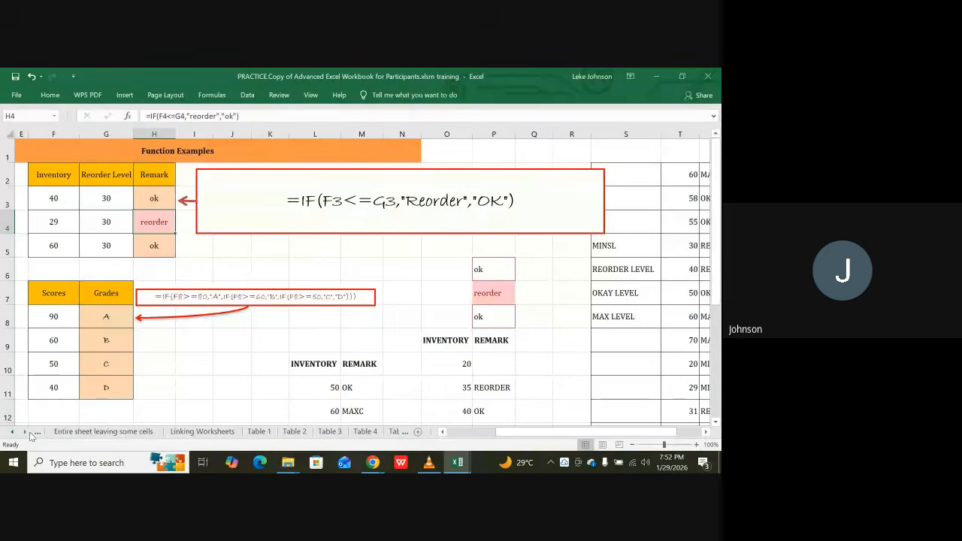
left_click(260, 433)
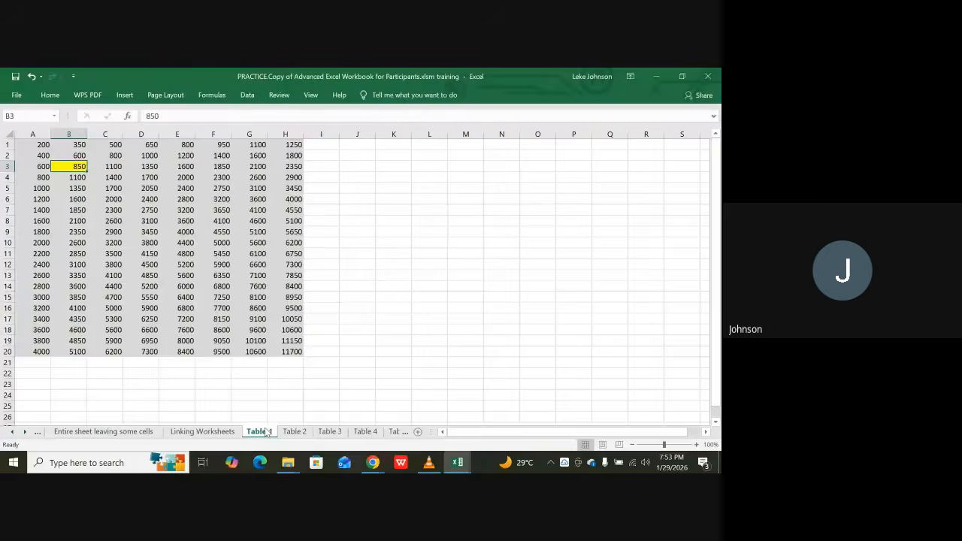
key("ctrl+Page_Up")
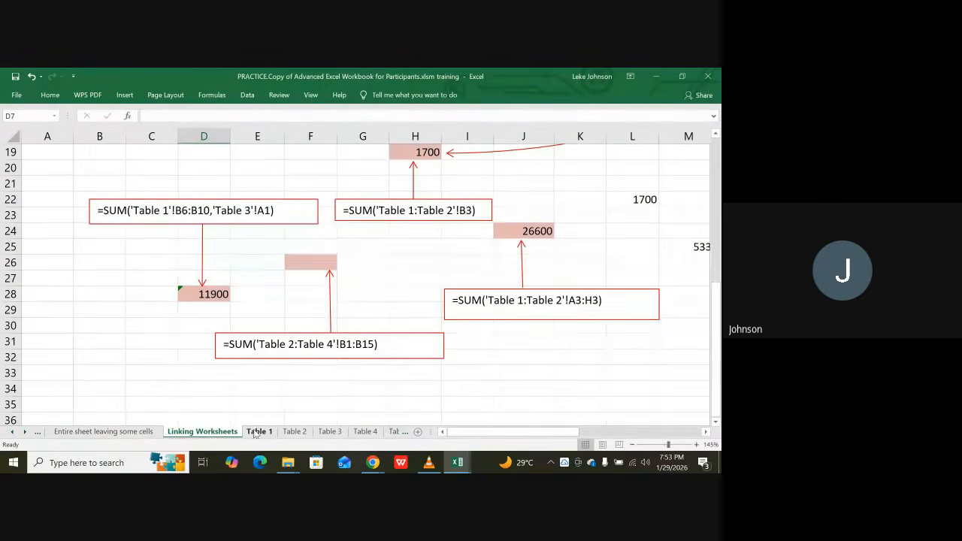
left_click(258, 433)
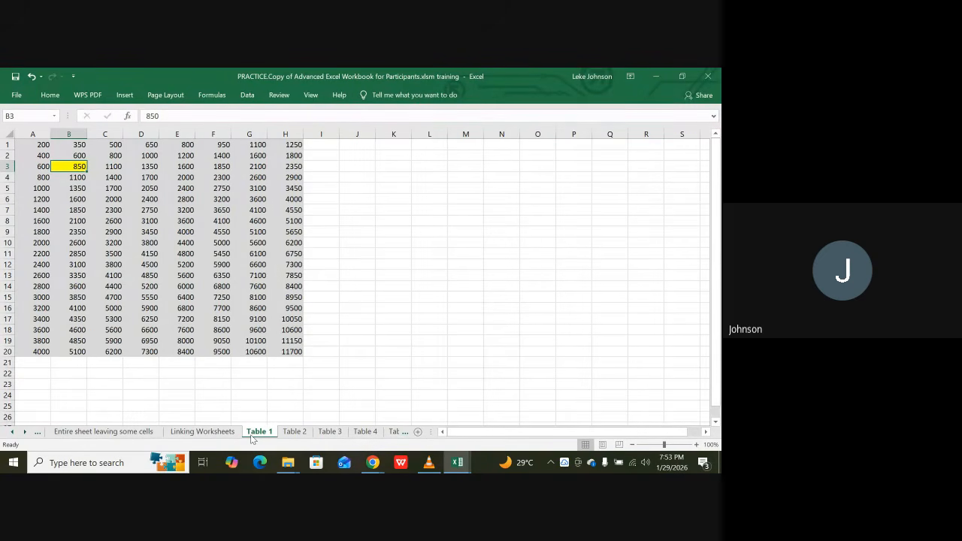
Enter the heading "LINKING of Workbook" in cell C174 of the TOUR sheet
left_click(12, 432)
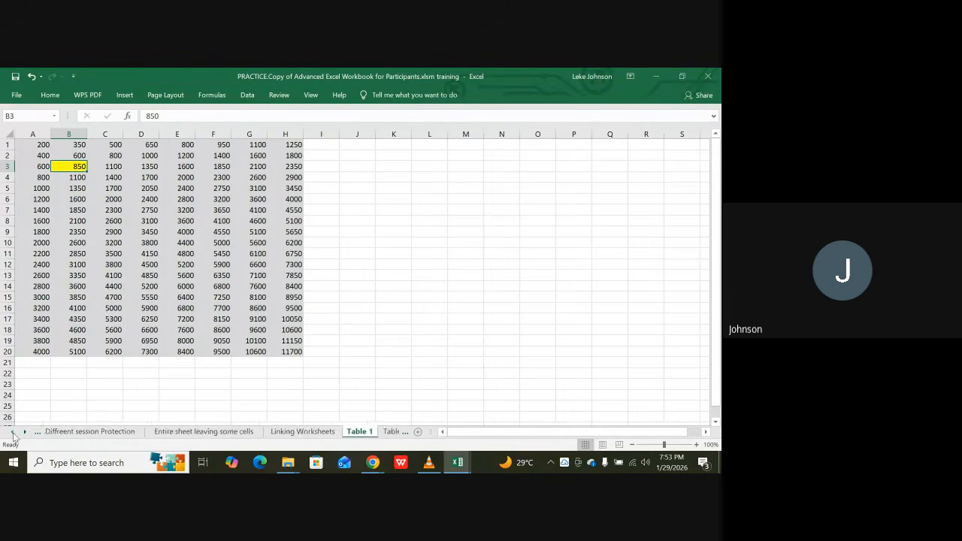
left_click(13, 433)
left_click(13, 433)
left_click(13, 433)
left_click(12, 433)
left_click(13, 433)
left_click(13, 433)
left_click(13, 433)
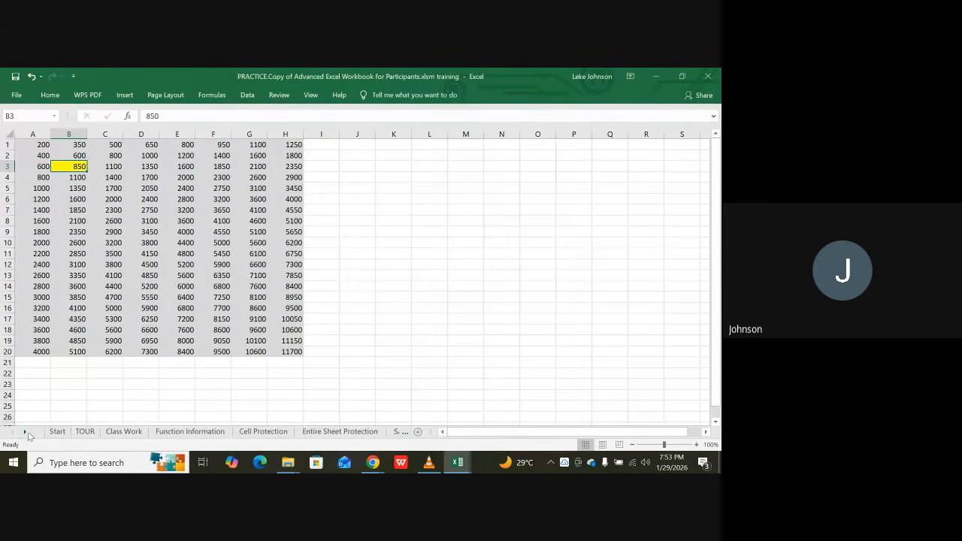
left_click(82, 434)
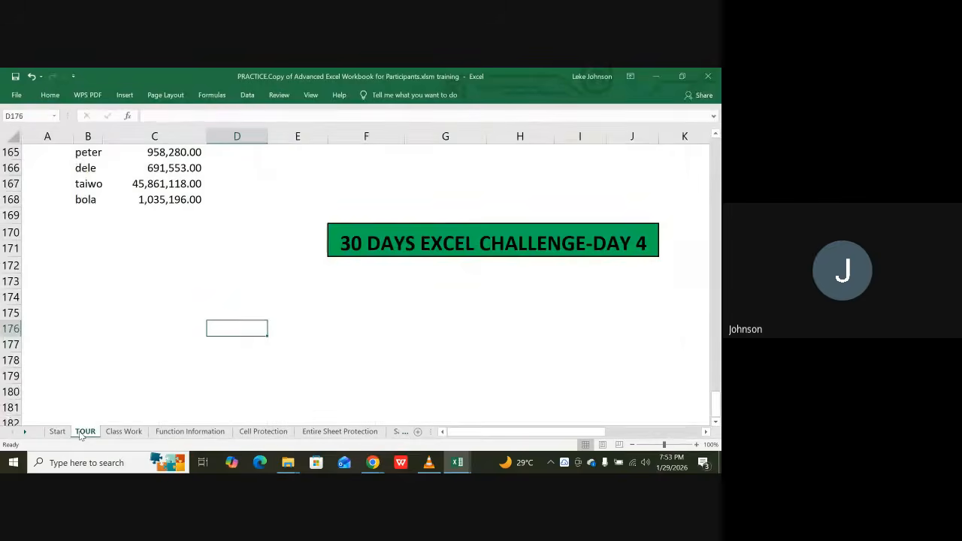
left_click(130, 309)
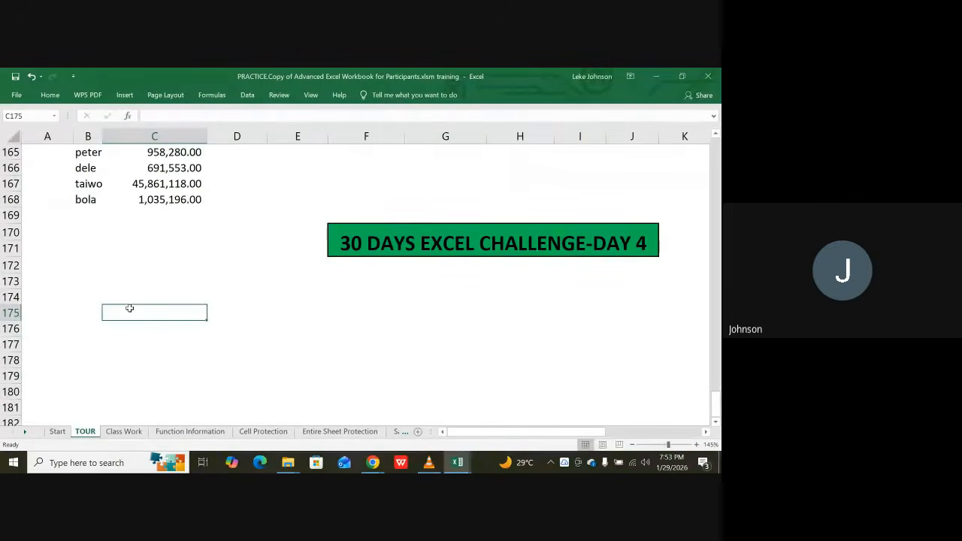
left_click(127, 293)
type("L")
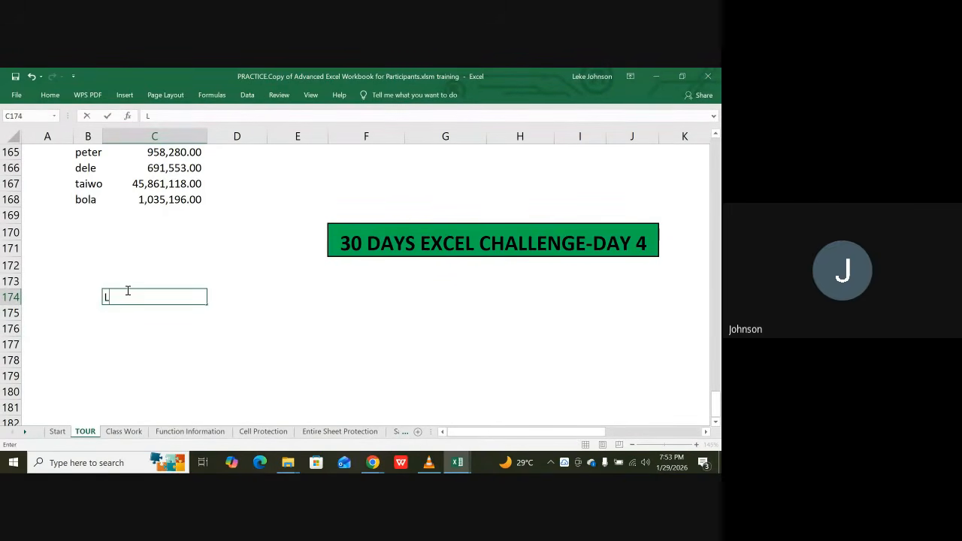
type("INKING of Workbook")
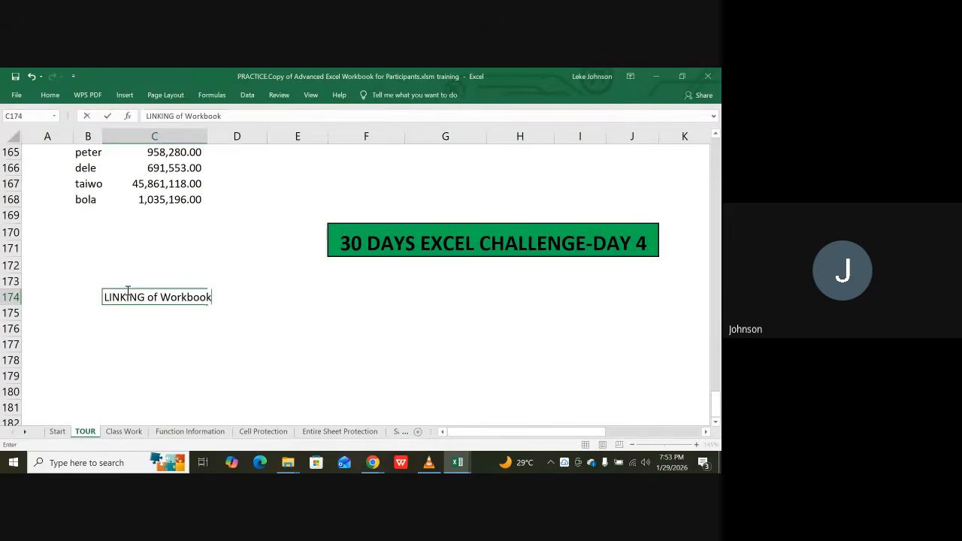
key("Tab")
Begin a note in cell E174 reading "when tryi ng to use the name of an excel sheet in a formula"
key("Tab")
type("w")
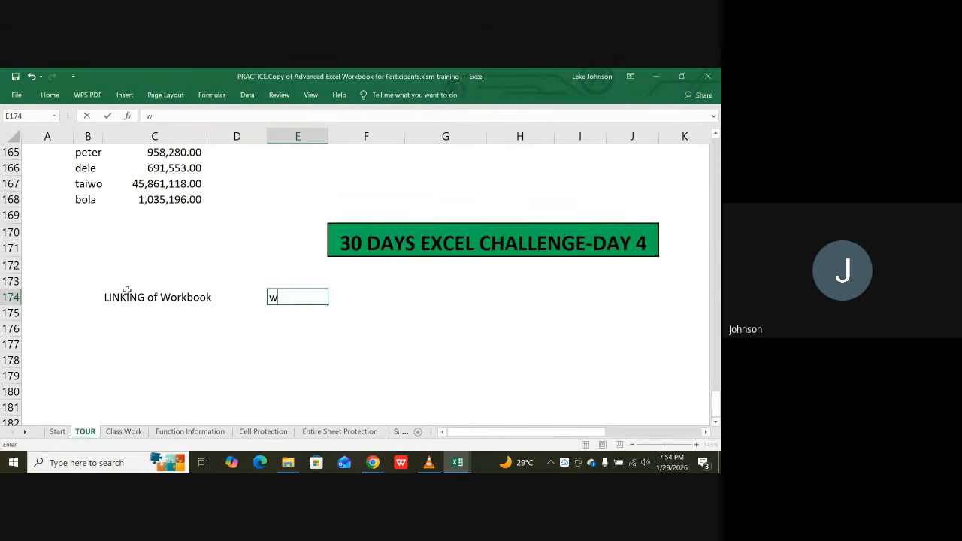
type("hen tryi ng to ")
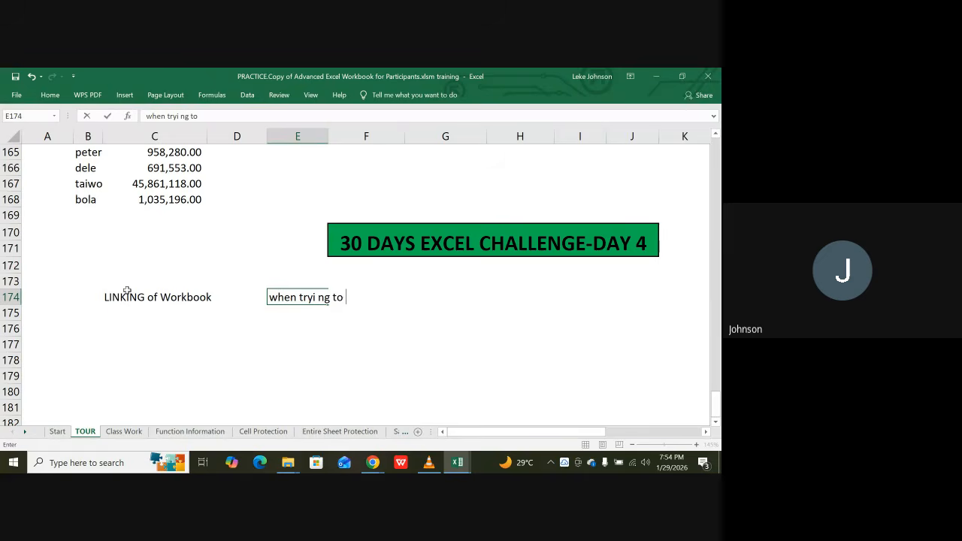
type("use the name of ")
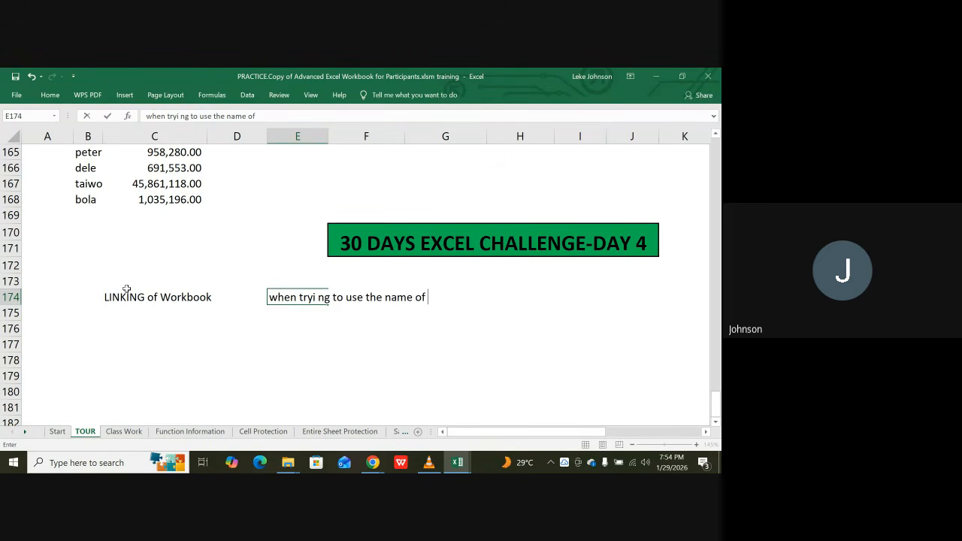
type("a work")
key("BackSpace")
key("BackSpace")
key("BackSpace")
key("BackSpace")
type("n excel sheet")
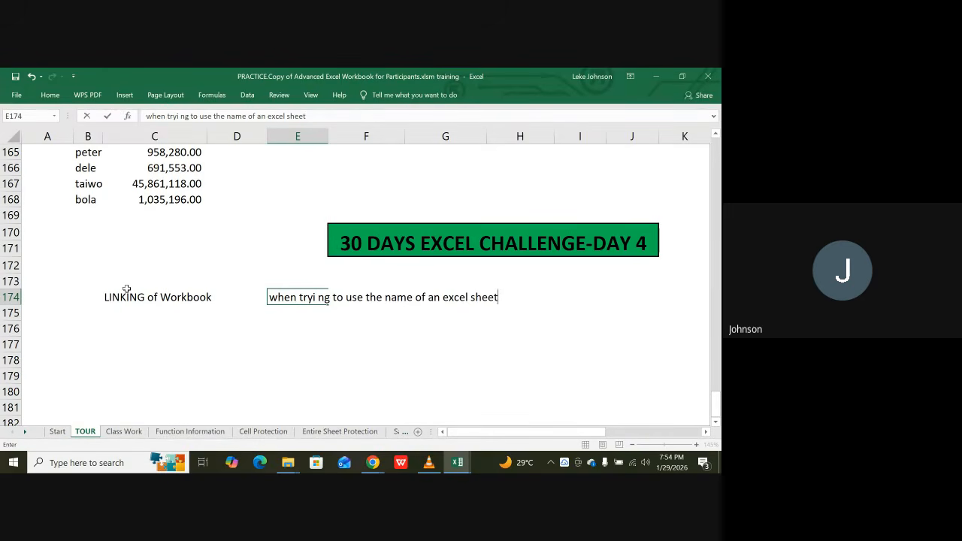
type(" in a formula")
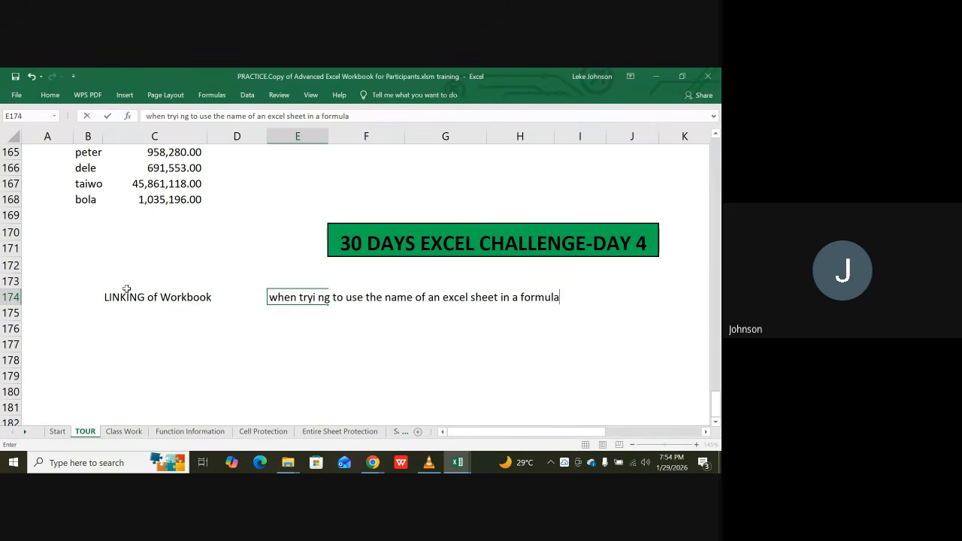
Complete the E174 note with ", tell excel that the name is a text and not a number to be used for calculation"
type(", tell excel that")
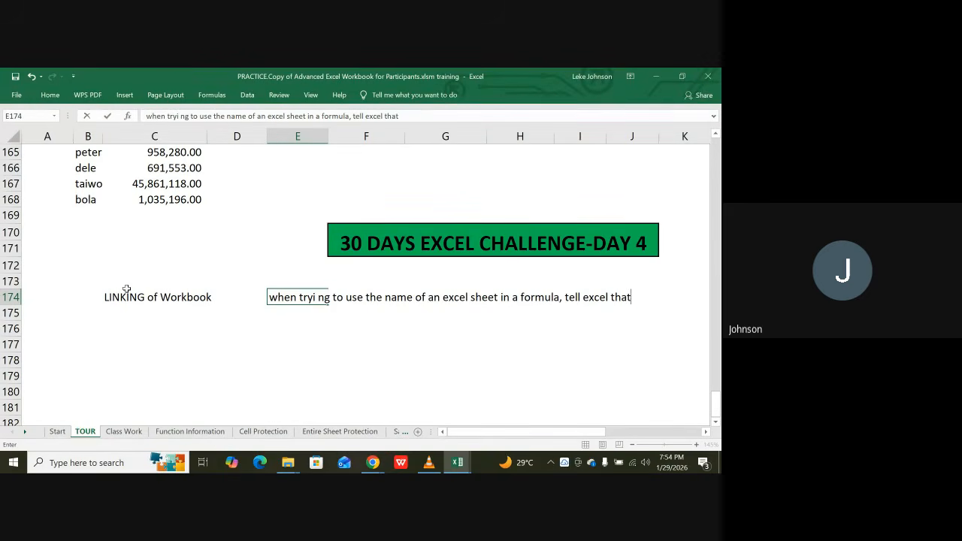
type(" the name is a")
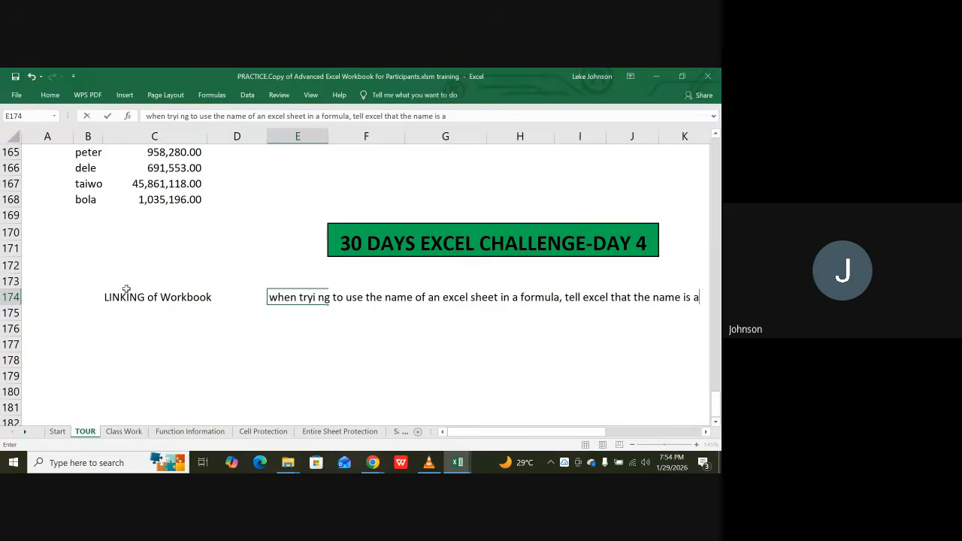
type(" text and not ")
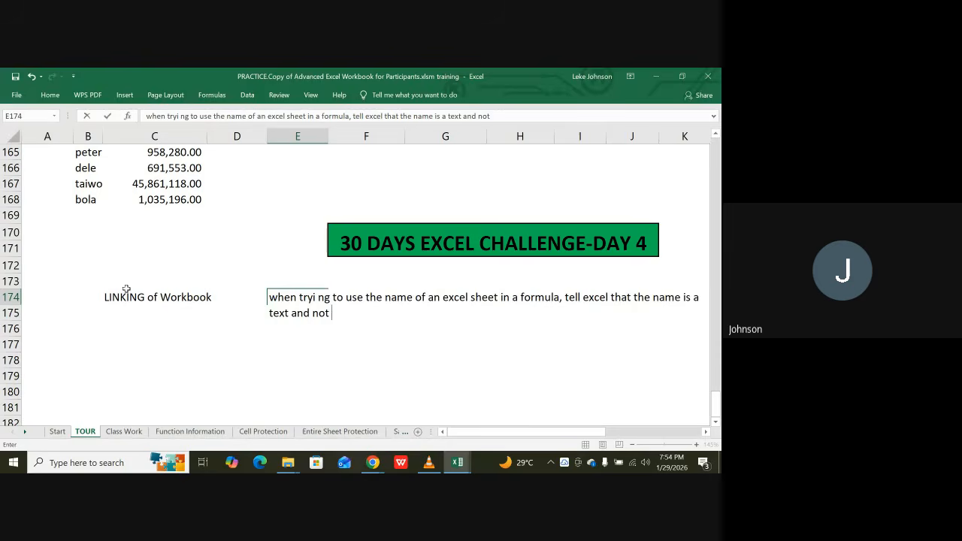
type("a number to be used")
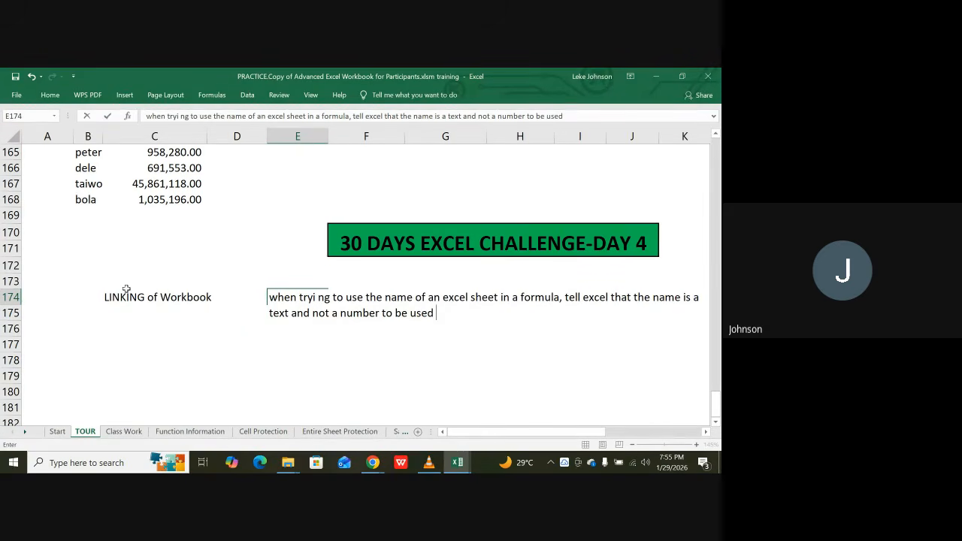
type(" for calc")
type("ulat")
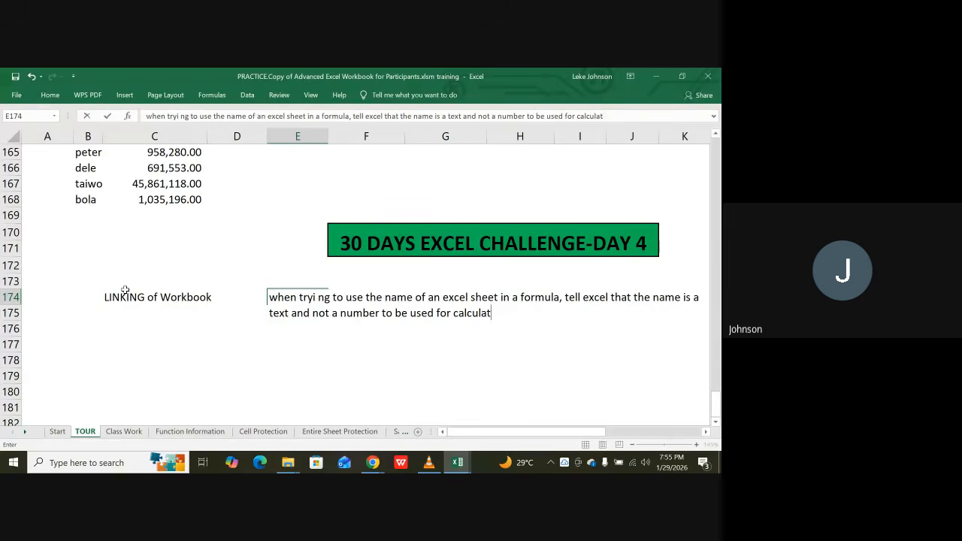
type("ion")
mouse_move(515, 436)
left_mouse_down()
mouse_move(602, 433)
mouse_move(497, 429)
left_mouse_up()
key("ctrl+Return")
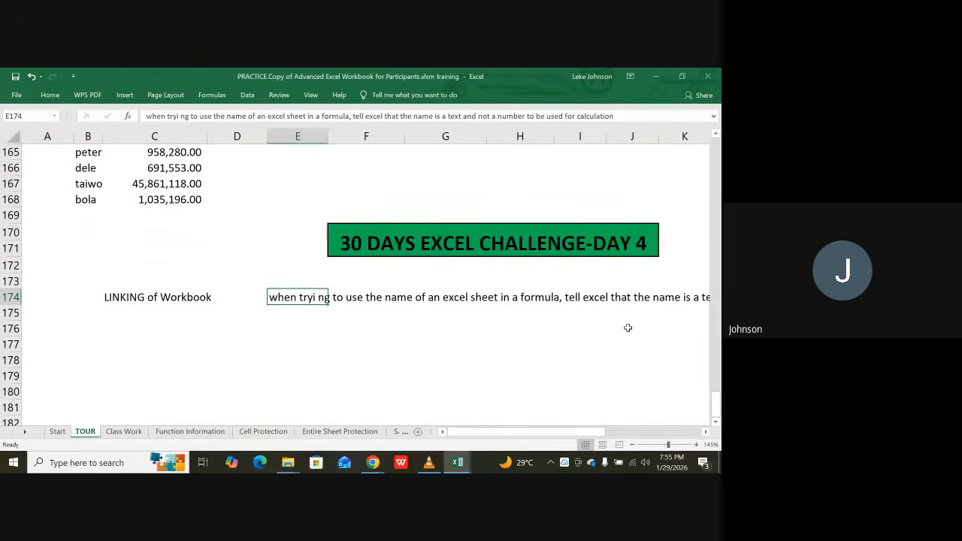
Correct "tryi ng" to "trying" in the note in cell E174
mouse_move(284, 464)
left_click(287, 319)
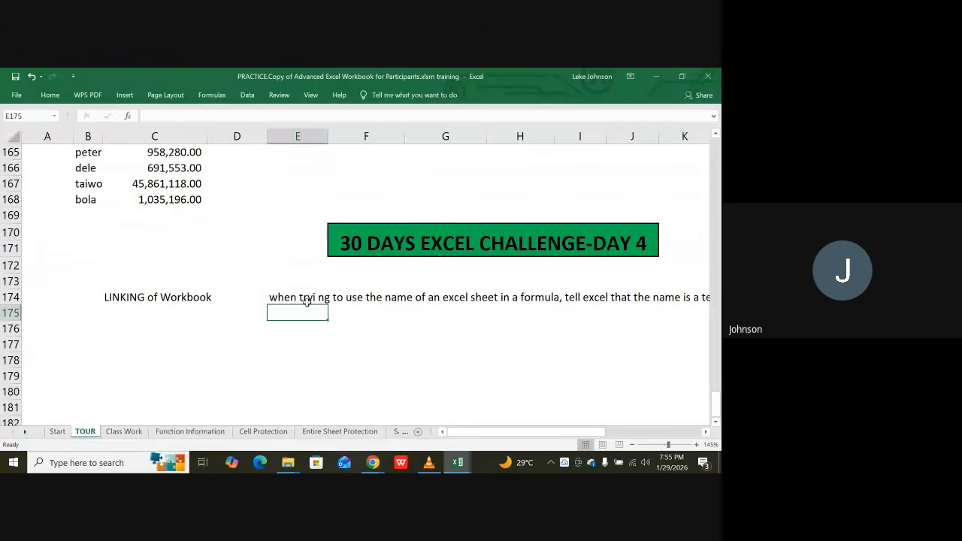
left_click(275, 298)
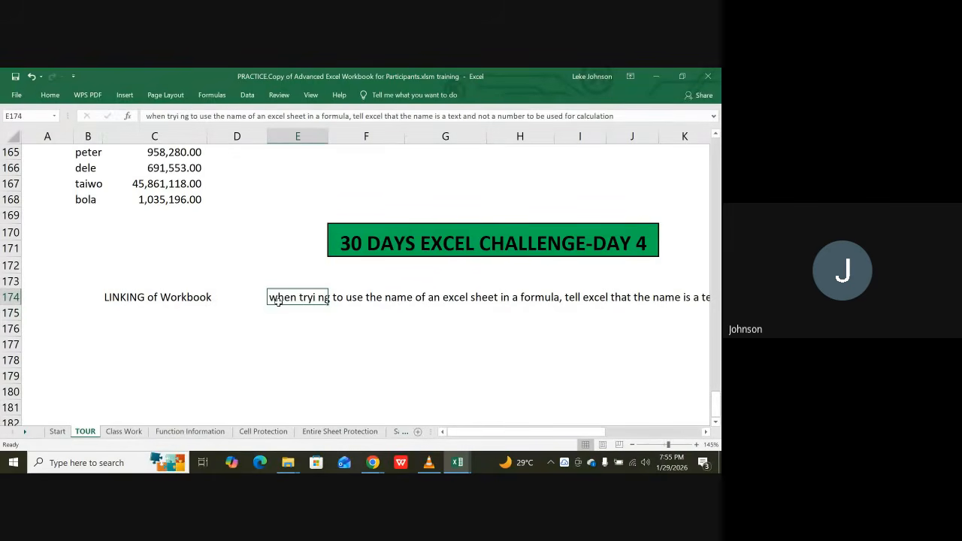
left_click(181, 115)
key("BackSpace")
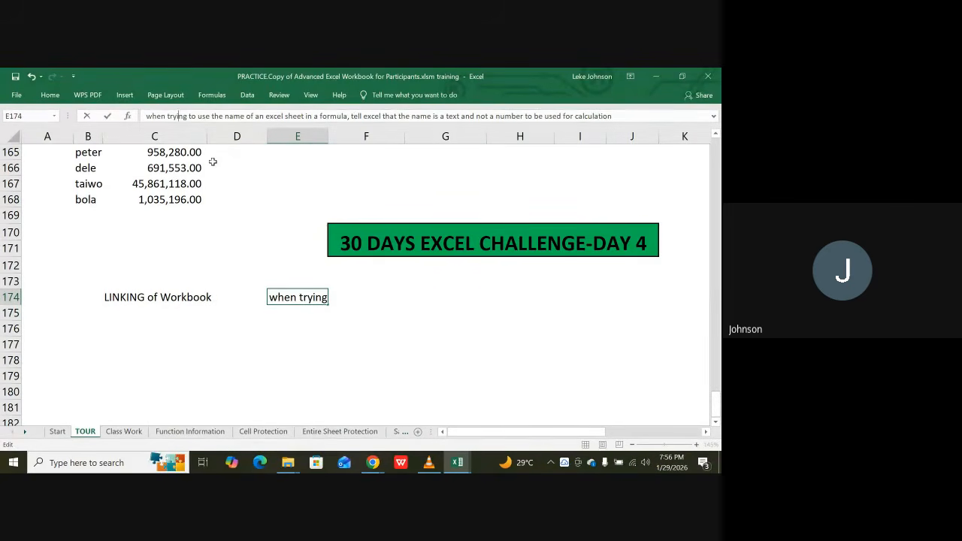
key("Return")
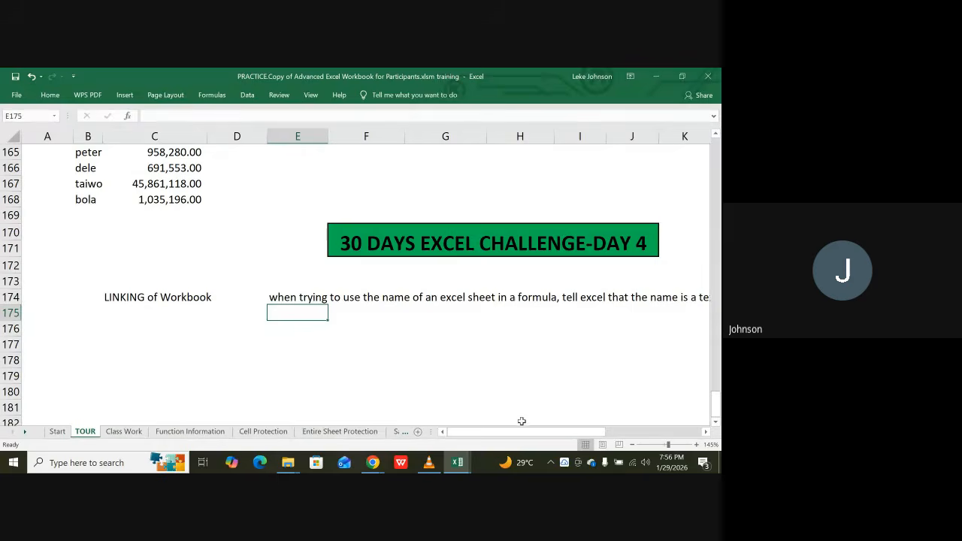
Merge and center the range E174:J175 that holds the note on sheet names
left_click_drag(513, 433, 492, 447)
left_click(284, 299)
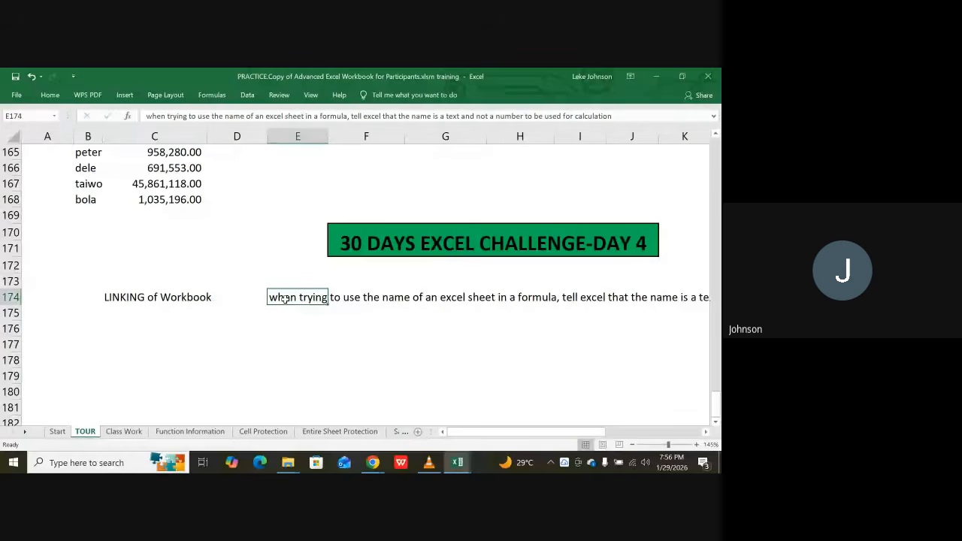
left_click_drag(284, 299, 645, 295)
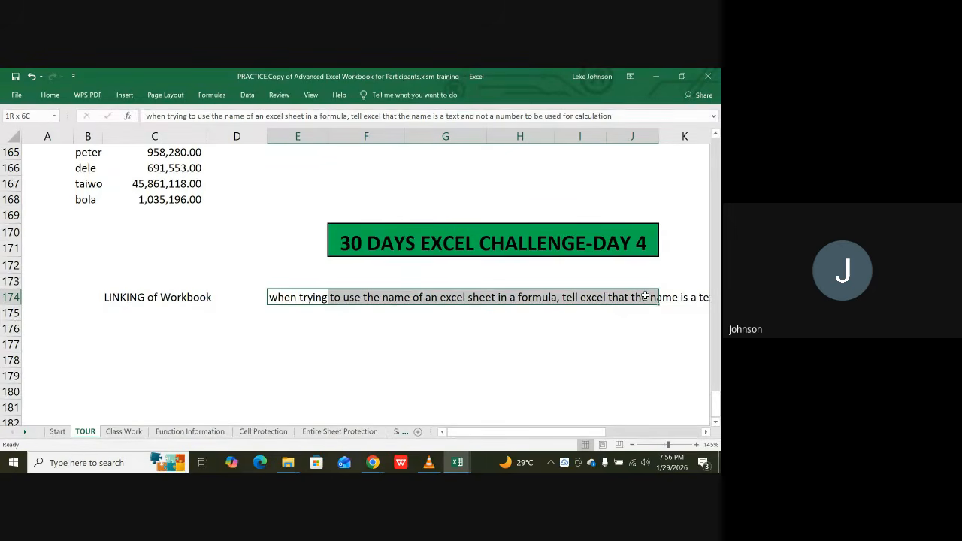
left_click_drag(645, 295, 639, 305)
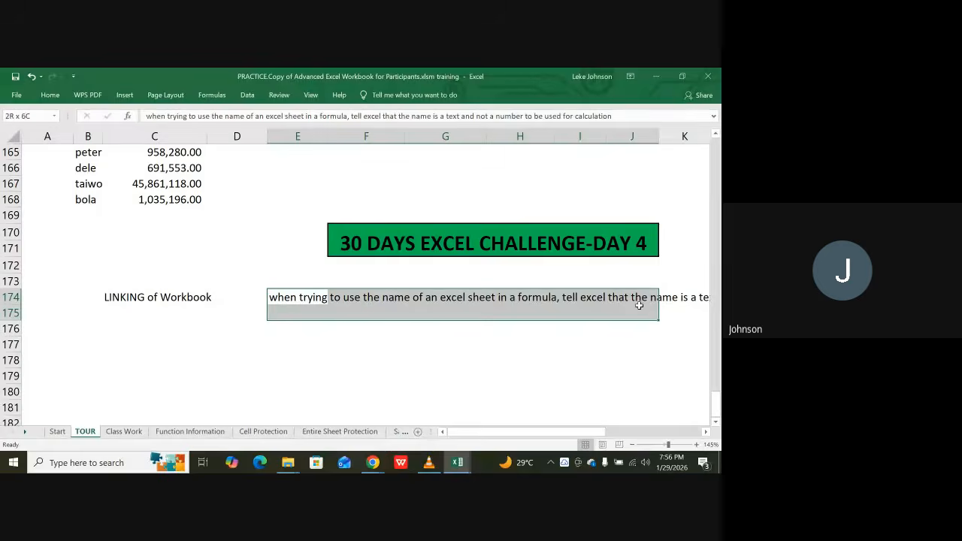
left_click_drag(639, 305, 639, 306)
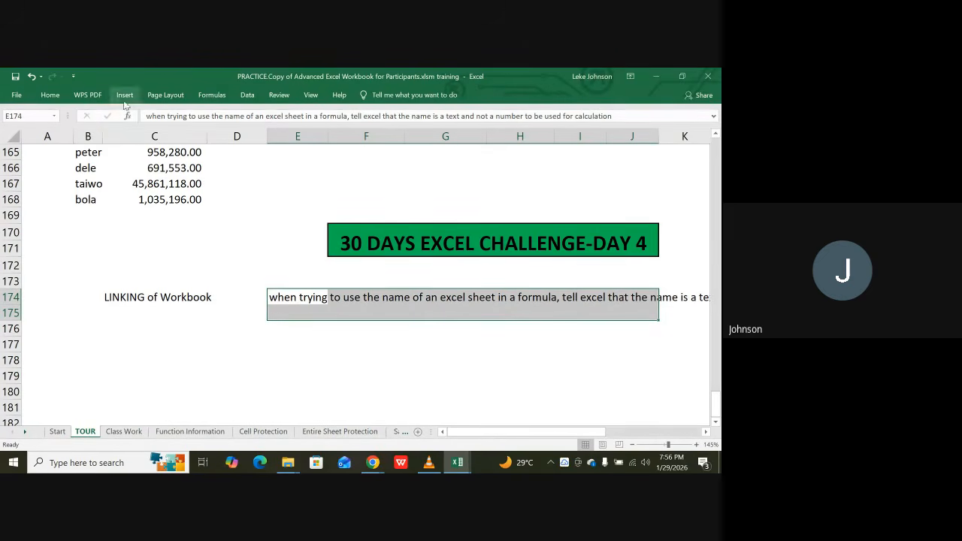
left_click(50, 96)
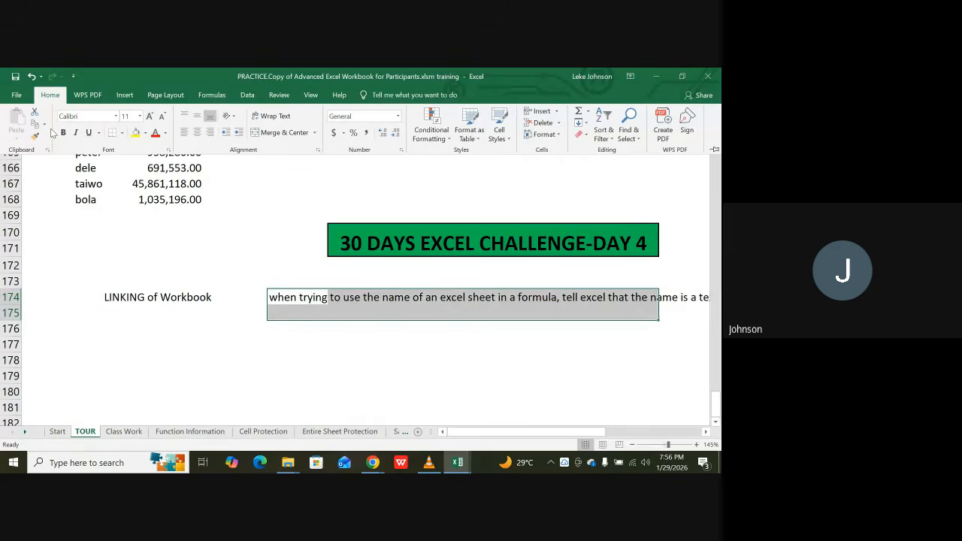
left_click(283, 136)
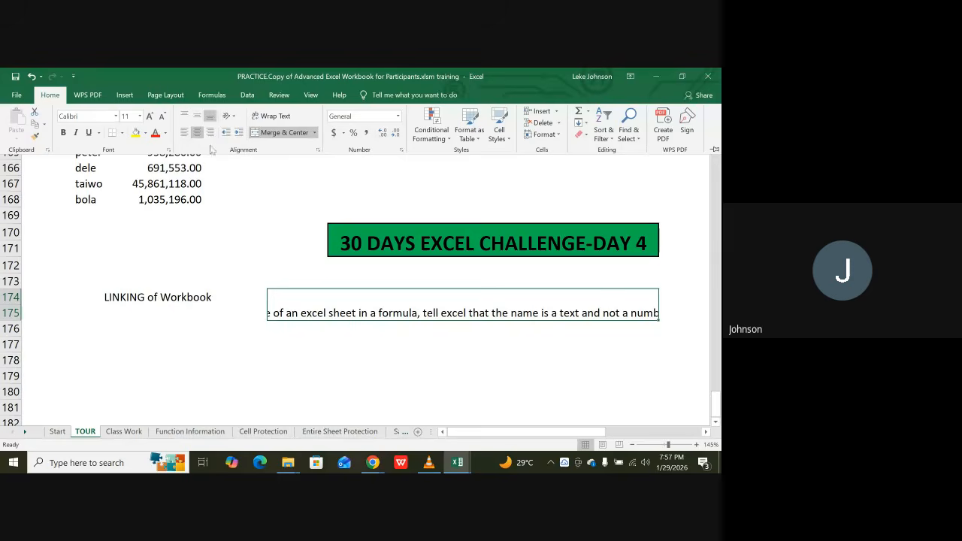
Top-align the merged note in E174:J175, wrap its text, and align it left
left_click(185, 116)
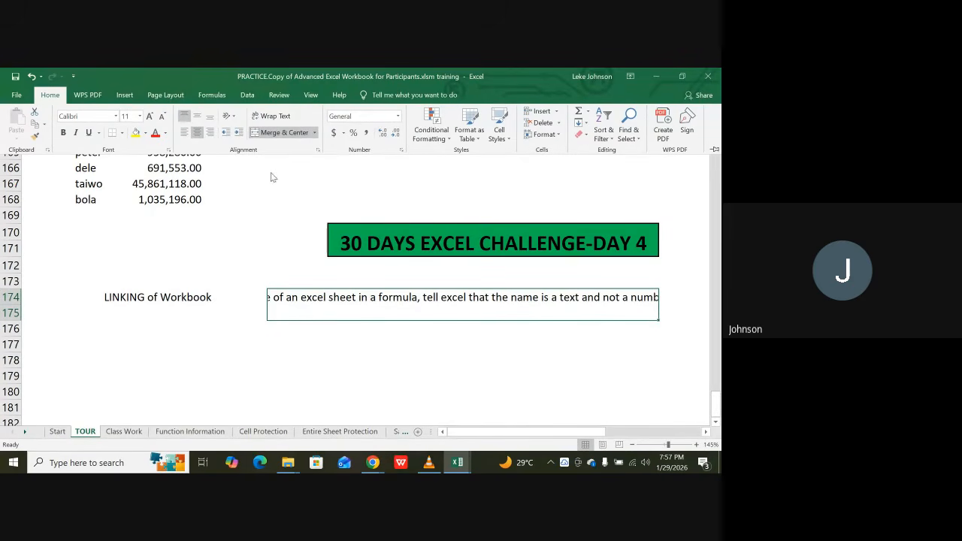
left_click(276, 117)
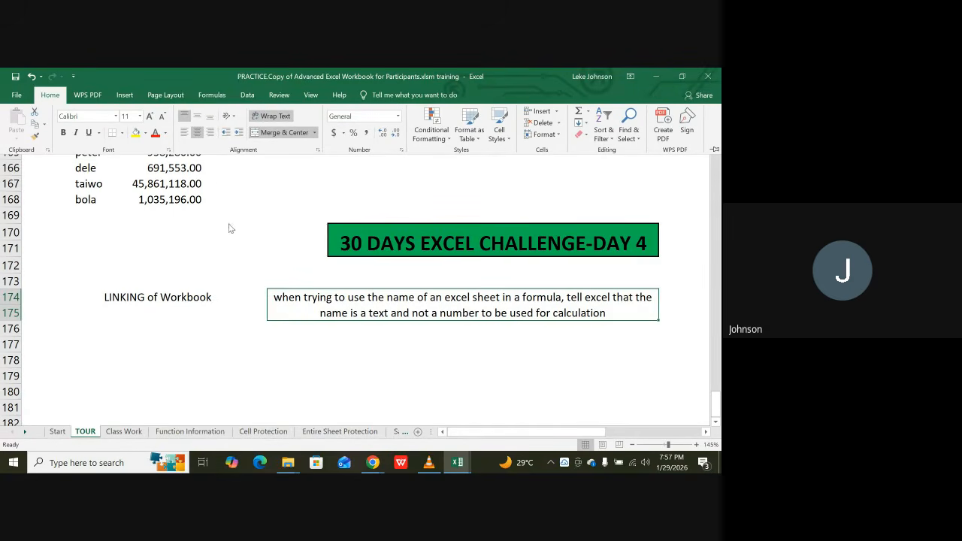
left_click(184, 132)
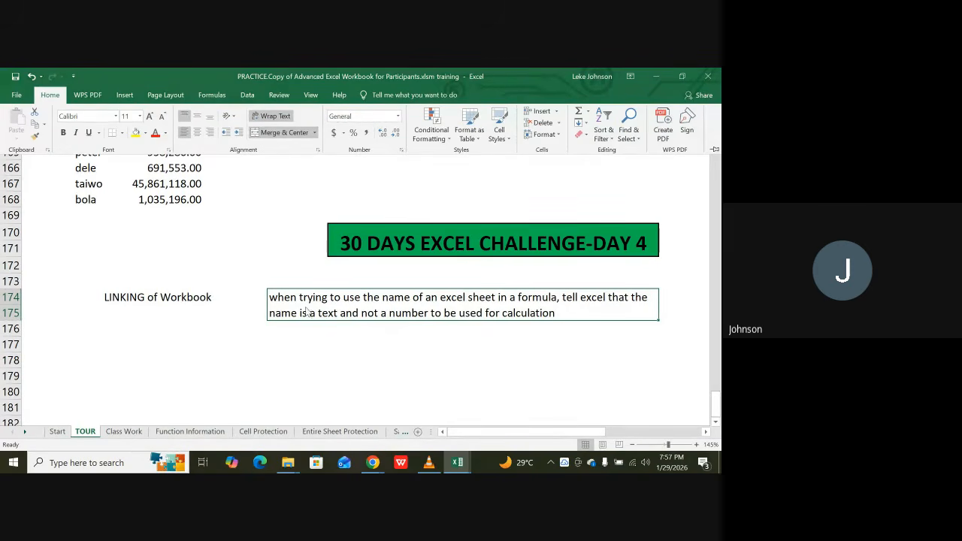
left_click(461, 342)
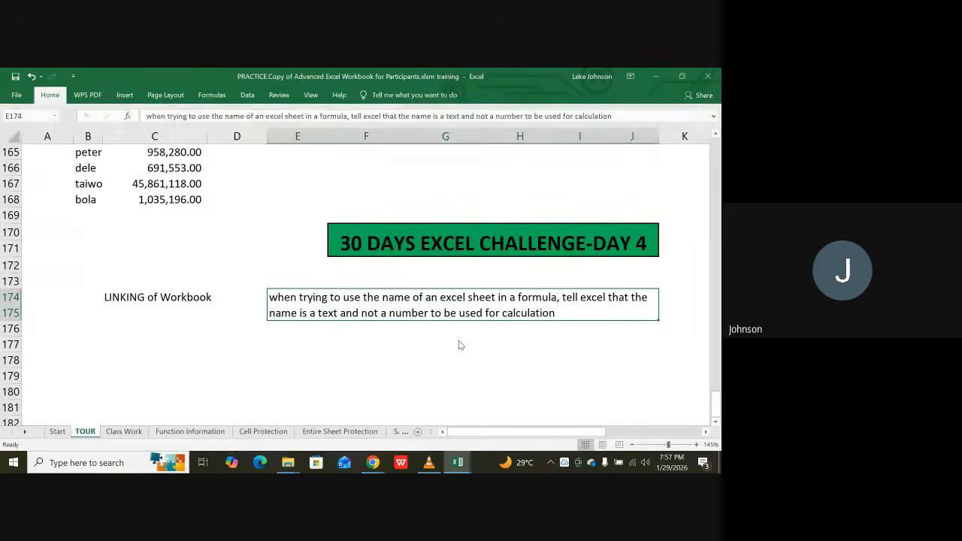
left_click(380, 360)
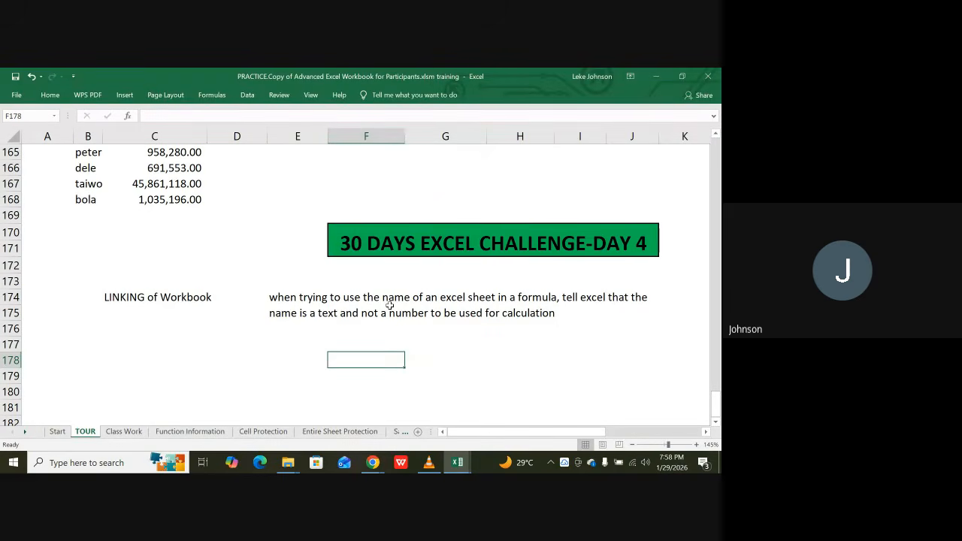
Enter the heading "To wrap a text" in cell C176, below the linking heading
left_click(129, 328)
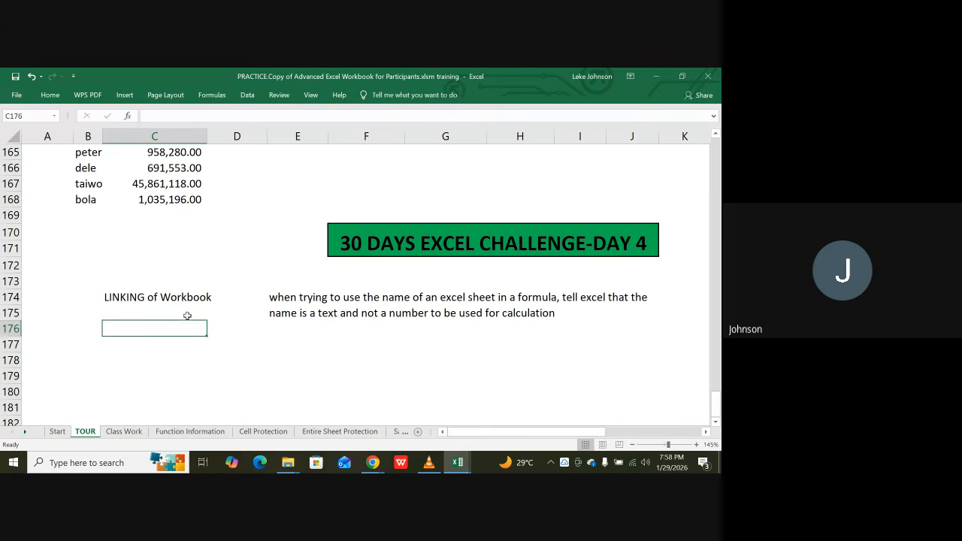
type("To r")
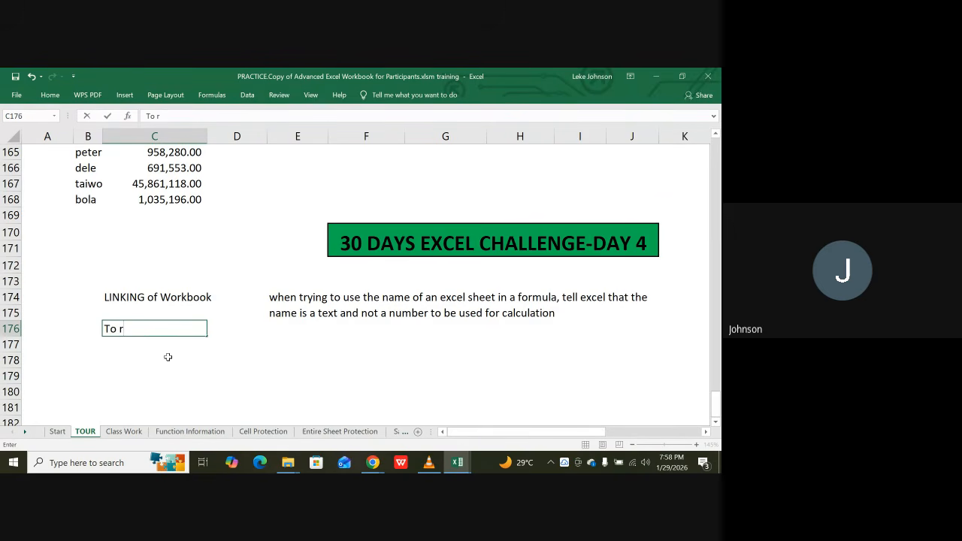
type("o wr")
key("BackSpace")
type("wrap a ts")
key("BackSpace")
type("ext")
key("Tab")
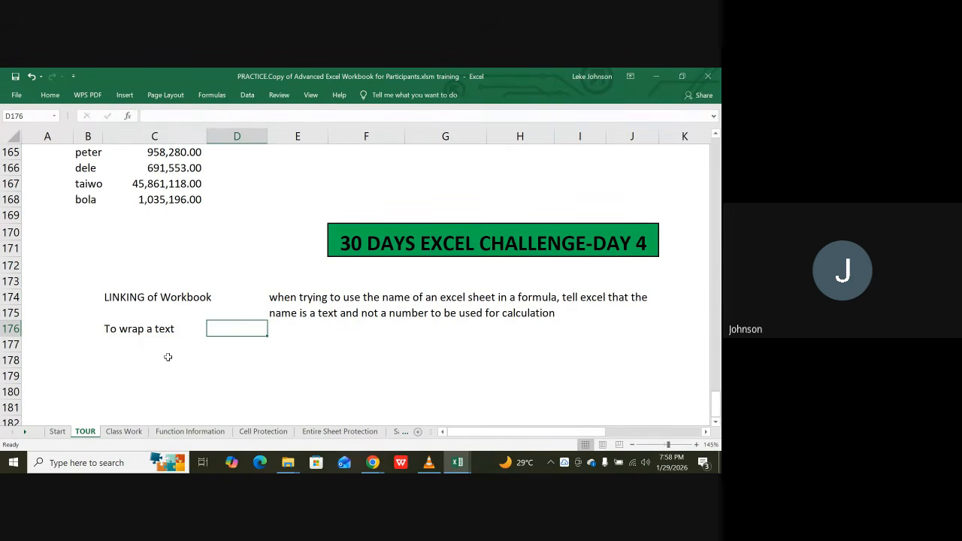
Start the note in cell D176 with "Go to Home Tab, click on merge and center, go alignment, make"
type("Go to")
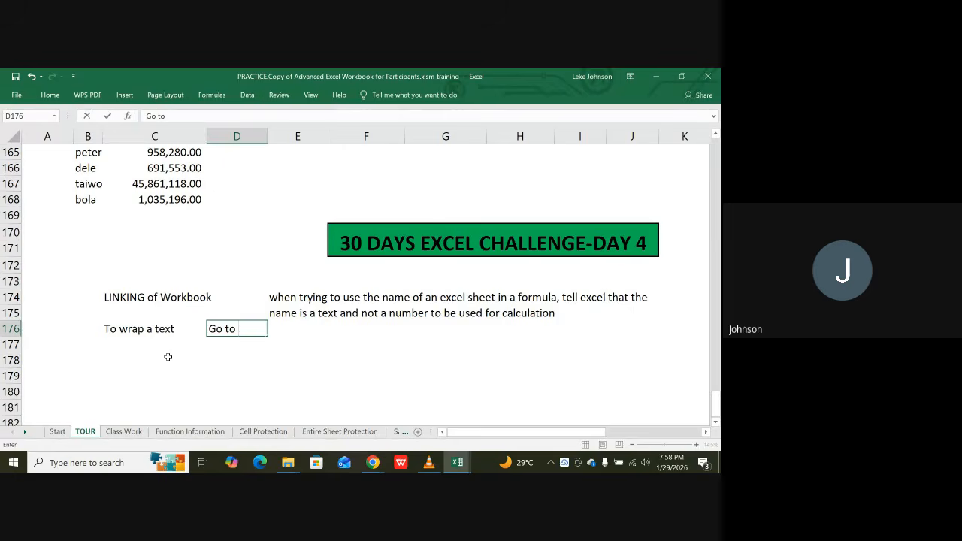
type("Home")
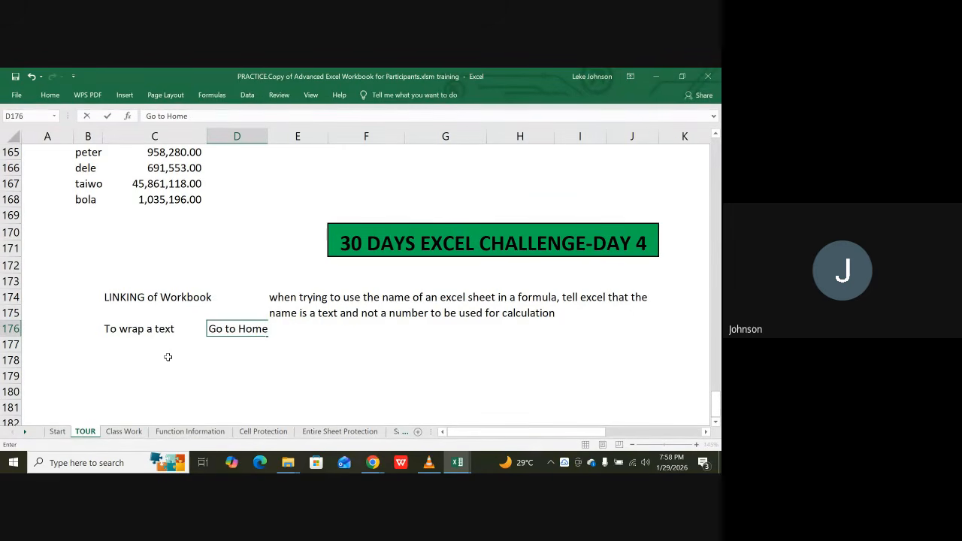
type(" Tab")
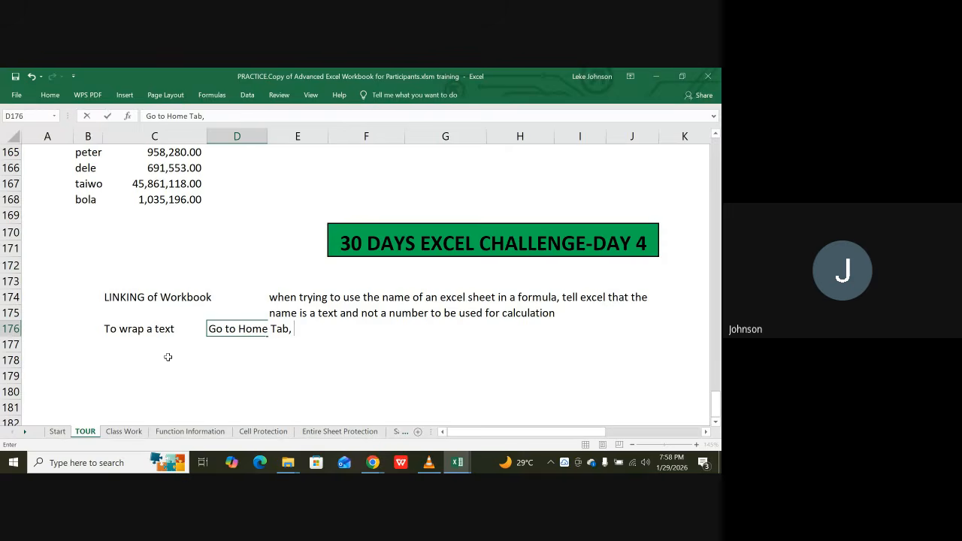
type(", ma")
key("BackSpace")
type("click on merge an")
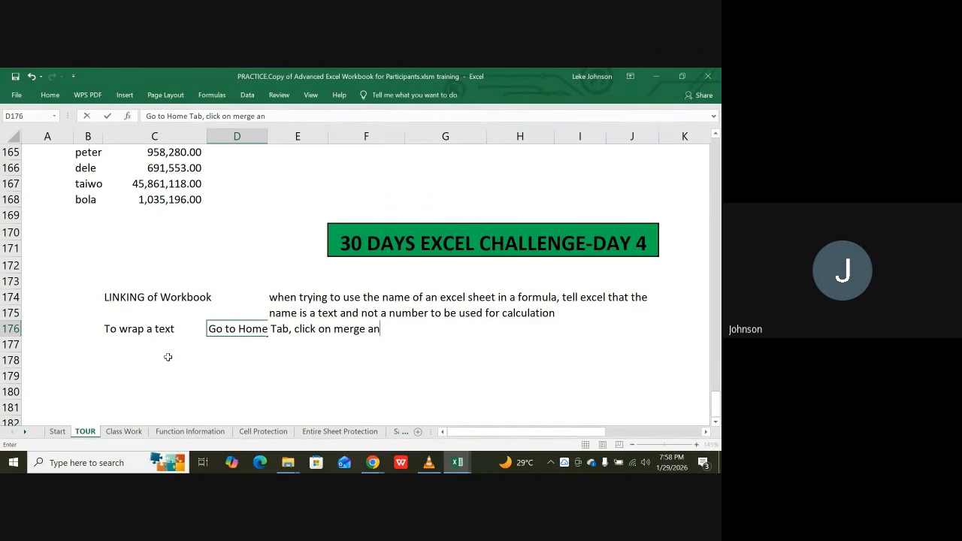
type("d center")
type(", go alig")
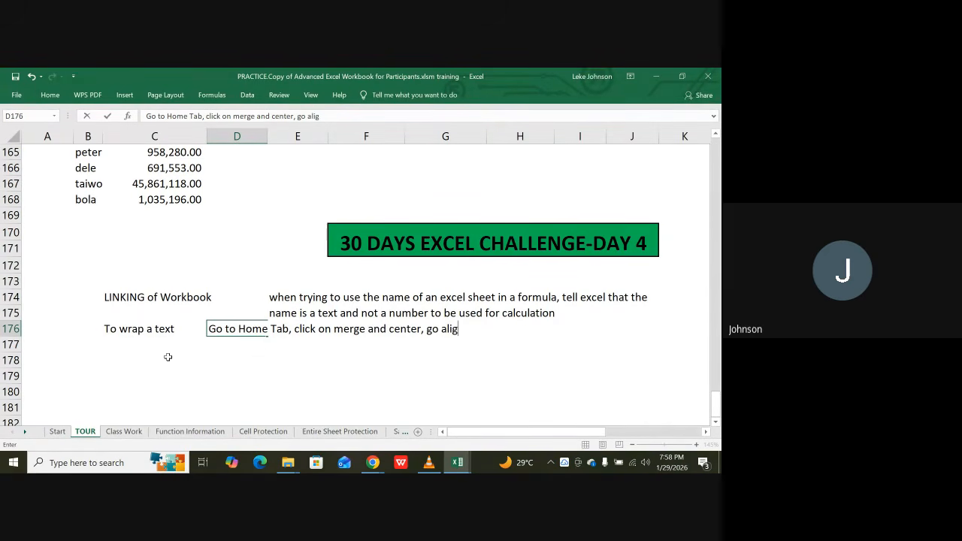
type("nment, make")
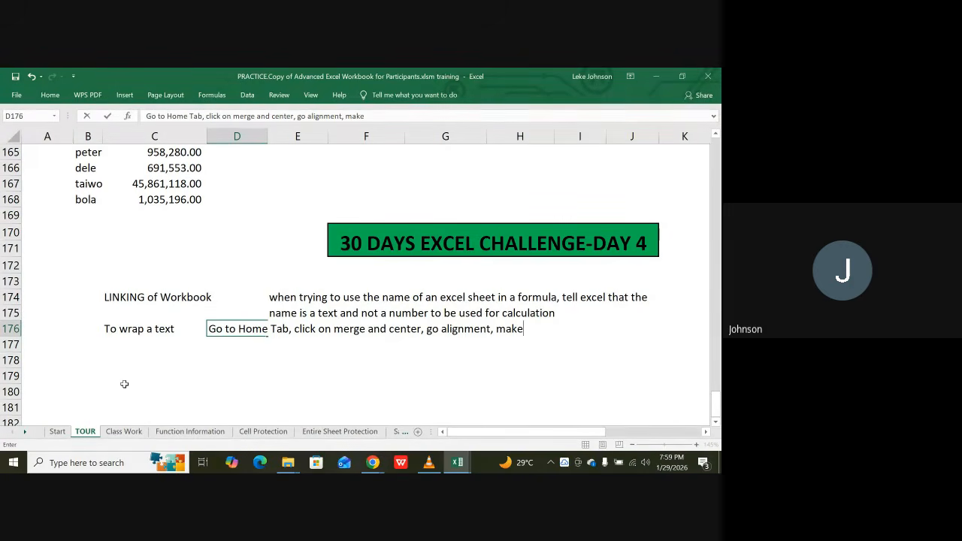
Finish the note in D176 with "sure the text are well arrange and displaying from top, click on wrap text"
type(" sure the tex")
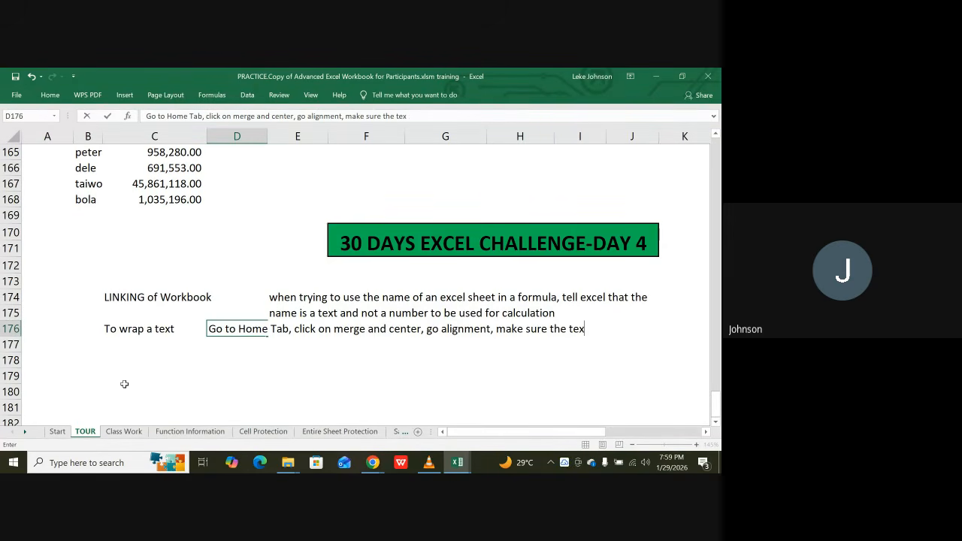
type("t are well arran")
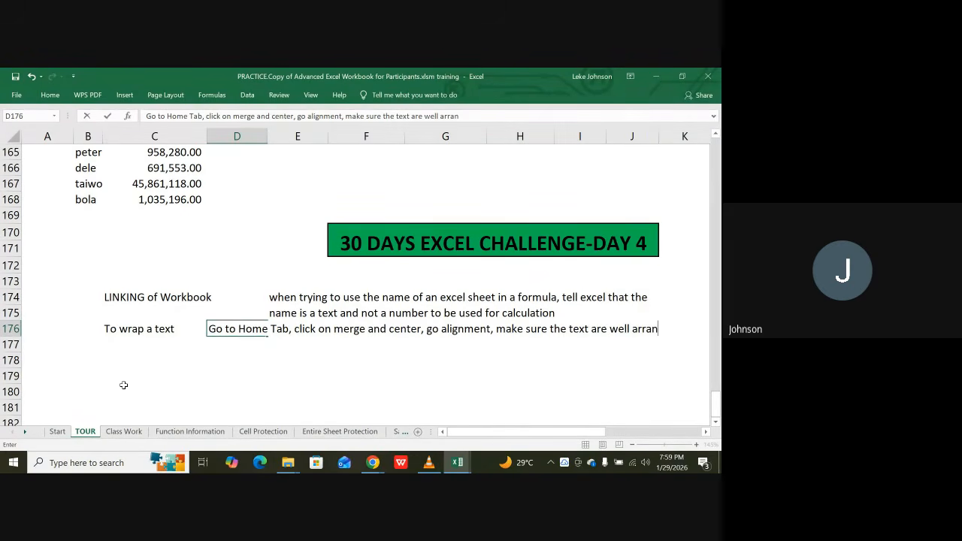
type("ge and dis")
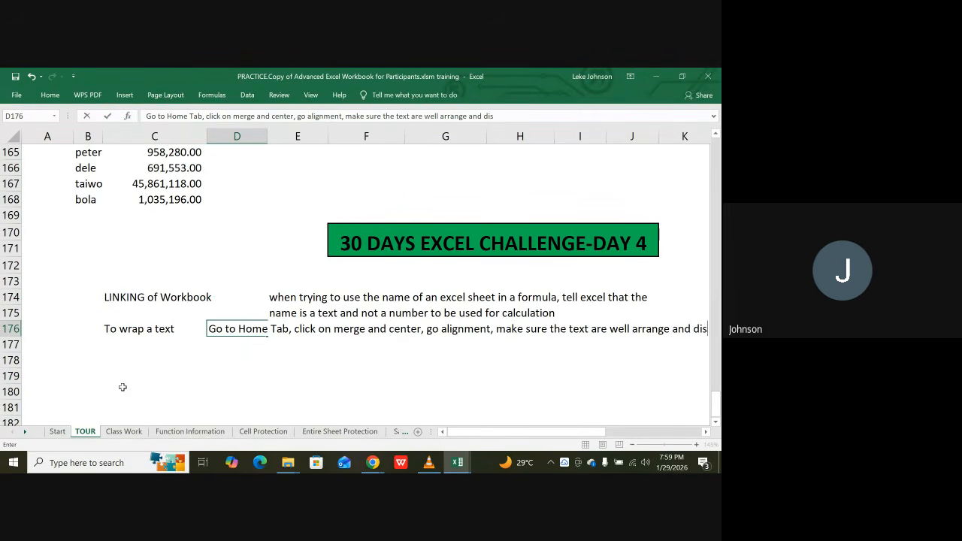
type("pla")
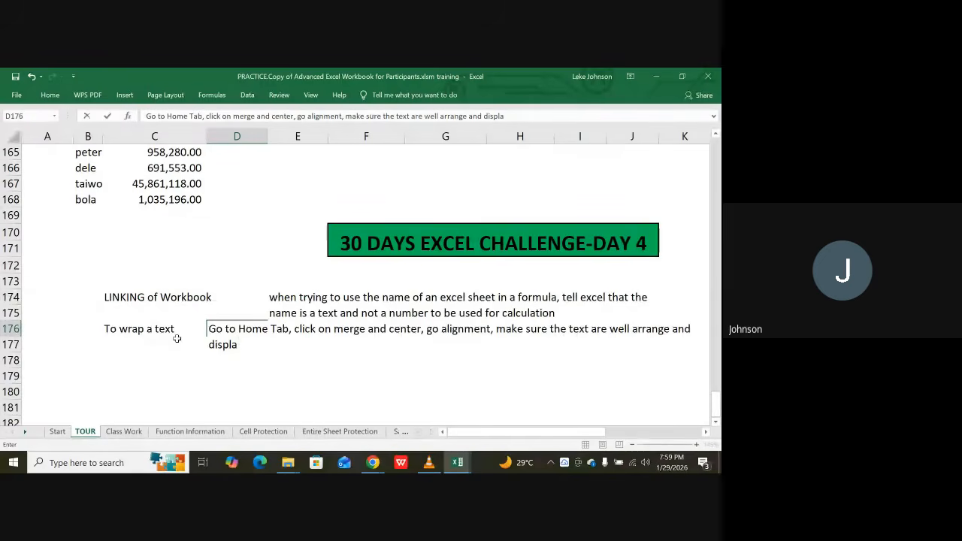
type("ying from top,")
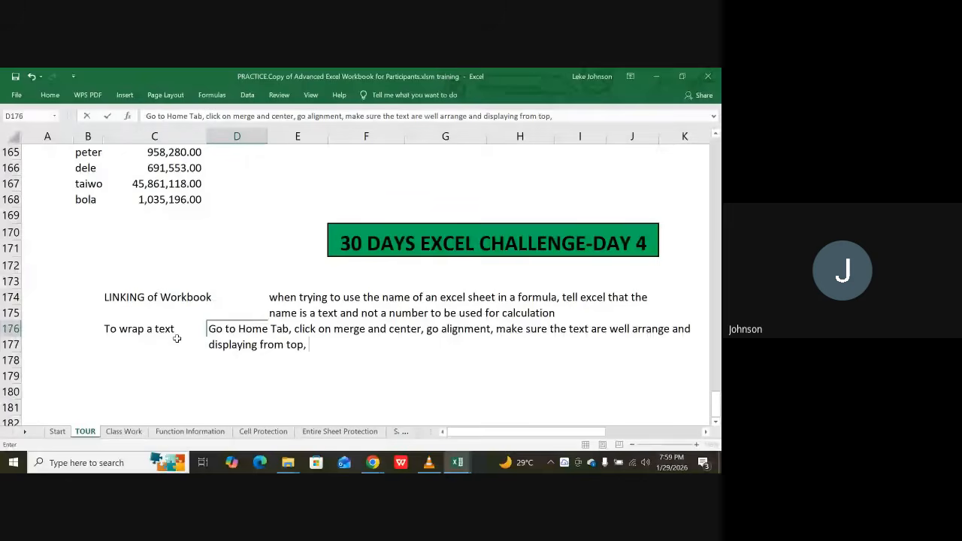
type("click on wr")
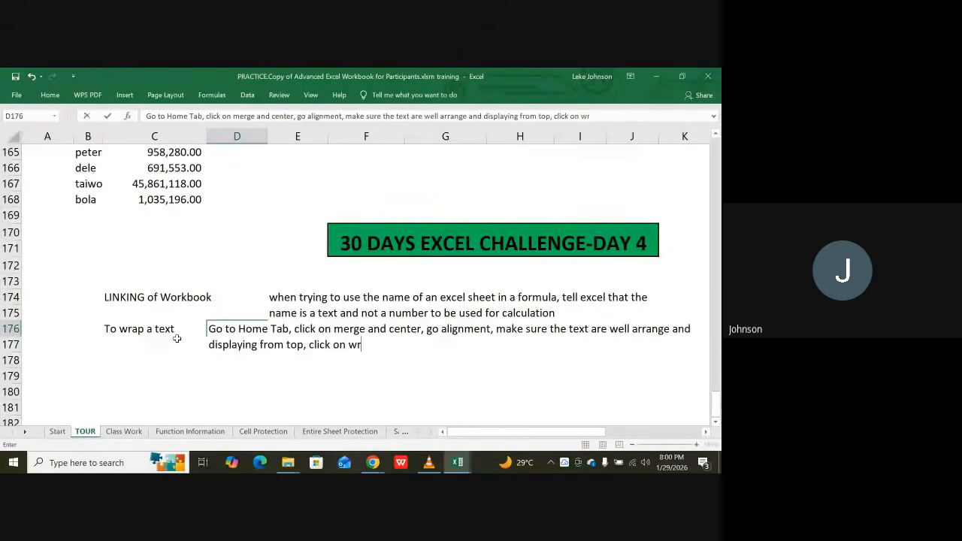
type("ap text")
left_click(163, 348)
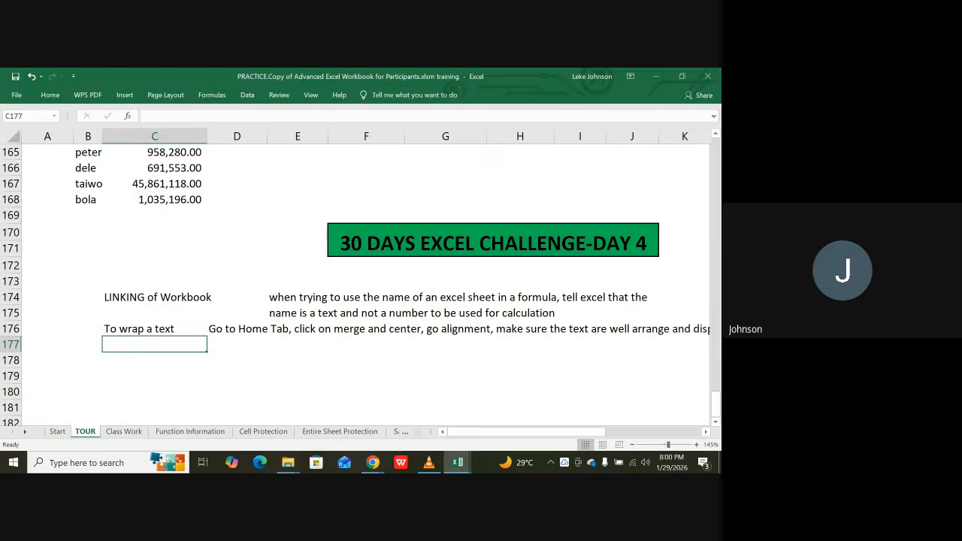
Merge and center the range D176:J177 that holds the note on wrapping text
mouse_move(288, 462)
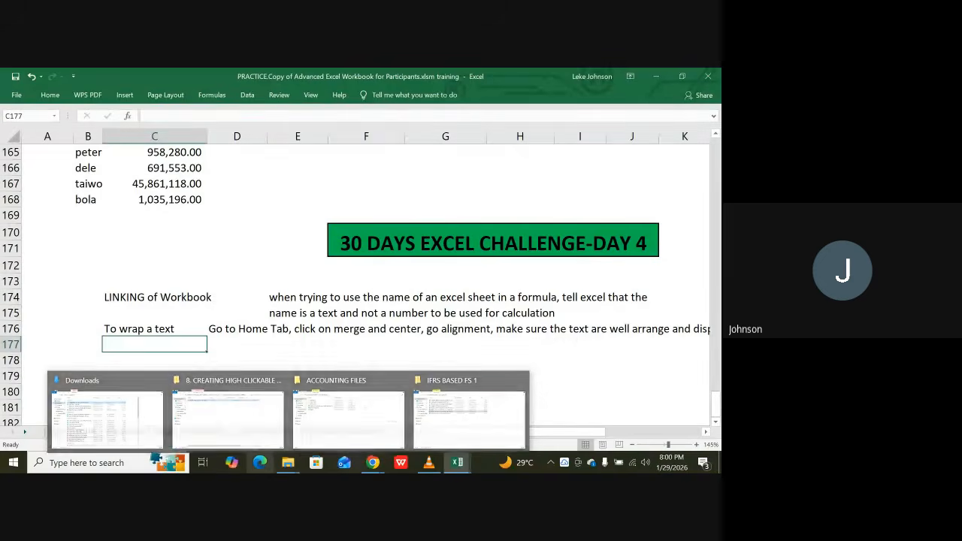
left_click(216, 331)
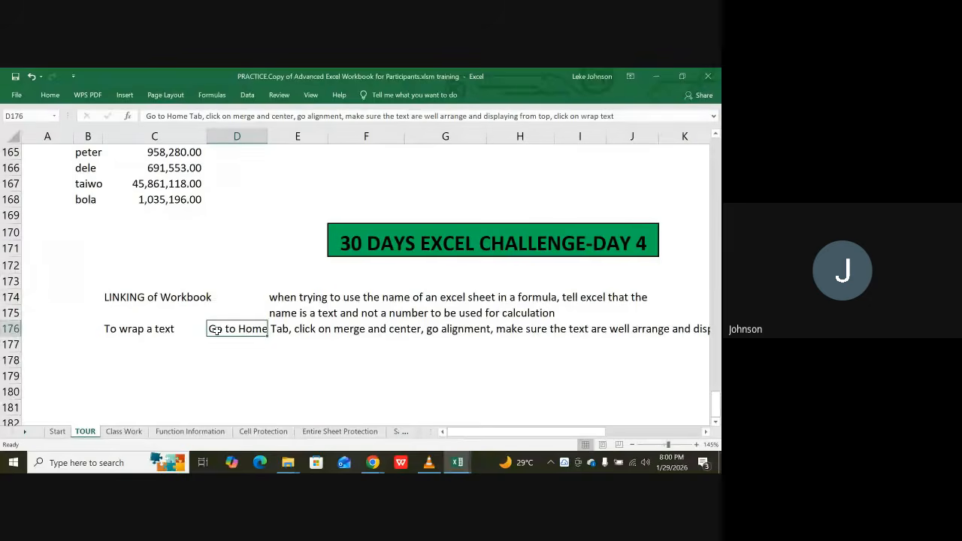
left_click_drag(216, 330, 650, 348)
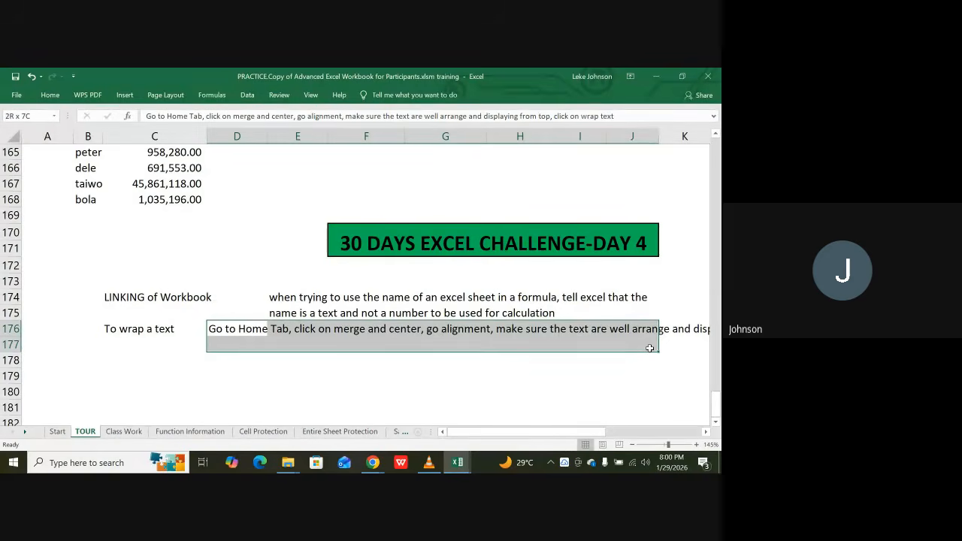
left_click_drag(649, 348, 651, 347)
left_click(50, 96)
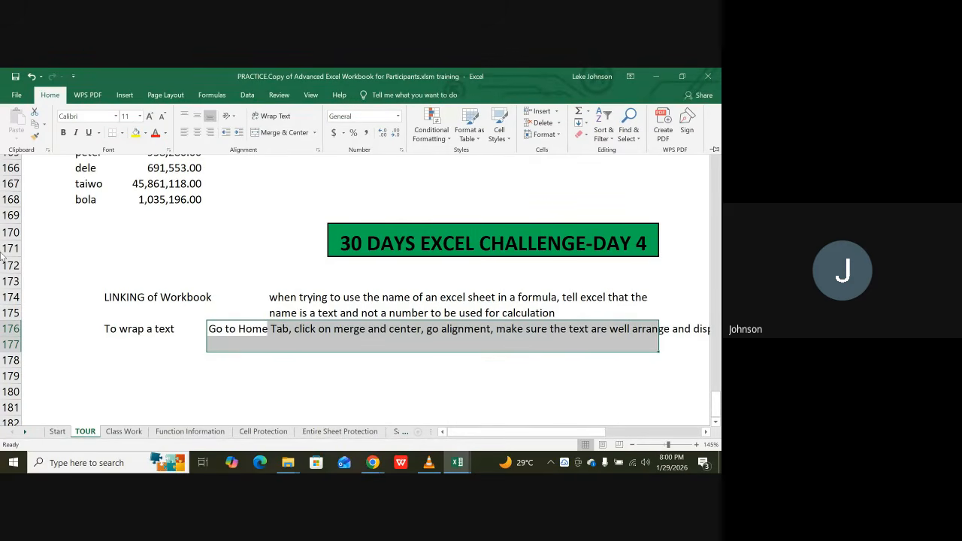
left_click(272, 133)
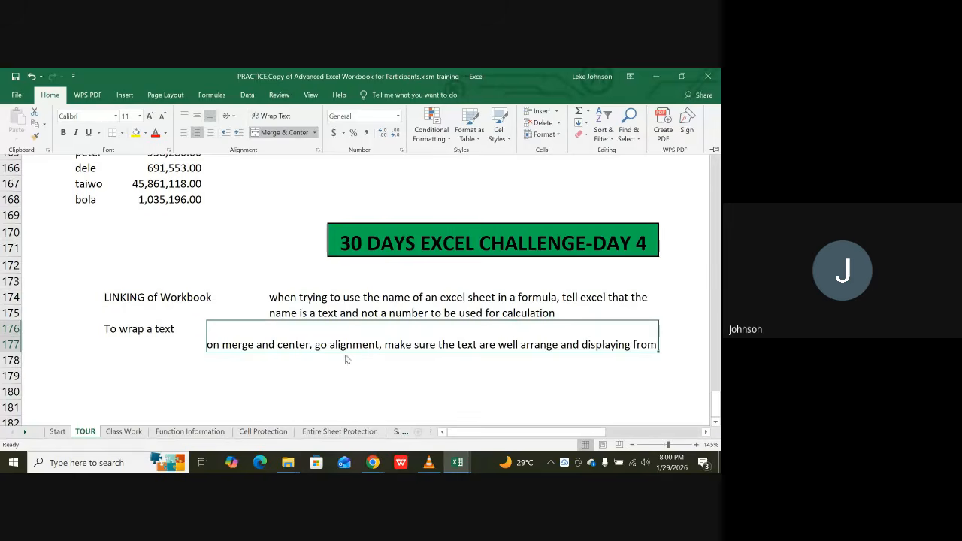
Top-align the merged note in D176:J177, wrap its text, and align it left
left_click(184, 117)
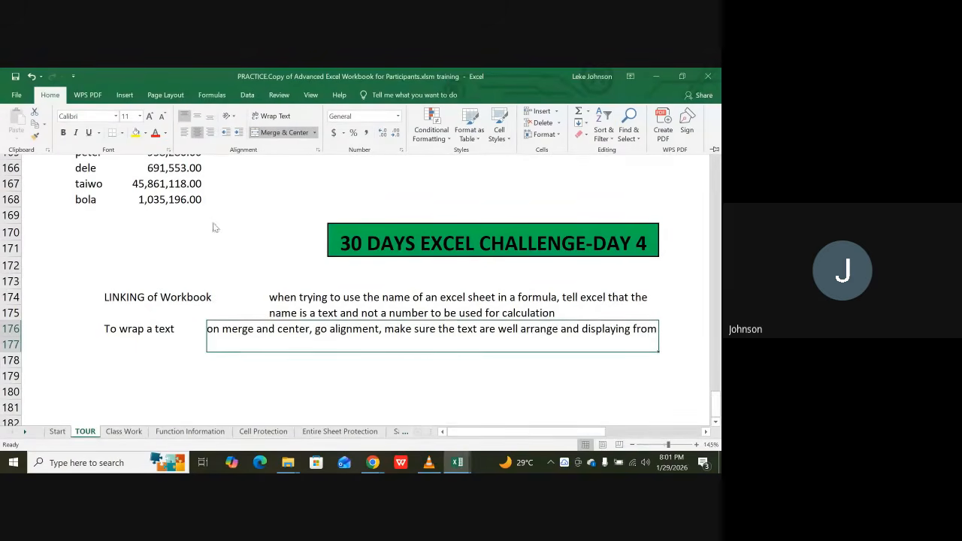
left_click(280, 117)
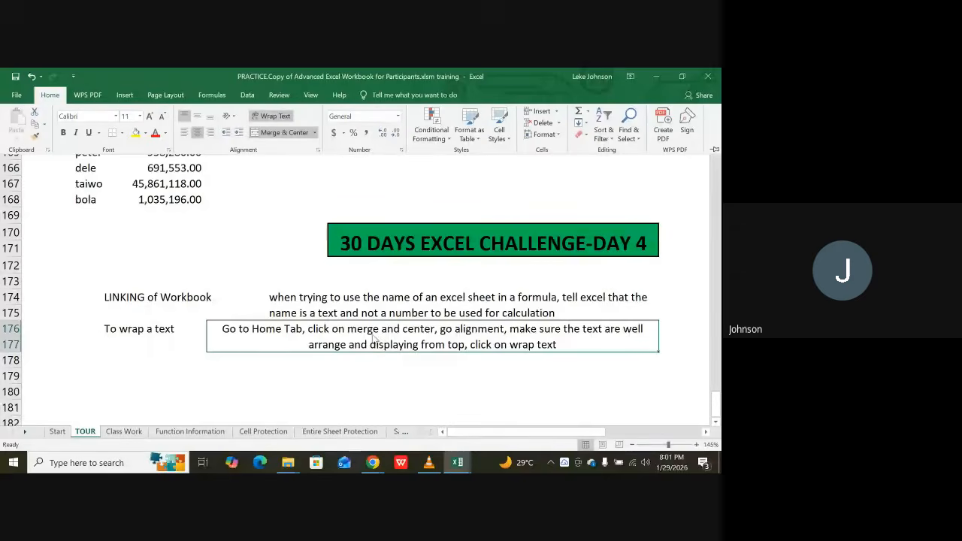
left_click(185, 136)
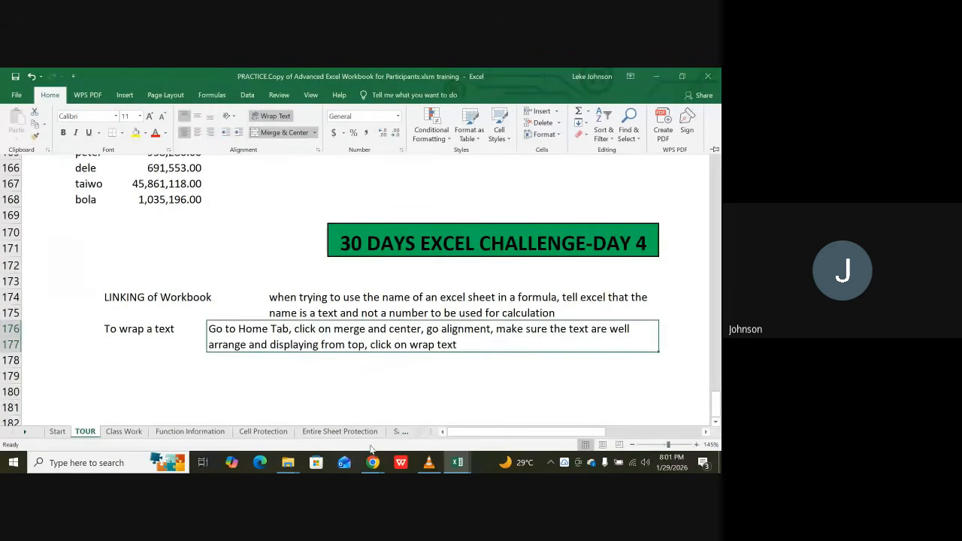
key("ctrl+F1")
left_click(361, 380)
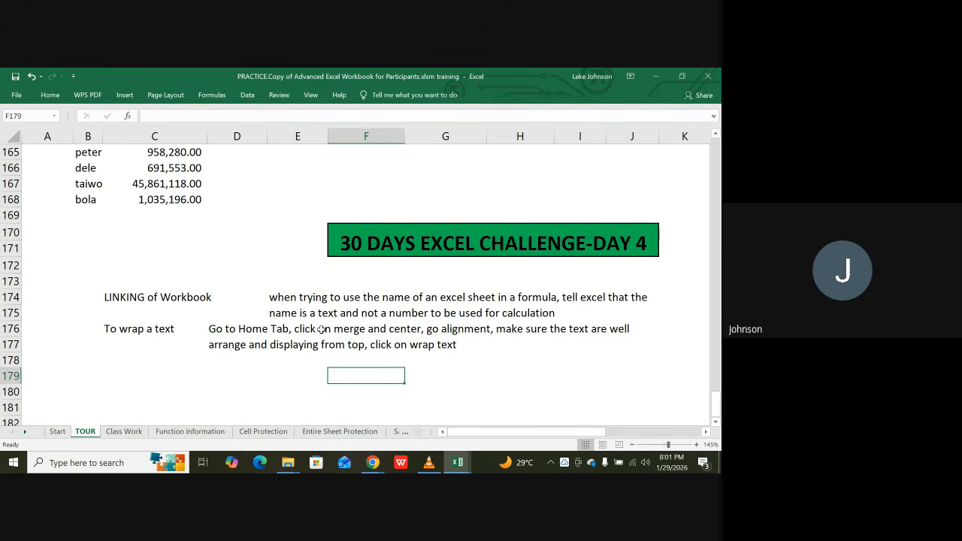
left_click(362, 335)
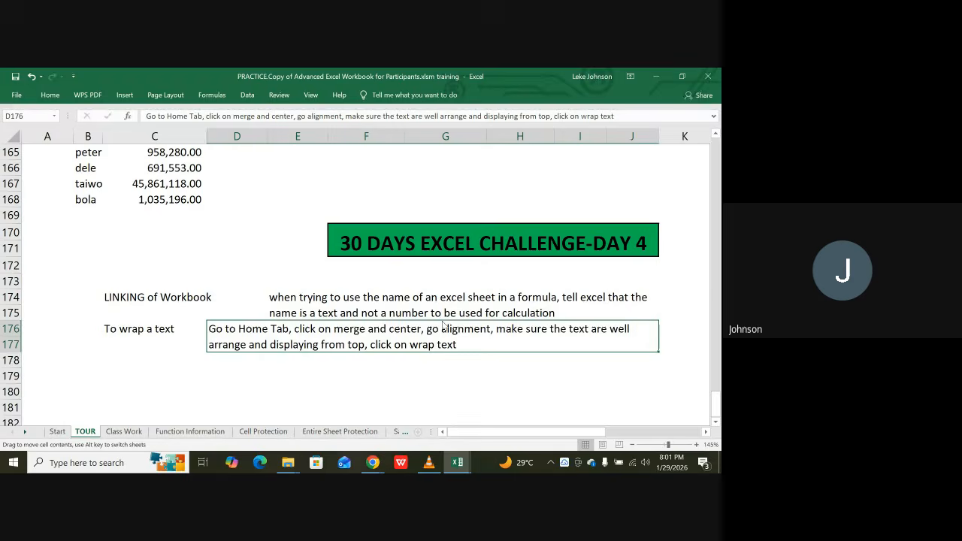
left_click_drag(444, 325, 458, 346)
left_click_drag(457, 346, 497, 348)
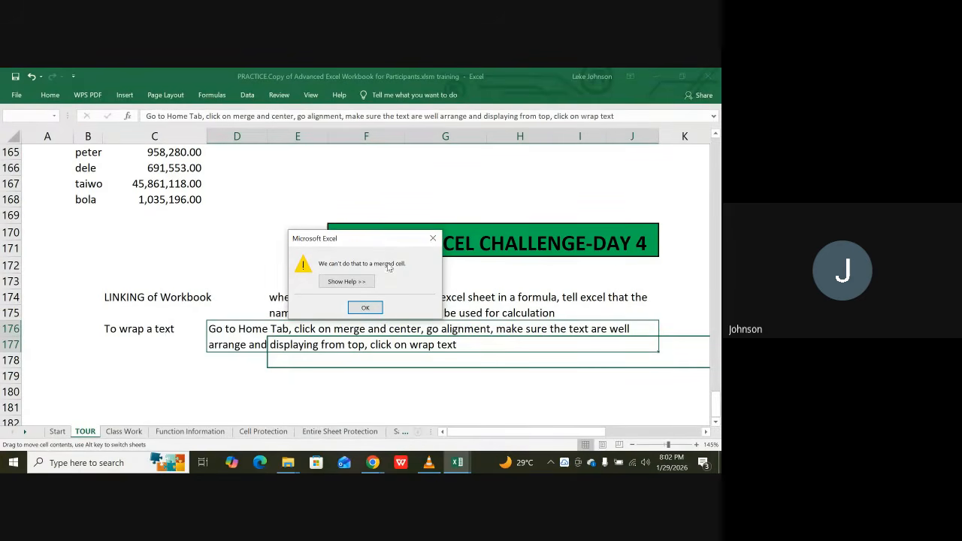
left_click(364, 306)
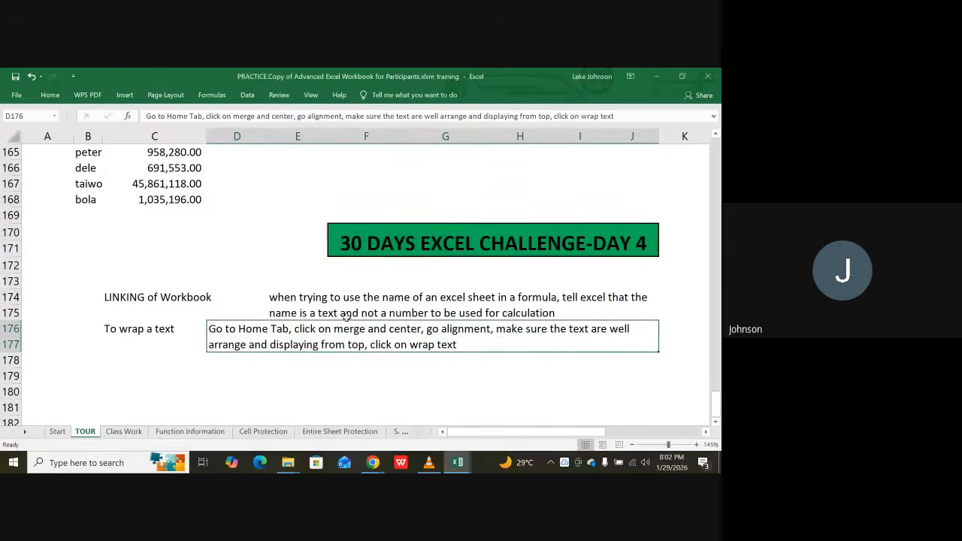
left_click(305, 361)
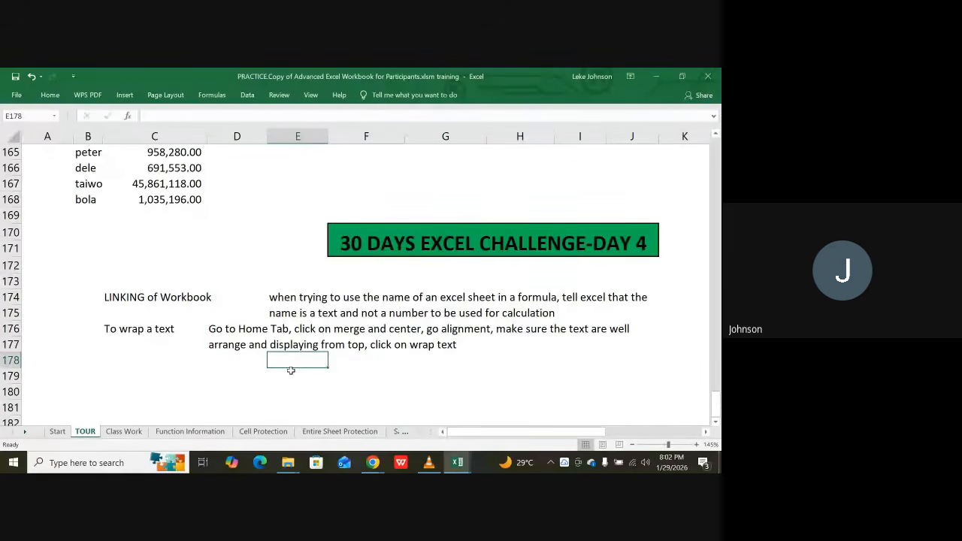
Apply a thin solid outline border to the merged text-wrapping note in D176:J177
left_click(247, 336)
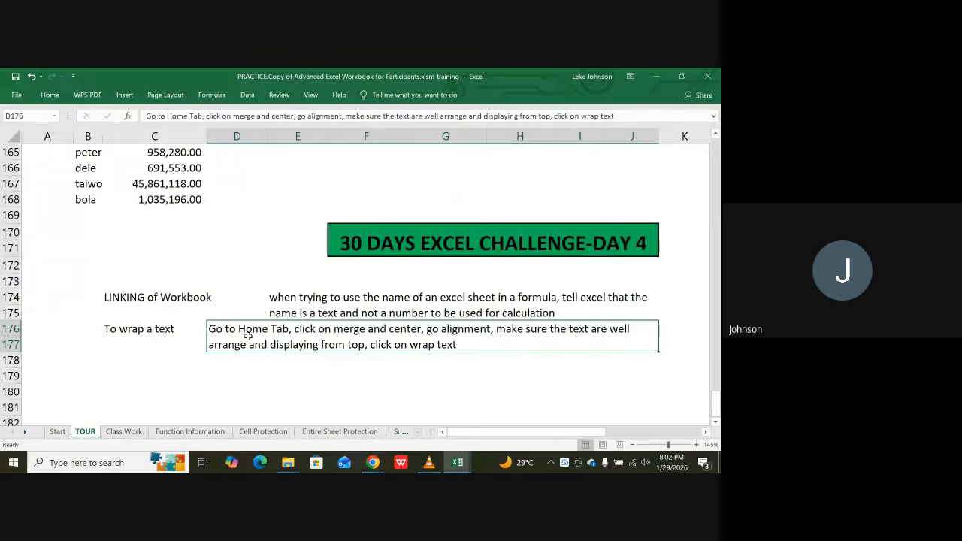
key("ctrl+1")
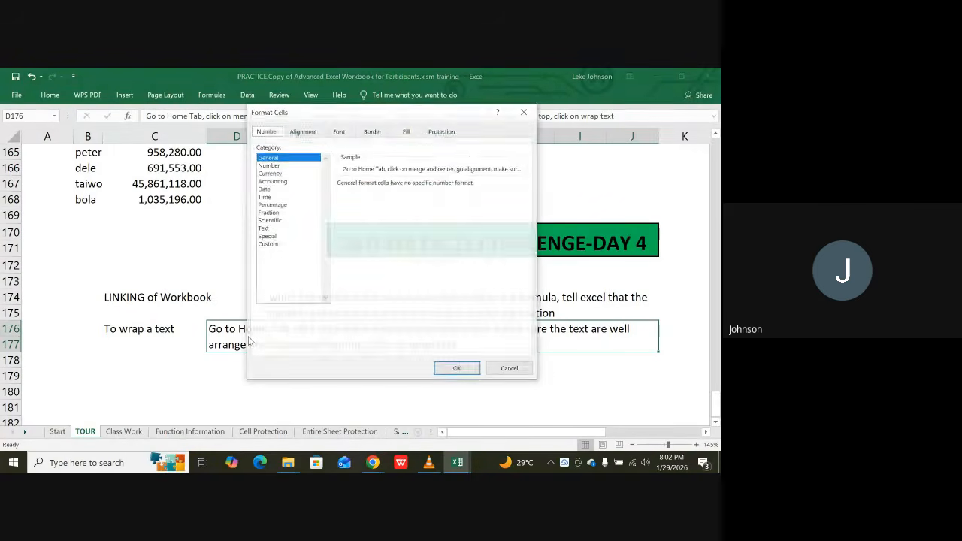
left_click(372, 131)
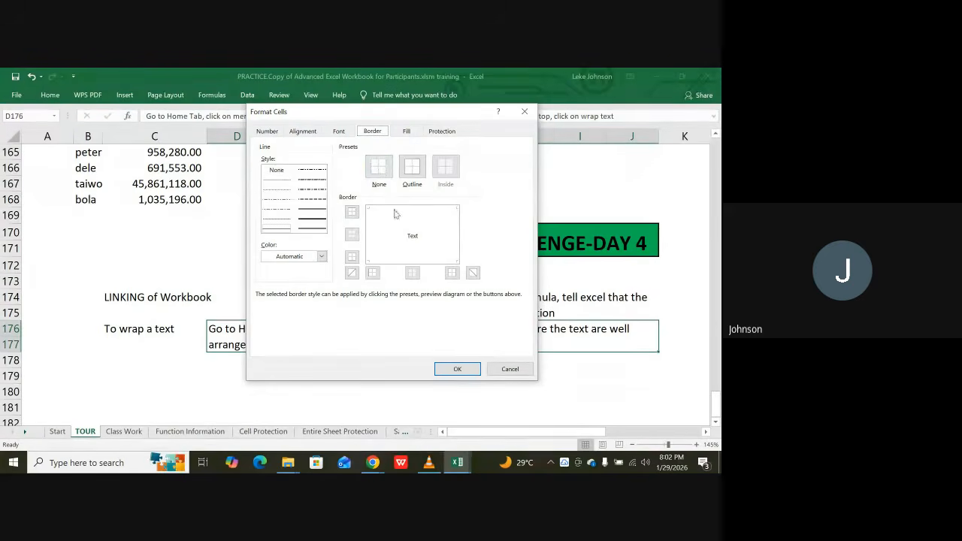
left_click(270, 230)
left_click(412, 179)
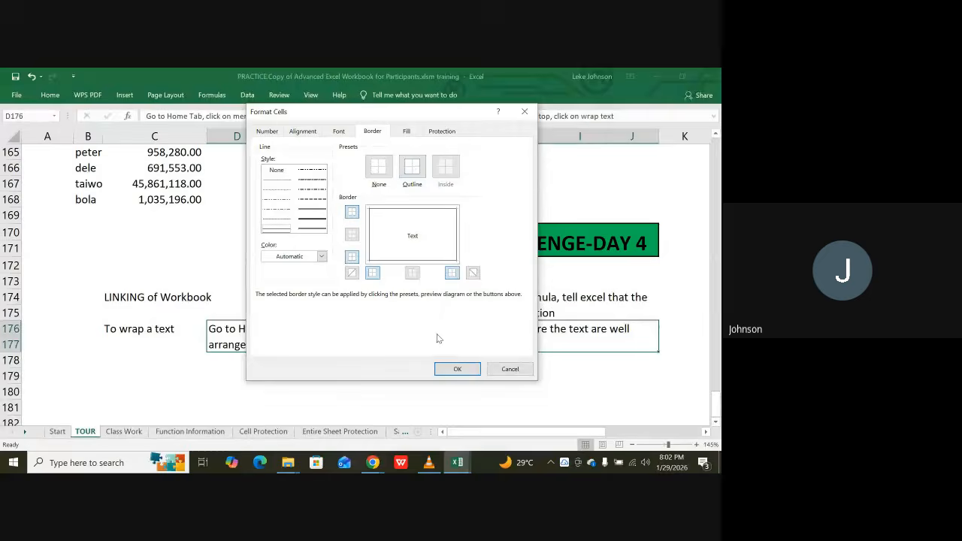
left_click(454, 368)
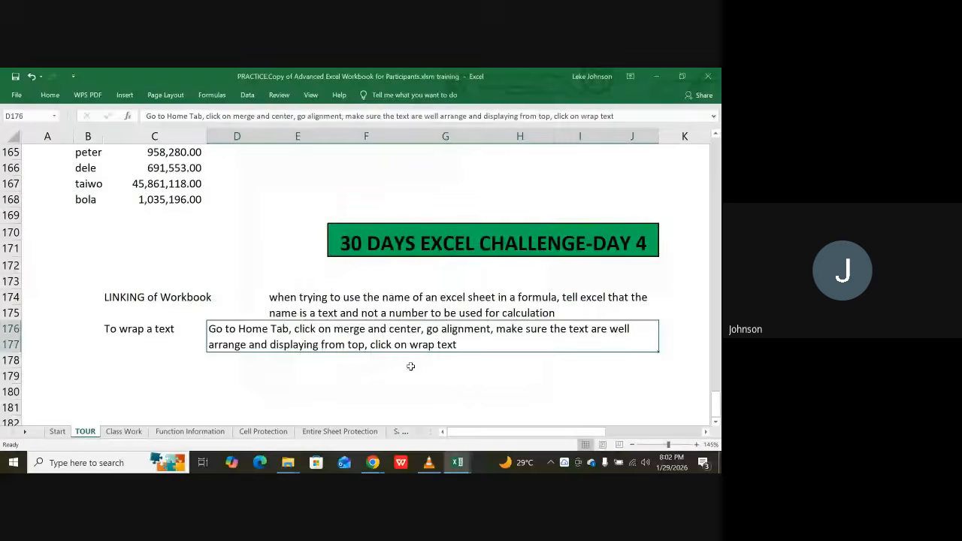
left_click(324, 379)
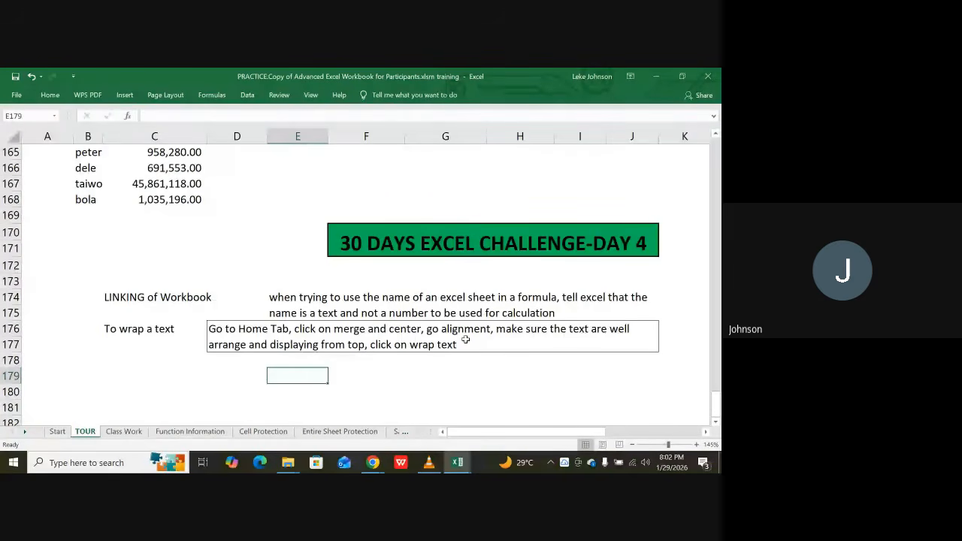
Enter the label "Using Text in the same Sheet" in cell C178, below the label on wrapping text
left_click(113, 365)
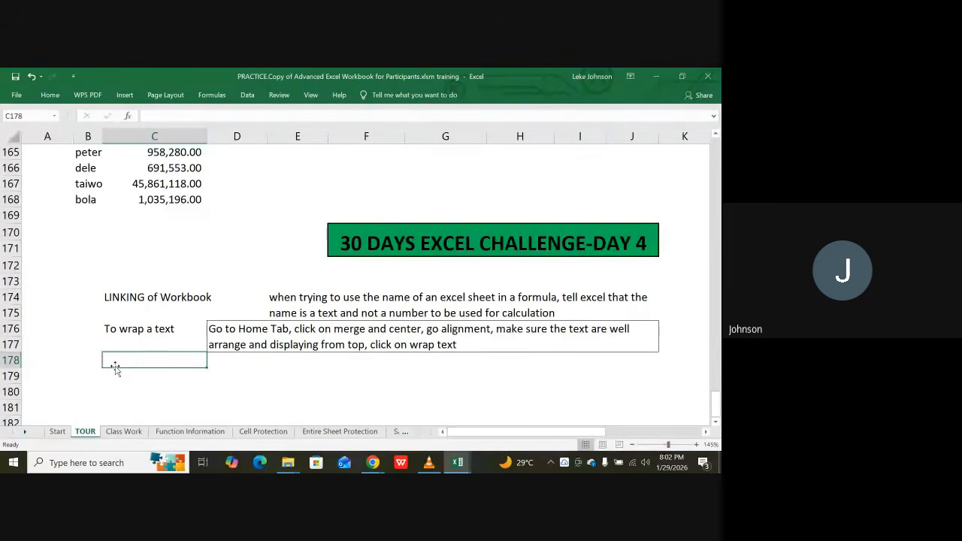
type("When")
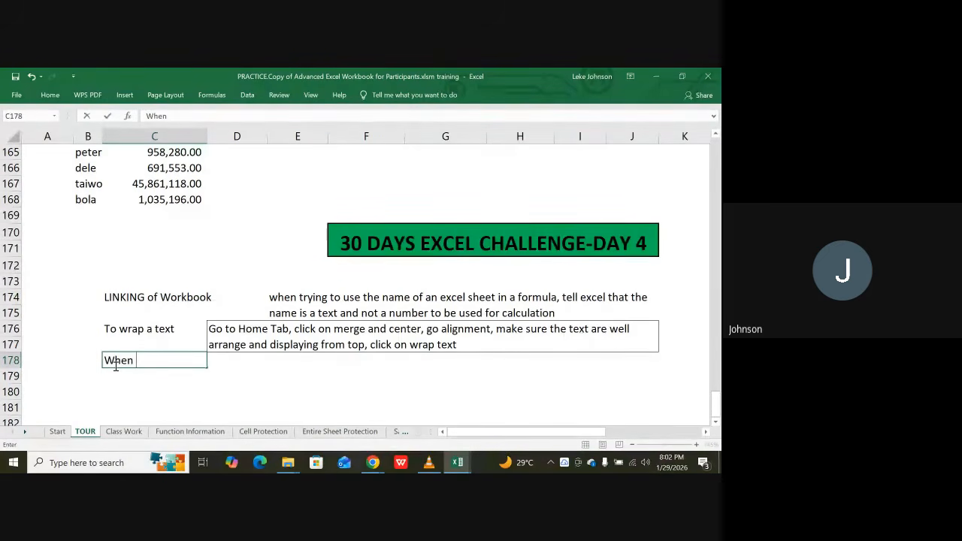
key("BackSpace")
key("BackSpace")
key("BackSpace")
key("BackSpace")
type("Using Tex")
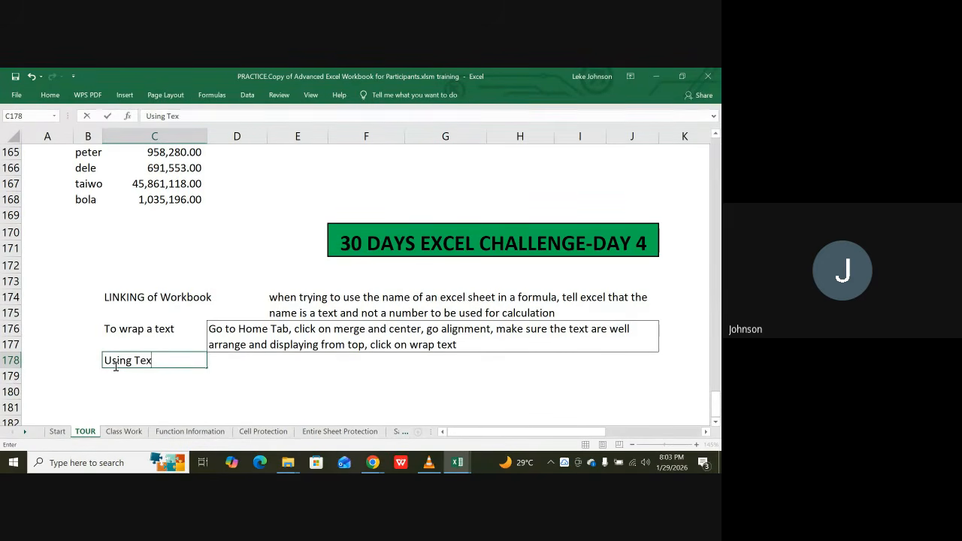
type("t in the sam")
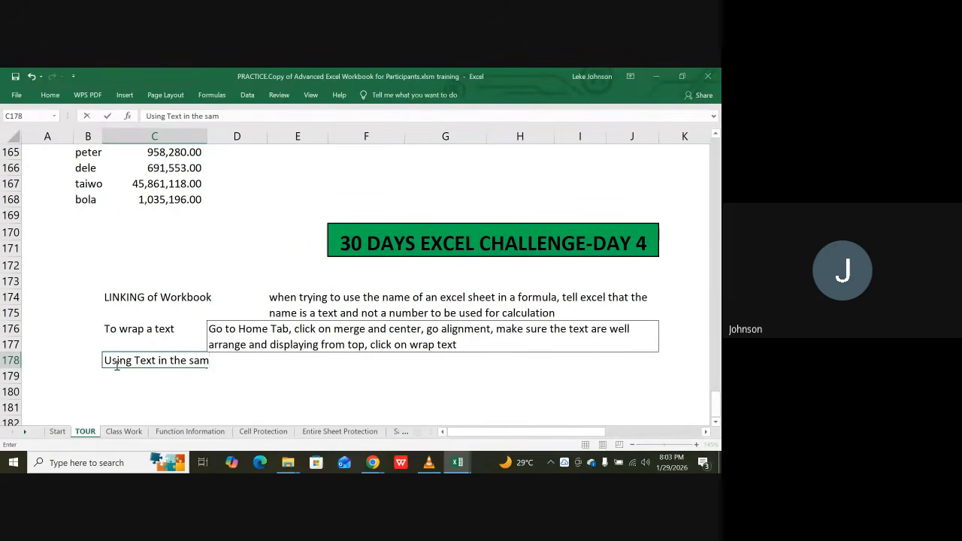
type(",ee Sheet")
key("Right")
Write the note "use double quote at the beginning and at the end of the text" in cell E178
key("Right")
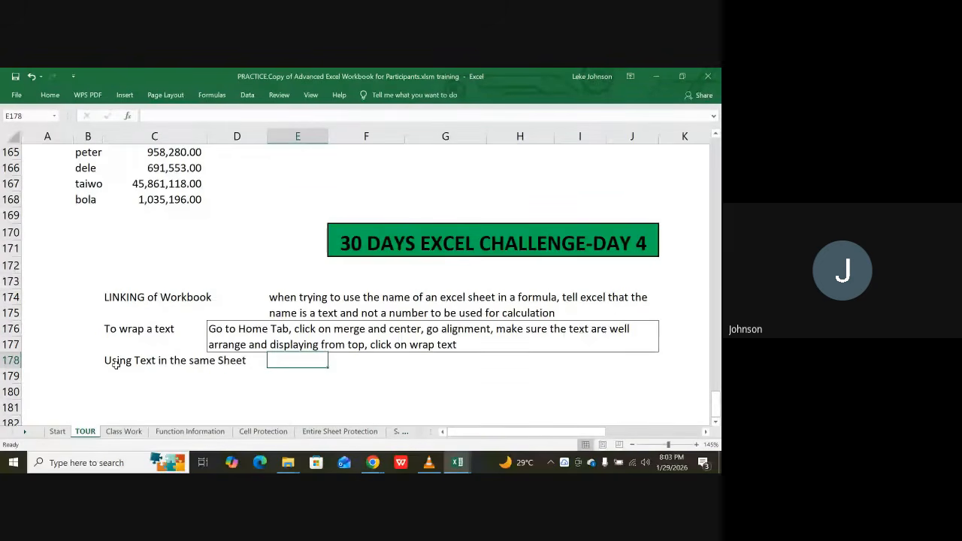
type("use")
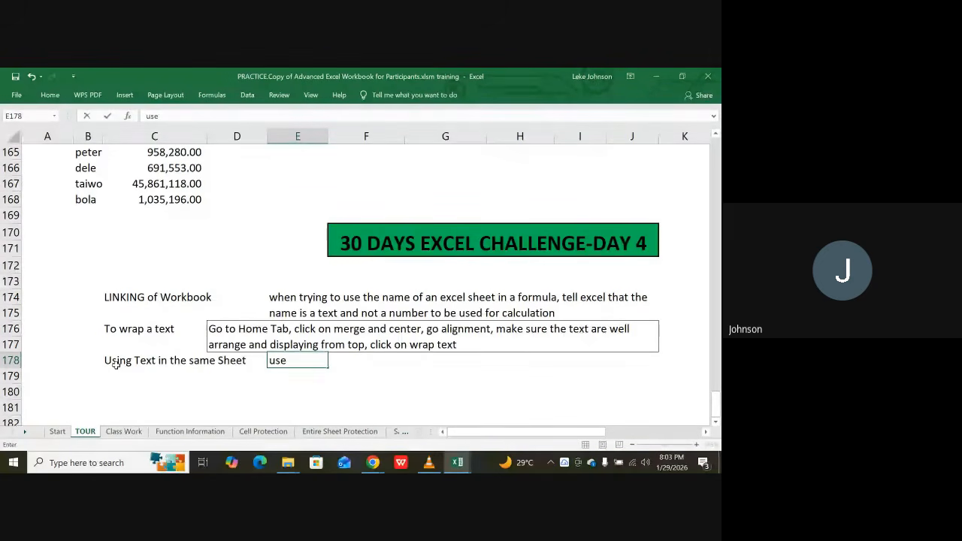
type(" double quot")
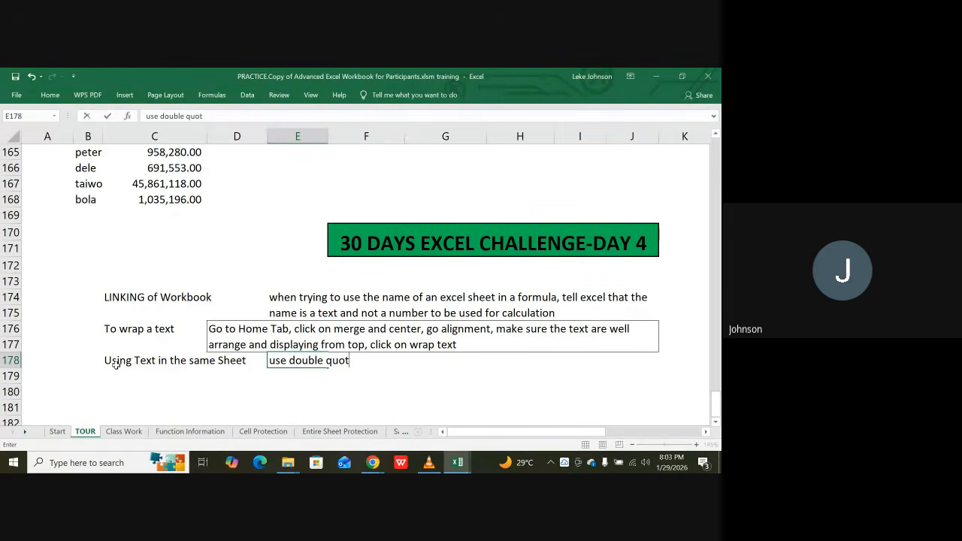
type("e at th")
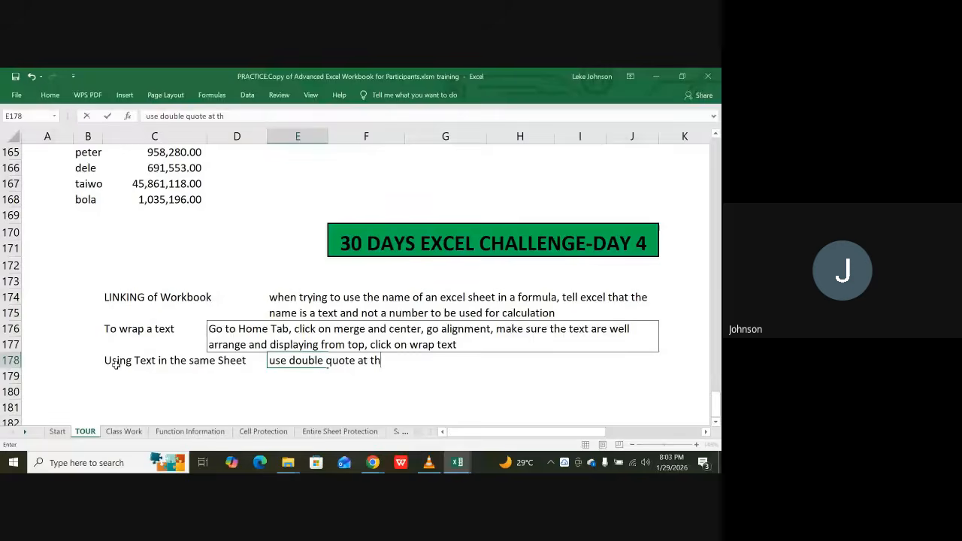
type("e beginning and")
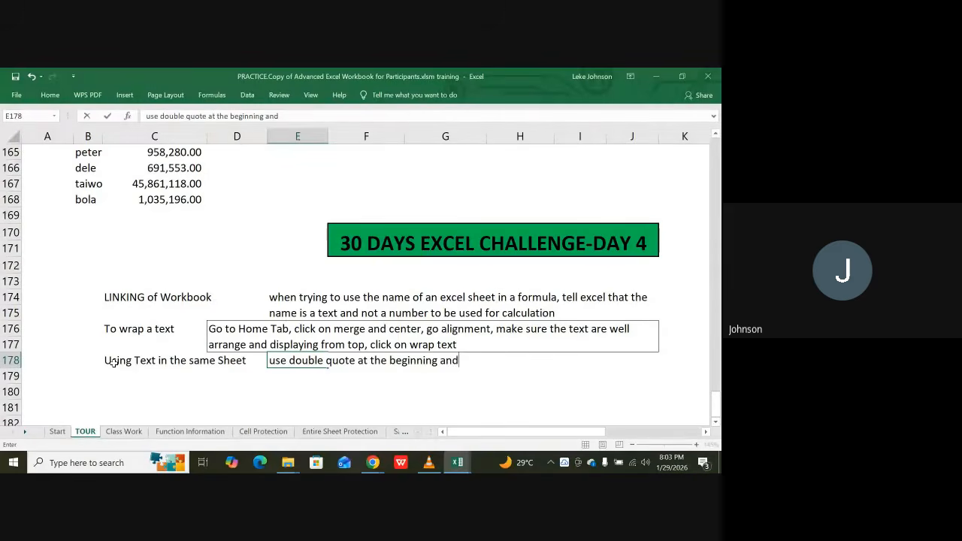
type(" at the end")
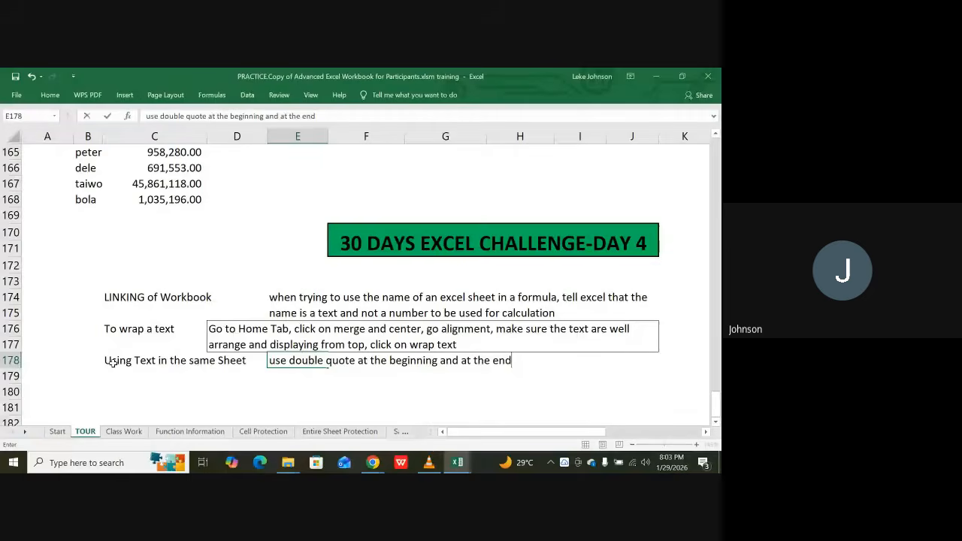
type(" of the te")
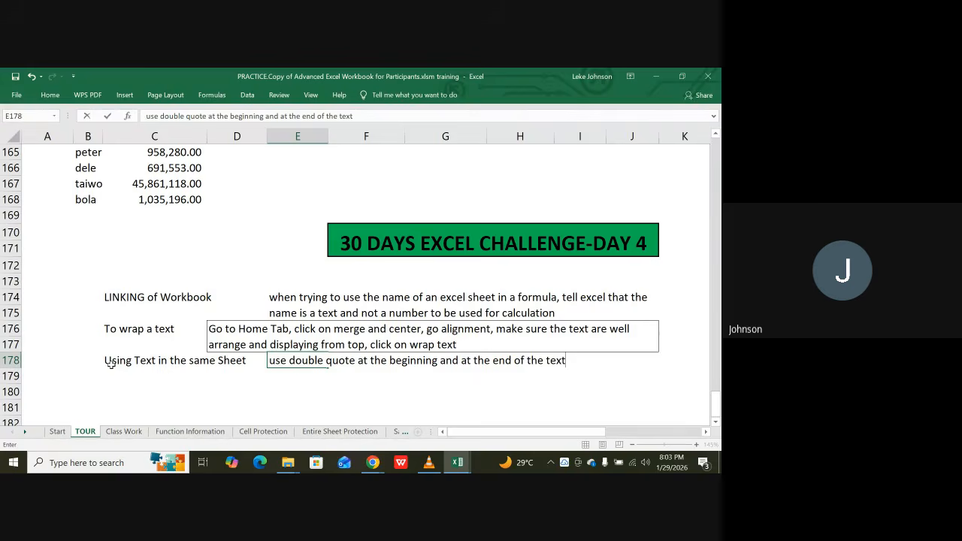
type("xt")
key("Return")
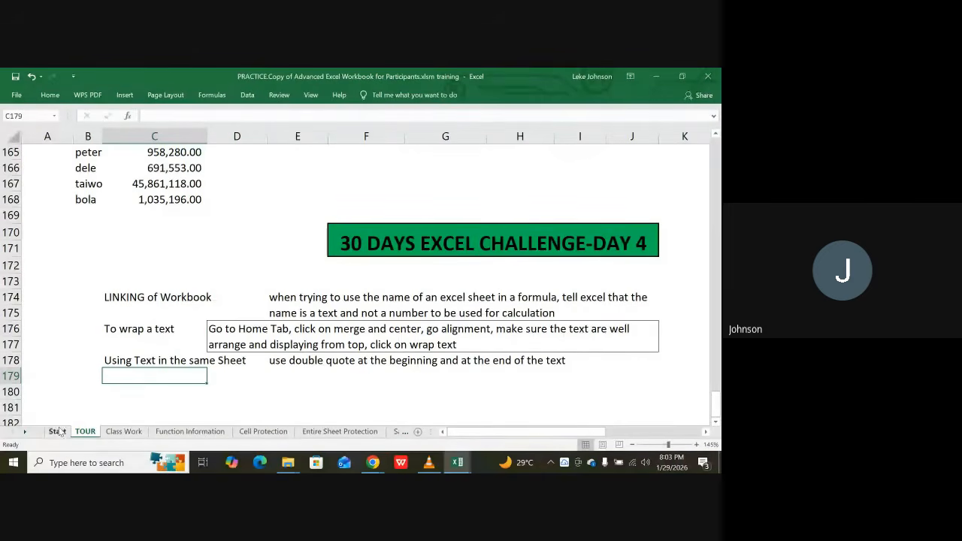
Open the IF worksheet, which lies after the Table 6 sheet in the workbook
left_click(22, 432)
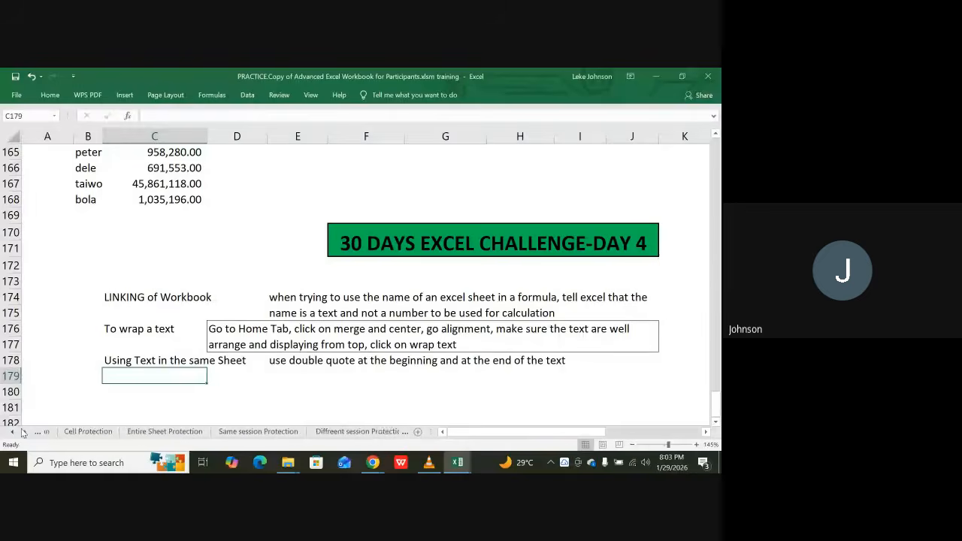
left_click(23, 433)
left_click(22, 433)
left_click(23, 433)
left_click(23, 433)
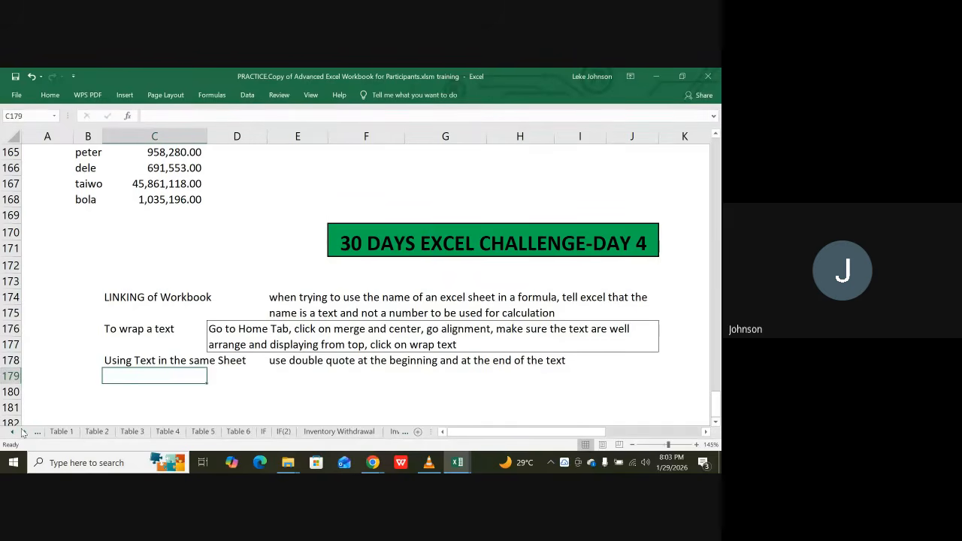
left_click(23, 433)
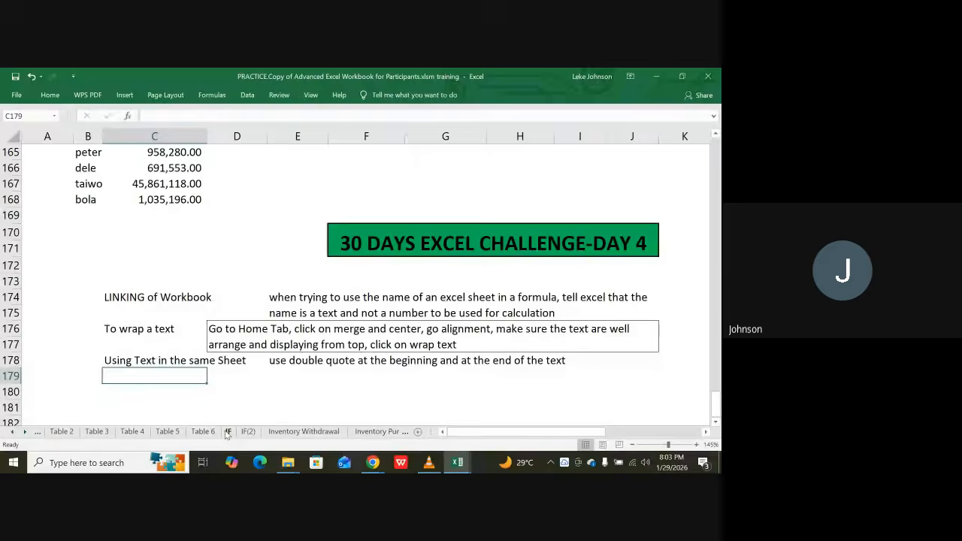
left_click(228, 431)
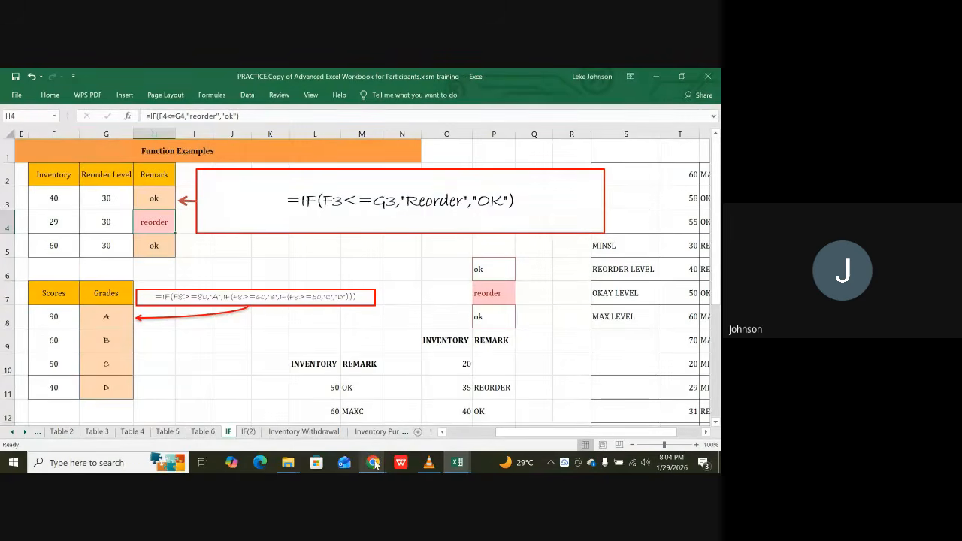
Switch to the Google Meet call in Chrome to check on the meeting, and return to the Excel workbook
mouse_move(374, 464)
left_click(334, 412)
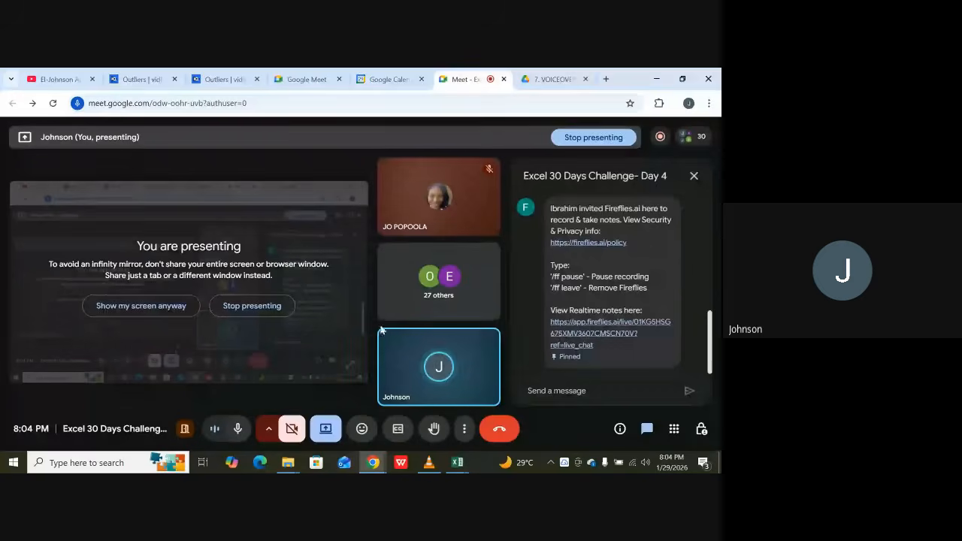
left_click(659, 138)
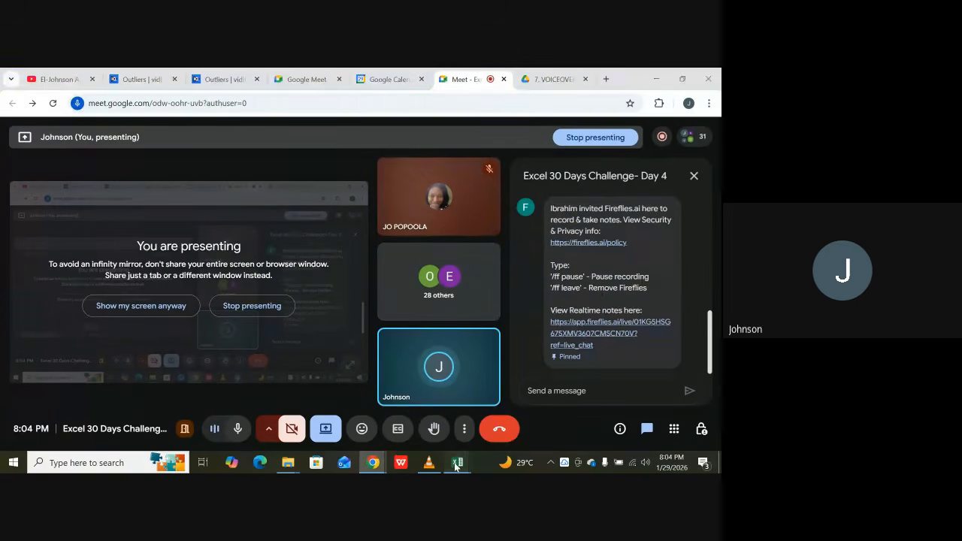
mouse_move(456, 466)
left_click(401, 412)
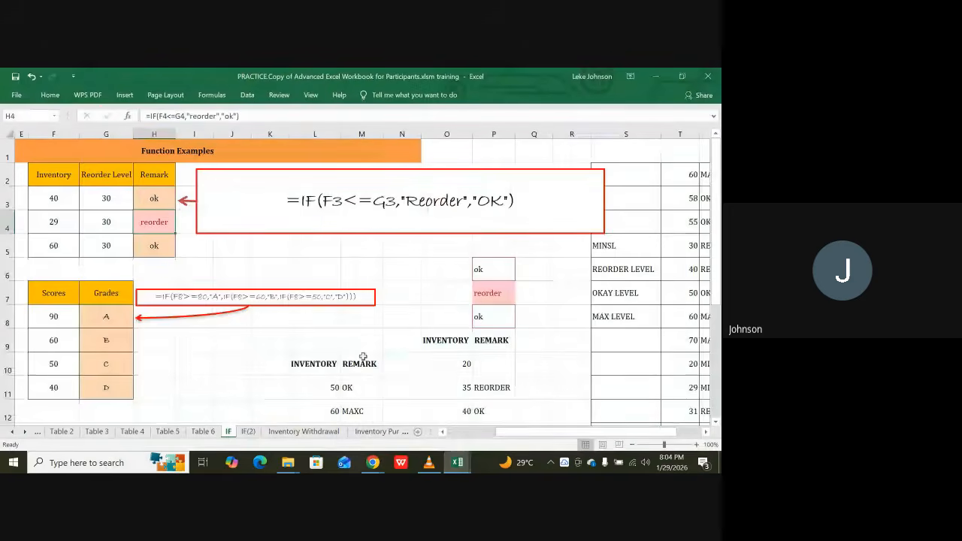
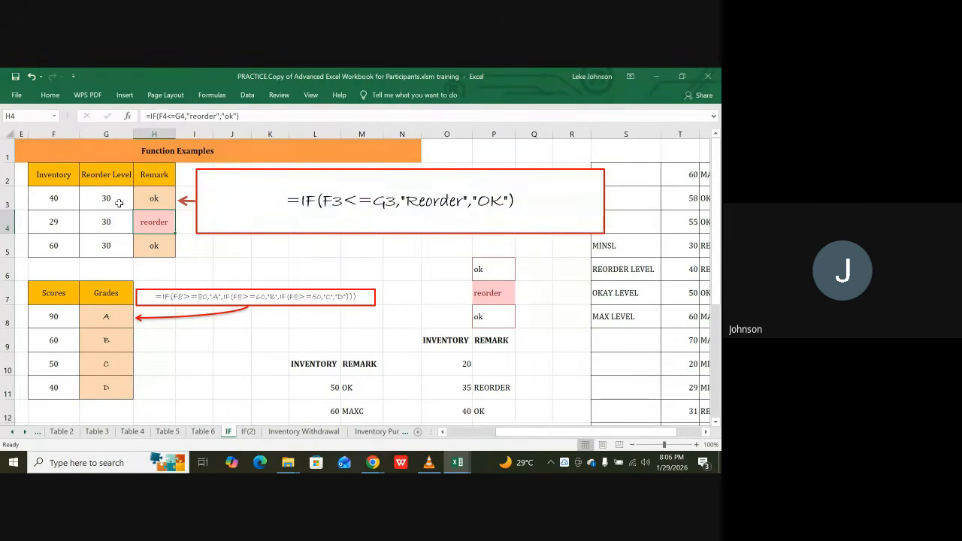
Examine the Inventory values in F3:F5 and the matching Reorder Level values in G3:G5, row by row
left_click(54, 174)
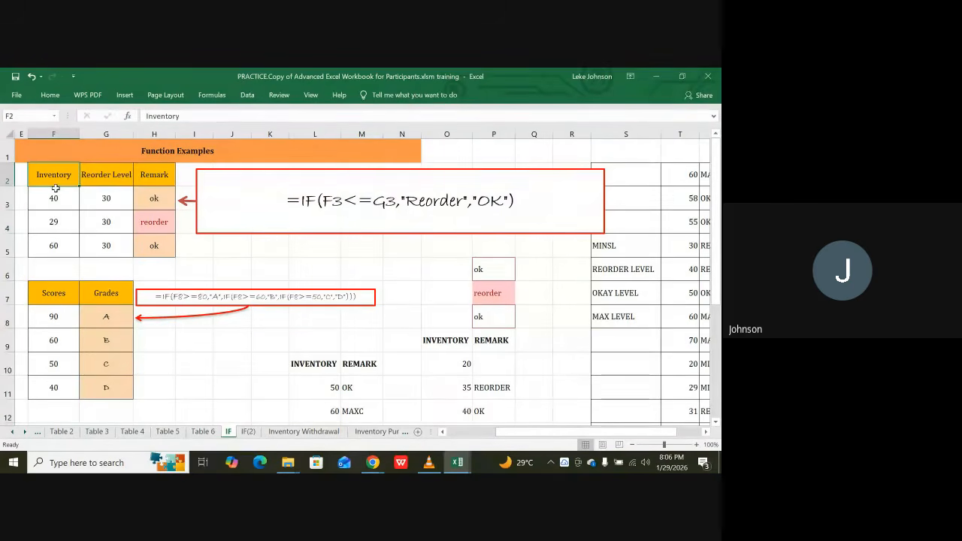
left_click(55, 190)
left_click(62, 218)
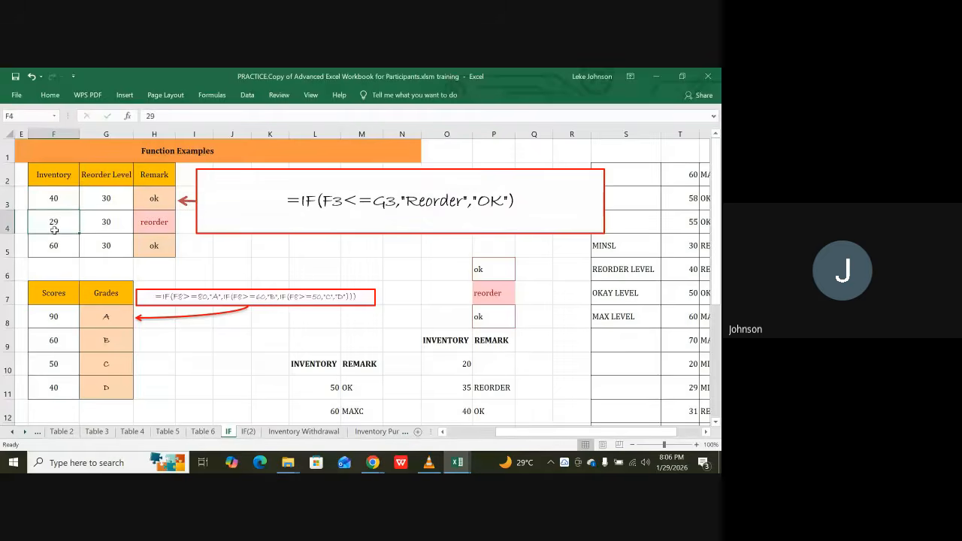
left_click(53, 252)
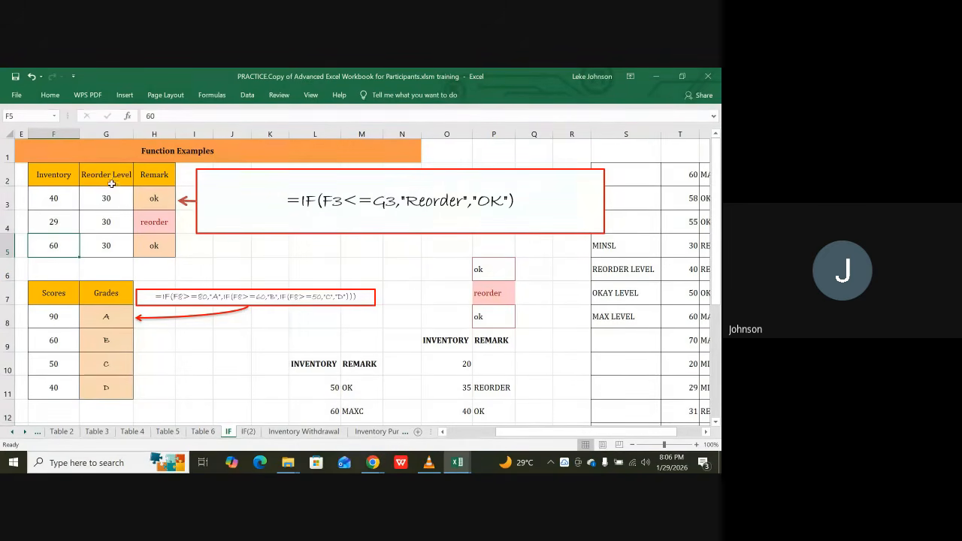
left_click(90, 200)
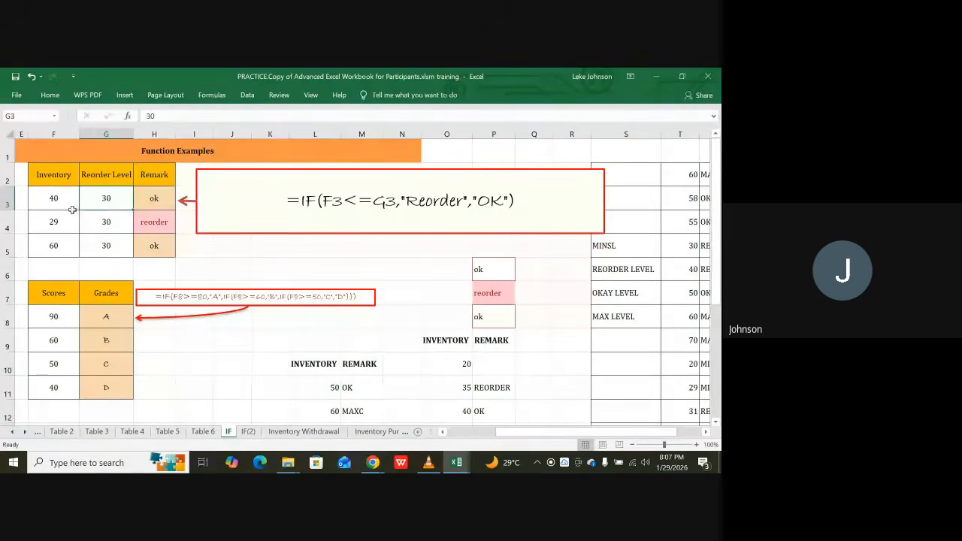
left_click(25, 201)
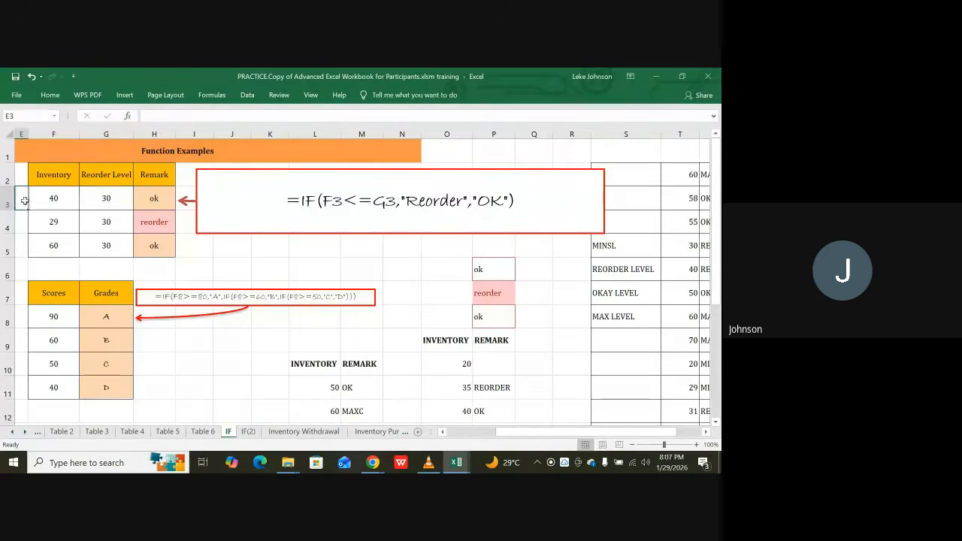
left_click(106, 223)
left_click(23, 226)
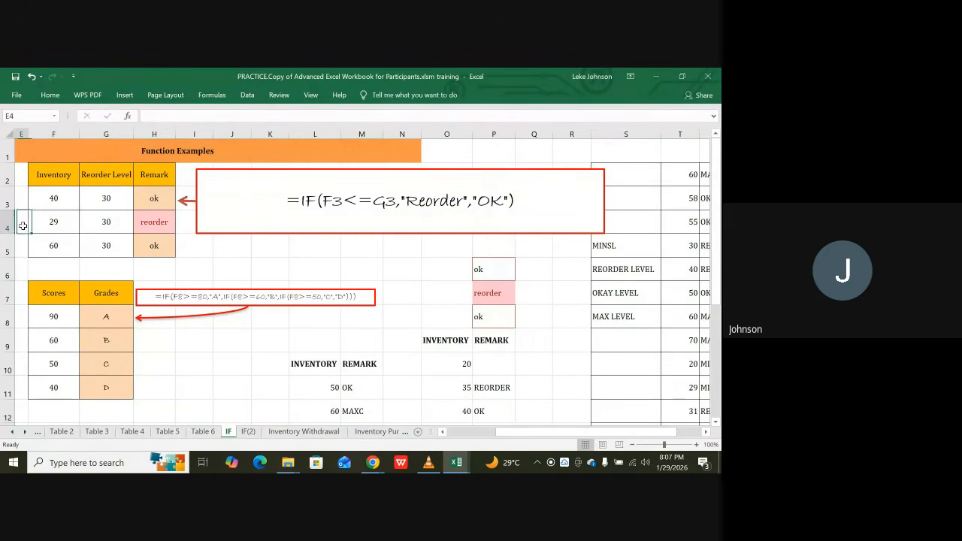
left_click(111, 245)
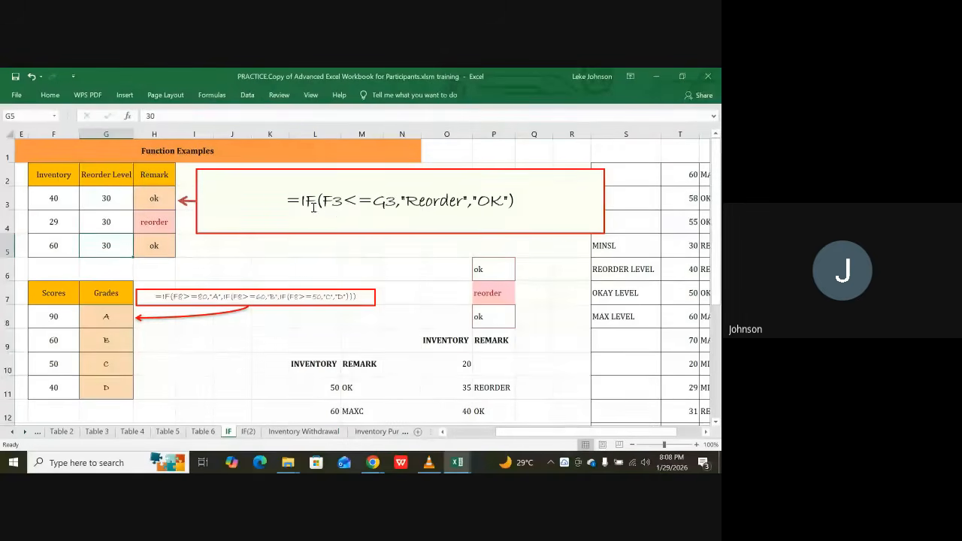
Go to cell F3 and to cell G3 by reference to locate the two cells compared in the example IF formula
left_click(22, 114)
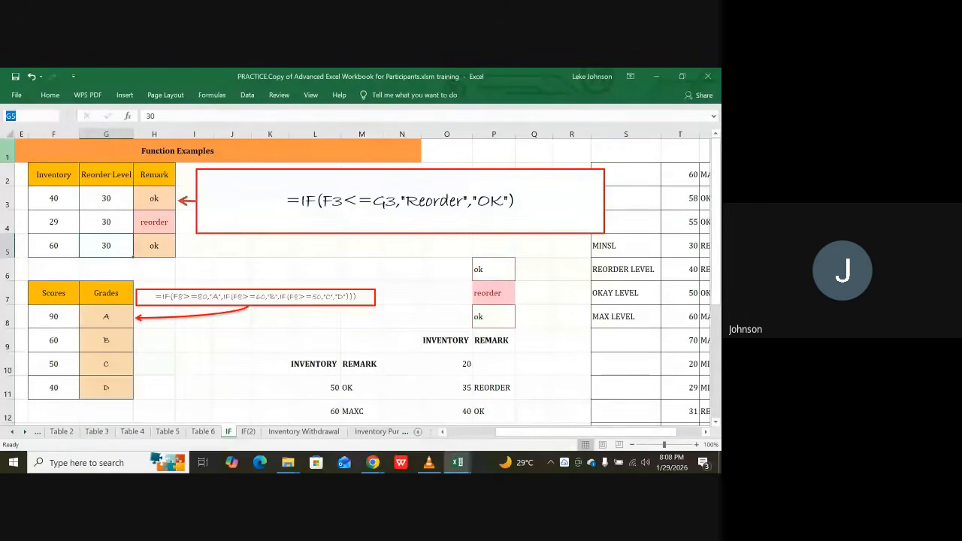
type("f3")
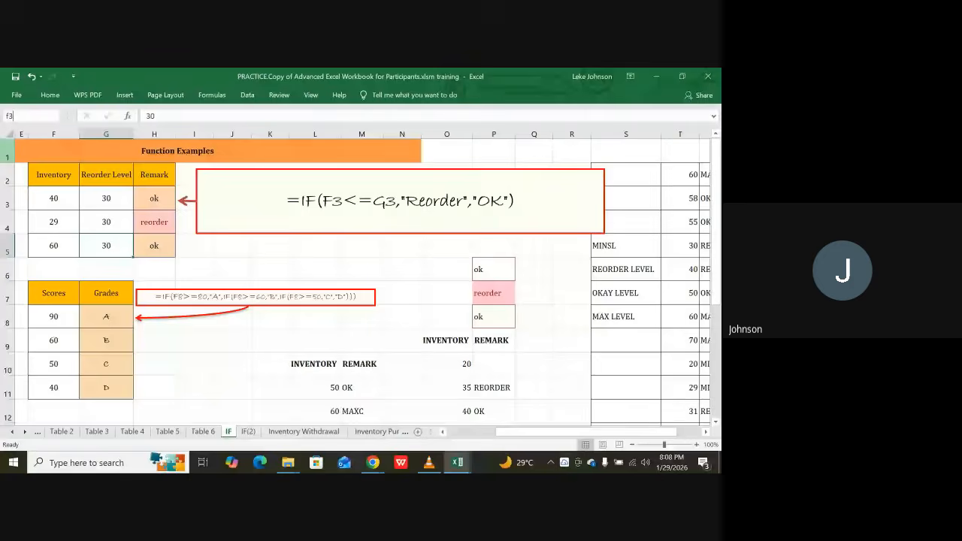
key("Return")
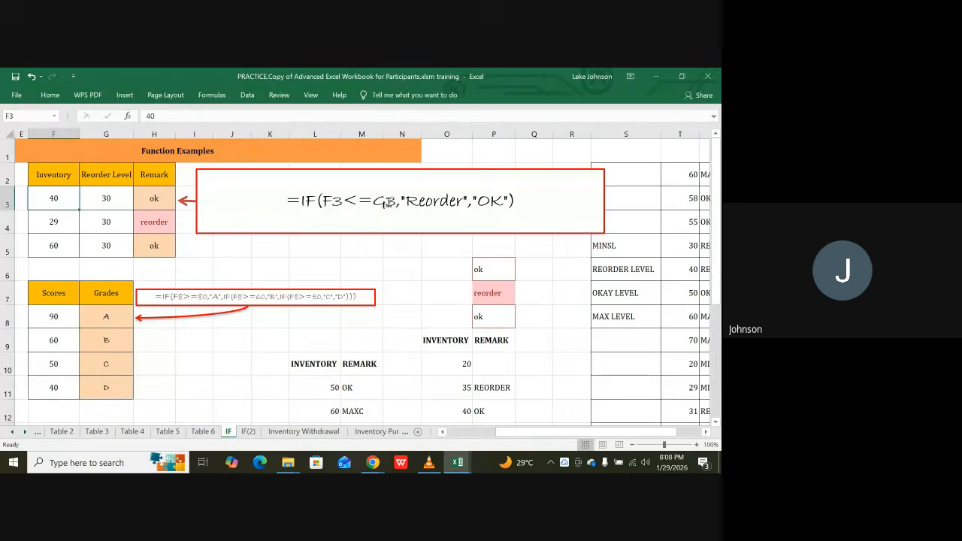
left_click(16, 115)
type("g3")
key("Return")
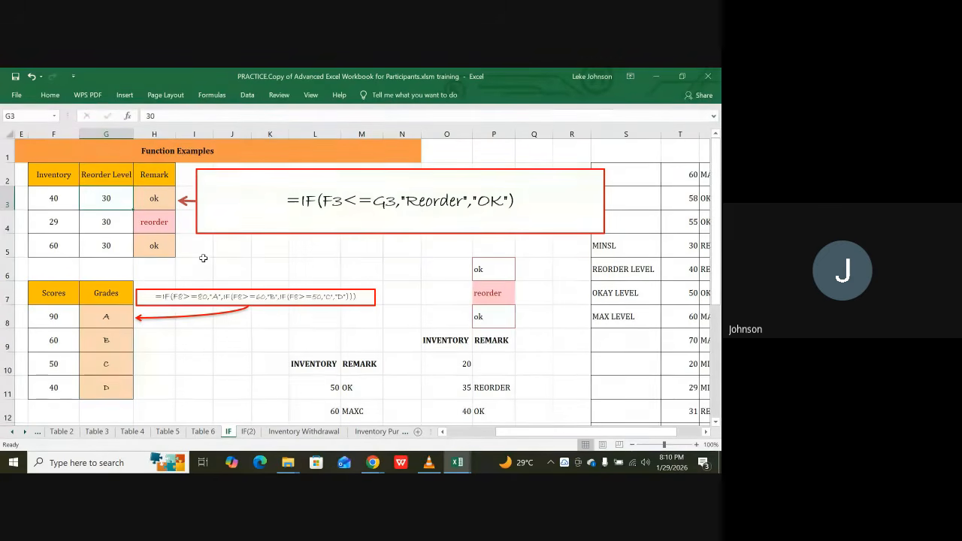
Inspect the IF formula behind the first Remark in H3 and its references to F3 and G3
left_click(154, 200)
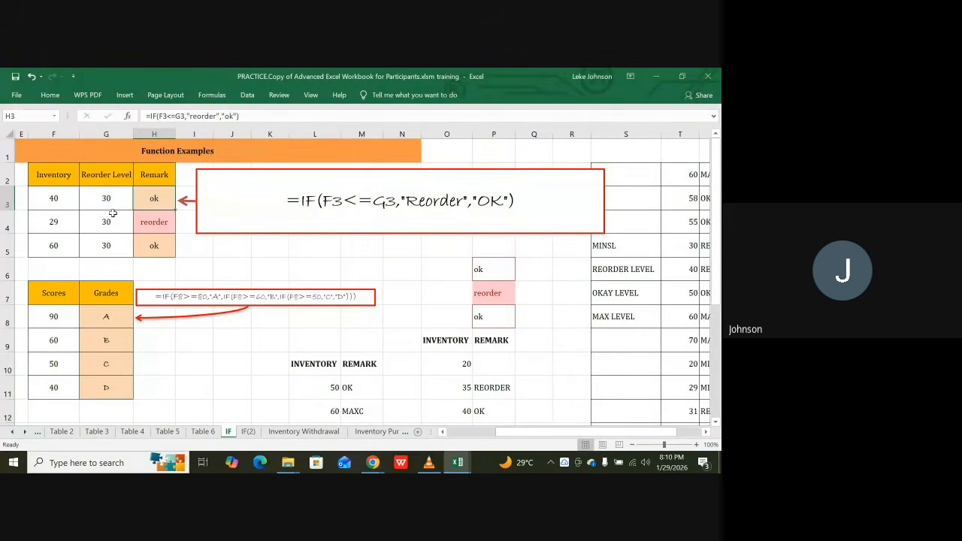
key("F2")
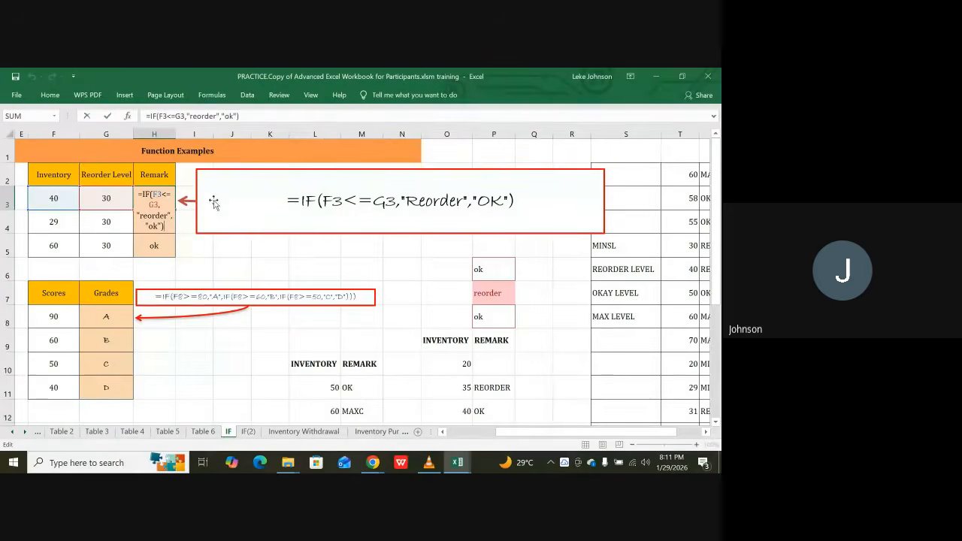
left_click(225, 268)
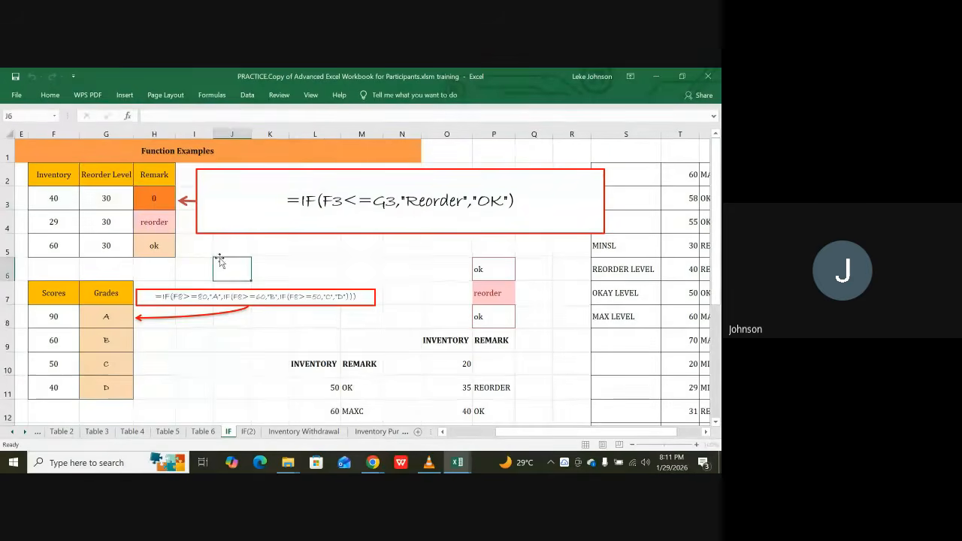
left_click(154, 198)
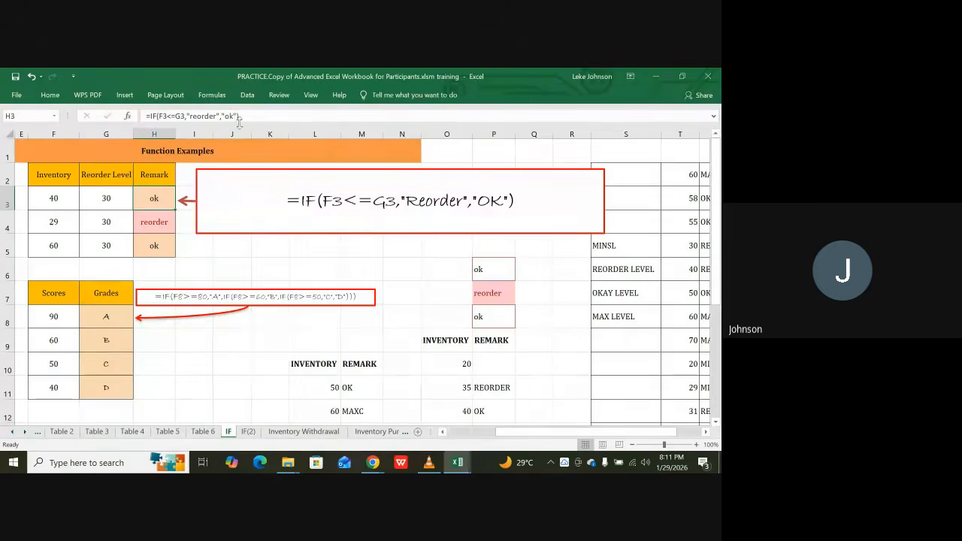
Enlarge the formula bar and inspect the IF formula behind the last inventory Remark in H5
left_click(713, 118)
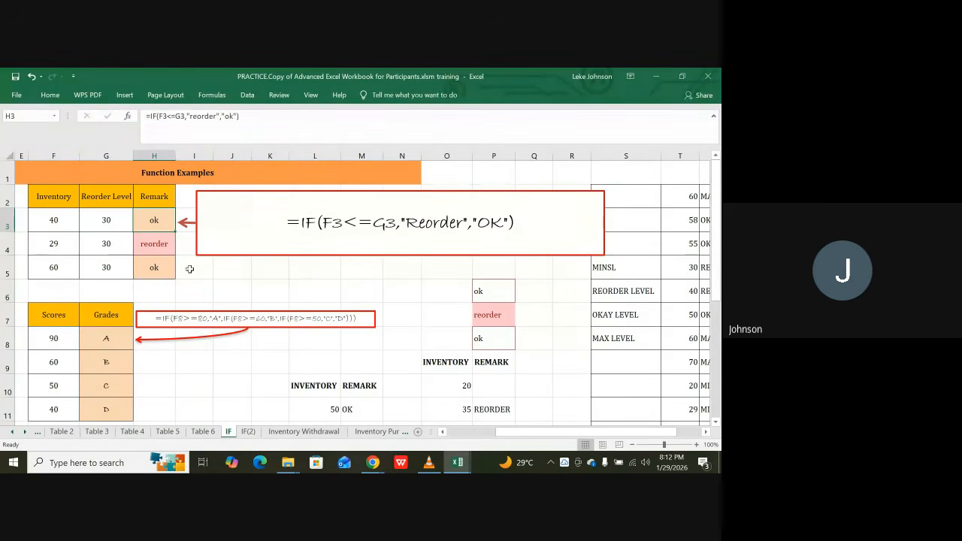
left_click(160, 272)
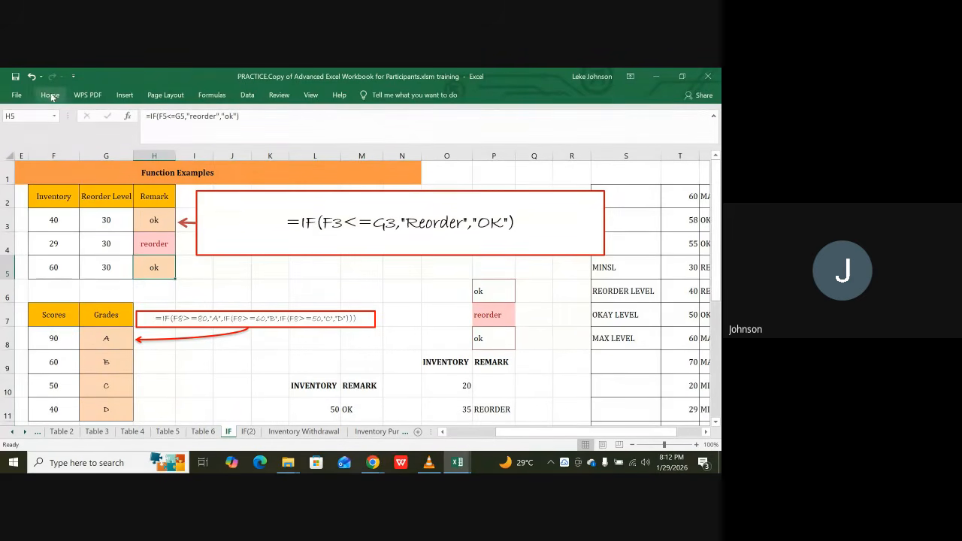
left_click(209, 97)
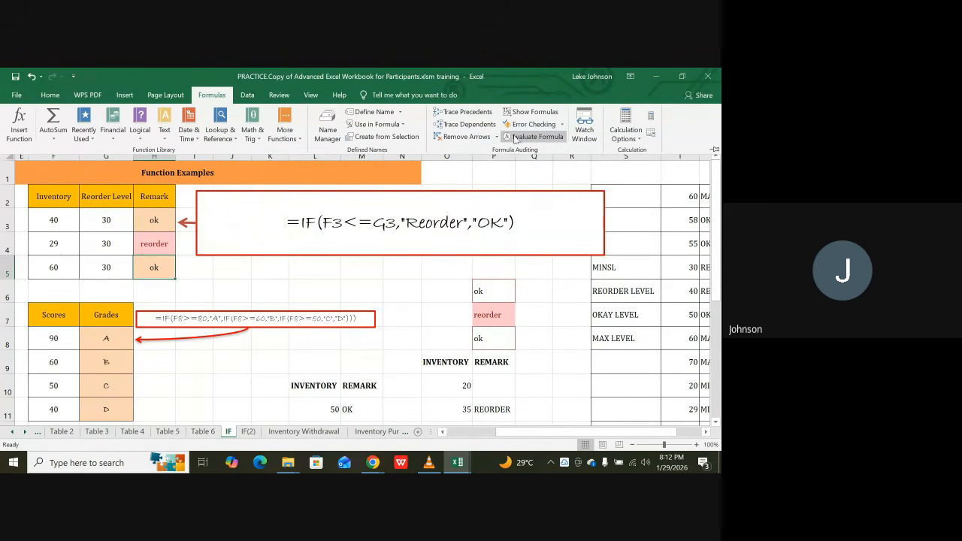
left_click(156, 276)
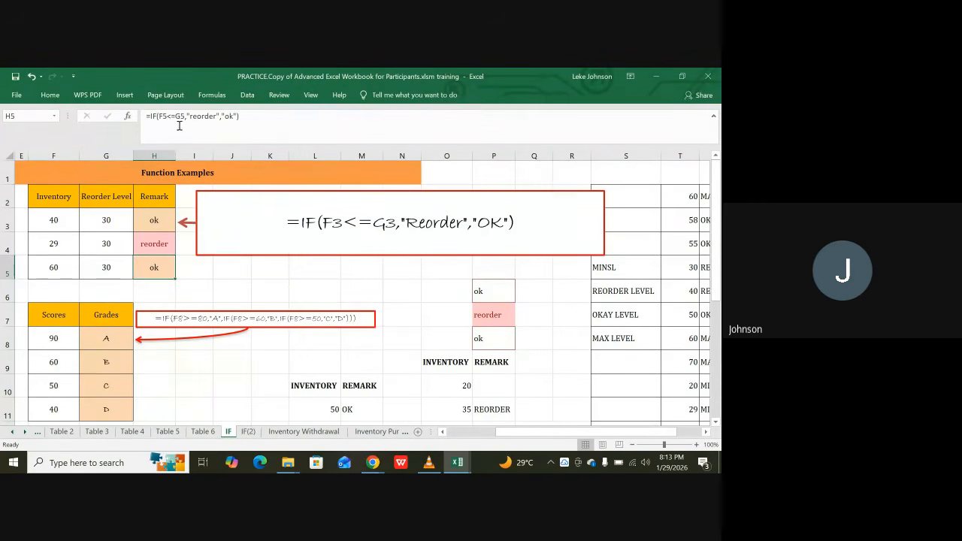
left_click(214, 96)
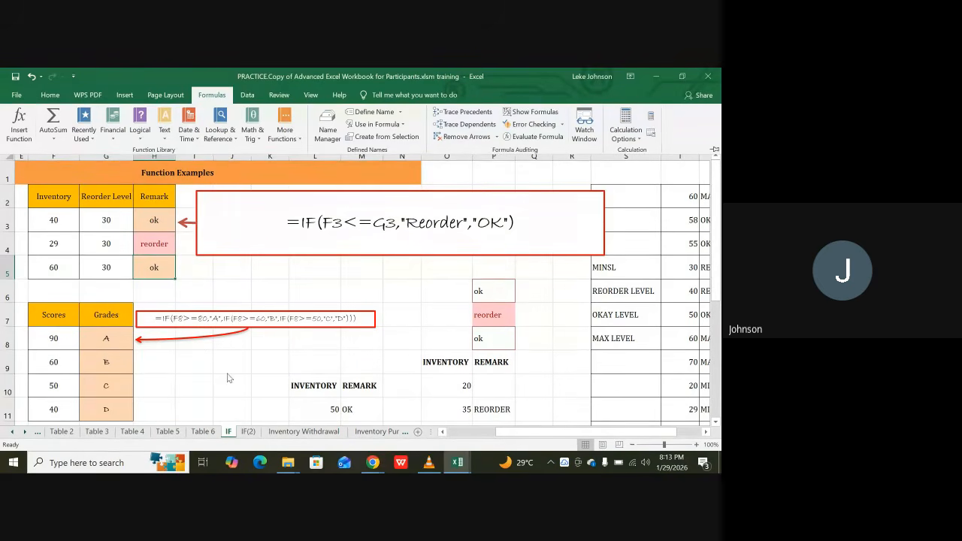
key("Escape")
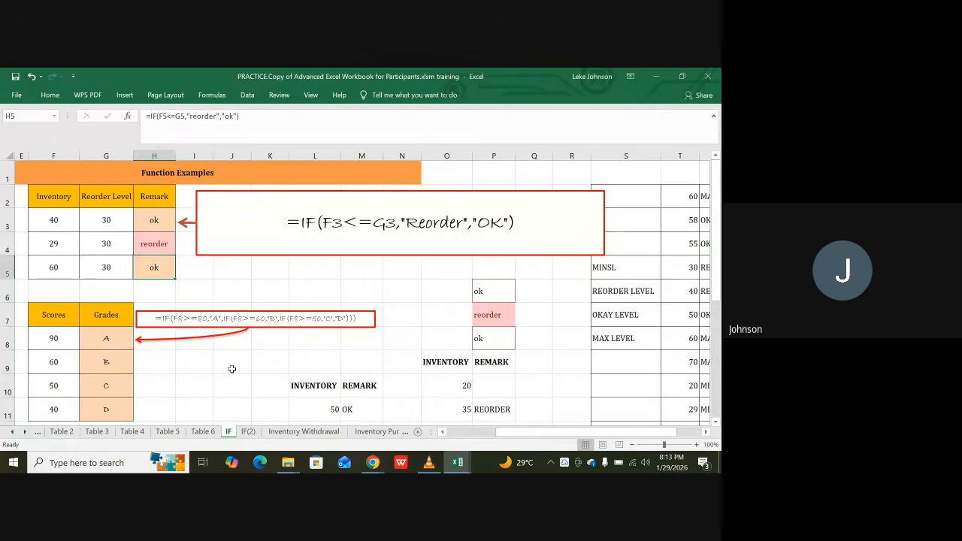
Copy the IF formula from H4 into H5 with its references unchanged, =IF(F4<=G4,"reorder","ok"), and reopen H5 to inspect the referenced cells
key("ctrl+apostrophe")
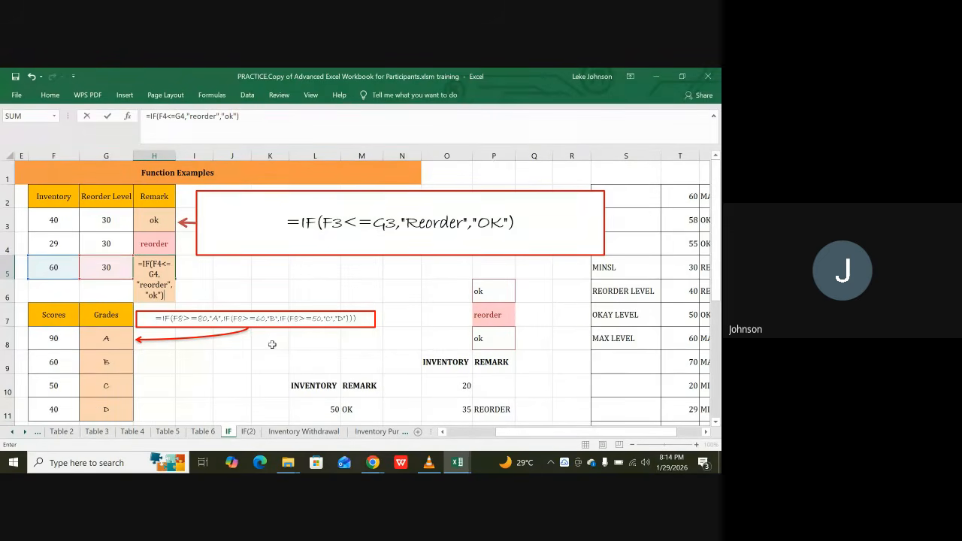
key("Tab")
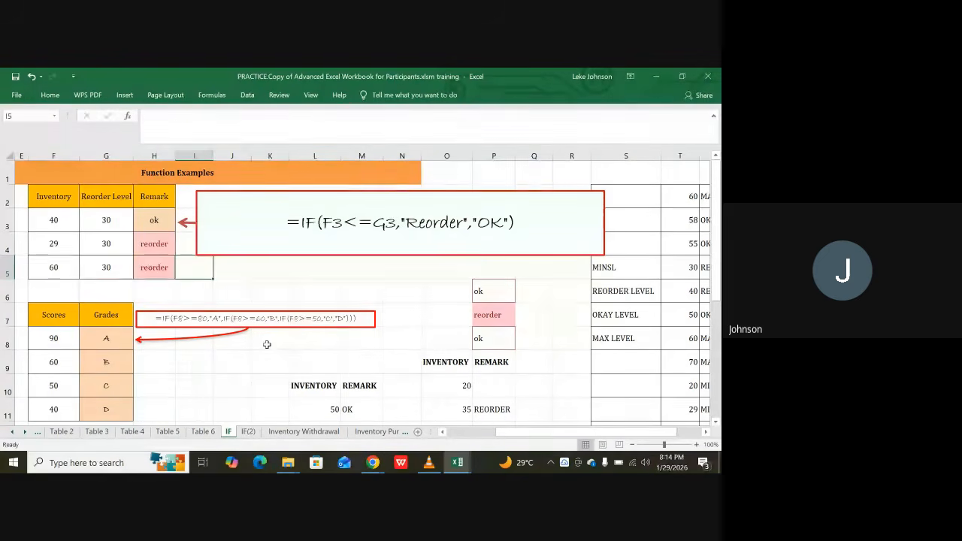
left_click(153, 267)
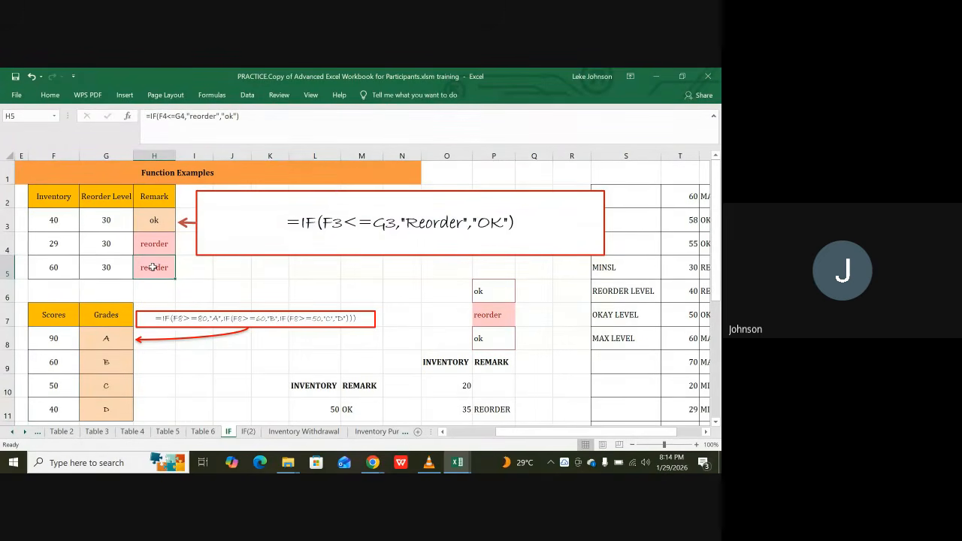
double_click(154, 267)
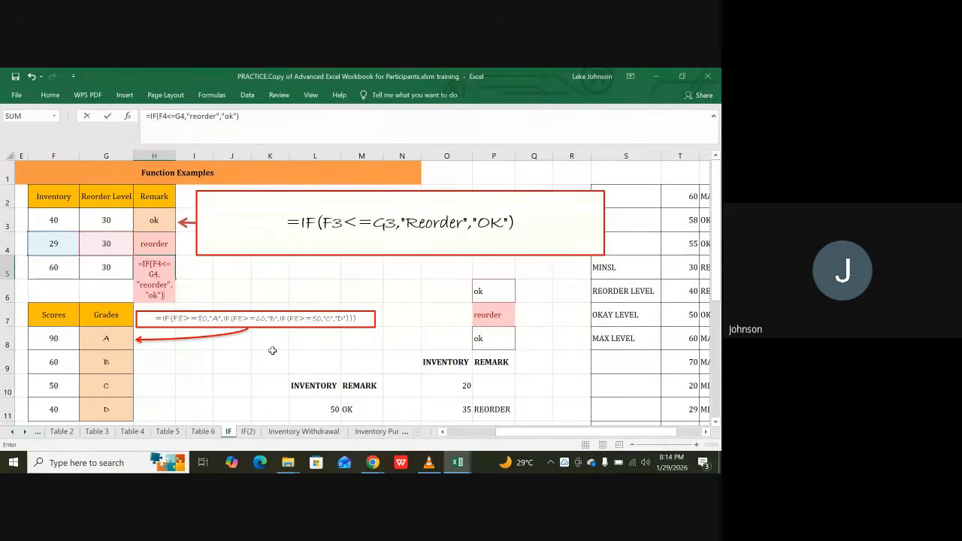
Commit the formula =IF(F4<=G4,"reorder","ok") in H5 and open the TOUR sheet
key("Return")
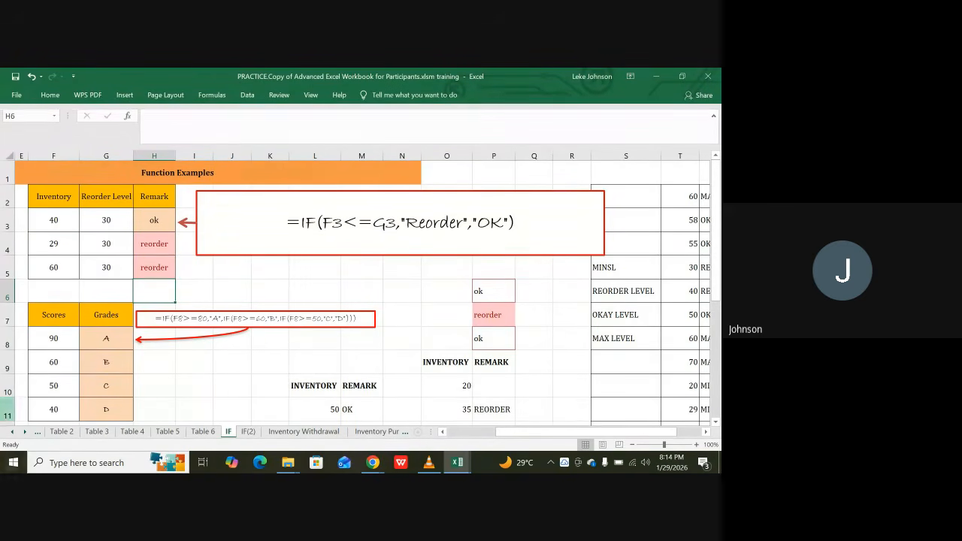
left_click(9, 433)
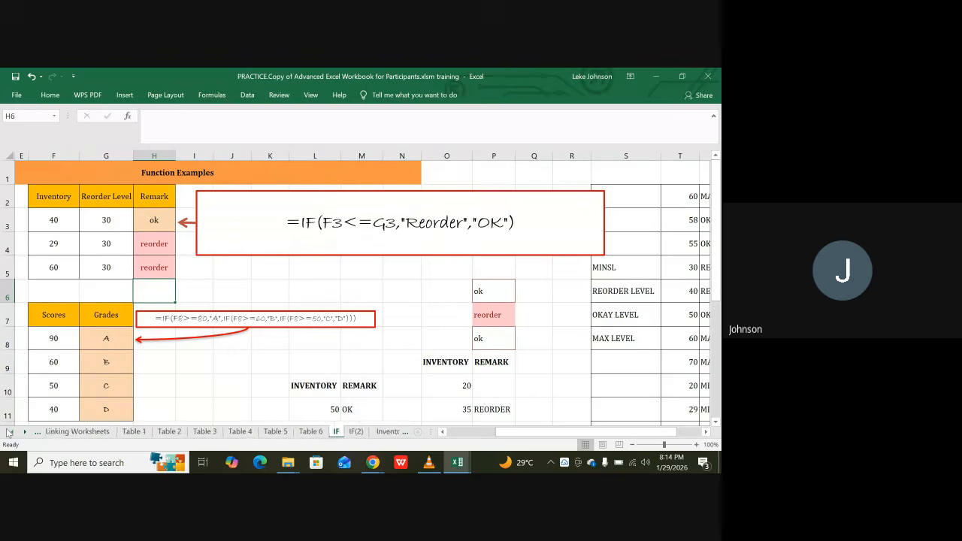
left_click(9, 433)
left_click(8, 433)
left_click(8, 433)
left_click(8, 433)
left_click(8, 433)
left_click(9, 433)
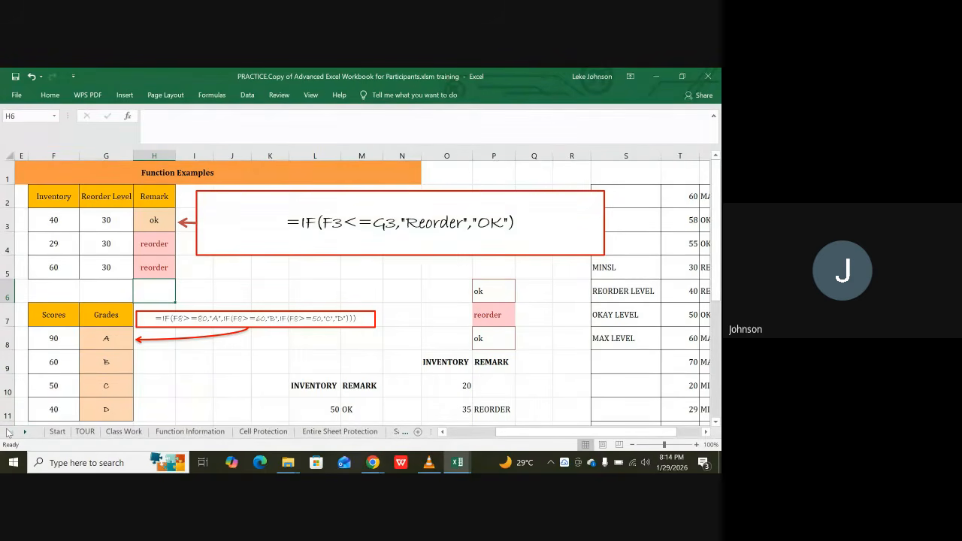
left_click(85, 431)
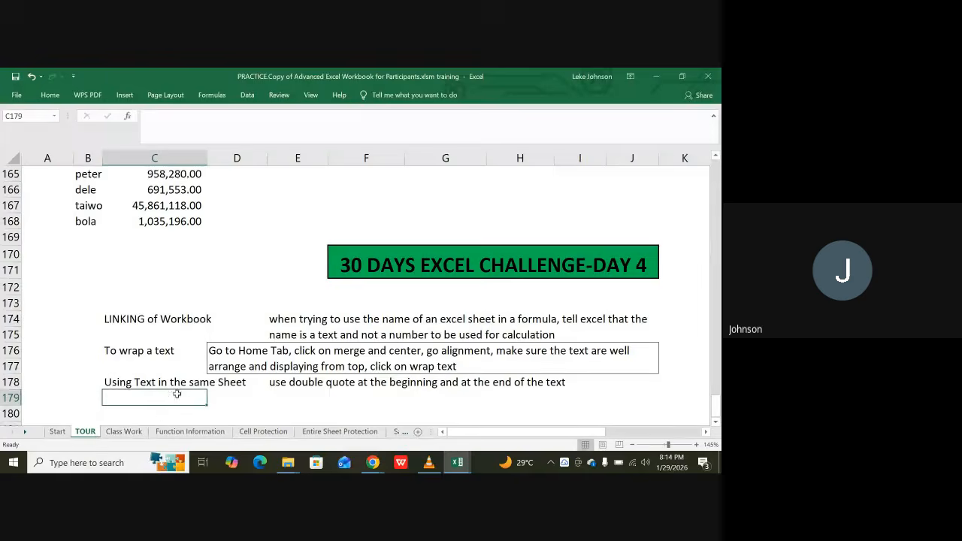
Select C180 on the TOUR sheet and review the notes from Selection Techniques through the Day 4 section
scroll(188, 378, "up", 3)
scroll(189, 378, "down", 1)
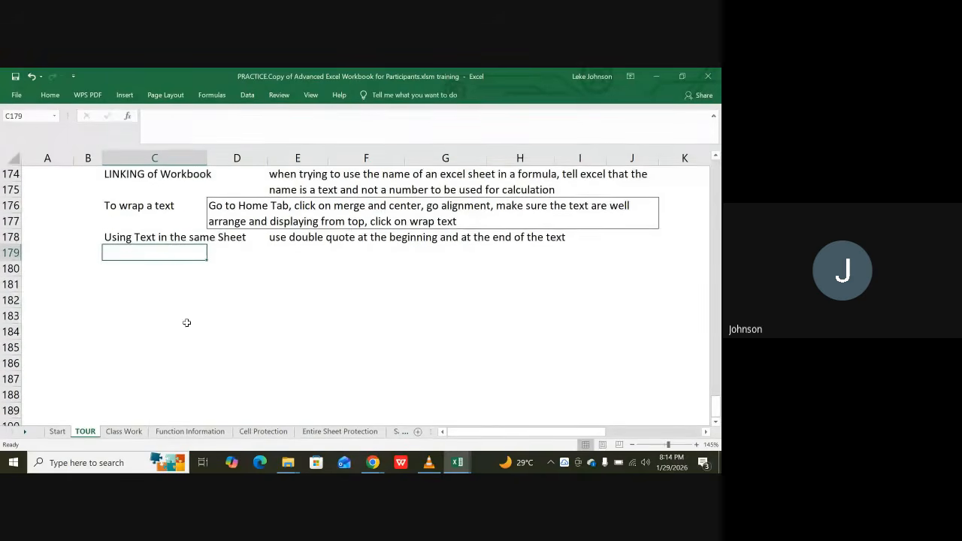
left_click(146, 270)
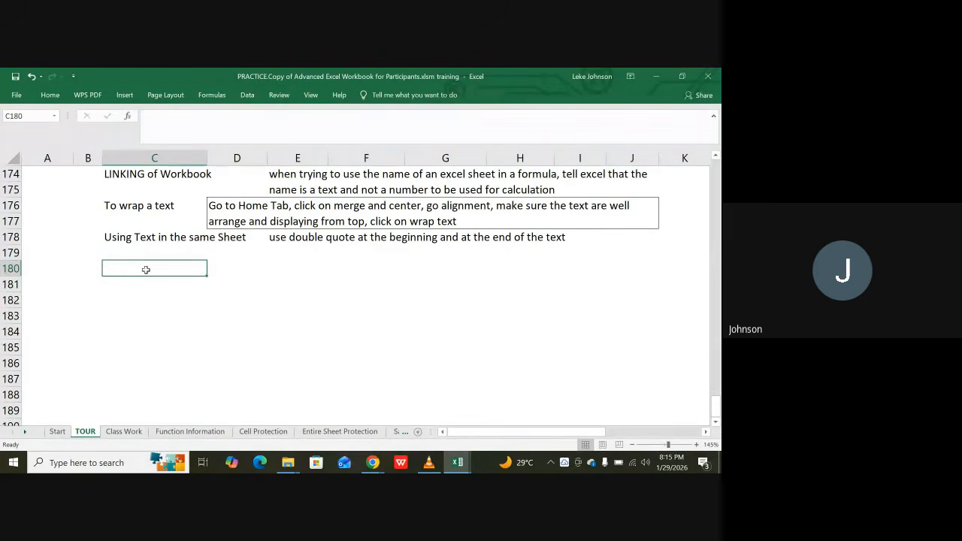
scroll(146, 269, "up", 3)
scroll(167, 256, "up", 5)
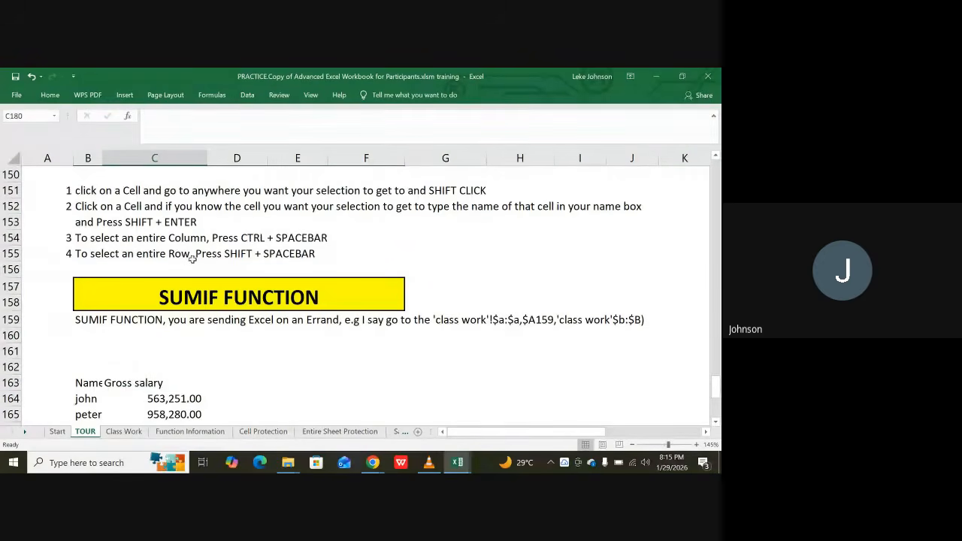
scroll(191, 257, "up", 1)
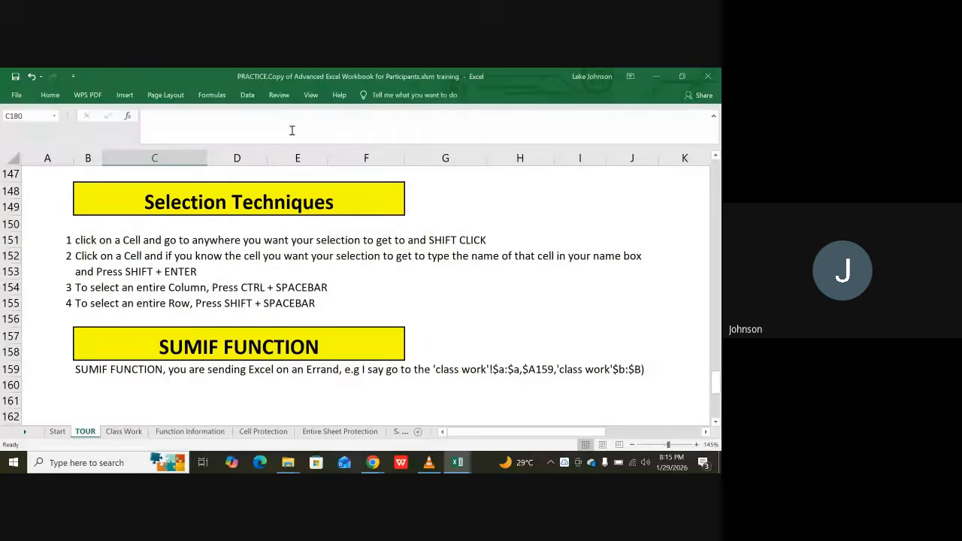
scroll(282, 264, "down", 3)
scroll(283, 263, "down", 3)
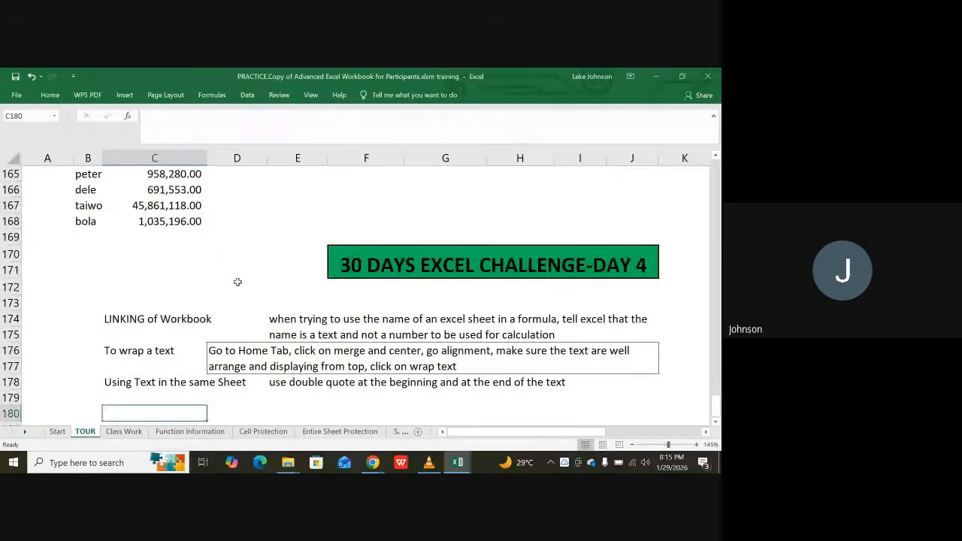
scroll(238, 282, "down", 3)
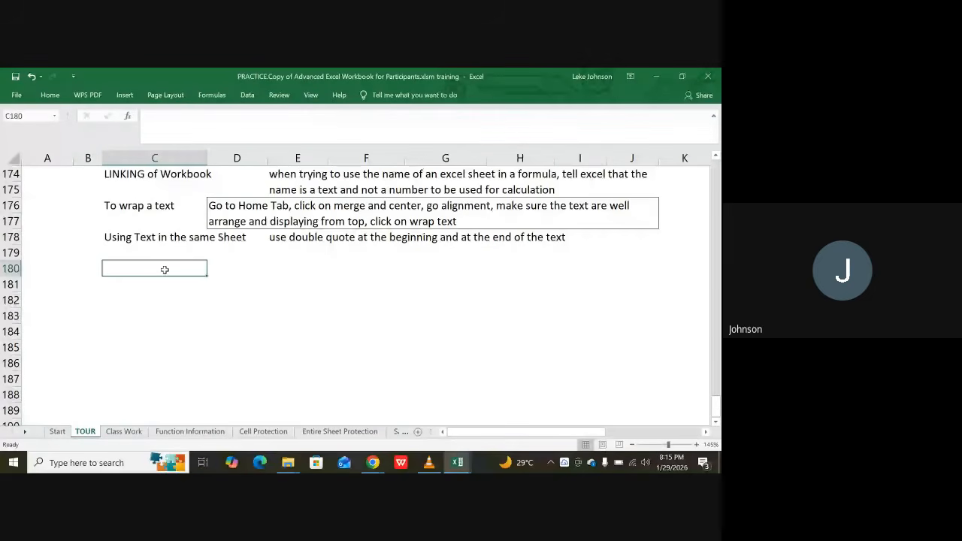
Enter the note "To show the formula in a cell" in C180
type("T")
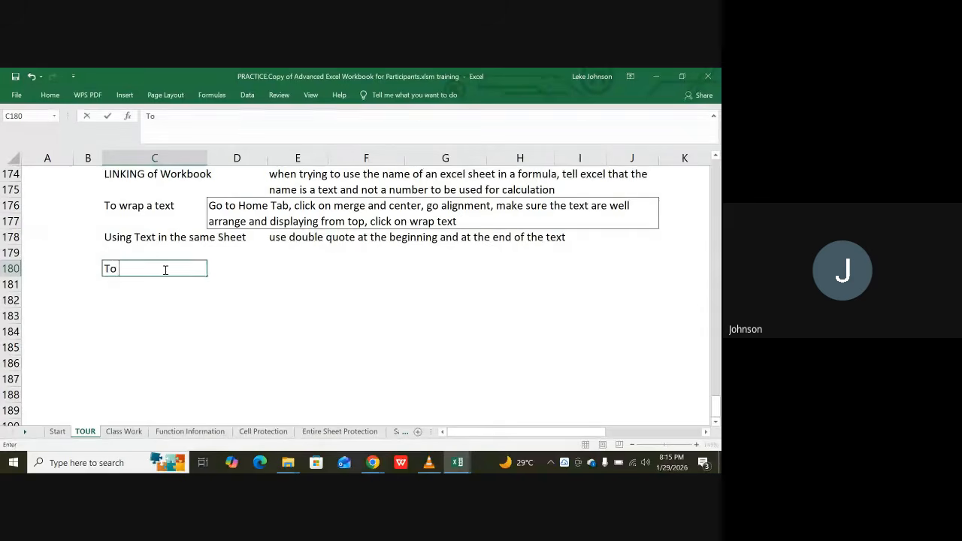
type("o sh")
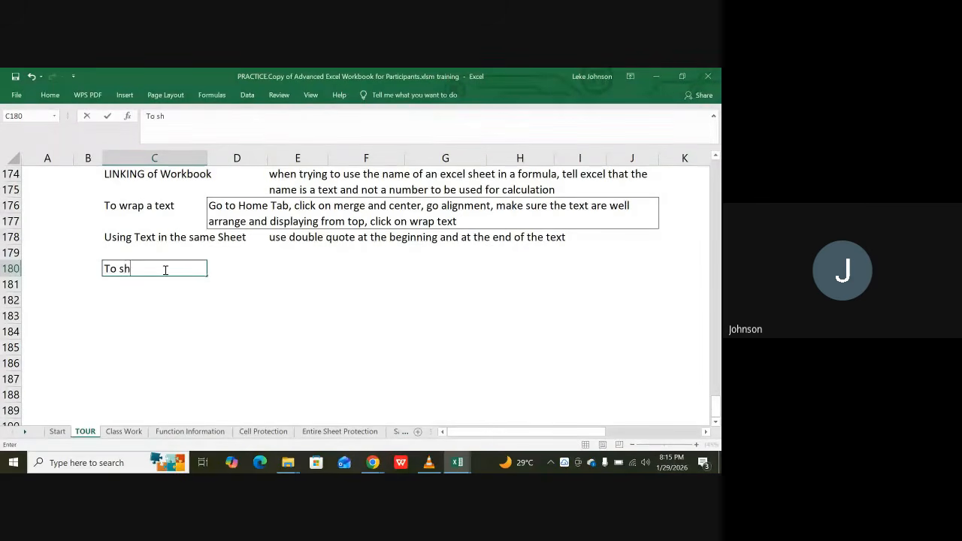
type("ow the formula")
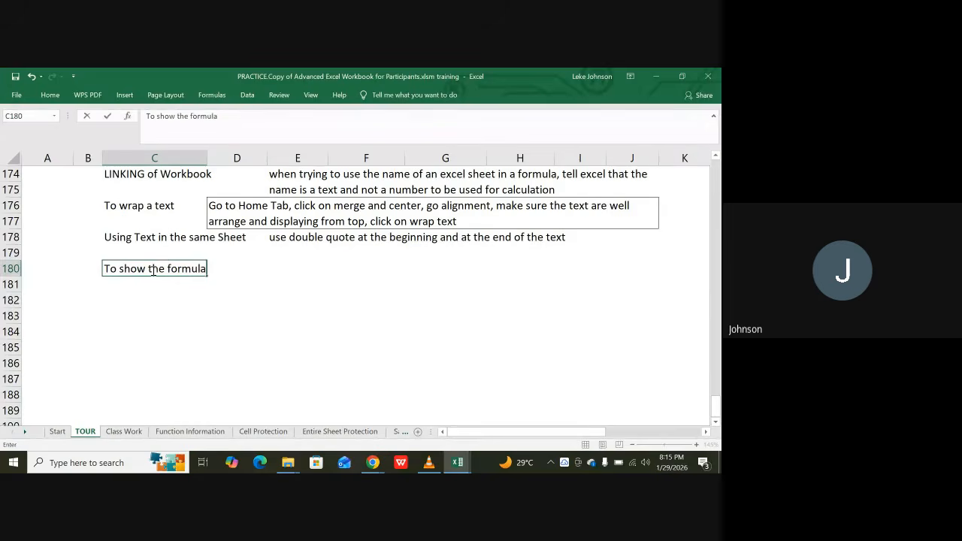
type(" in a cell")
key("Tab")
Enter the shortcut text "CTRL + '" in E180 beside the note about showing a cell's formula
key("Tab")
type("CT")
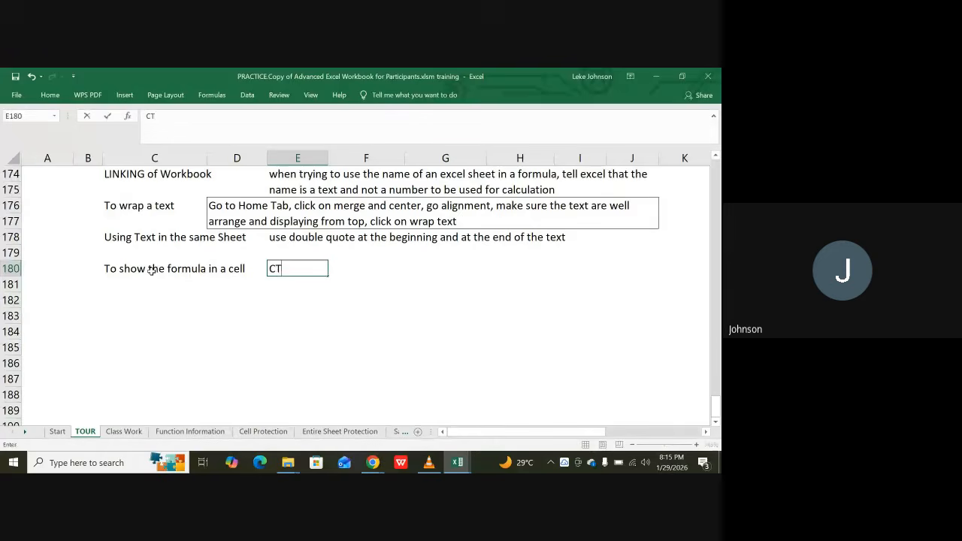
type("RL")
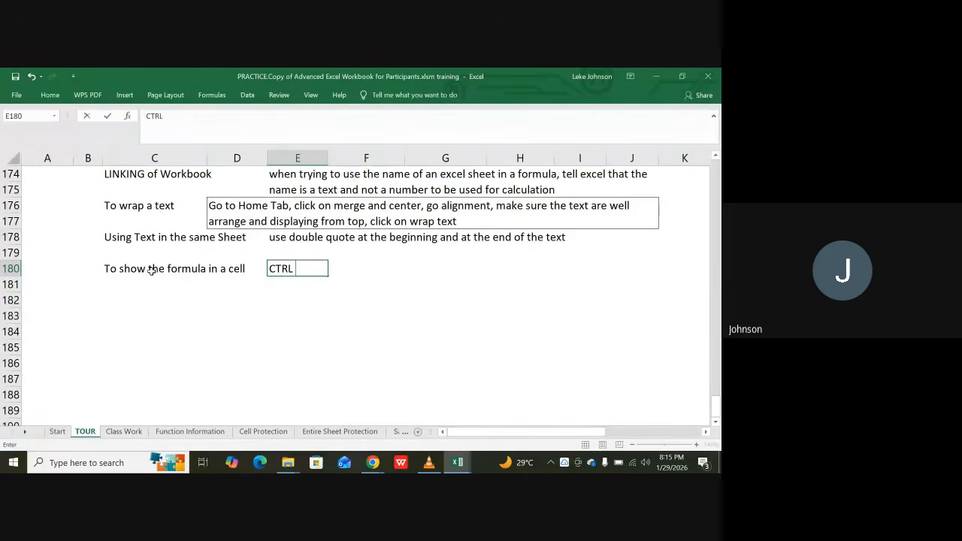
type(" +")
type(" \"")
left_click(273, 374)
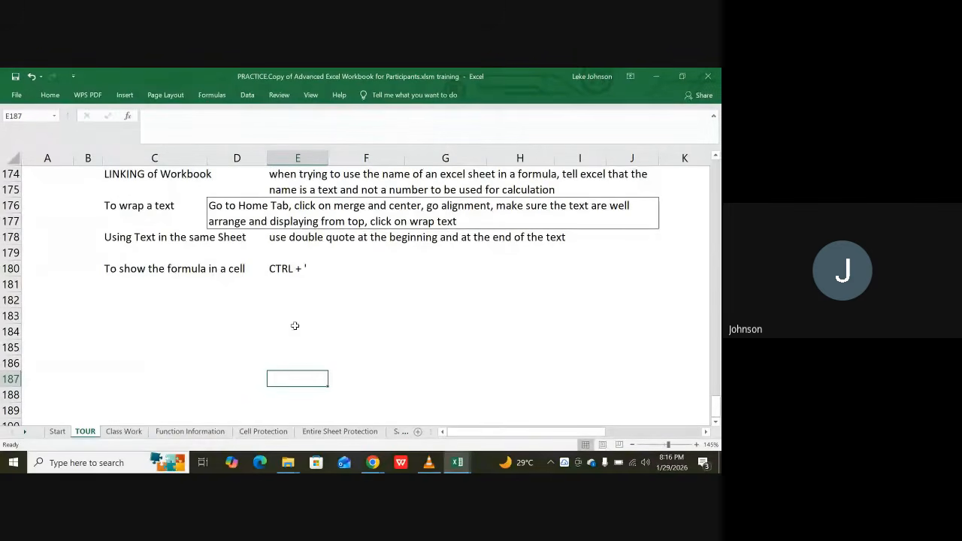
Enter the shortcut text "CTRL + ~" in E181
left_click(278, 289)
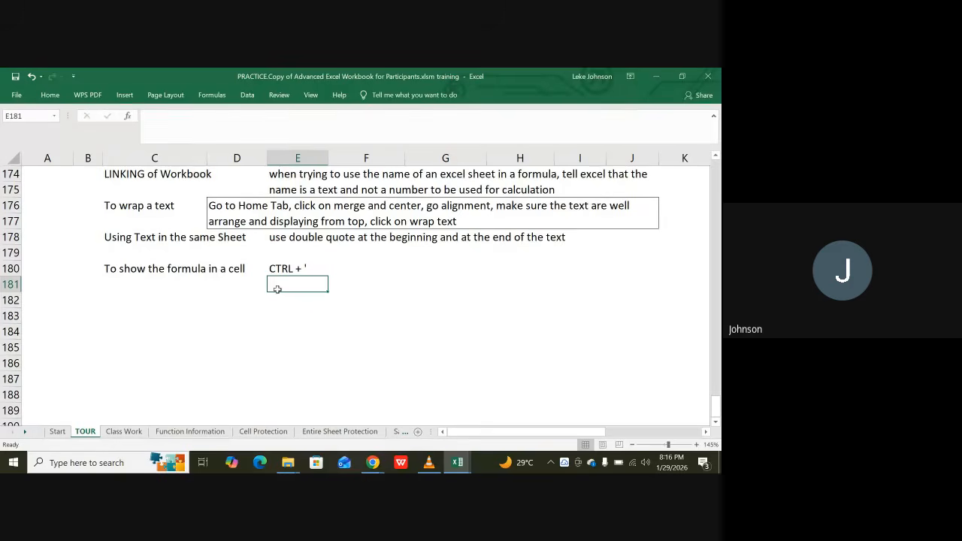
type("C")
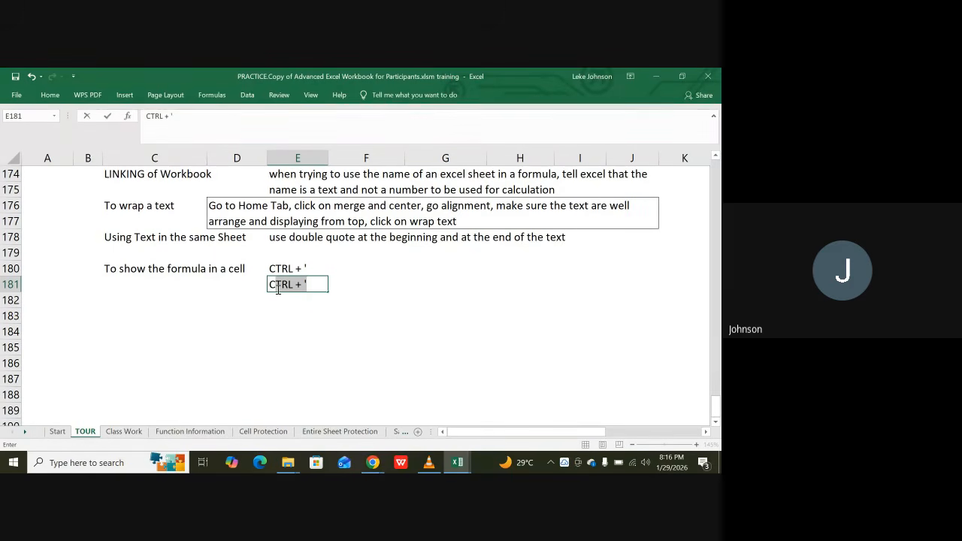
type("TRL")
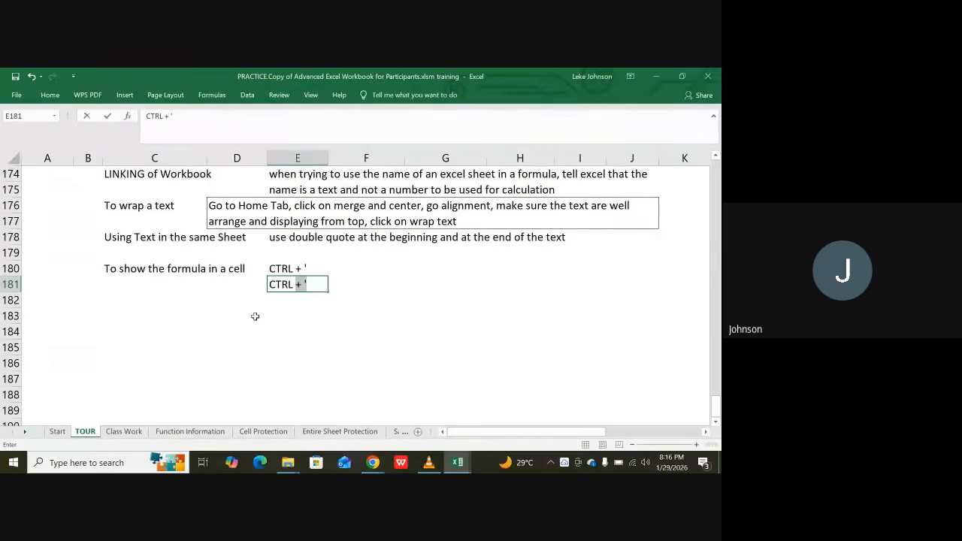
type(" + ")
type("'")
key("BackSpace")
type("~")
left_click(364, 282)
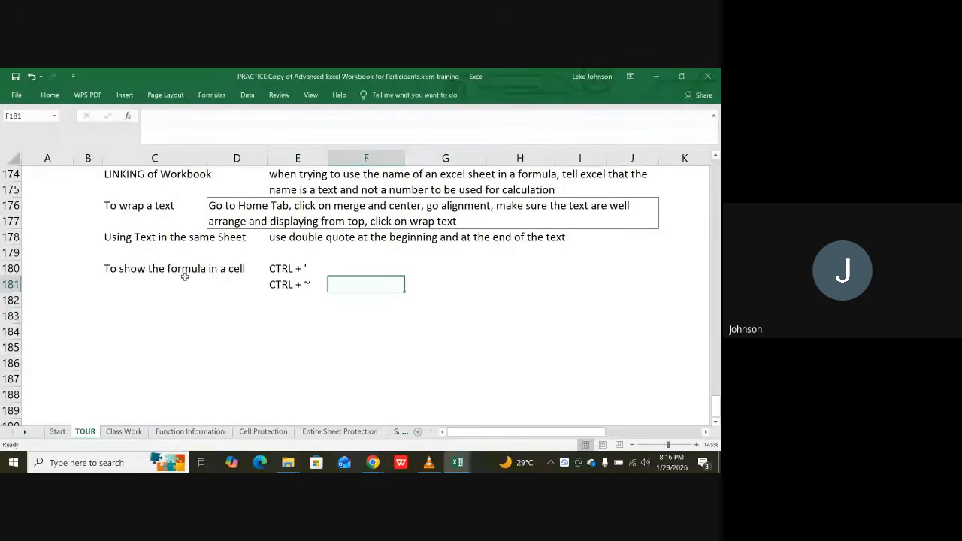
Enter the note "To show formula in a workbook" in C181
left_click(115, 282)
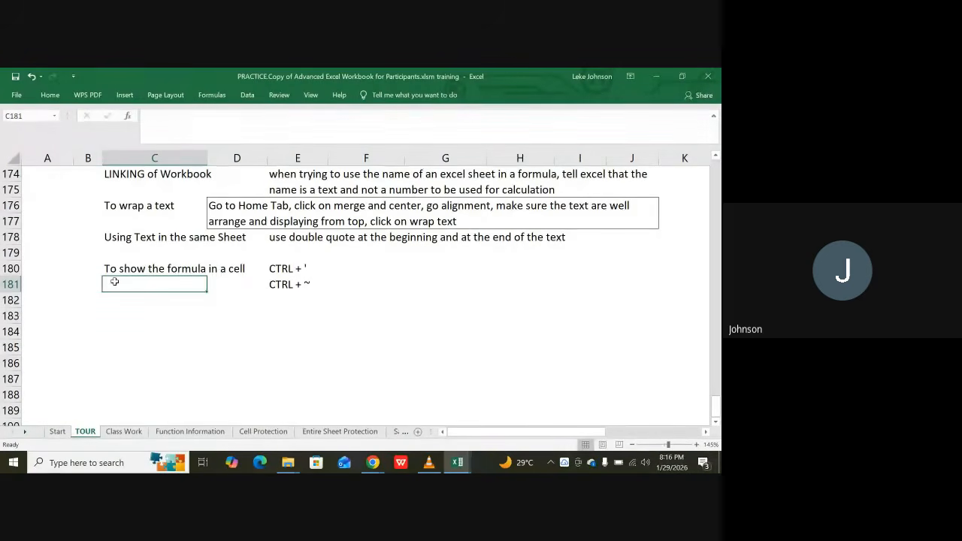
type("To show")
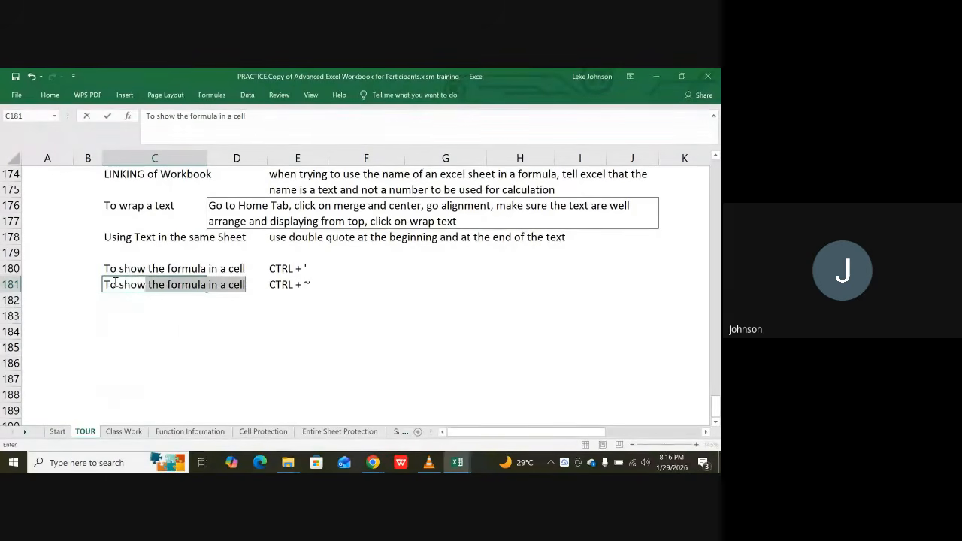
type(" for")
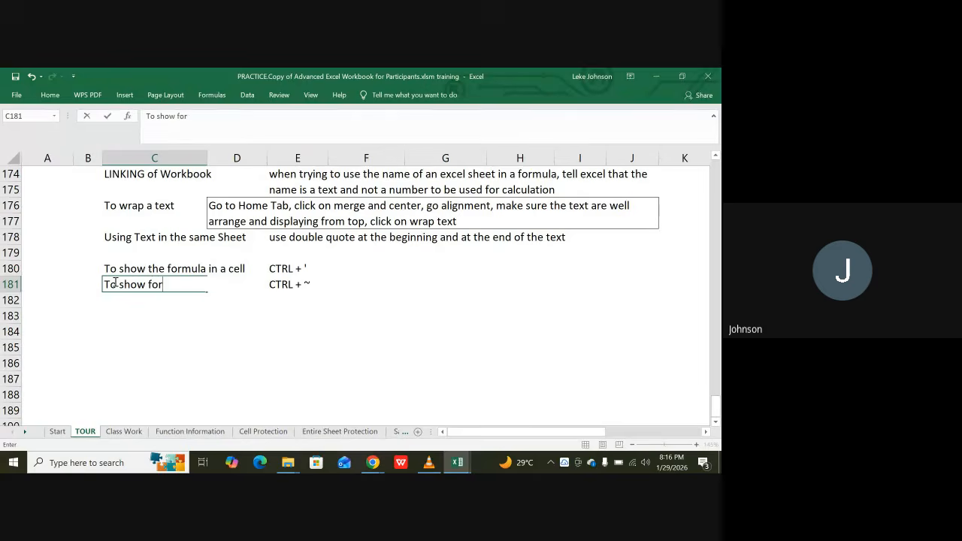
type("mular")
key("BackSpace")
type("in a work")
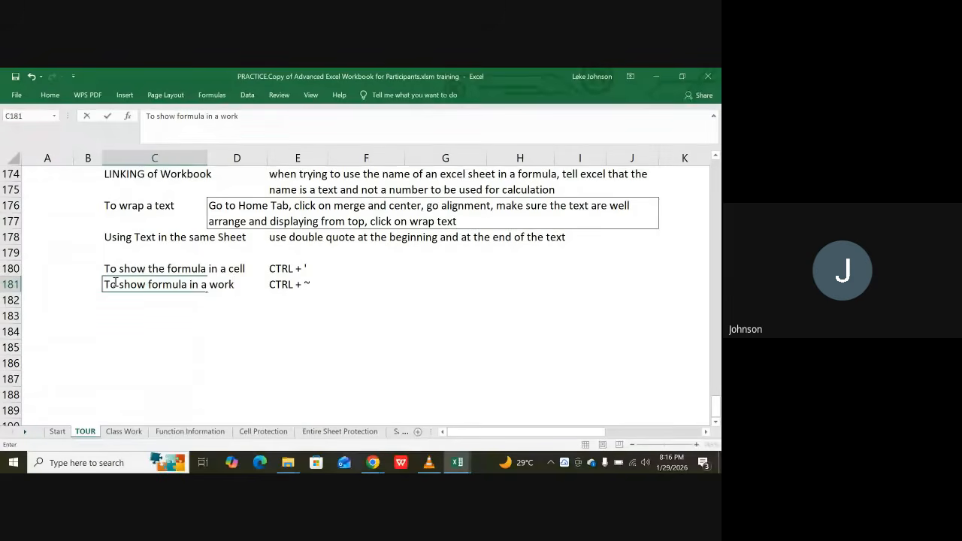
type("s")
type("book")
key("Return")
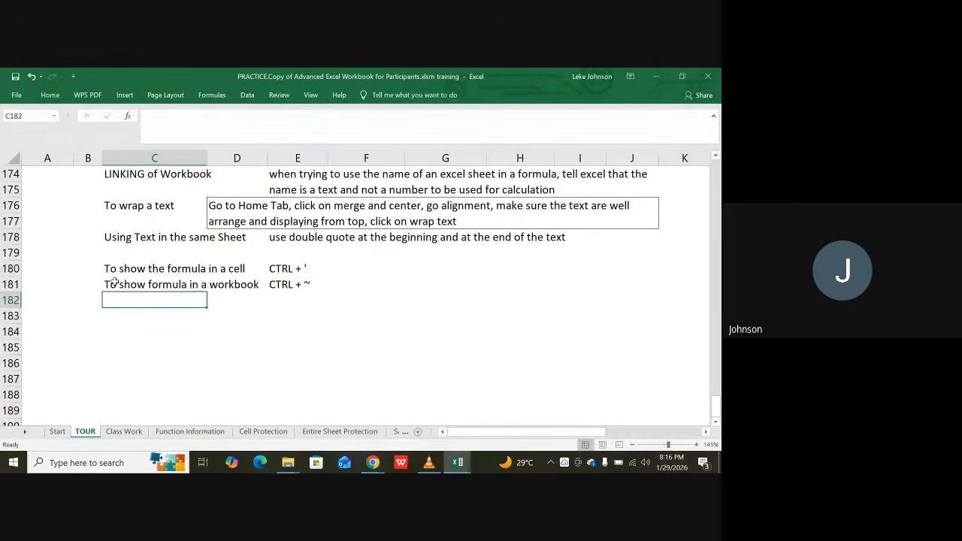
Return to the IF worksheet
left_click(25, 432)
left_click(25, 433)
left_click(23, 433)
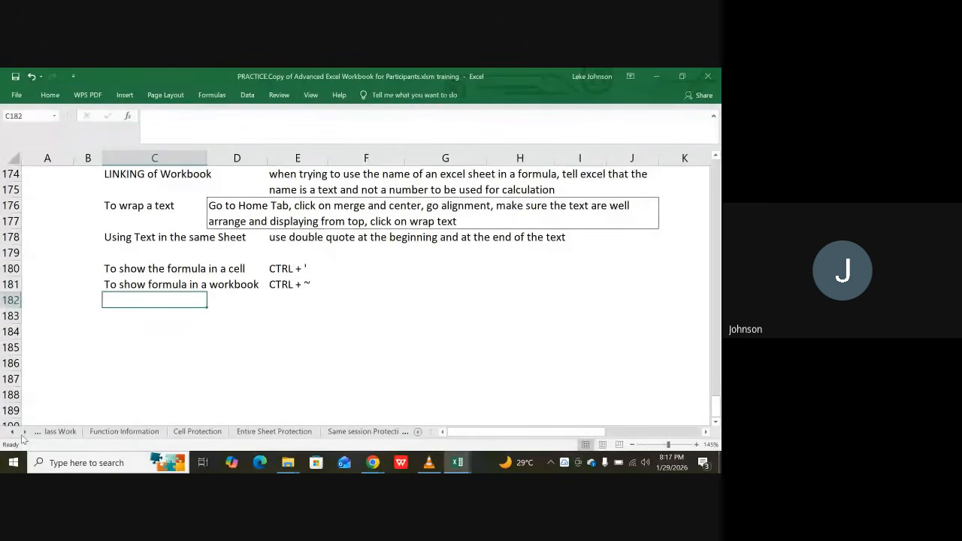
left_click(23, 433)
left_click(23, 433)
left_click(23, 433)
left_click(23, 433)
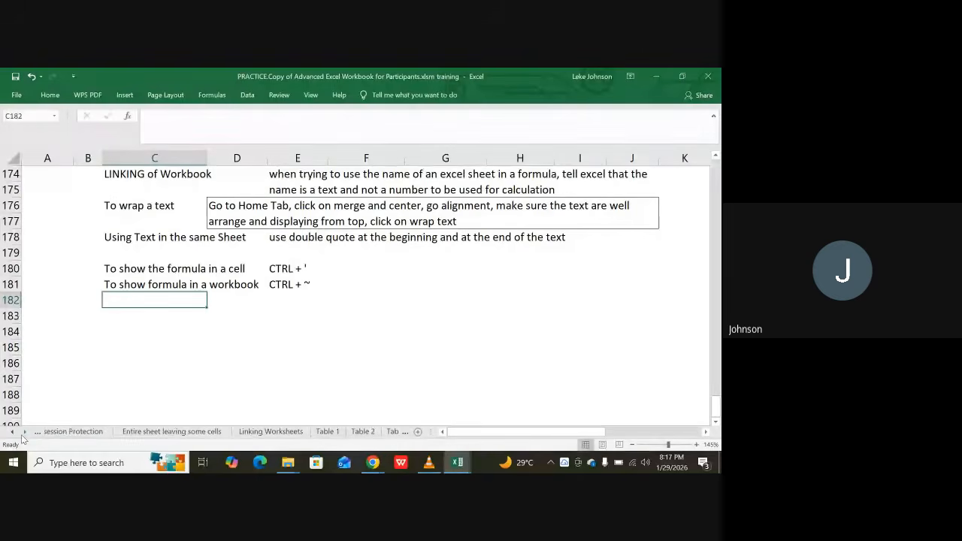
left_click(23, 433)
left_click(23, 433)
left_click(23, 433)
left_click(23, 435)
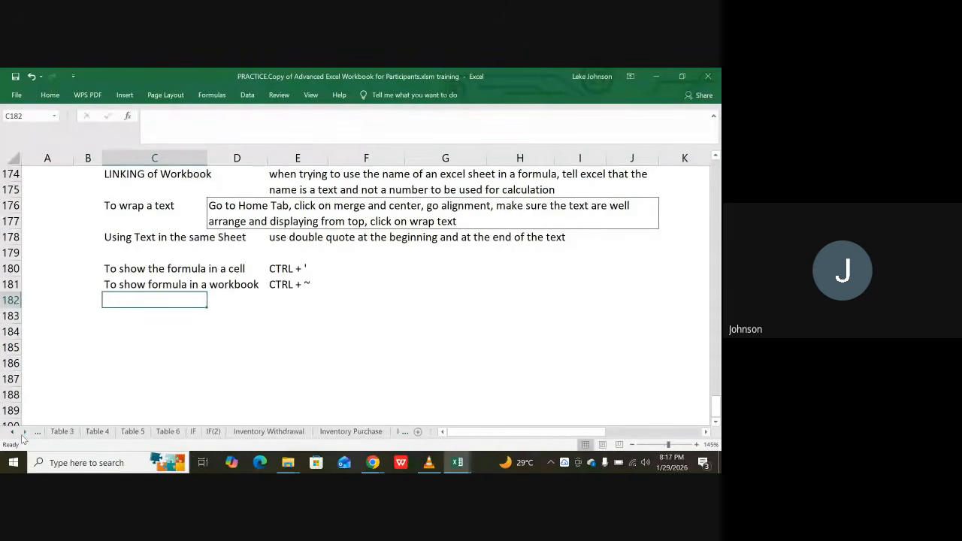
left_click(193, 431)
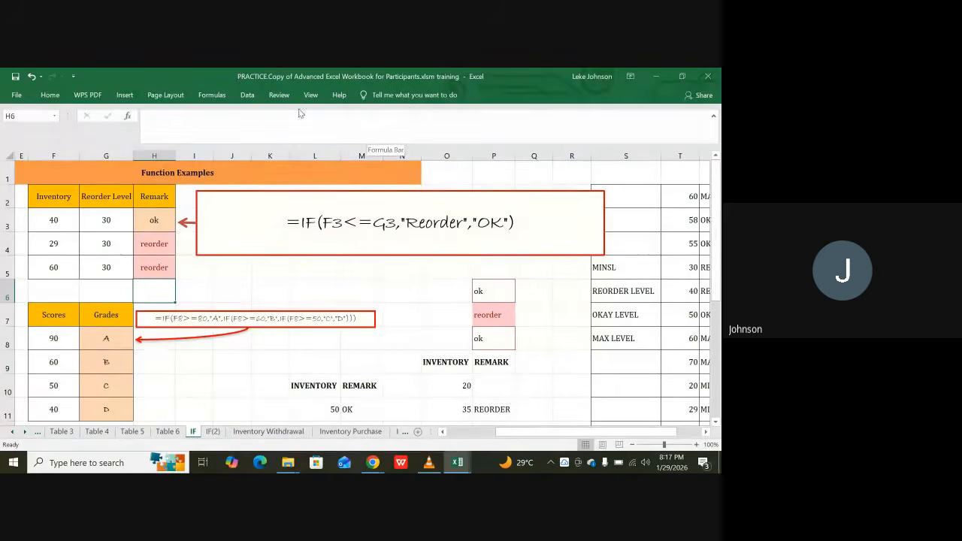
Run Evaluate Formula on the IF formula in H5 and step through every part to the final result
left_click(156, 268)
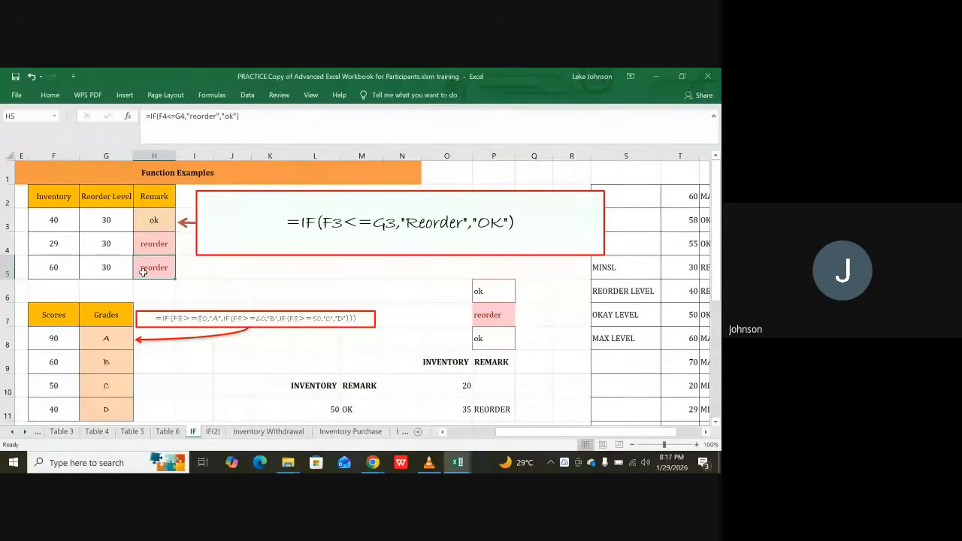
left_click(212, 95)
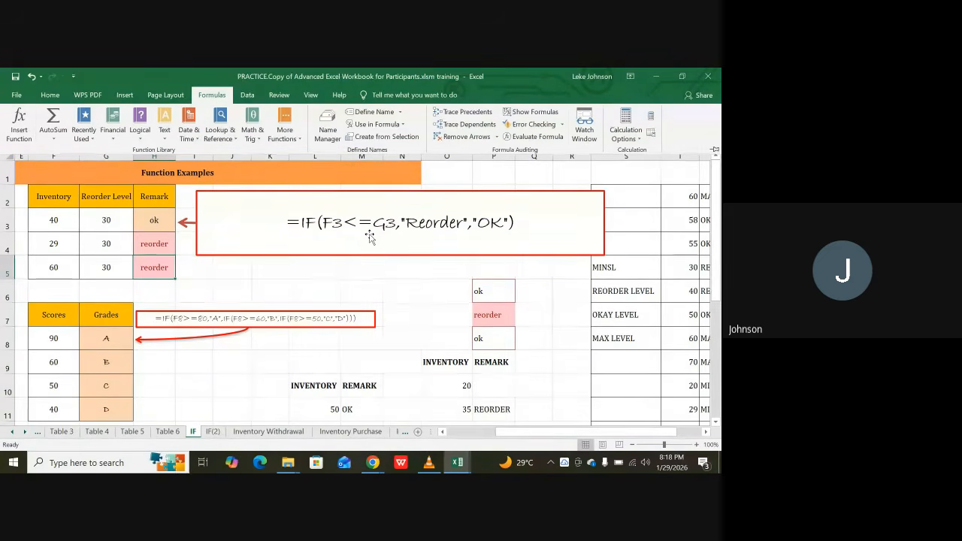
left_click(153, 275)
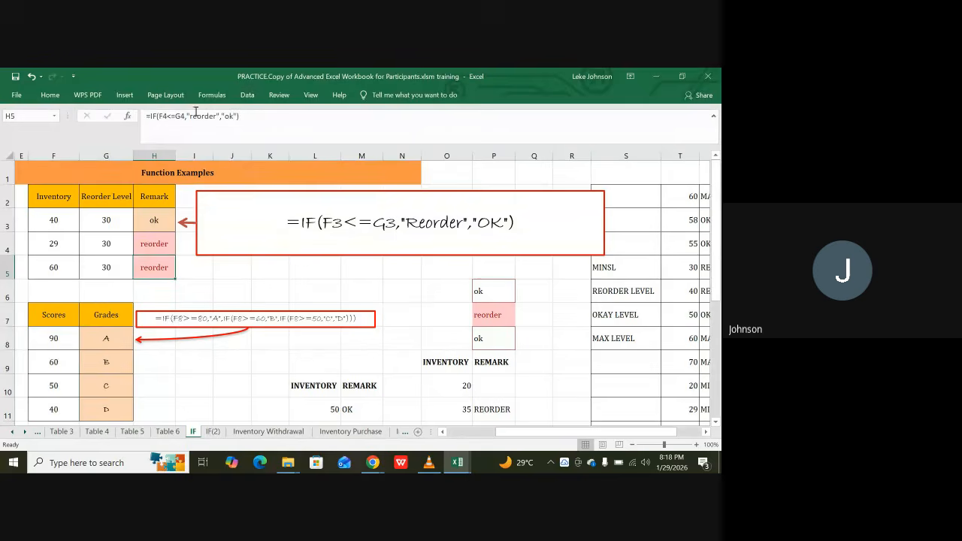
left_click(216, 96)
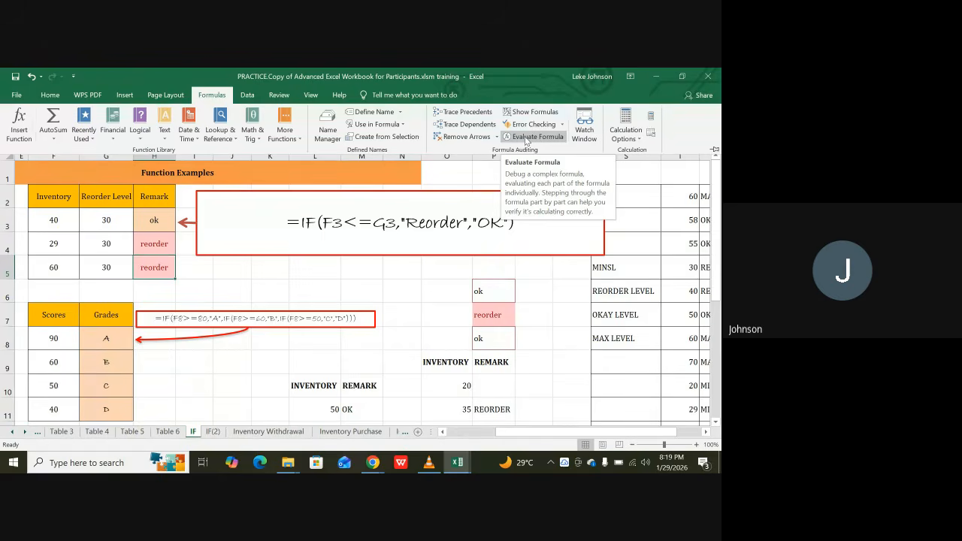
left_click(526, 138)
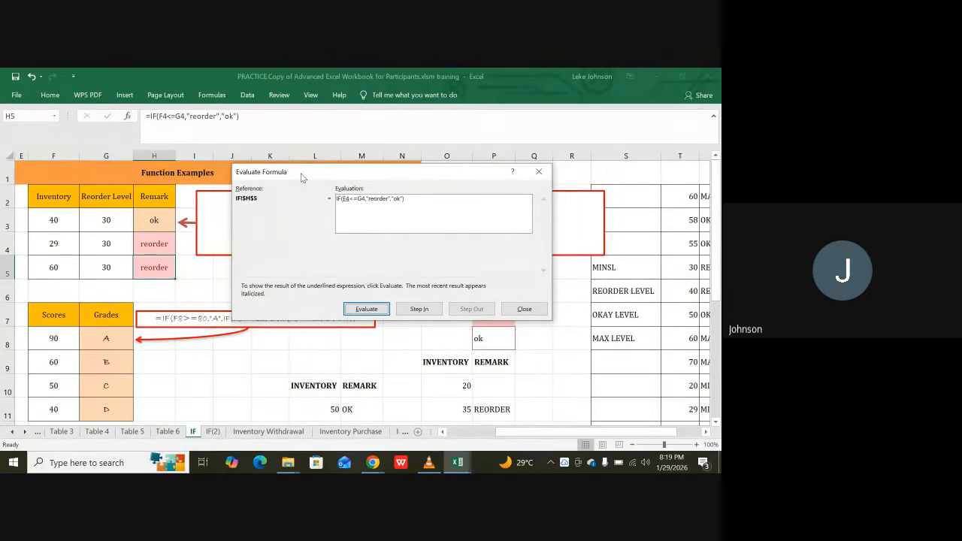
left_click(368, 311)
left_click(368, 311)
left_click(356, 310)
left_click(366, 309)
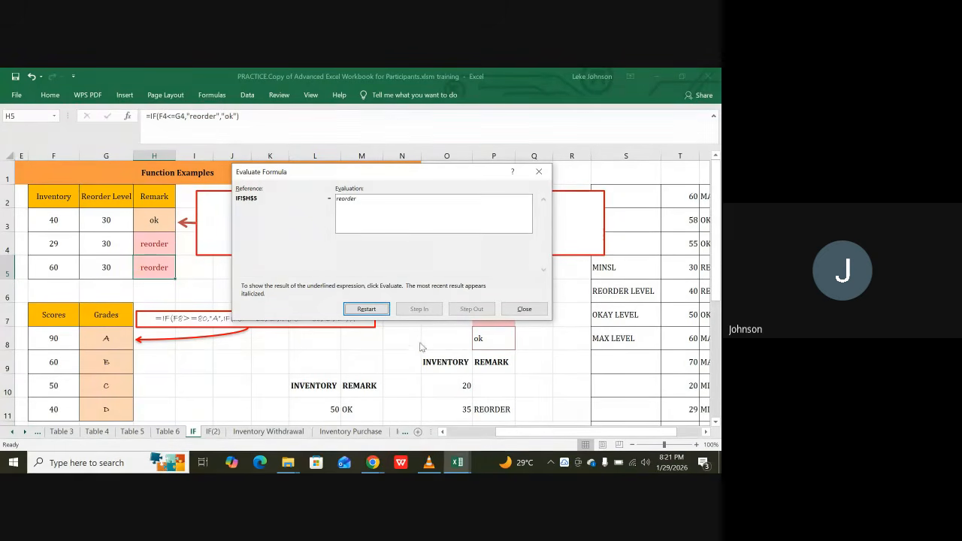
Close the formula evaluation and switch to the TOUR worksheet
left_click(539, 171)
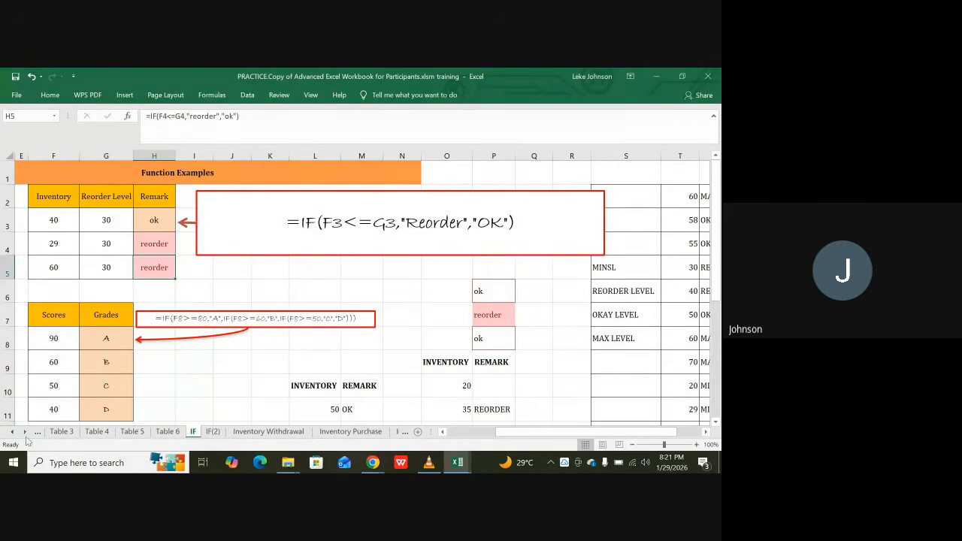
left_click(13, 434)
left_click(13, 434)
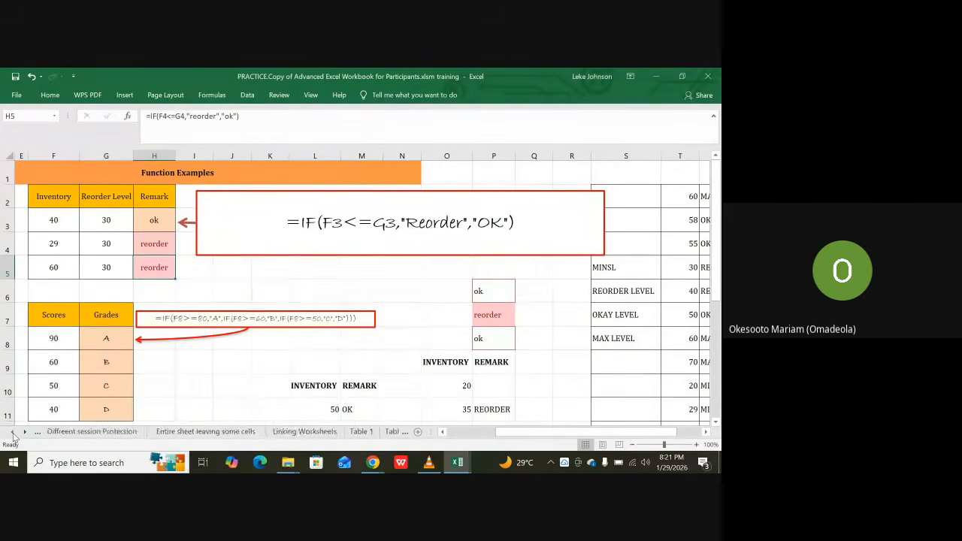
left_click(13, 434)
left_click(13, 434)
left_click(13, 433)
left_click(13, 434)
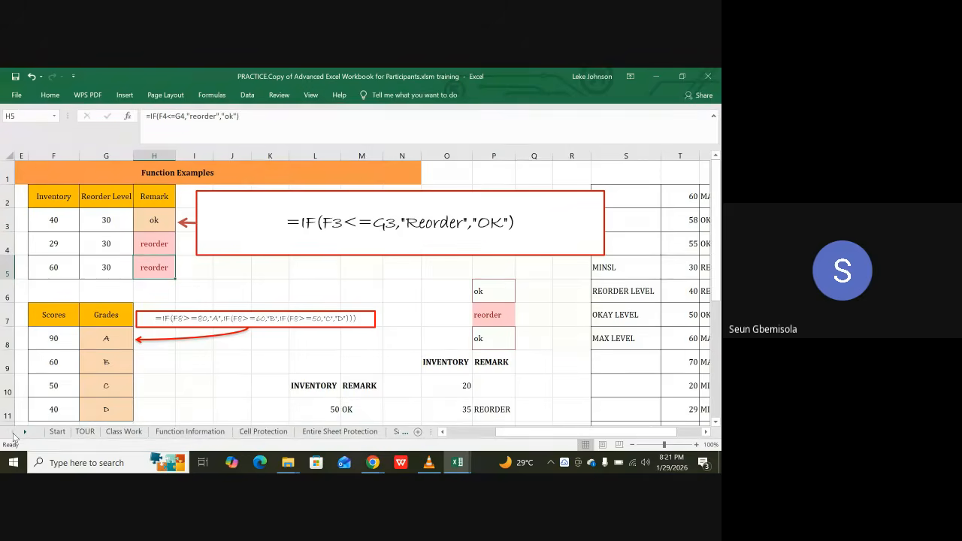
left_click(85, 432)
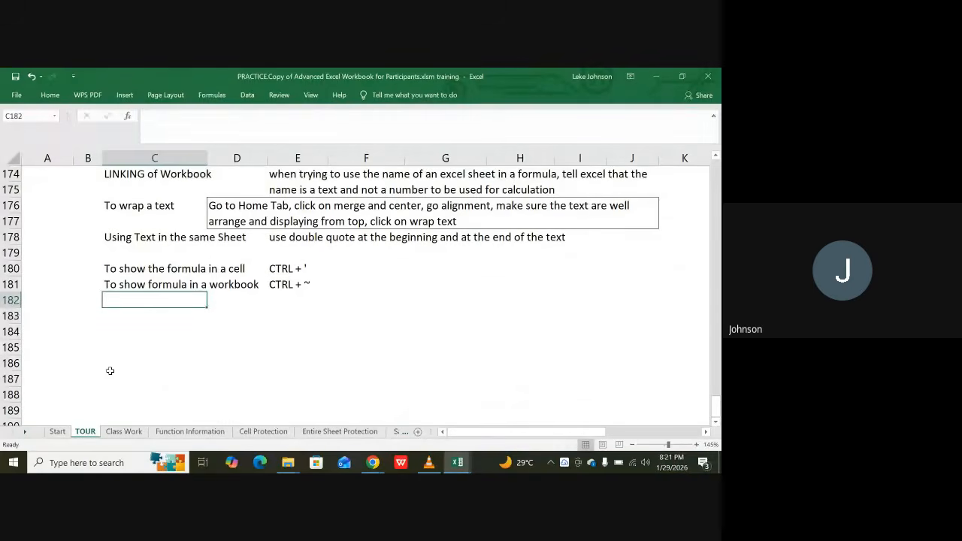
Enter the label "EVALUATING OF FORMULA" in C182
type("T")
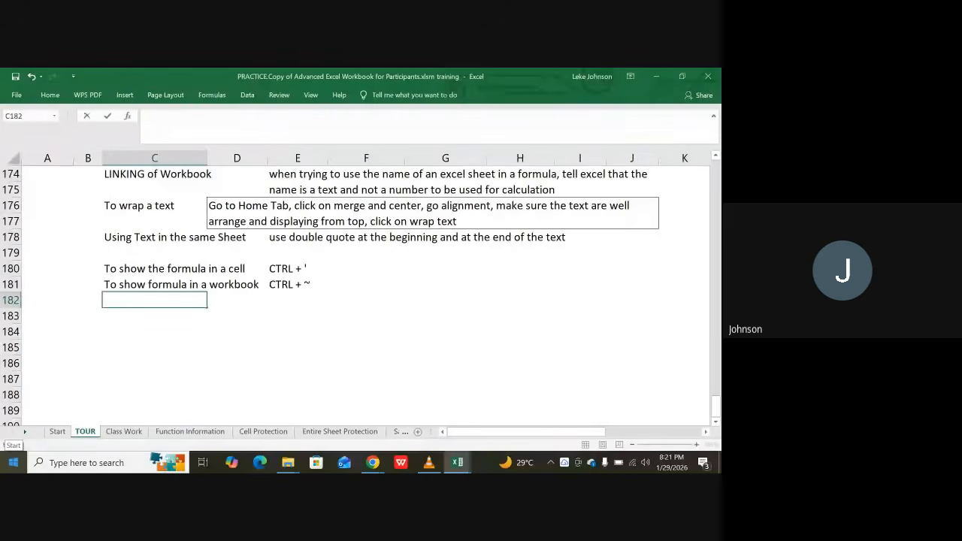
type("LU")
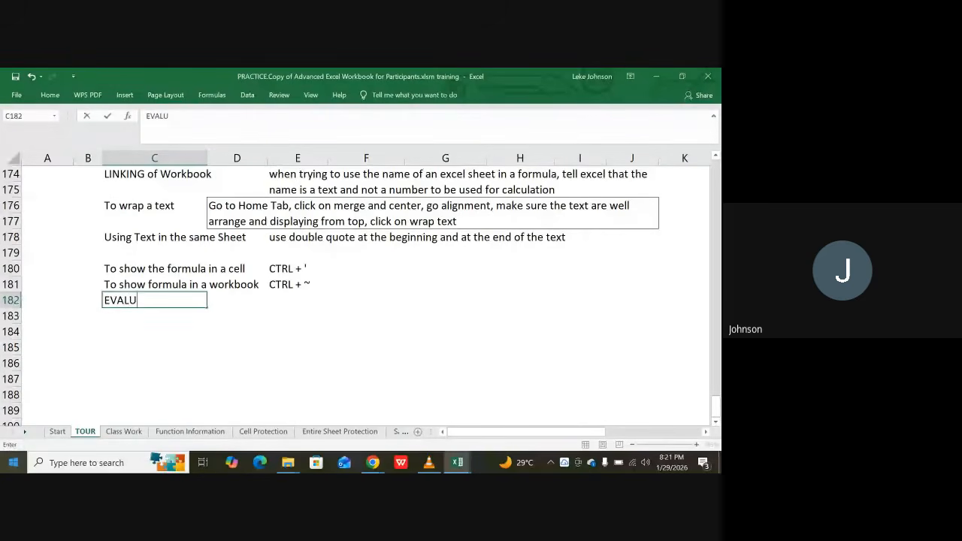
type("ATING")
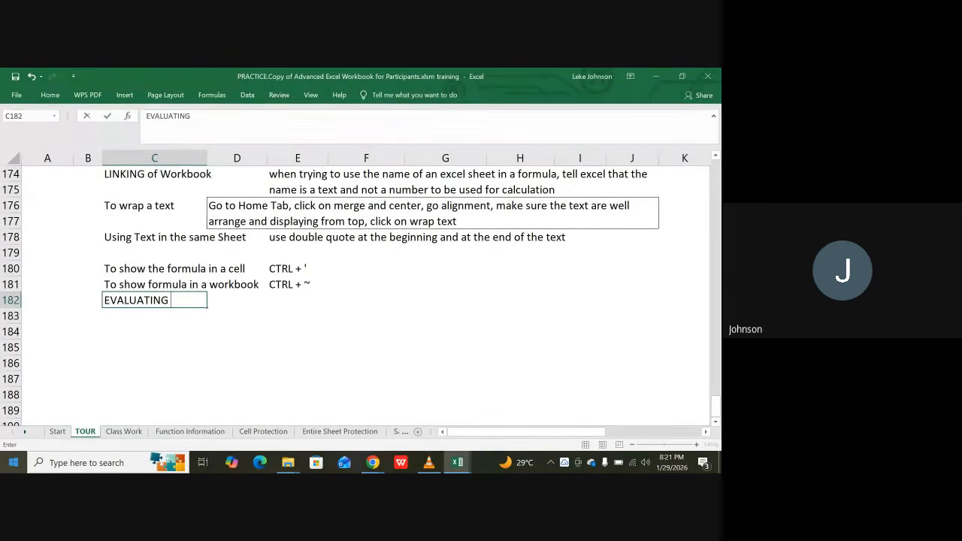
type(" OF FORMUKLA")
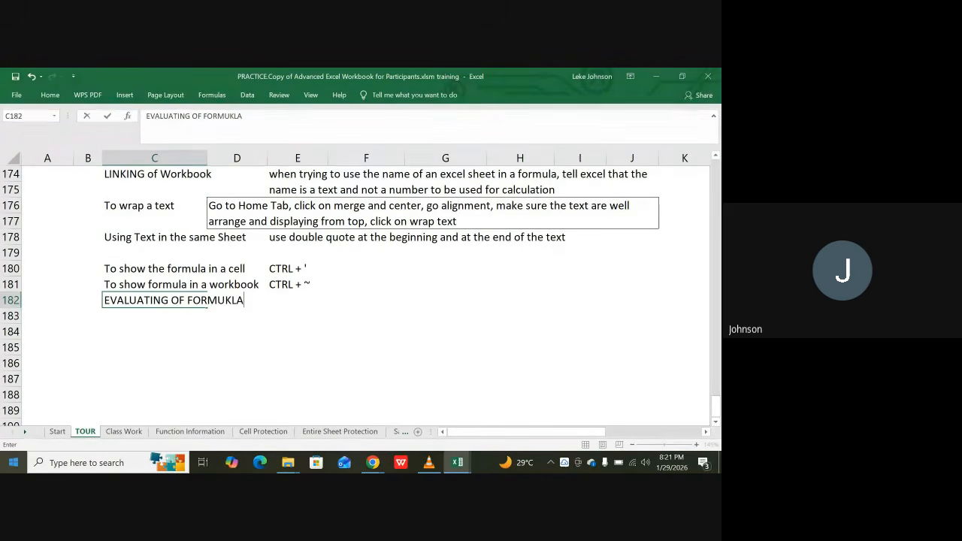
key("BackSpace")
type("LA")
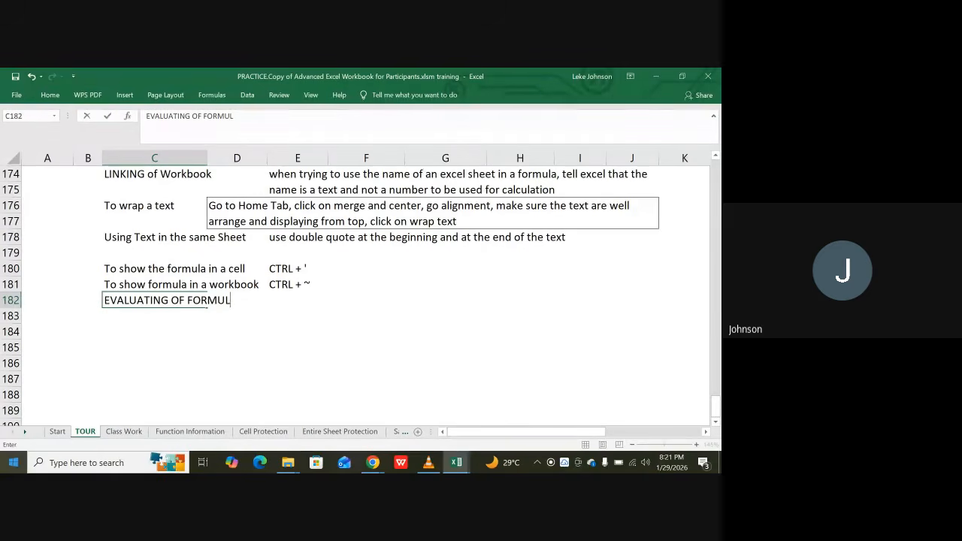
key("Tab")
key("Tab")
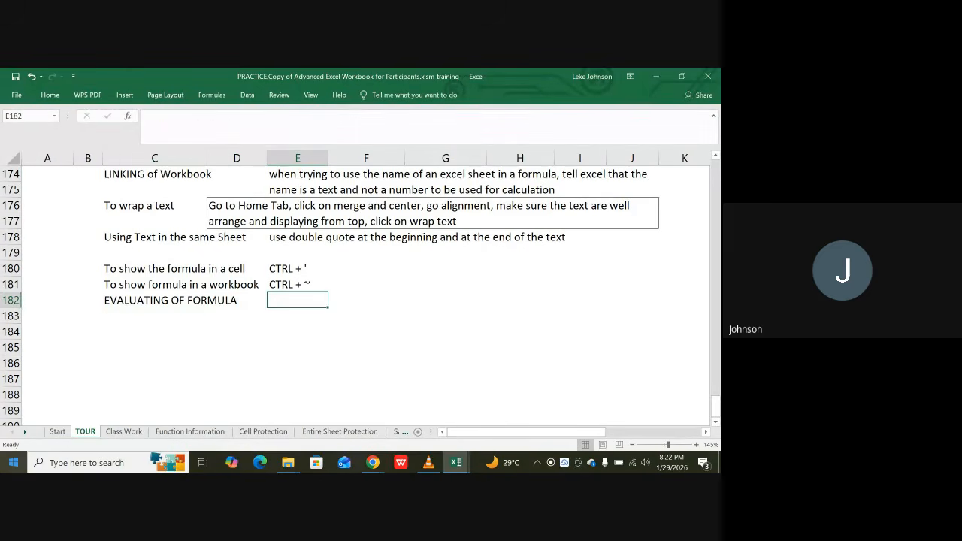
Enter "Click the cell with the formula, go to the formula Tab, scroll to the right and select evatuale formula, and start the evaluation" in E182
type("Click")
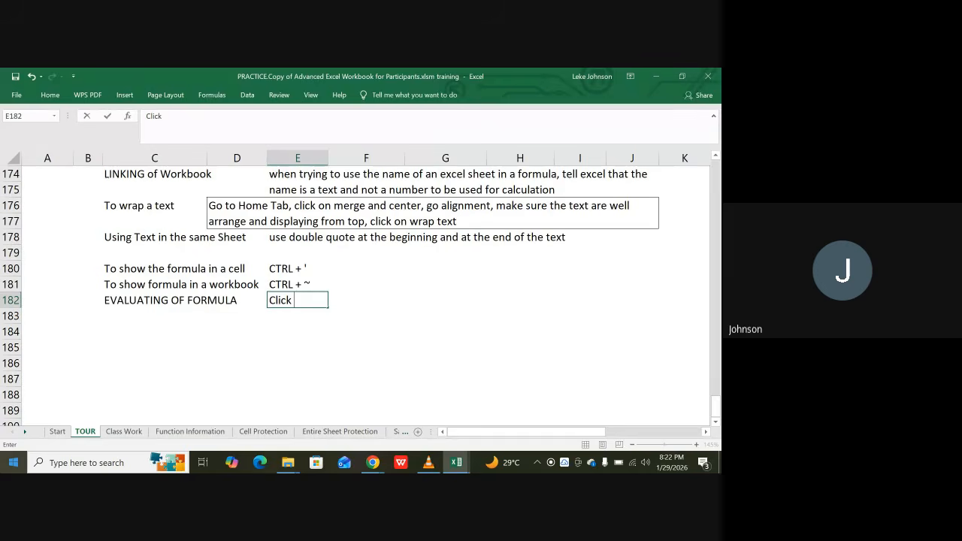
type(" the ce")
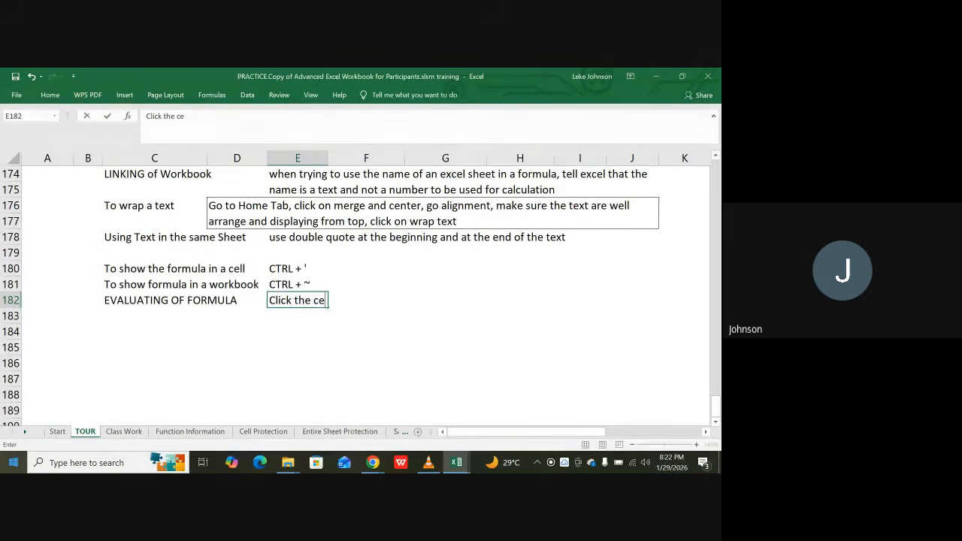
type("ll with t")
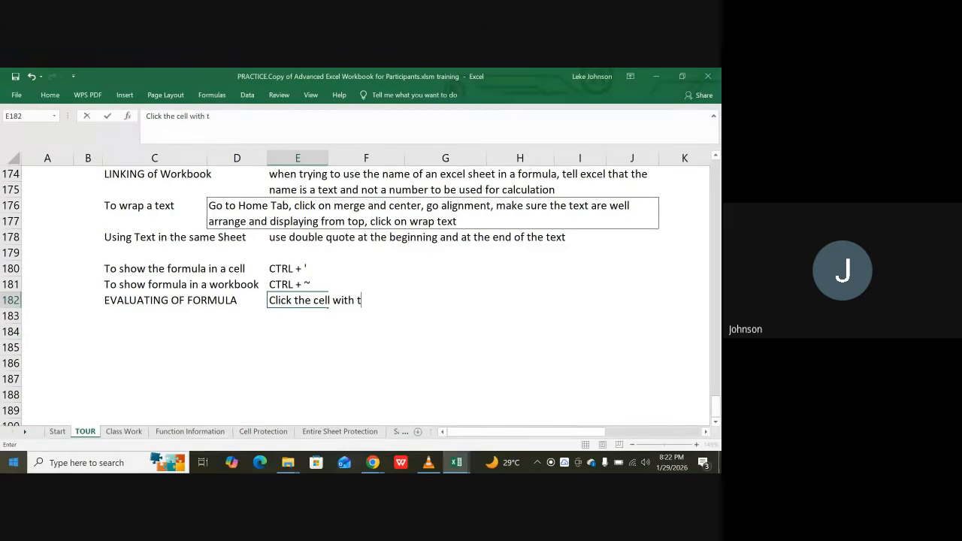
type("he fior")
key("BackSpace")
type("ormula,")
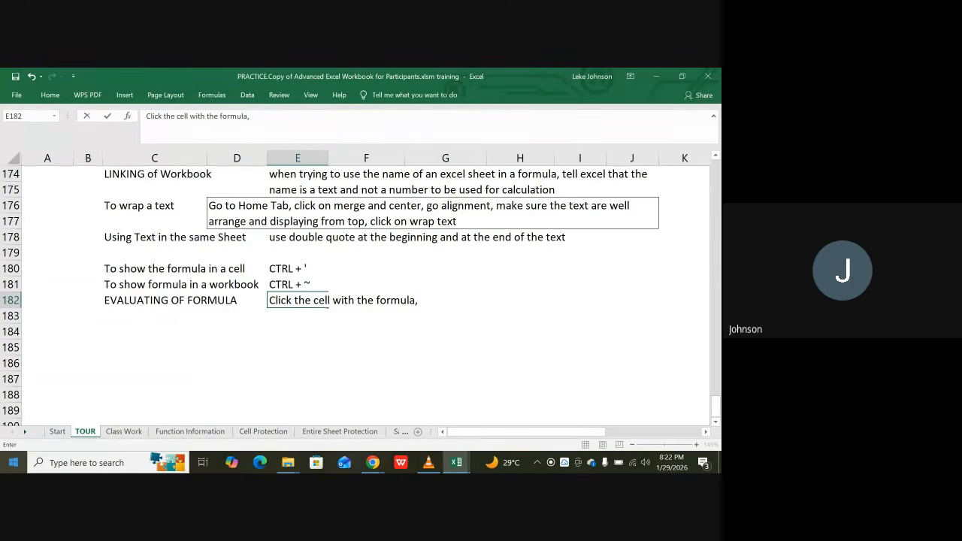
type(" go to the for")
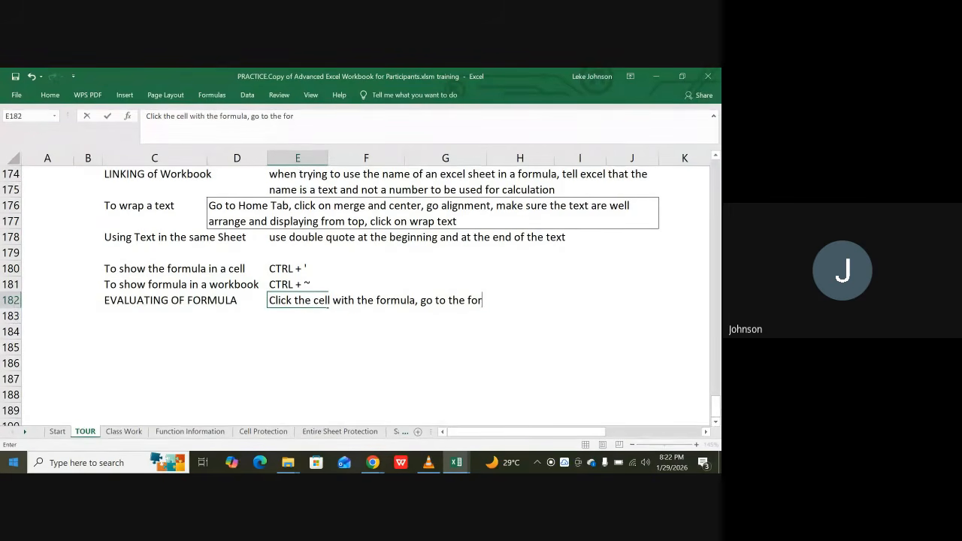
type("mula Tab, scr")
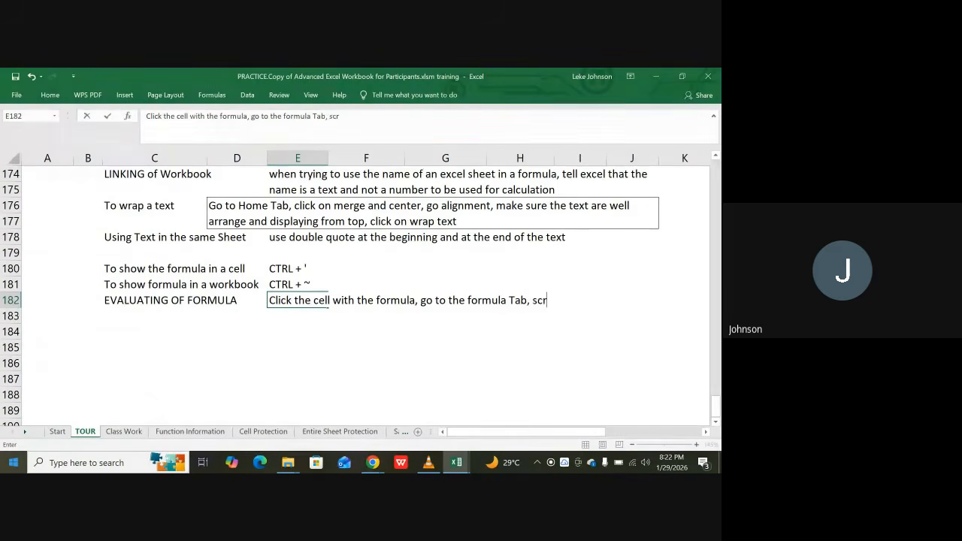
type("oll to the right ")
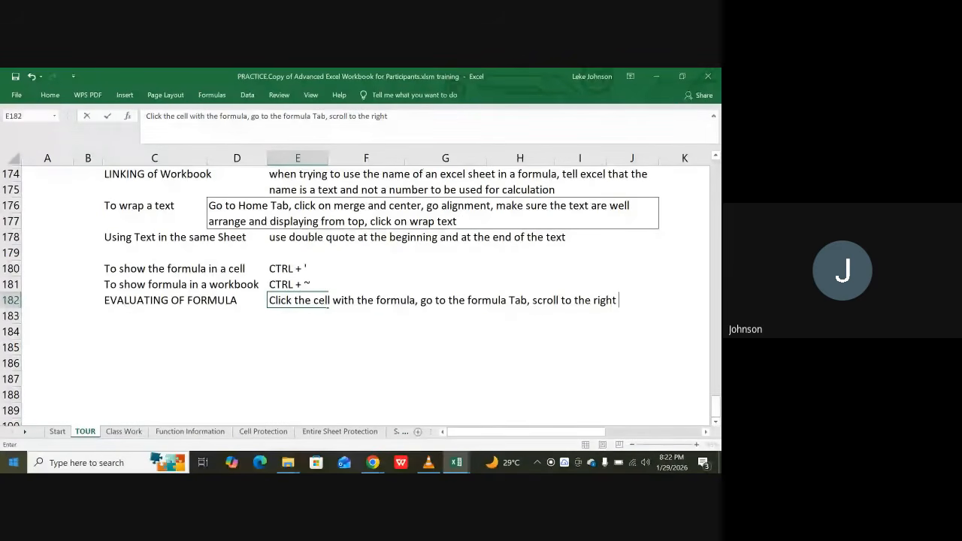
type("and s")
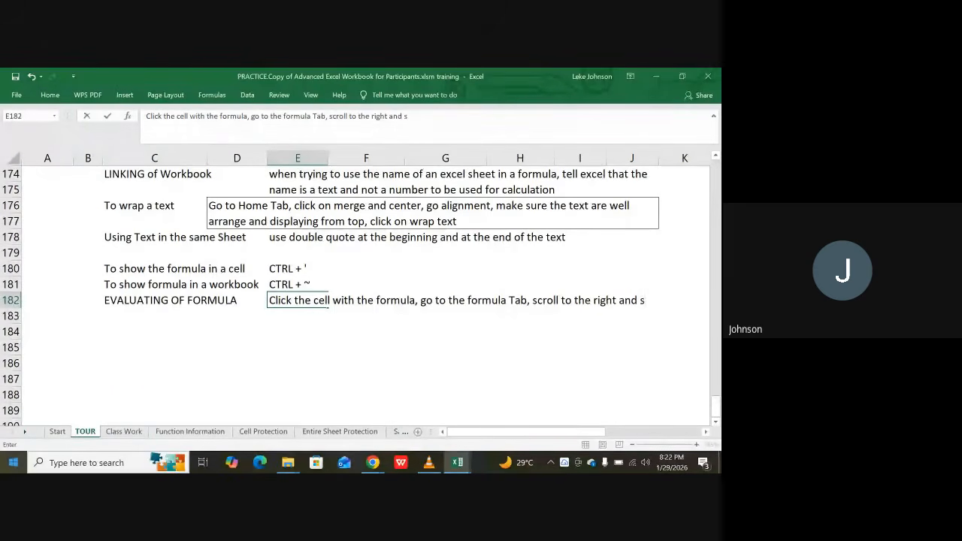
type("el")
type("ect")
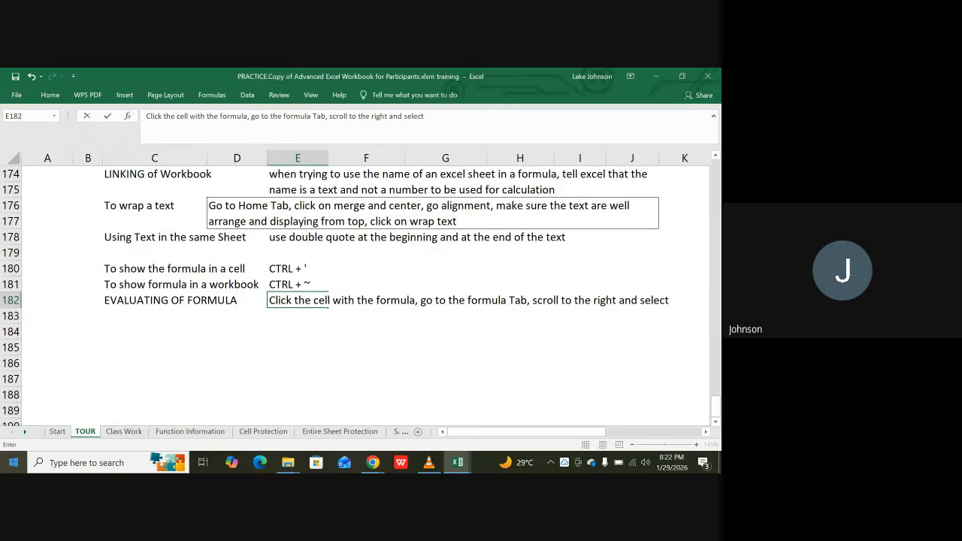
type(" evatuale")
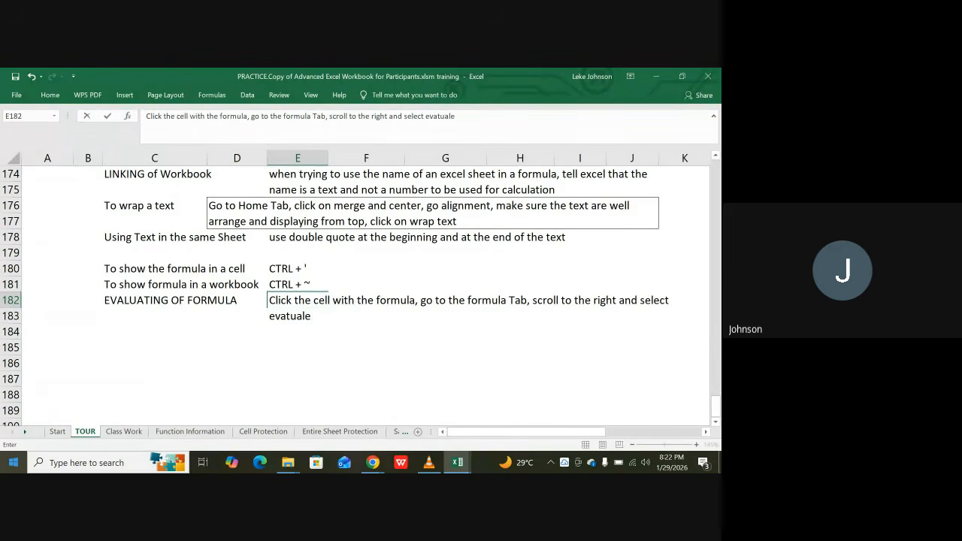
type(" formul")
type("a, and starte")
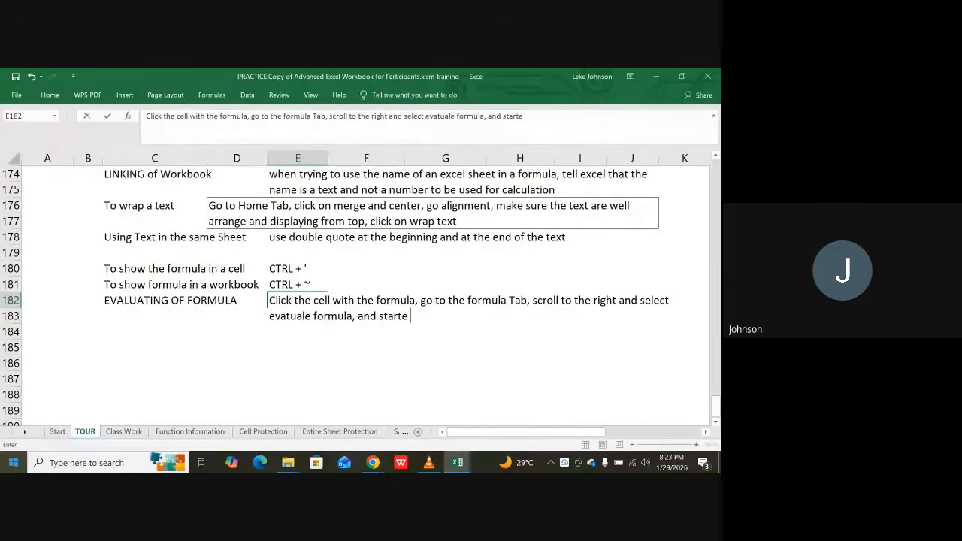
key("BackSpace")
type("the evaluation")
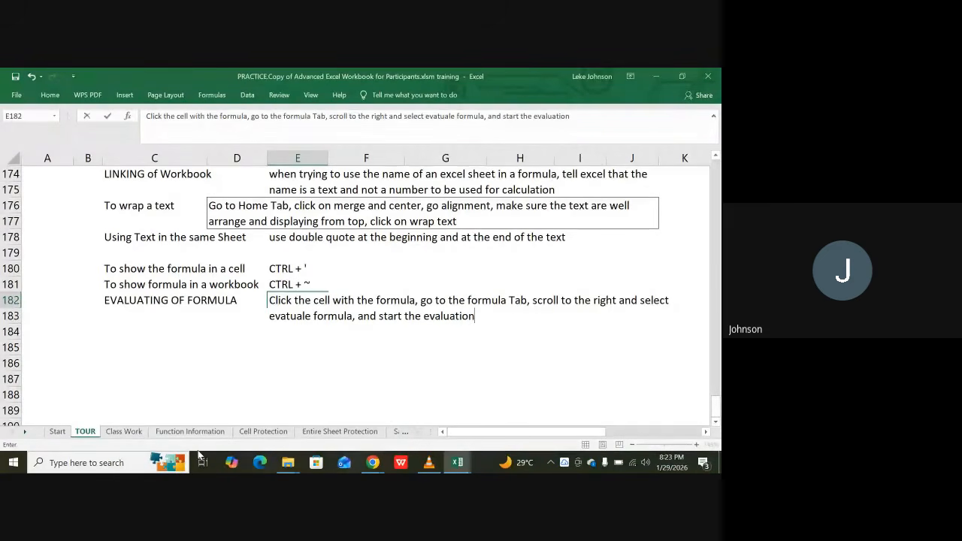
key("Return")
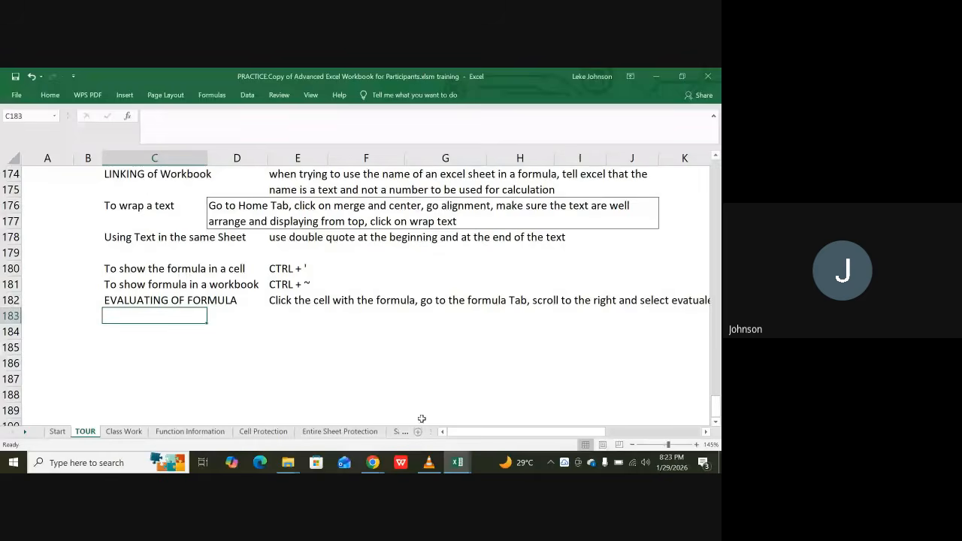
Merge E182:J183, align its text to the top and left, and wrap the text
left_click(286, 301)
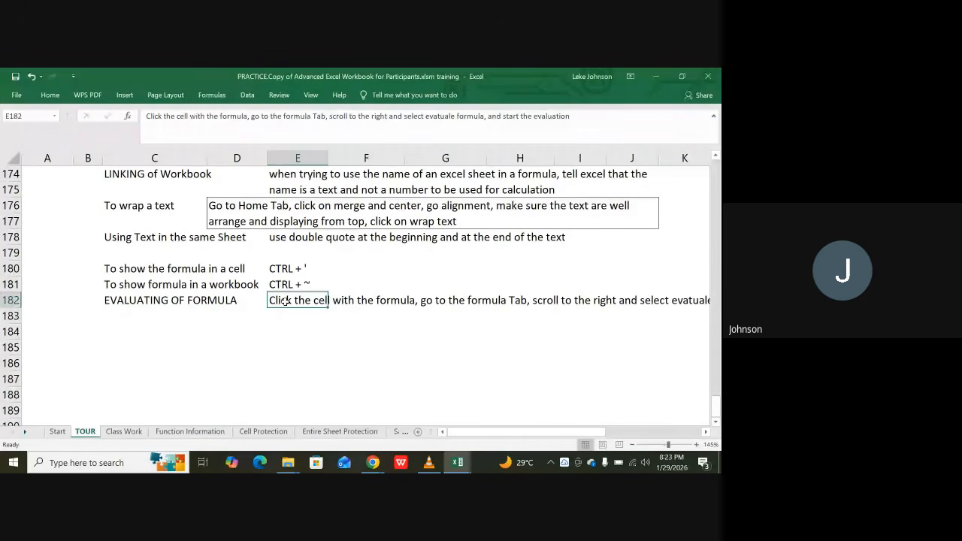
left_click_drag(286, 300, 595, 312)
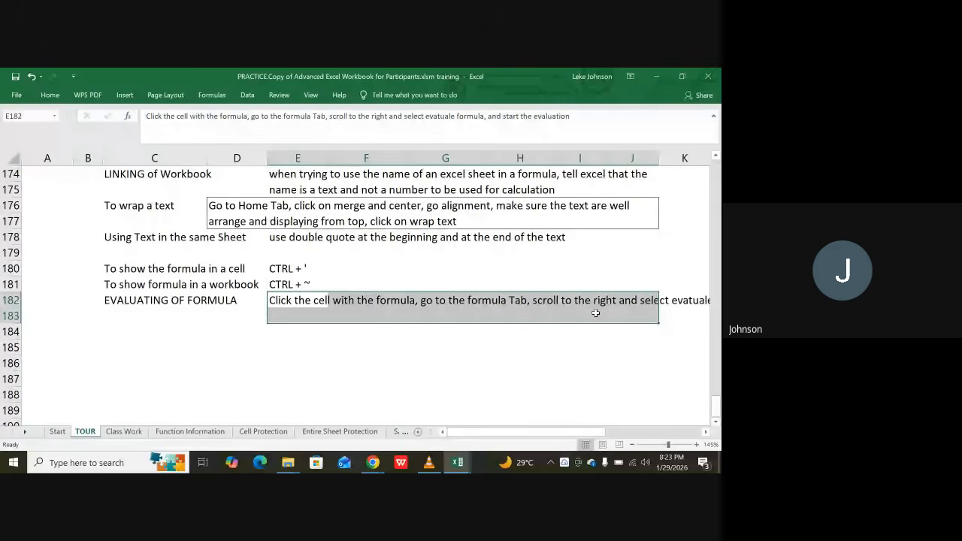
left_click(50, 96)
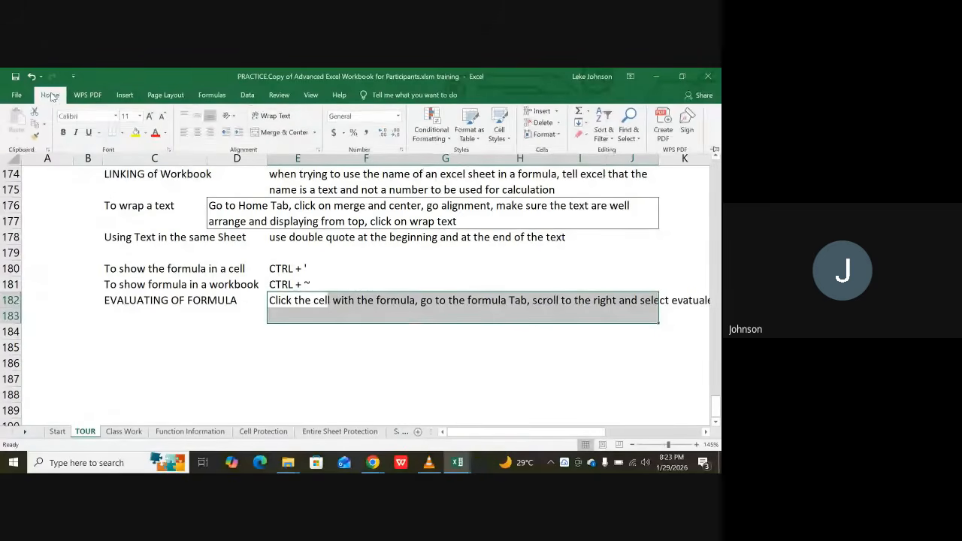
left_click(285, 134)
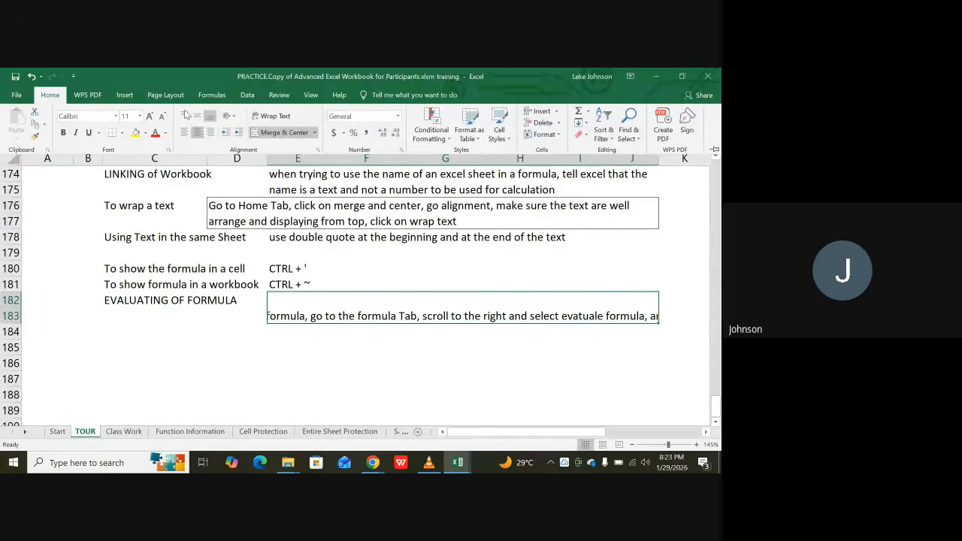
left_click(185, 116)
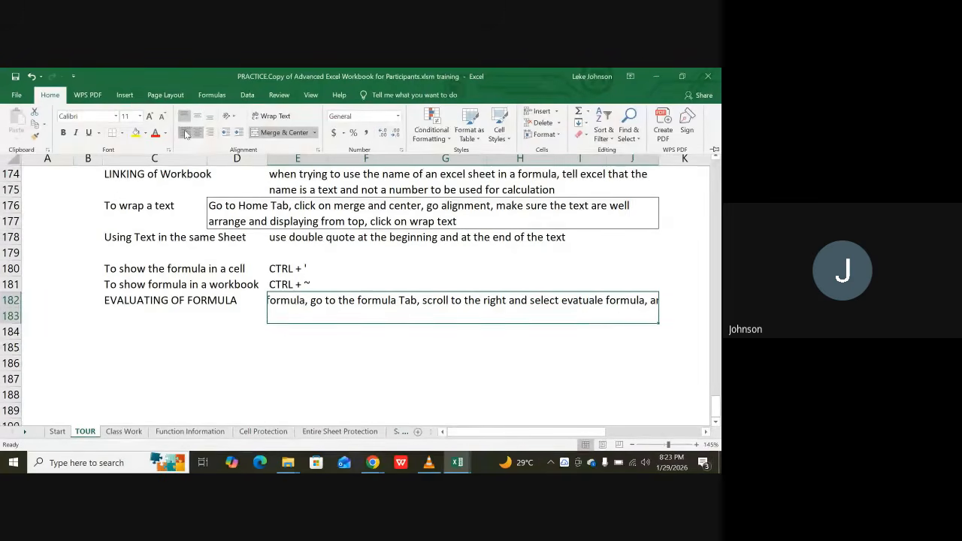
left_click(187, 134)
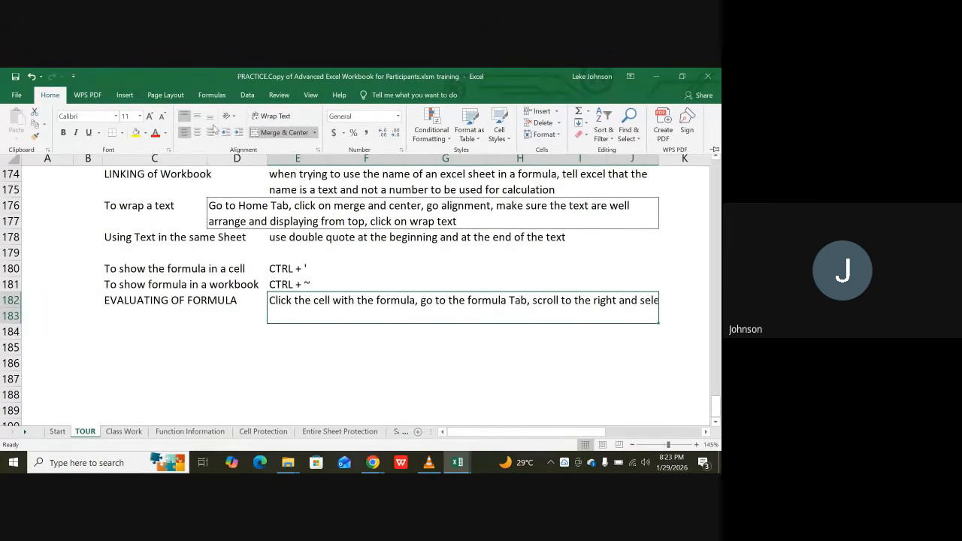
left_click(271, 117)
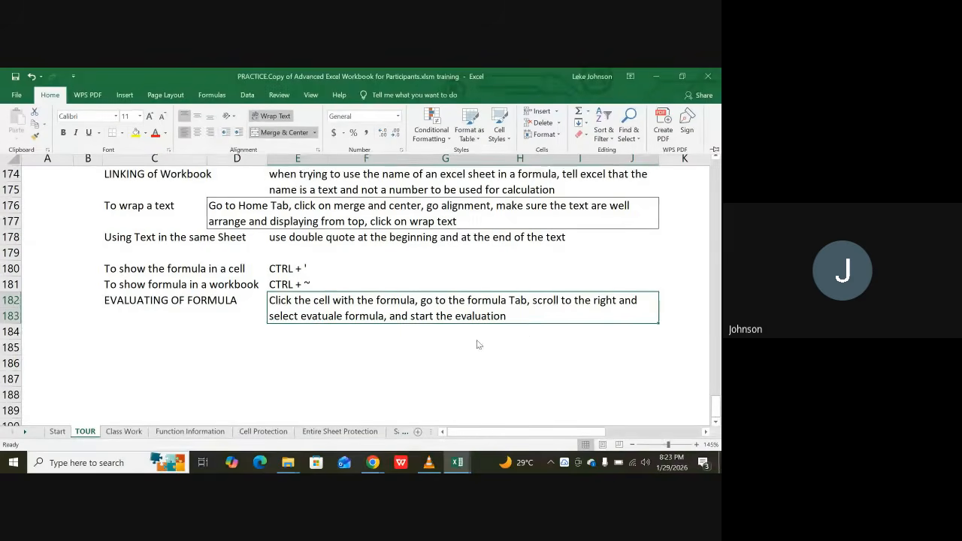
left_click(509, 354)
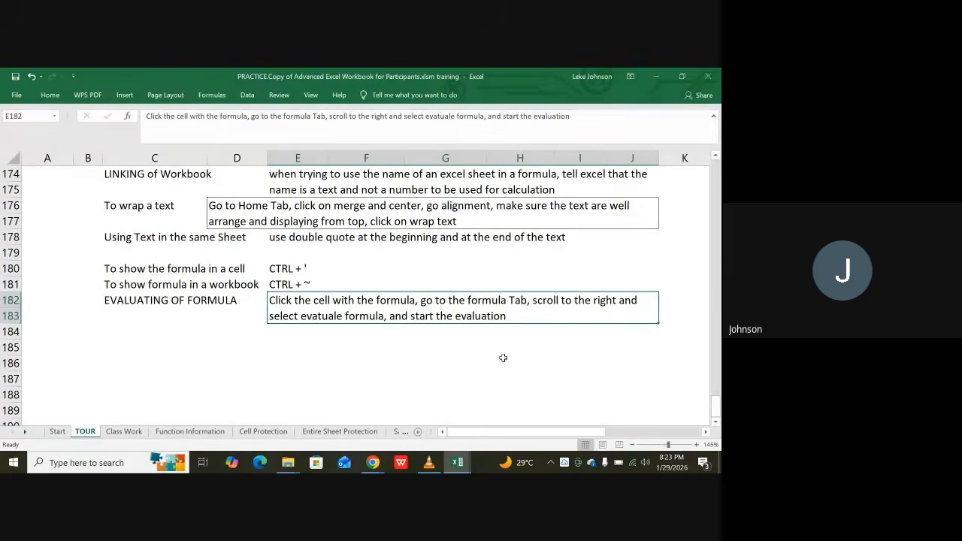
left_click(504, 359)
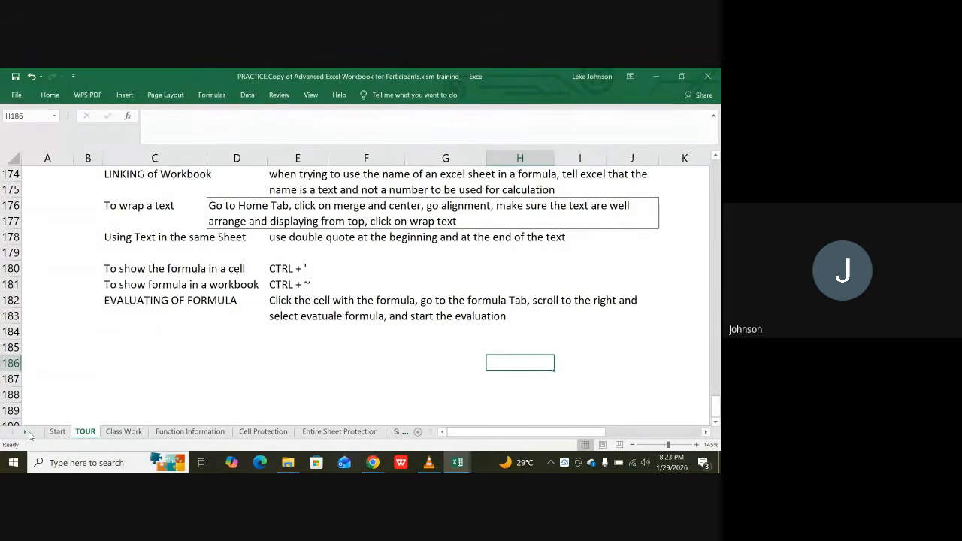
Switch from the TOUR worksheet to the IF worksheet
left_click(29, 433)
left_click(28, 434)
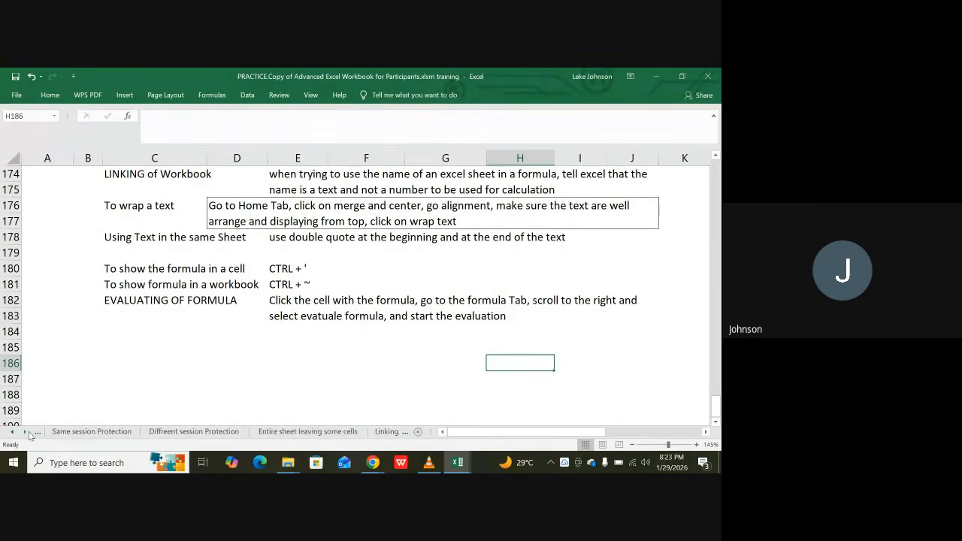
left_click(28, 433)
left_click(28, 434)
left_click(29, 433)
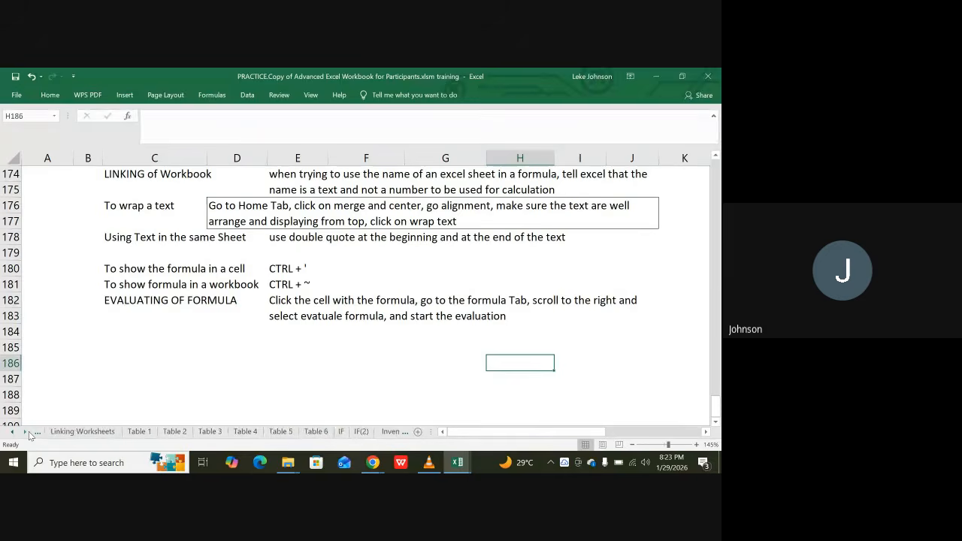
left_click(28, 434)
left_click(29, 434)
left_click(28, 434)
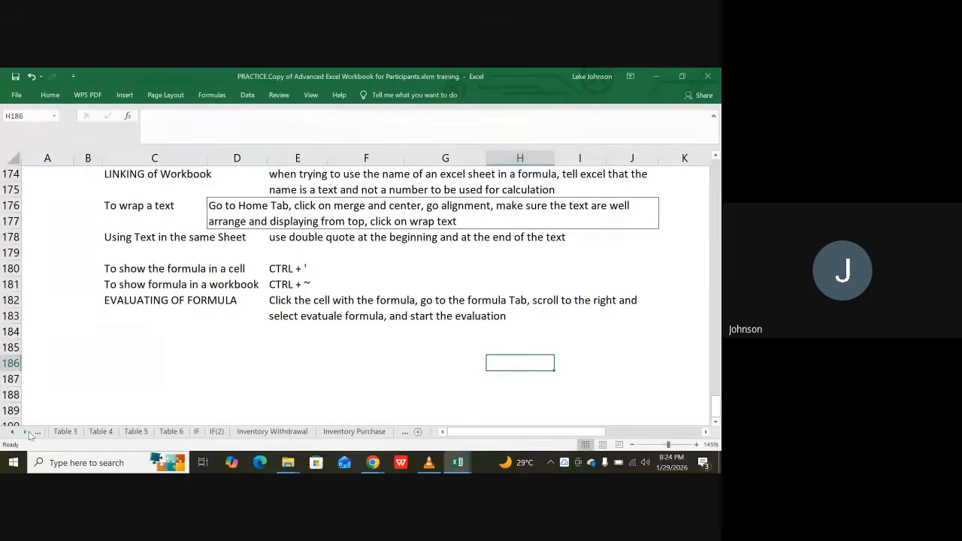
left_click(192, 432)
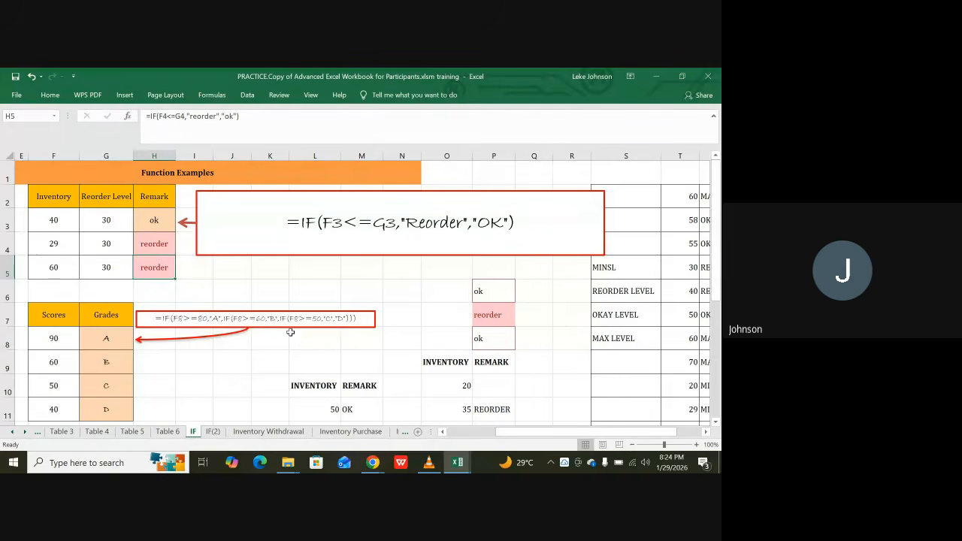
Examine the nested IF formula in G8 against the Scores and Grades table in F7:G11
scroll(89, 375, "down", 1)
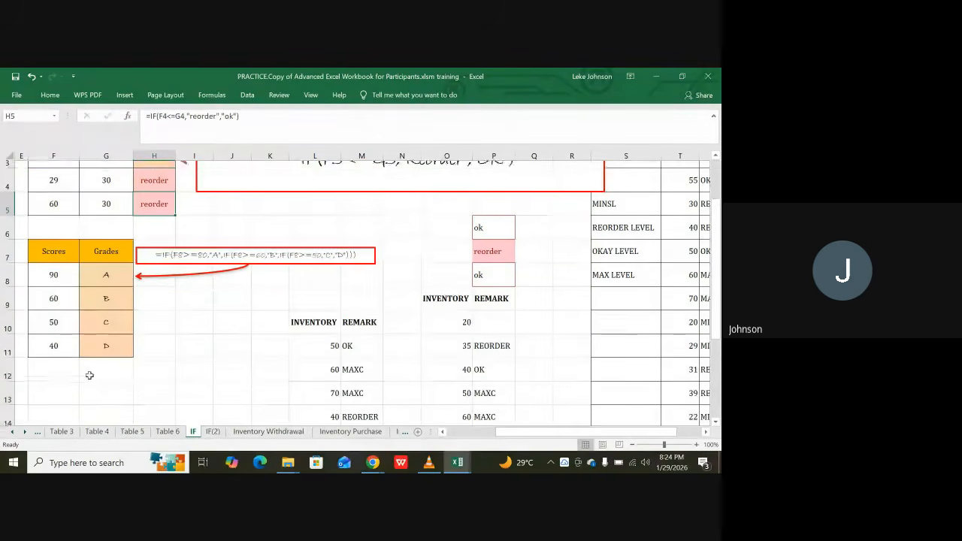
left_click(107, 270)
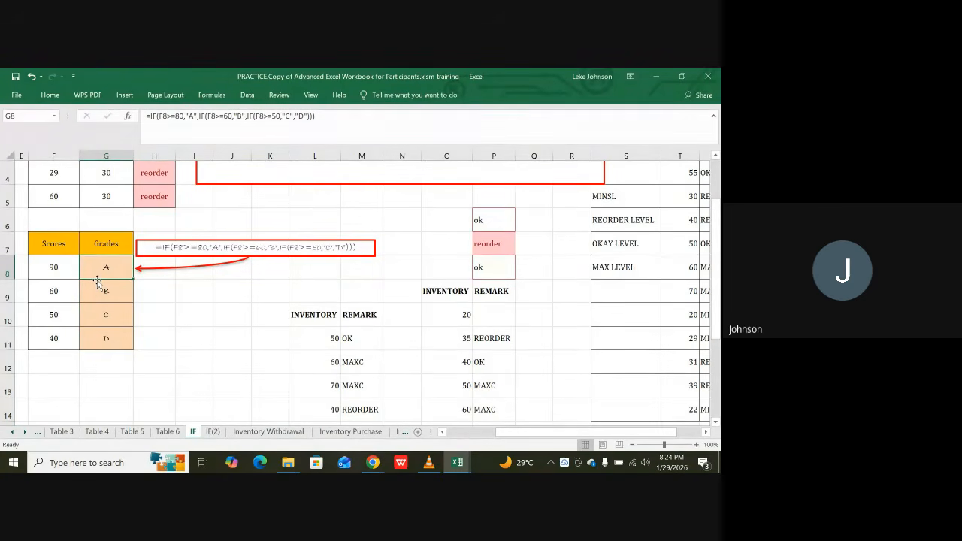
left_click(188, 305)
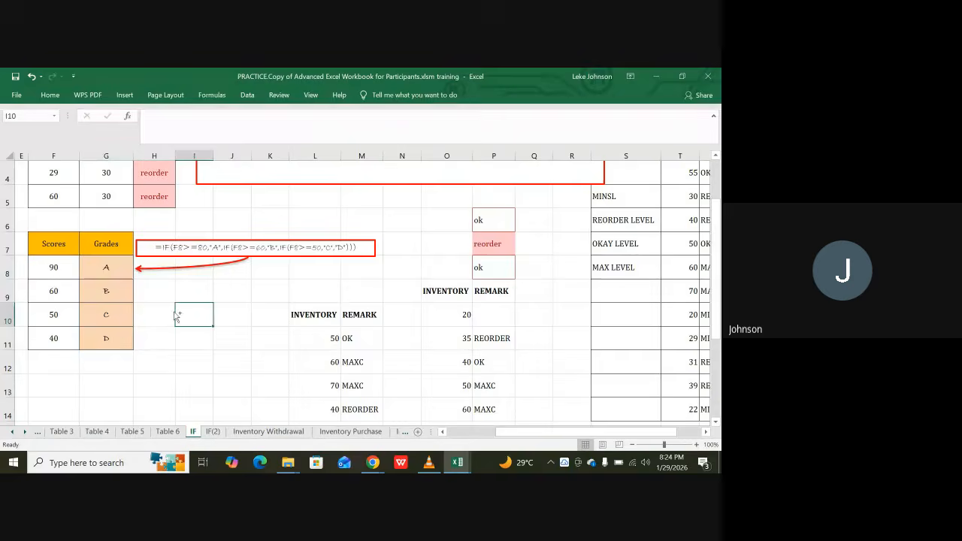
scroll(176, 316, "up", 4, "ctrl")
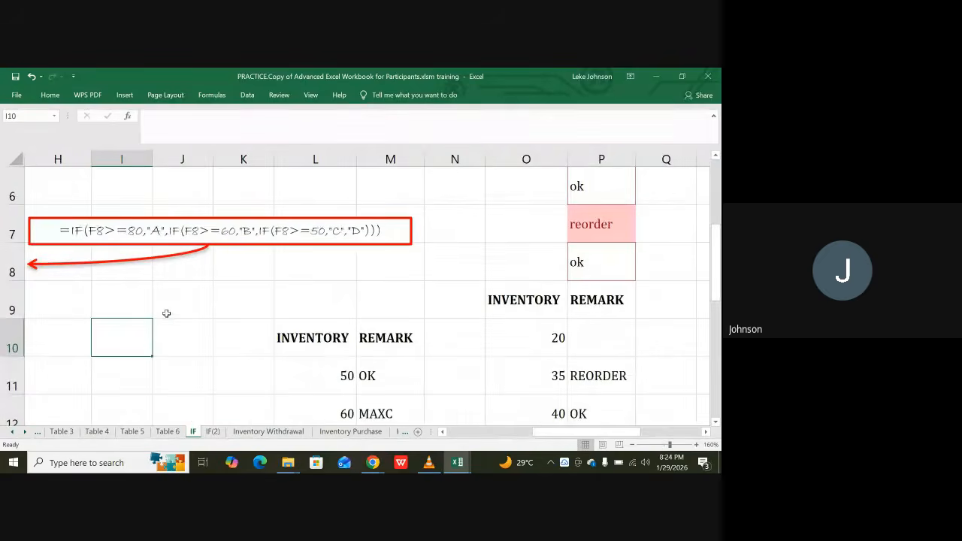
scroll(166, 313, "up", 2, "ctrl")
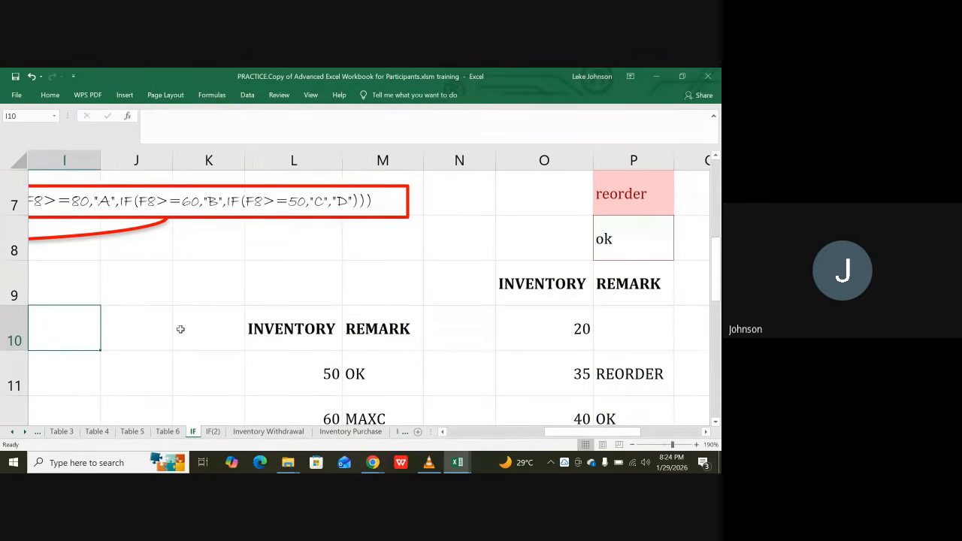
left_click(442, 432)
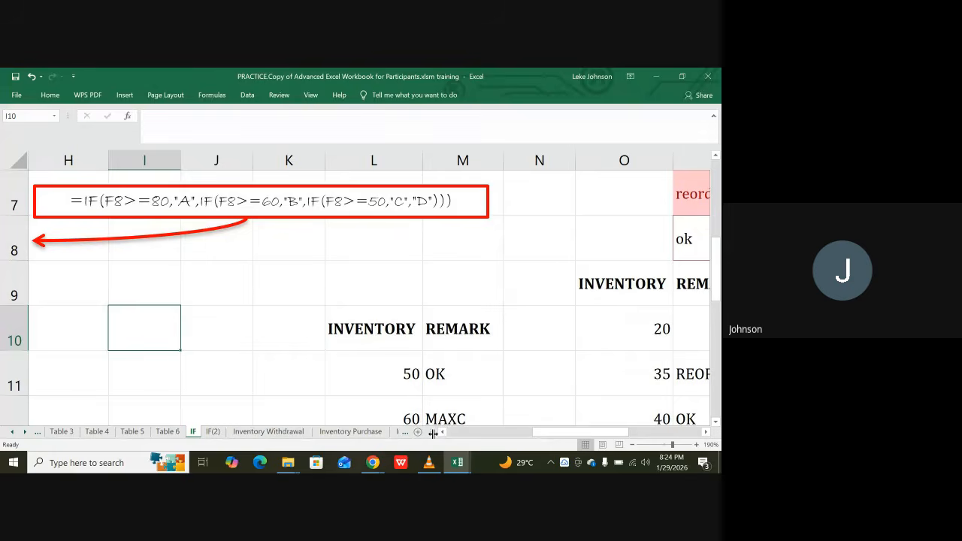
left_click(444, 435)
left_click(444, 435)
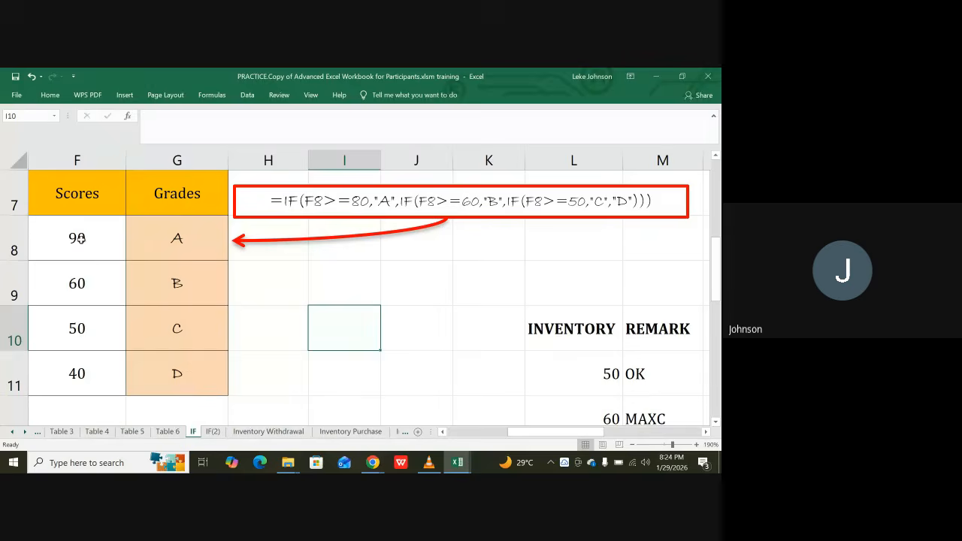
scroll(90, 299, "down", 1)
scroll(90, 298, "down", 1)
scroll(91, 296, "up", 2)
Try to show the formula in G9 by copying G8's formula into it with unchanged references, and undo the entry
left_click(181, 285)
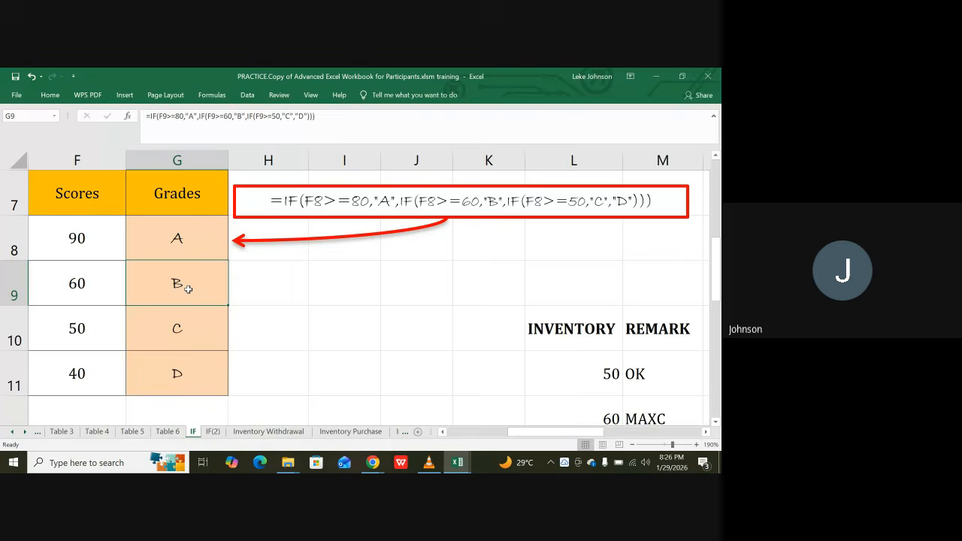
key("ctrl+apostrophe")
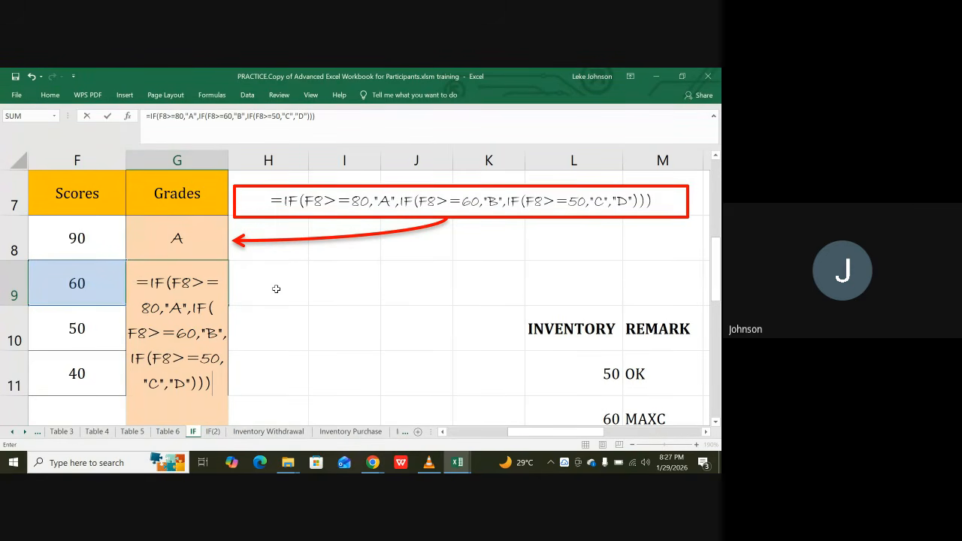
key("Return")
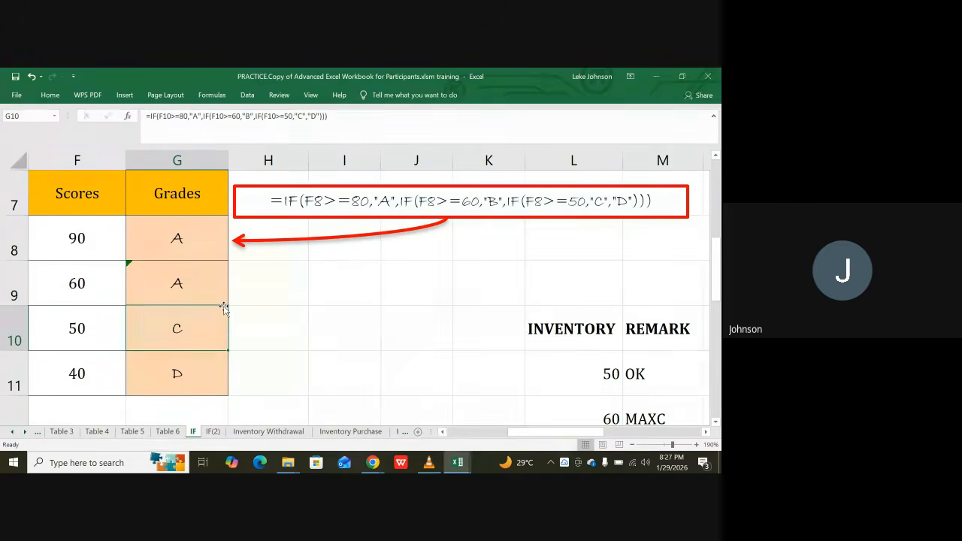
left_click(195, 289)
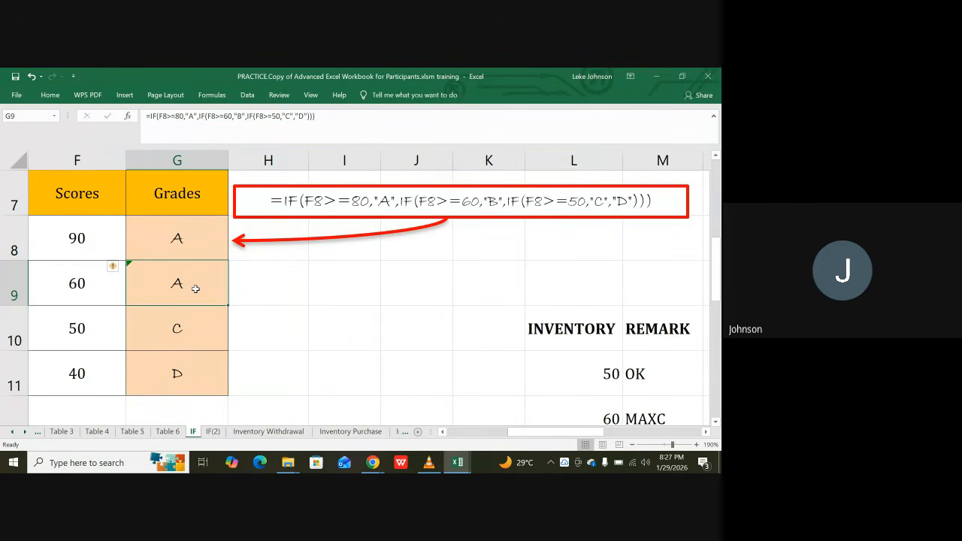
key("ctrl+d")
double_click(196, 289)
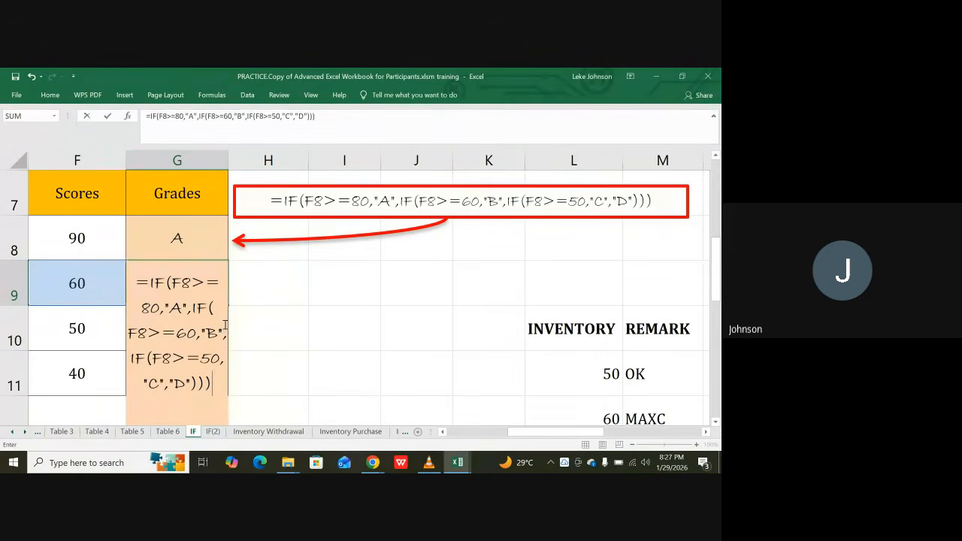
key("Return")
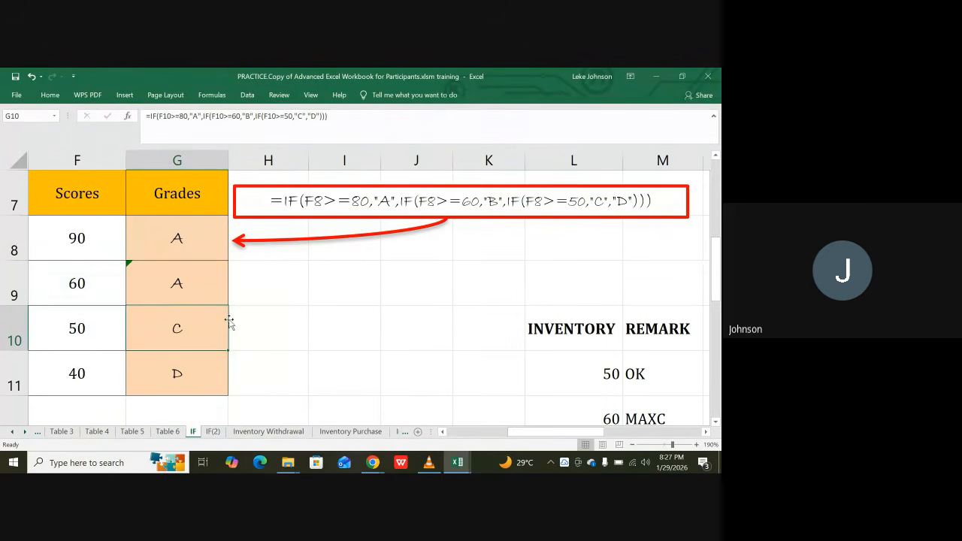
key("ctrl+z")
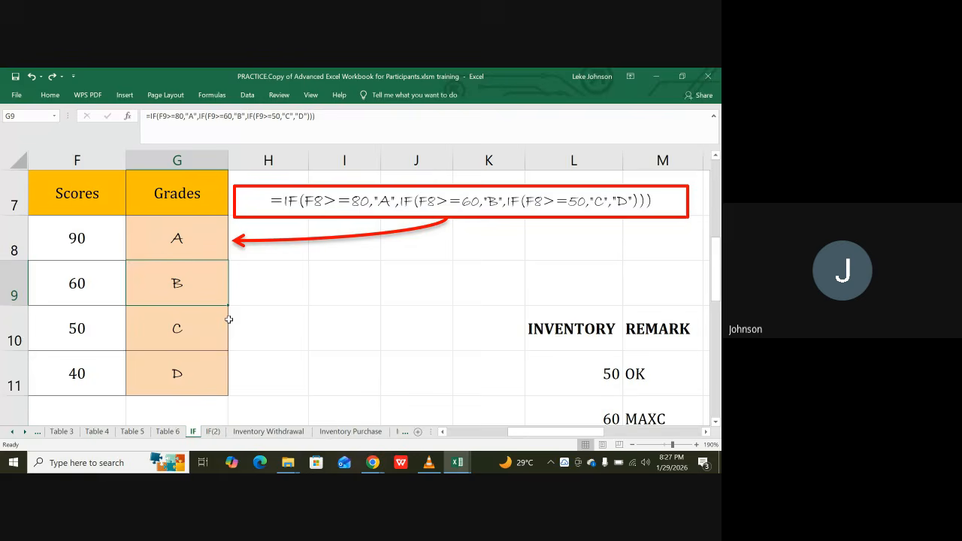
Display the nested IF formula inside G9 for reading, and close the cell without editing it
double_click(169, 290)
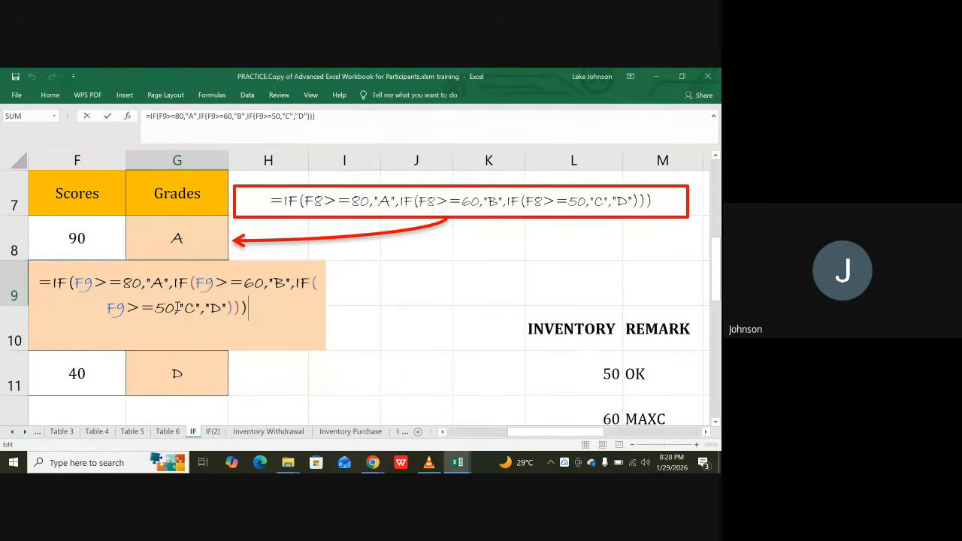
key("Return")
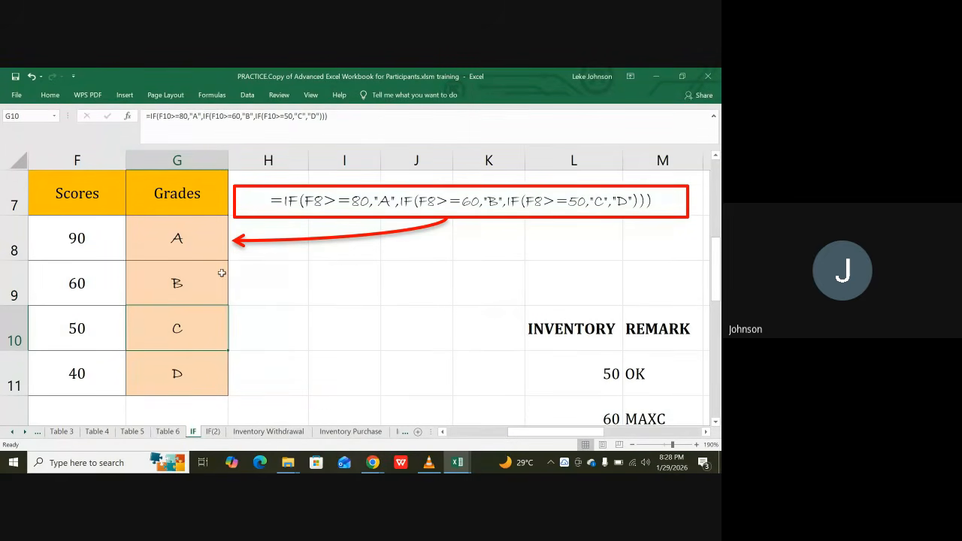
left_click(181, 284)
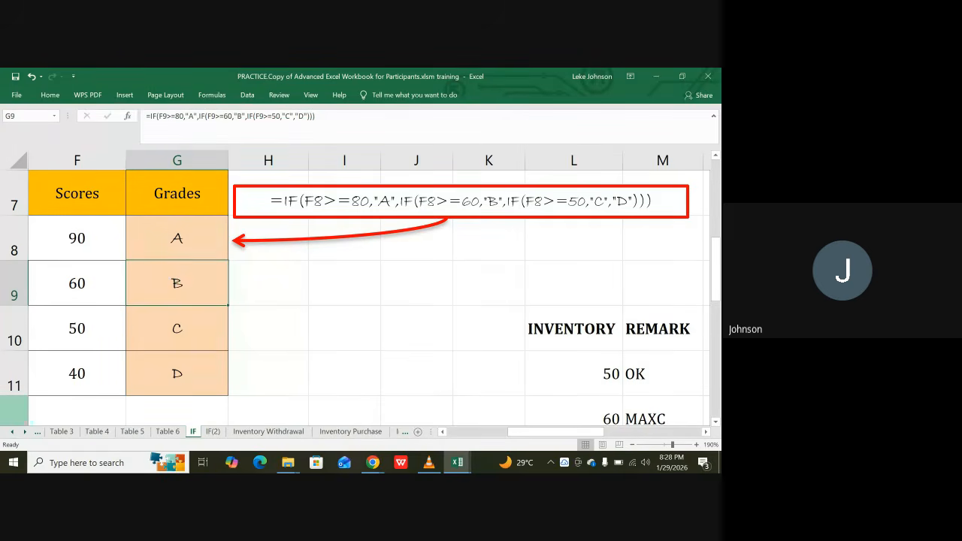
Switch to the TOUR worksheet and review the note in row 180 on showing the formula in a cell
left_click(11, 432)
left_click(11, 433)
left_click(11, 433)
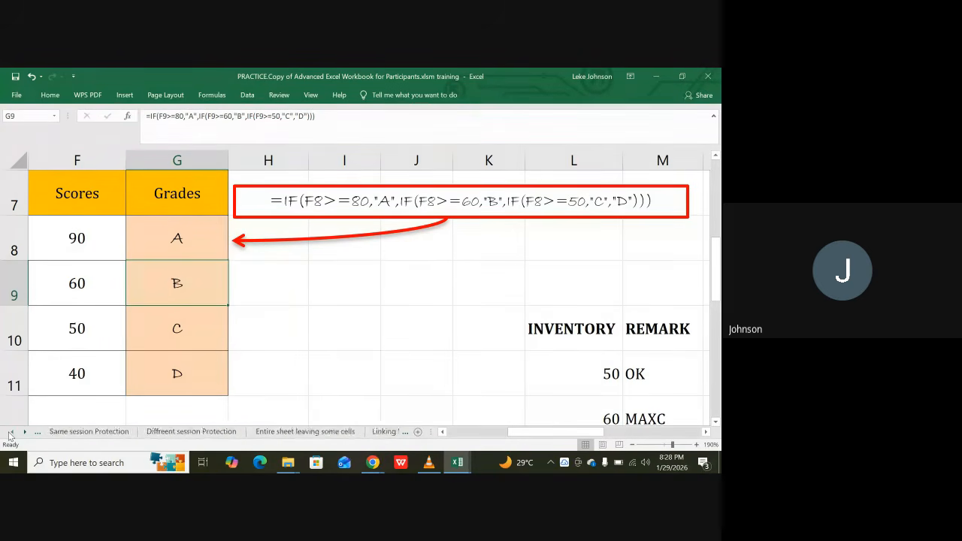
left_click(10, 433)
left_click(10, 433)
left_click(11, 433)
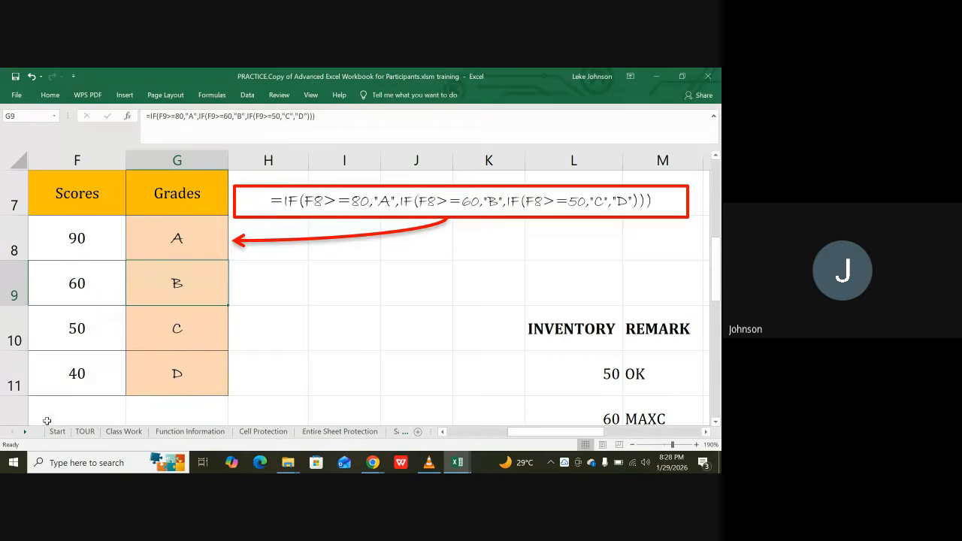
left_click(85, 435)
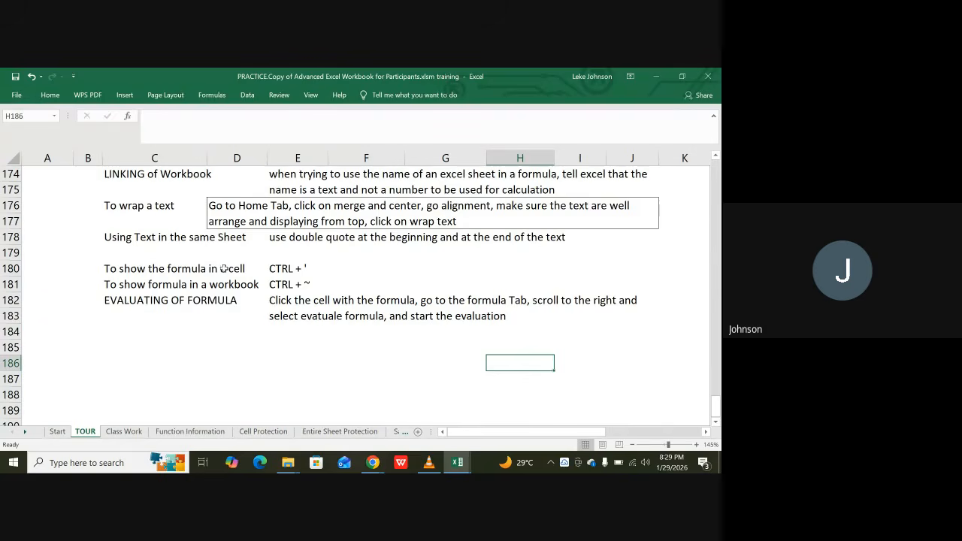
left_click(110, 268)
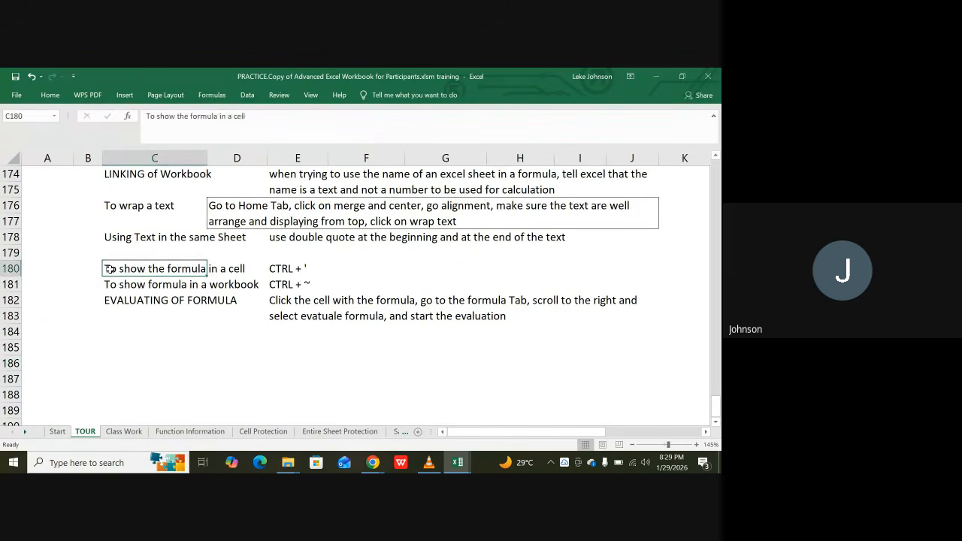
left_click(355, 274)
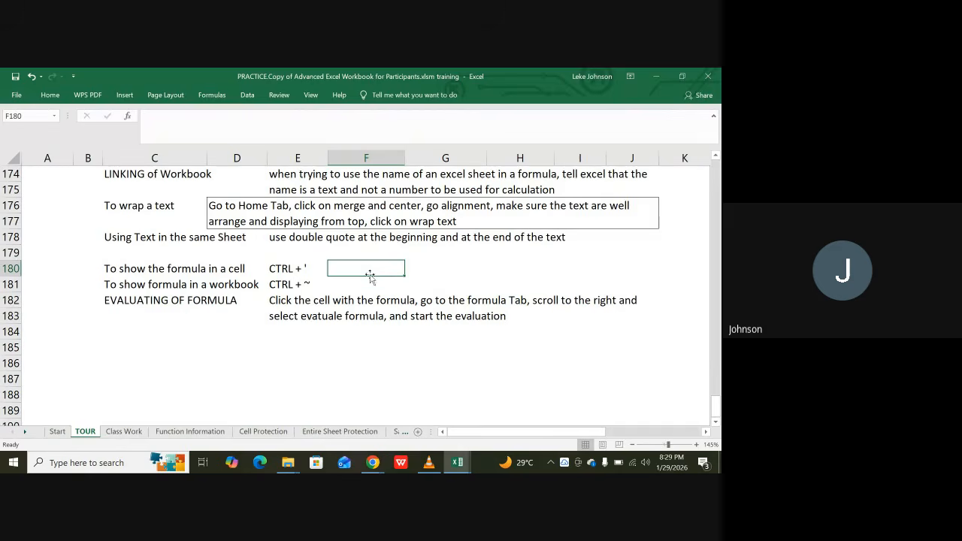
left_click(359, 252)
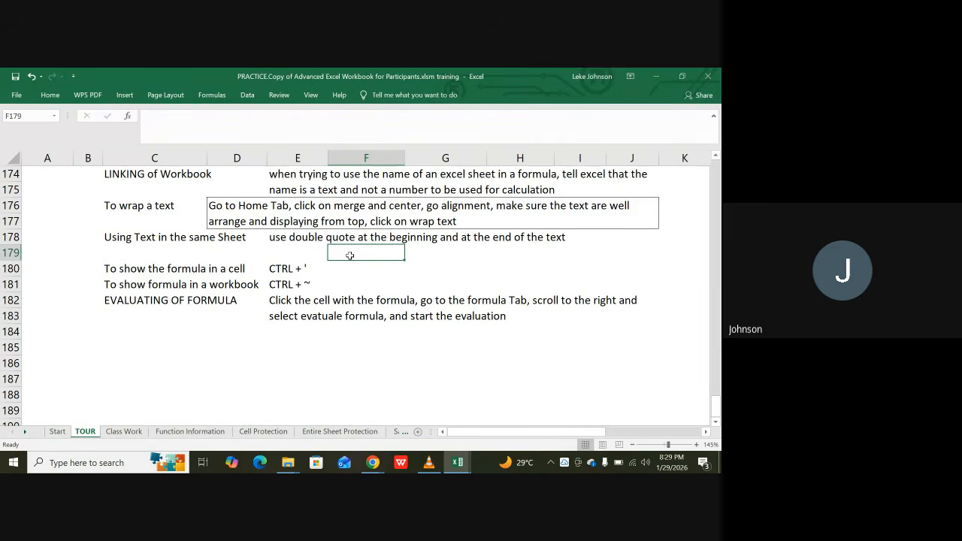
left_click(367, 270)
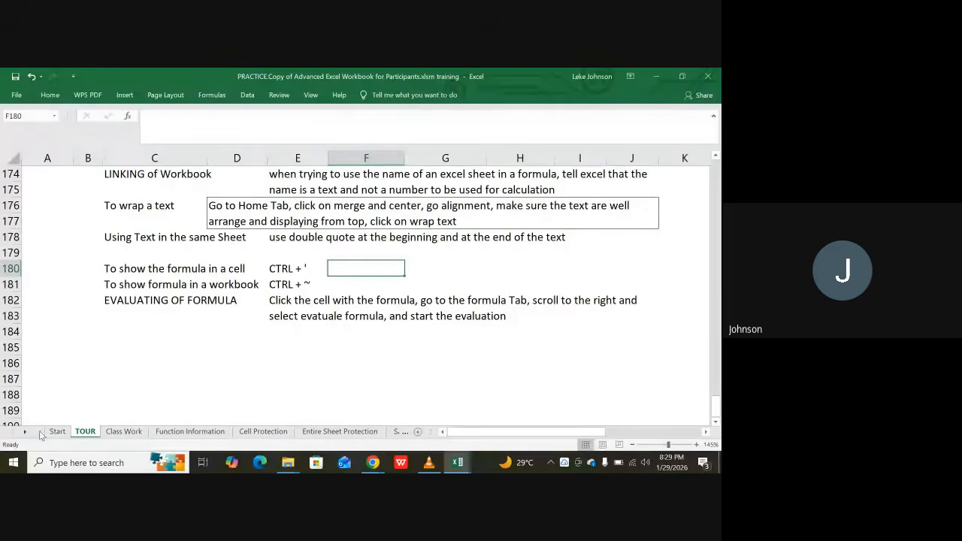
Return to the IF worksheet and view the Scores and Grades table beside its nested IF formula
left_click(26, 433)
left_click(26, 433)
left_click(26, 433)
left_click(26, 433)
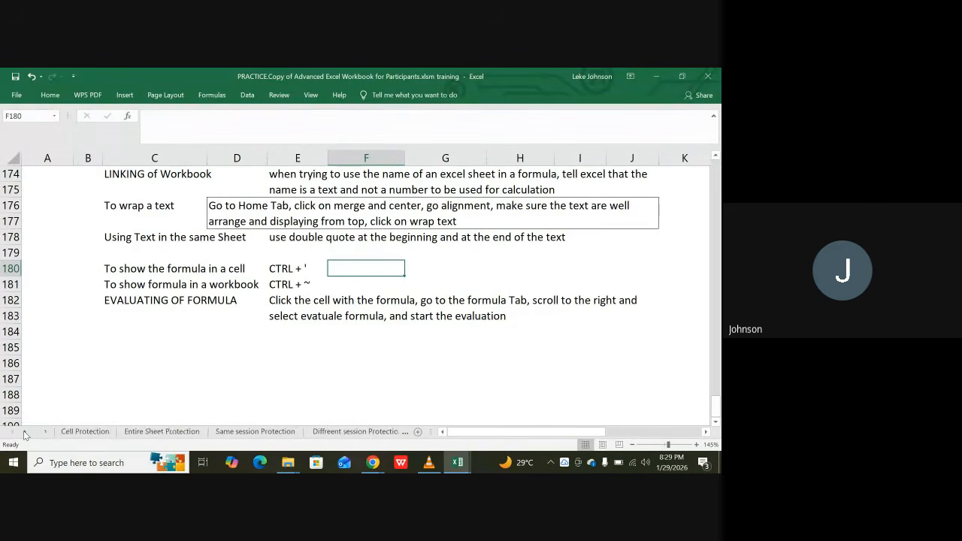
left_click(26, 433)
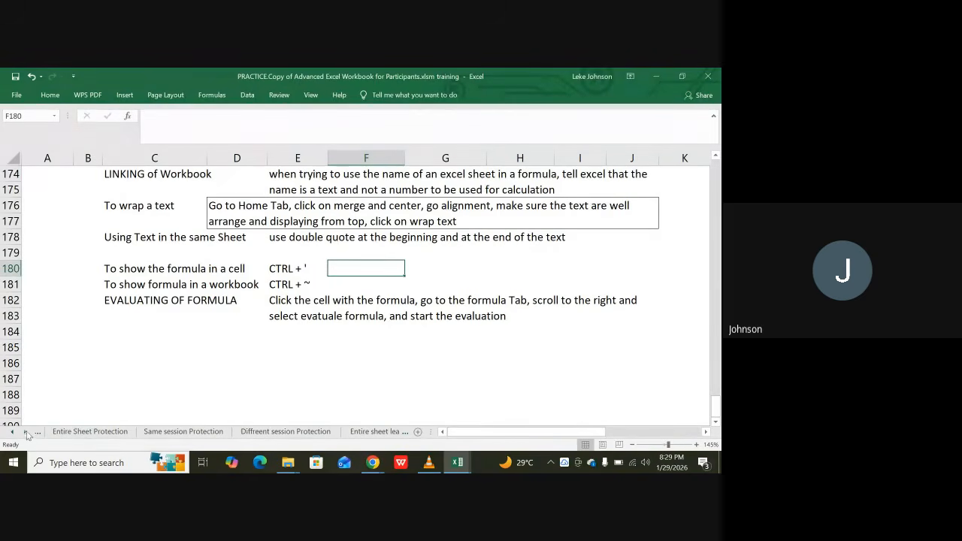
left_click(24, 433)
left_click(23, 433)
left_click(24, 433)
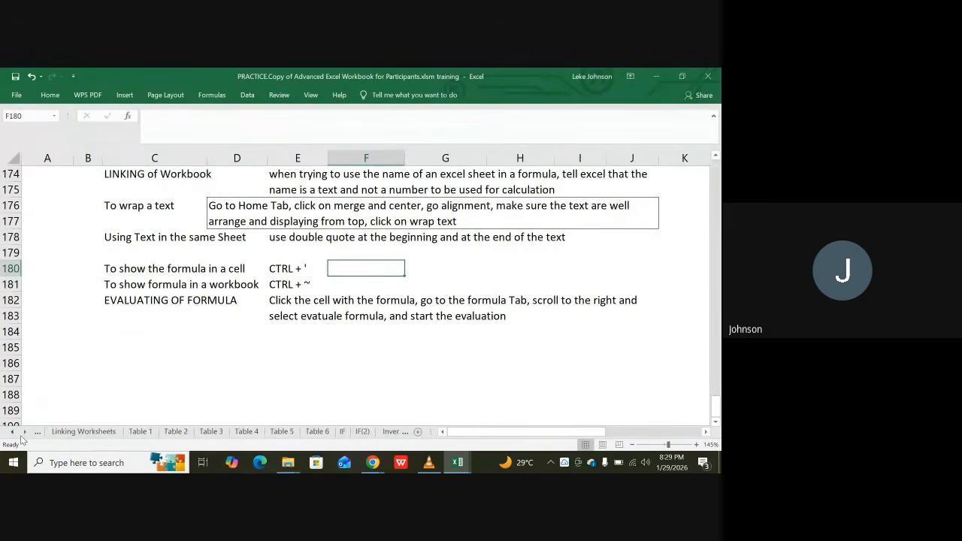
left_click(23, 433)
left_click(23, 433)
left_click(23, 435)
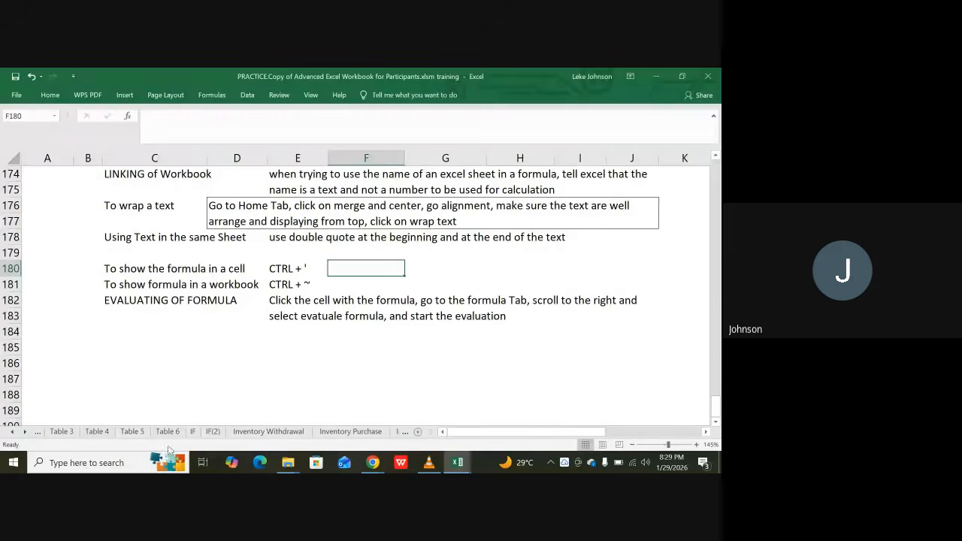
left_click(193, 432)
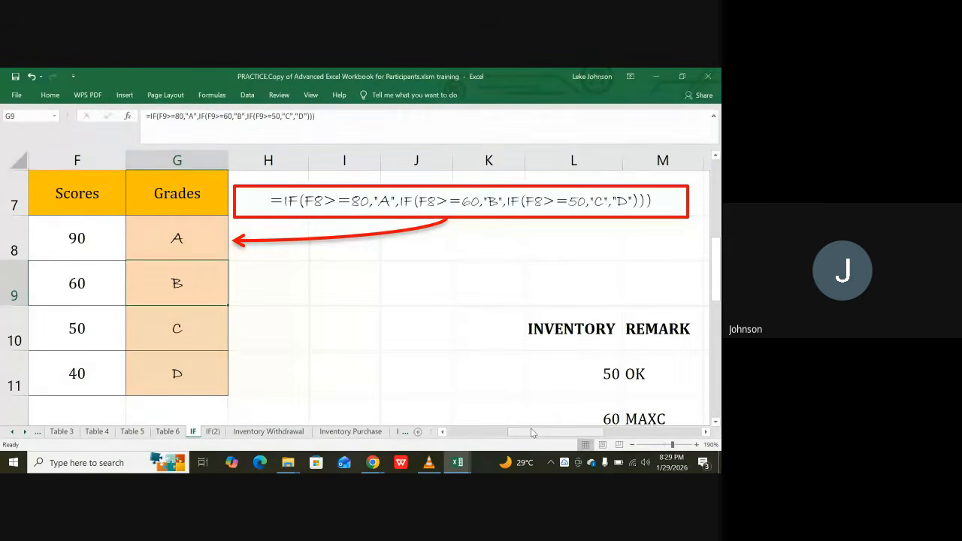
left_click_drag(532, 434, 507, 432)
scroll(383, 278, "down", 2)
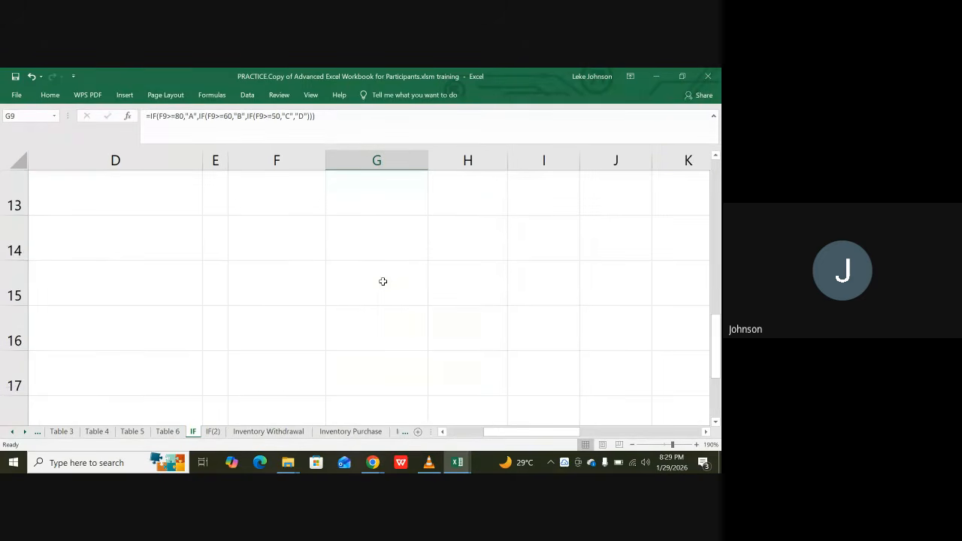
scroll(382, 280, "up", 2)
scroll(382, 282, "up", 2)
scroll(380, 292, "down", 2)
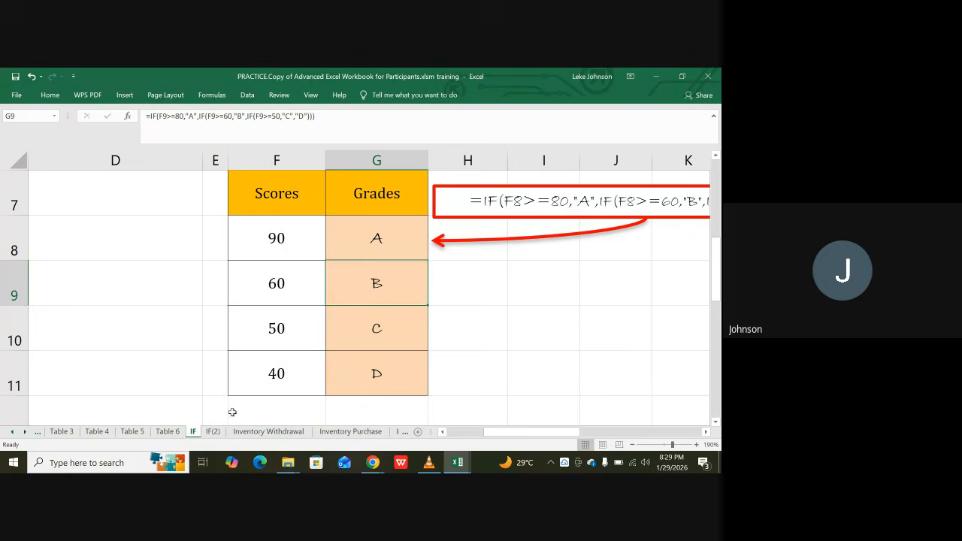
Look over the IF worksheet's function examples and select M11 to read its nested IF formula for the inventory remark
scroll(374, 360, "up", 2)
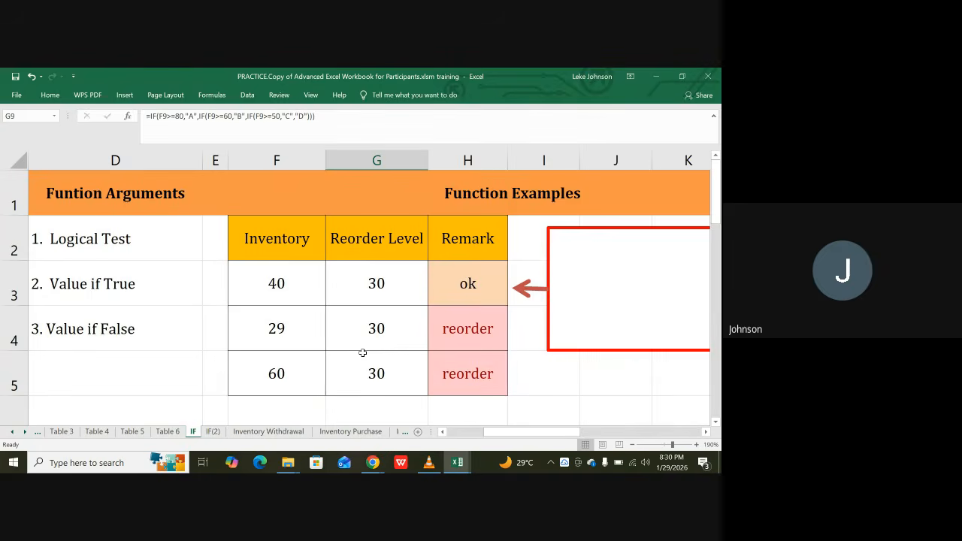
scroll(362, 353, "down", 3)
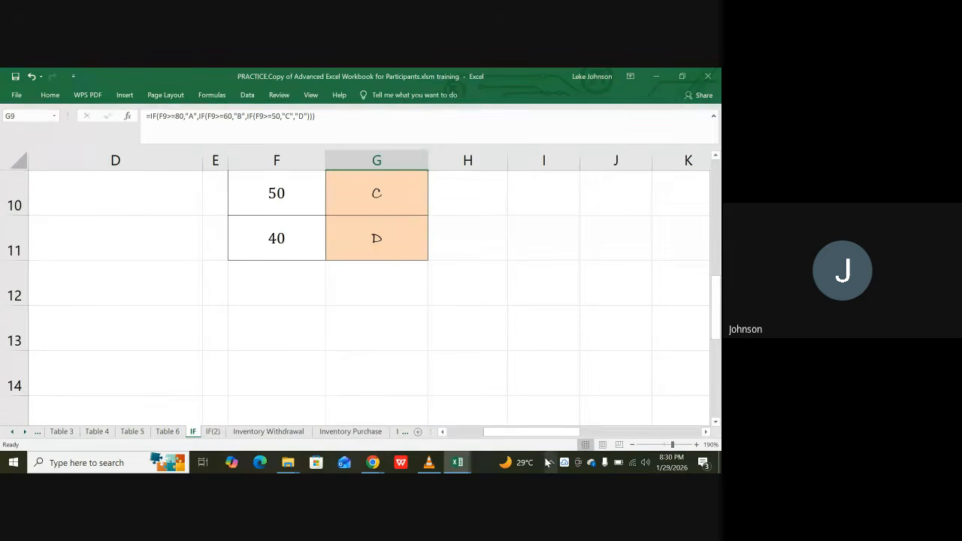
left_click_drag(534, 433, 569, 414)
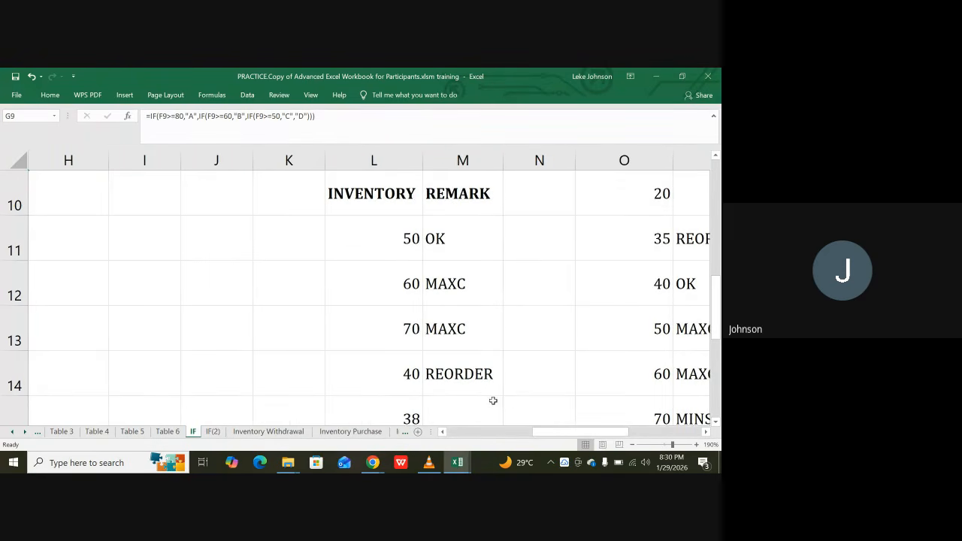
scroll(492, 397, "up", 3)
scroll(496, 391, "down", 3)
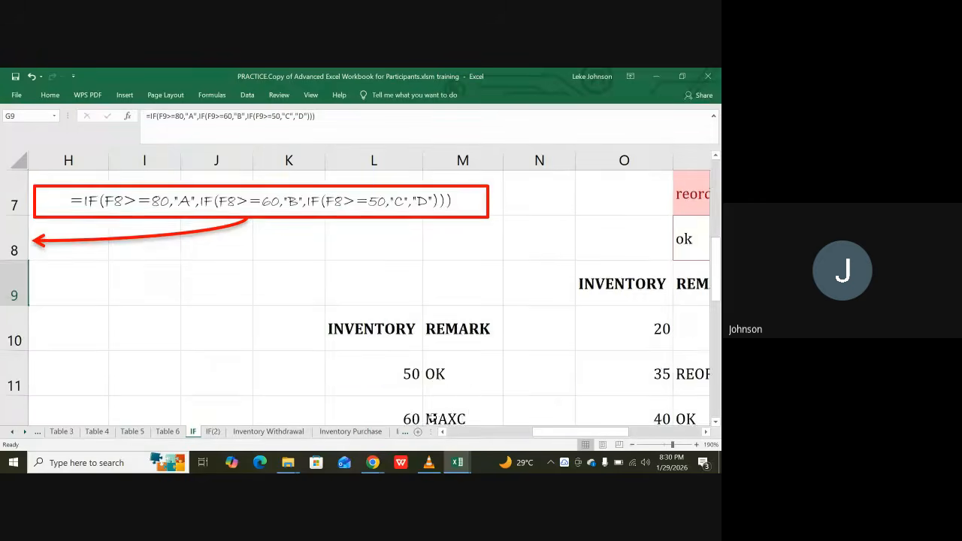
scroll(491, 395, "up", 3)
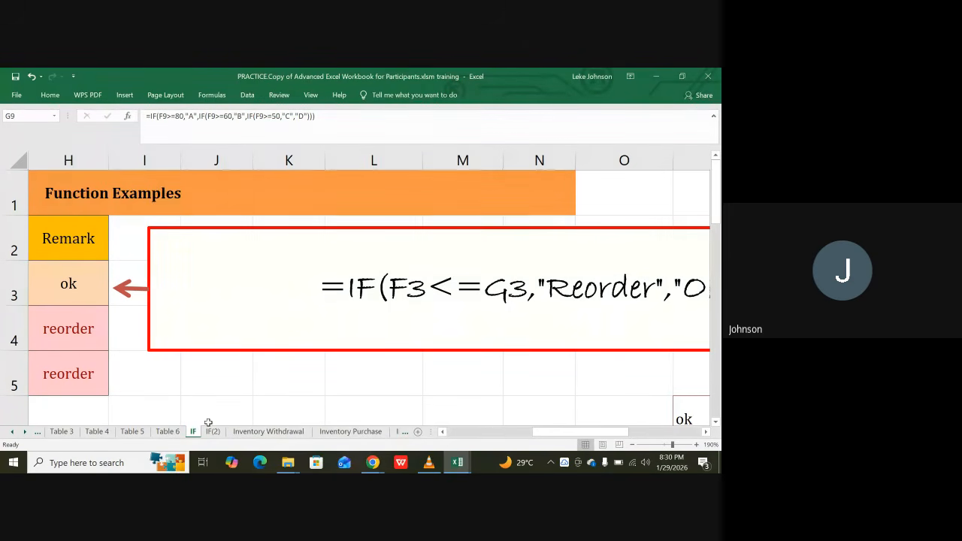
scroll(463, 401, "down", 2)
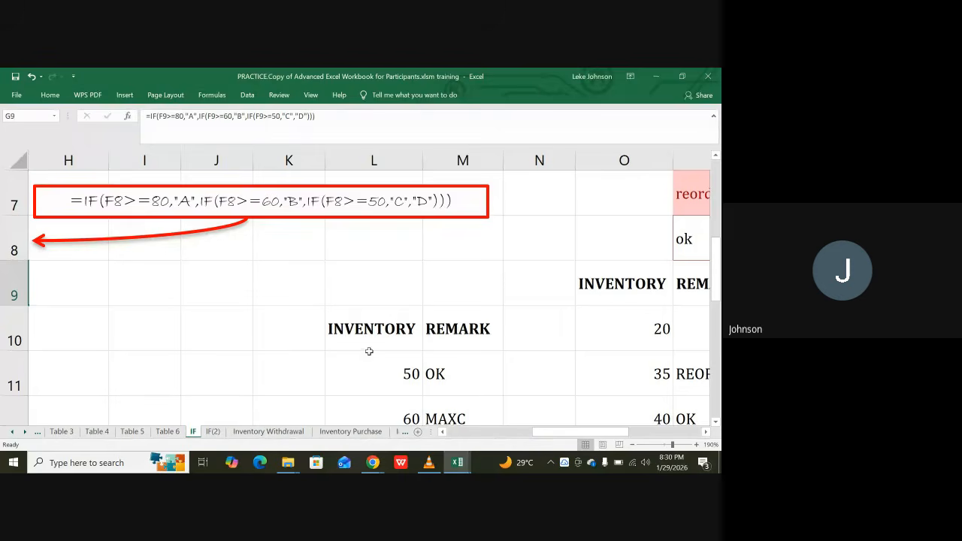
scroll(370, 350, "down", 1)
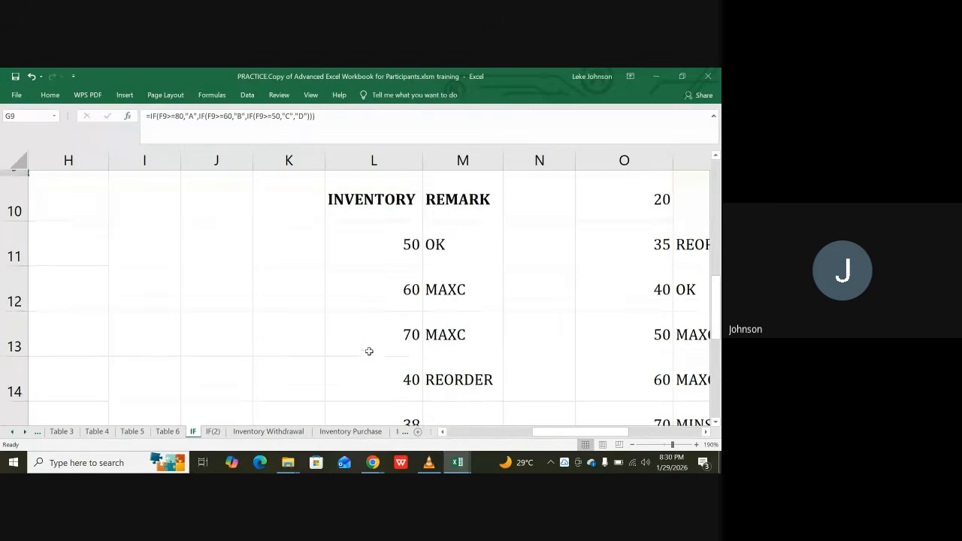
left_click(400, 240)
left_click(445, 242)
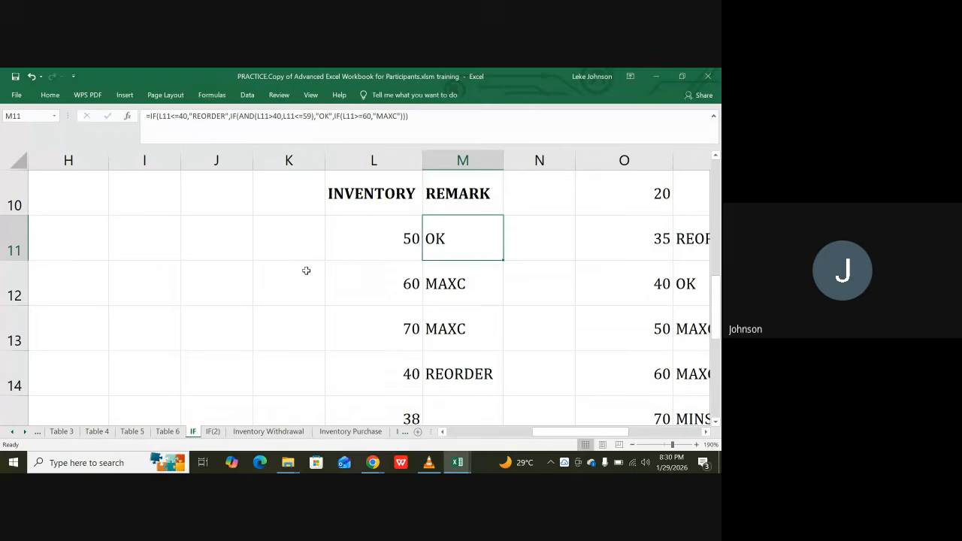
type("2")
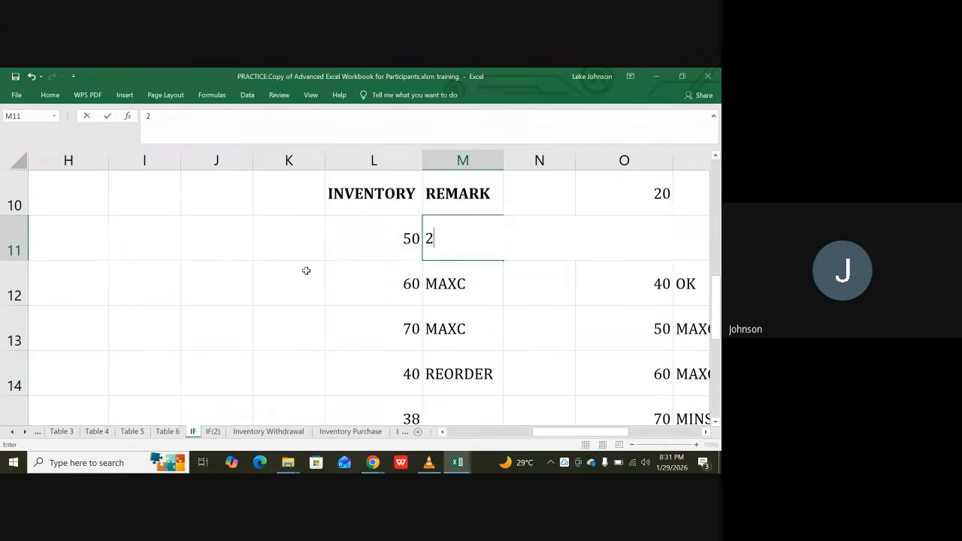
key("Return")
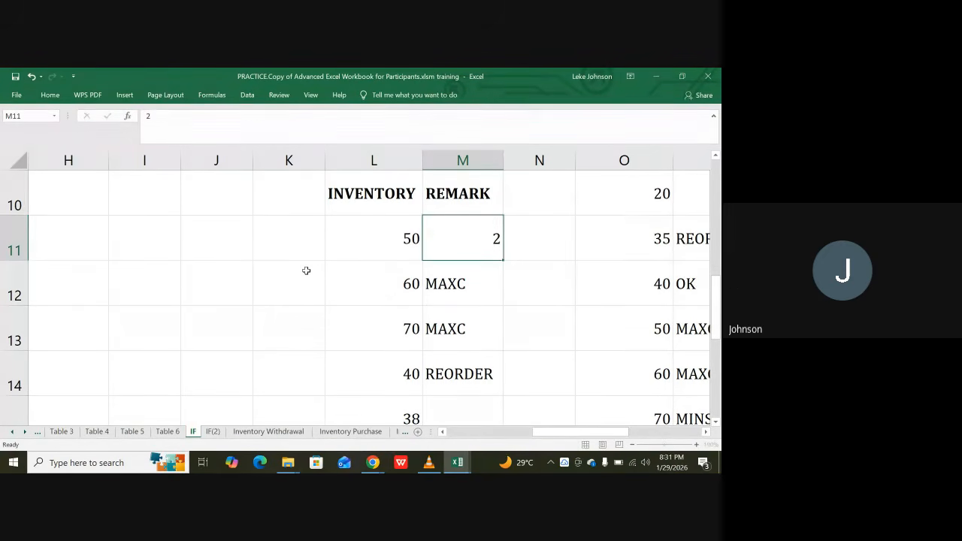
key("Up")
key("ctrl+z")
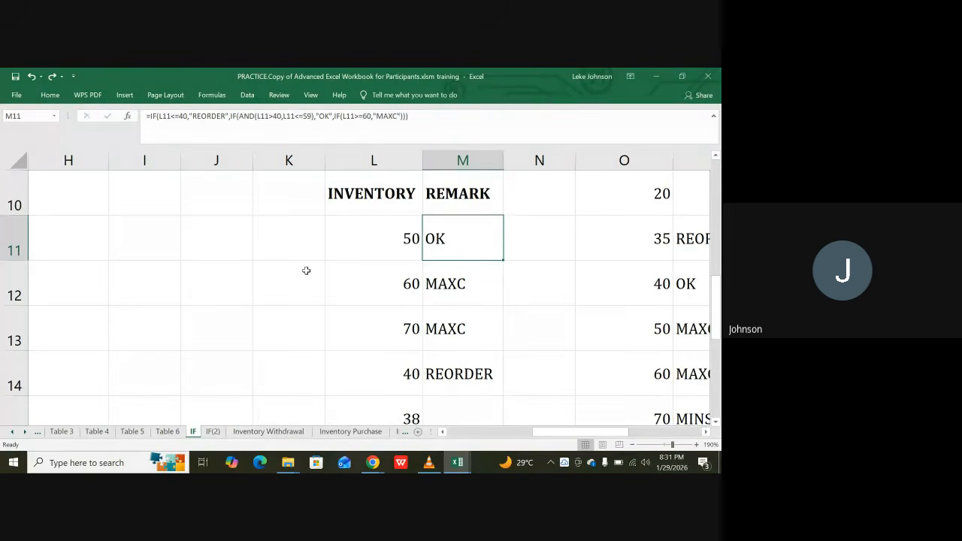
Display the nested IF and AND formula inside M11 for reading, and close the cell without editing it
key("F2")
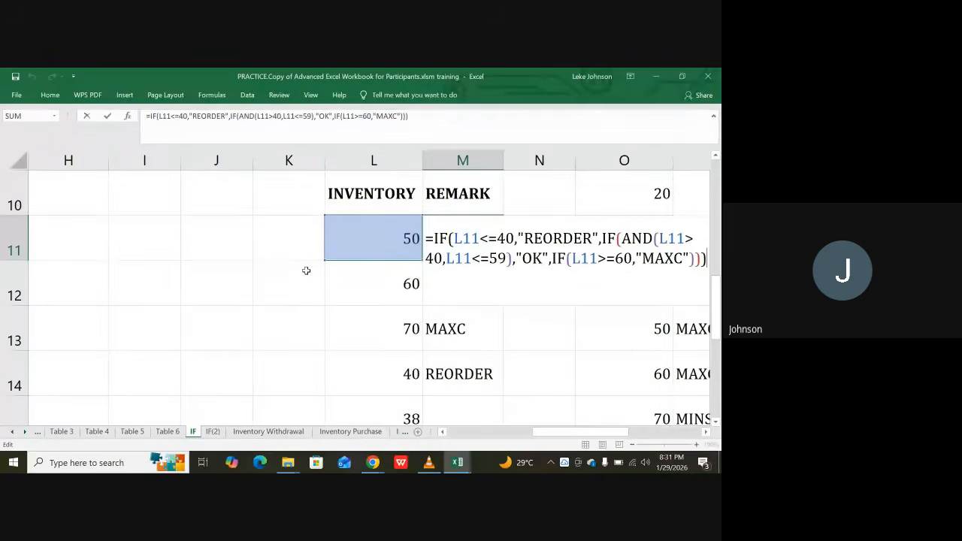
key("Return")
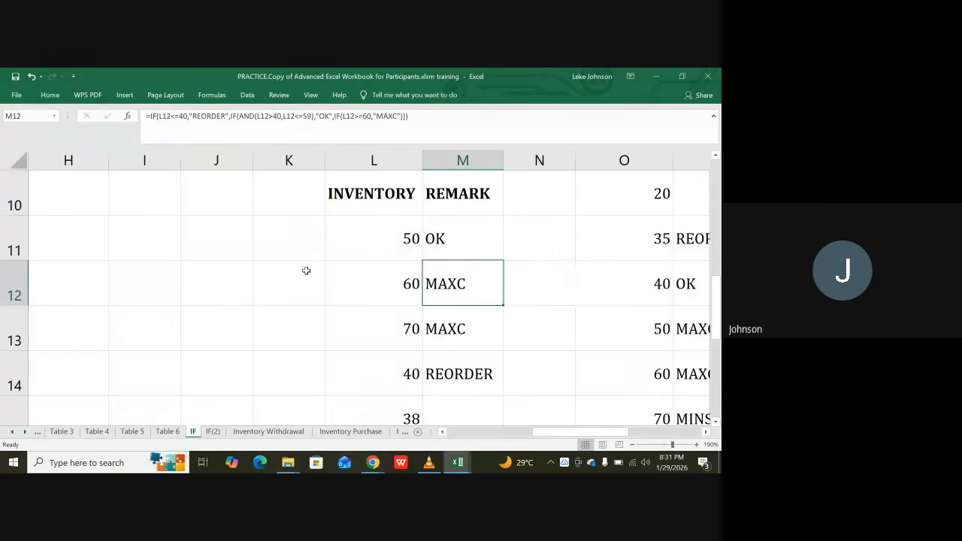
Try replacing the formula in M11 with the text REMARK, compare it with the heading in M10, and undo the entry
left_click(427, 249)
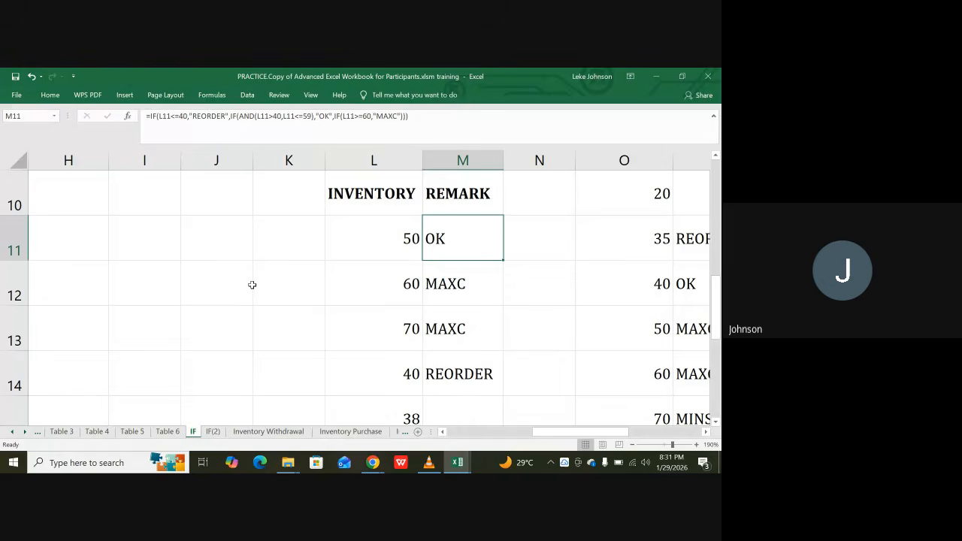
type("REMARK")
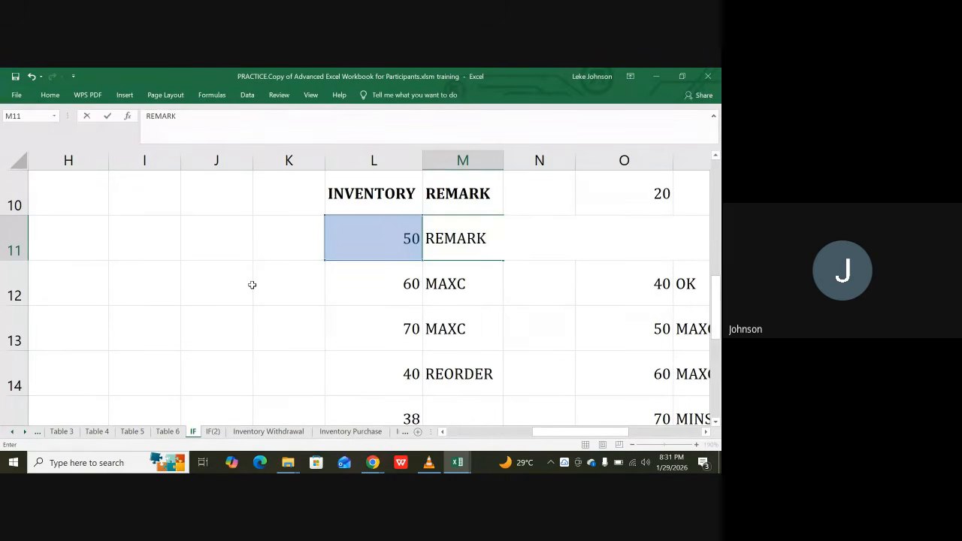
key("Return")
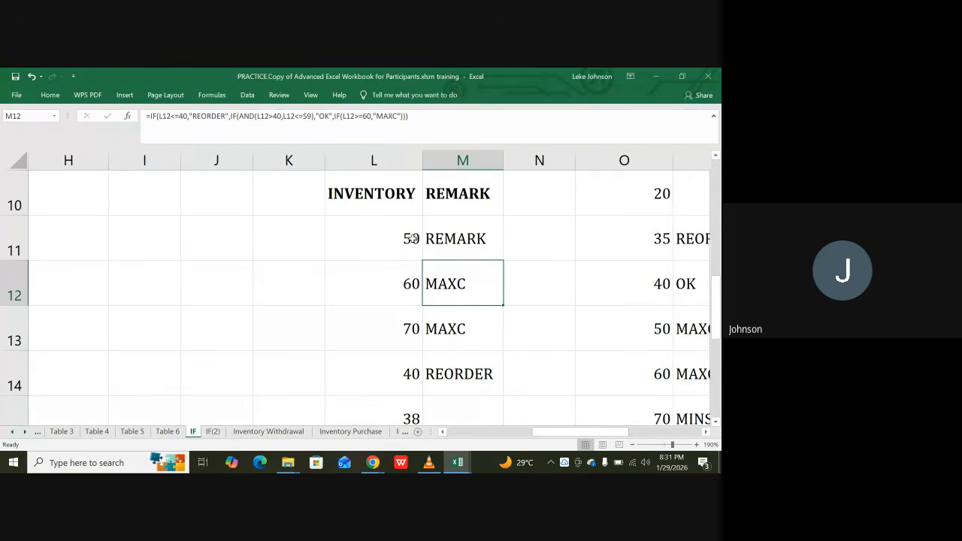
left_click(457, 234)
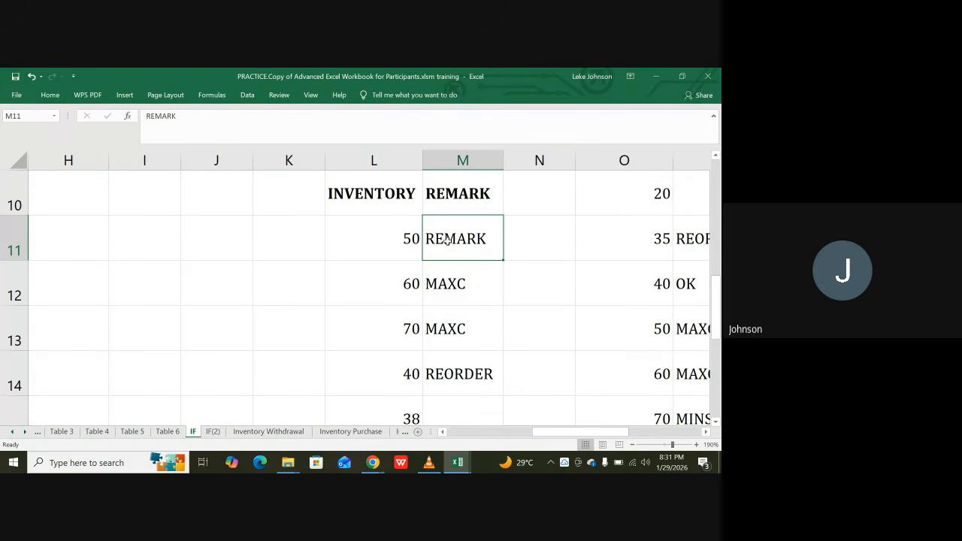
left_click(459, 195)
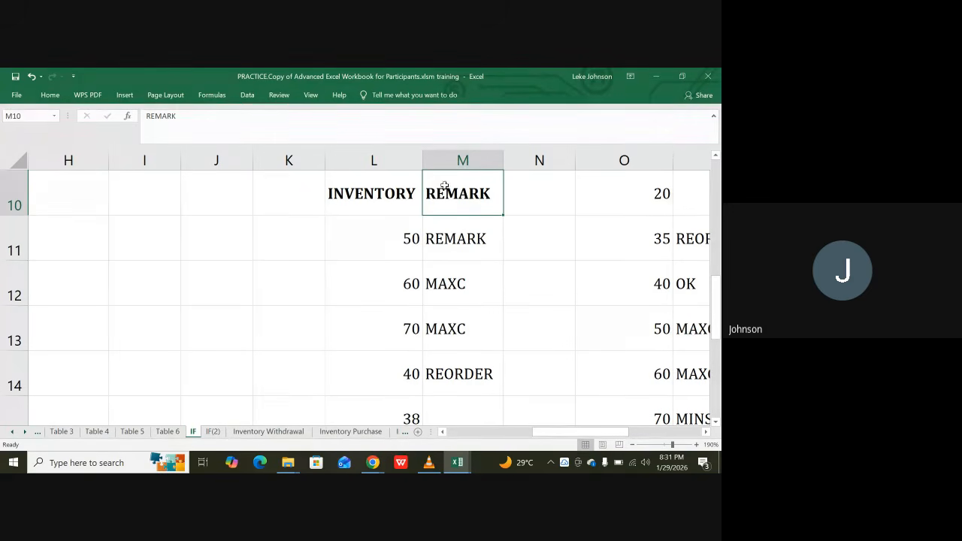
left_click(475, 245)
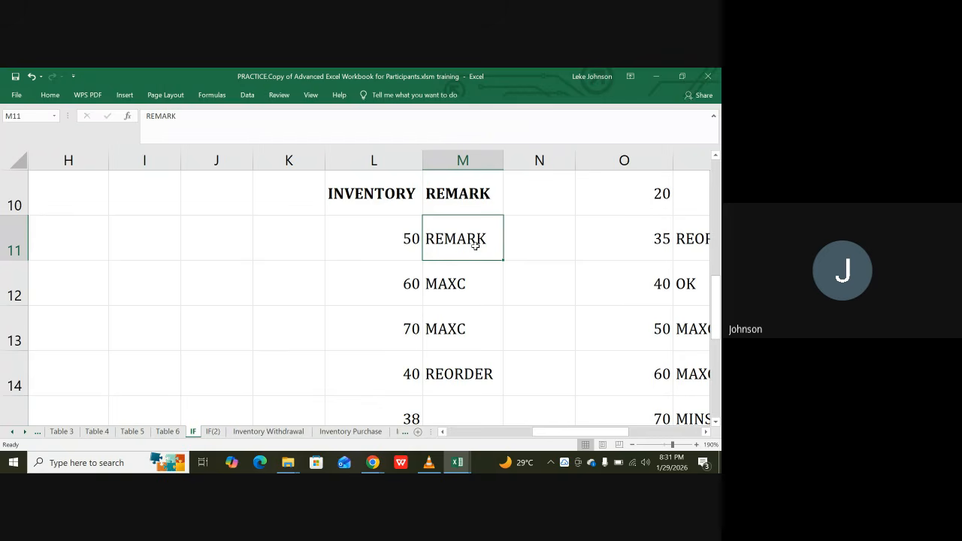
key("ctrl+z")
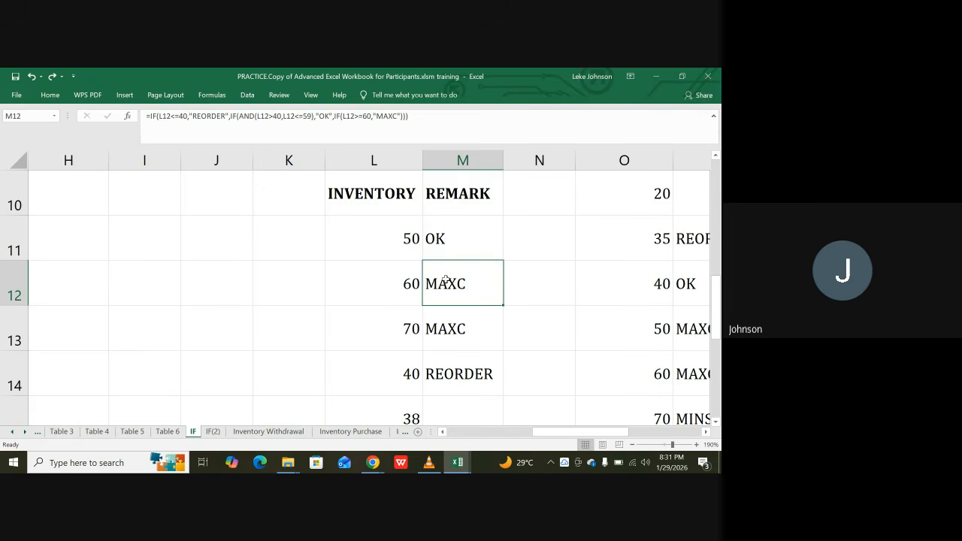
Compare the nested IF formulas in the REMARK cells from M11 down to M14
left_click(446, 233)
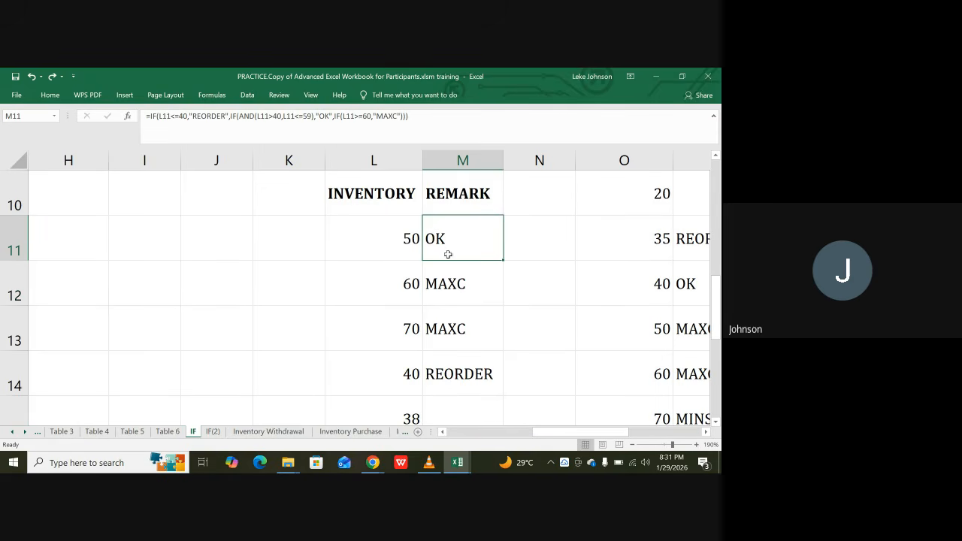
left_click(446, 280)
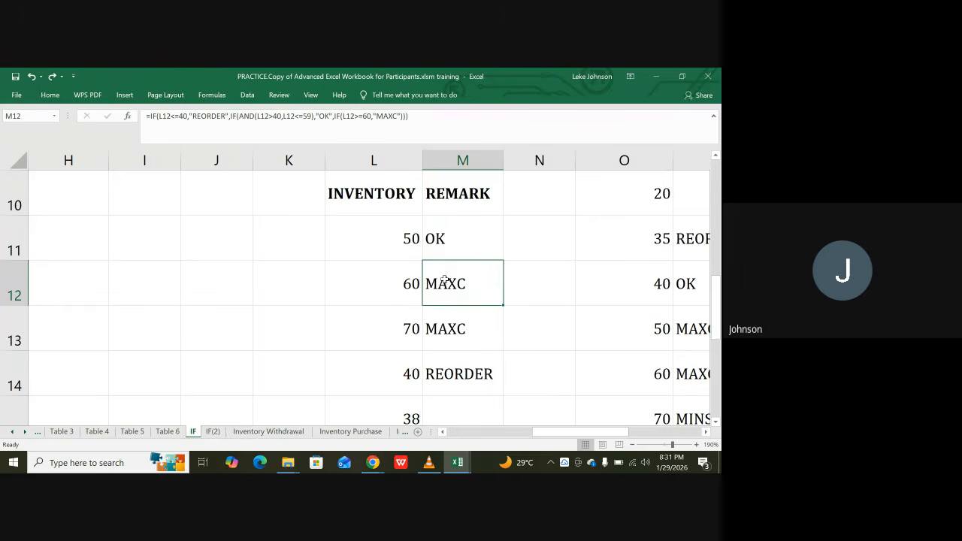
left_click(444, 237)
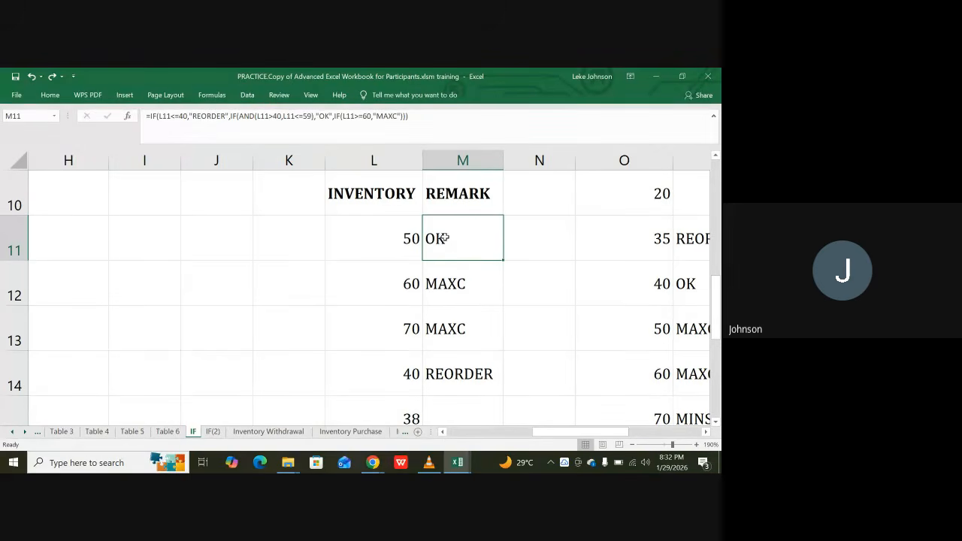
left_click(440, 283)
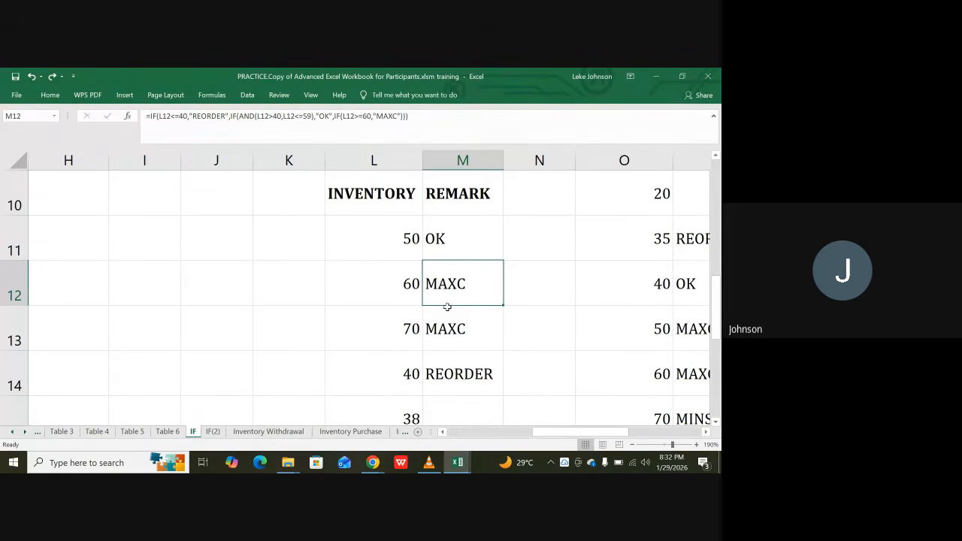
left_click(455, 339)
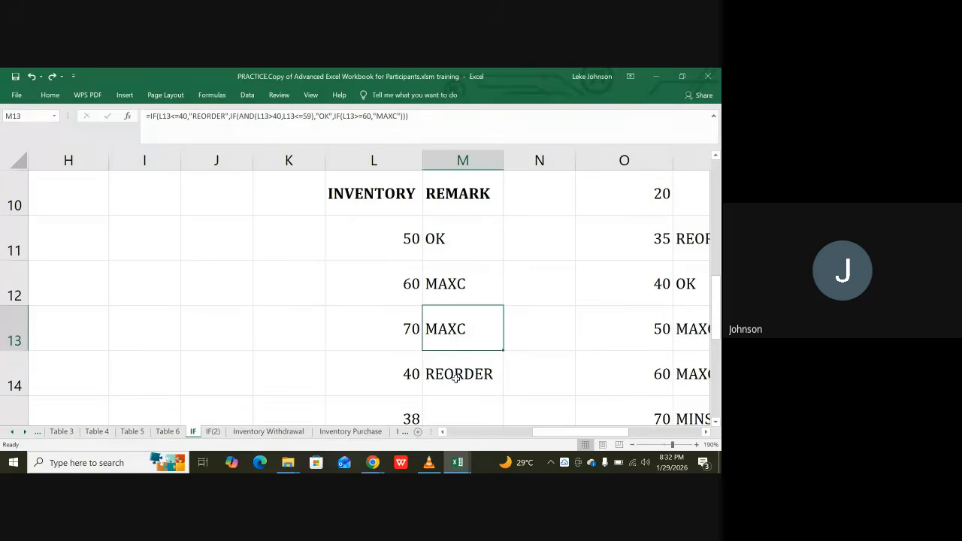
left_click(455, 378)
Examine the other inventory and remark tables in columns O to U of the IF worksheet
key("Right")
key("Right")
key("Right")
key("Right")
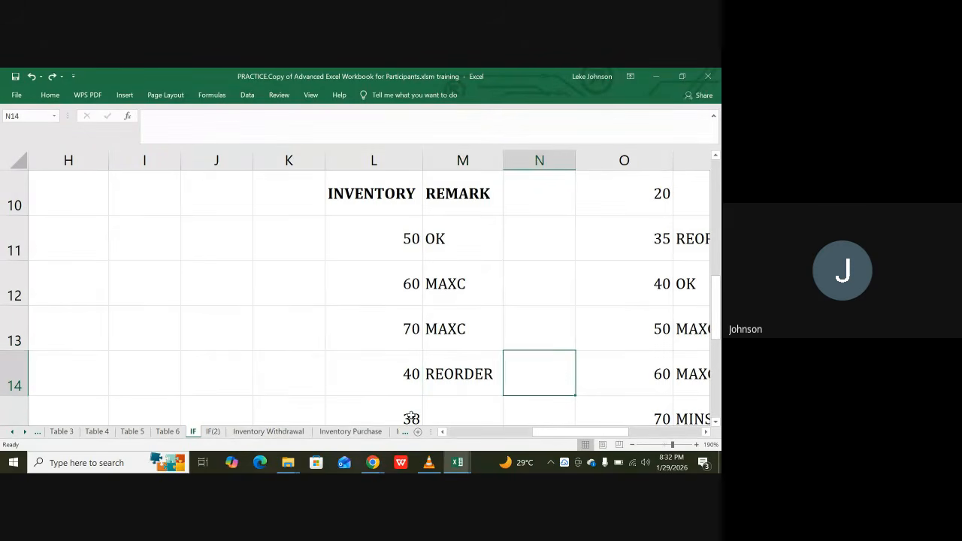
key("Right")
key("Right")
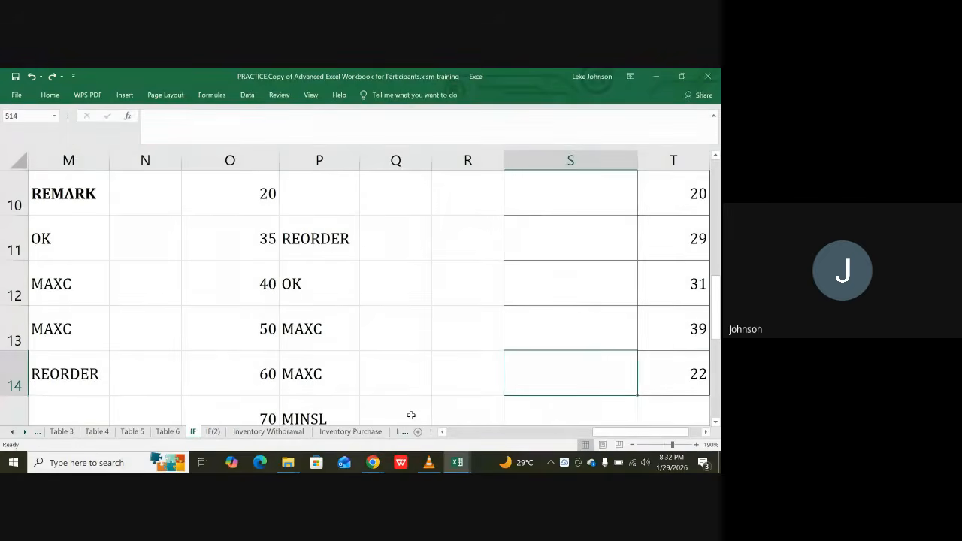
key("Up")
key("Up")
key("Up")
key("Up")
key("Up")
key("Right")
key("Right")
key("Right")
key("Right")
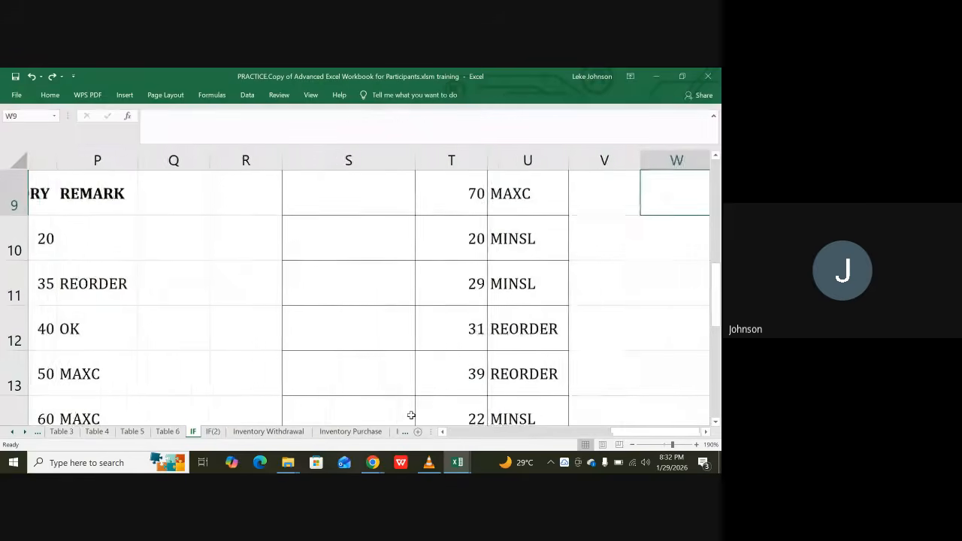
key("Right")
key("Up")
key("ctrl+Up")
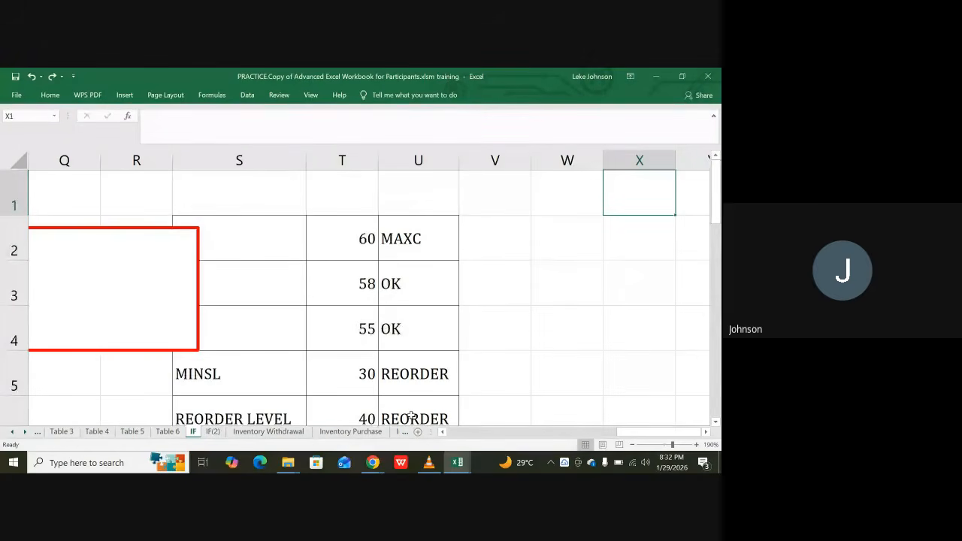
Go back to A1 and review the IF function's name, group, use and arguments
key("Left")
key("Left")
key("Left")
key("Left")
key("Left")
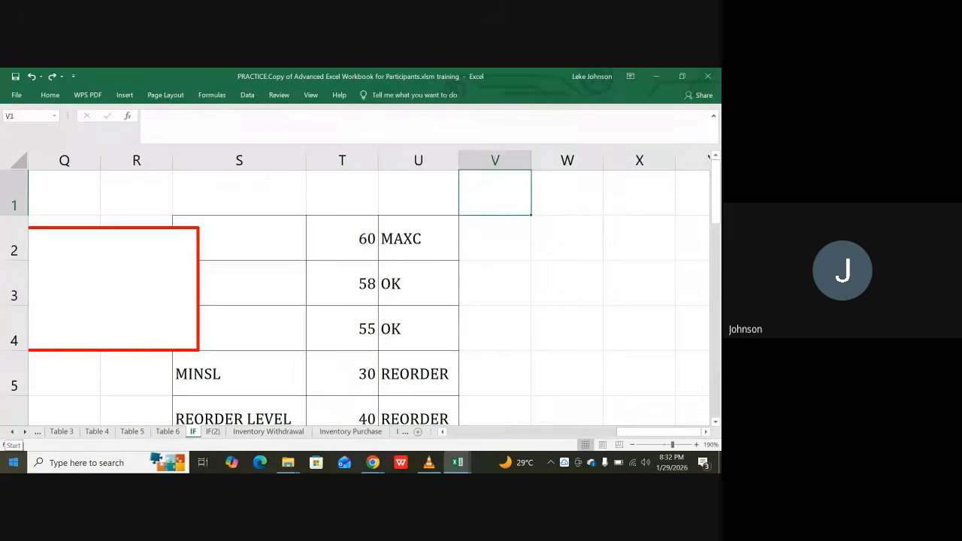
key("Left")
key("Left")
key("Left")
key("Left")
key("Left")
key("Left")
key("Left")
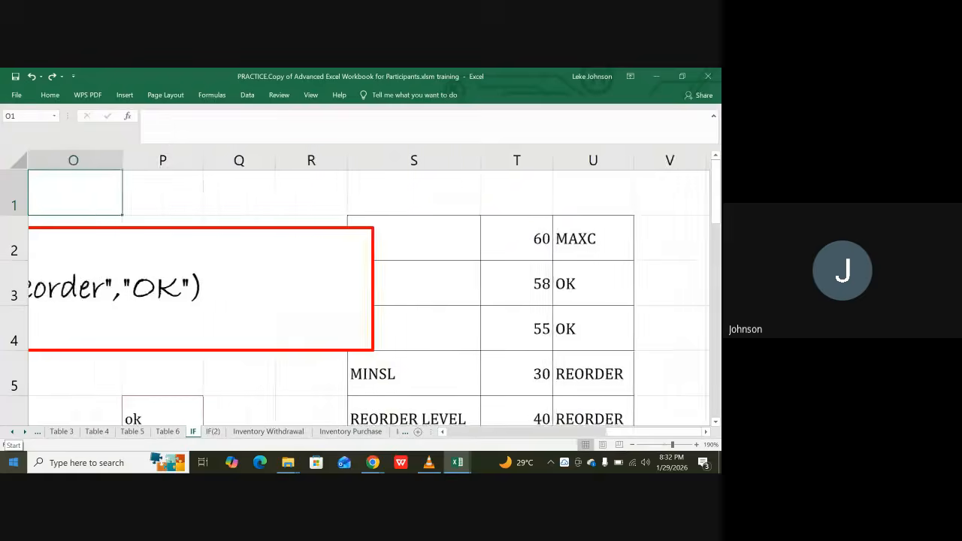
key("Left")
key("Left")
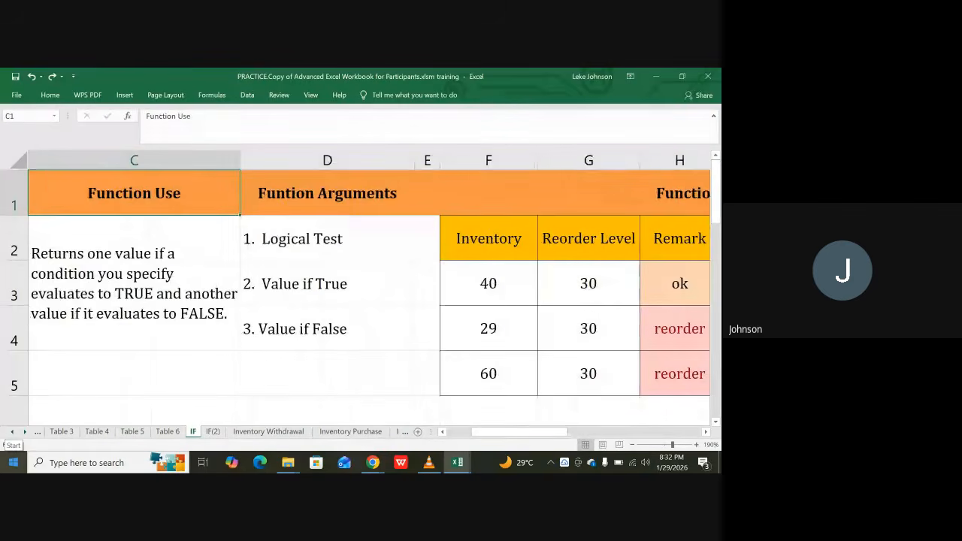
key("Left")
key("Left")
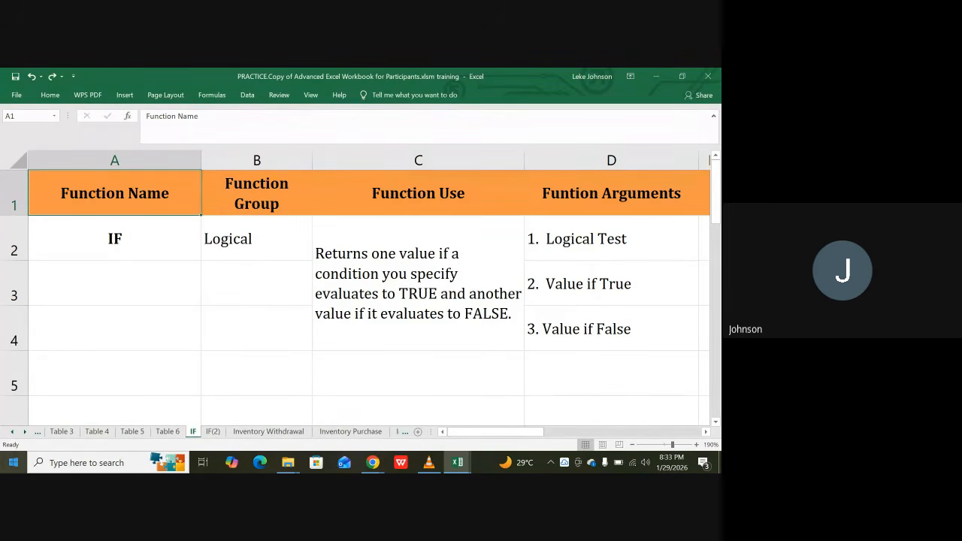
View the Function Examples section from E1 on the IF worksheet, and switch to the IF(2) worksheet
key("Right")
key("Right")
key("Right")
key("Right")
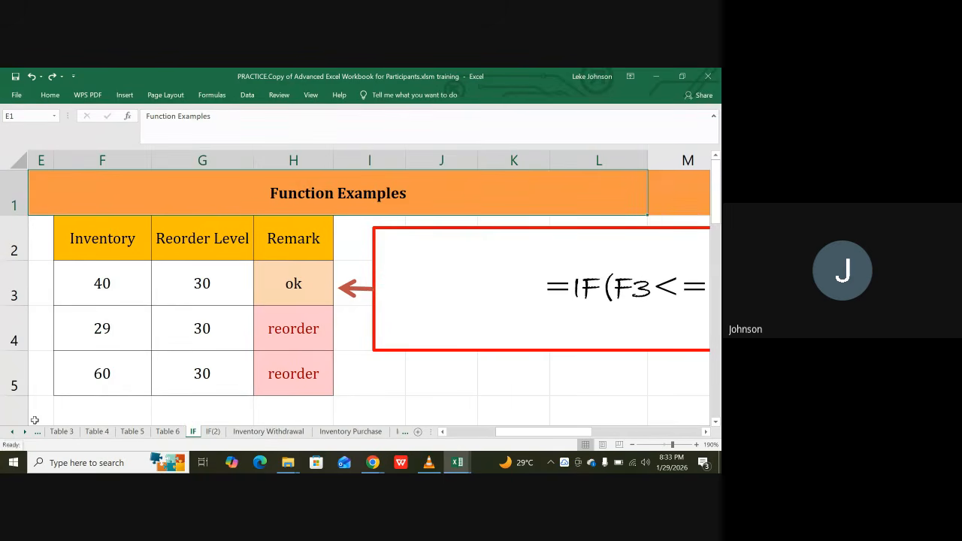
left_click(211, 434)
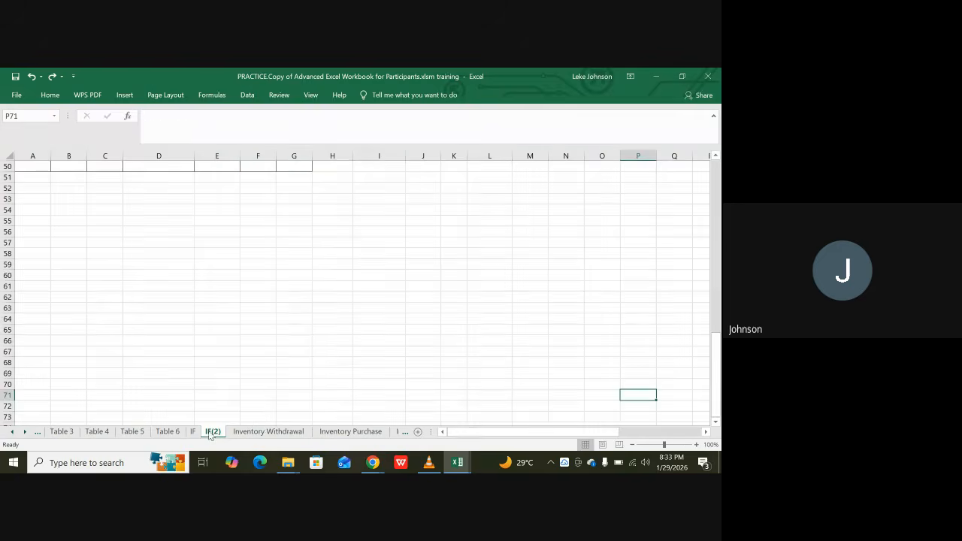
Move the active cell to column A and view the student results table at the top of the IF(2) worksheet
scroll(196, 386, "up", 2)
scroll(196, 386, "up", 11)
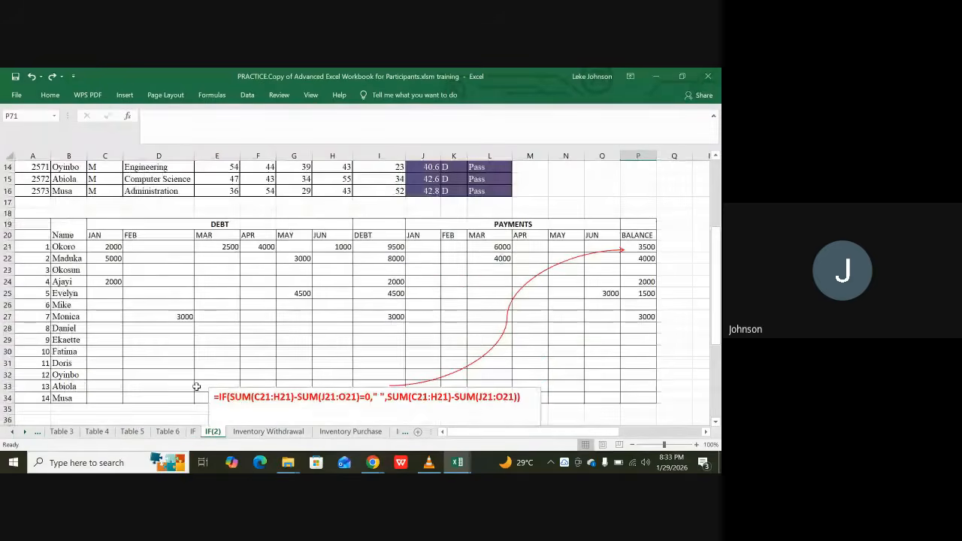
scroll(196, 385, "up", 1)
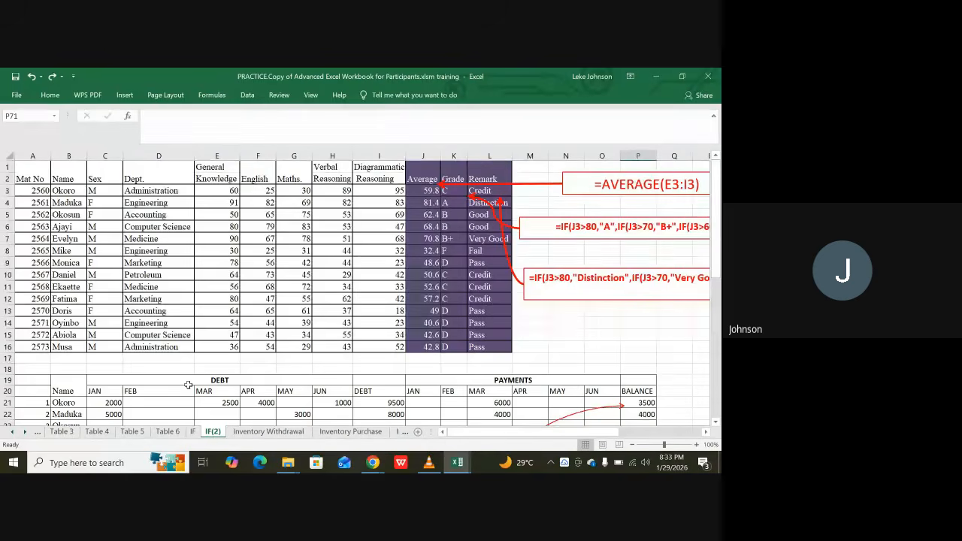
key("Left")
key("Left")
key("Left")
key("Left")
key("Left")
key("Left")
key("Left")
key("Left")
key("Left")
key("Left")
key("Left")
key("Left")
key("Left")
key("Left")
key("Left")
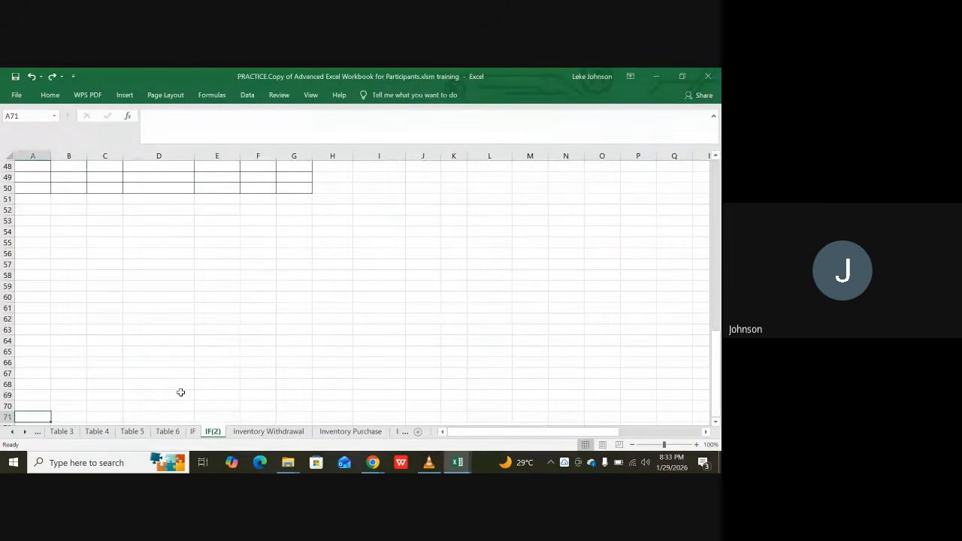
scroll(180, 392, "up", 16)
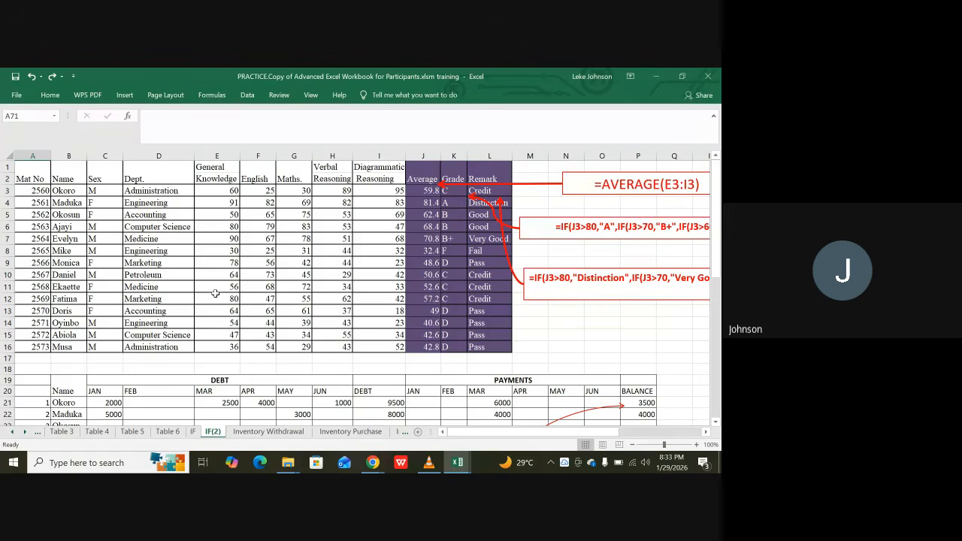
Go through the student table's headers from Mat No in A1 across to Diagrammatic Reasoning in column I
left_click(34, 183)
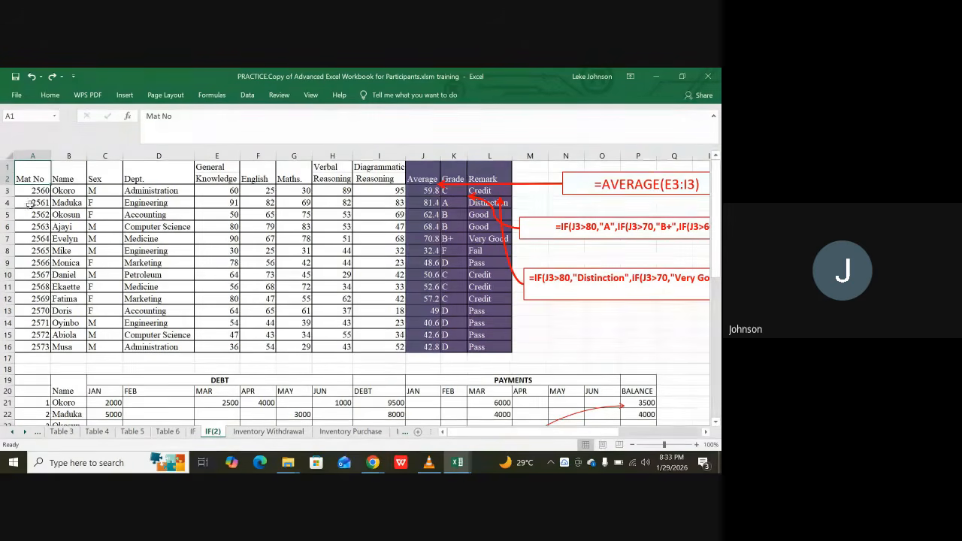
left_click(66, 172)
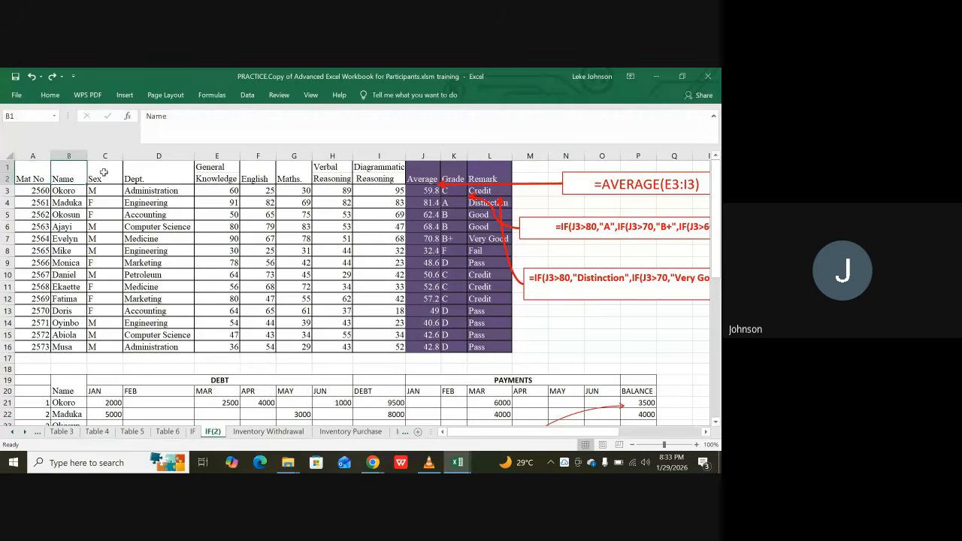
left_click(105, 173)
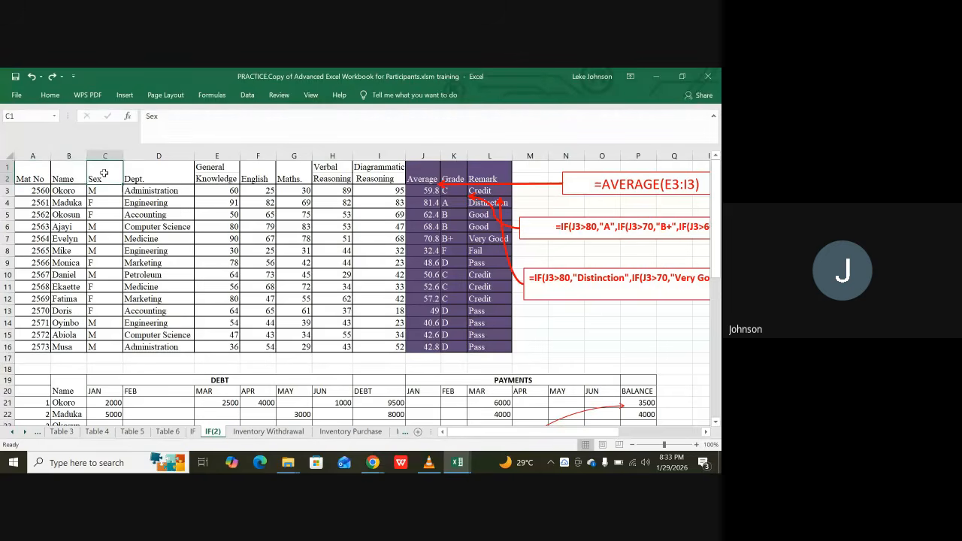
left_click(145, 176)
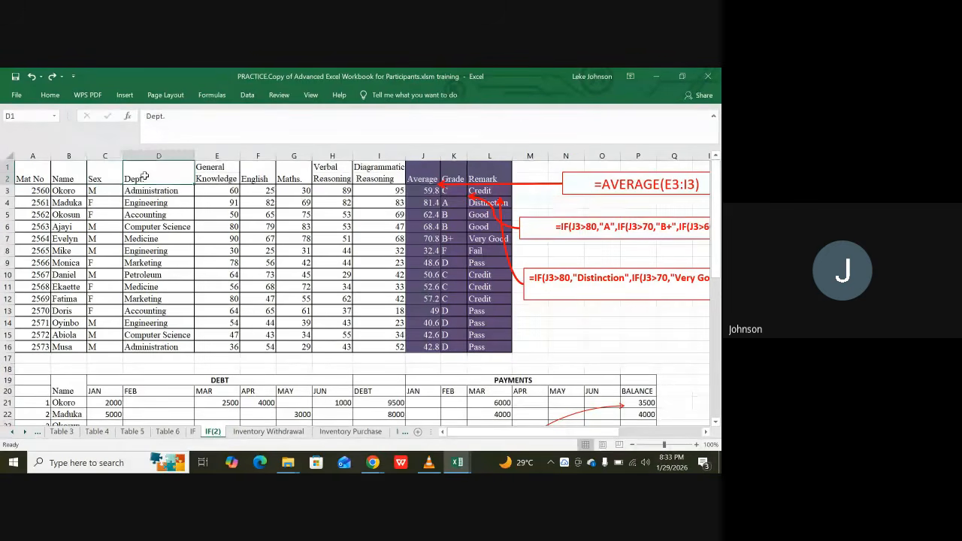
left_click(203, 172)
left_click(251, 171)
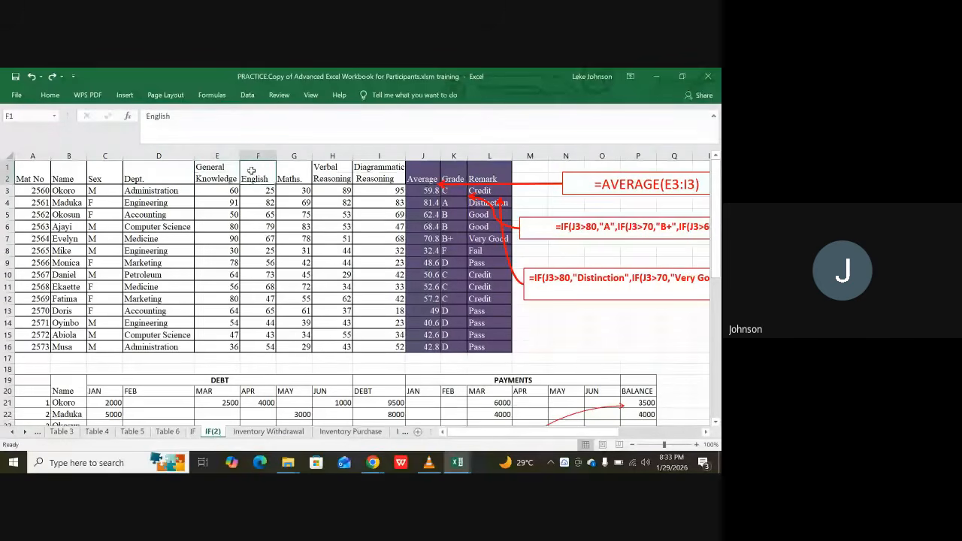
left_click(291, 177)
left_click(342, 170)
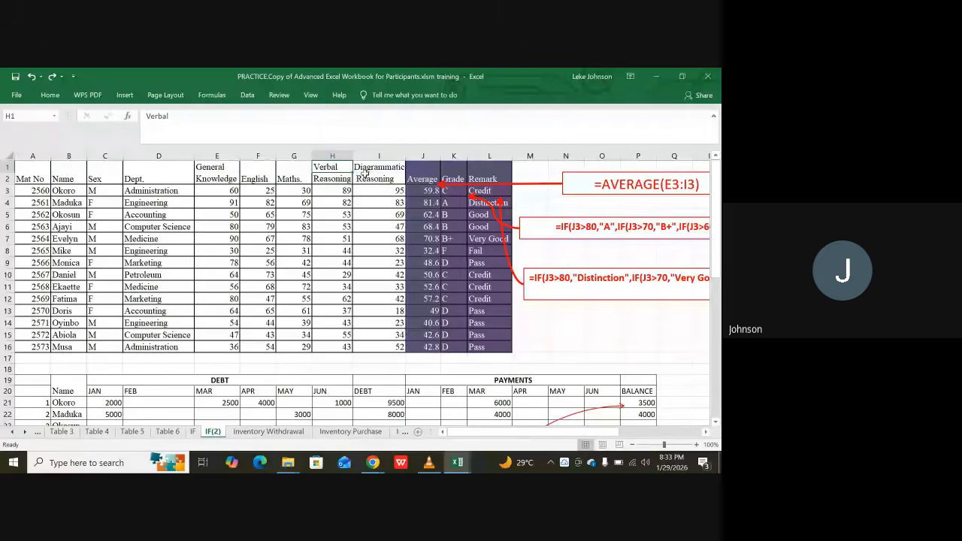
left_click(380, 178)
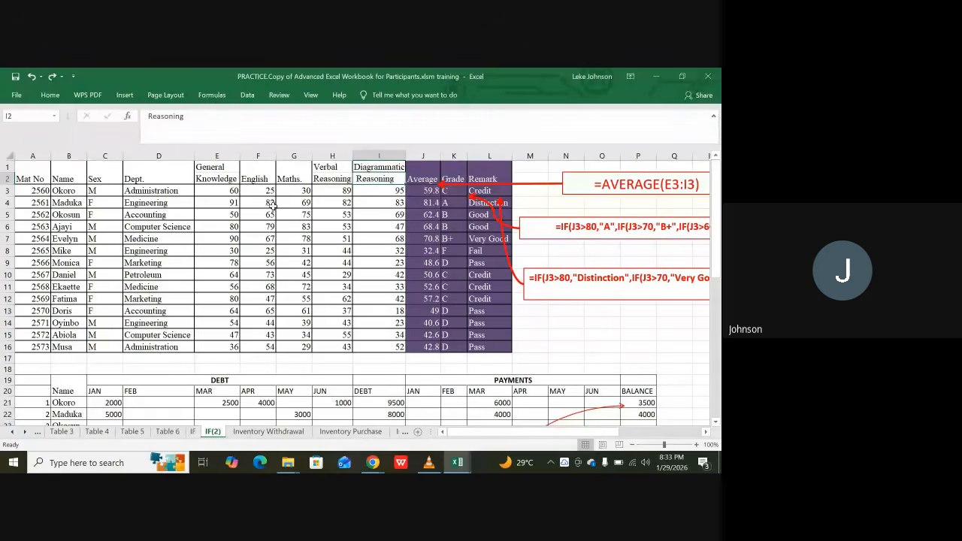
Review the students' subject scores from General Knowledge in column E to Diagrammatic Reasoning in column I
left_click(230, 194)
left_click(258, 201)
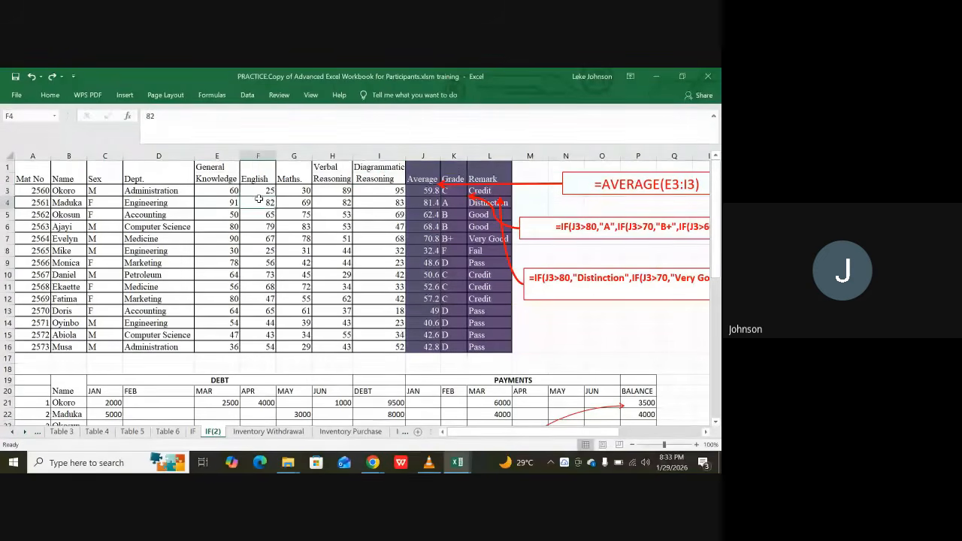
left_click(295, 202)
left_click(346, 194)
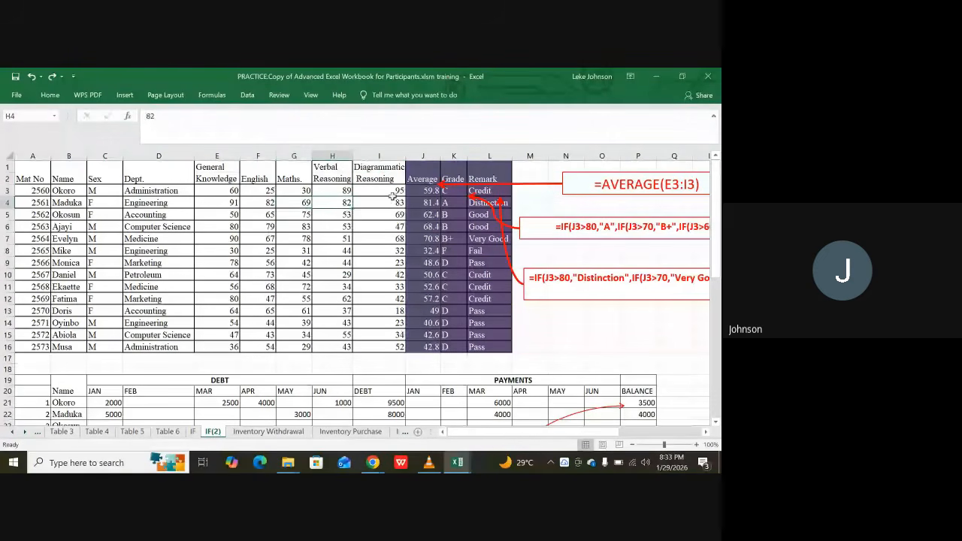
left_click(391, 193)
left_click(385, 225)
Examine the Average formula in J3 and the nested IF Grade formula in K3, ending at the Remark header
left_click(430, 191)
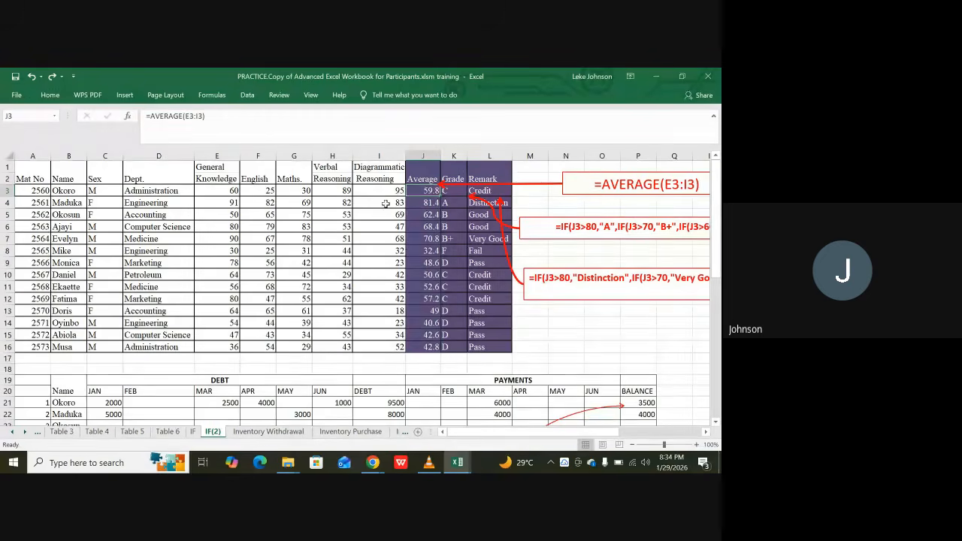
left_click(425, 175)
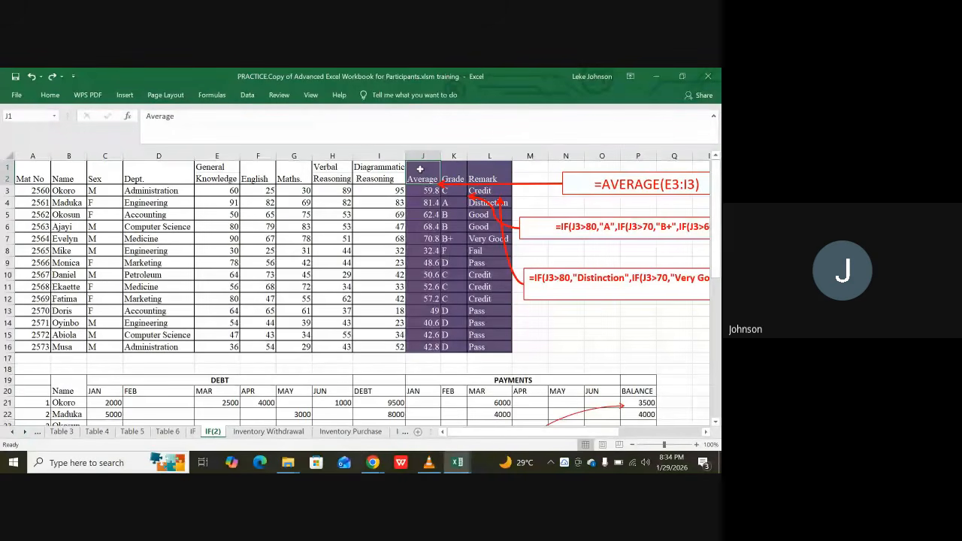
left_click(422, 192)
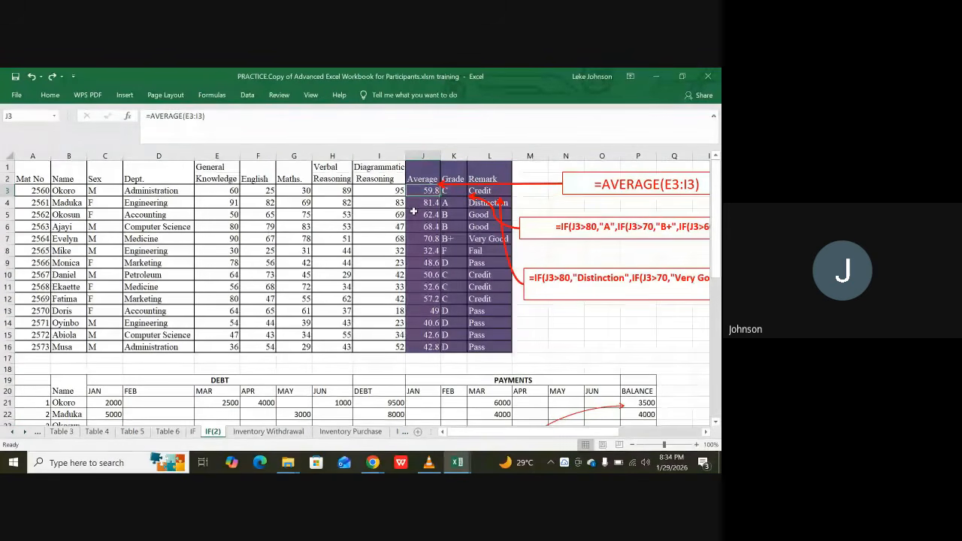
left_click(449, 192)
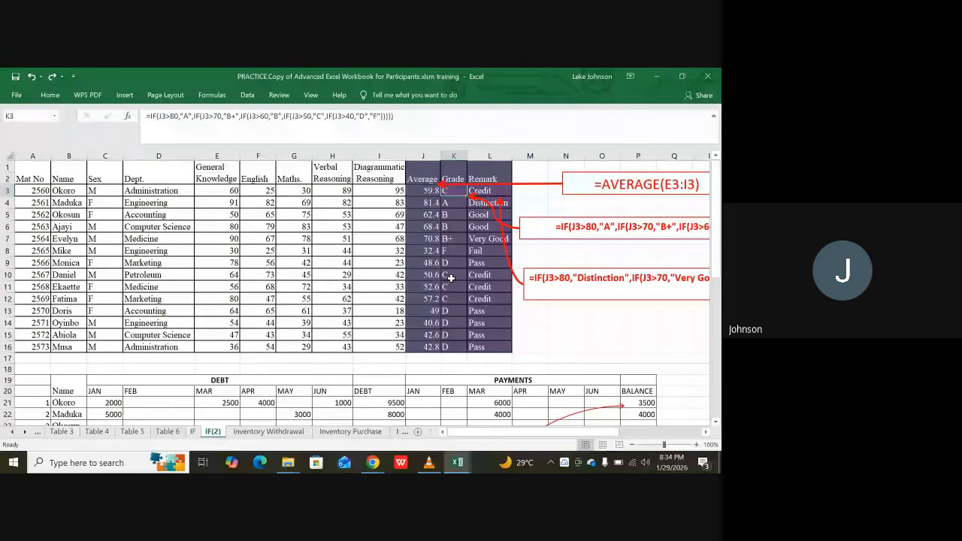
left_click_drag(455, 369, 457, 379)
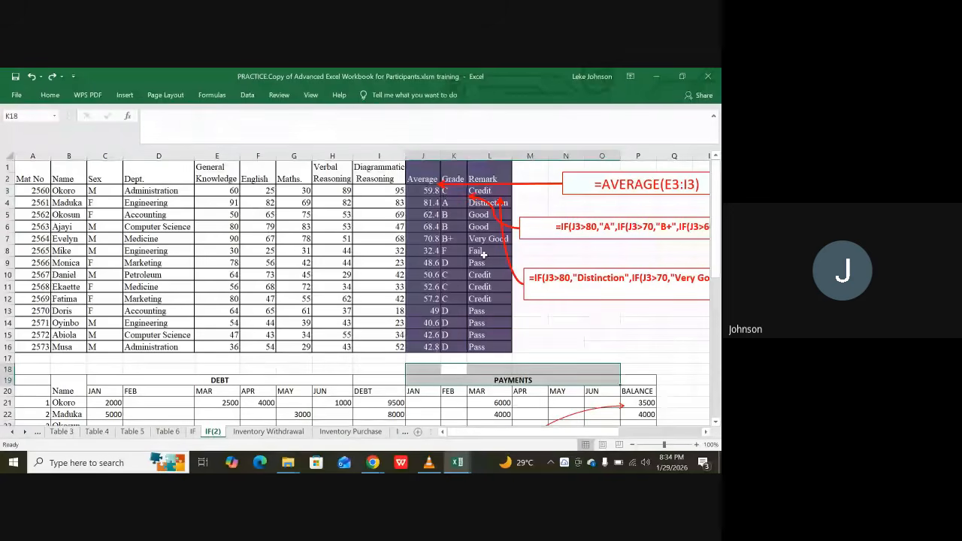
left_click(482, 185)
left_click(477, 168)
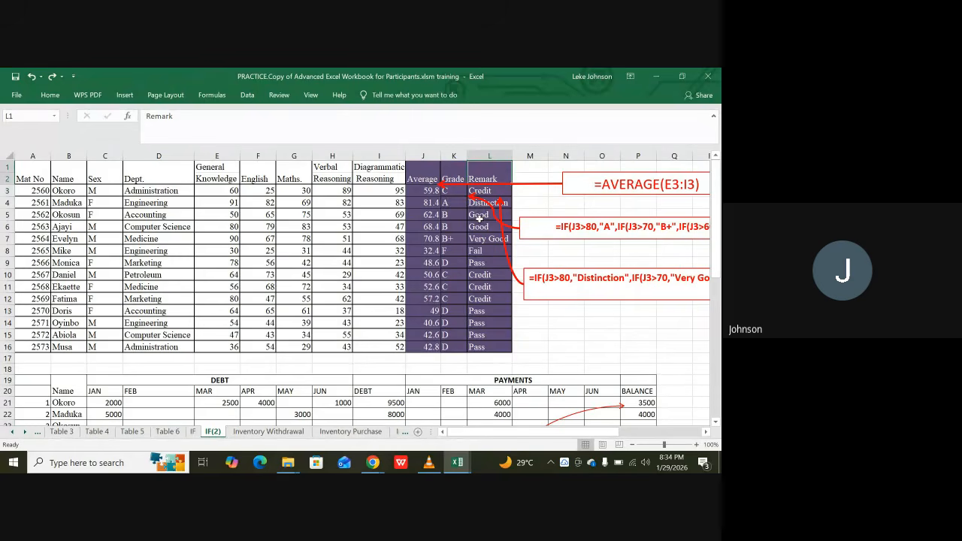
Move the active cell along row 14 to Z14 to read the full AVERAGE, grade and remark formula callouts
left_click(540, 321)
key("Right")
key("Right")
key("Right")
key("Right")
key("Right")
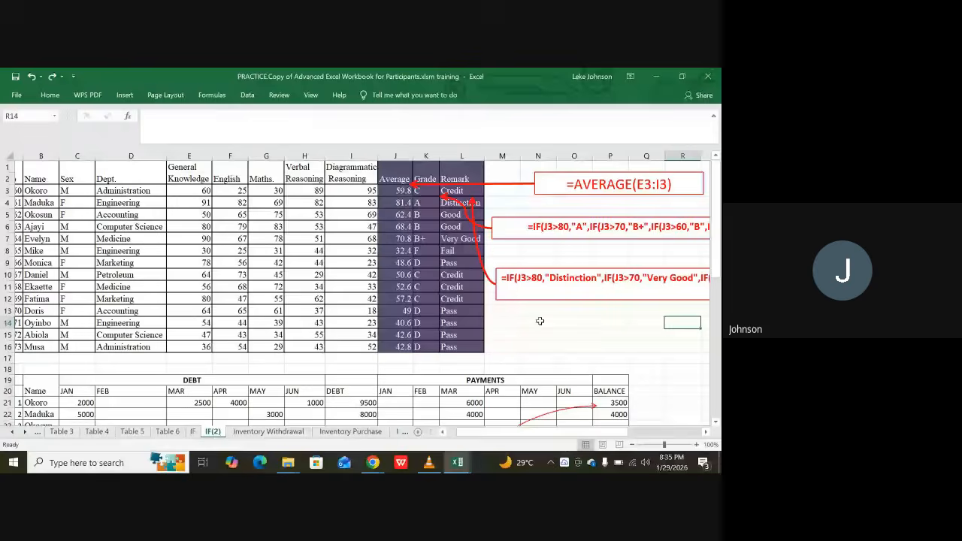
key("Right")
key("Right")
key("Right")
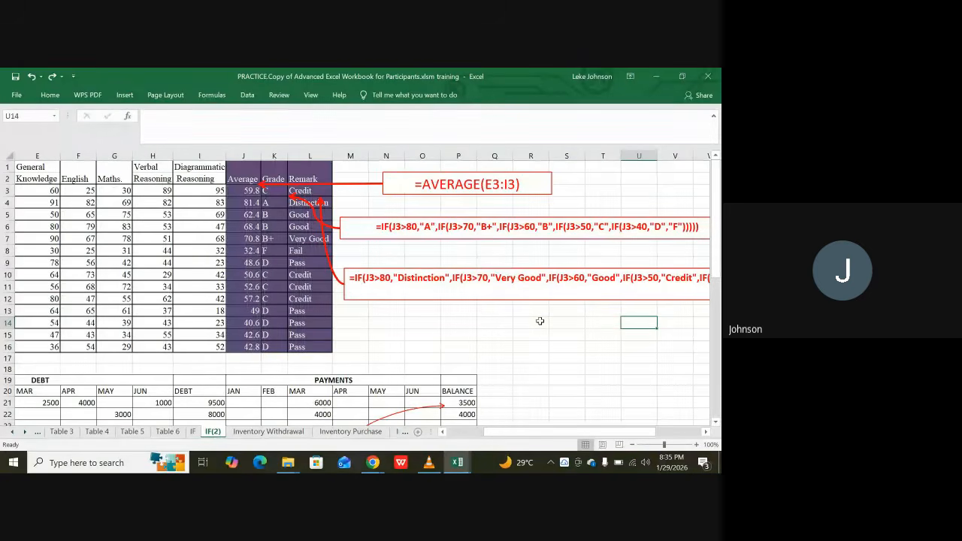
key("Right")
key("Right")
key("Right")
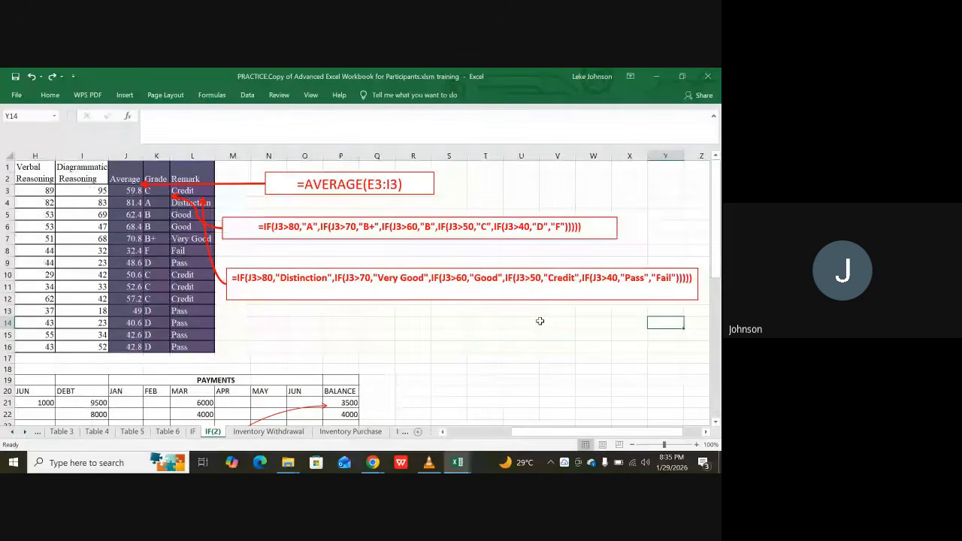
key("Right")
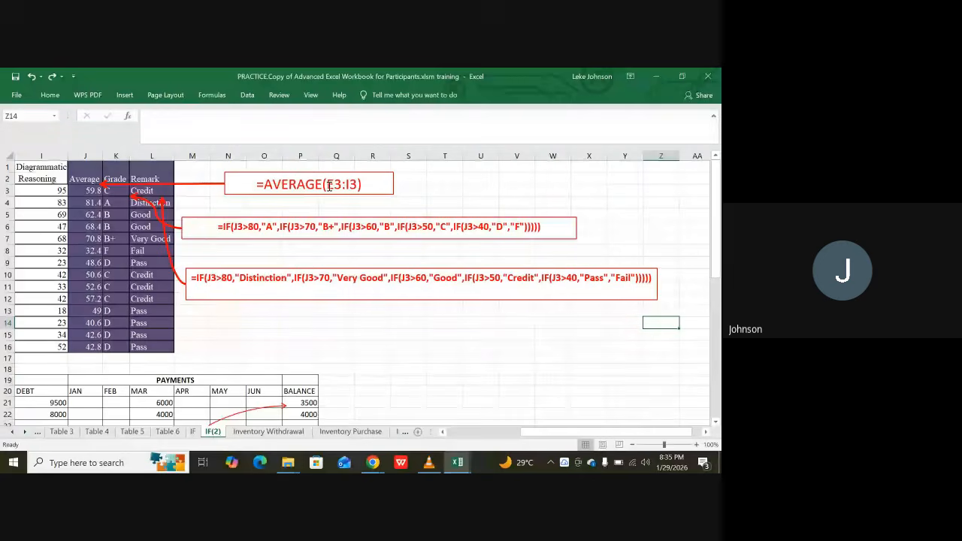
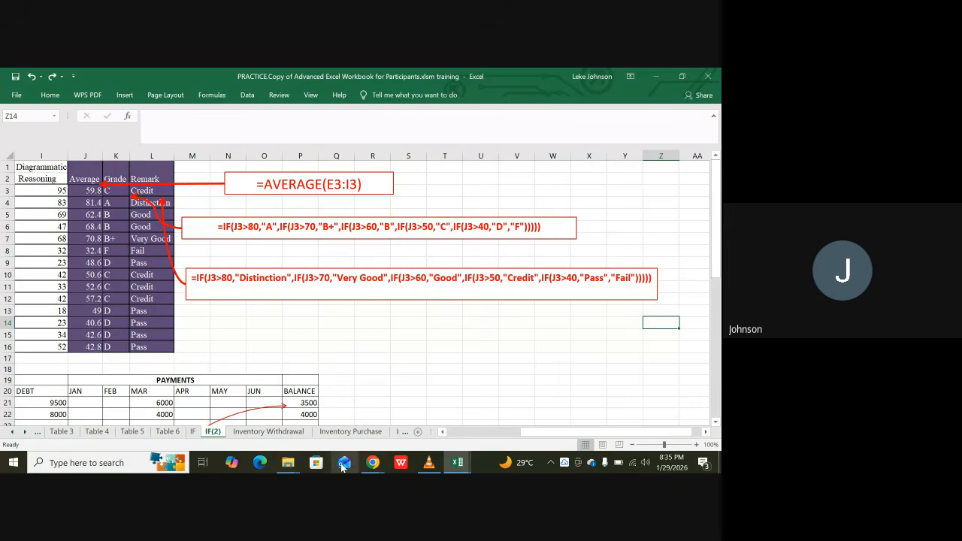
Switch to the Google Meet call to mute the microphone, and return to the PRACTICE workbook in Excel
left_click(373, 465)
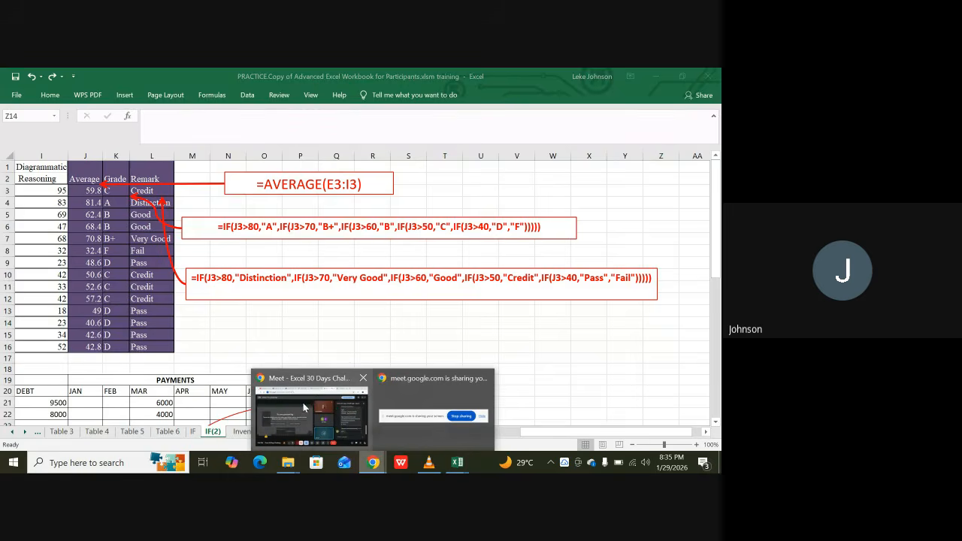
left_click(346, 421)
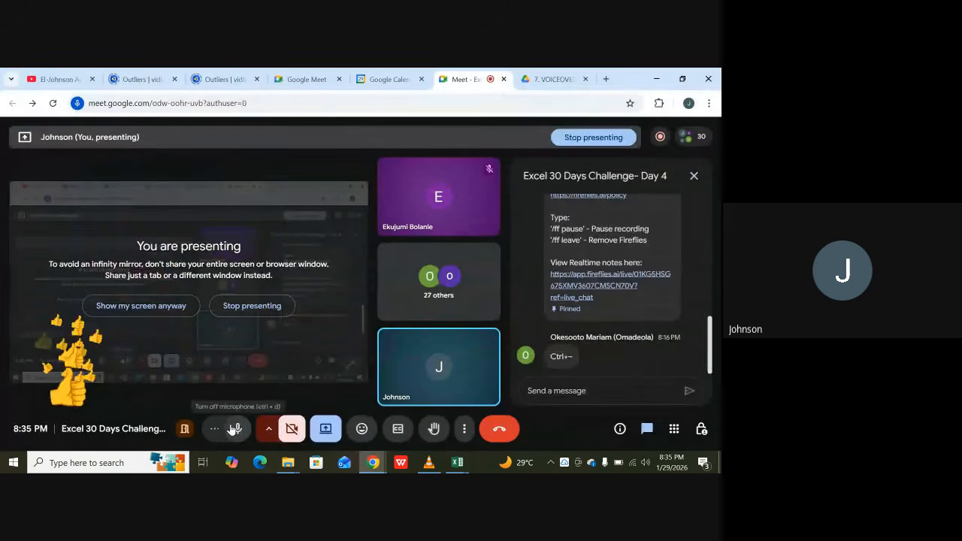
left_click(238, 431)
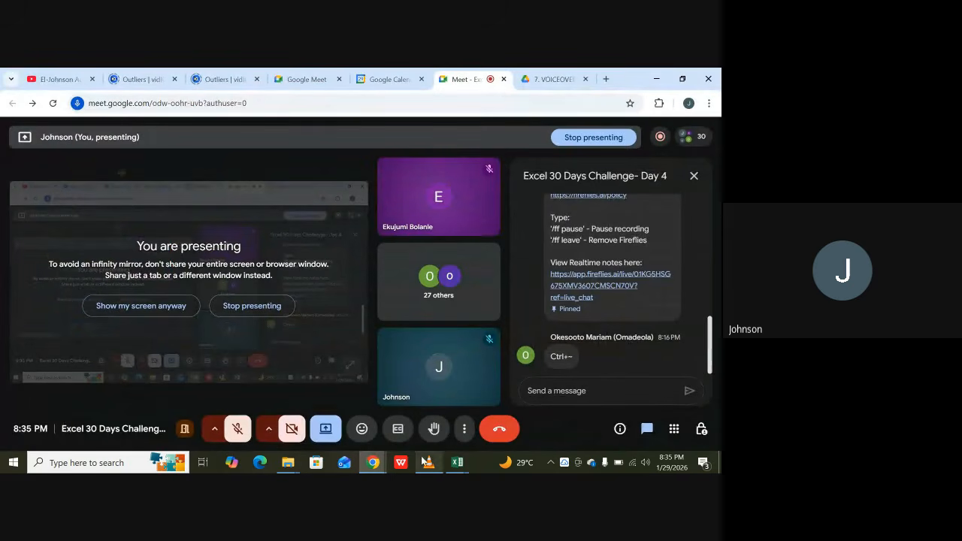
left_click(455, 464)
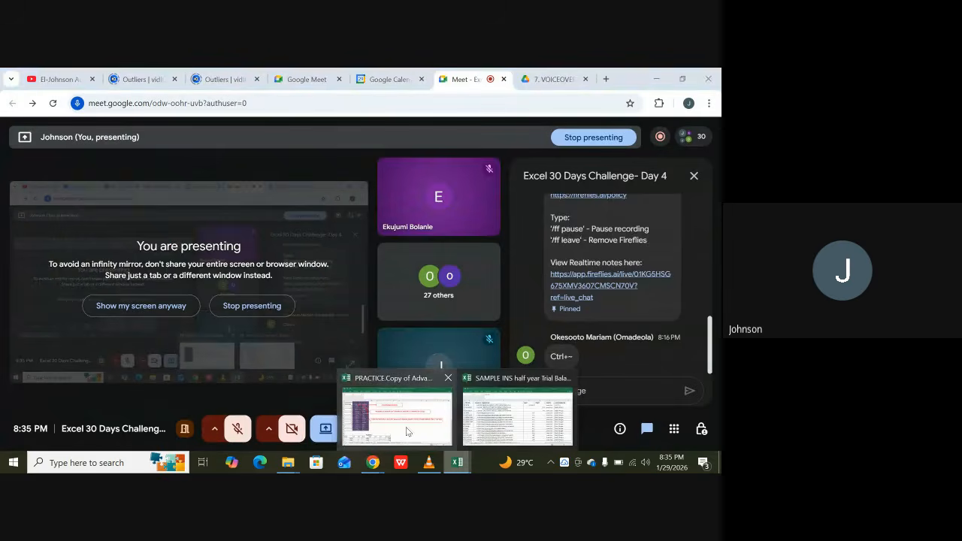
left_click(407, 431)
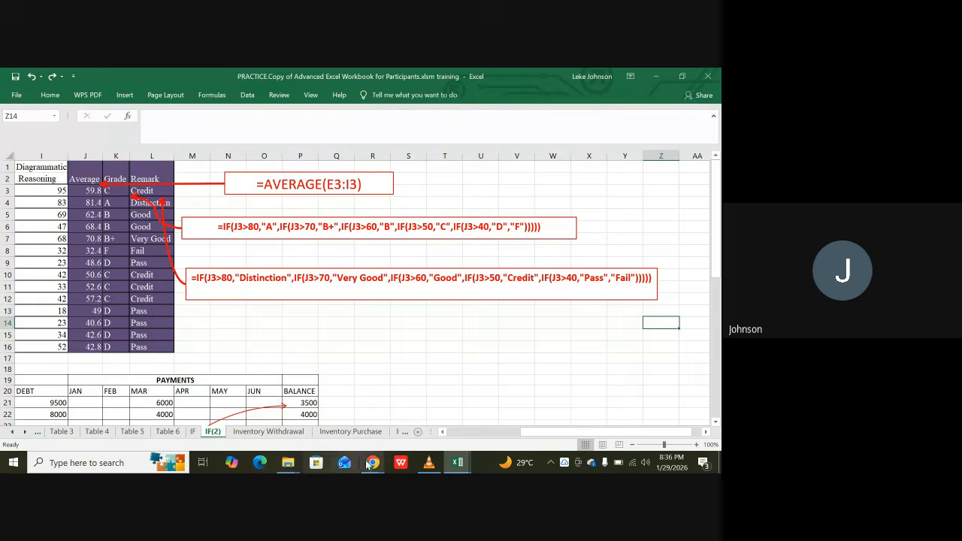
Switch to the Google Meet call to unmute the microphone, and return to the PRACTICE workbook in Excel
mouse_move(374, 464)
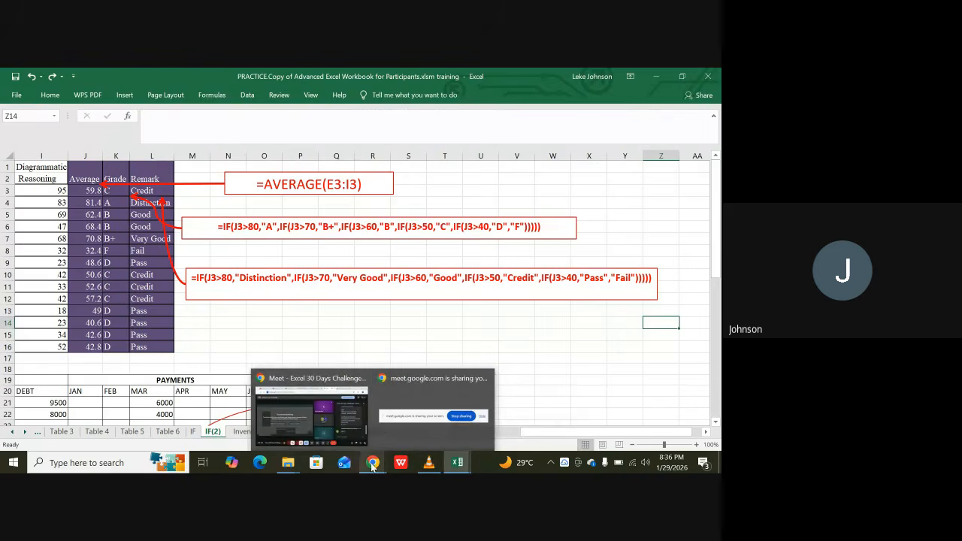
left_click(323, 418)
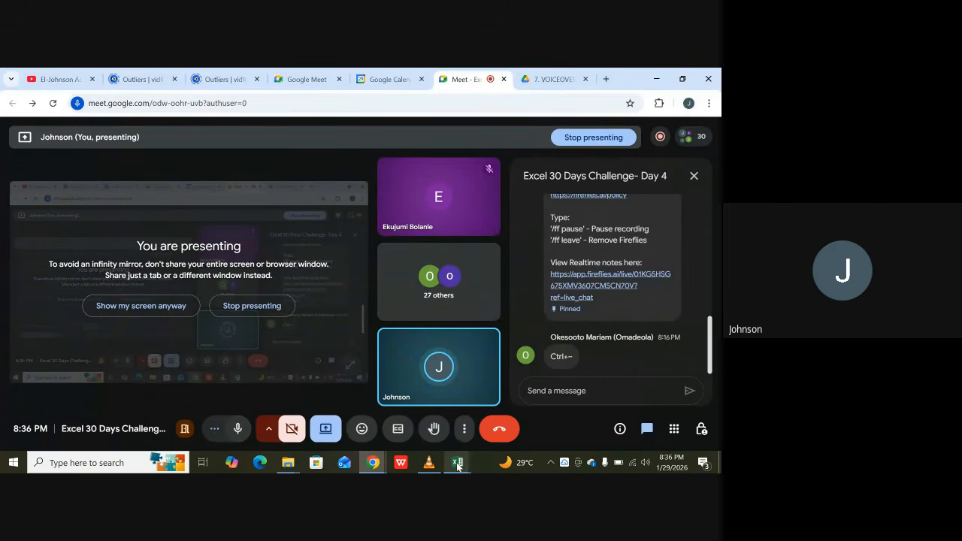
mouse_move(457, 464)
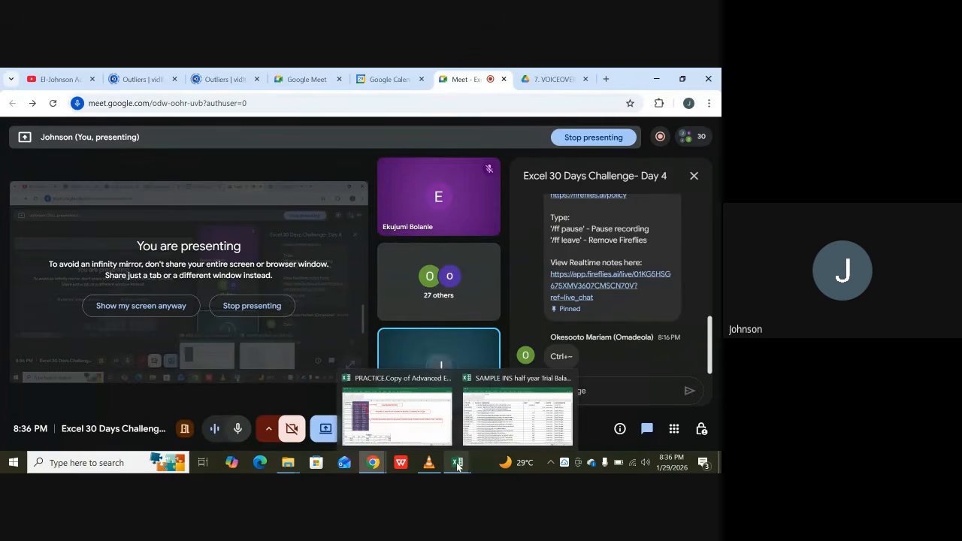
left_click(397, 412)
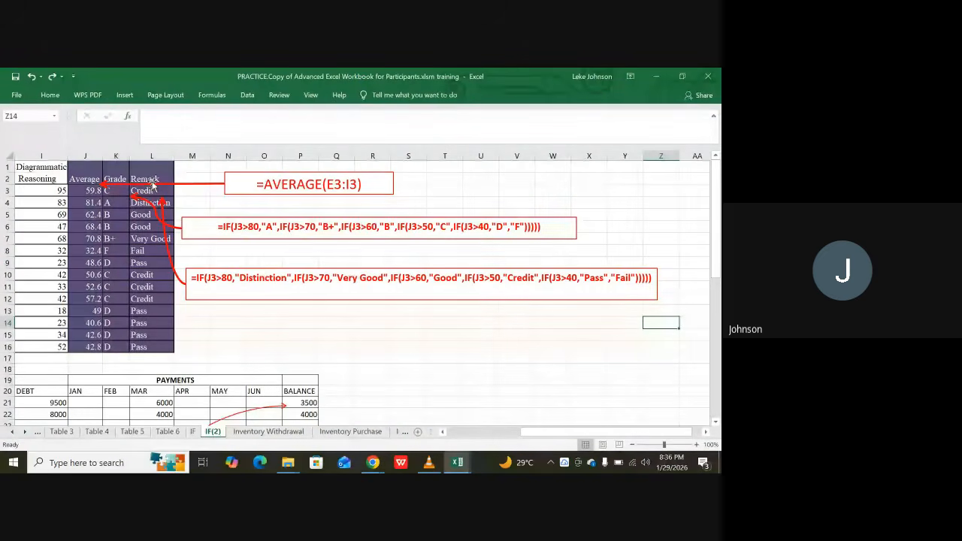
Point out the arrow to the Average column and place the cursor at the start of the =AVERAGE(E3:I3) text box
left_click(202, 185)
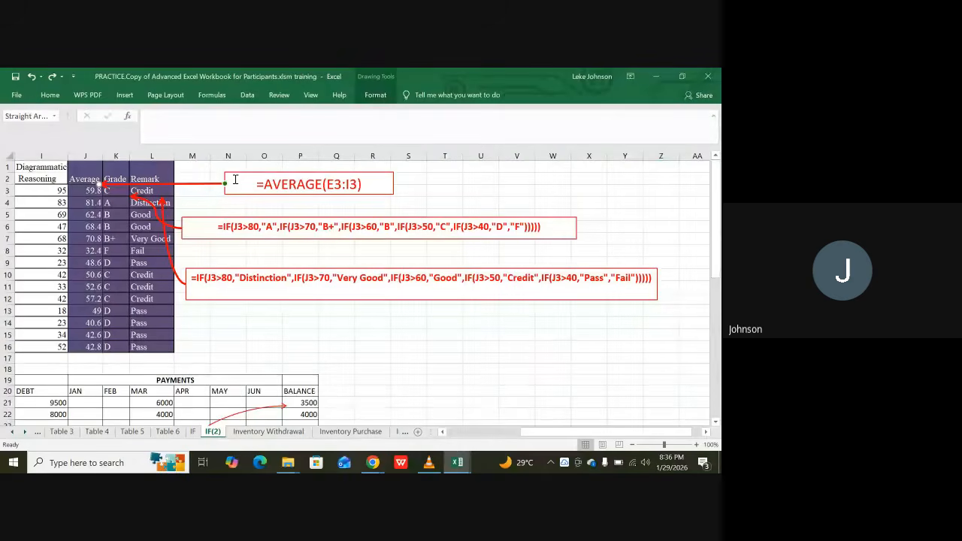
left_click(259, 184)
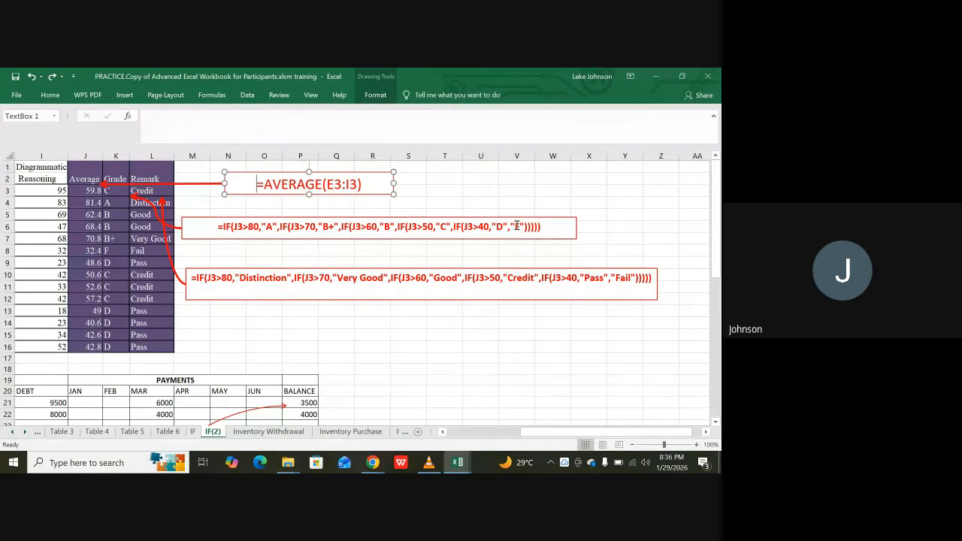
Place the cursor at the end of the nested IF grade formula text box, and leave the box for cell R15
left_click(563, 225)
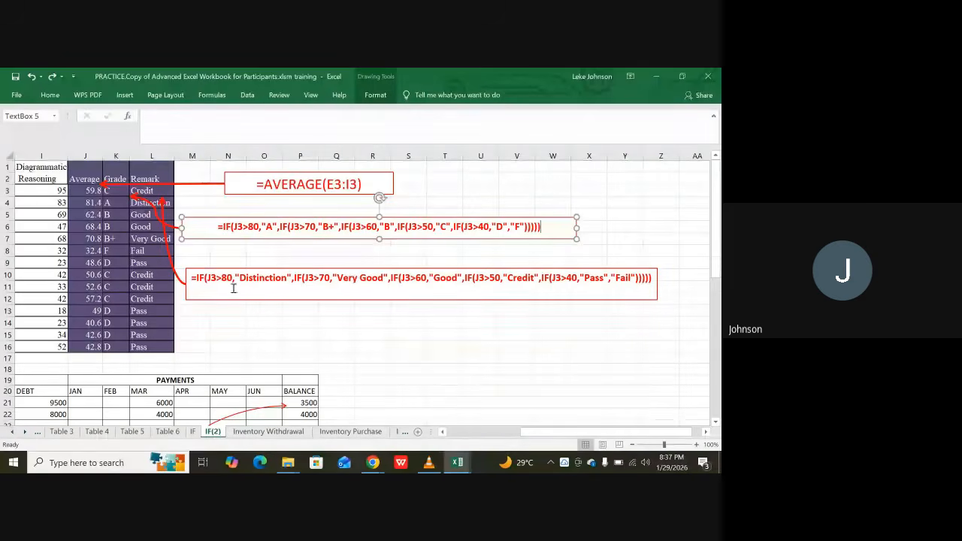
scroll(489, 338, "down", 1)
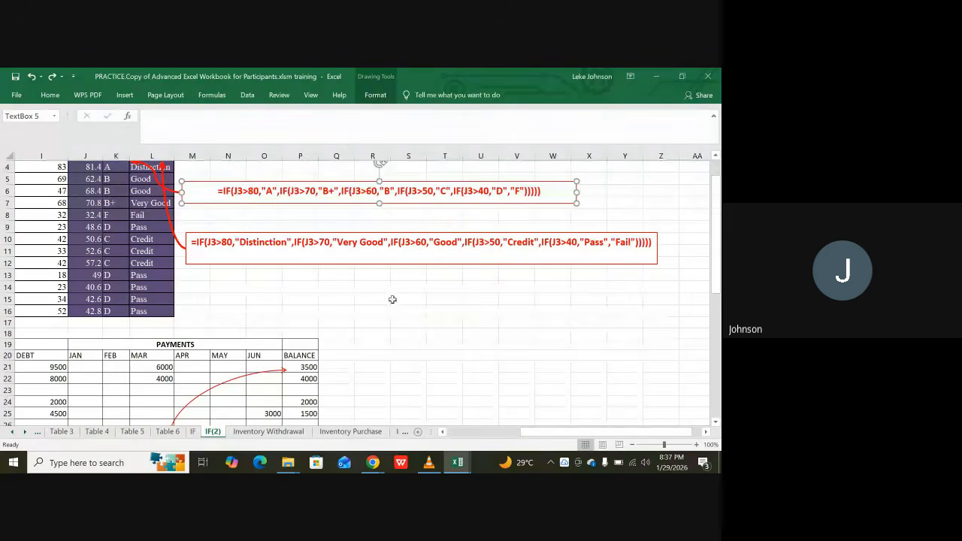
left_click(363, 301)
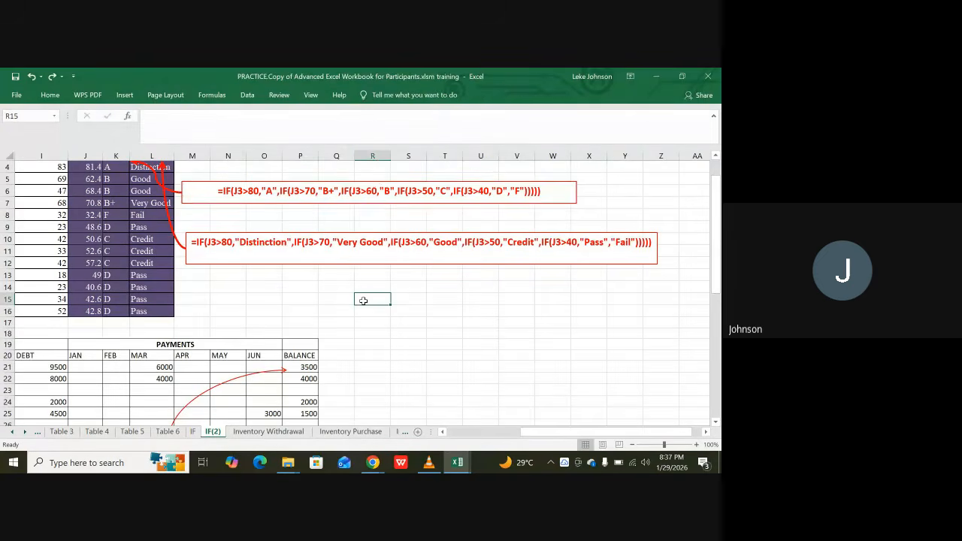
Fill the range R15:AB17 with white to hide its gridlines
left_click_drag(363, 301, 451, 308)
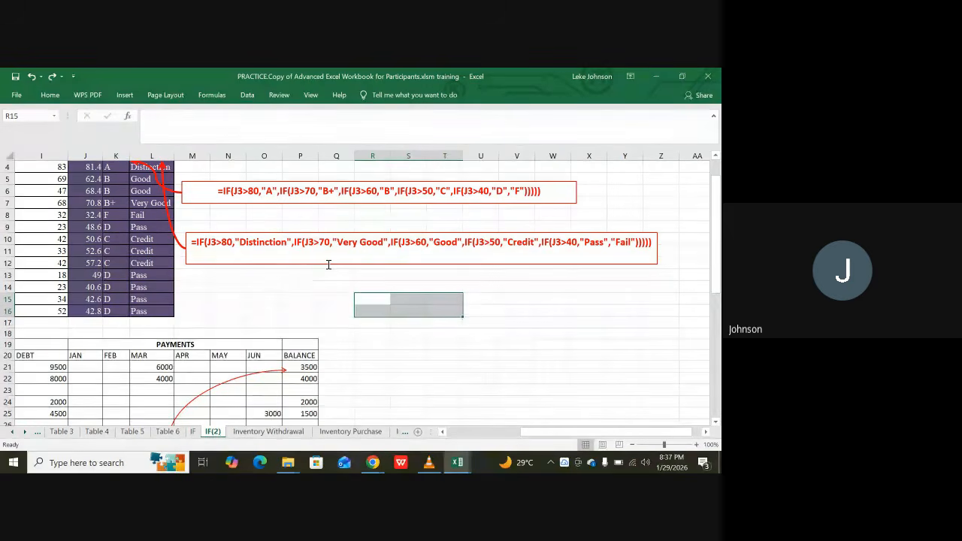
key("shift+Right")
key("shift+Right")
key("shift+Right")
key("shift+Right")
key("shift+Right")
key("shift+Right")
key("shift+Right")
key("shift+Right")
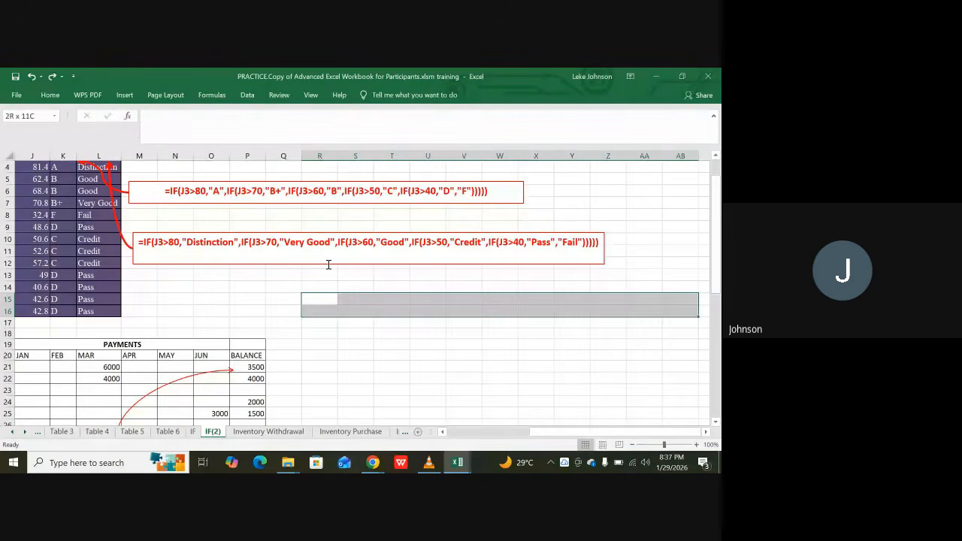
key("shift+Down")
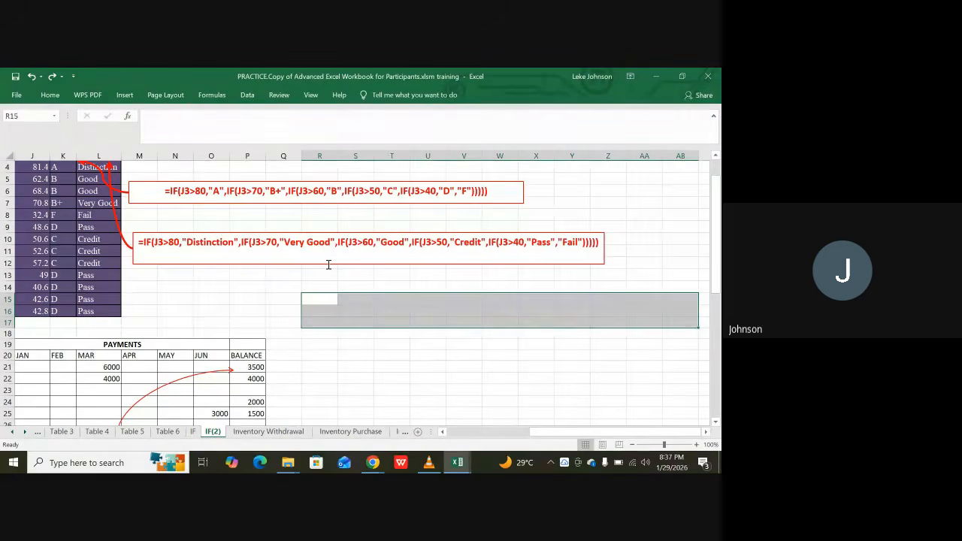
left_click(49, 96)
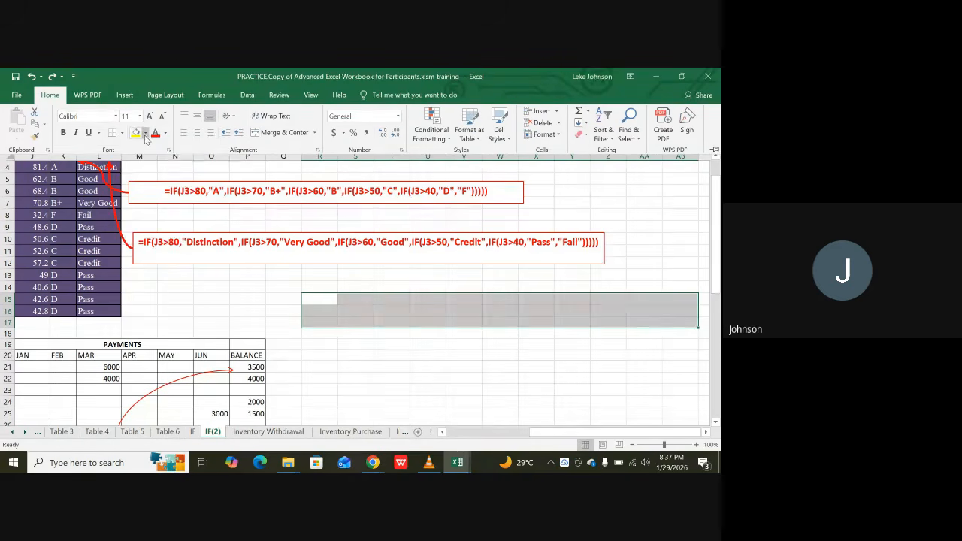
left_click(146, 134)
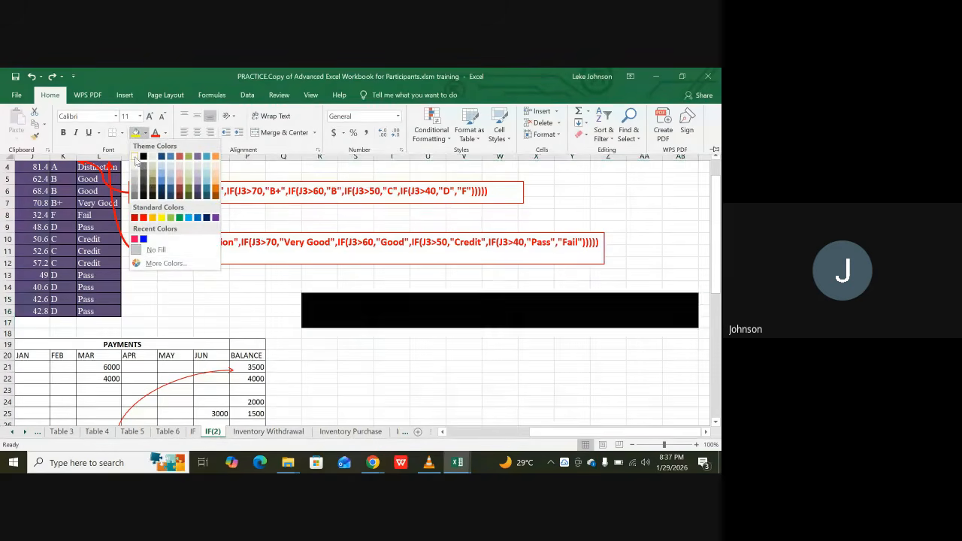
left_click(134, 159)
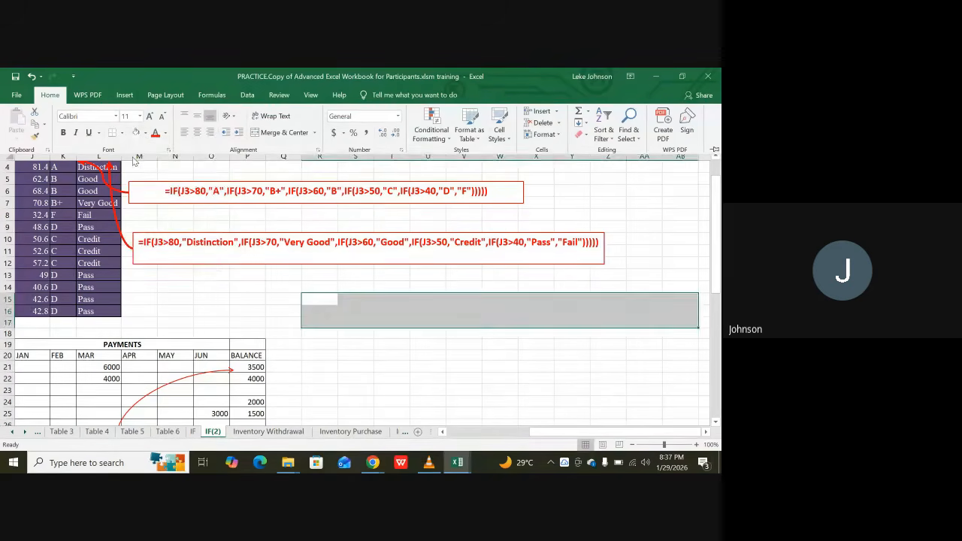
left_click(412, 398)
left_click(417, 366)
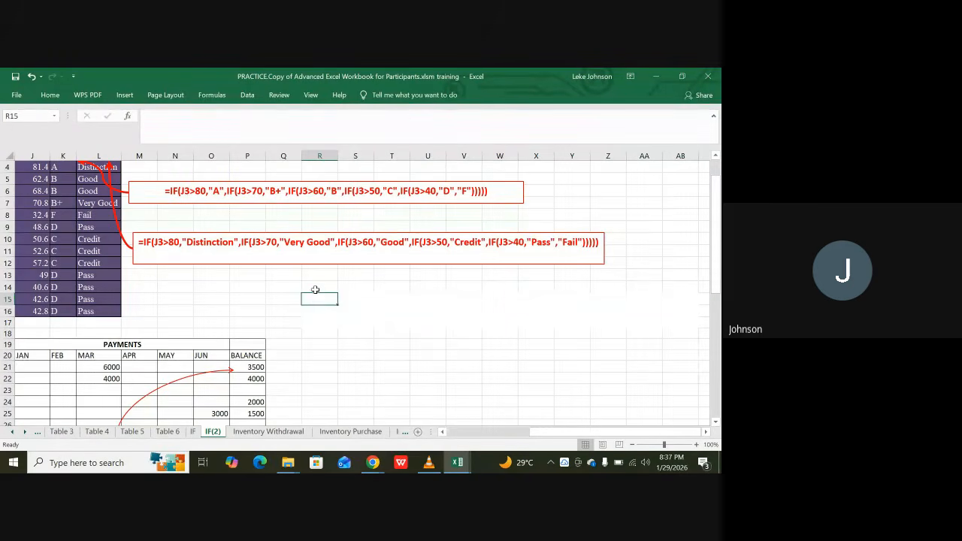
Apply a thick red outline border to the range R14:AB16
left_click(315, 289)
left_click_drag(315, 290, 317, 311)
key("shift+Right")
key("shift+Right")
key("shift+Right")
key("shift+Right")
key("shift+Right")
key("shift+Right")
key("shift+Right")
key("shift+Right")
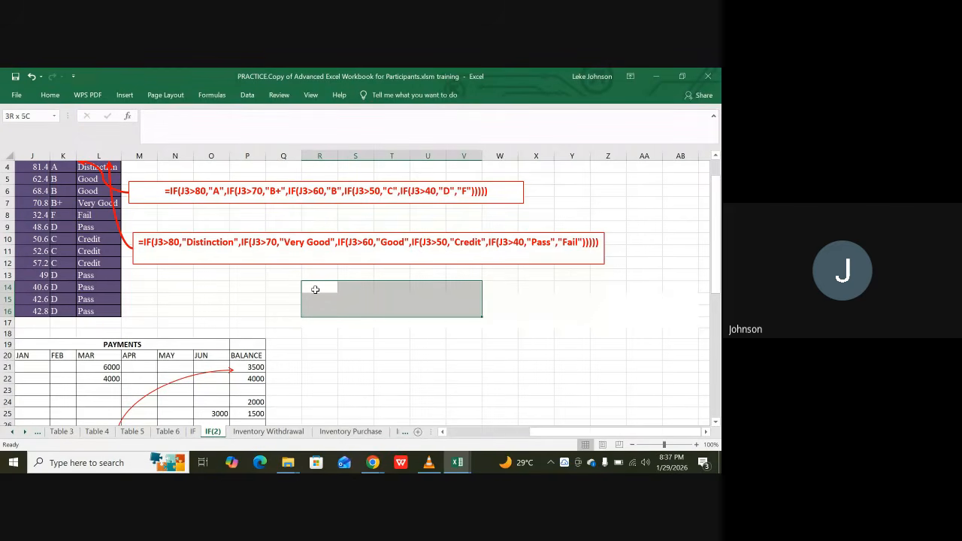
key("shift+Right")
key("shift+Right")
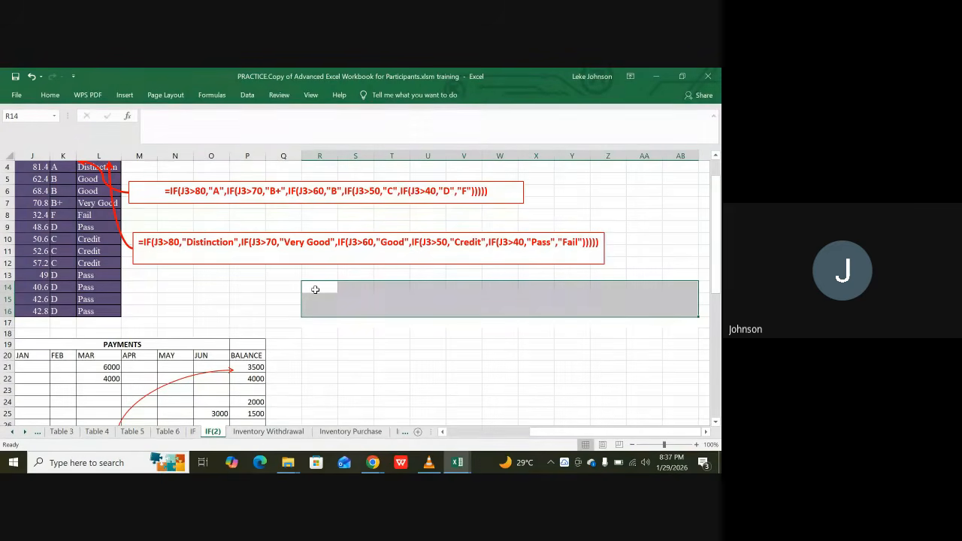
key("ctrl+1")
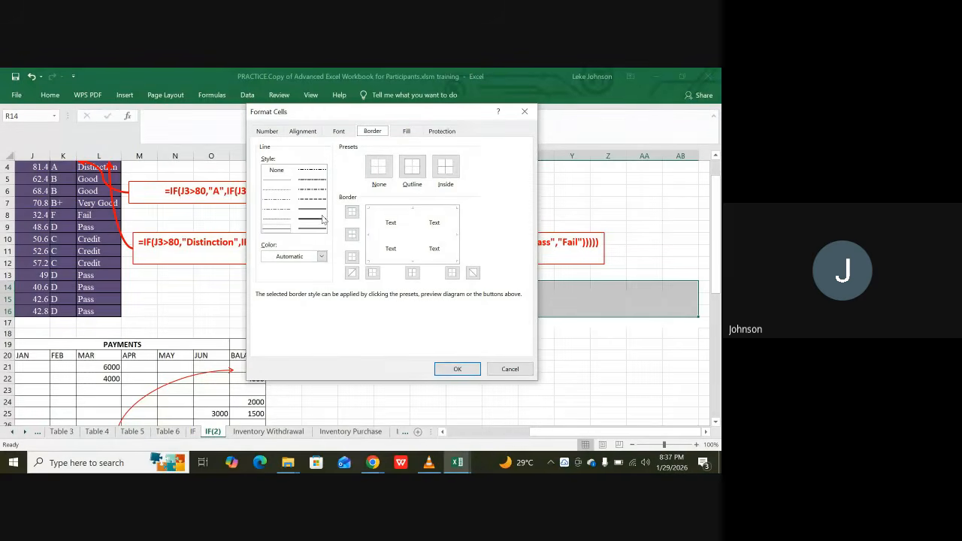
left_click(324, 261)
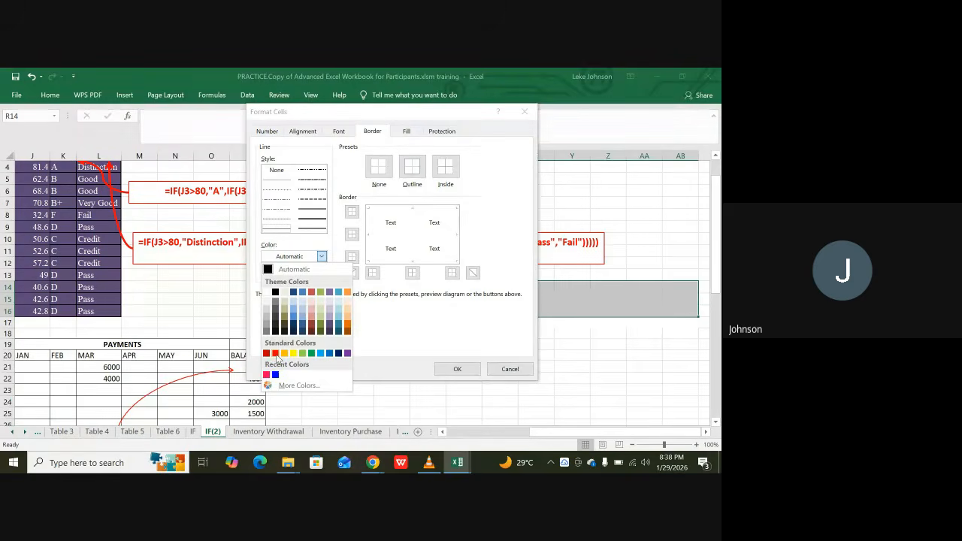
left_click(275, 353)
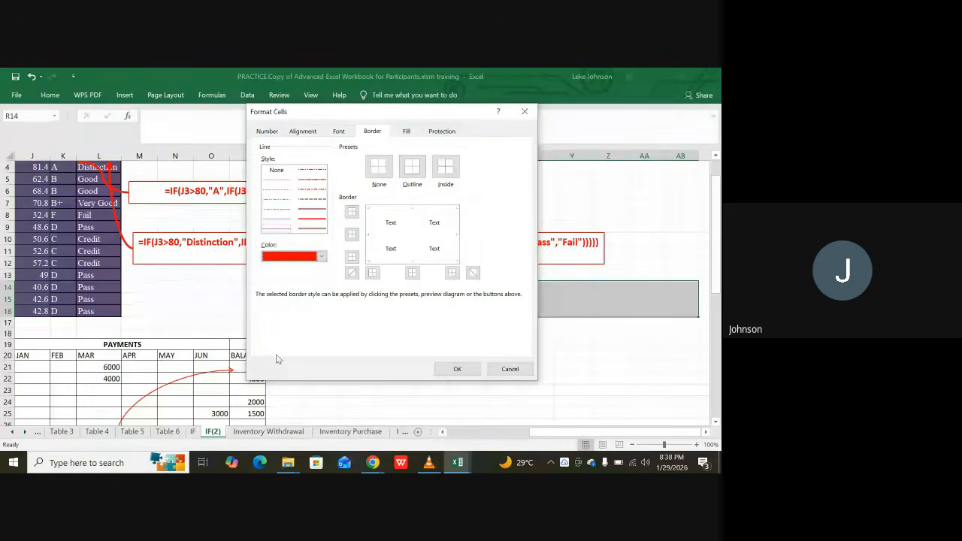
left_click(320, 219)
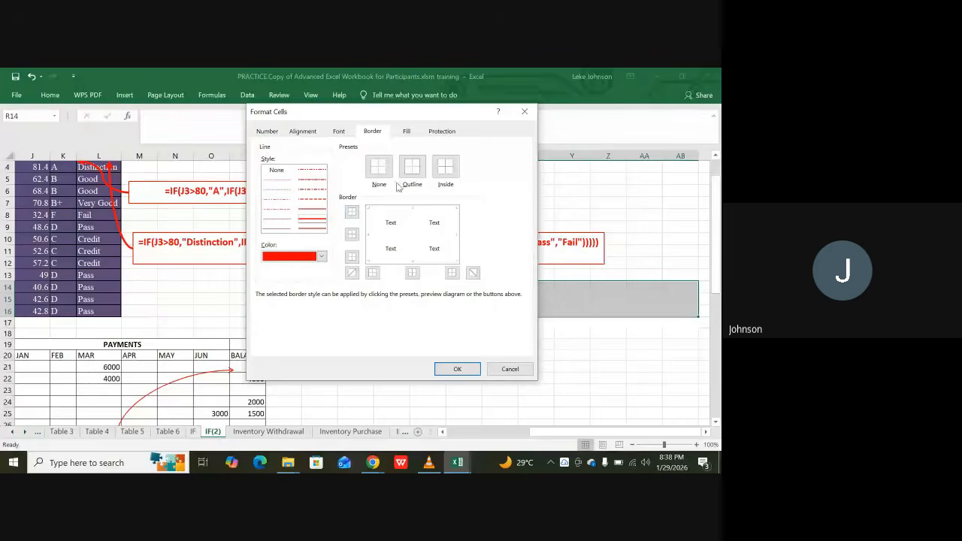
left_click(418, 169)
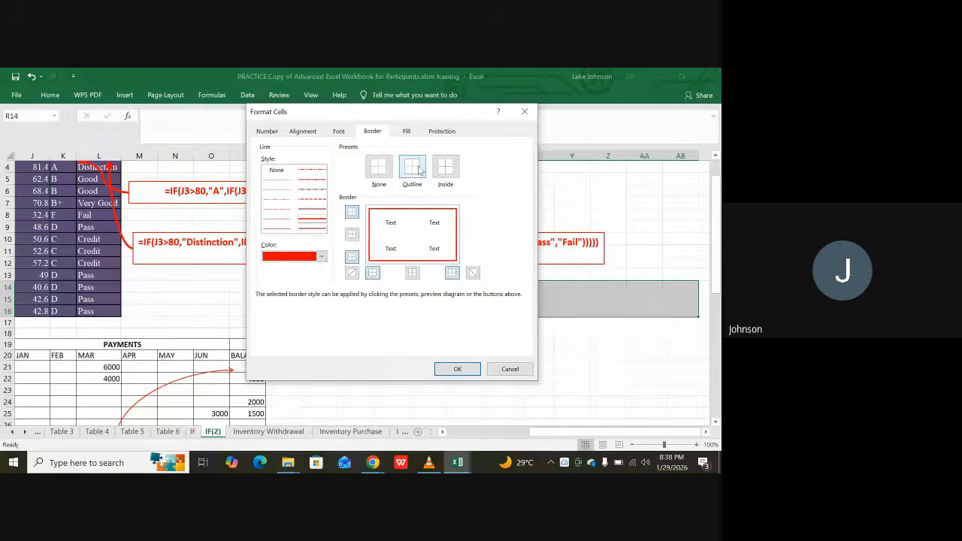
left_click(459, 369)
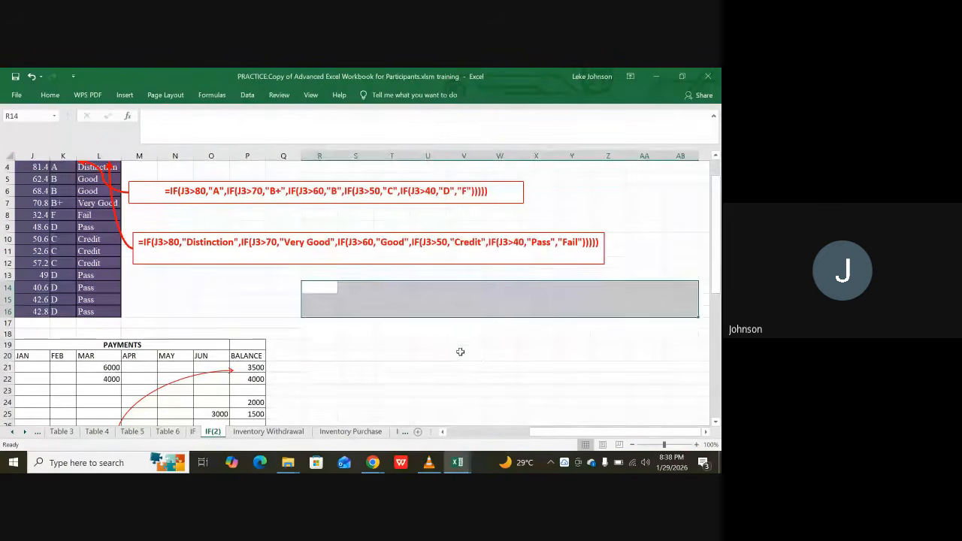
left_click(455, 355)
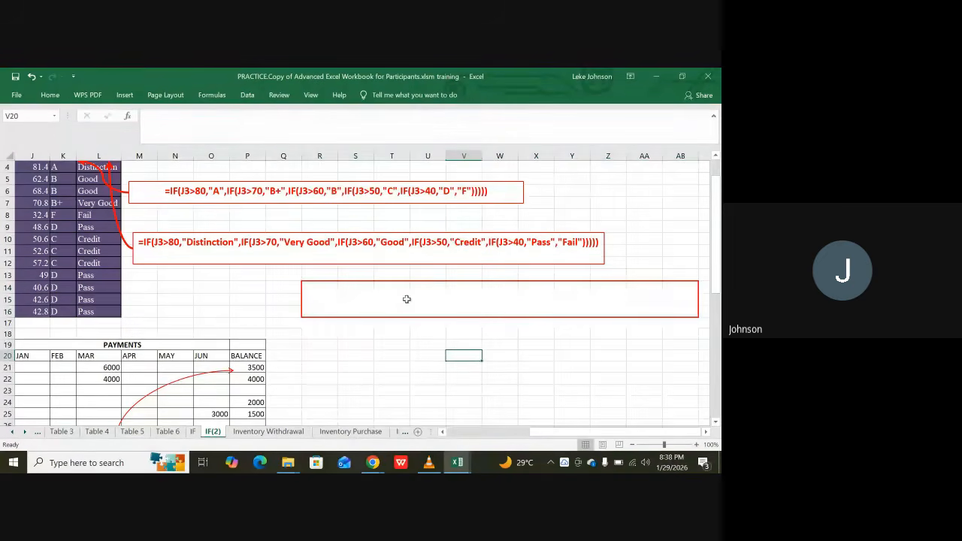
Fill the red-outlined range R14:AB16 with white
left_click(319, 290)
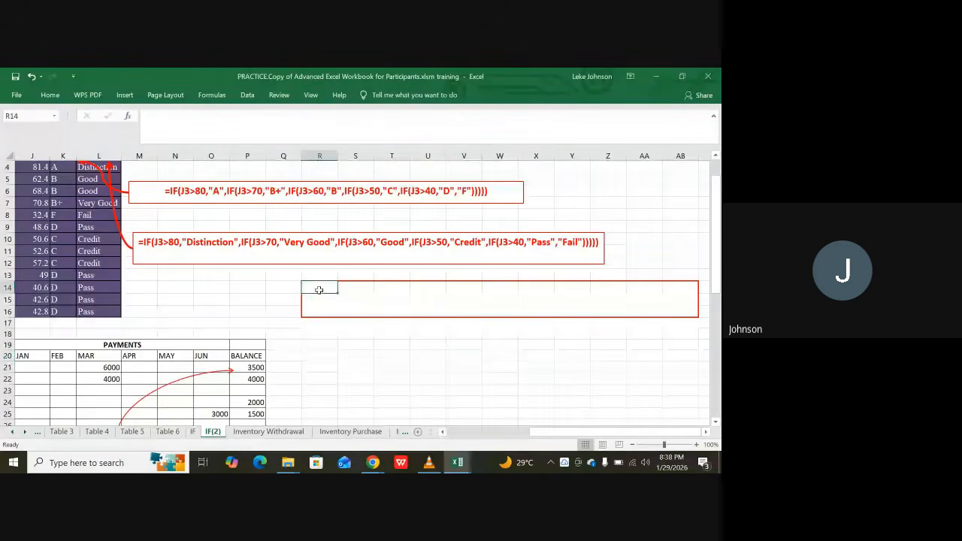
left_click_drag(318, 291, 680, 314)
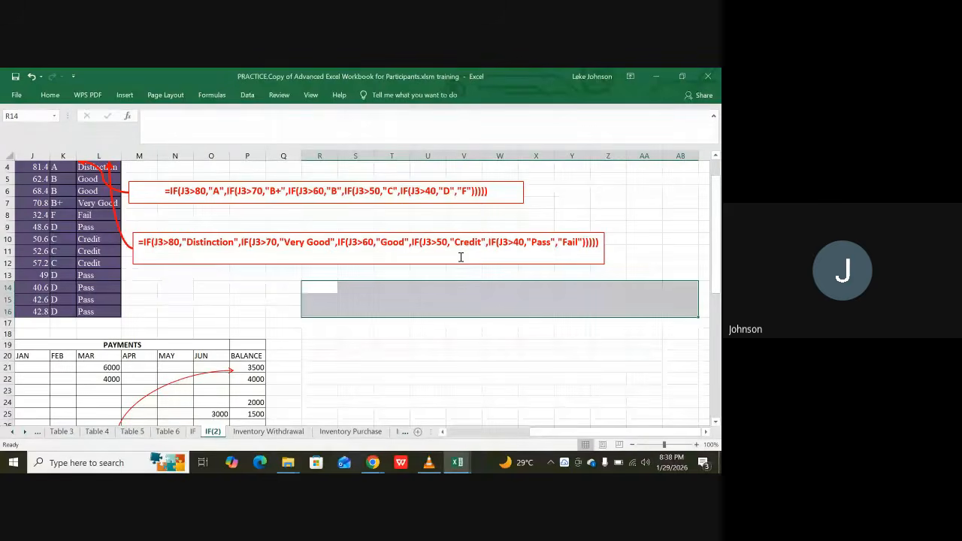
left_click(48, 95)
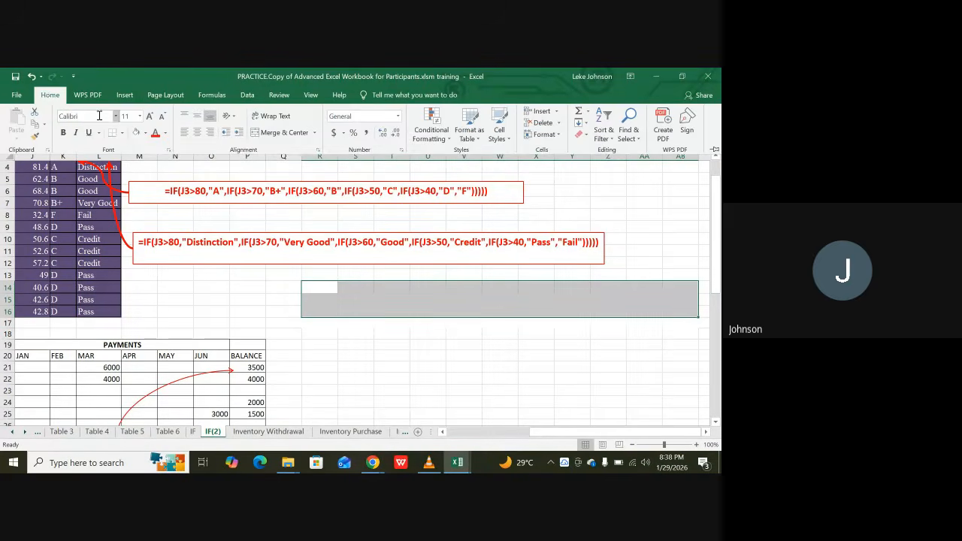
left_click(145, 133)
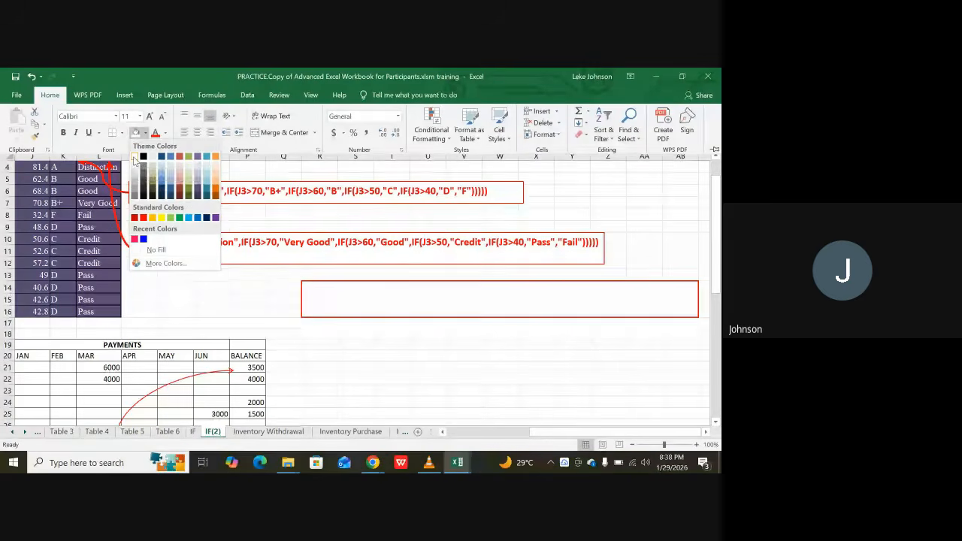
left_click(136, 159)
left_click(542, 361)
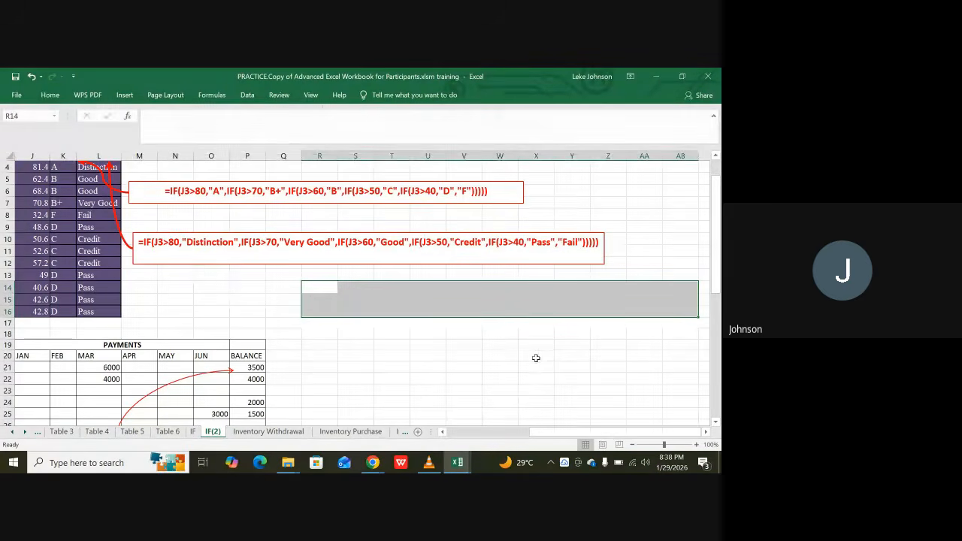
left_click(511, 357)
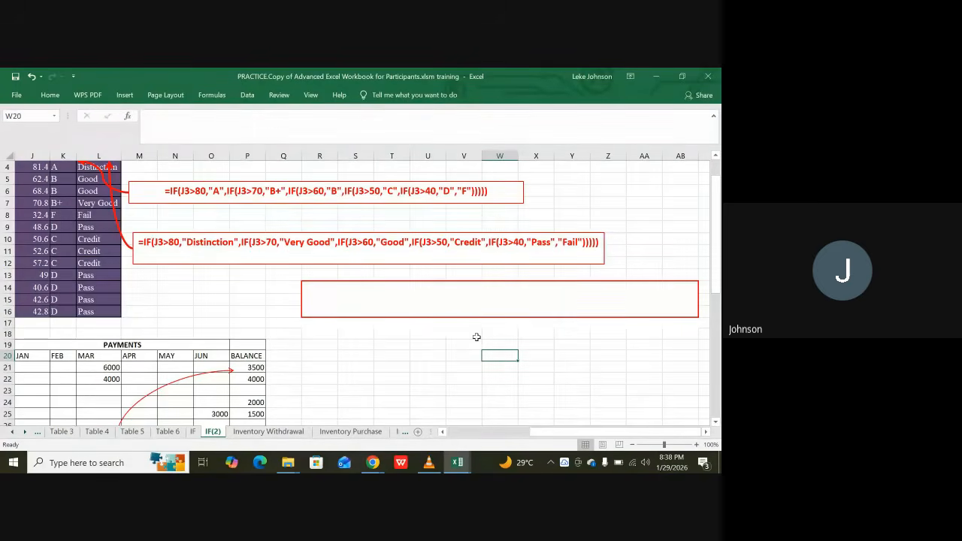
Copy the red-outlined white range R14:AB16
left_click(309, 291)
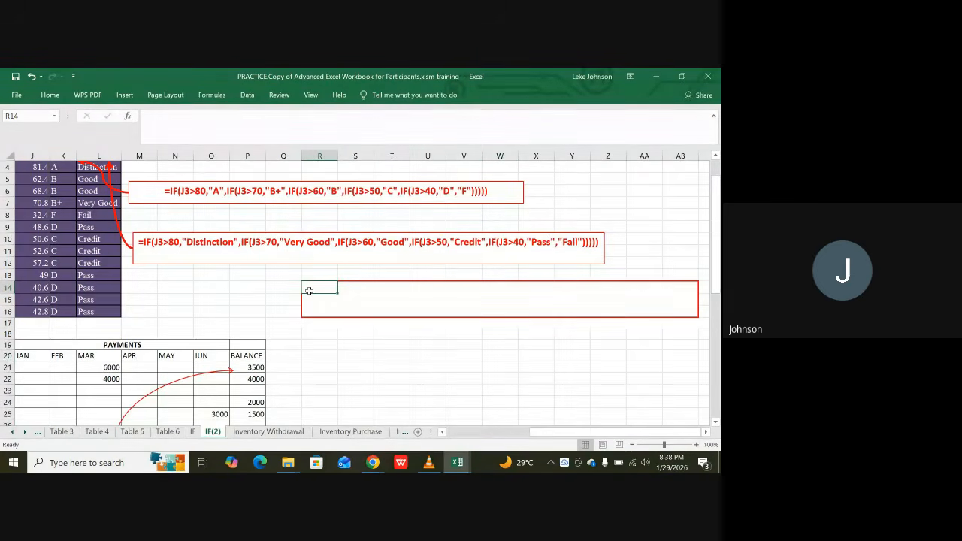
key("shift+Down")
key("shift+Down")
key("shift+Right")
key("shift+Right")
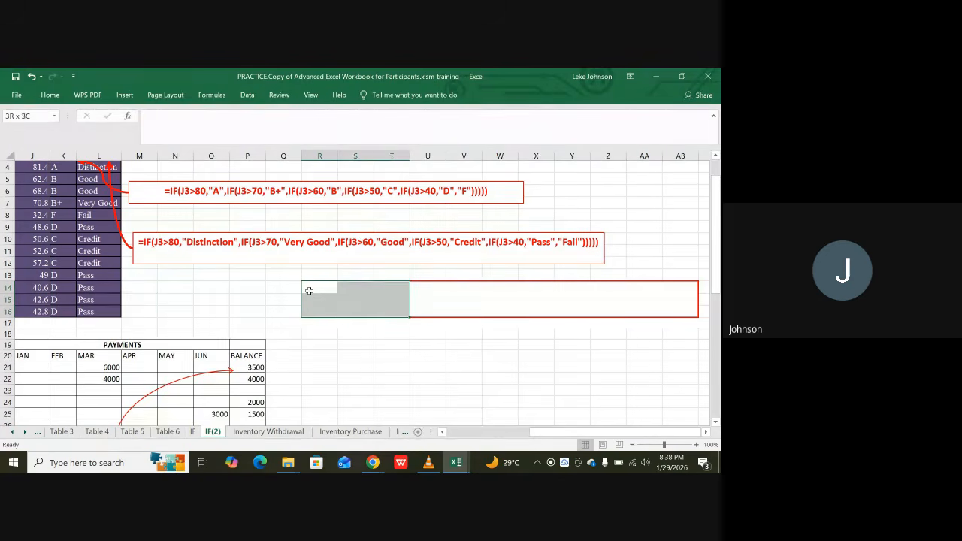
key("shift+Right")
key("shift+Right")
key("shift+Right")
key("shift+Right")
key("shift+Right")
key("shift+Right")
key("shift+Right")
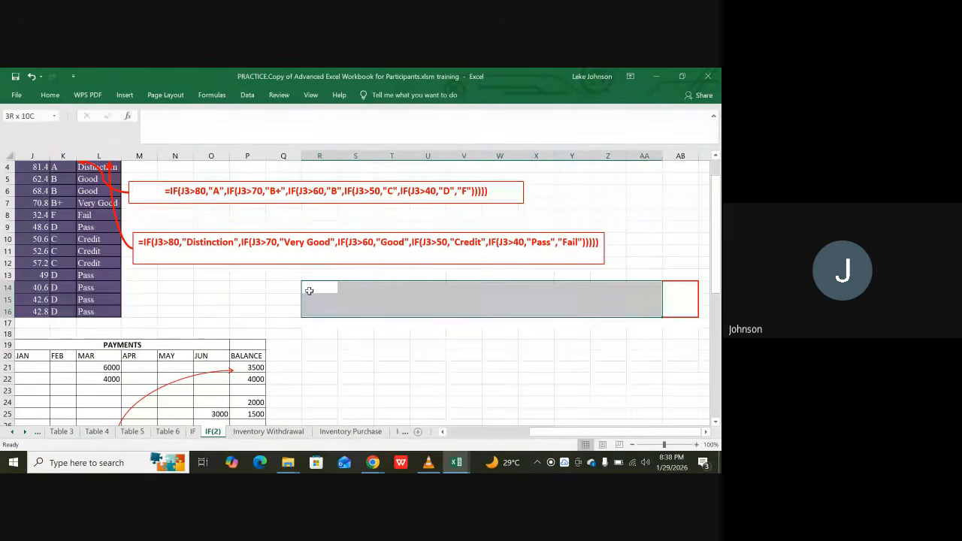
key("shift+Right")
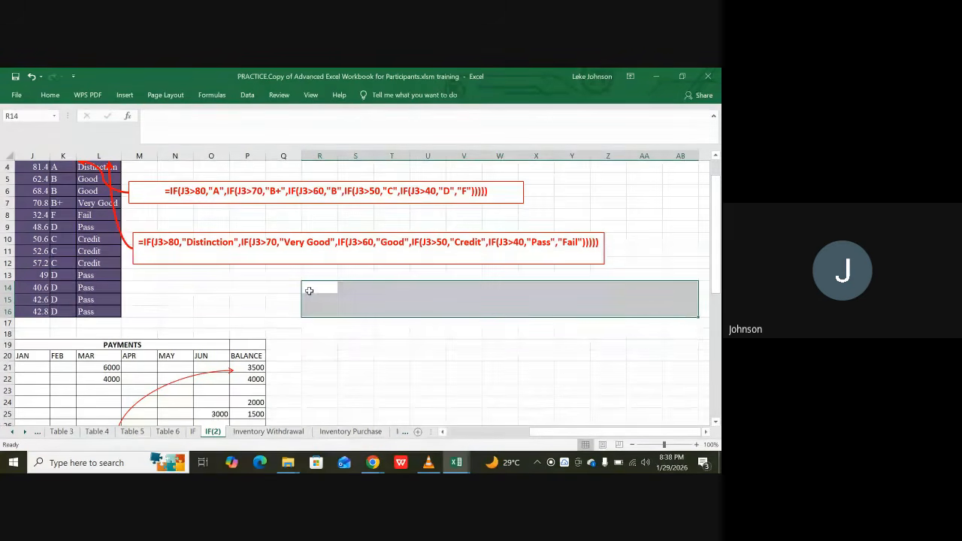
key("ctrl+c")
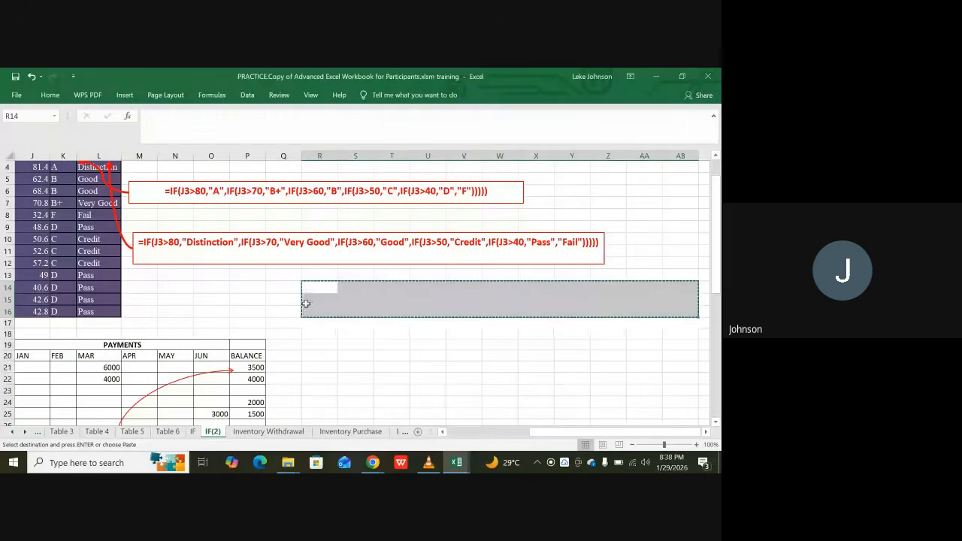
Paste the copied range as a picture at R18 and move the picture directly beneath the remark formula box, starting at column M
left_click(310, 335)
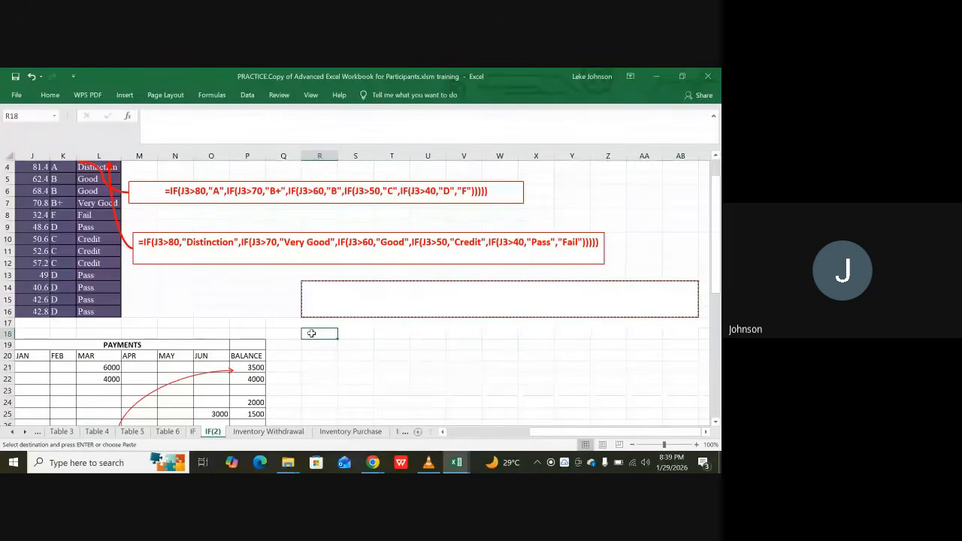
right_click(311, 333)
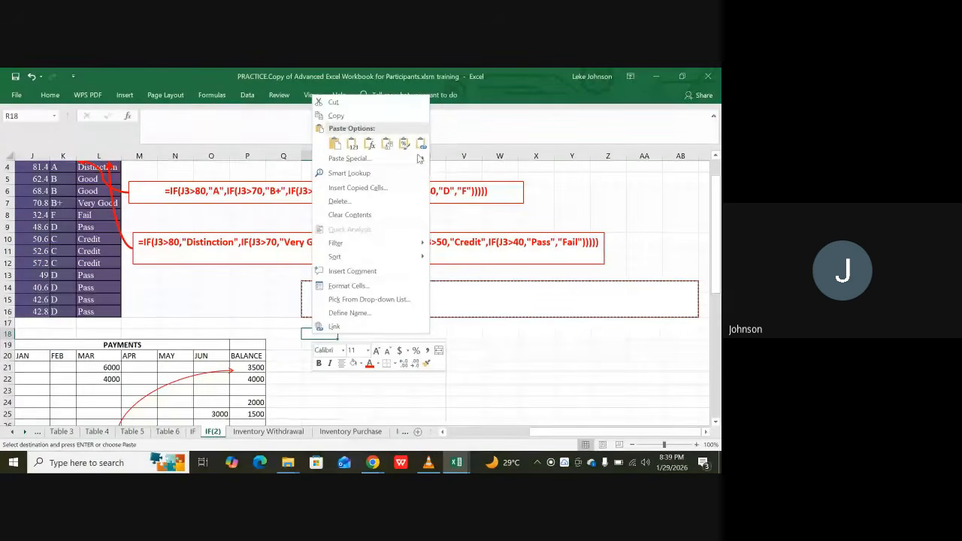
mouse_move(423, 161)
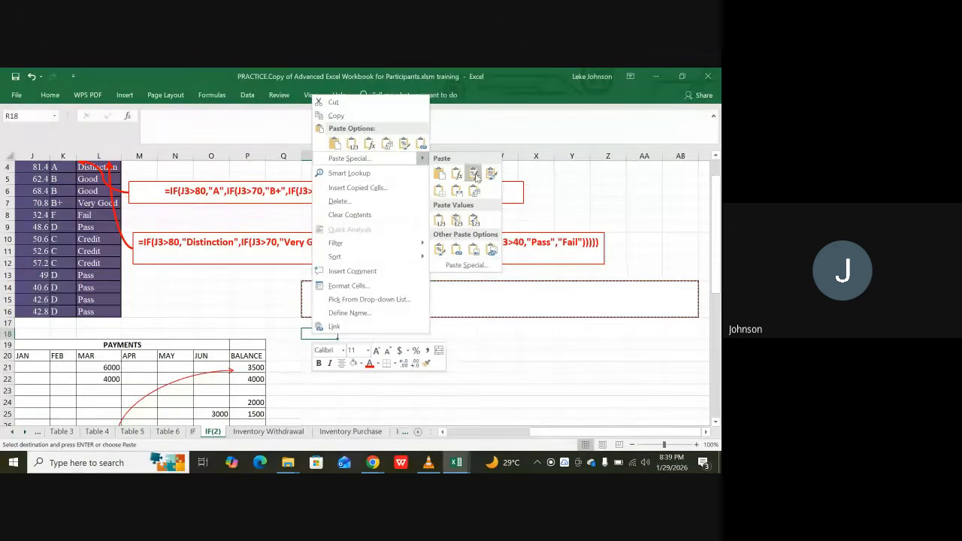
left_click(475, 253)
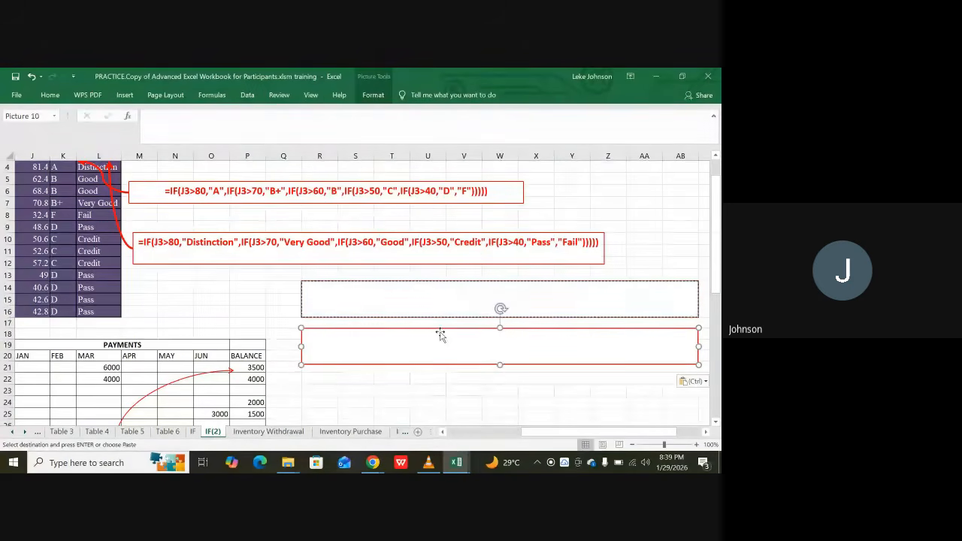
left_click_drag(440, 335, 277, 278)
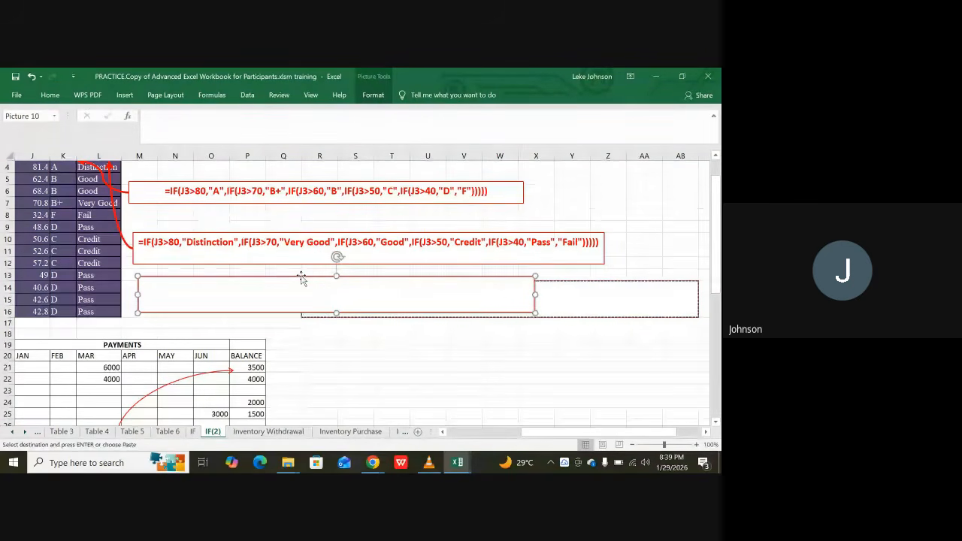
Move the blank red-bordered picture below the outlined range, starting around Q19, and compare it with the remark formula text box
left_click_drag(301, 276, 454, 339)
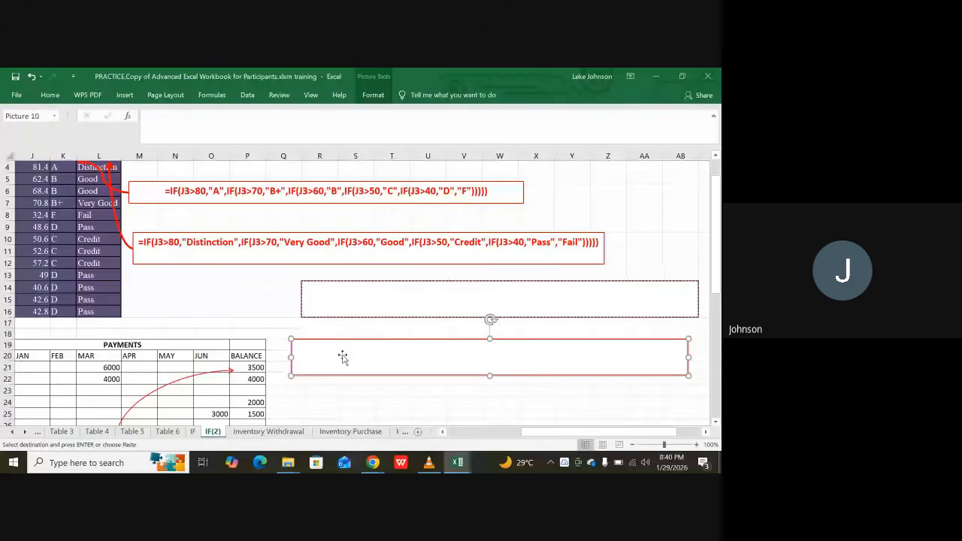
left_click(245, 242)
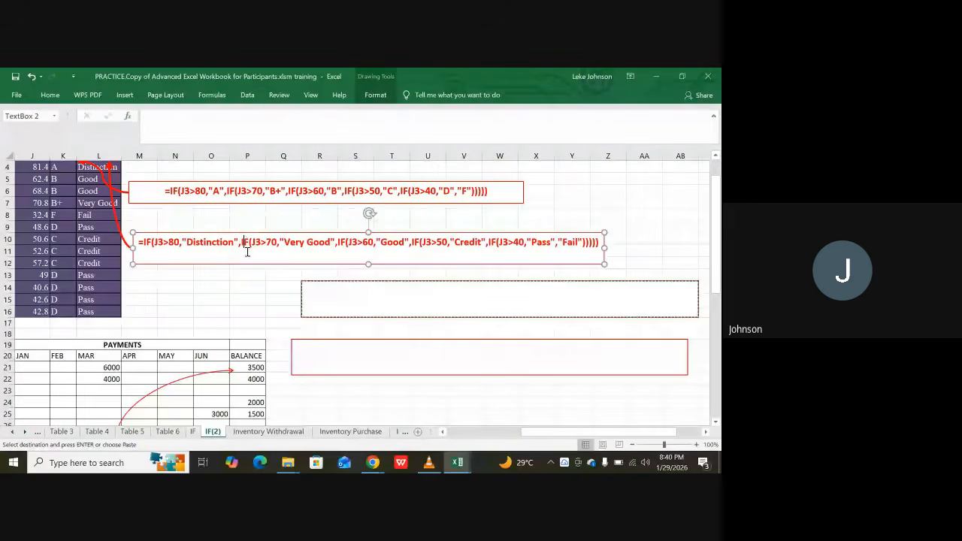
left_click(364, 357)
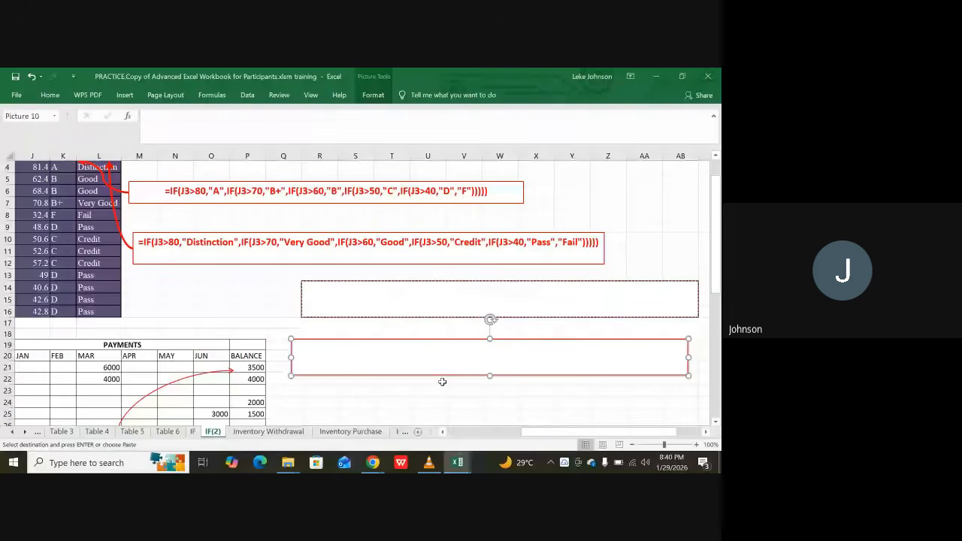
Try to edit the blank red-bordered picture, but decline converting it to a Microsoft Office drawing object
right_click(442, 355)
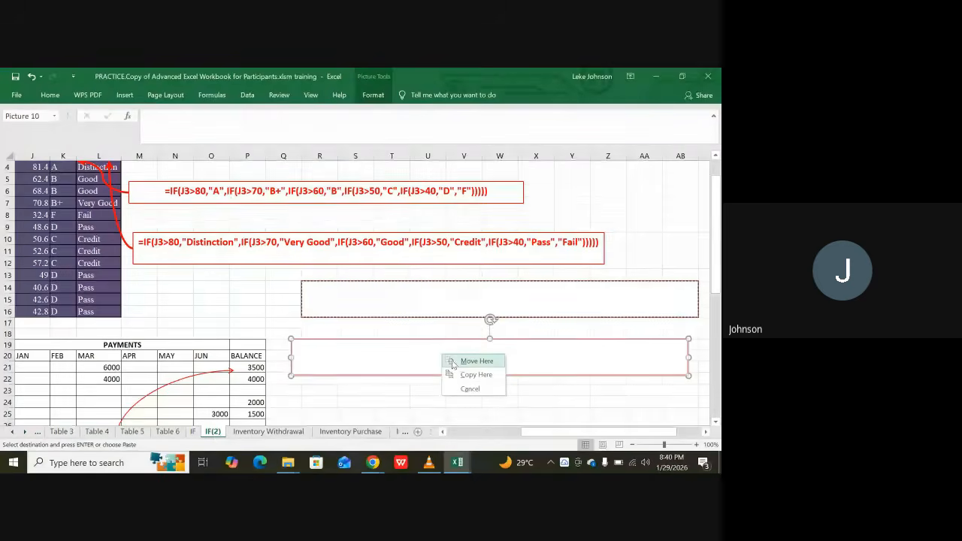
left_click(399, 365)
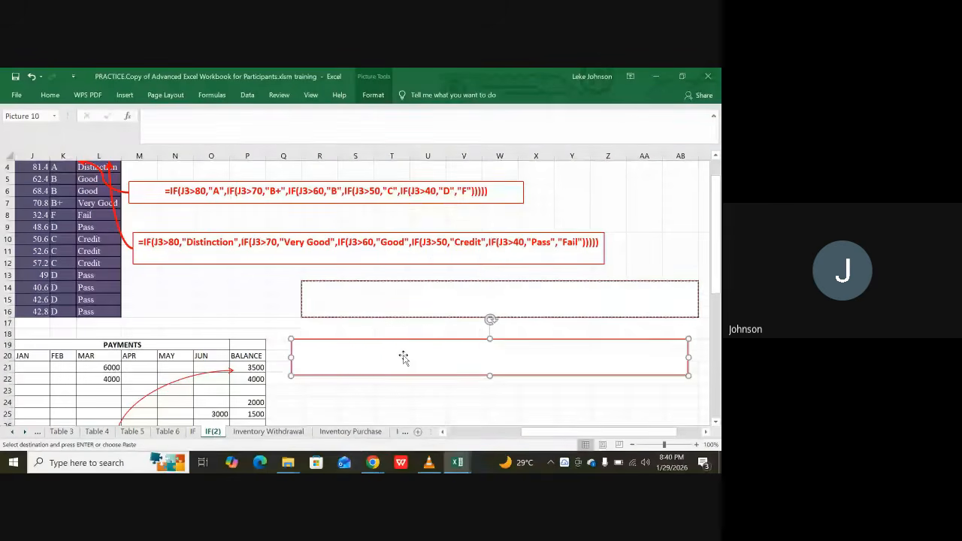
right_click(403, 359)
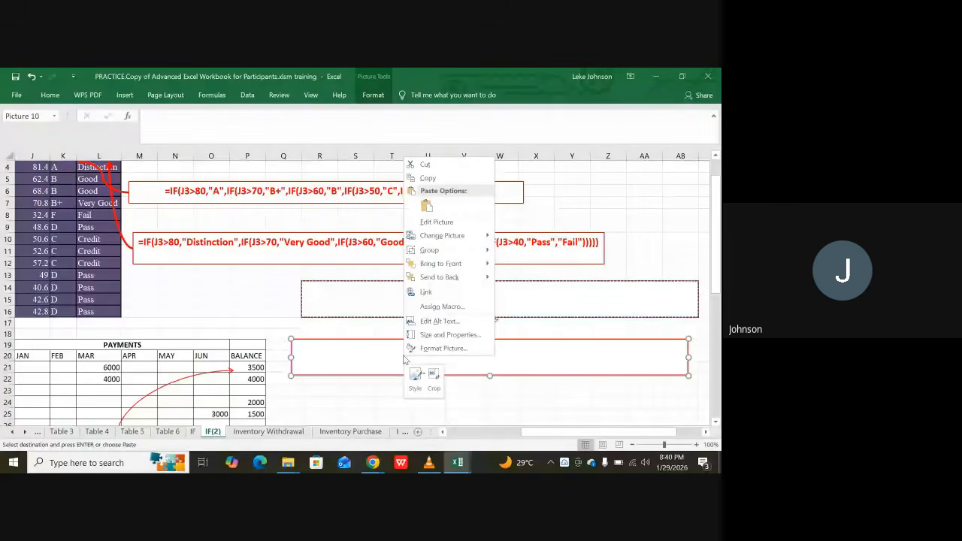
left_click(460, 224)
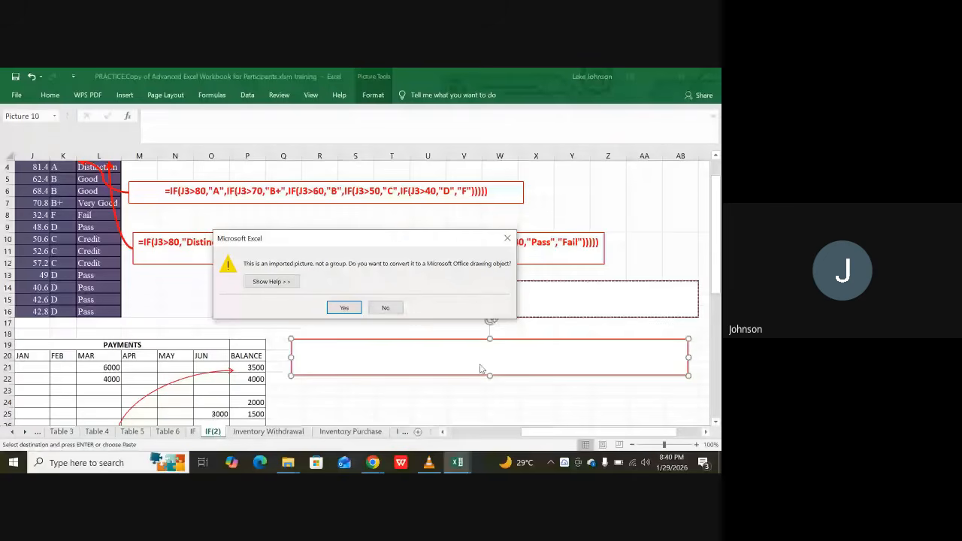
left_click(506, 239)
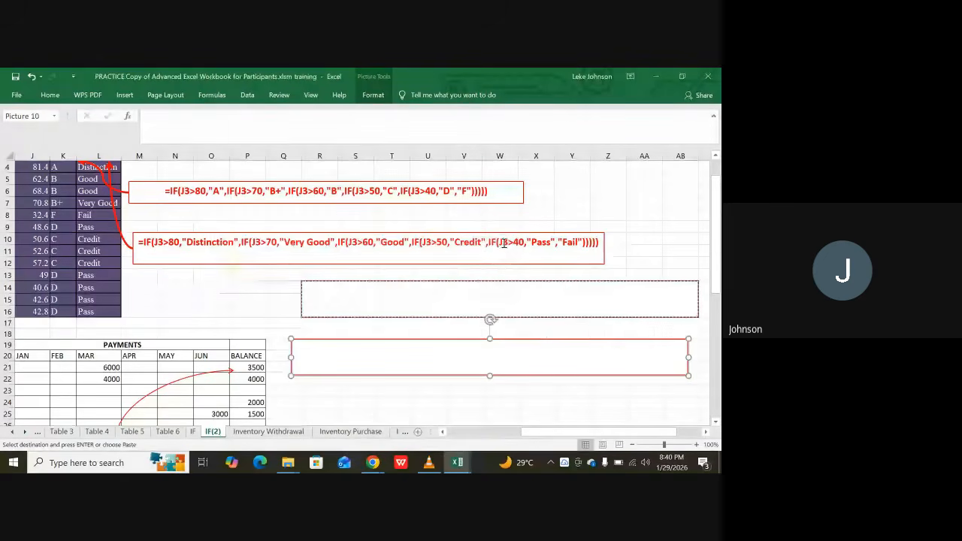
Move the blank picture onto the red-outlined range R14:AB16 and cut it from the sheet
left_click(453, 389)
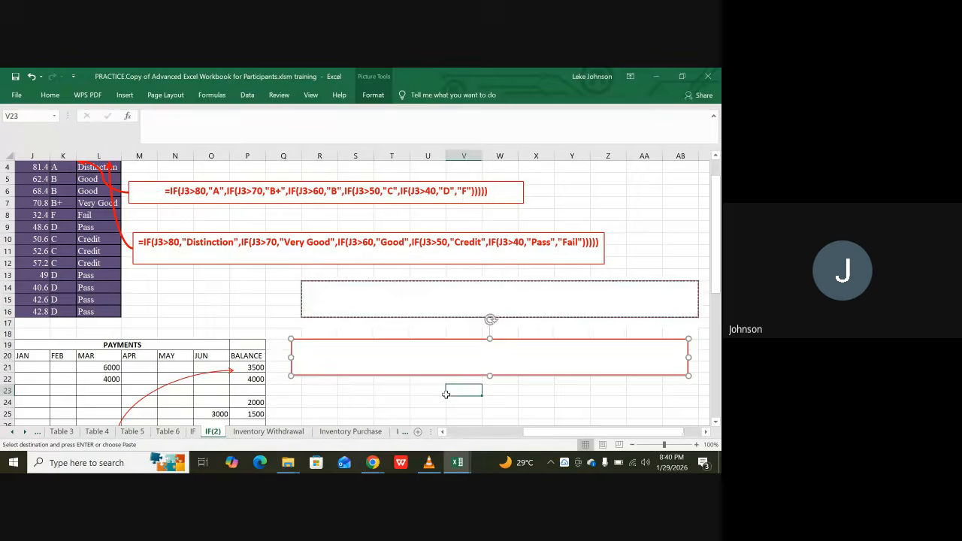
left_click(385, 348)
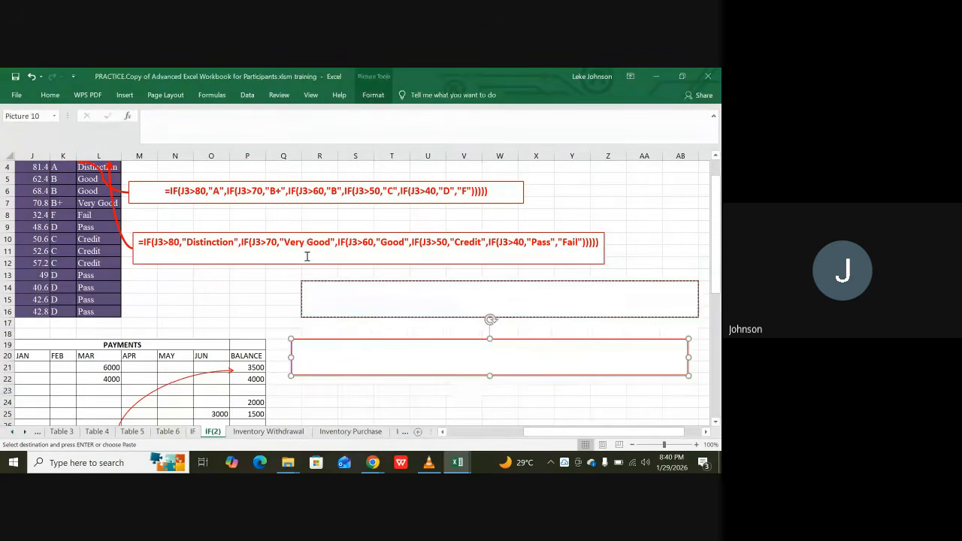
left_click(595, 253)
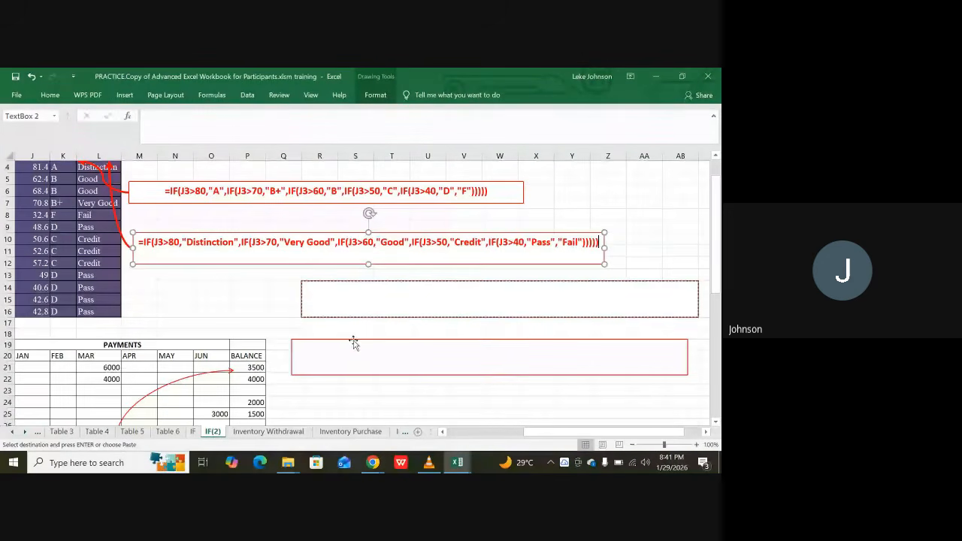
left_click_drag(369, 347, 384, 297)
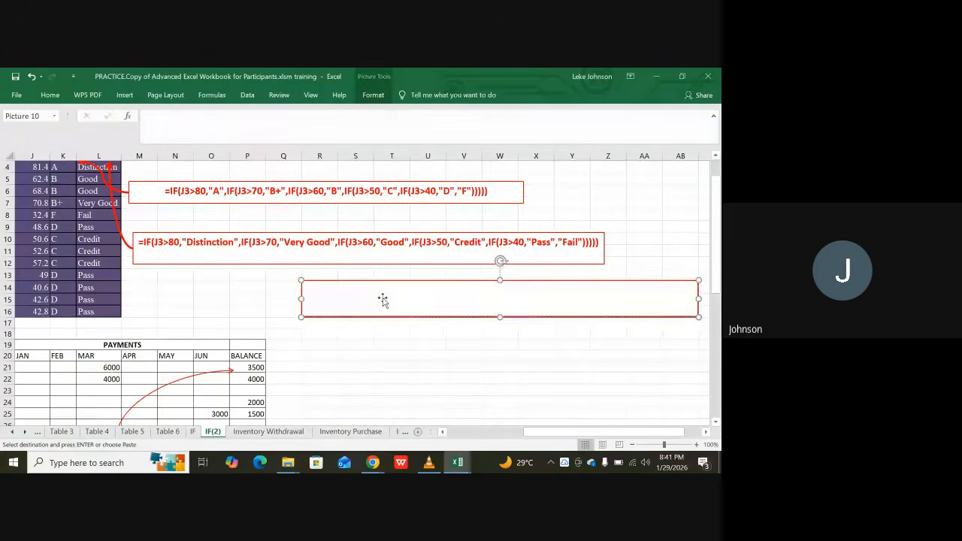
right_click(466, 291)
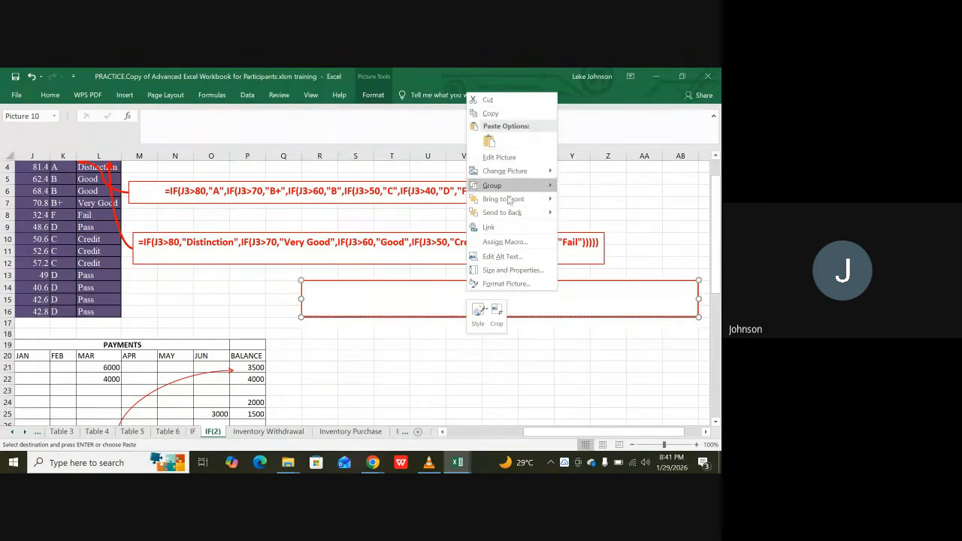
left_click(487, 98)
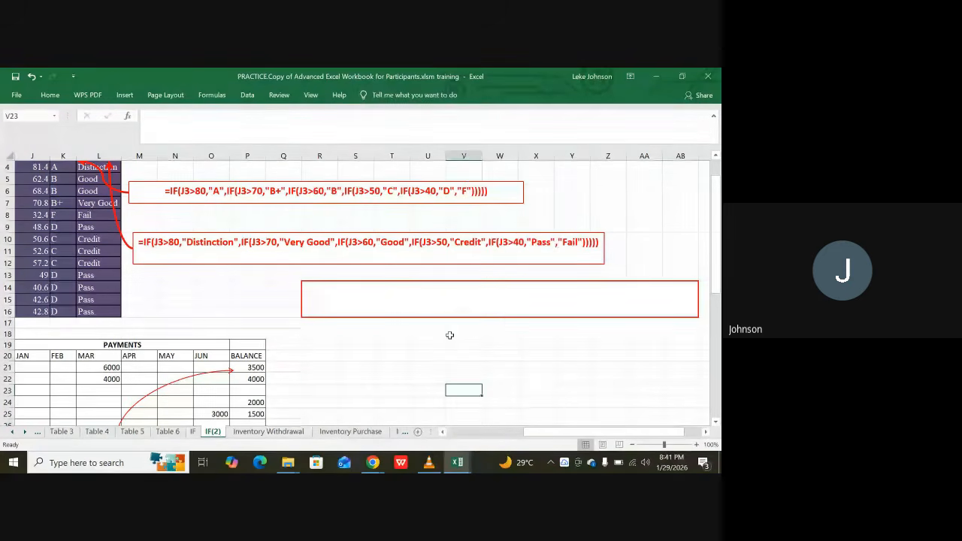
Examine individual cells in and just below the red-outlined range R14:AB16
left_click(436, 291)
left_click(423, 312)
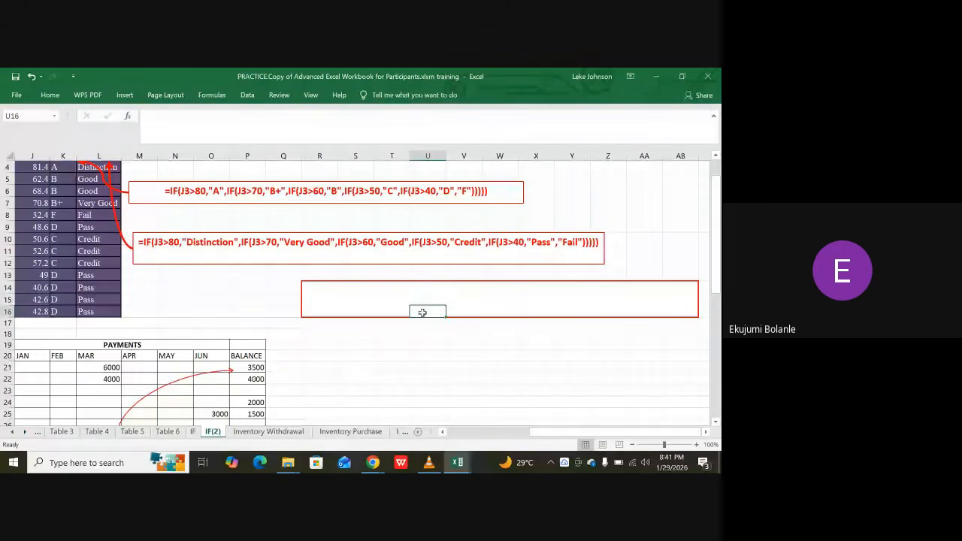
left_click(381, 319)
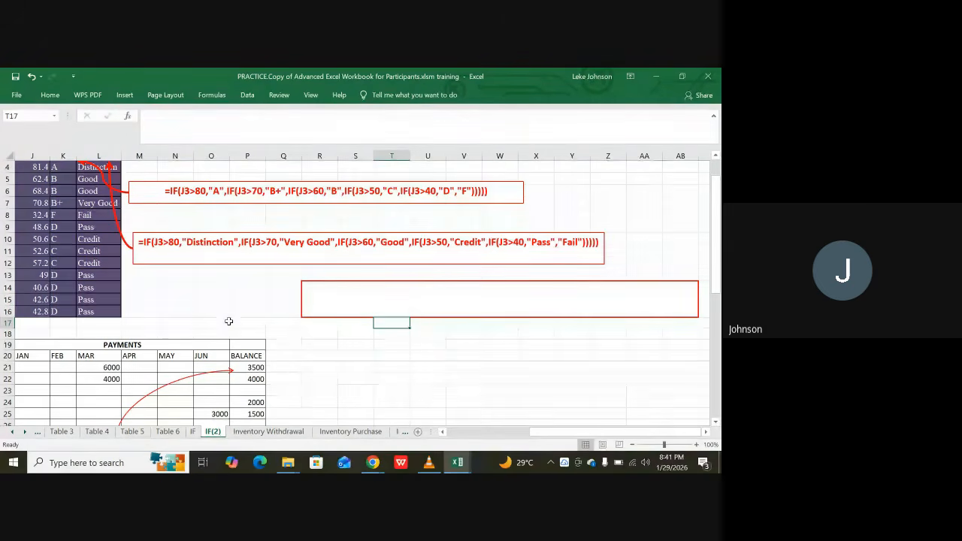
scroll(229, 321, "up", 1)
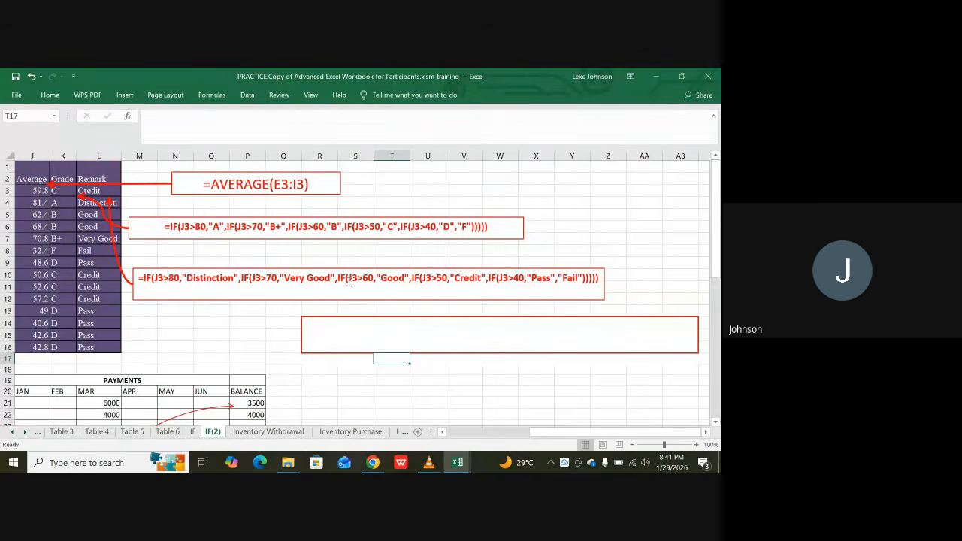
left_click(369, 345)
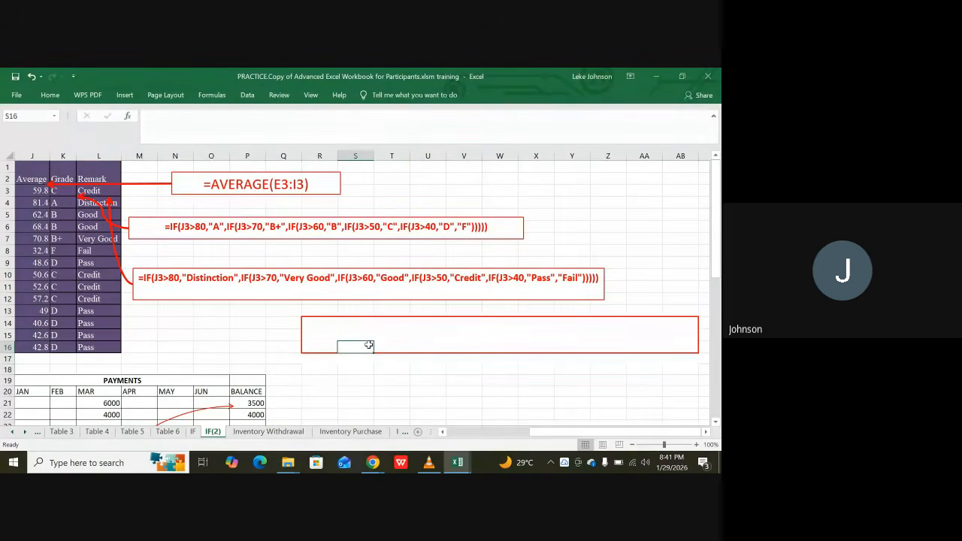
left_click(362, 331)
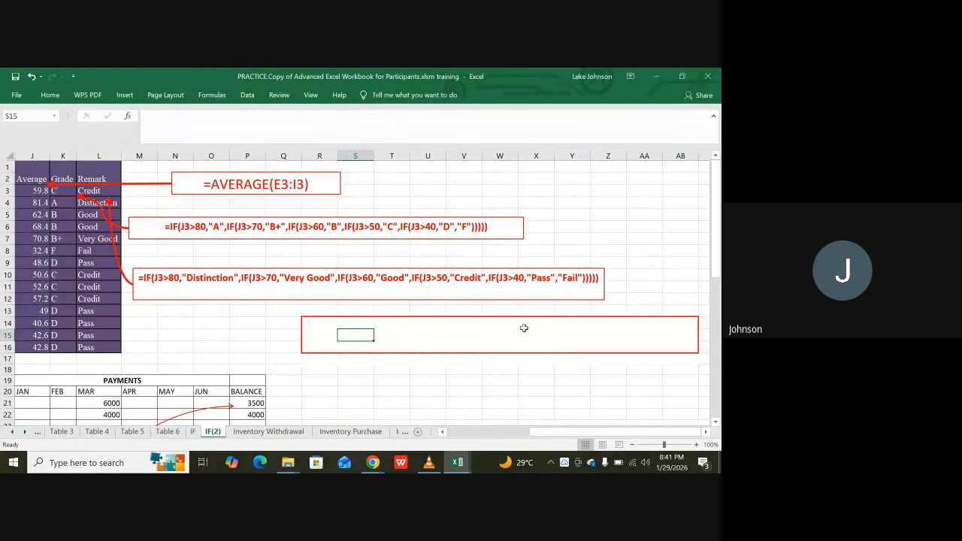
left_click(479, 336)
left_click(382, 329)
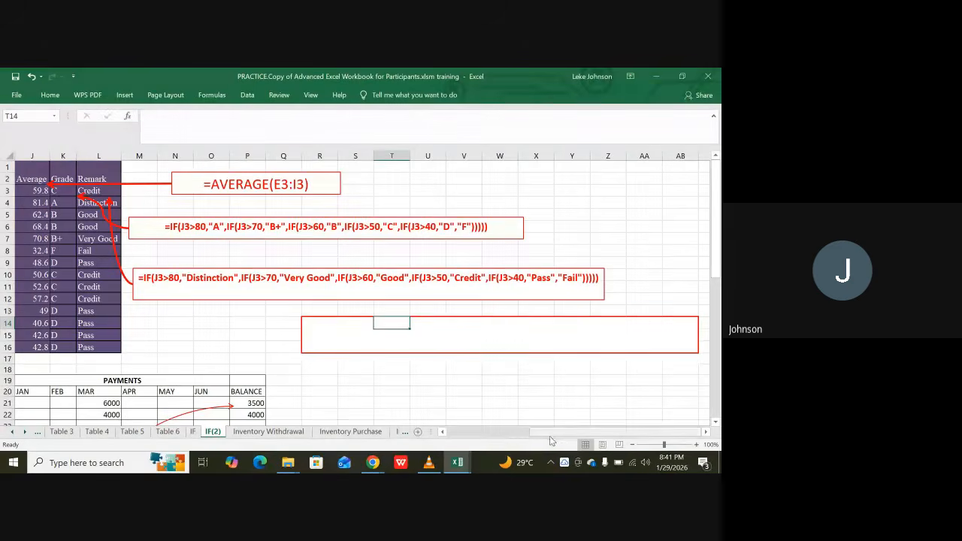
Review the first debtor's January to March entries in the DEBT table and the total debt formula in I21
left_click_drag(551, 435, 502, 435)
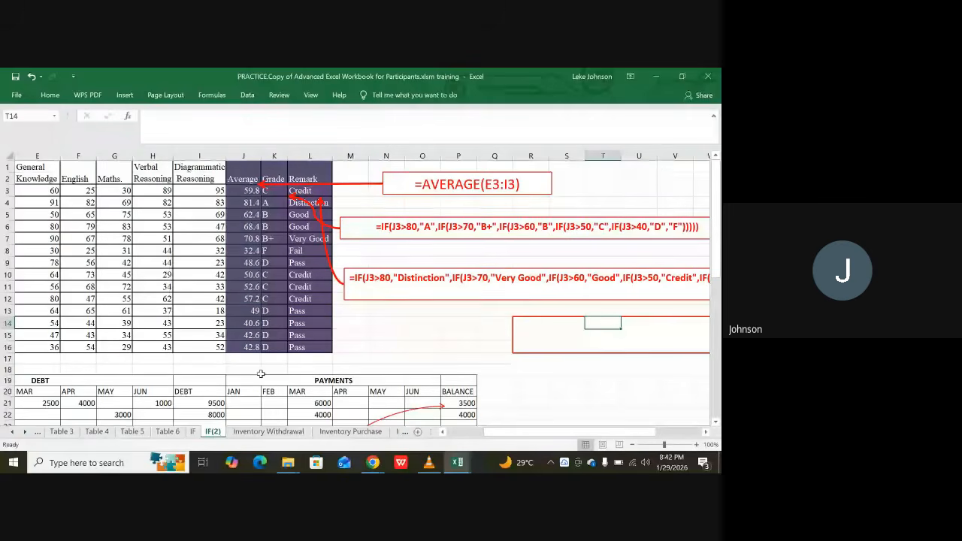
scroll(330, 365, "down", 4)
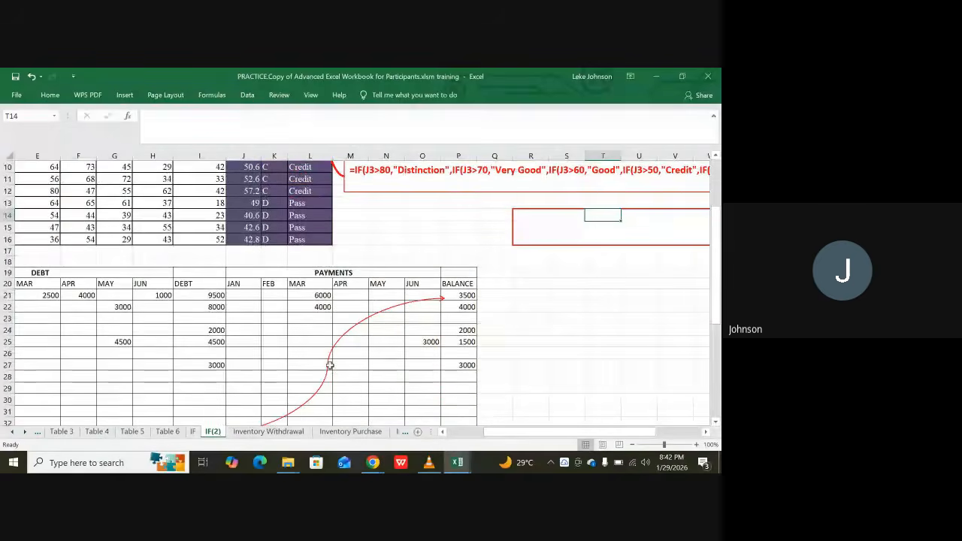
scroll(328, 366, "down", 1)
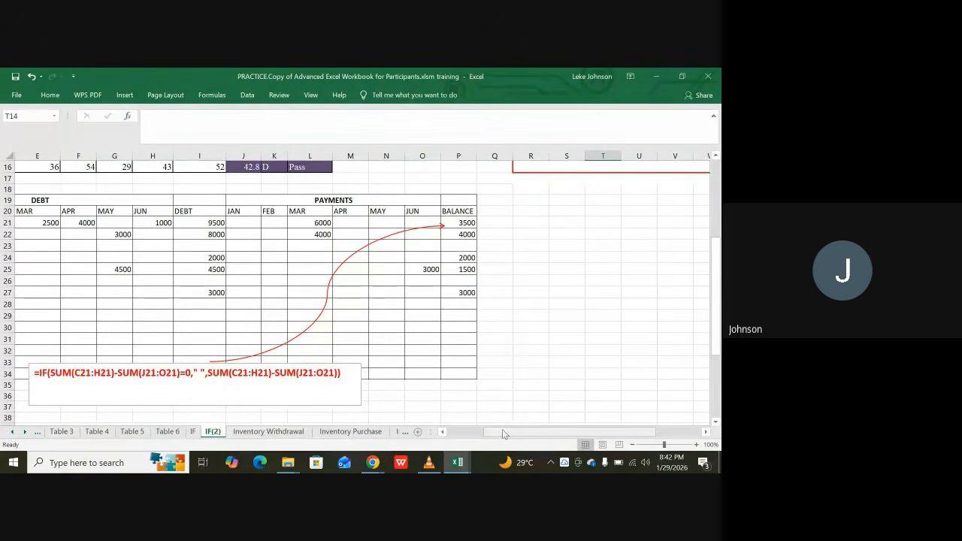
left_click_drag(502, 430, 464, 434)
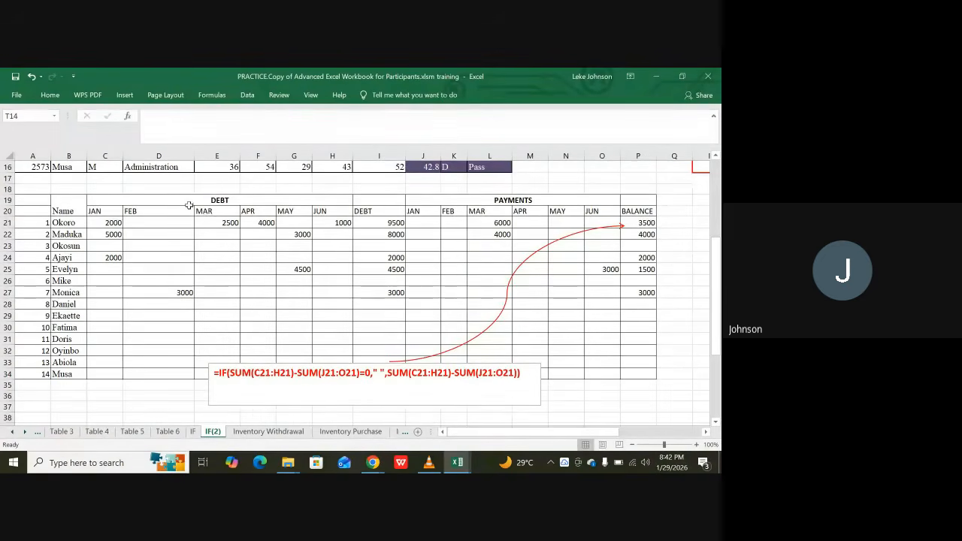
left_click(113, 226)
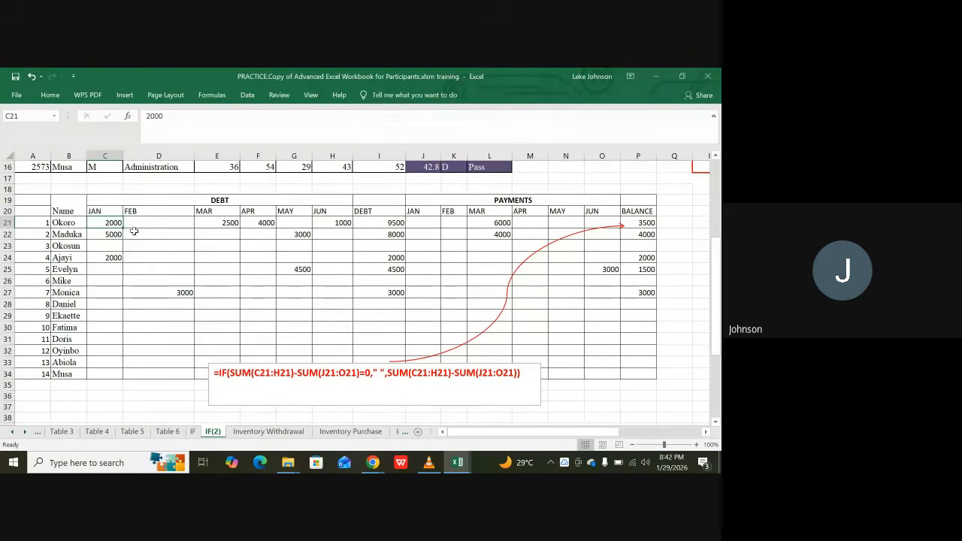
left_click(155, 227)
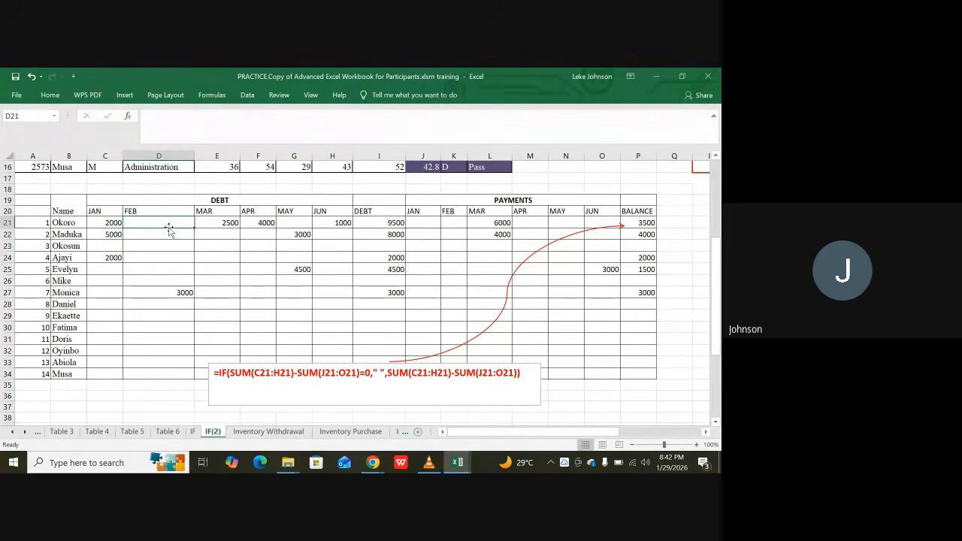
left_click(218, 224)
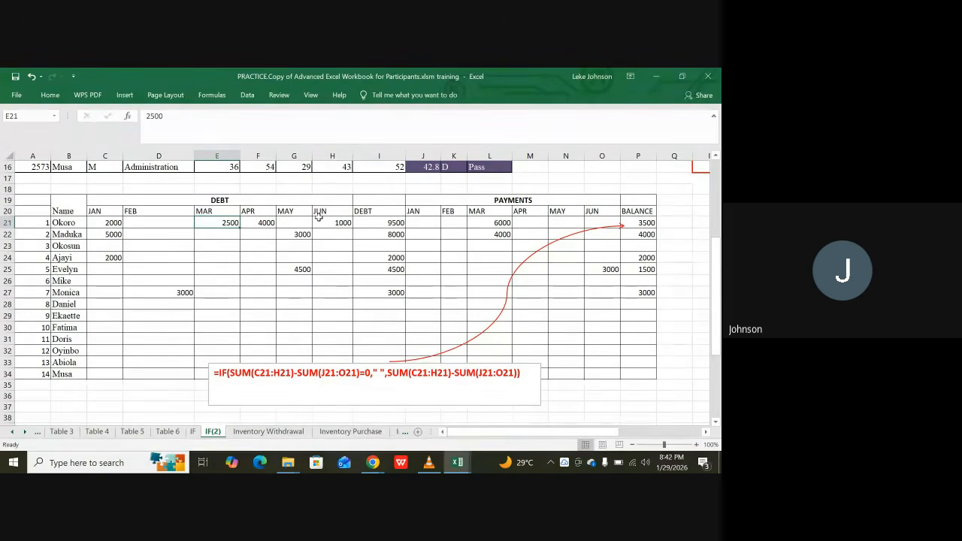
left_click(386, 222)
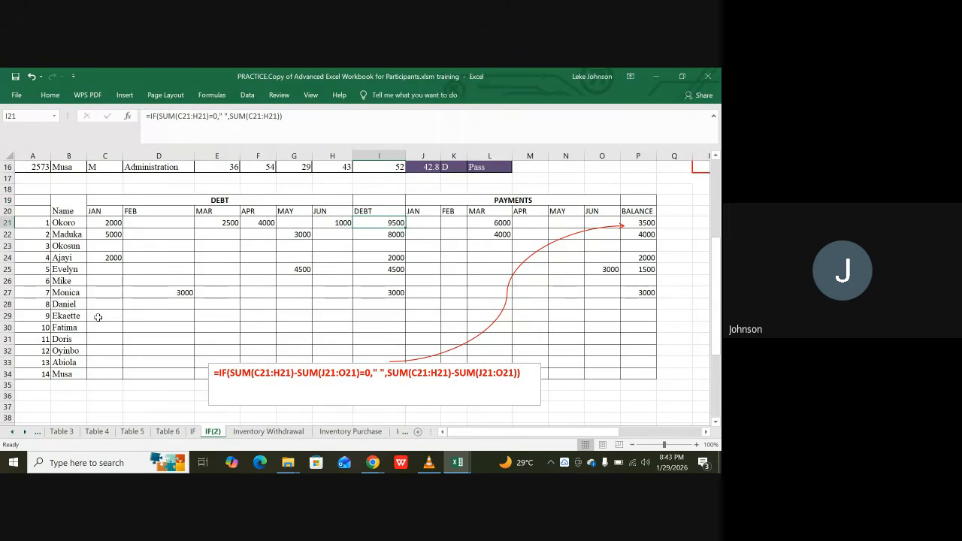
Compare the empty monthly debt cells C29:H29 with the IF and SUM formulas in I24, I21 and I26
left_click_drag(98, 316, 328, 323)
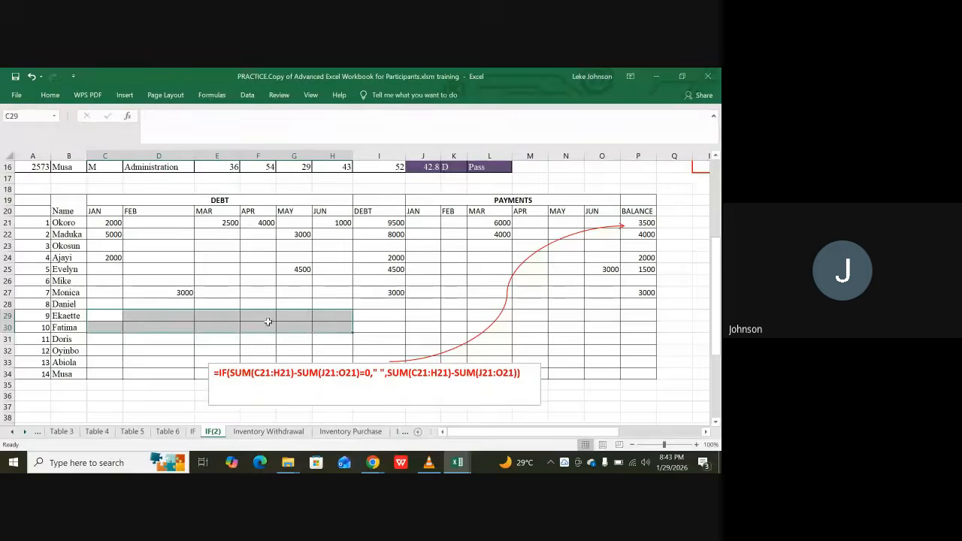
left_click(97, 313)
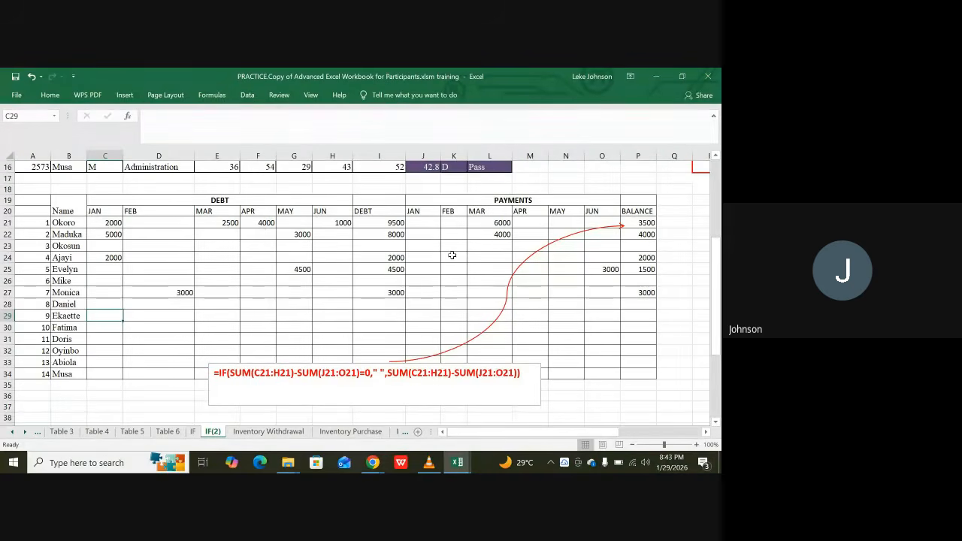
left_click(391, 258)
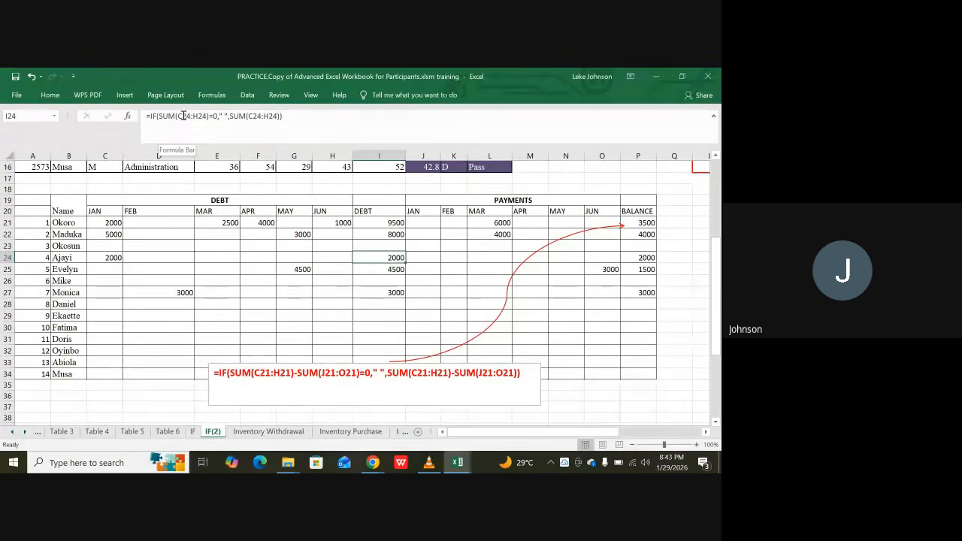
left_click(393, 223)
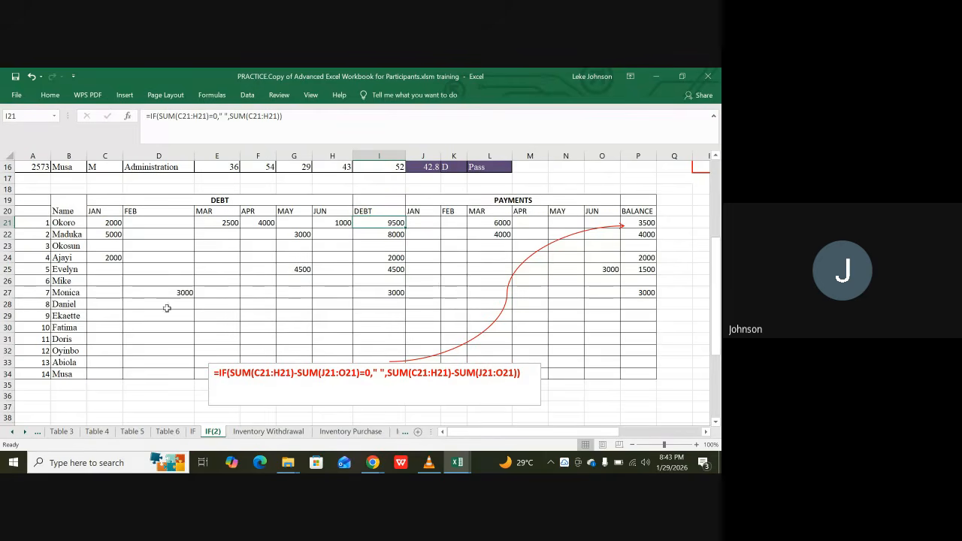
left_click_drag(107, 320, 319, 315)
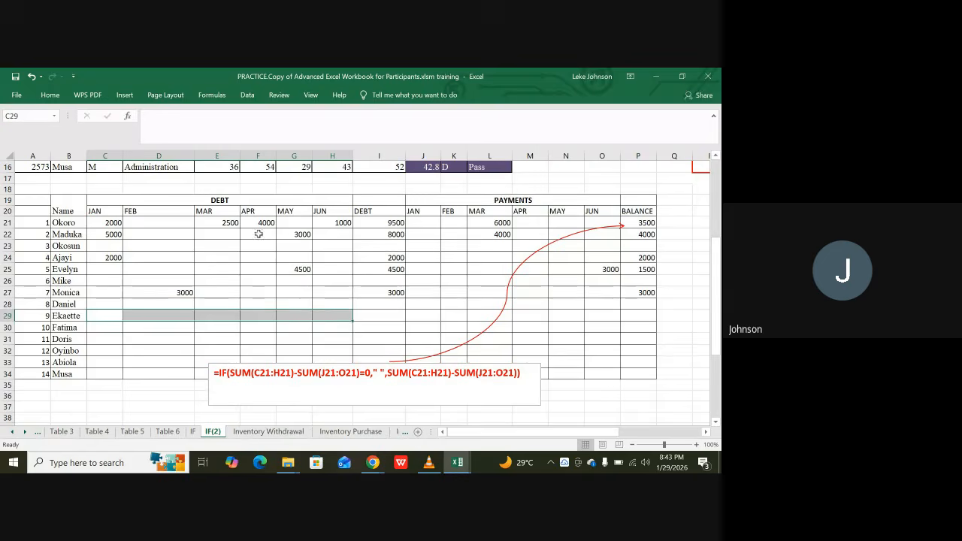
left_click(382, 224)
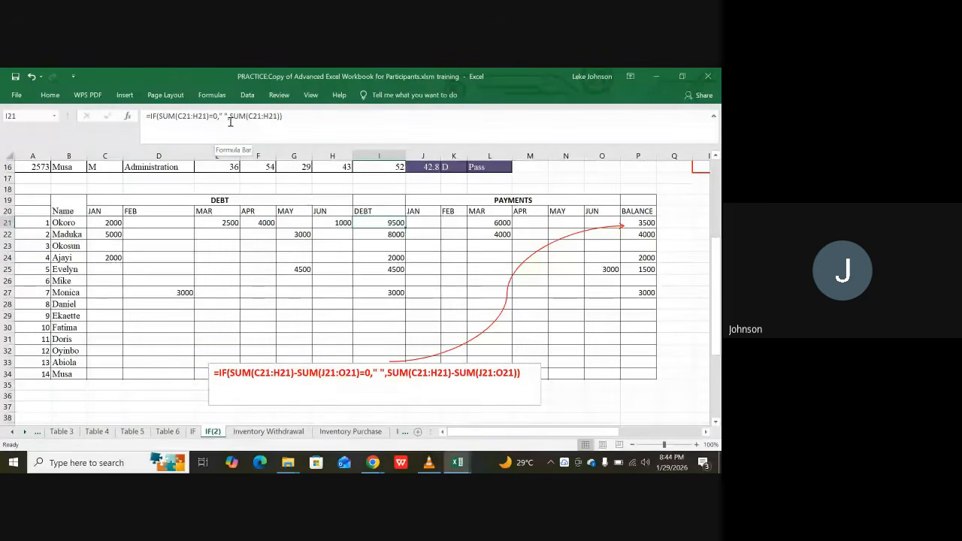
left_click(394, 278)
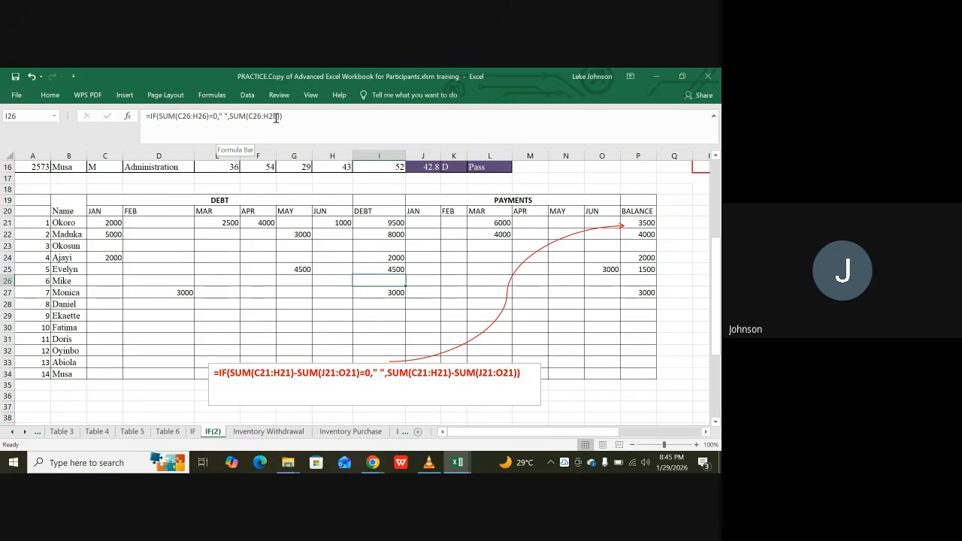
Review the debt total in I22, the first debtor's monthly PAYMENTS entries in row 21 and the balance formula in P21
left_click(365, 234)
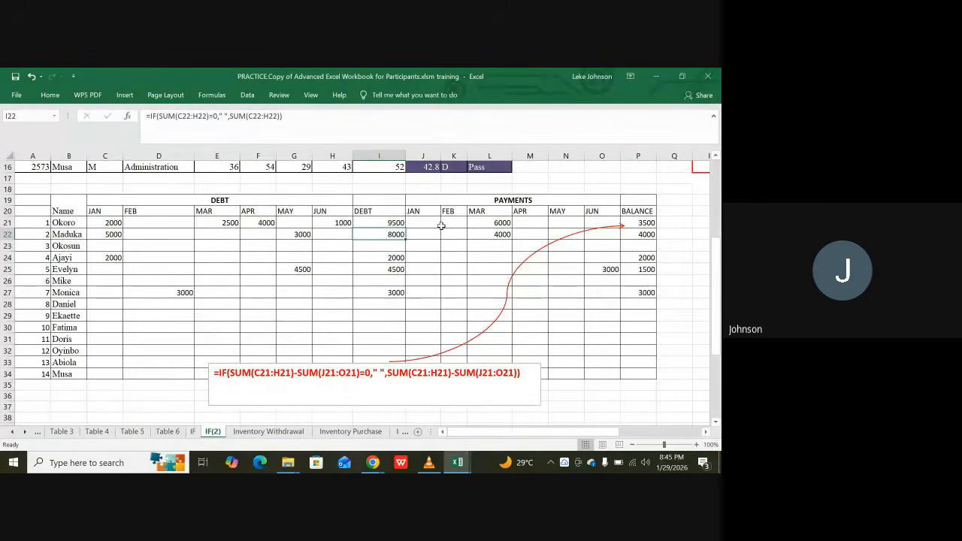
left_click(491, 223)
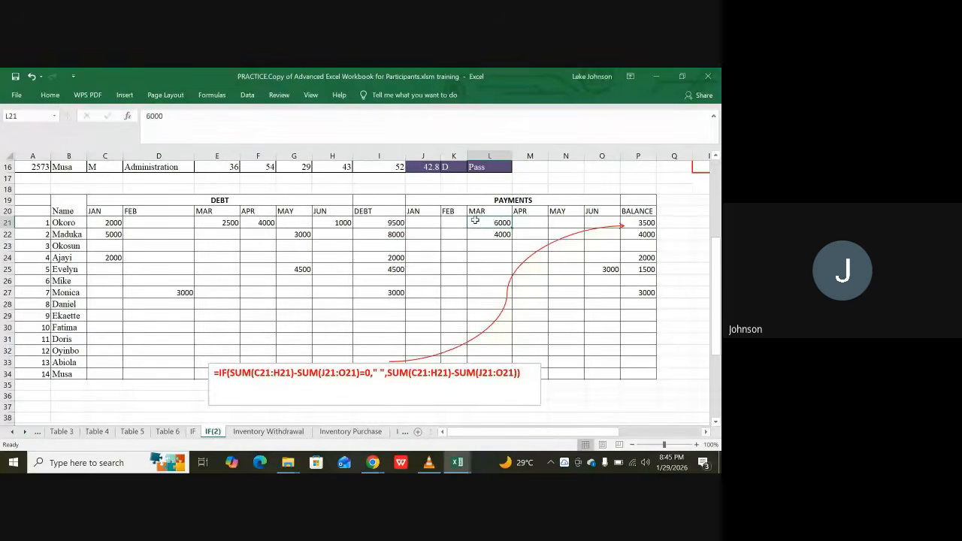
left_click(451, 223)
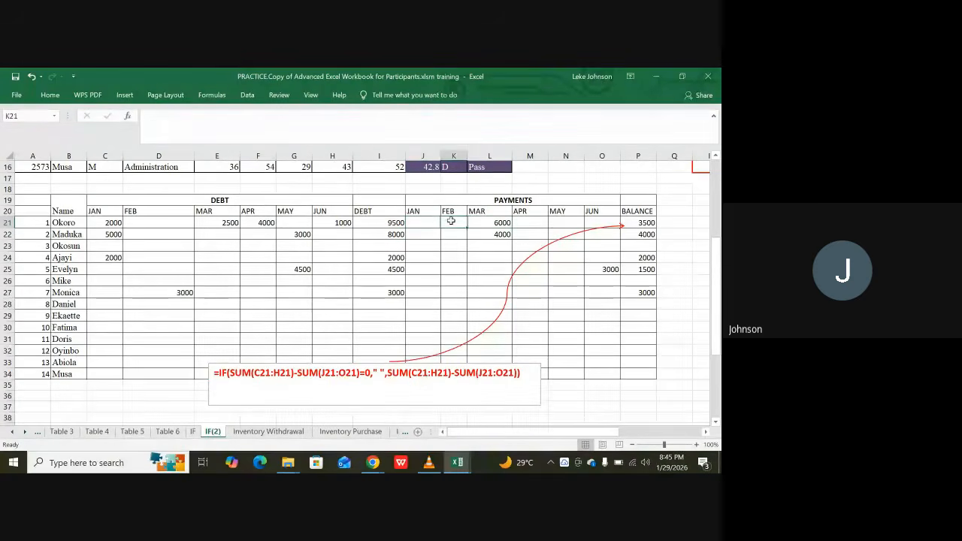
left_click(493, 220)
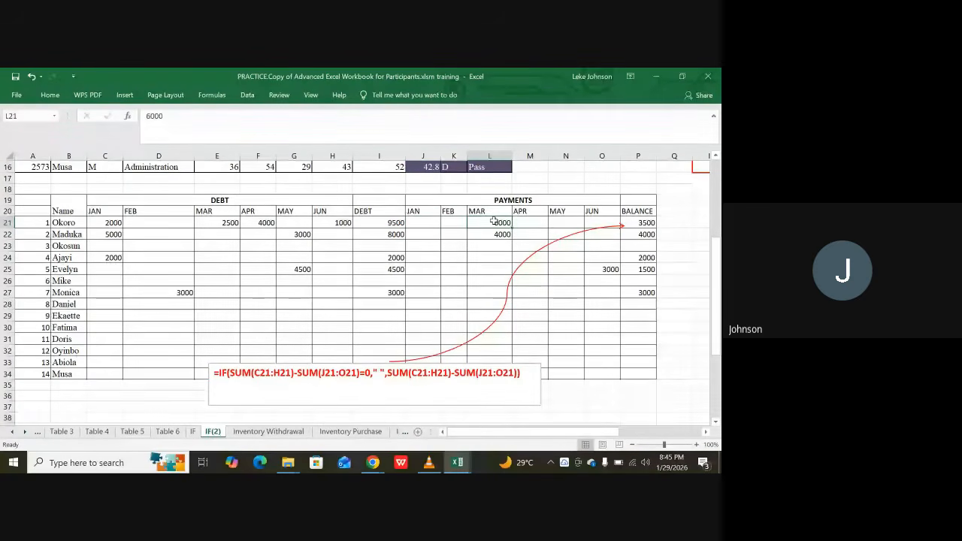
left_click(534, 223)
left_click(559, 221)
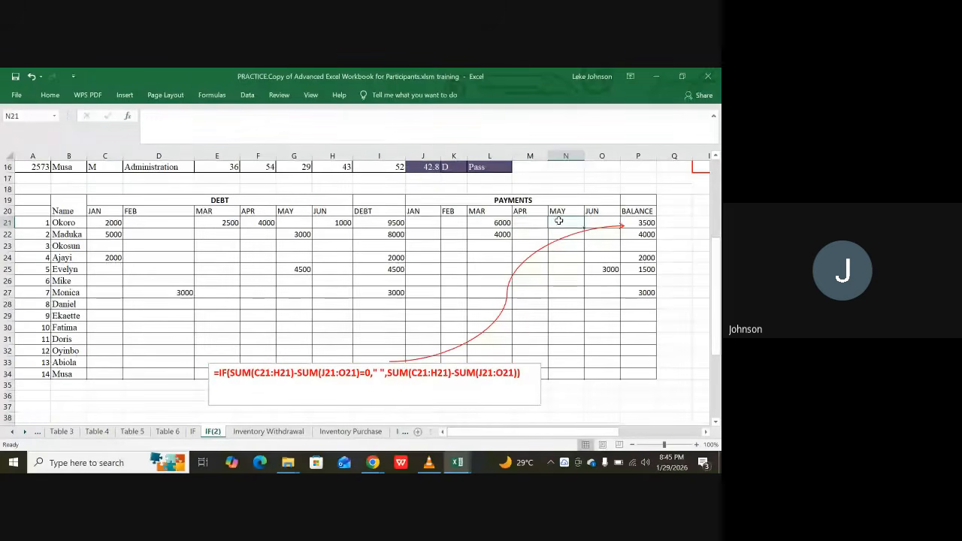
left_click(601, 223)
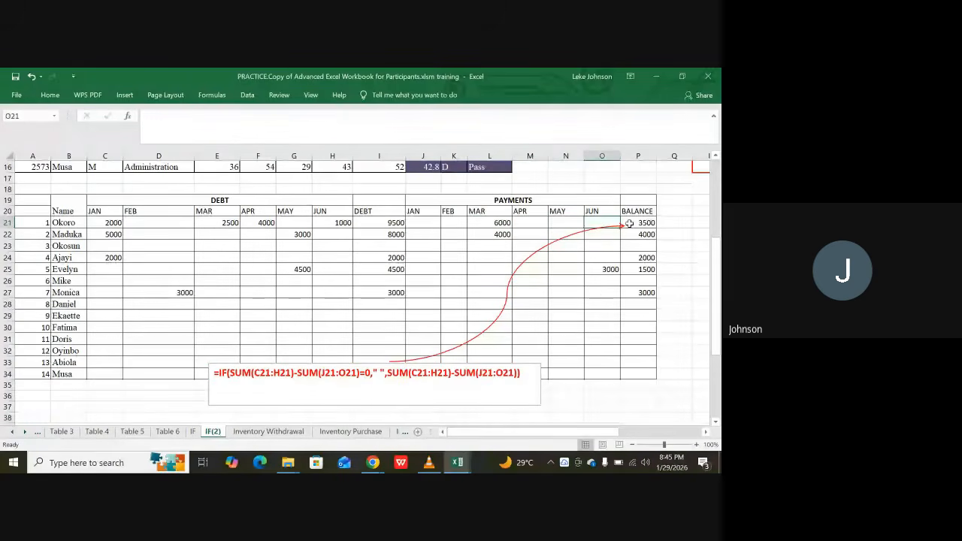
left_click(638, 223)
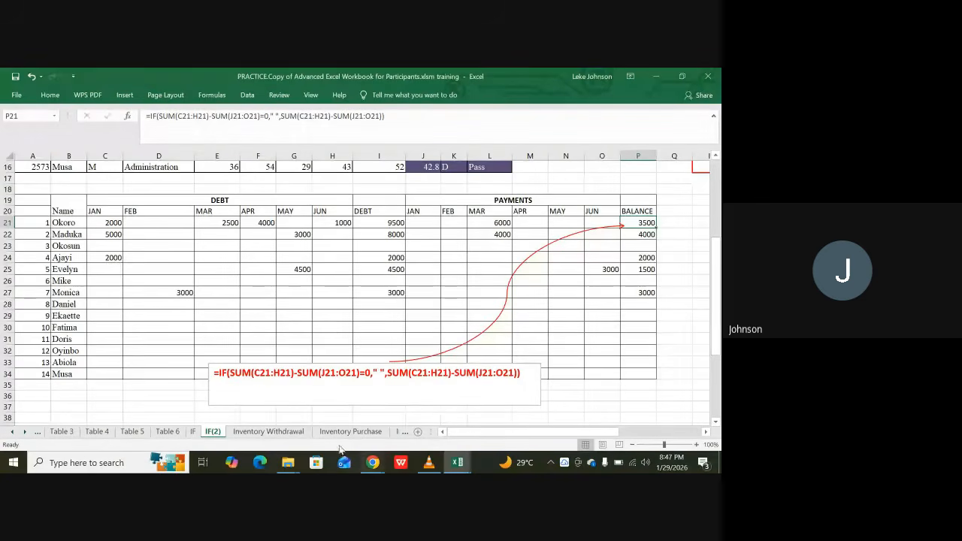
Look over the Inventory Withdrawal sheet, then the Inventory Purchase sheet with its Purchase Sheet heading and first item descriptions
left_click(262, 433)
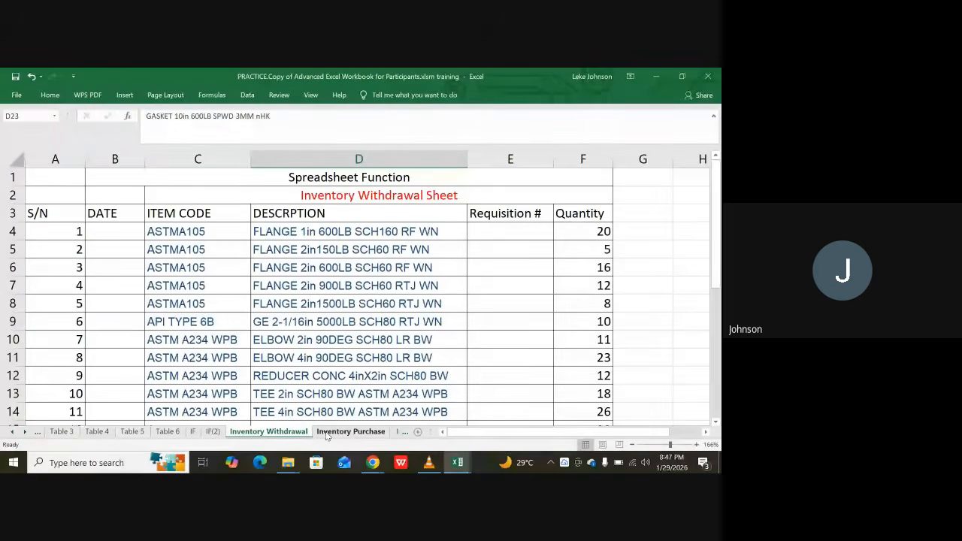
left_click(350, 431)
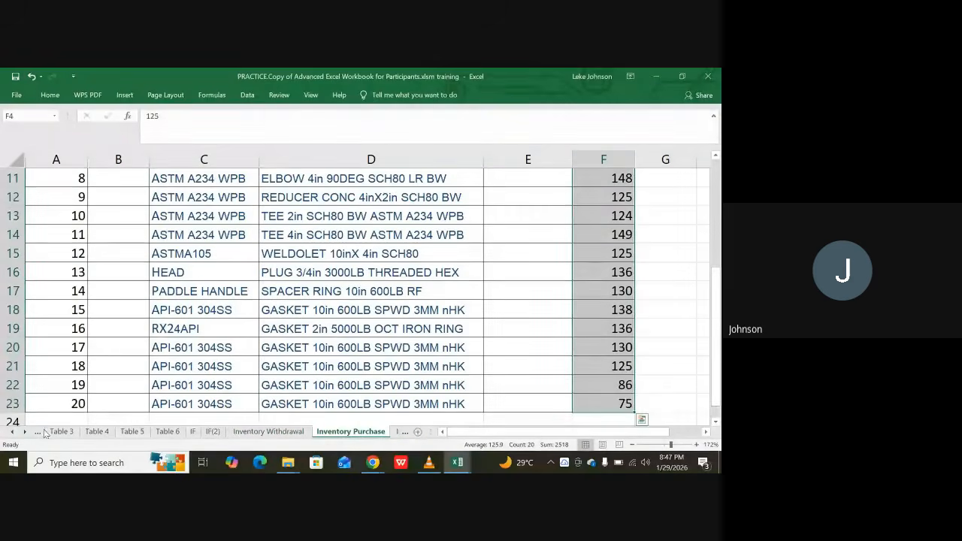
left_click(25, 432)
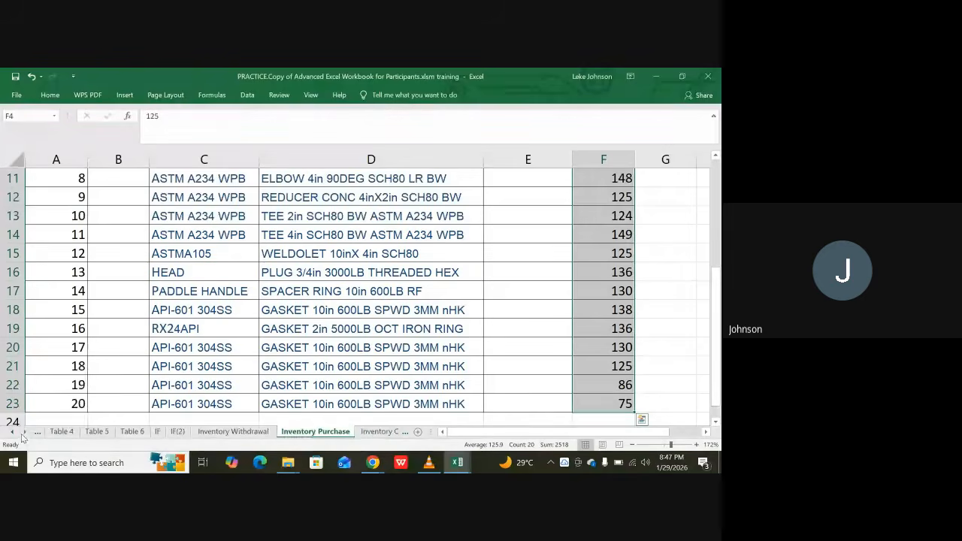
left_click(25, 431)
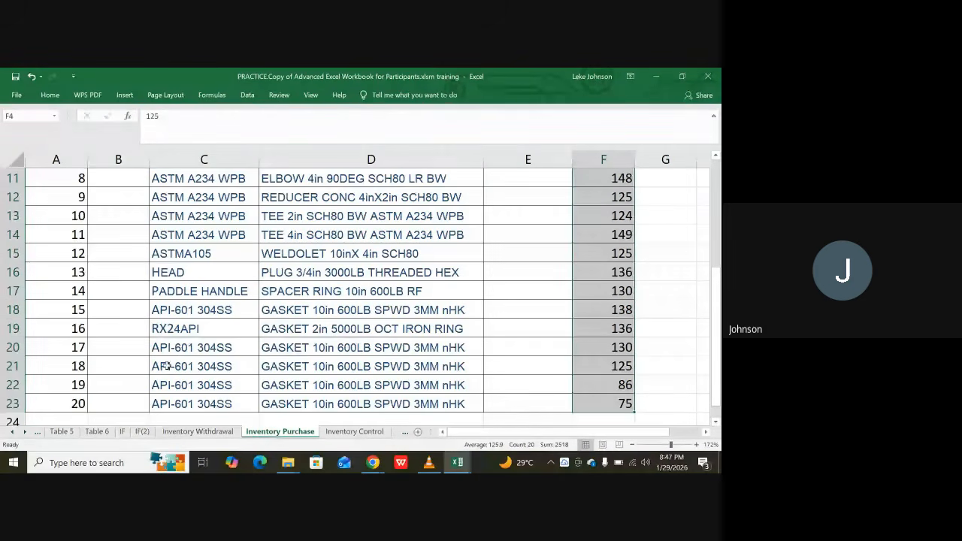
scroll(177, 355, "up", 4)
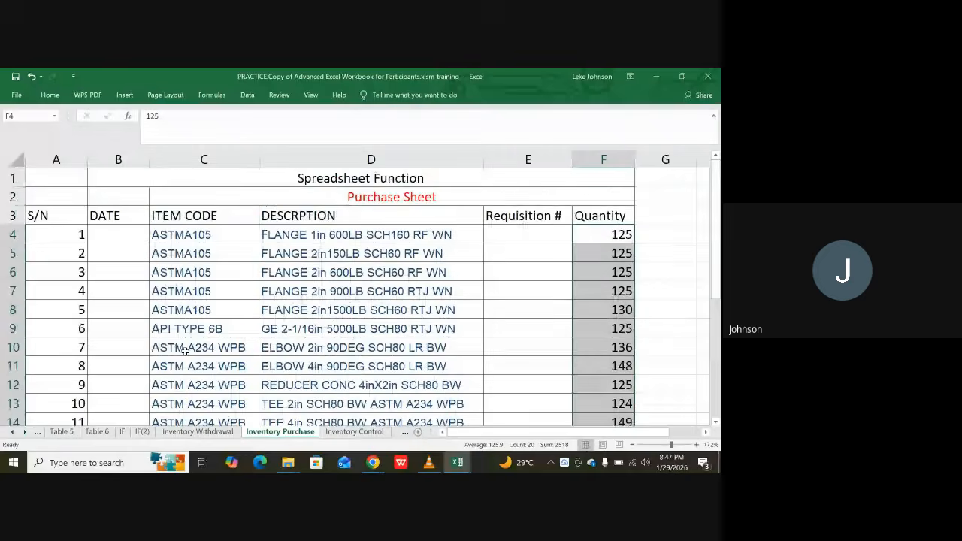
left_click(383, 260)
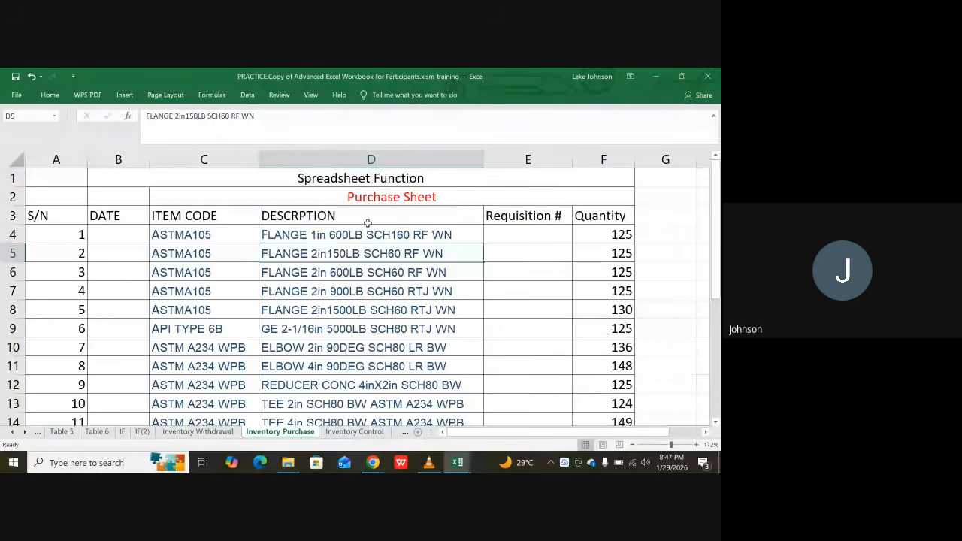
left_click(370, 197)
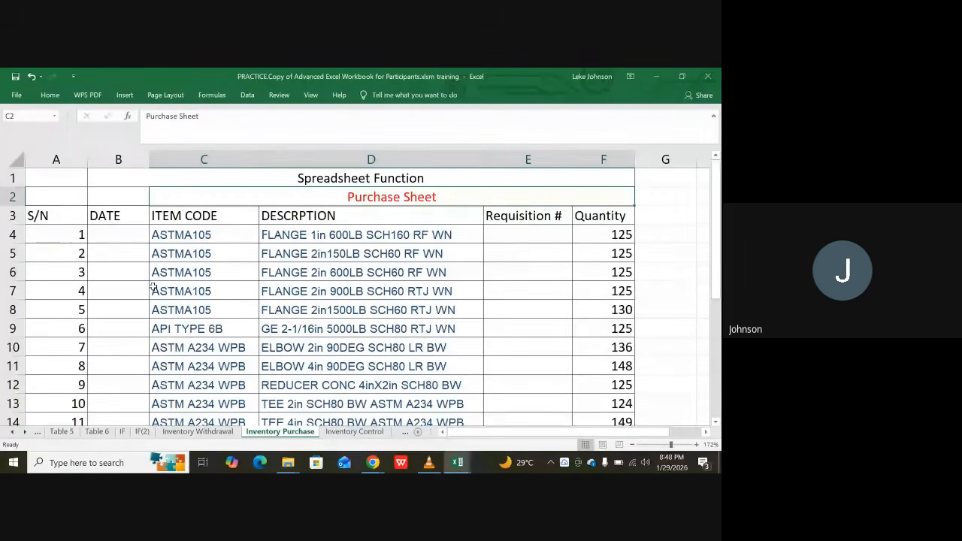
Review the full item list on the Inventory Purchase sheet and individual purchased quantities in F4, F5 and F9
scroll(466, 301, "down", 3)
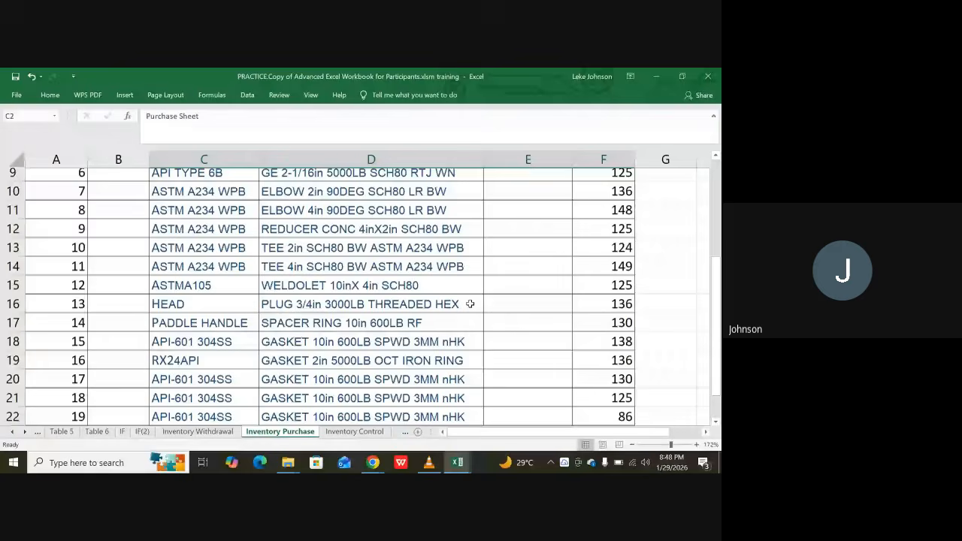
scroll(469, 303, "up", 3)
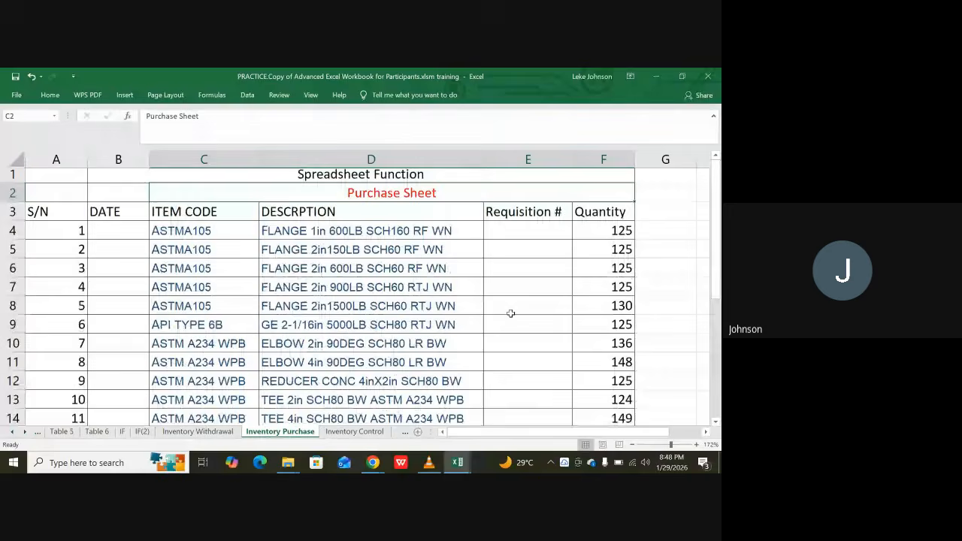
left_click(589, 242)
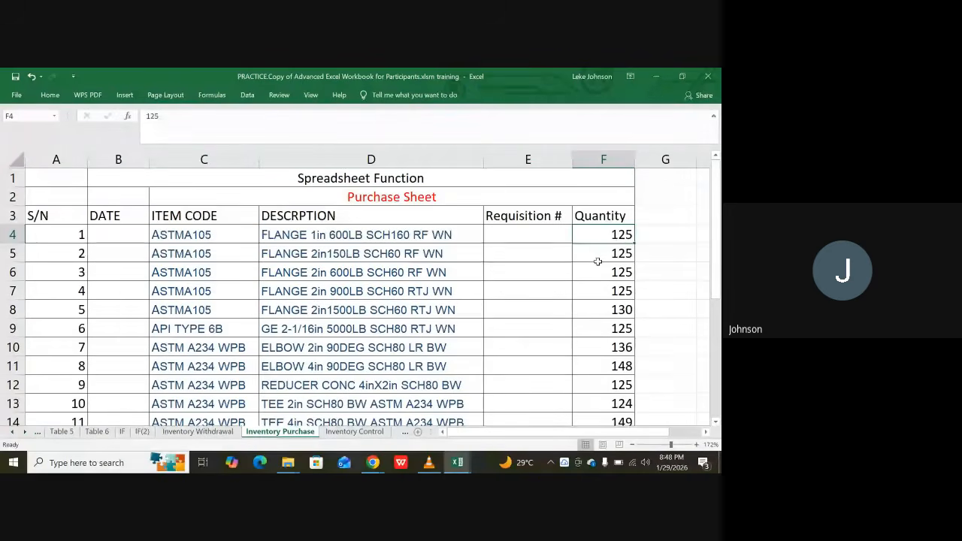
left_click(597, 261)
left_click(590, 331)
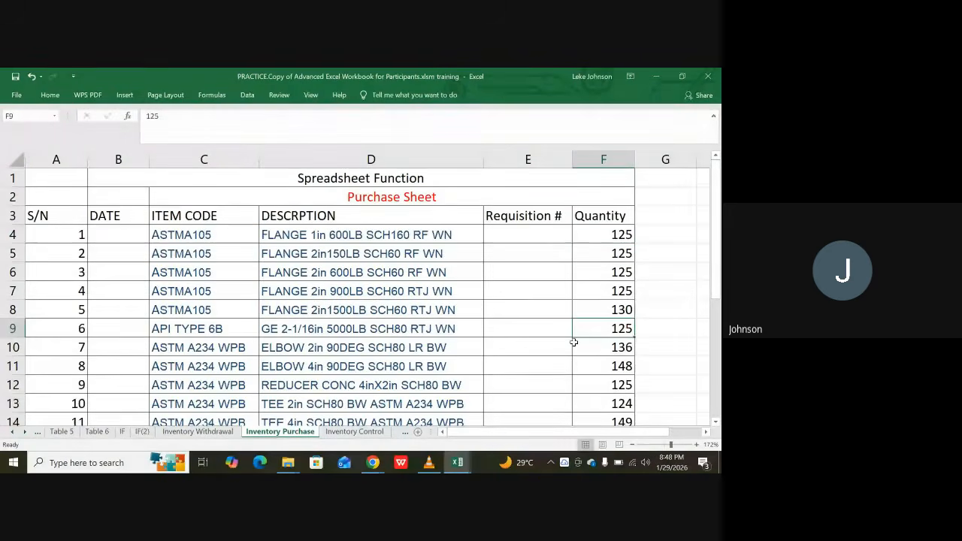
scroll(316, 421, "down", 1)
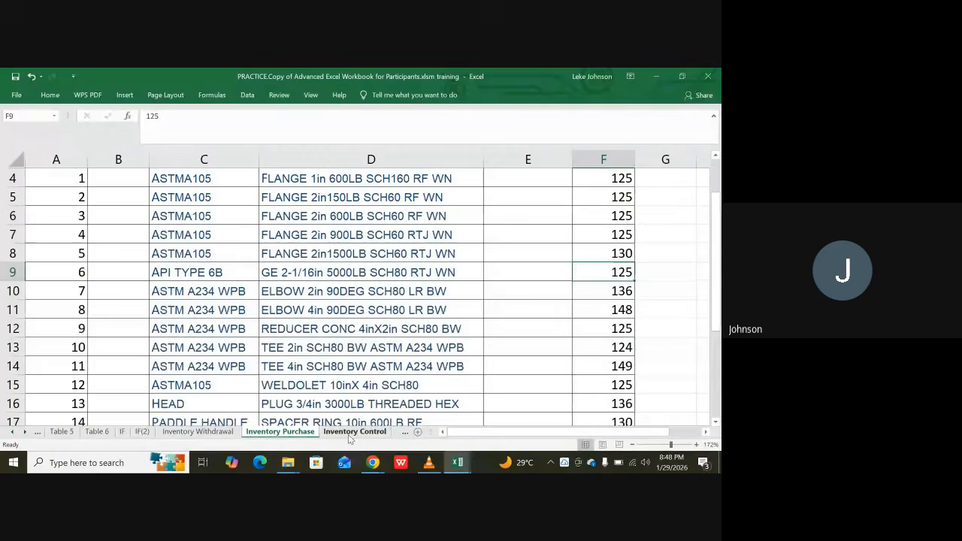
Compare the withdrawn quantities in F4 and F5 of Inventory Withdrawal with the purchased quantity in F4 of Inventory Purchase
left_click(198, 432)
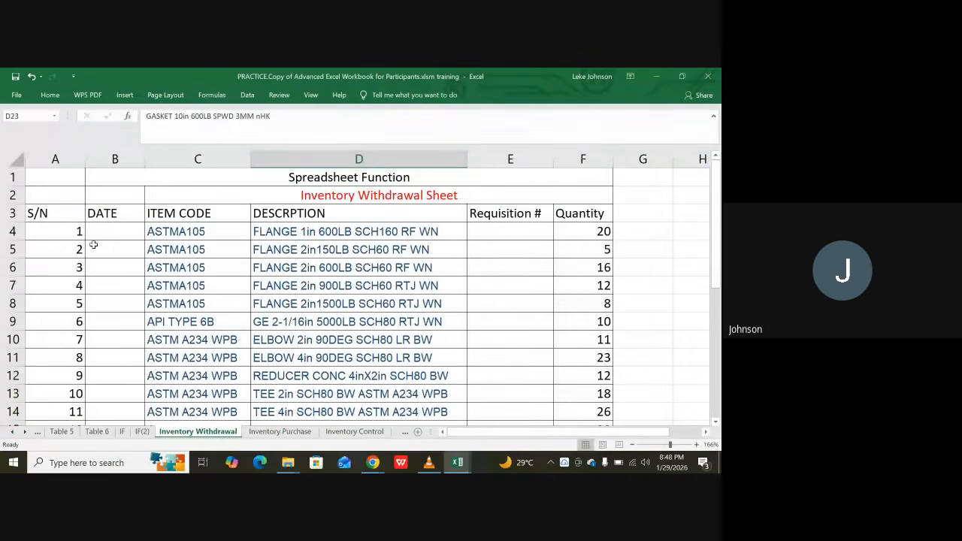
left_click(573, 235)
left_click(576, 251)
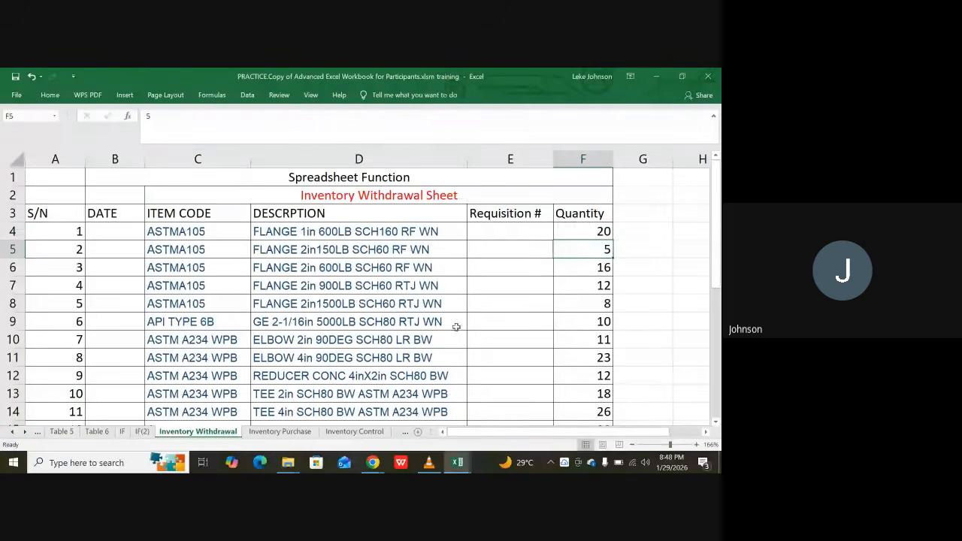
left_click(280, 431)
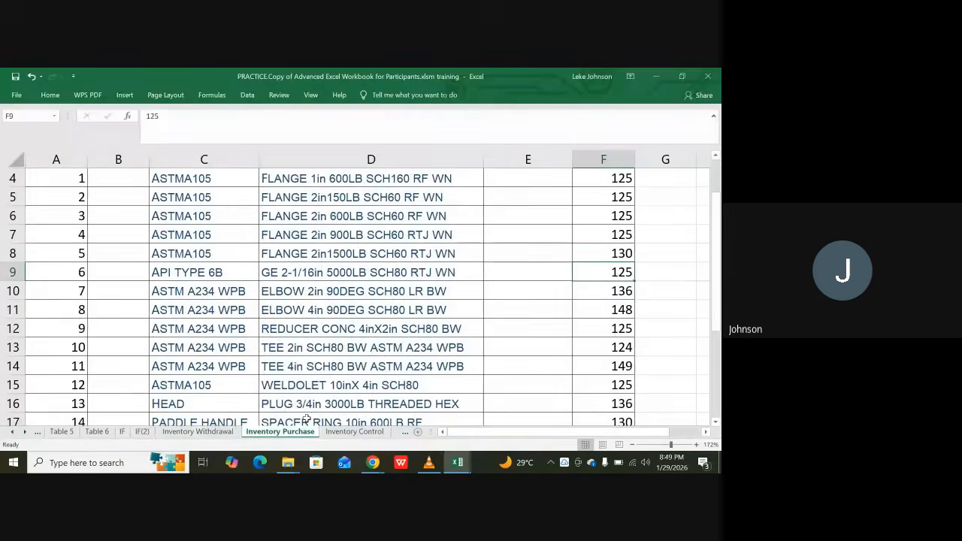
scroll(307, 413, "up", 1)
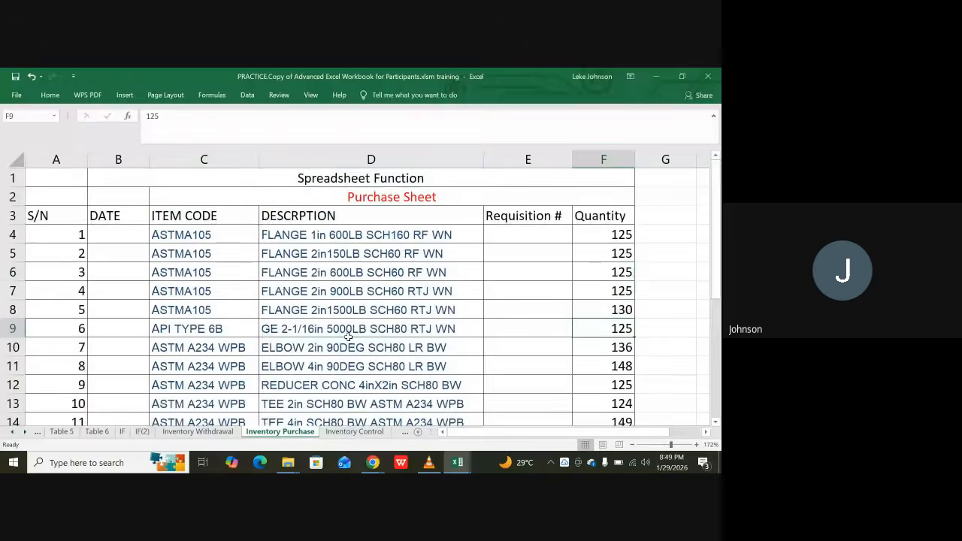
left_click(621, 235)
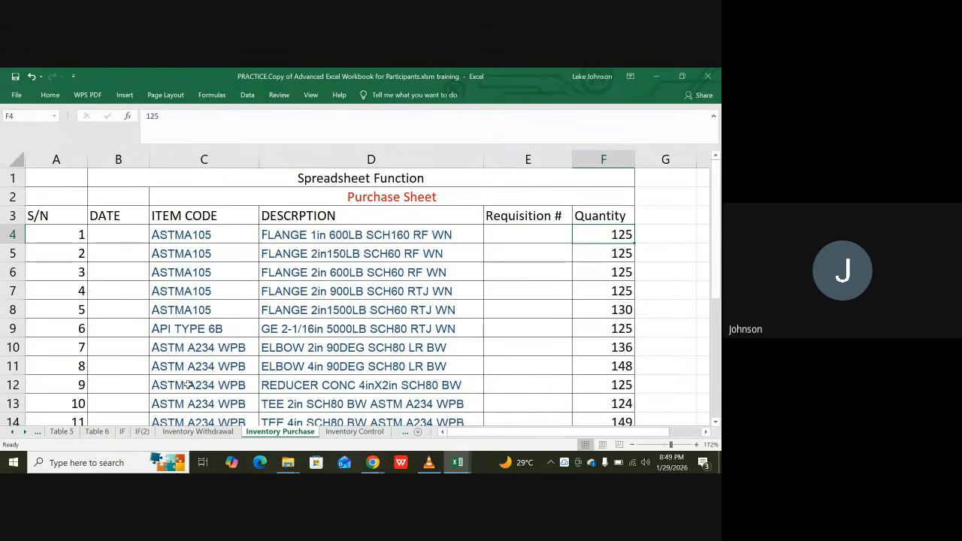
left_click(215, 434)
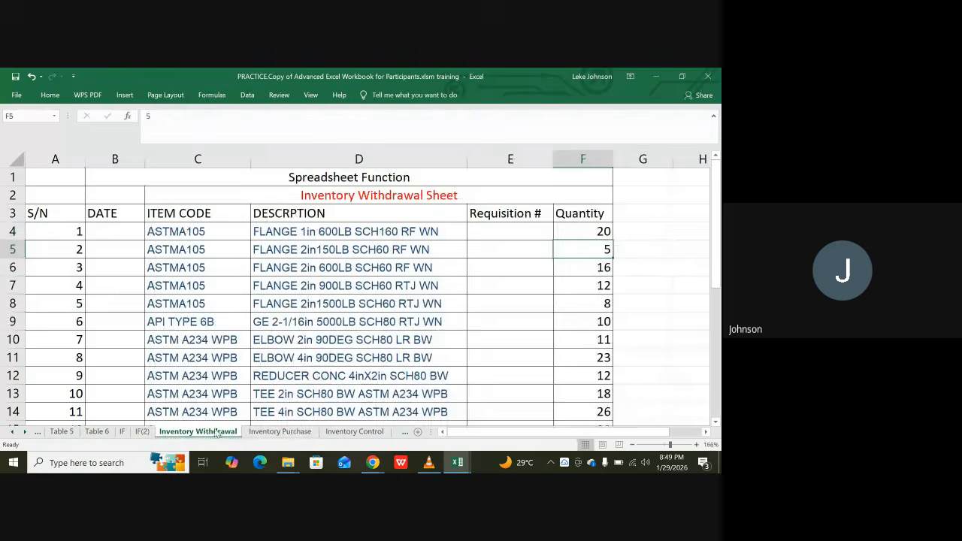
left_click(594, 235)
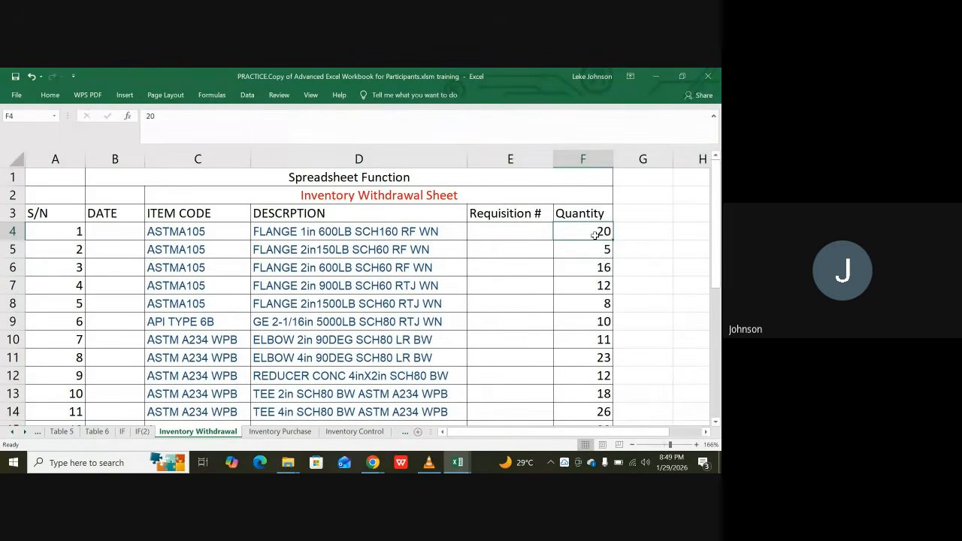
Examine the formula callouts on the Inventory Control sheet and the purchase and withdrawal sheets they refer to
left_click(346, 433)
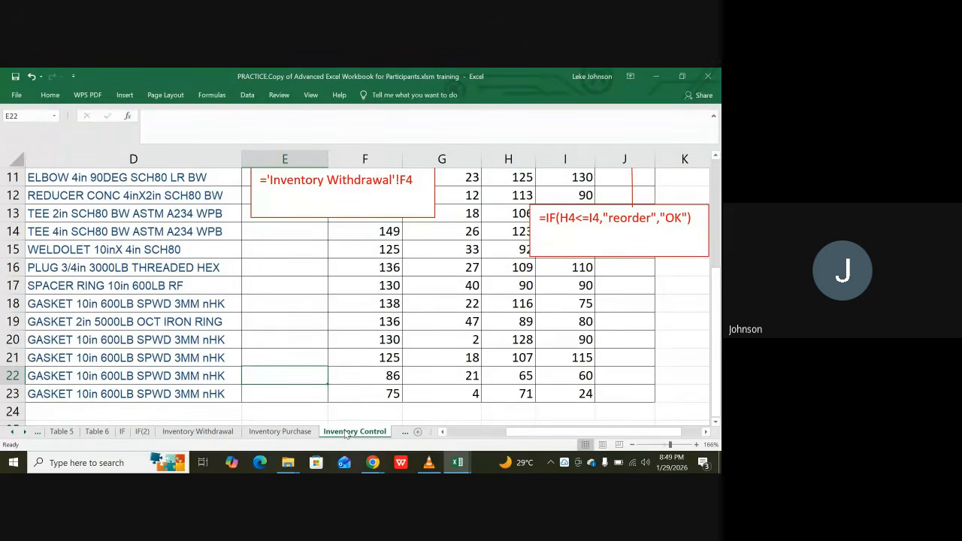
scroll(366, 416, "up", 4)
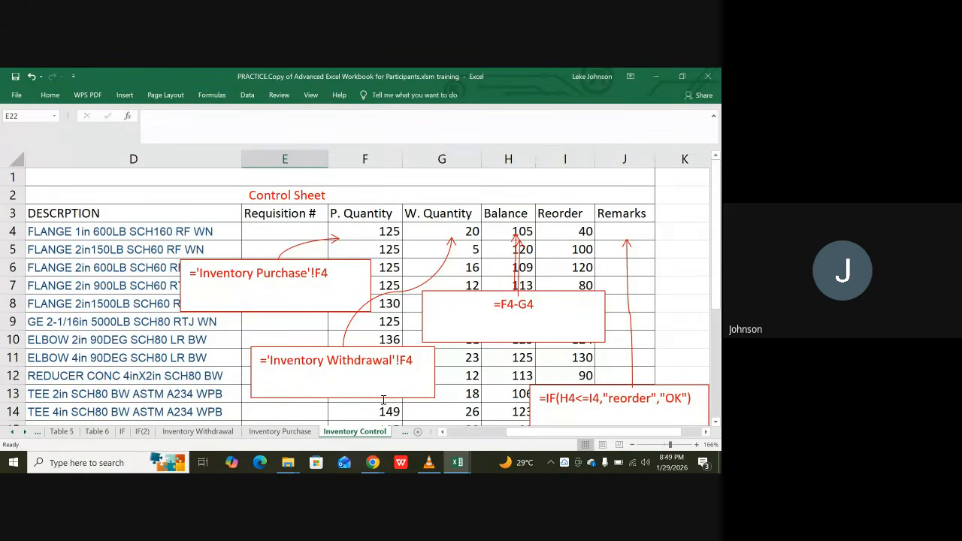
left_click(281, 432)
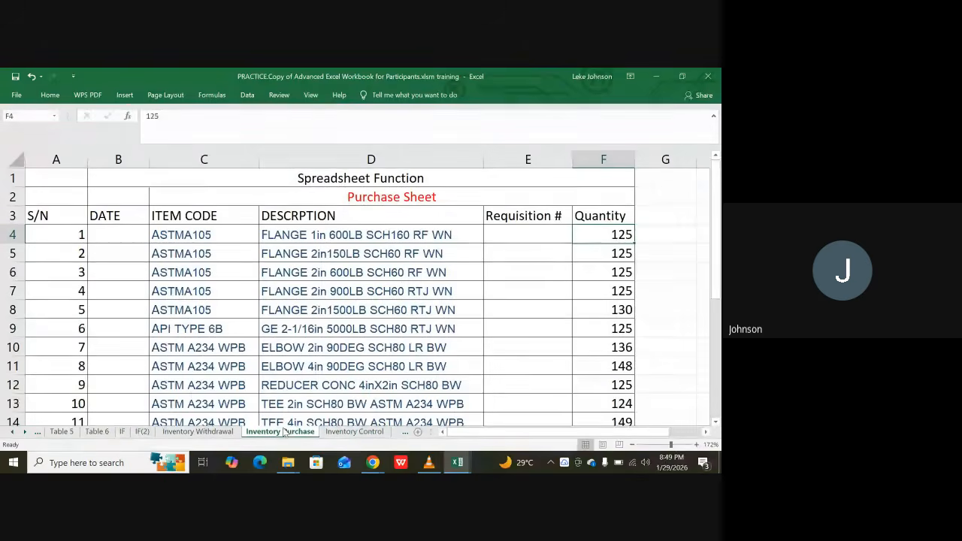
left_click(196, 433)
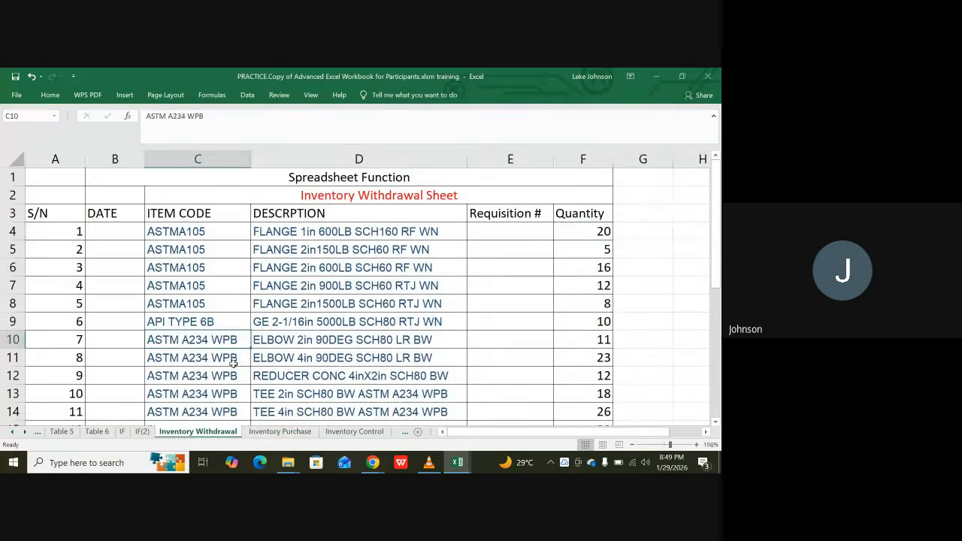
Compare the item lists and Quantity columns of the Inventory Purchase and Inventory Withdrawal sheets
left_click(280, 432)
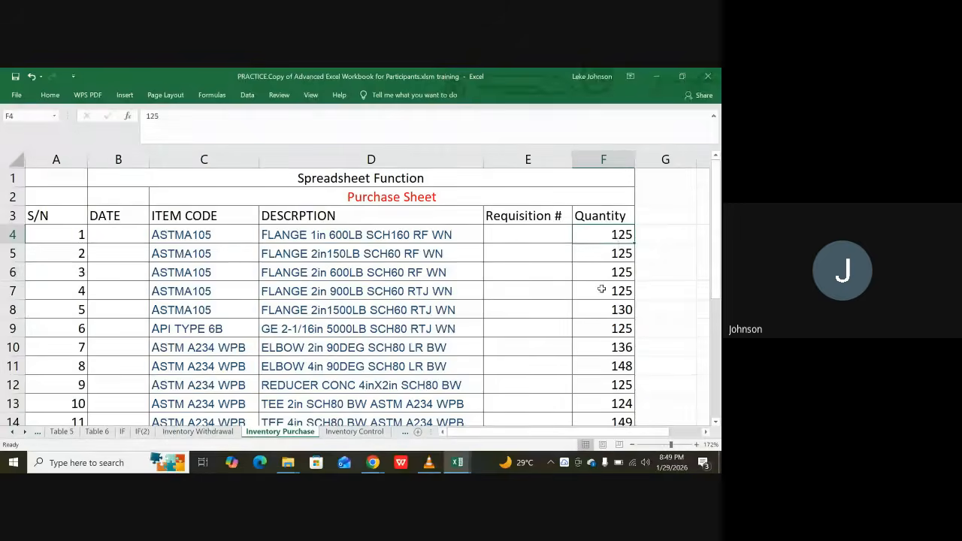
scroll(590, 323, "down", 6)
scroll(581, 357, "up", 4)
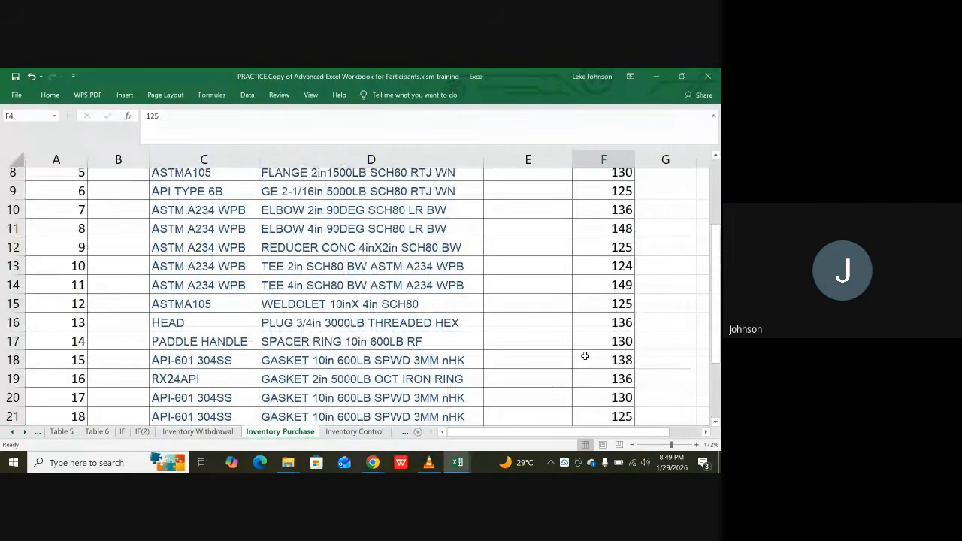
scroll(584, 356, "up", 3)
left_click(188, 433)
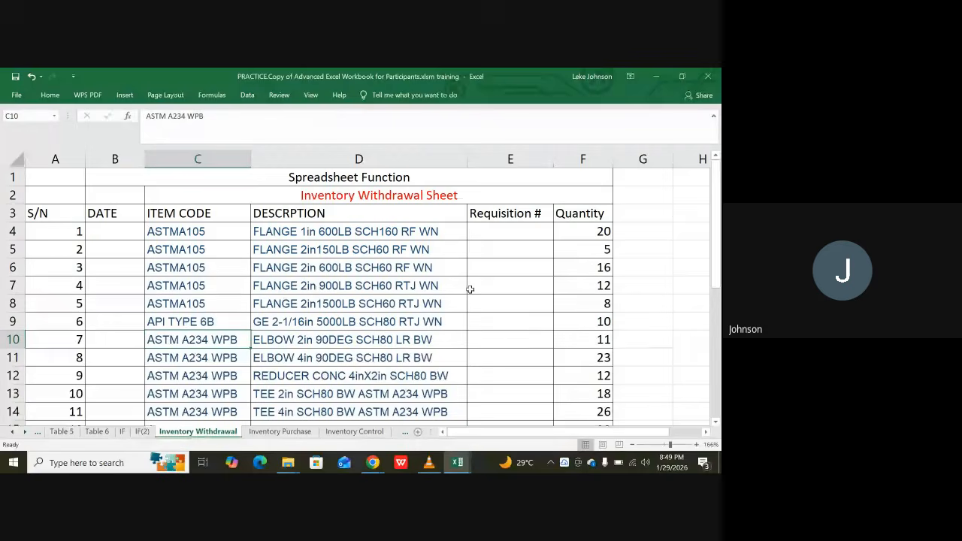
left_click(280, 433)
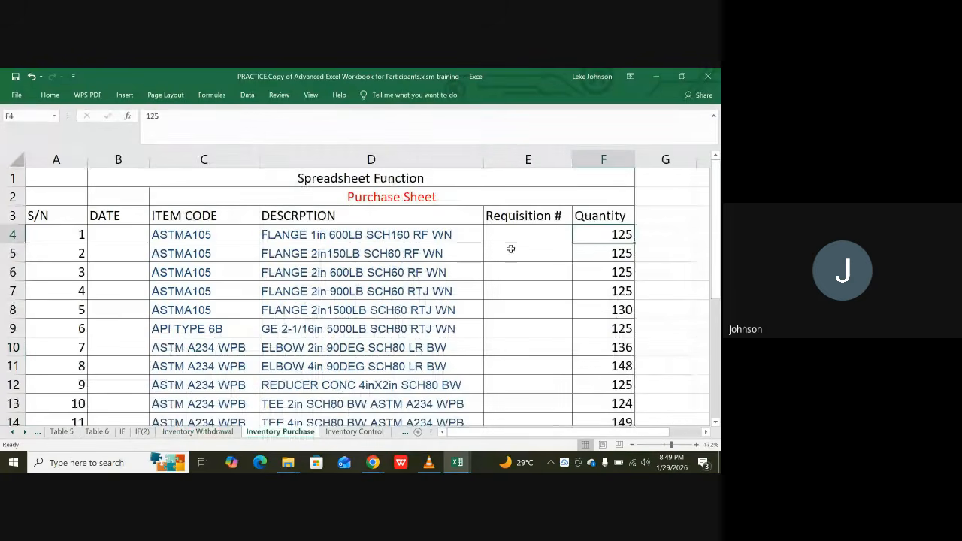
left_click(198, 432)
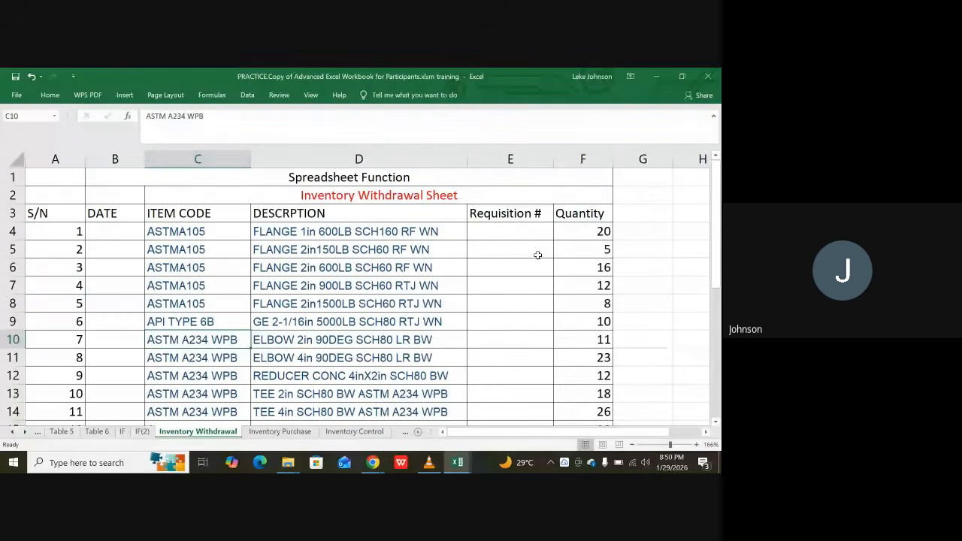
Trace the purchased quantity formula in F4 of Inventory Control to its source cell on the Inventory Purchase sheet
scroll(541, 301, "down", 6)
scroll(521, 324, "up", 3)
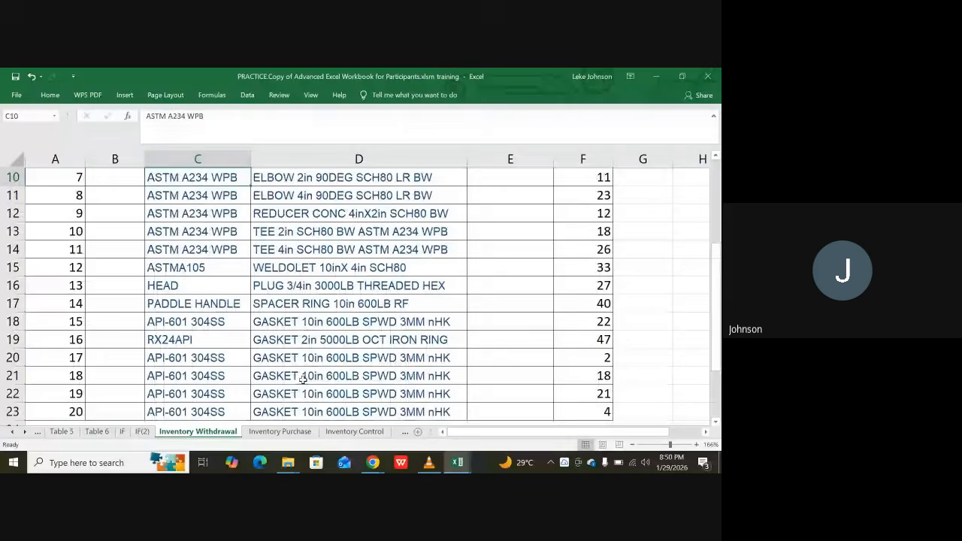
left_click(352, 432)
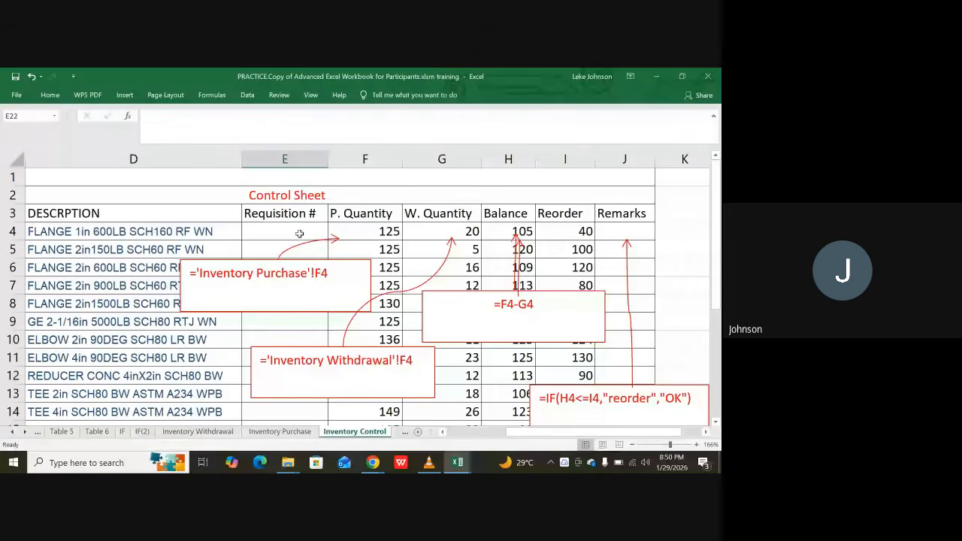
left_click(359, 232)
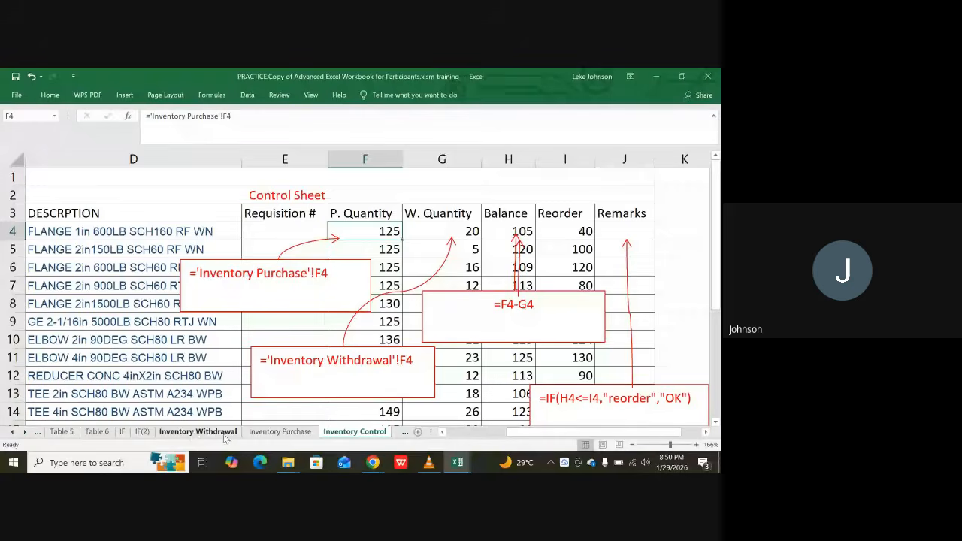
left_click(277, 439)
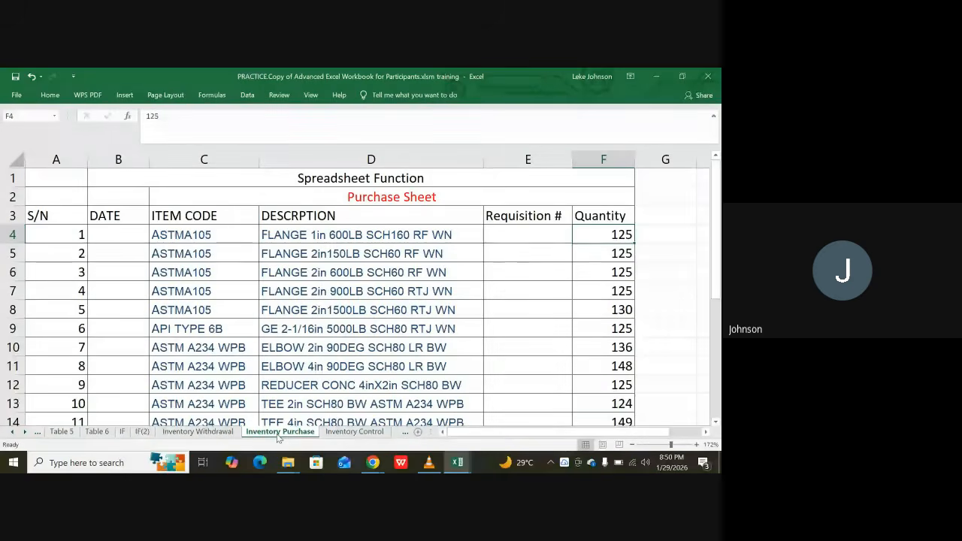
left_click(348, 432)
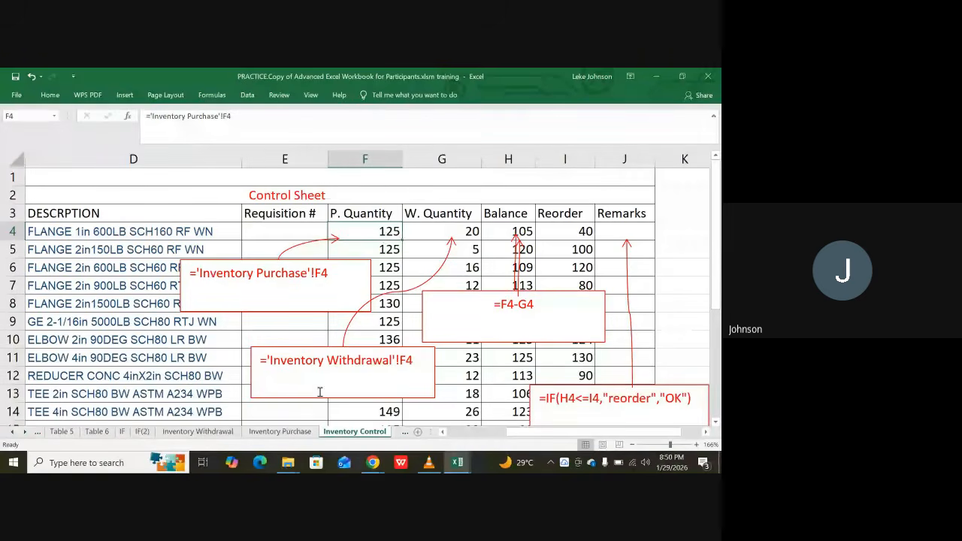
left_click(282, 432)
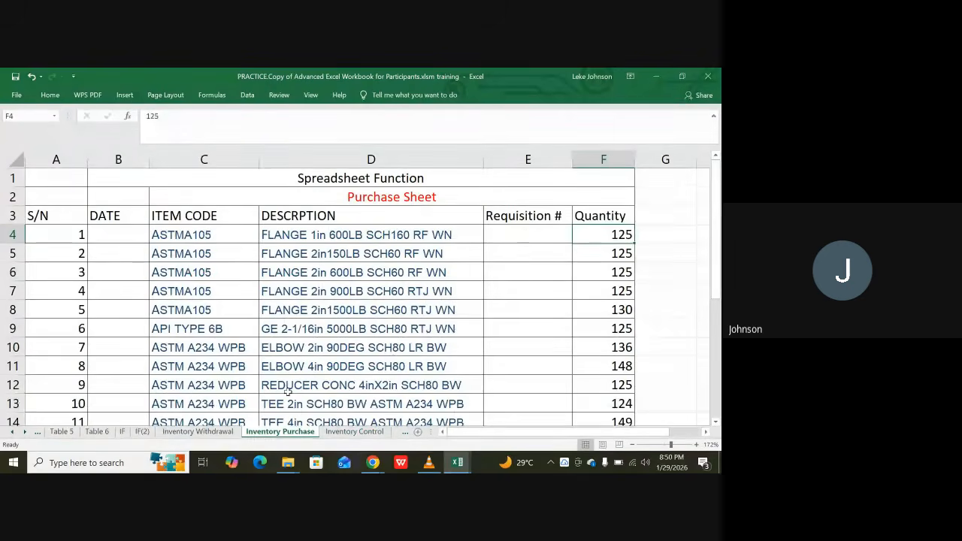
left_click(351, 433)
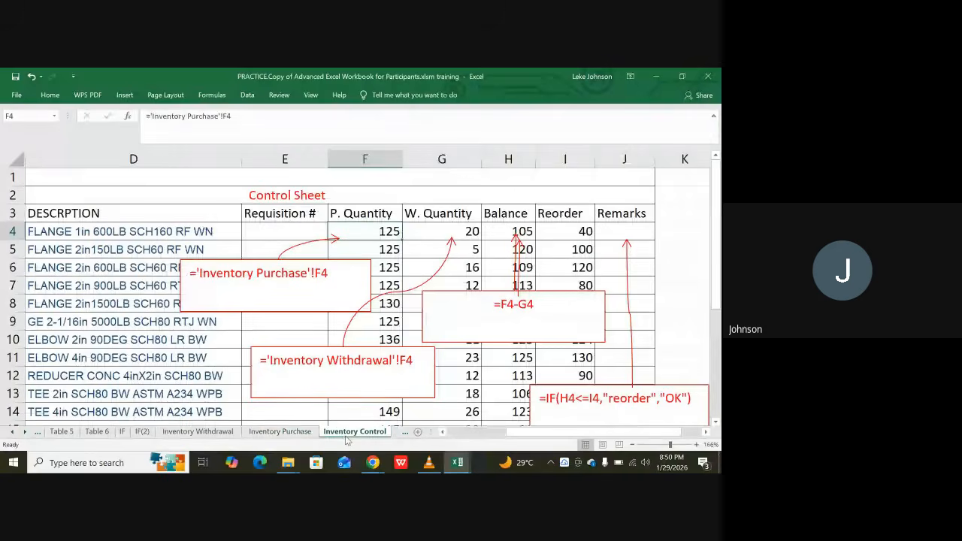
Trace the withdrawn quantity formula in G4 of Inventory Control to its source on the Inventory Withdrawal sheet
left_click(437, 236)
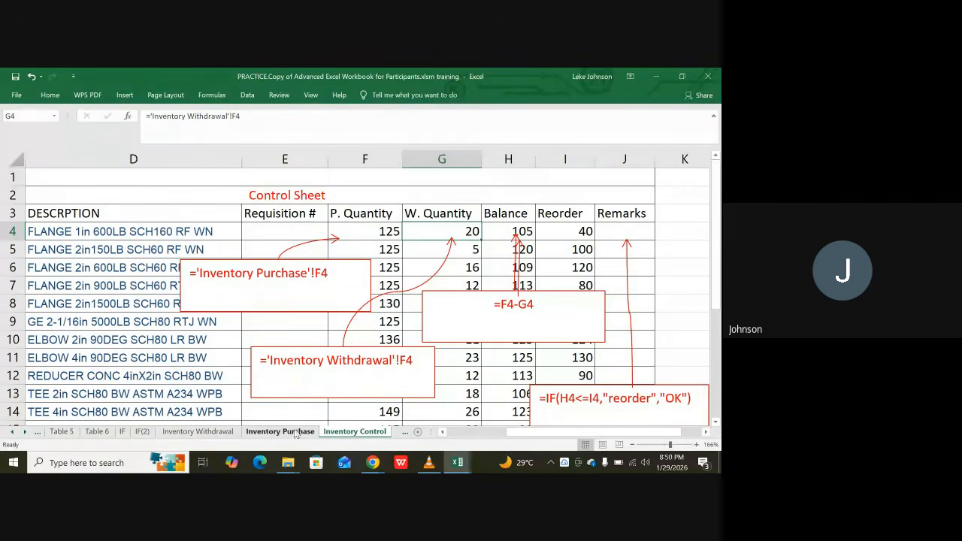
left_click(197, 432)
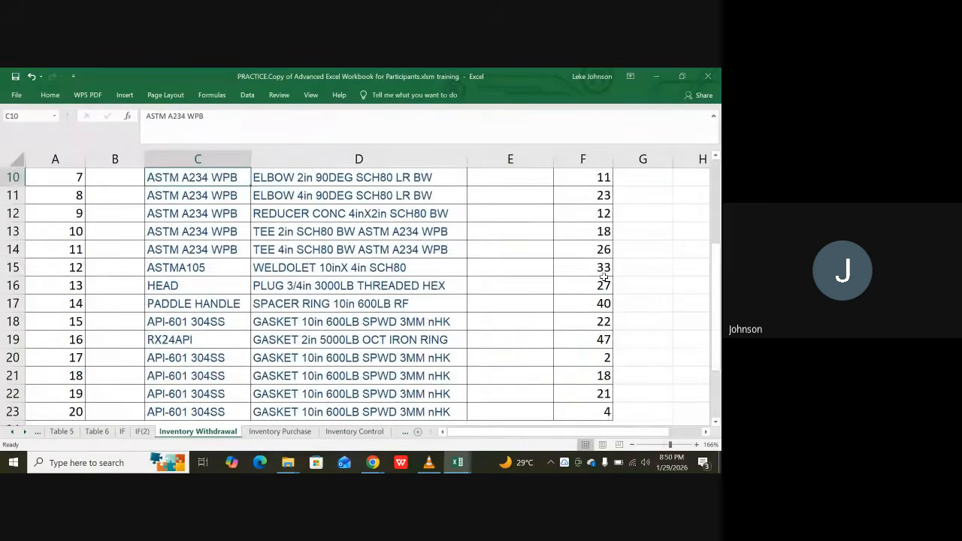
scroll(616, 276, "up", 3)
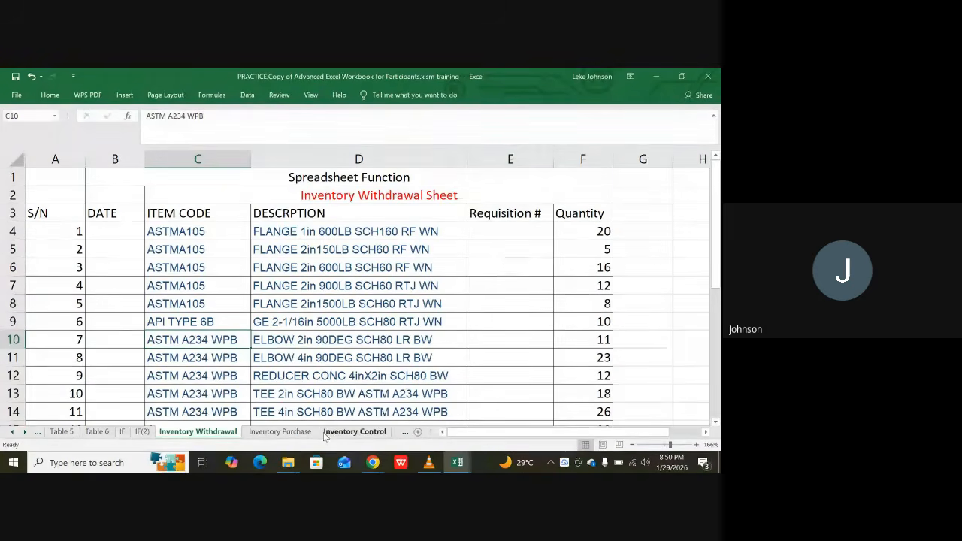
left_click(346, 438)
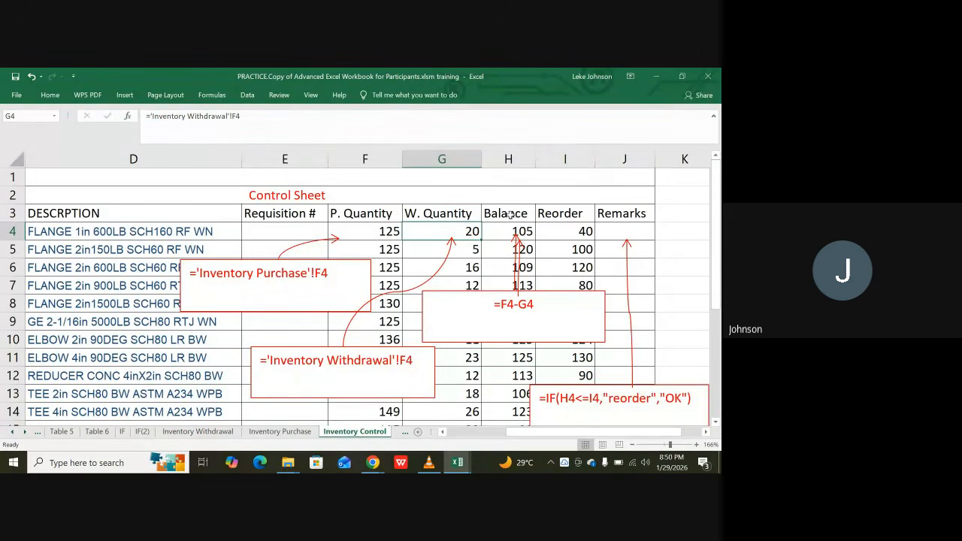
Examine the Balance formulas in H4, H5, H7 and H12 of Inventory Control against the quantities in F4 and G4
left_click(367, 236)
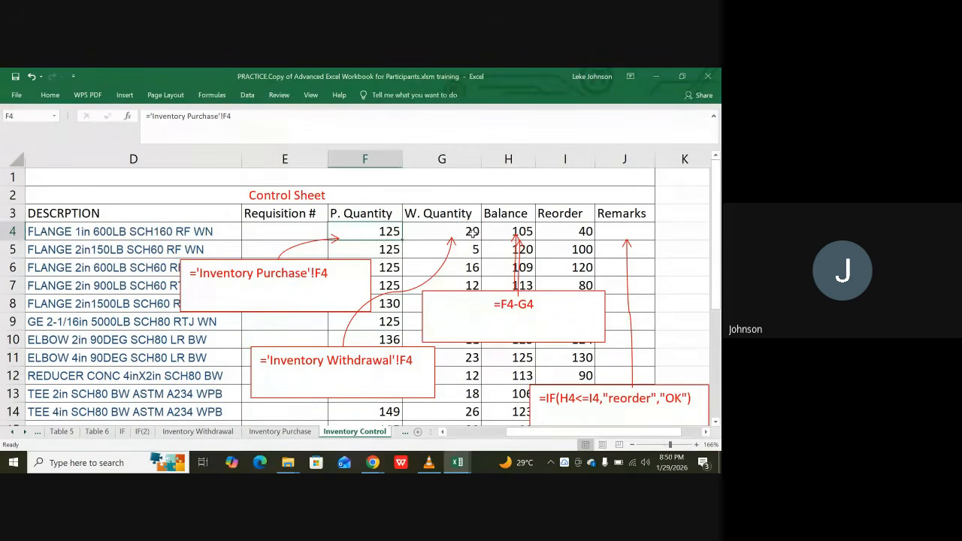
left_click(466, 238)
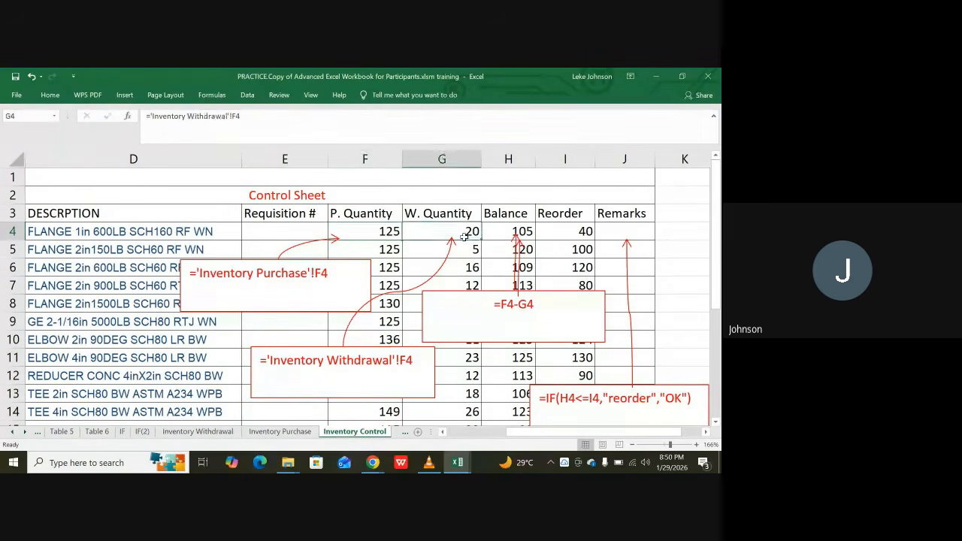
left_click(512, 233)
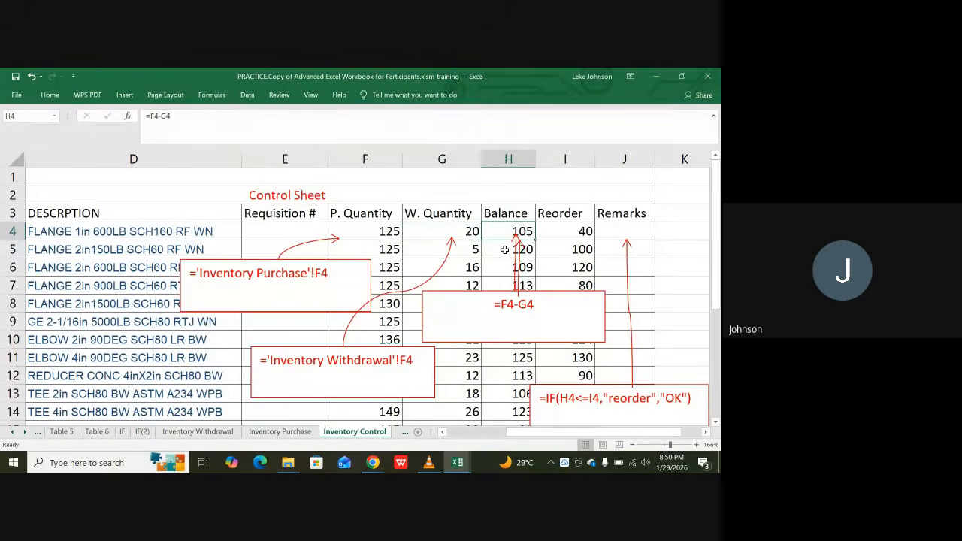
left_click(503, 252)
left_click(502, 284)
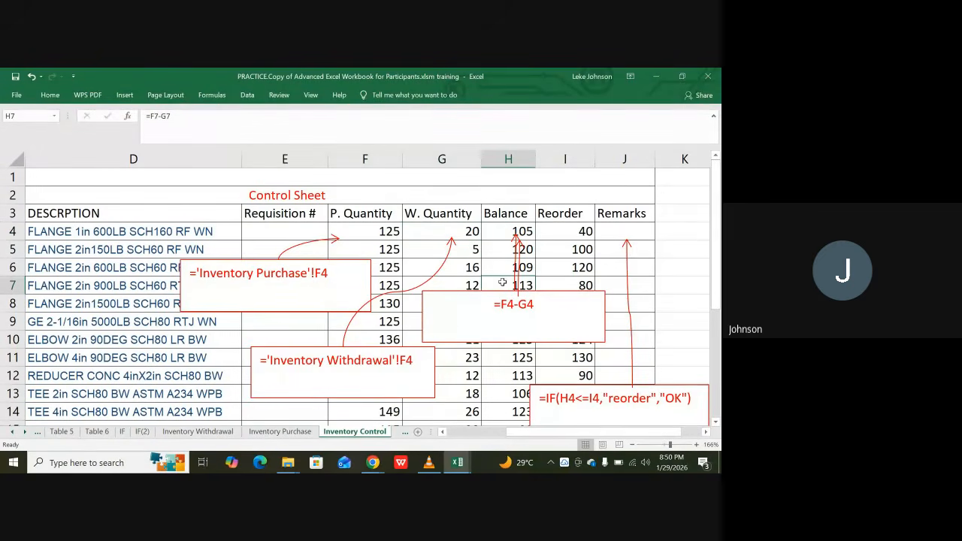
left_click(509, 373)
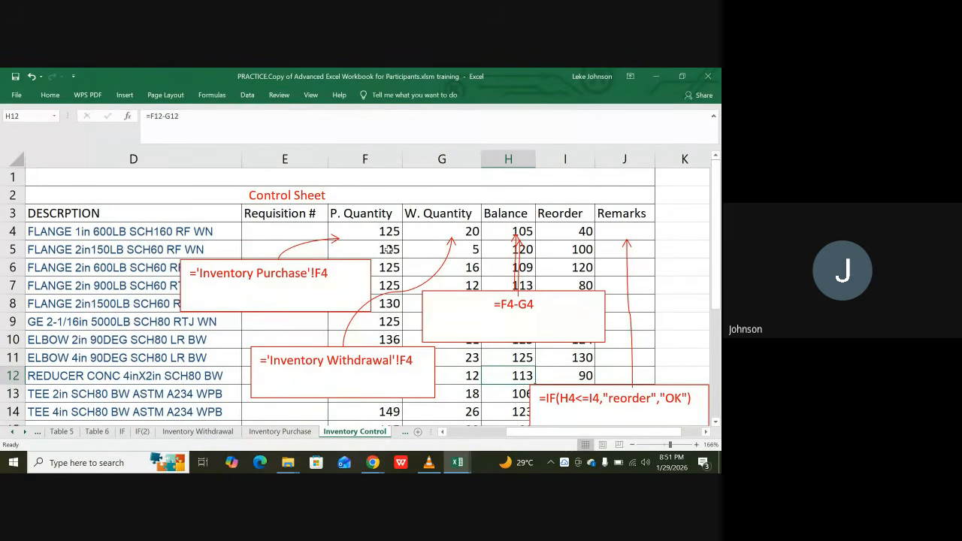
Inspect the Reorder levels in I4, I5, I6 and I12 and compare the balance in H4 with I4
left_click(578, 233)
left_click(579, 248)
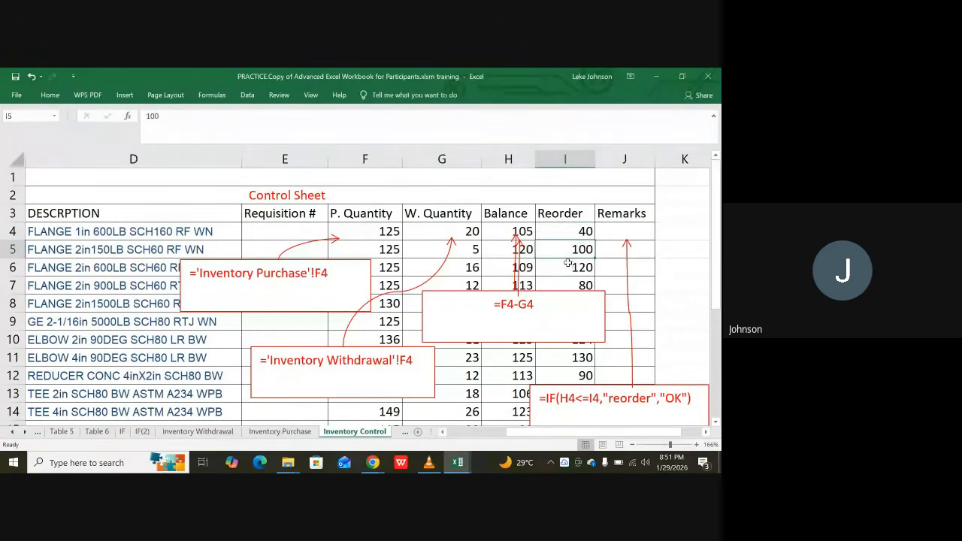
left_click(568, 266)
left_click(579, 292)
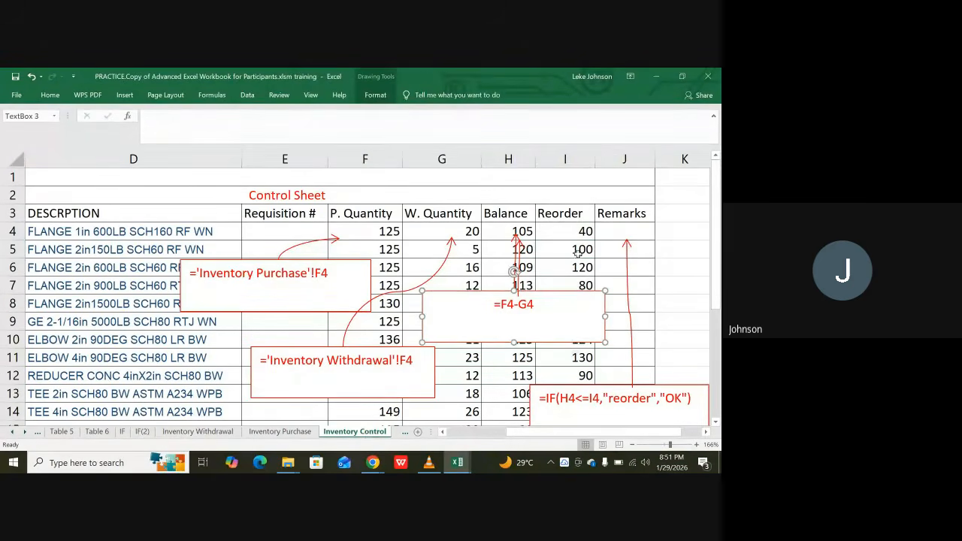
left_click(579, 253)
left_click(583, 376)
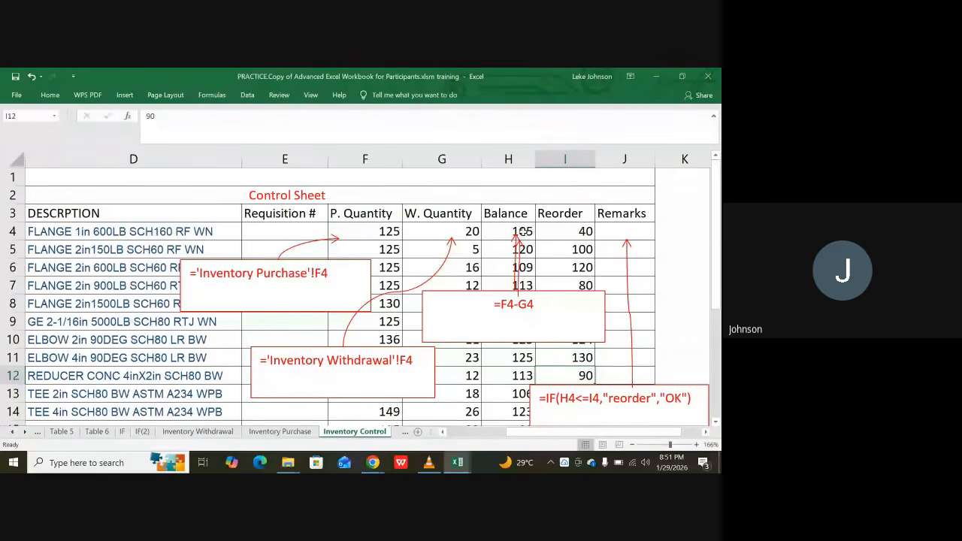
left_click(520, 233)
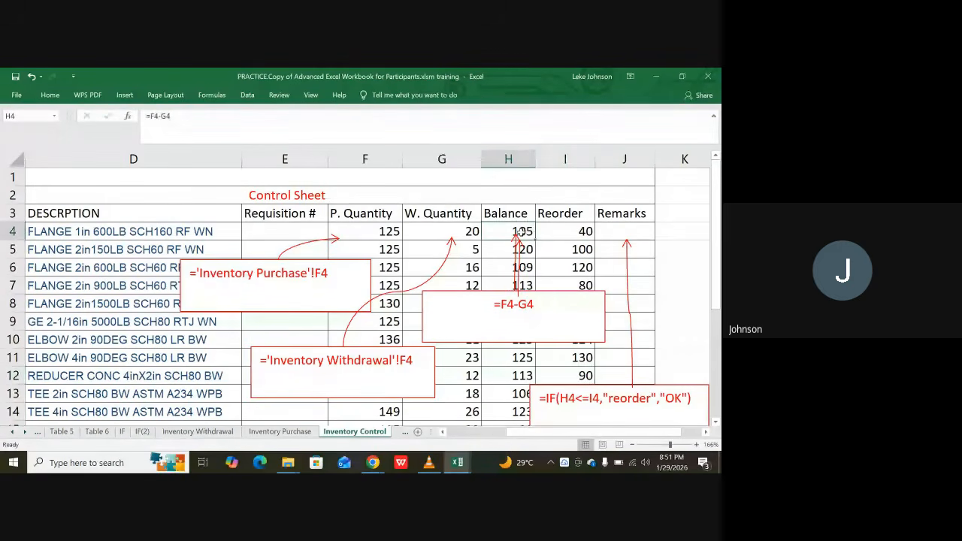
left_click(565, 227)
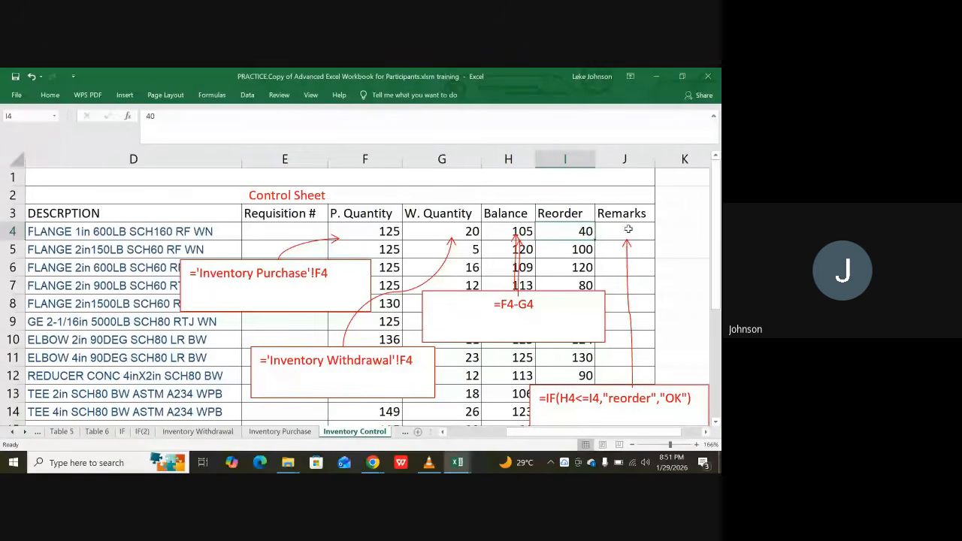
Review the Inventory Control rows down to row 23, including the empty Remarks column, alongside the Inventory Withdrawal and Inventory Purchase sheets
scroll(627, 259, "down", 5)
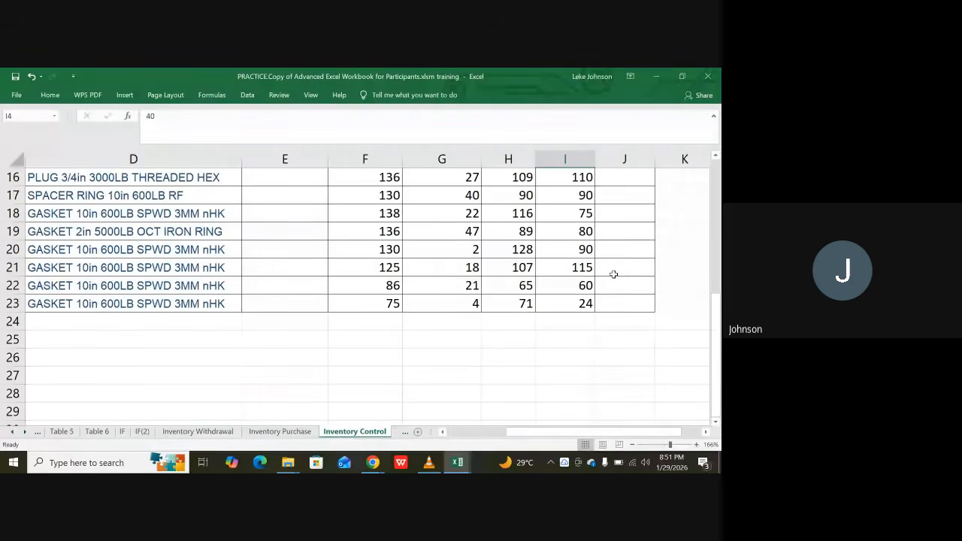
left_click(186, 434)
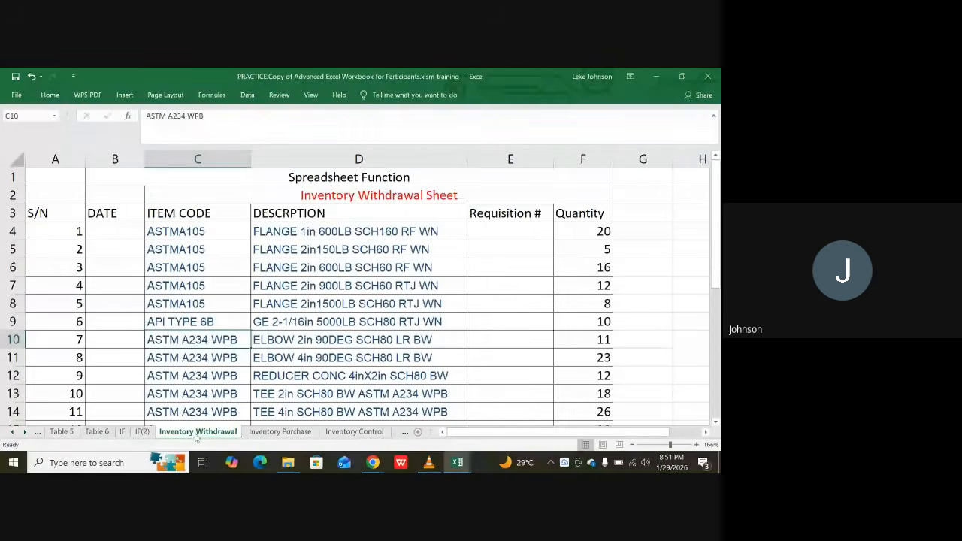
left_click(286, 435)
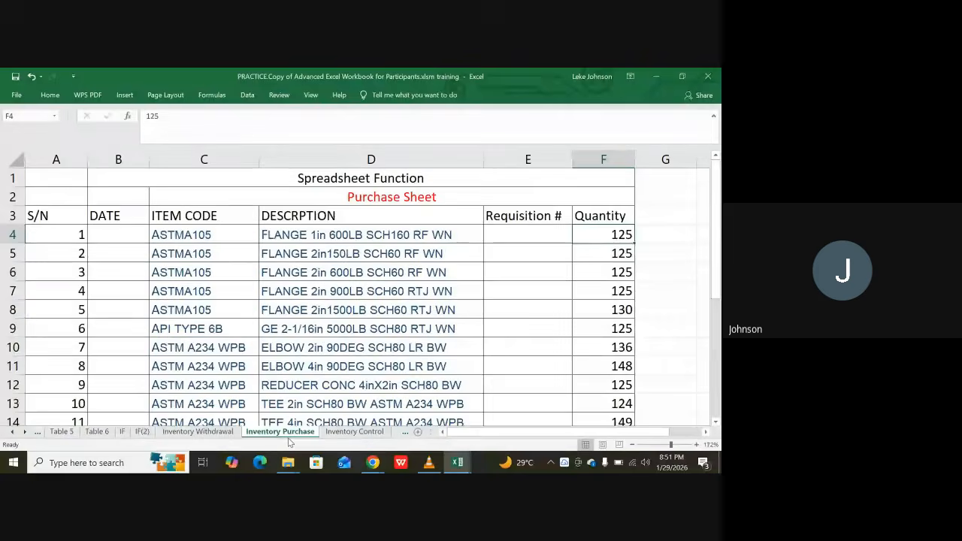
left_click(342, 435)
scroll(371, 339, "up", 5)
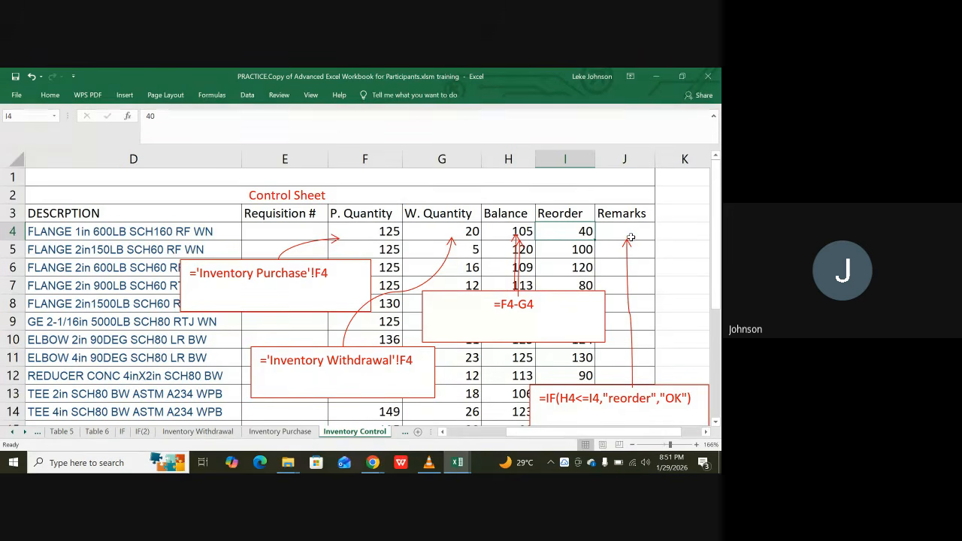
scroll(620, 340, "down", 3)
scroll(620, 340, "down", 1)
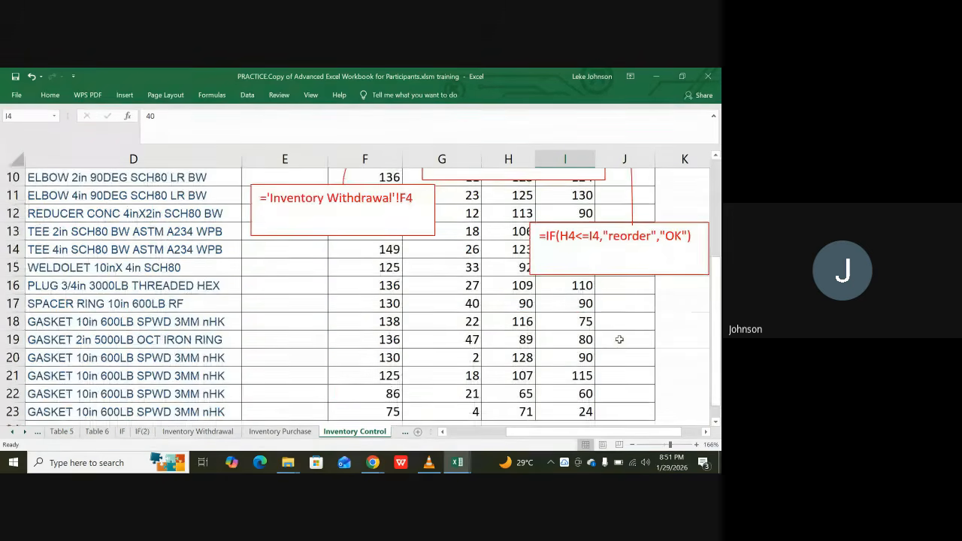
scroll(620, 340, "up", 3)
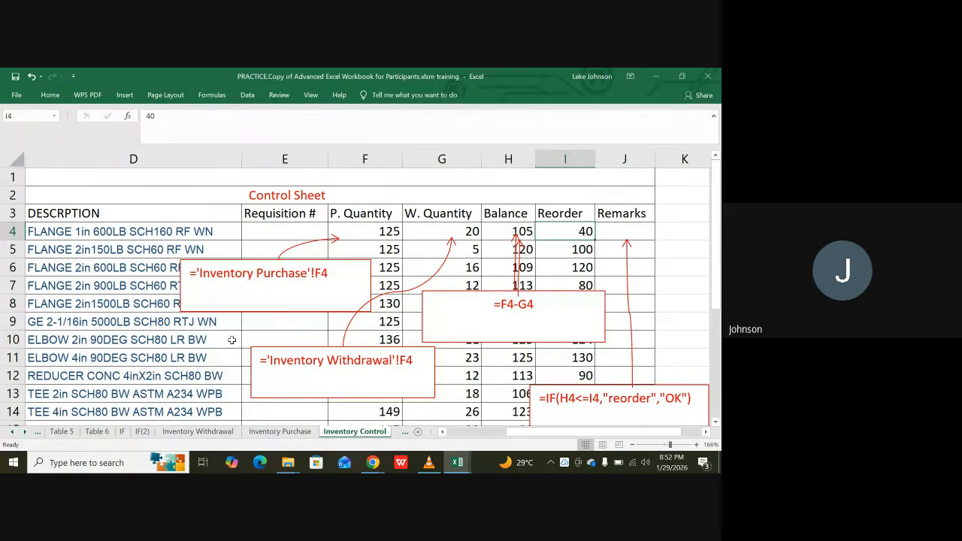
Look back through the names of the workbook's earlier worksheets as far as the session protection sheet
left_click(11, 434)
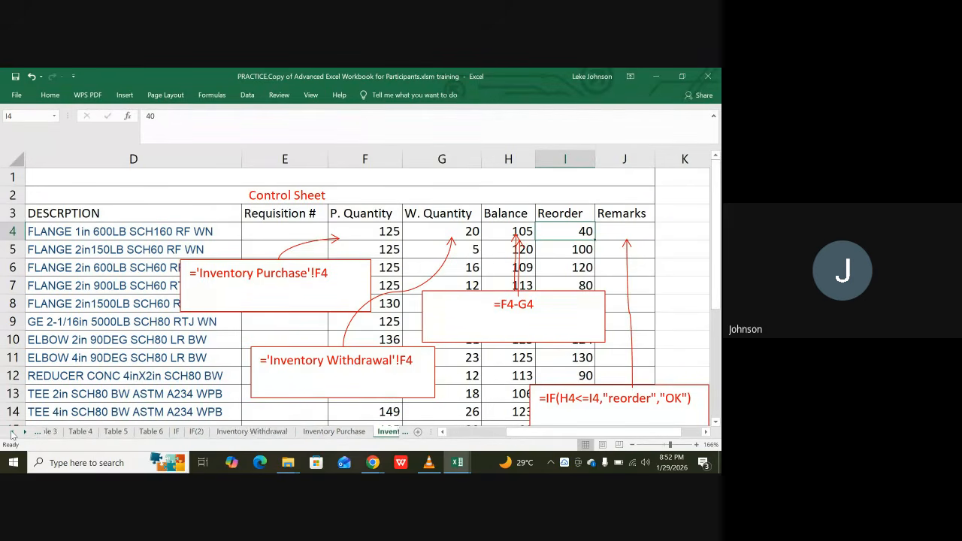
left_click(12, 434)
left_click(12, 435)
left_click(12, 435)
left_click(11, 435)
left_click(11, 434)
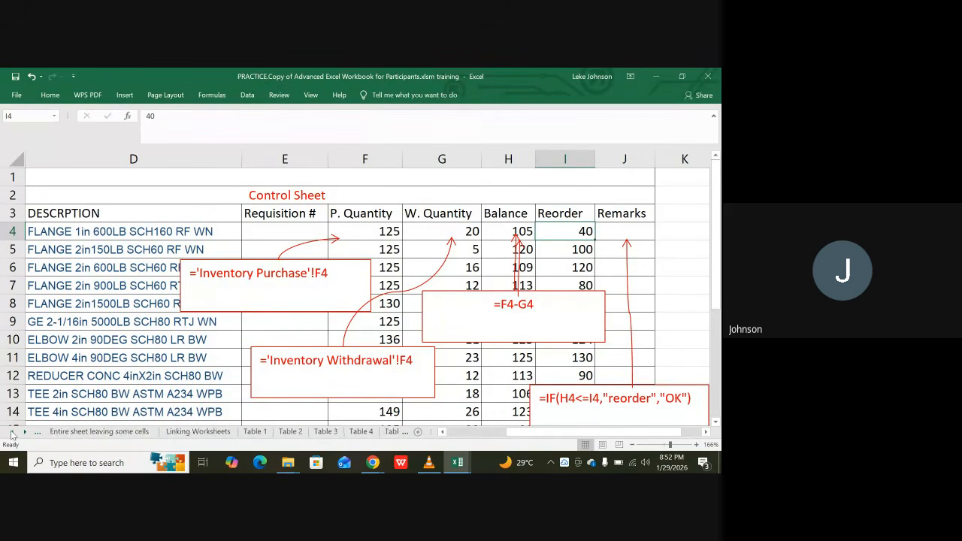
left_click(11, 435)
left_click(11, 435)
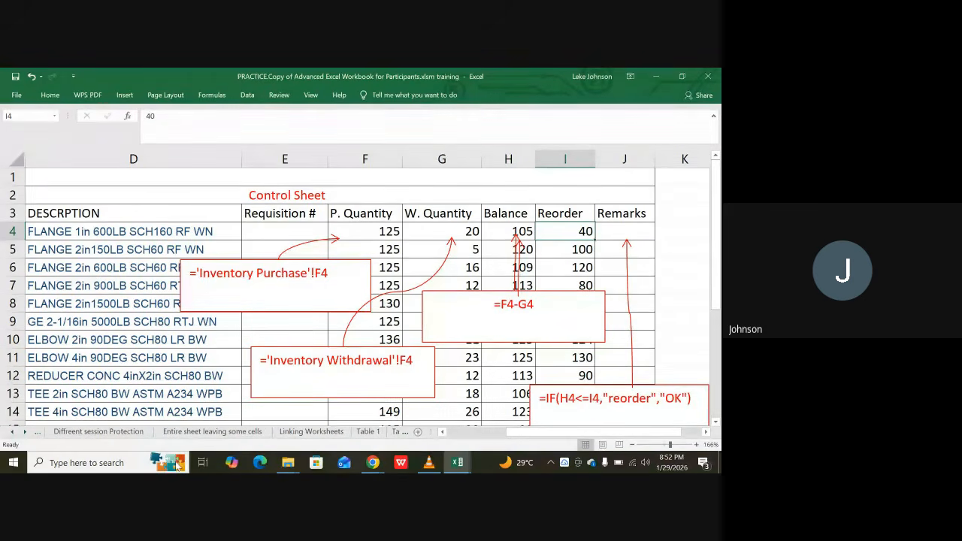
Check the Google Meet call in Chrome and return to the practice workbook in Excel
left_click(373, 460)
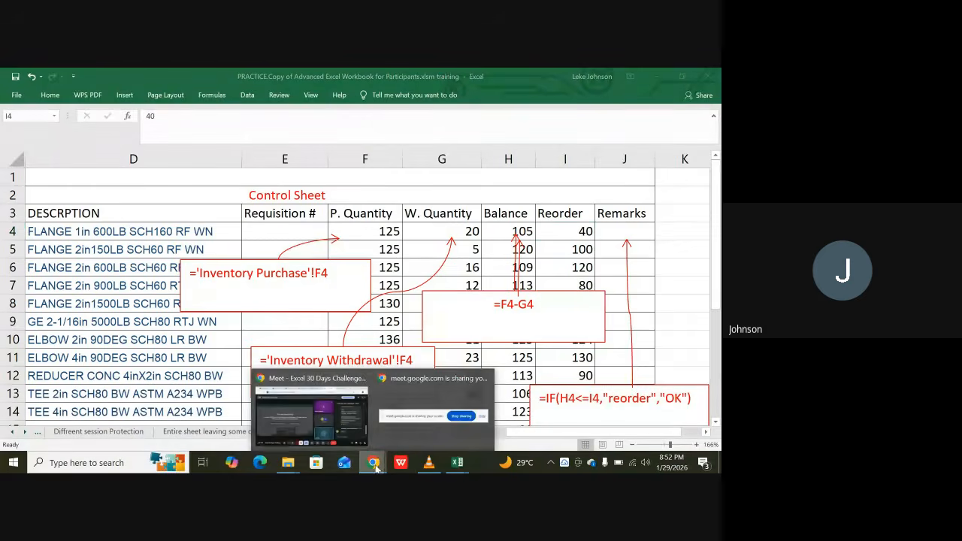
left_click(310, 406)
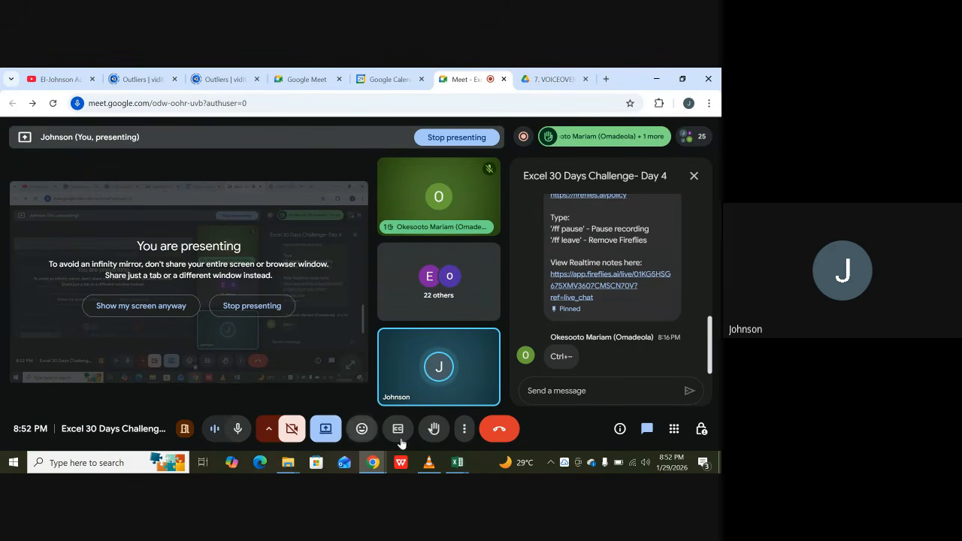
mouse_move(462, 466)
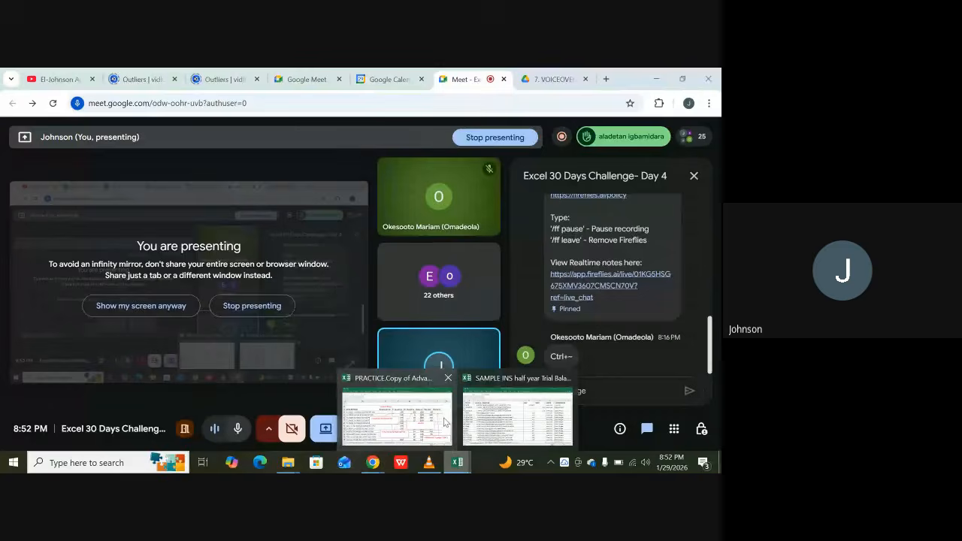
mouse_move(469, 421)
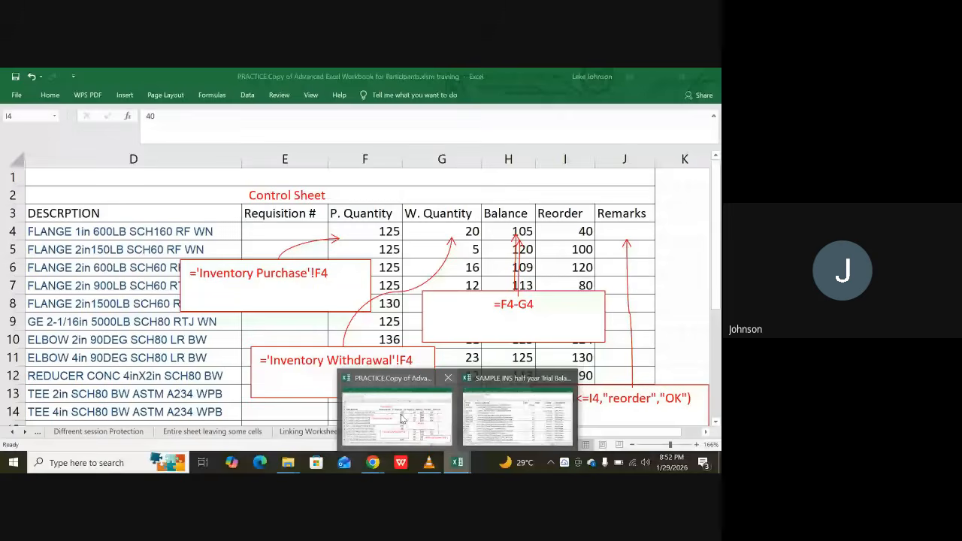
left_click(402, 419)
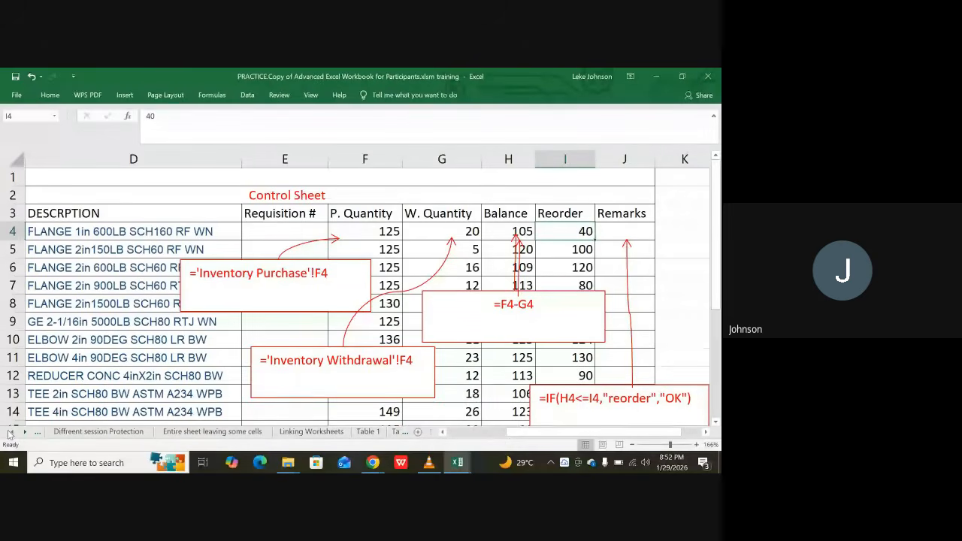
Go back to the first worksheets of the workbook and show the Start sheet, followed by the TOUR notes on formulas
left_click(9, 434)
left_click(9, 433)
left_click(9, 434)
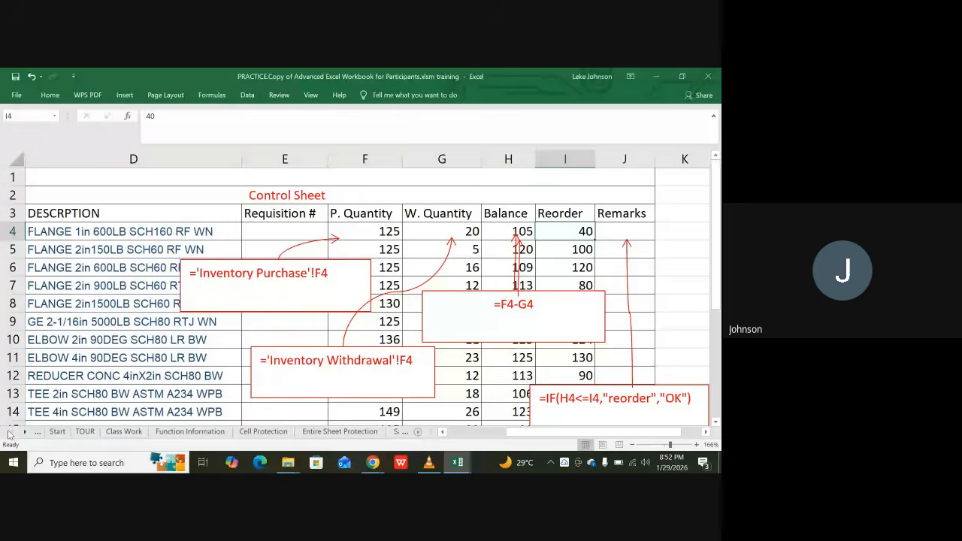
left_click(57, 431)
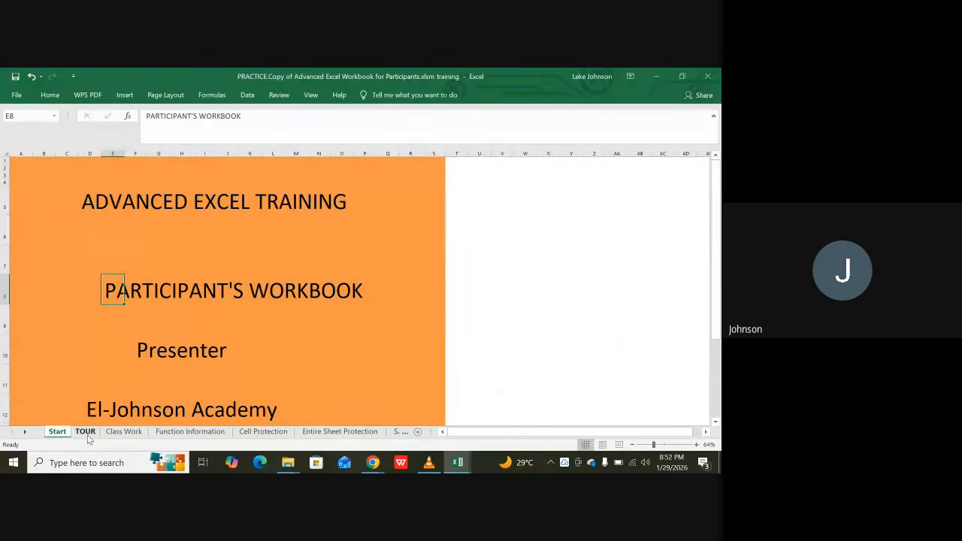
left_click(85, 433)
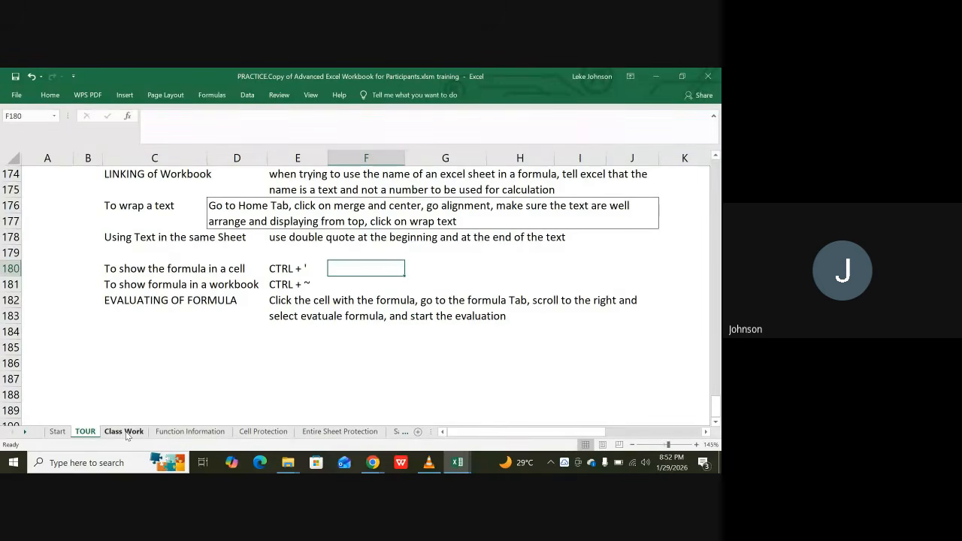
Review the multiplication table on the Class Work sheet from its first row down to the Income Levels table
left_click(124, 432)
scroll(147, 374, "up", 10)
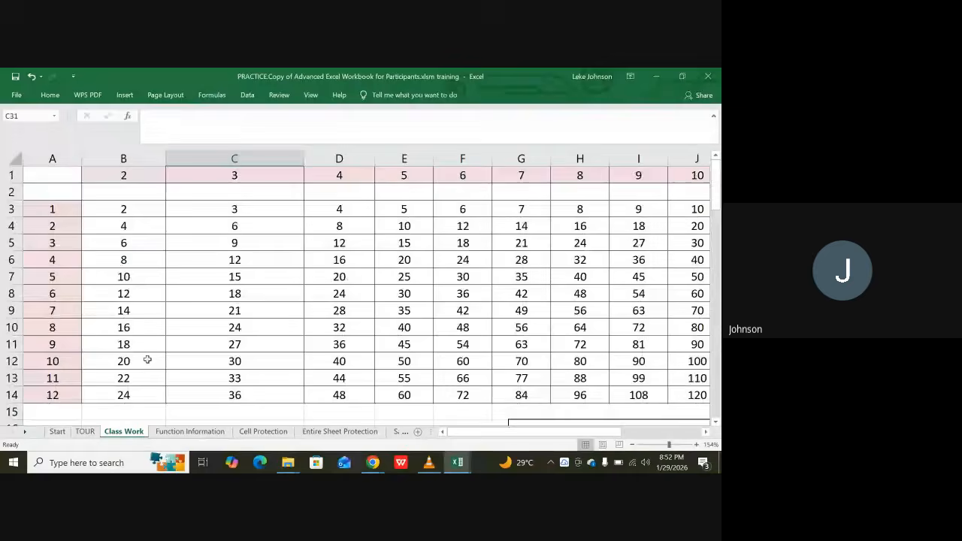
scroll(151, 358, "down", 5)
scroll(150, 358, "up", 5)
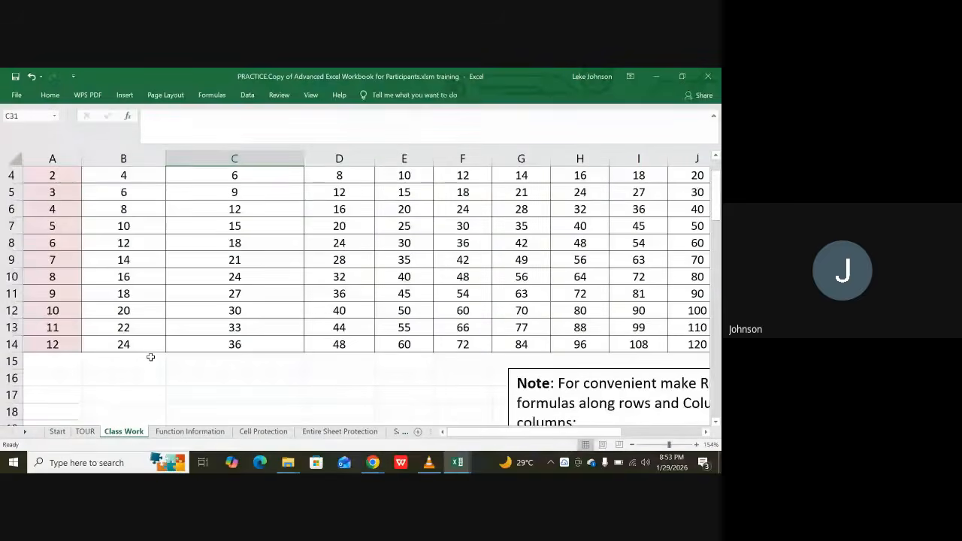
scroll(139, 361, "down", 2)
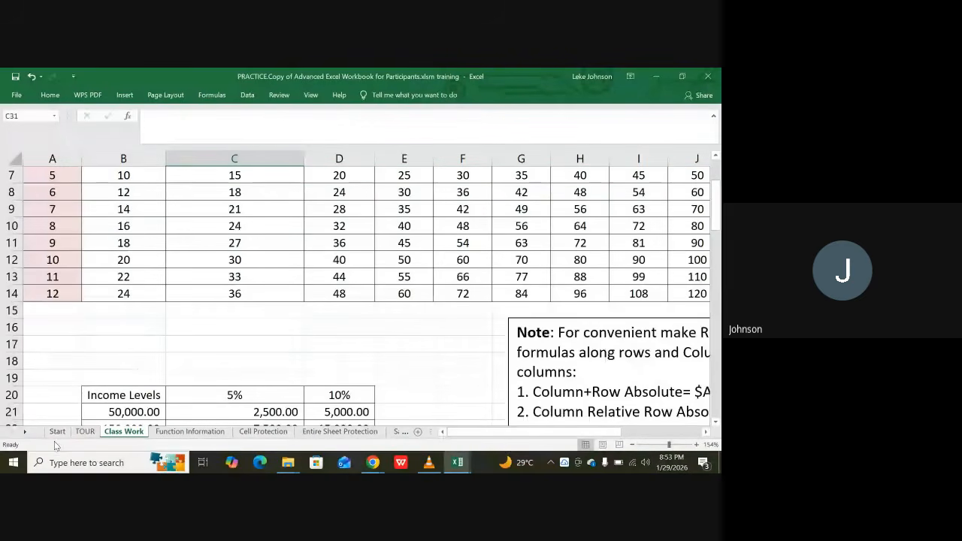
Show the Function Information sheet with the use, syntax and remarks for the logical and text functions
left_click(26, 438)
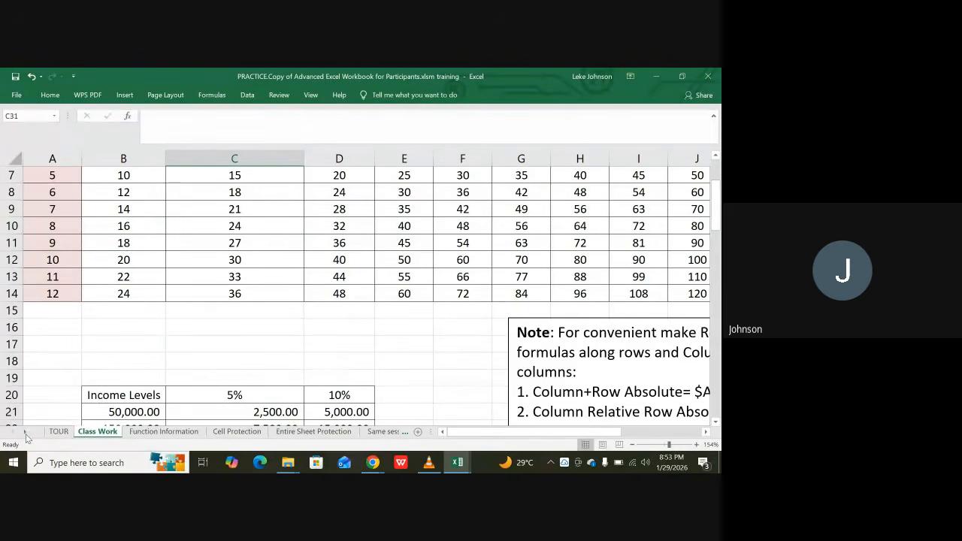
left_click(158, 432)
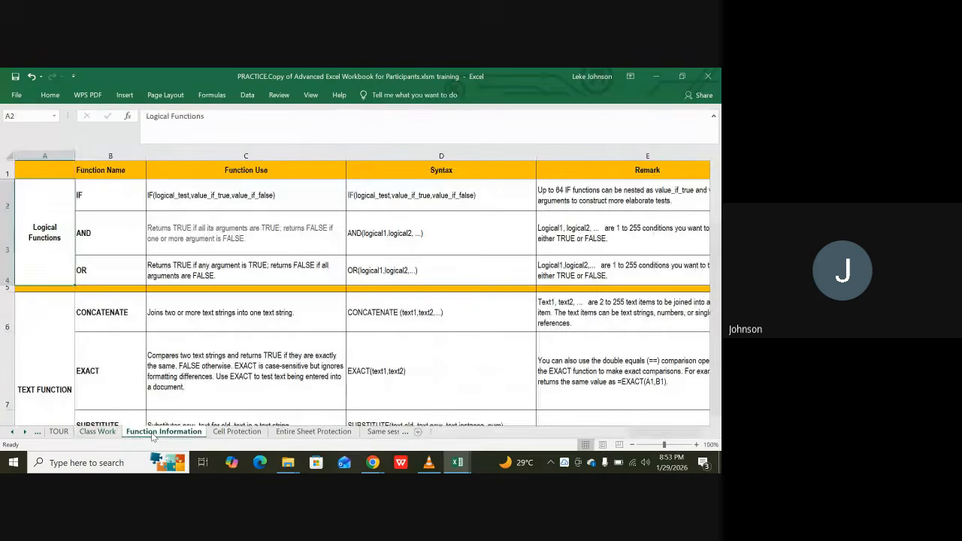
left_click(9, 437)
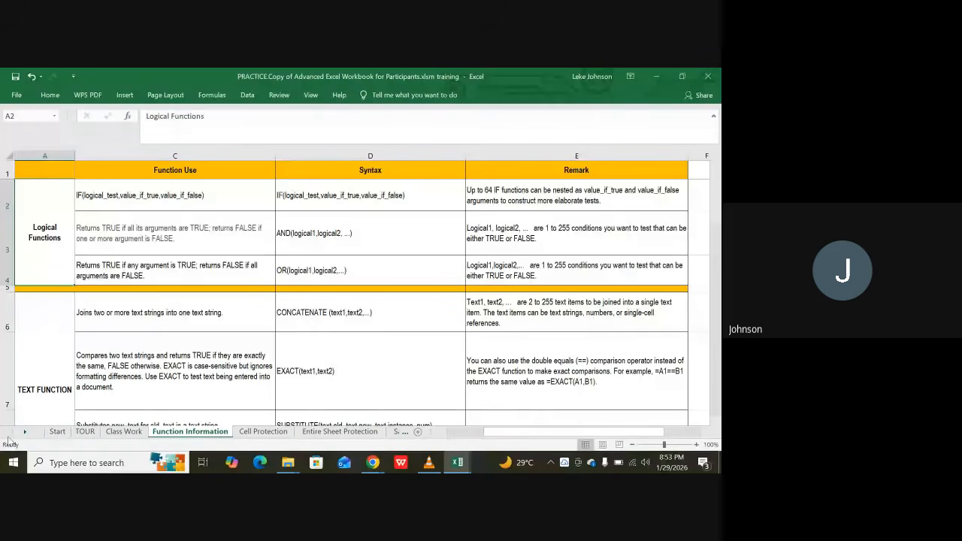
Run through the Start, TOUR, Class Work and Function Information sheets once more in order
left_click(58, 432)
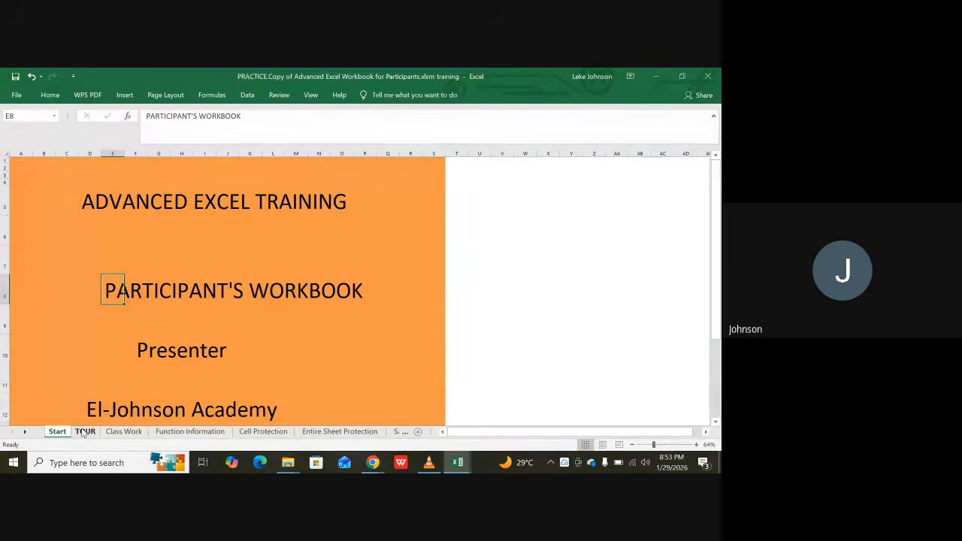
left_click(86, 433)
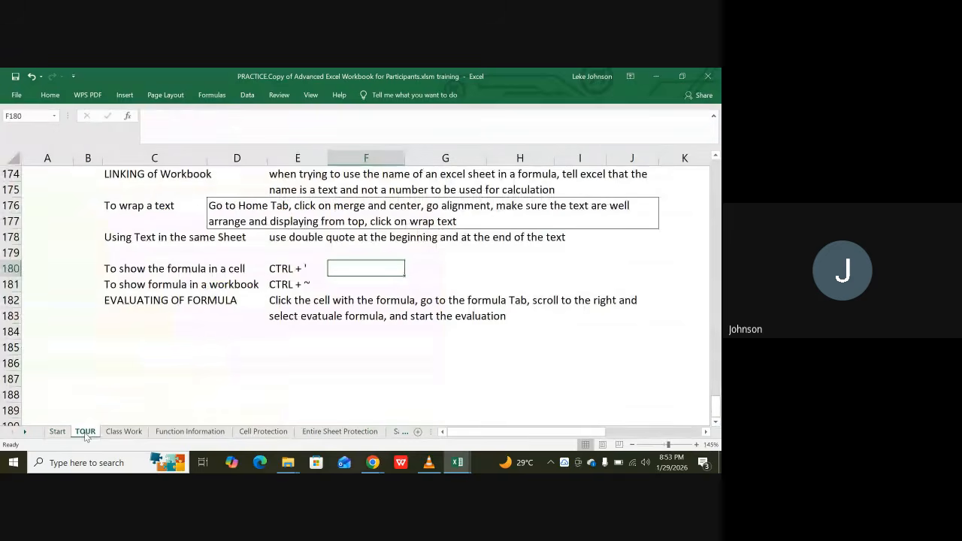
left_click(127, 435)
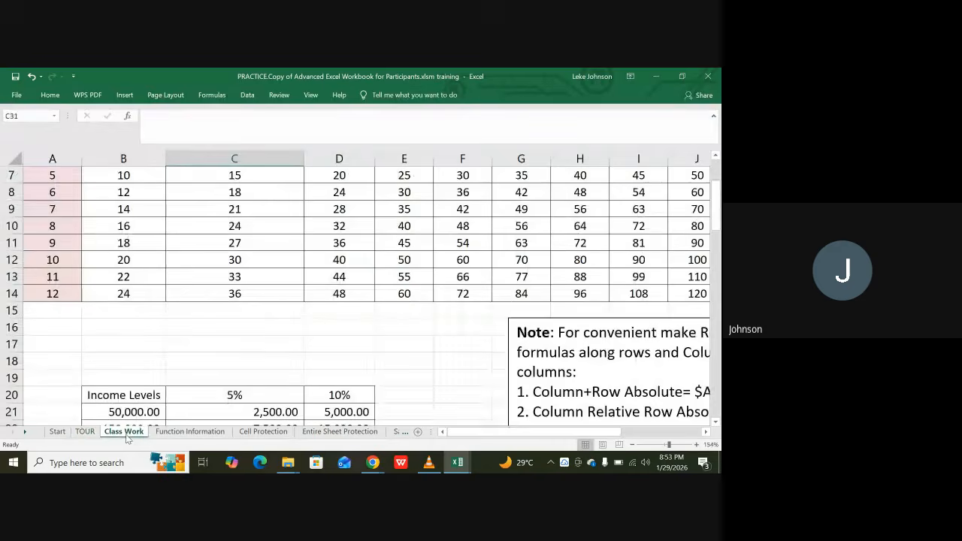
left_click(193, 435)
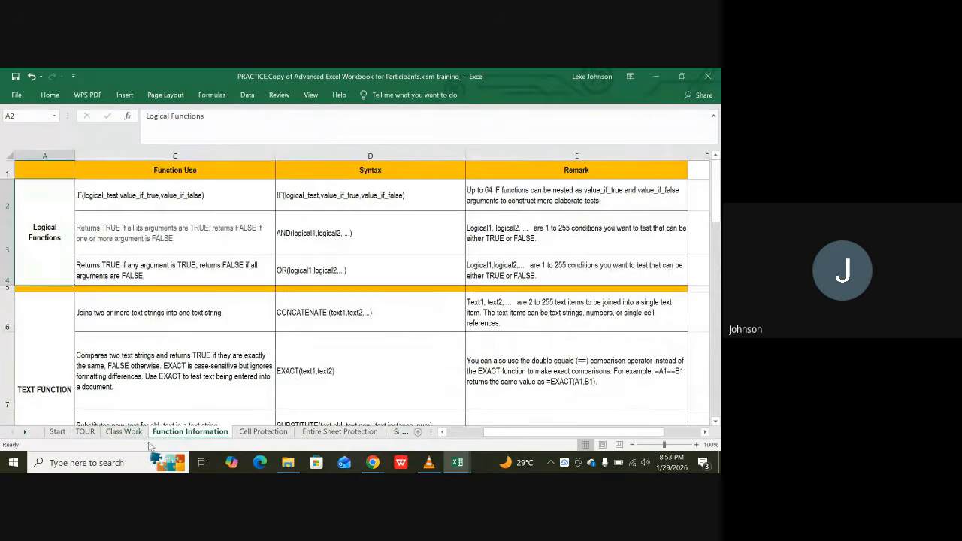
Move past the protection sheets and show the Linking Worksheets sheet with its cross-sheet SUM formula examples
left_click(25, 435)
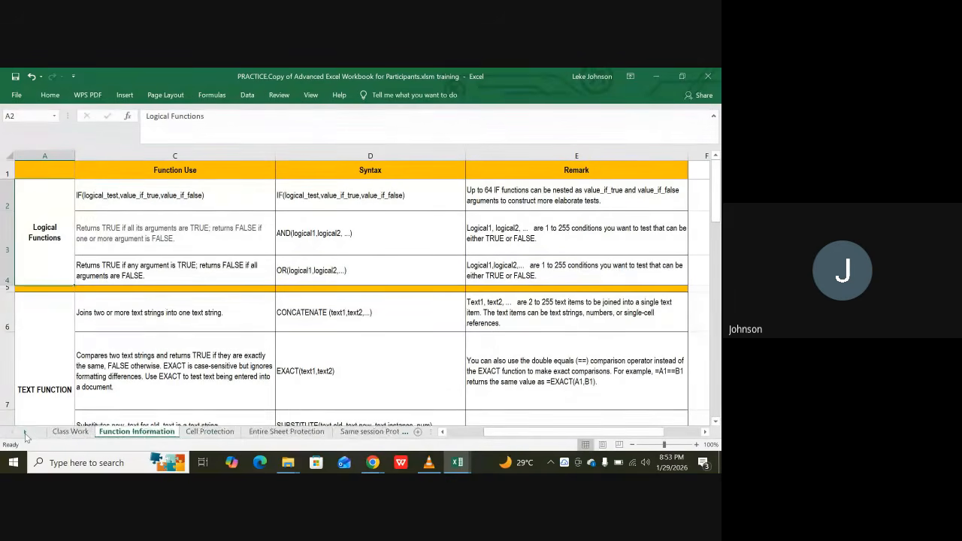
left_click(25, 434)
left_click(25, 434)
left_click(25, 435)
left_click(25, 434)
left_click(25, 434)
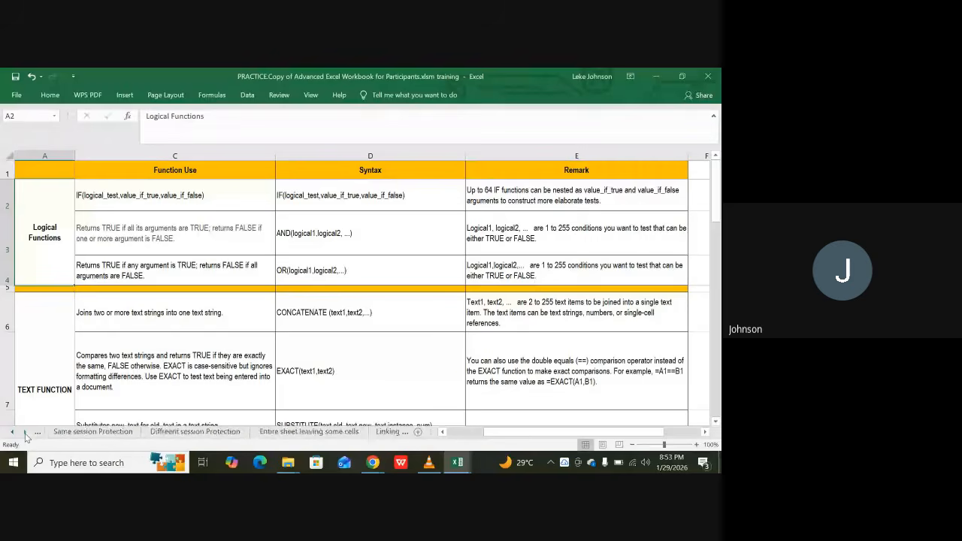
left_click(25, 434)
left_click(25, 434)
left_click(25, 434)
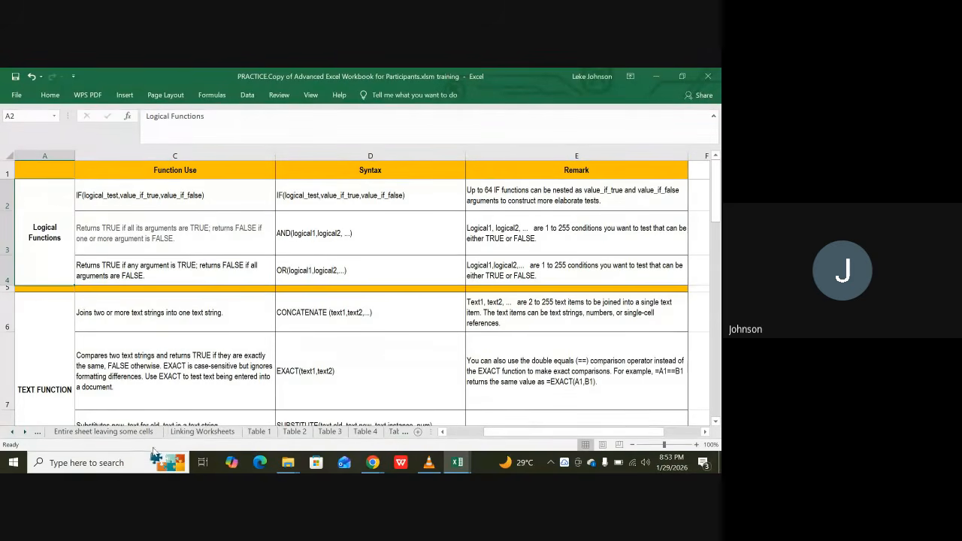
left_click(200, 434)
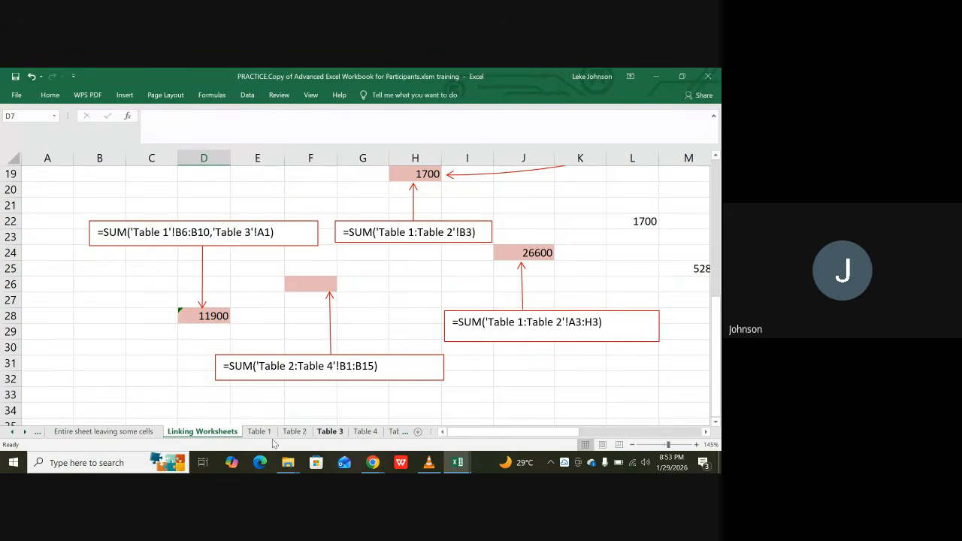
Show the IF sheet's reorder example and the IF(2) sheet's debt and payments balance formula
left_click(24, 433)
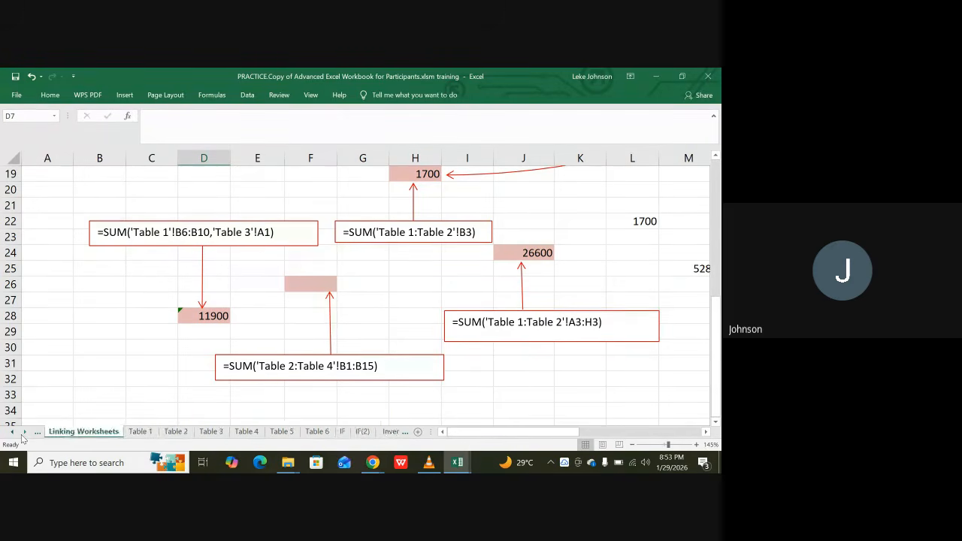
left_click(24, 433)
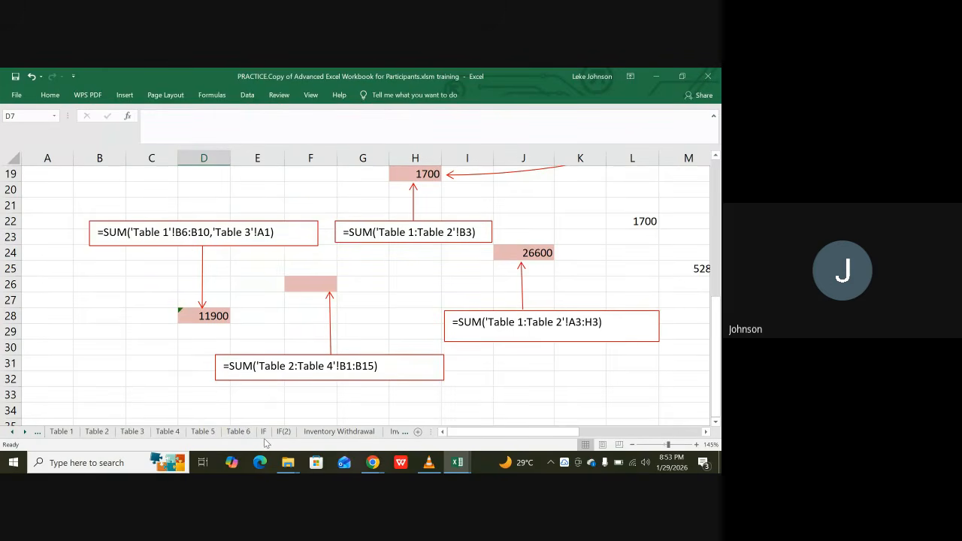
left_click(264, 432)
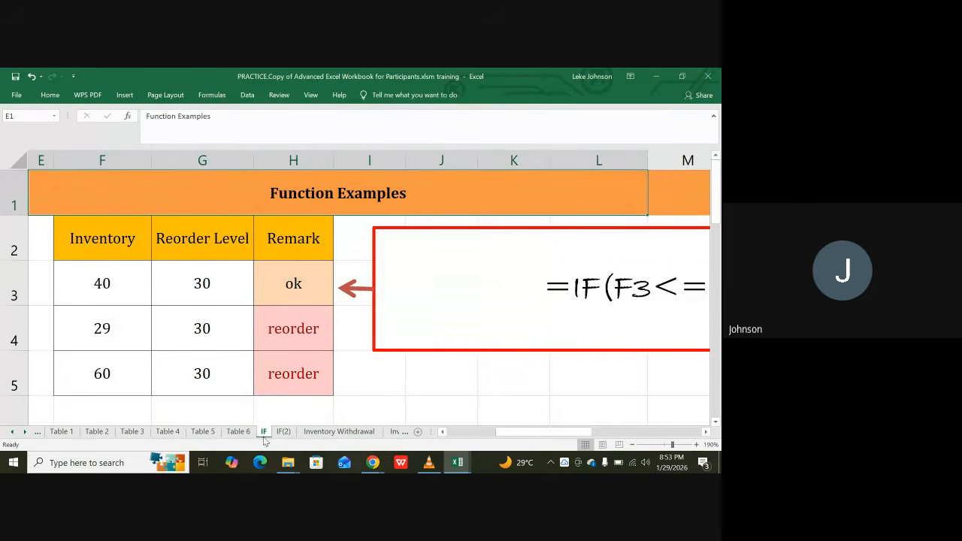
left_click(283, 432)
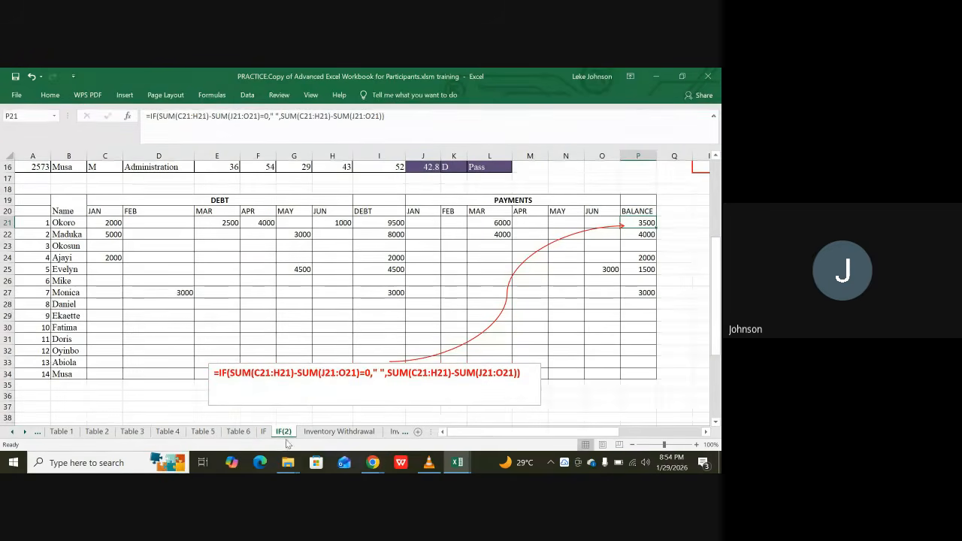
Show the Inventory Withdrawal, Inventory Purchase and Inventory Control sheets one after another
left_click(338, 435)
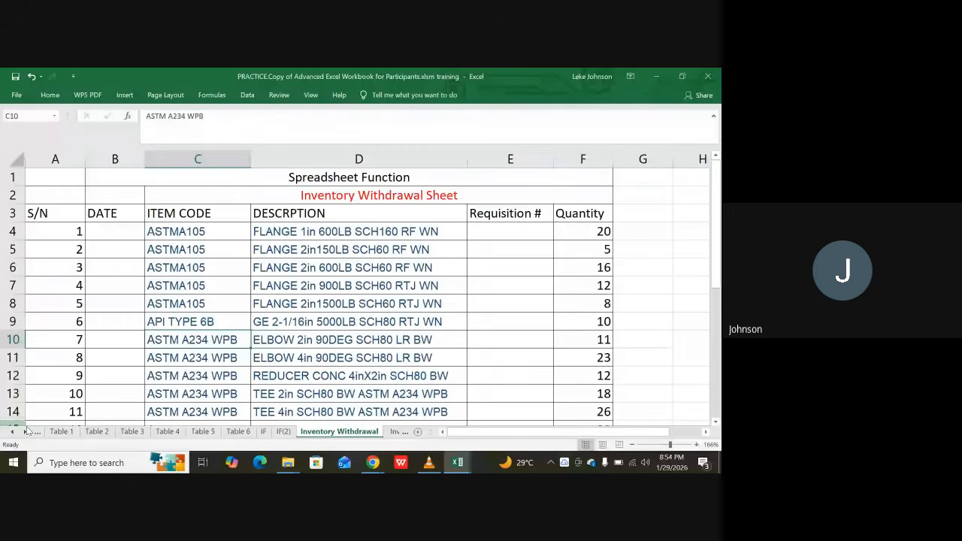
left_click(29, 435)
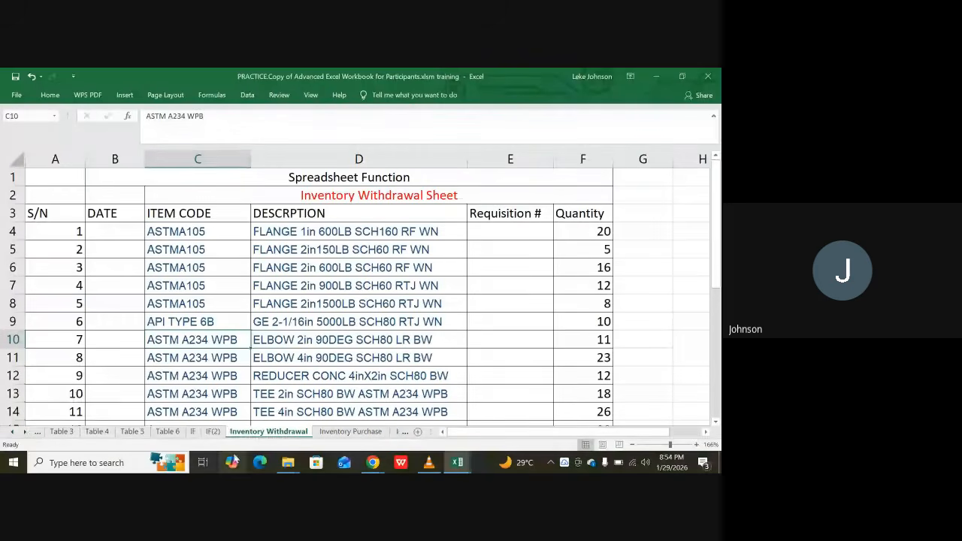
left_click(335, 435)
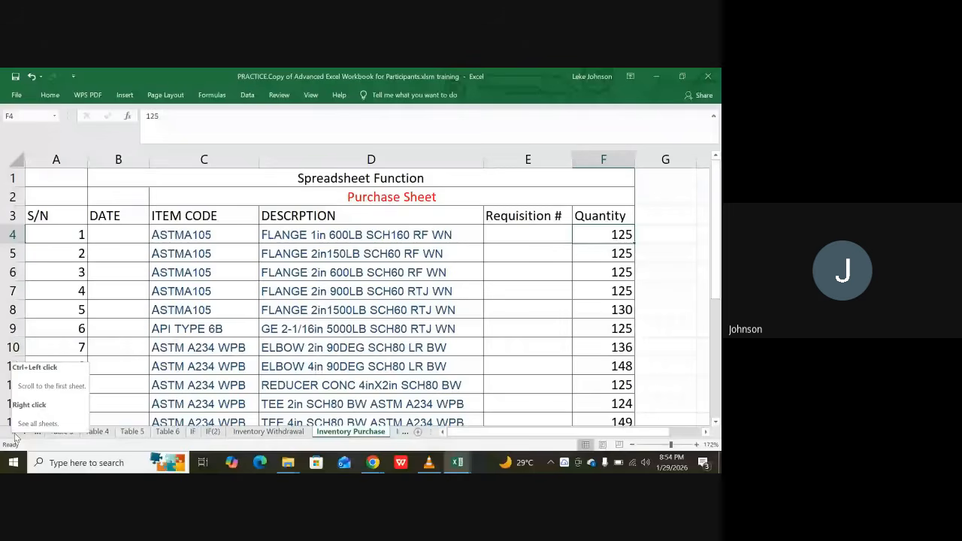
left_click(25, 434)
left_click(26, 434)
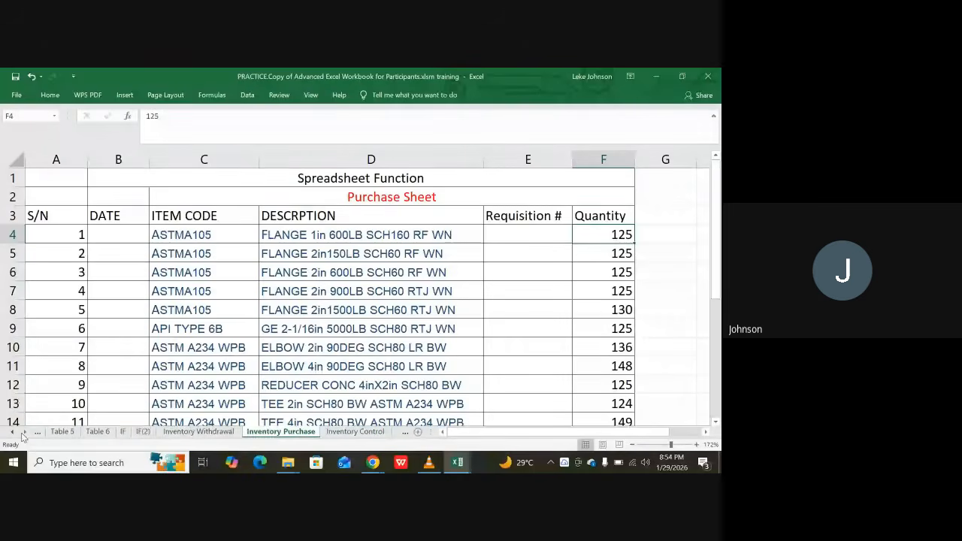
left_click(342, 434)
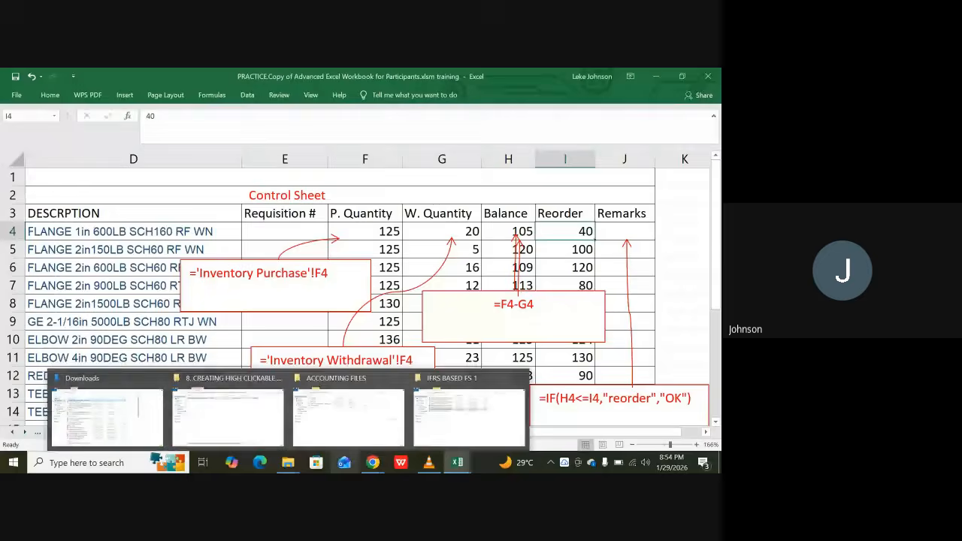
Switch to the Google Meet call in Chrome to check the participants and chat, and return to the practice workbook in Excel
mouse_move(373, 462)
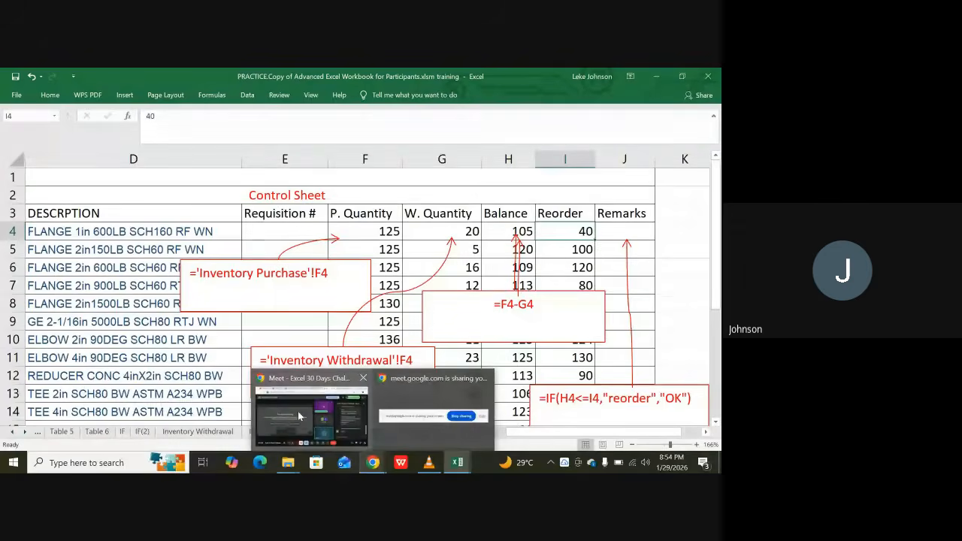
left_click(300, 415)
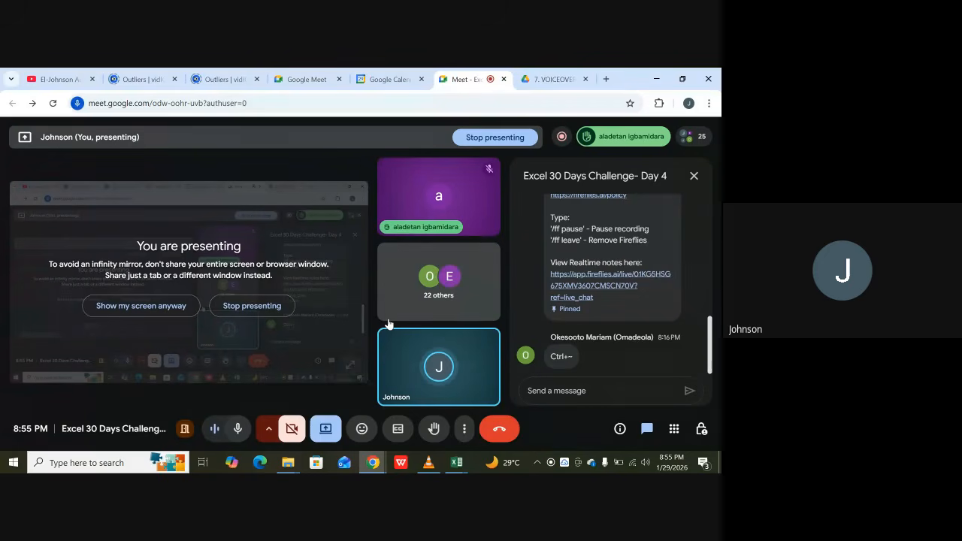
mouse_move(458, 338)
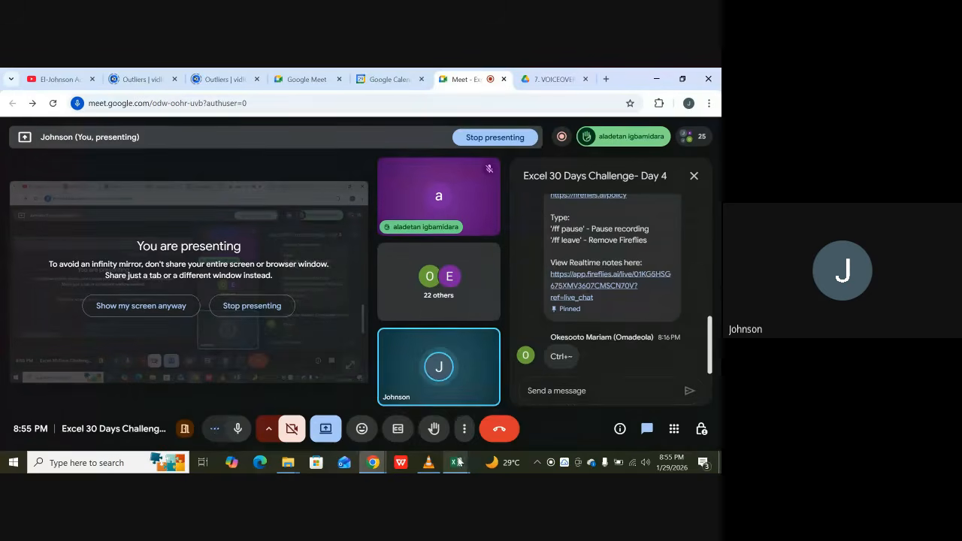
mouse_move(456, 462)
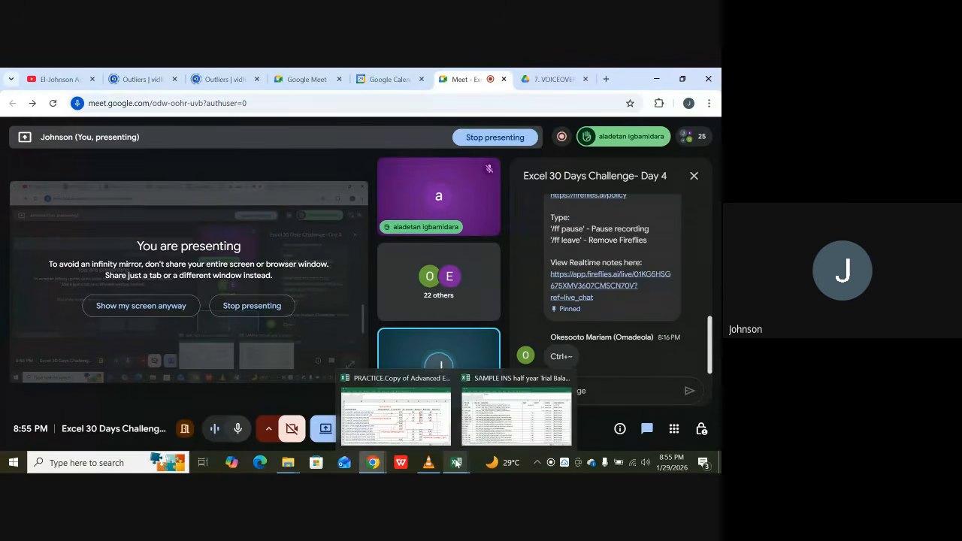
left_click(397, 413)
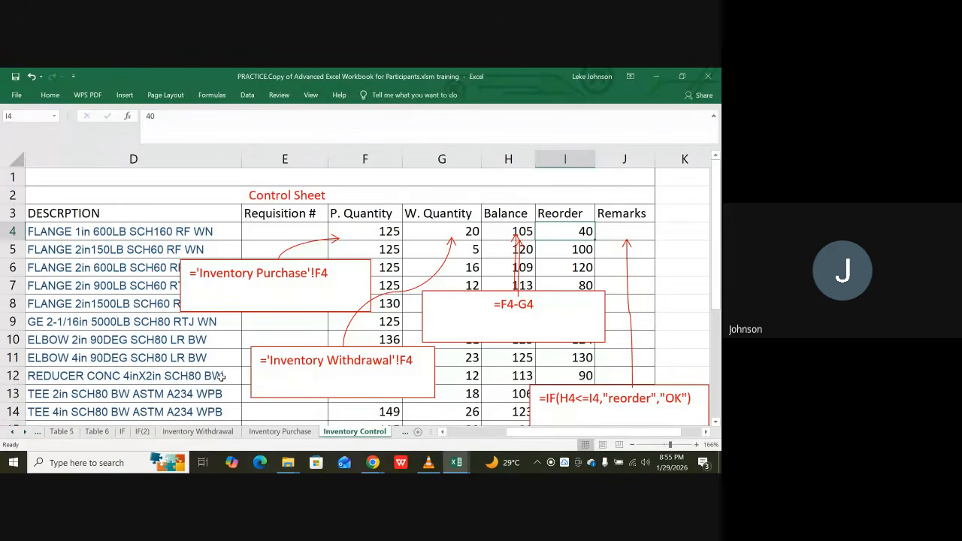
Look back from Inventory Control through the names of the Table, Linking Worksheets and sheet protection worksheets
left_click(11, 433)
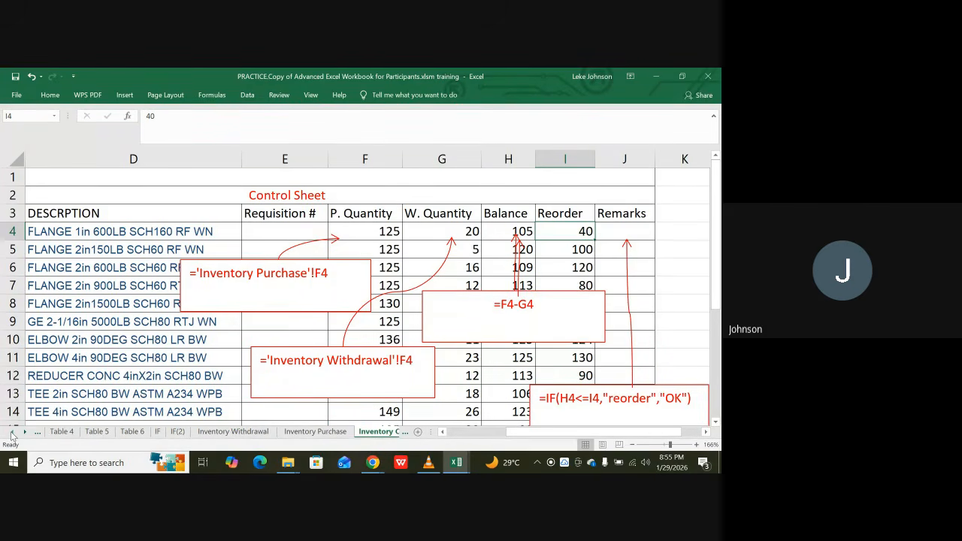
left_click(11, 434)
left_click(11, 434)
left_click(11, 433)
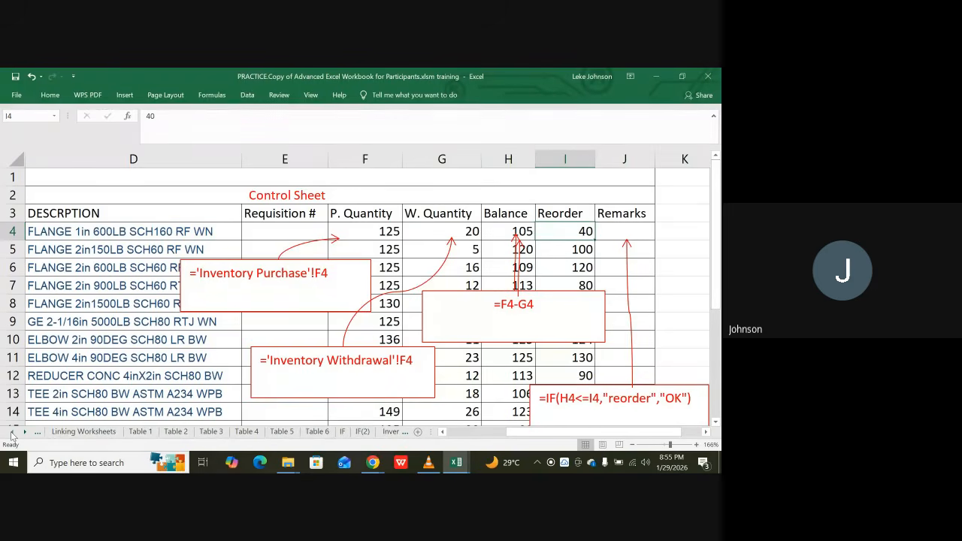
left_click(11, 434)
left_click(12, 433)
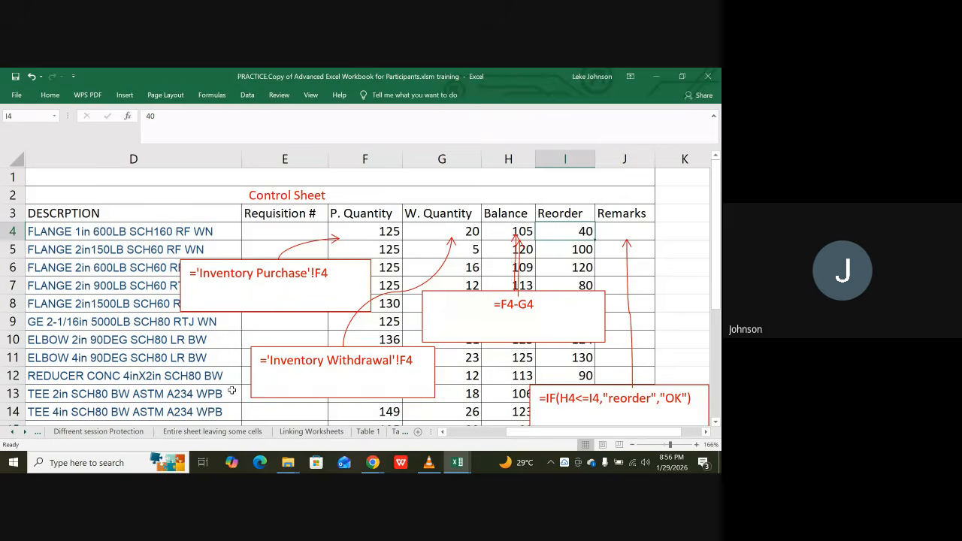
left_click(213, 438)
left_click(344, 435)
left_click(213, 435)
left_click(105, 435)
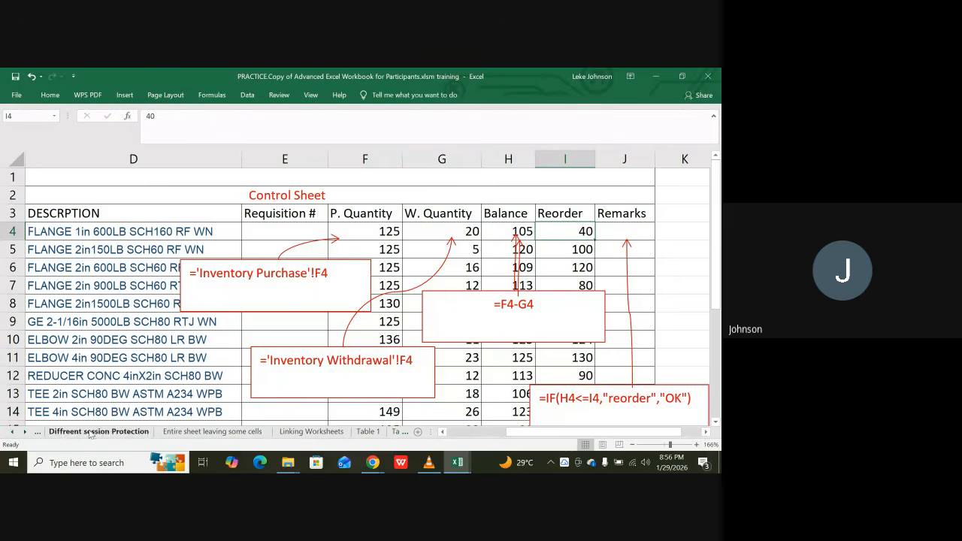
Go back from Inventory Control to the Function Information worksheet near the start of the workbook
left_click(13, 433)
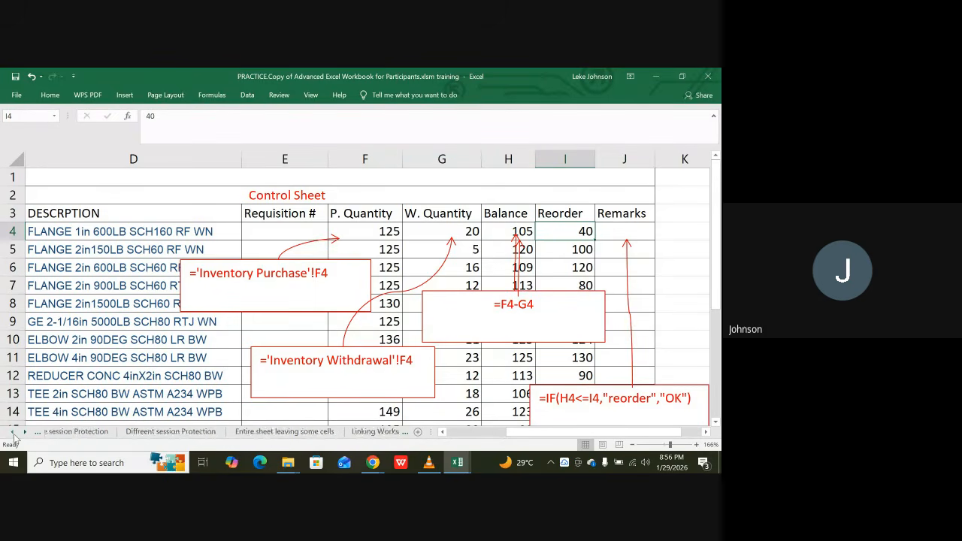
left_click(13, 434)
left_click(12, 435)
left_click(13, 434)
left_click(13, 434)
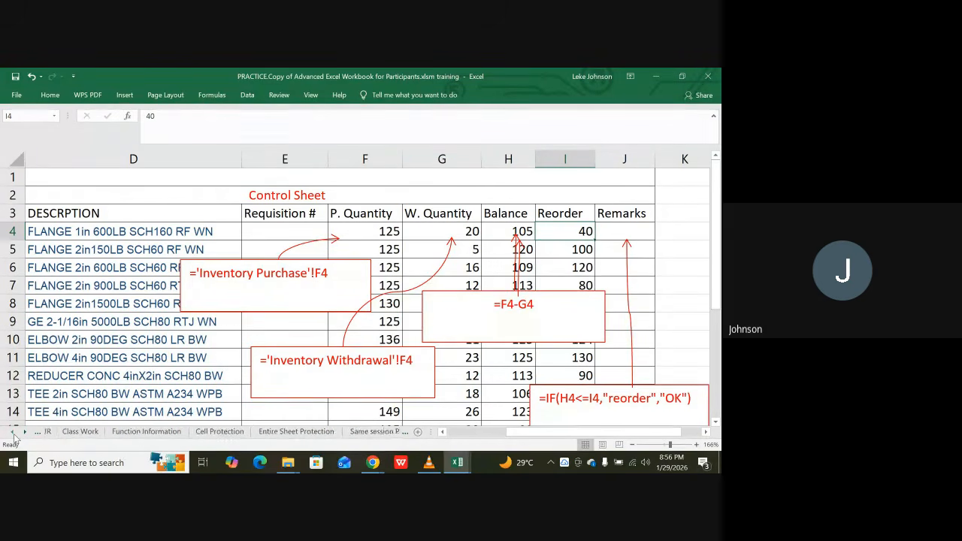
left_click(13, 435)
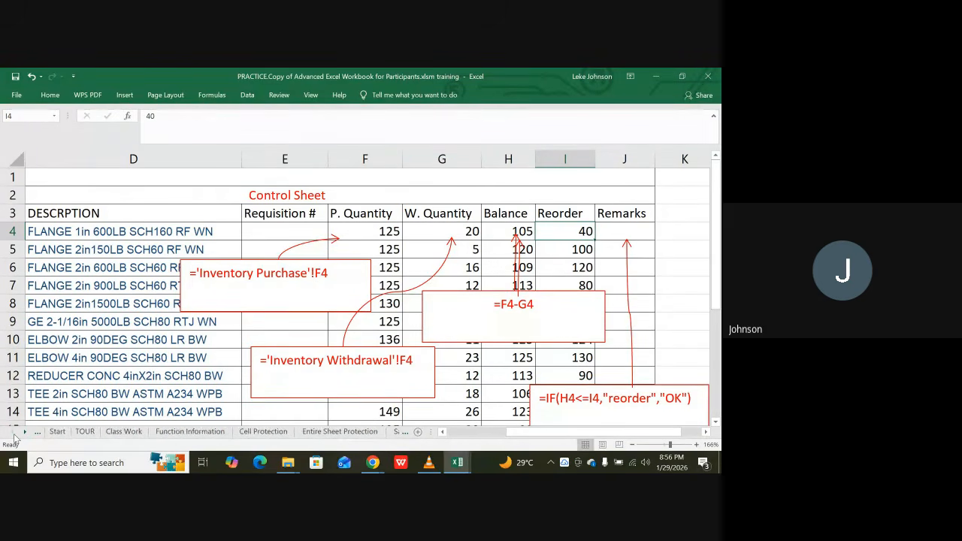
left_click(182, 433)
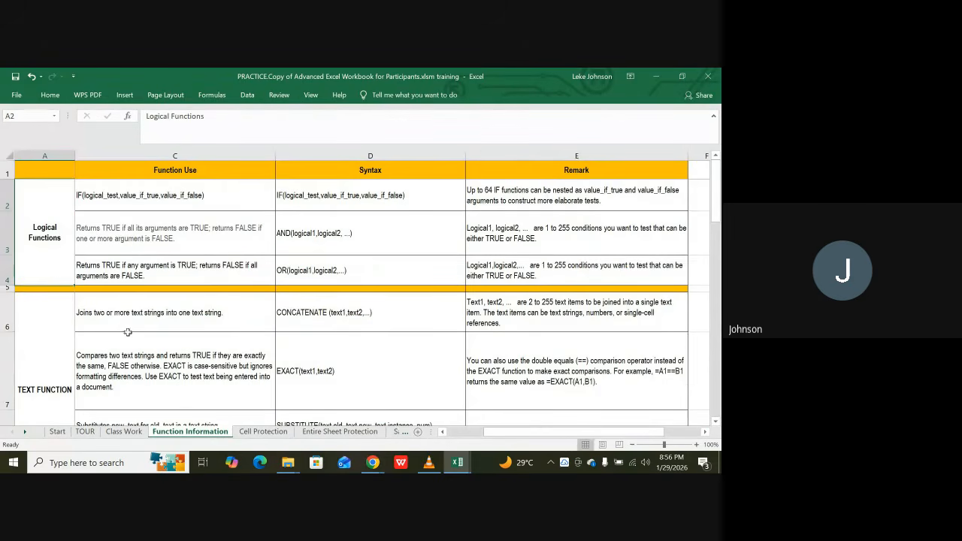
Show the logical functions IF, AND and OR with their names, uses and syntax
left_click(154, 201)
left_click(128, 238)
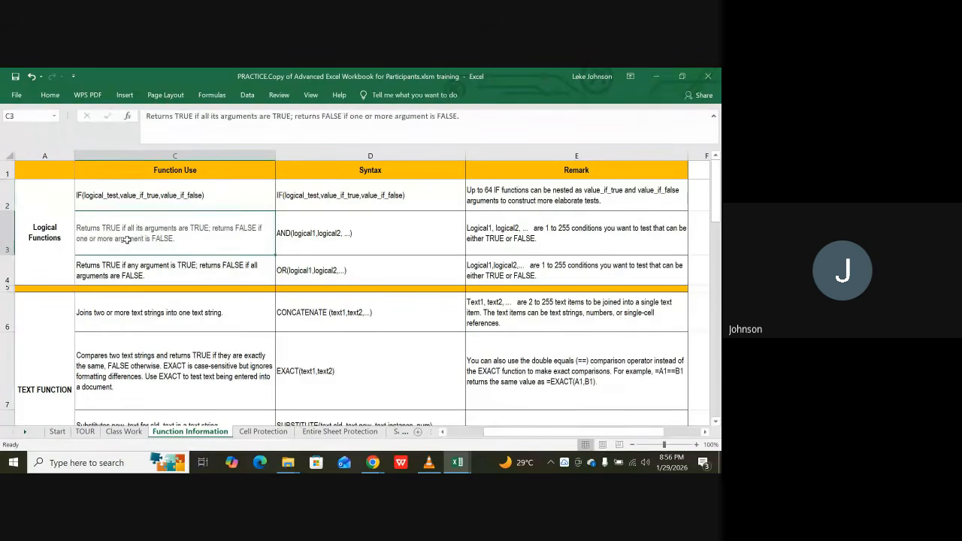
left_click(442, 433)
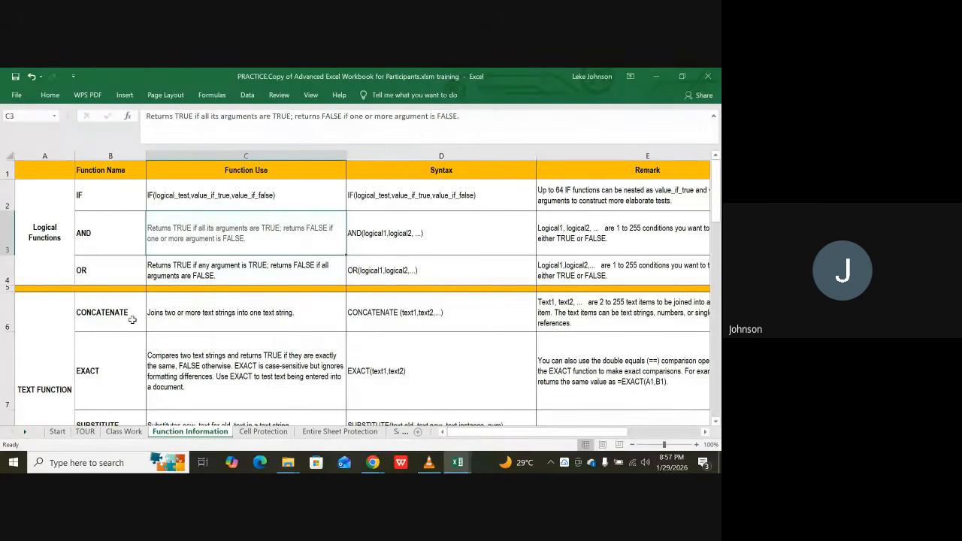
Review the text functions from CONCATENATE to REPT and the lookup functions HLOOKUP, VLOOKUP, MATCH and INDEX
left_click(104, 318)
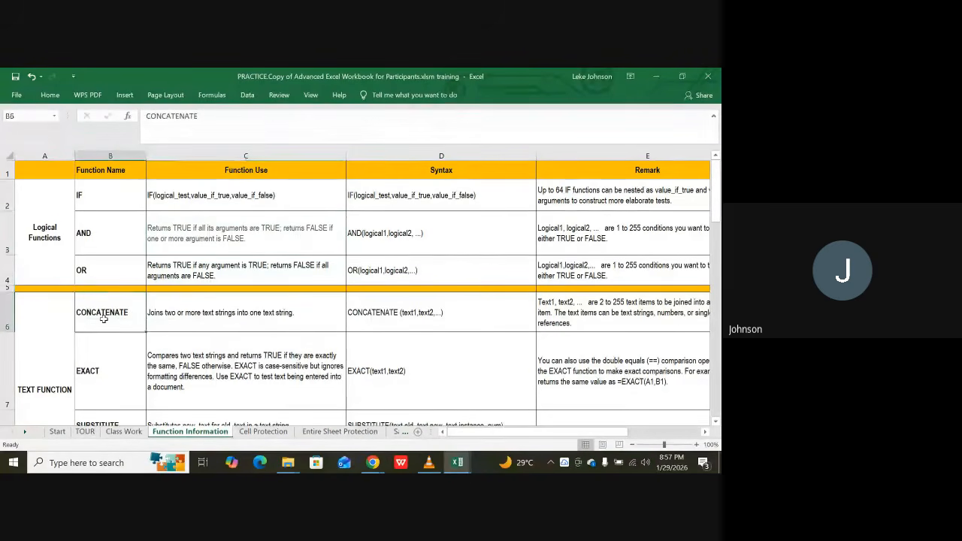
scroll(98, 319, "down", 2)
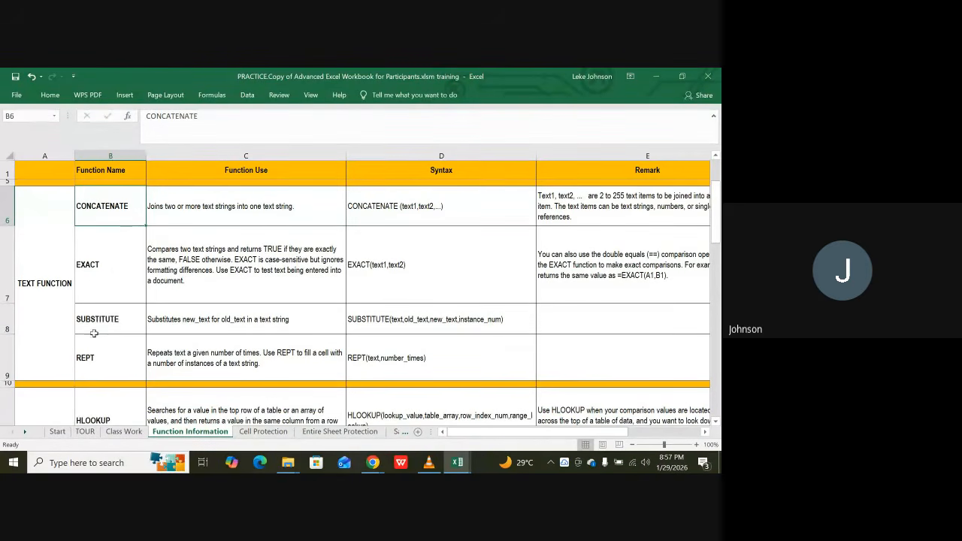
scroll(99, 364, "down", 1)
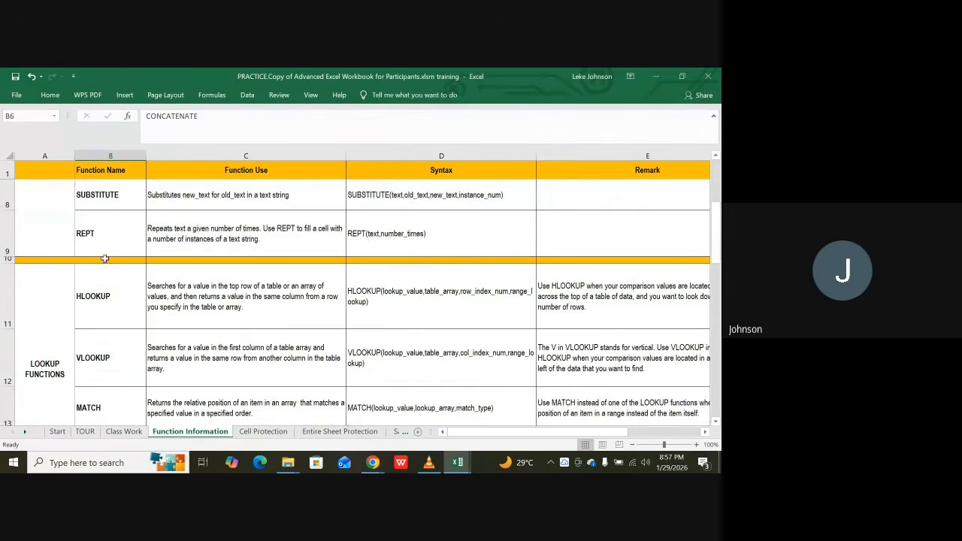
scroll(104, 249, "down", 1)
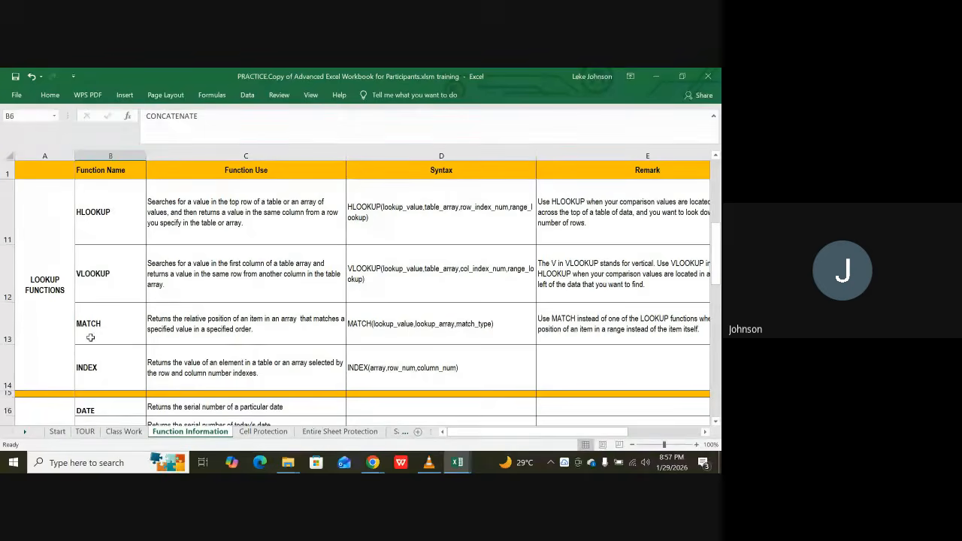
scroll(95, 335, "down", 2)
scroll(129, 218, "up", 2)
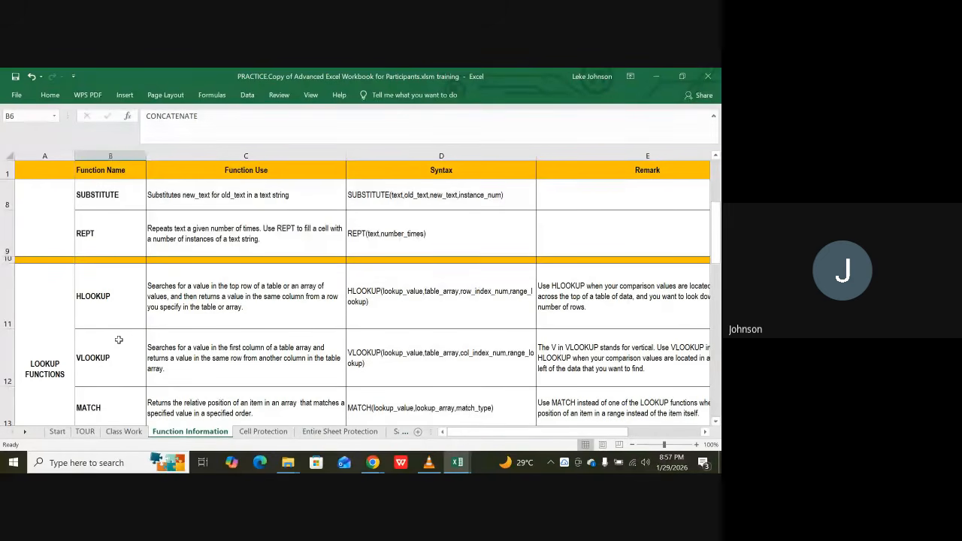
Review the date functions from DATE to WORKDAY and the statistics functions from AVERAGE to MIN
scroll(118, 340, "down", 3)
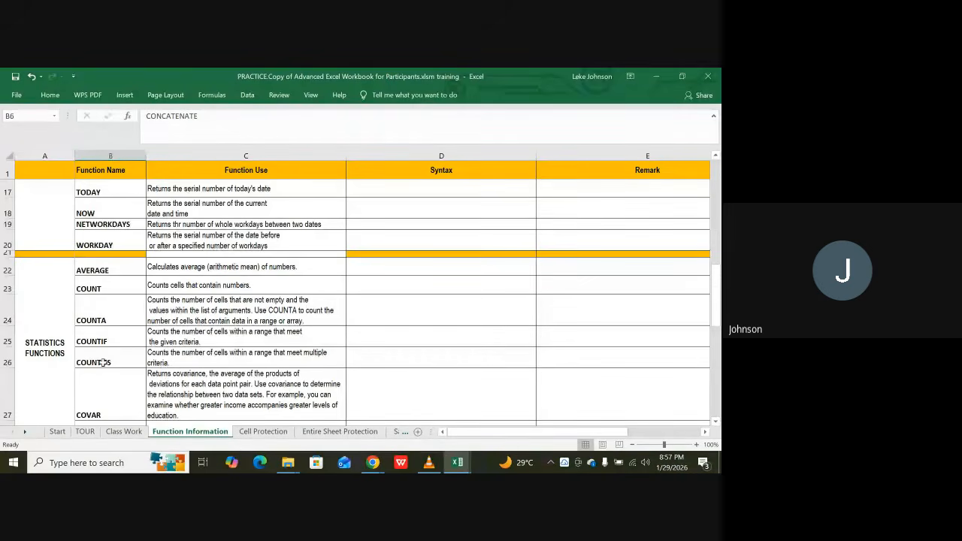
scroll(100, 370, "down", 2)
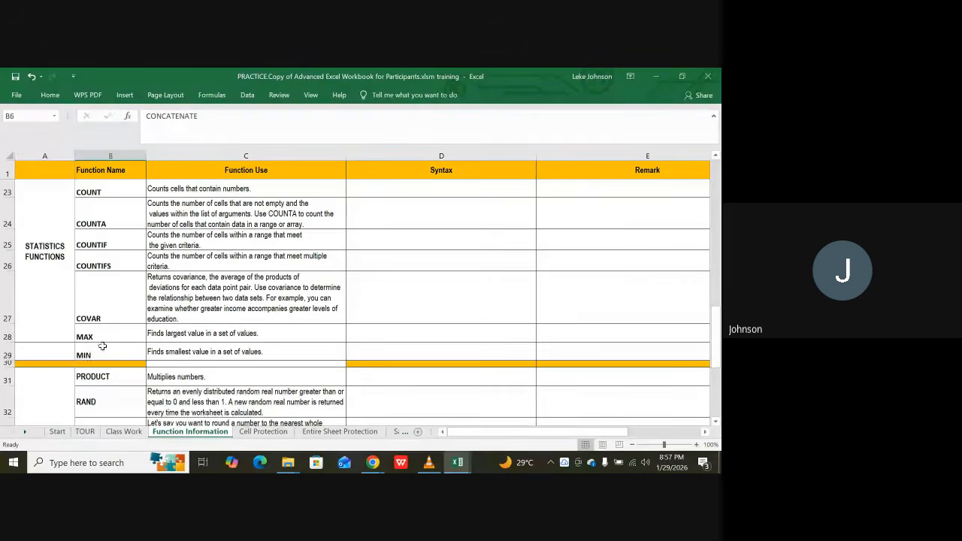
scroll(91, 353, "up", 3)
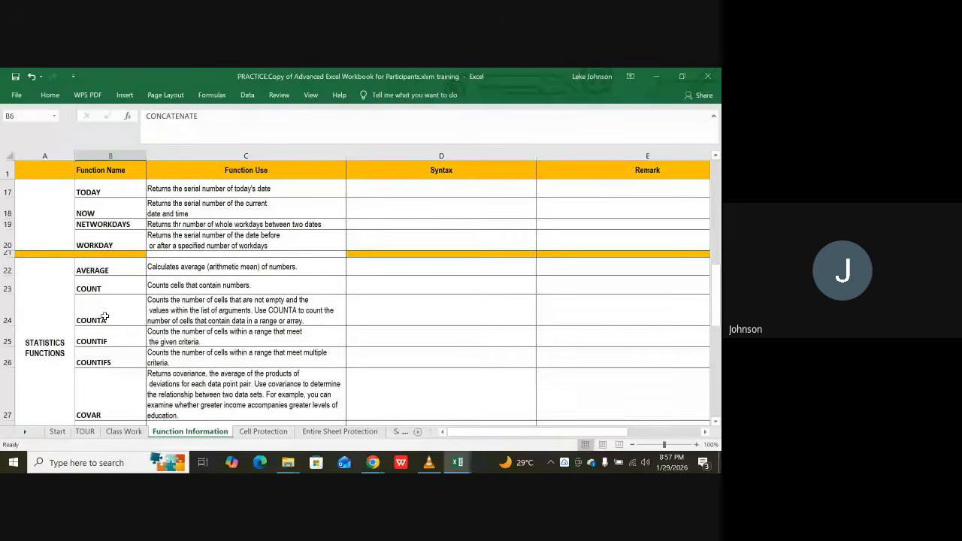
left_click(108, 291)
scroll(110, 295, "up", 1)
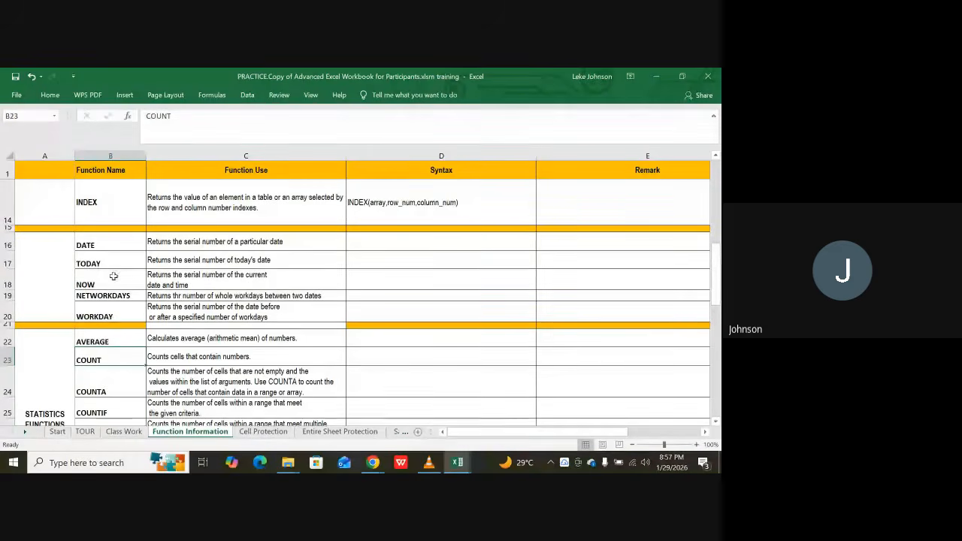
scroll(105, 376, "up", 2)
scroll(105, 374, "down", 2)
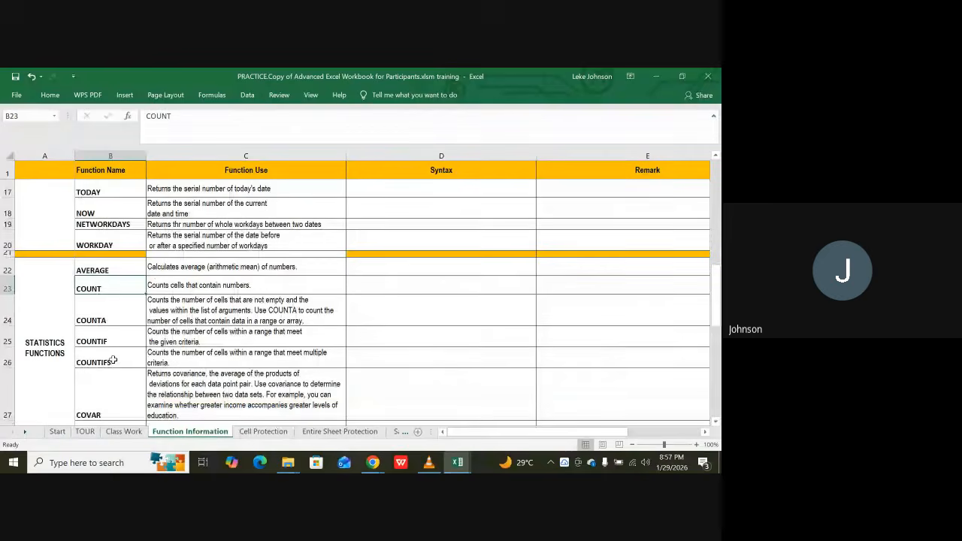
scroll(100, 243, "up", 1)
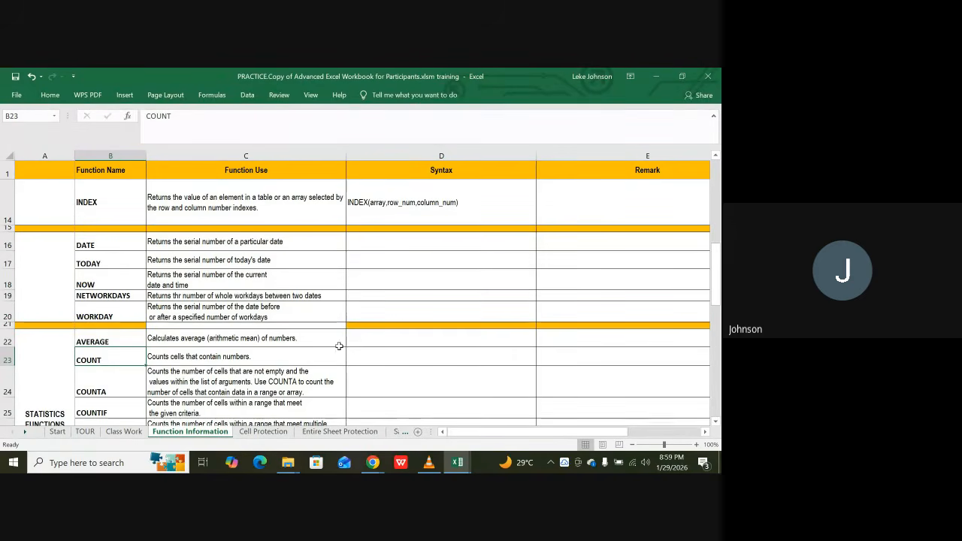
left_click(375, 325)
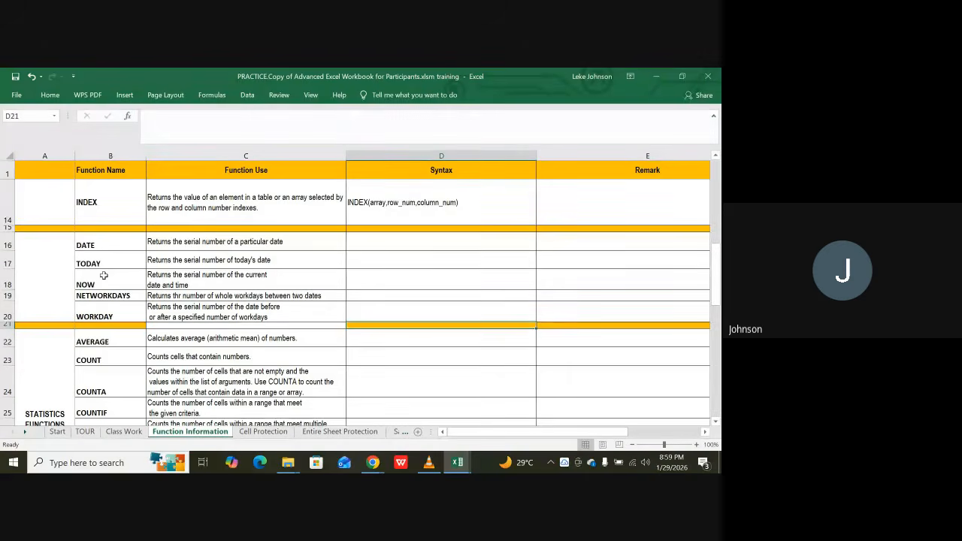
Review the math functions from PRODUCT to SUBTOTAL, and return to the text functions section
scroll(104, 276, "down", 3)
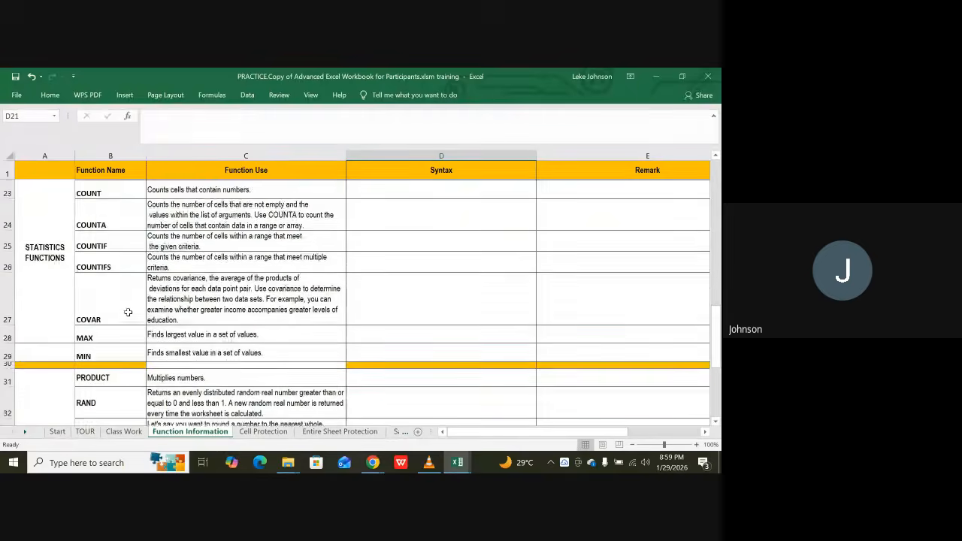
scroll(128, 312, "down", 3)
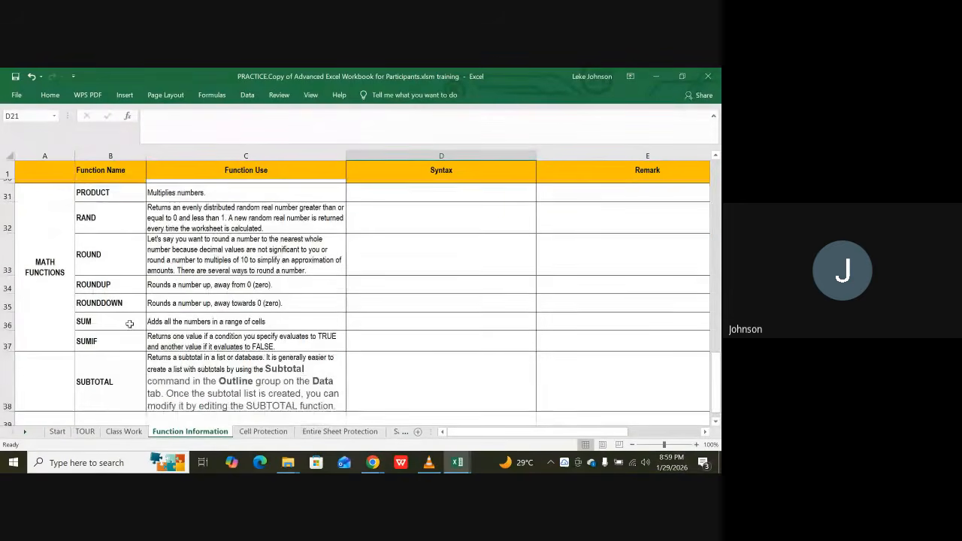
scroll(129, 324, "down", 1)
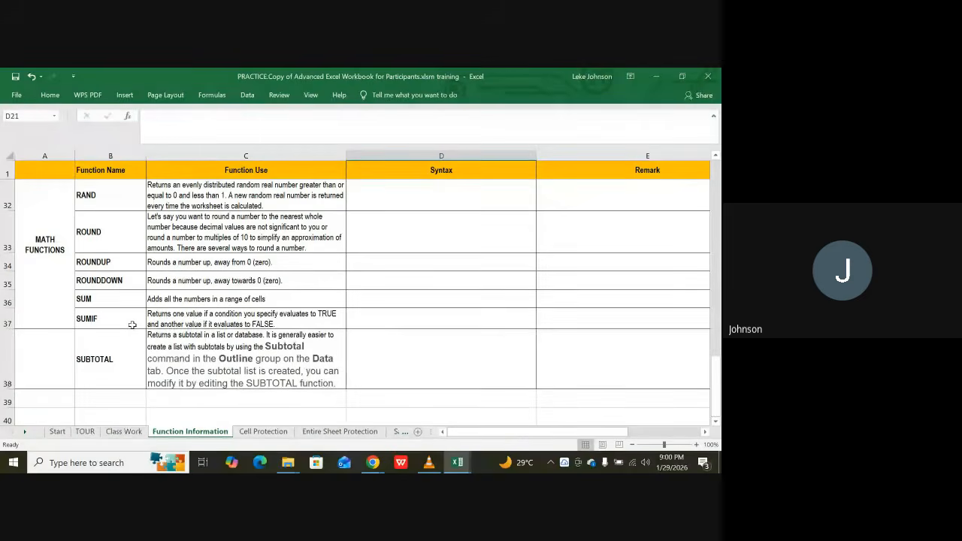
scroll(177, 302, "down", 2)
scroll(179, 304, "up", 3)
scroll(179, 304, "up", 8)
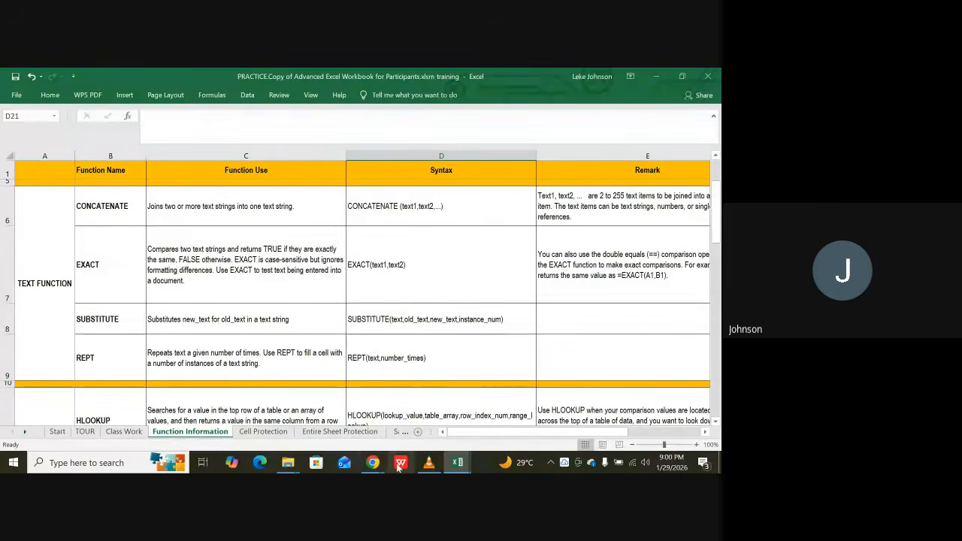
Switch to the Google Meet call in Chrome and stop the call's recording
mouse_move(373, 462)
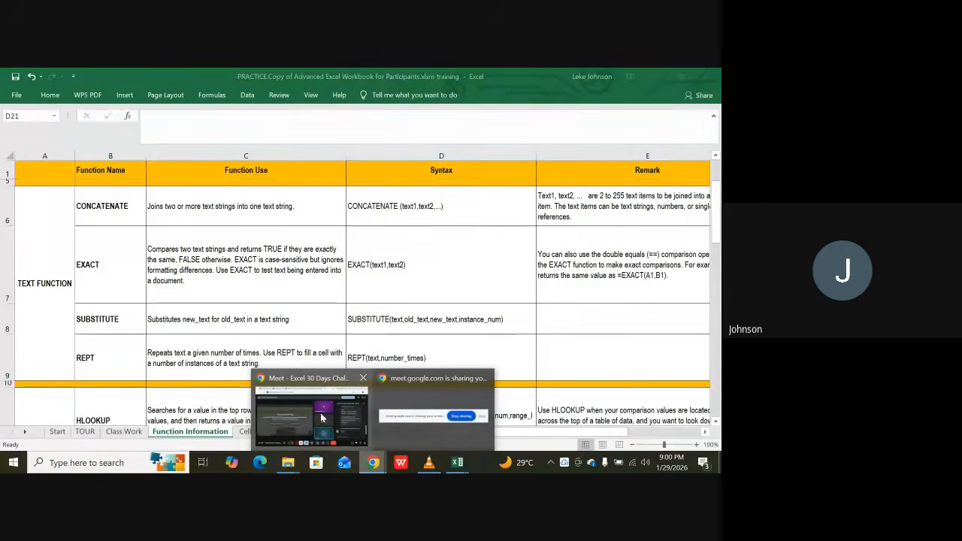
left_click(365, 428)
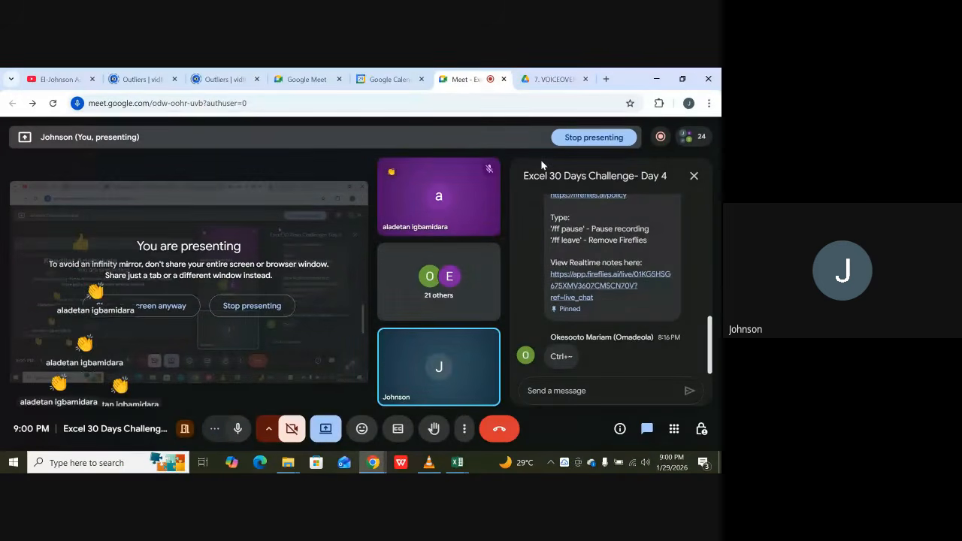
left_click(659, 136)
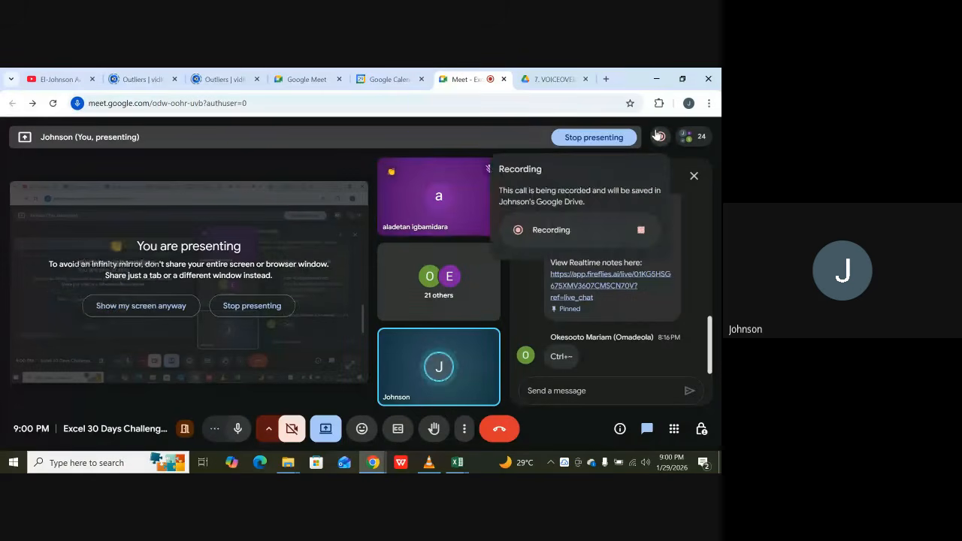
left_click(639, 229)
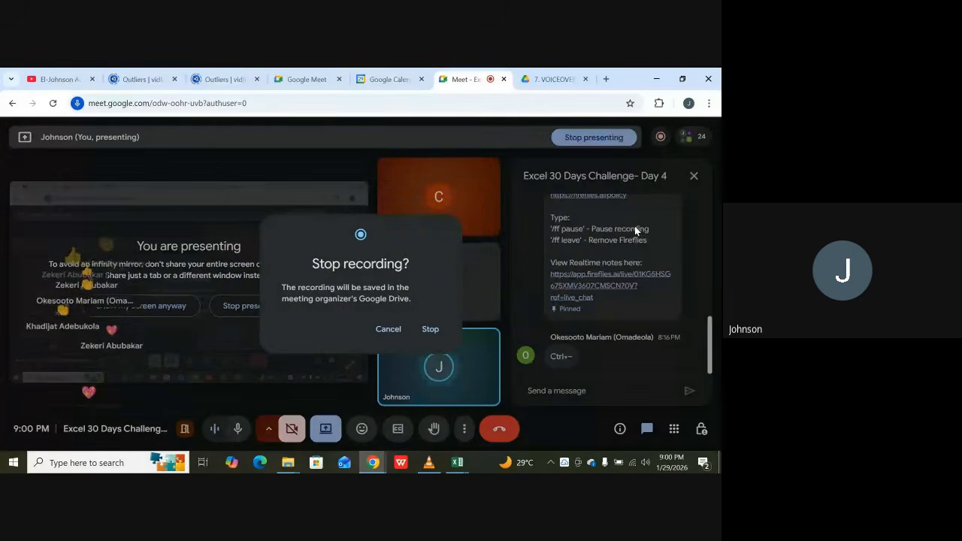